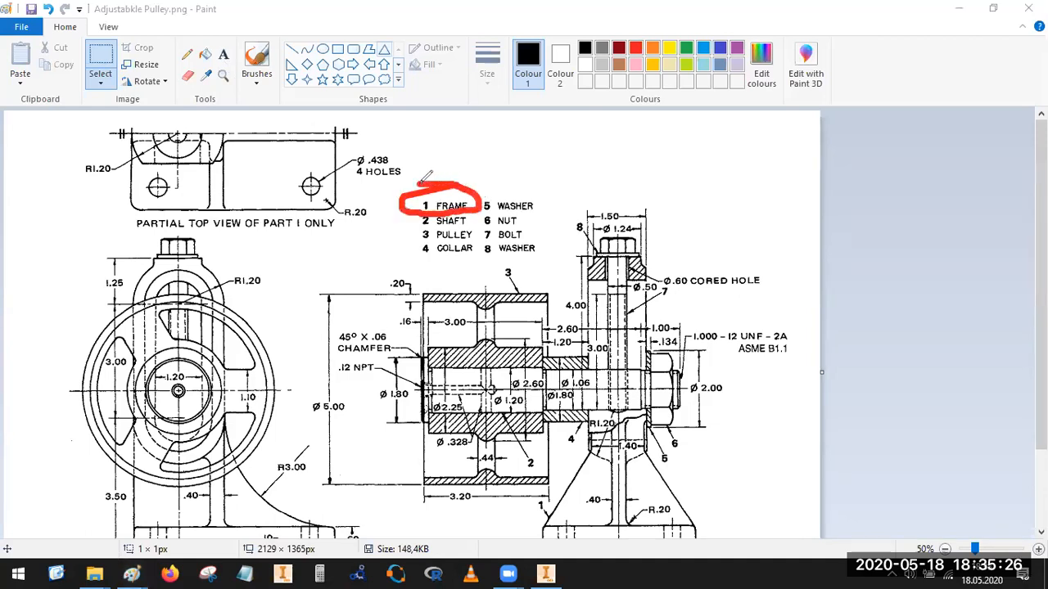
Step: Mark the frame, shaft, pulley and collar in red on the parts list and the section view
mouse_move(540, 509)
left_mouse_down()
mouse_move(573, 457)
mouse_move(526, 499)
mouse_move(547, 501)
left_mouse_up()
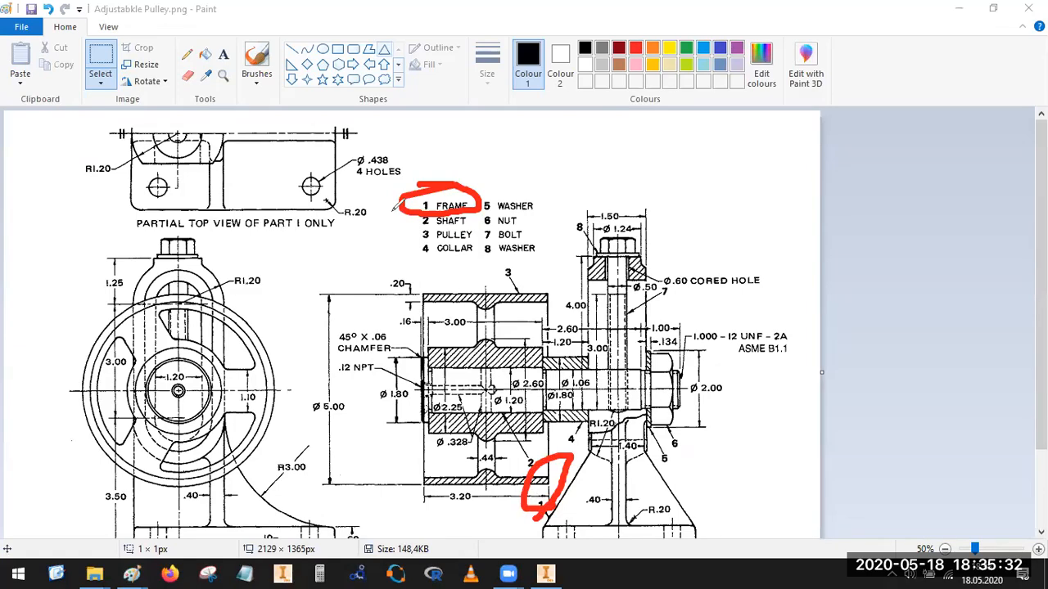
left_click_drag(414, 228, 466, 233)
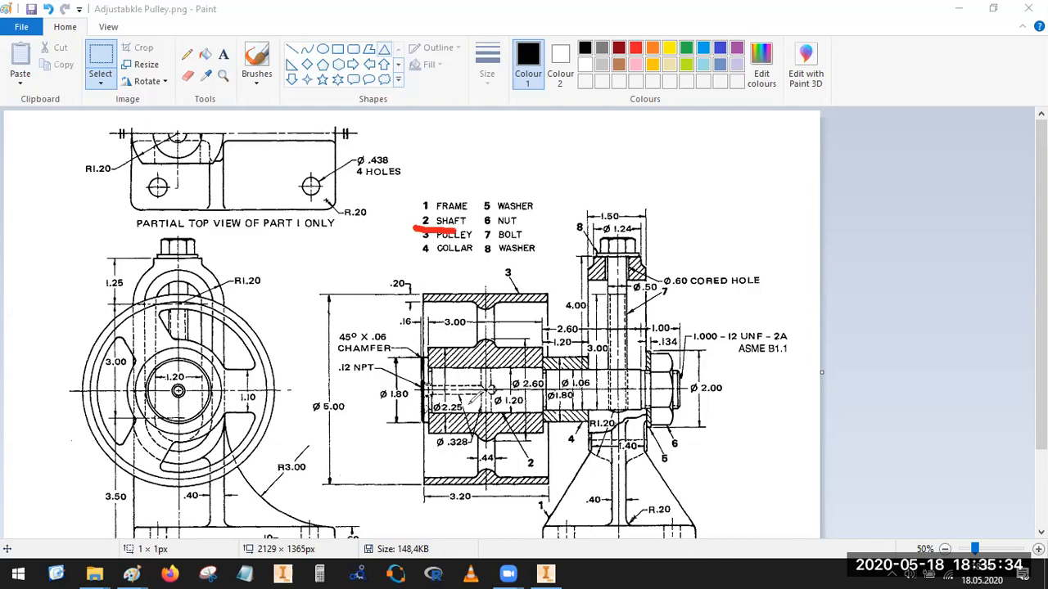
mouse_move(495, 409)
left_mouse_down()
mouse_move(634, 403)
mouse_move(694, 375)
mouse_move(647, 362)
mouse_move(431, 358)
mouse_move(411, 365)
mouse_move(410, 422)
left_mouse_up()
mouse_move(502, 273)
left_mouse_down()
mouse_move(524, 321)
mouse_move(561, 305)
left_mouse_up()
left_click_drag(463, 273, 562, 298)
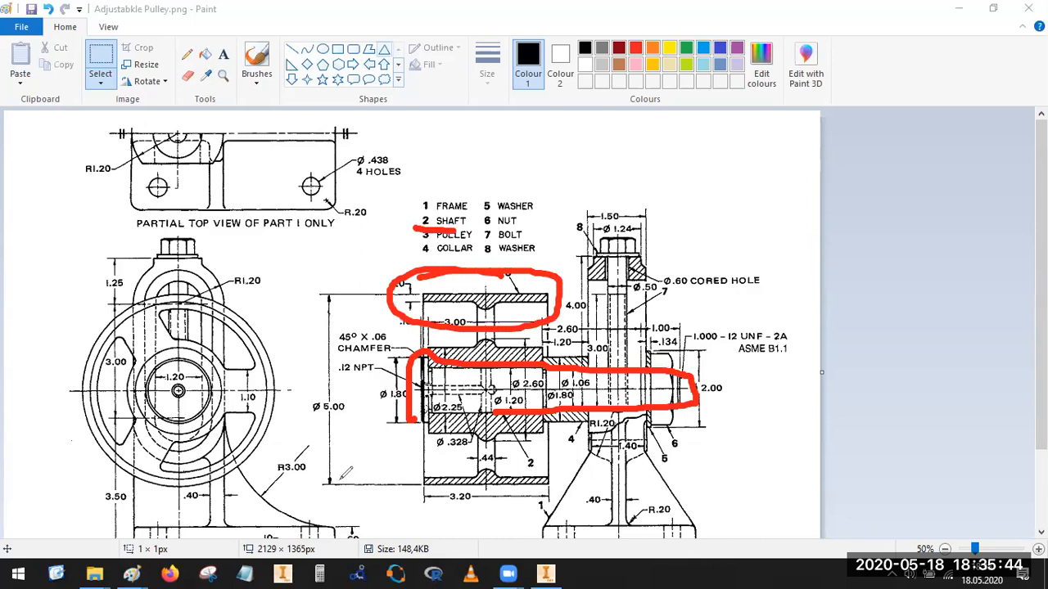
left_click_drag(419, 256, 481, 257)
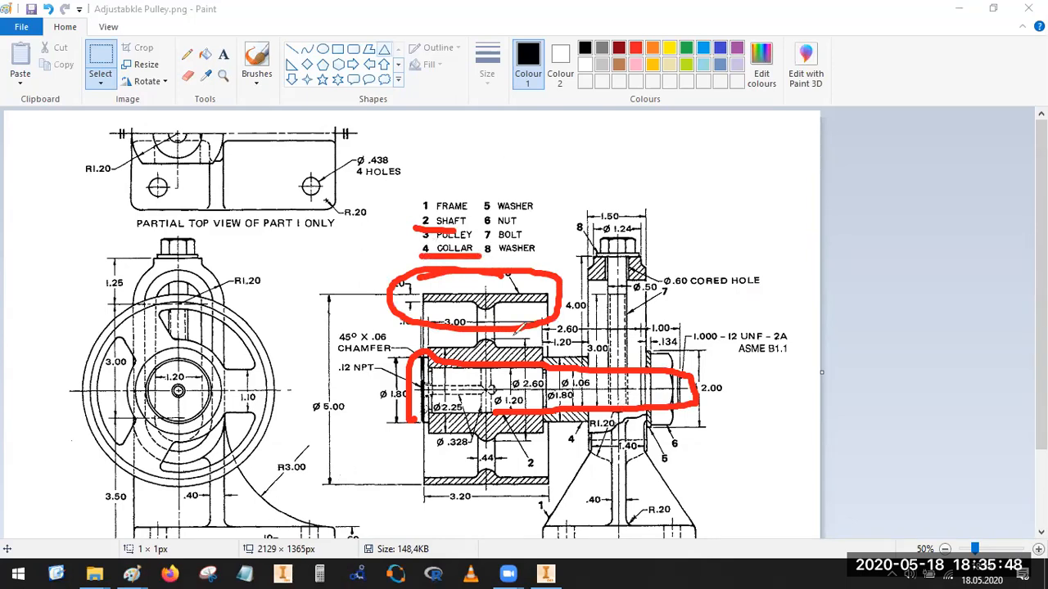
mouse_move(586, 345)
left_mouse_down()
mouse_move(558, 373)
mouse_move(565, 410)
mouse_move(597, 430)
mouse_move(591, 358)
mouse_move(539, 402)
mouse_move(569, 424)
mouse_move(585, 373)
mouse_move(564, 375)
left_mouse_up()
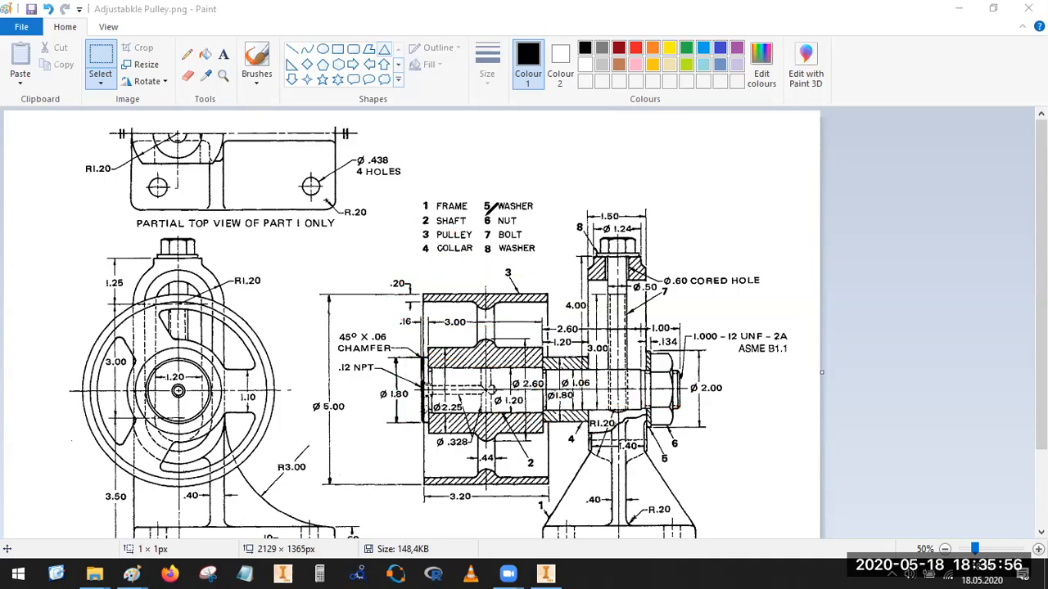
Step: Underline the washer, nut and bolt entries, circle washer number 8 and washer 5 in the section view, and clear the marks
mouse_move(532, 210)
left_mouse_down()
mouse_move(484, 214)
mouse_move(485, 238)
mouse_move(537, 254)
left_mouse_up()
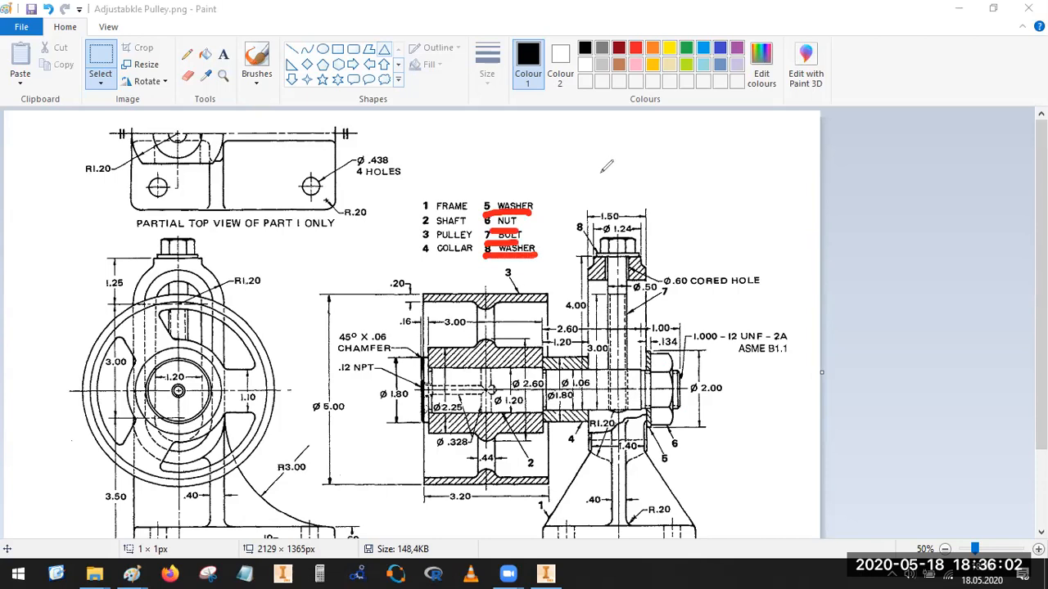
left_click(726, 109)
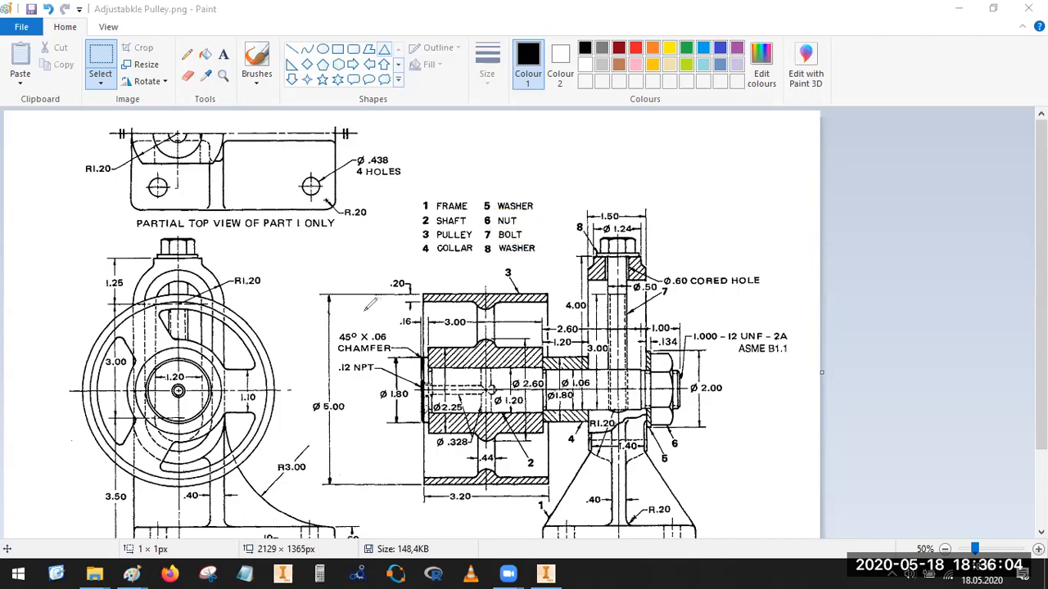
mouse_move(583, 216)
left_mouse_down()
mouse_move(588, 235)
mouse_move(586, 217)
left_mouse_up()
left_click_drag(483, 256, 536, 255)
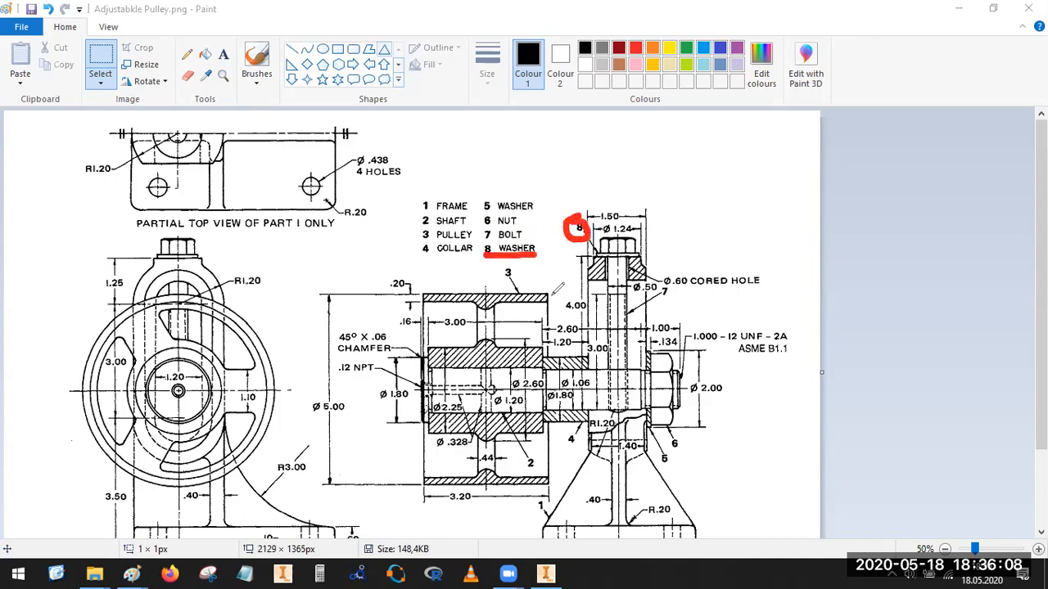
mouse_move(647, 340)
left_mouse_down()
mouse_move(636, 417)
mouse_move(665, 430)
mouse_move(659, 337)
mouse_move(642, 338)
left_mouse_up()
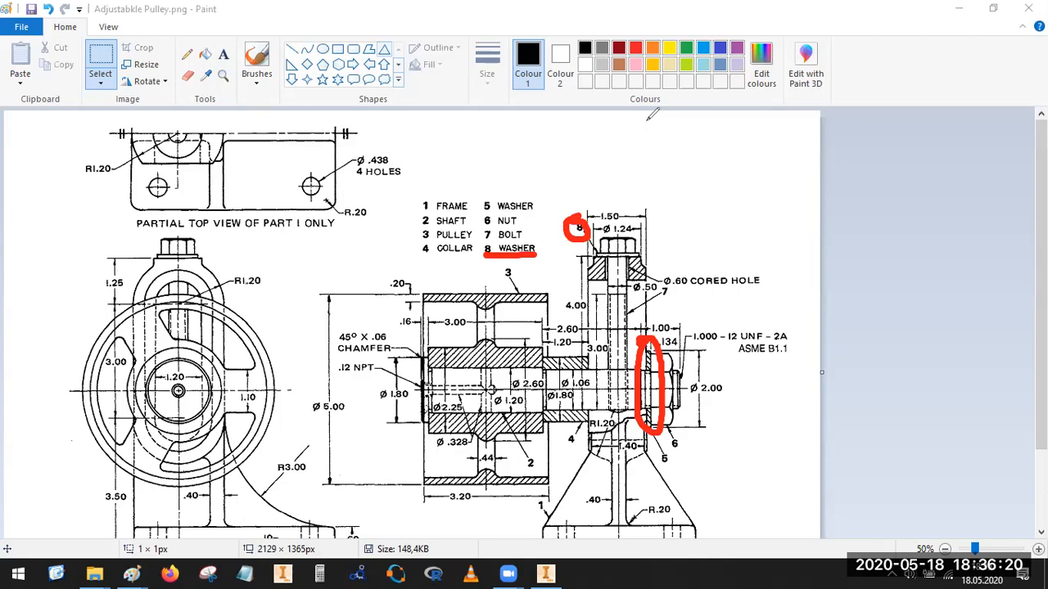
left_click(682, 171)
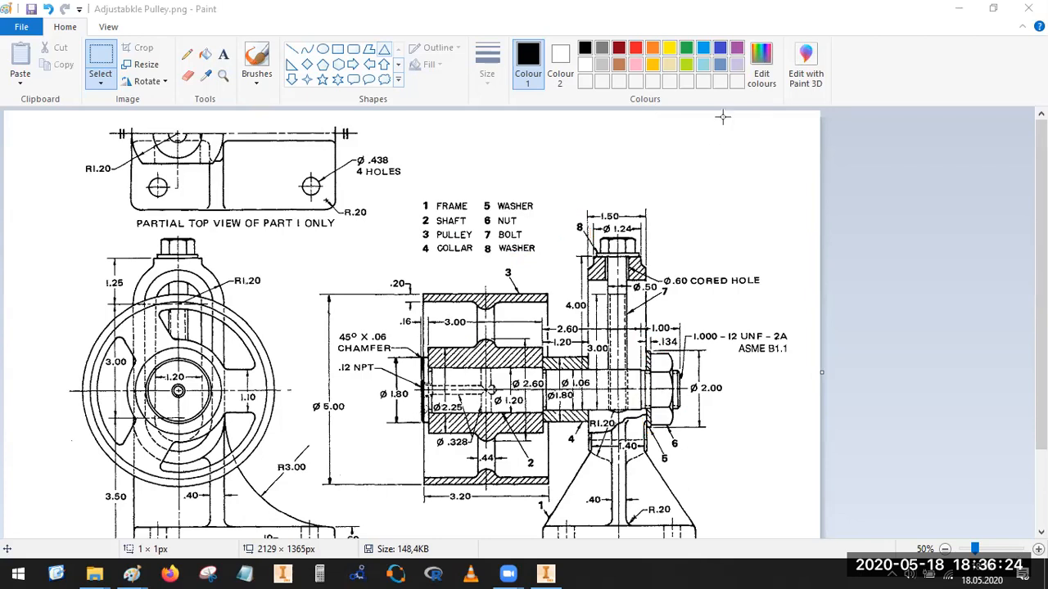
Step: Circle the FRAME entry in the parts list and trace the frame's outer contour in red on the side view
scroll(442, 348, "down", 2)
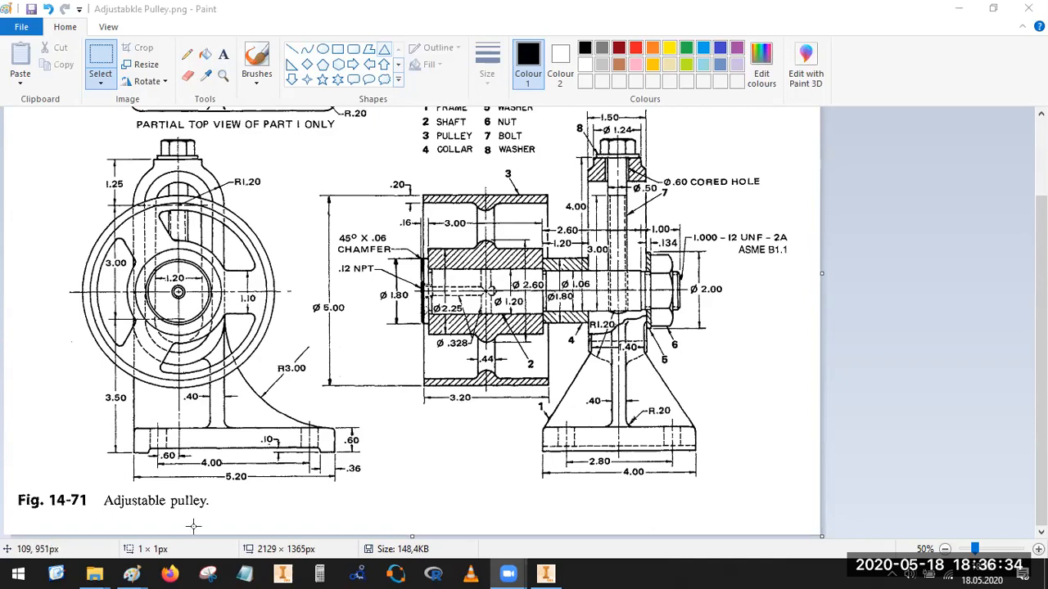
scroll(303, 364, "up", 3)
left_click_drag(414, 212, 477, 192)
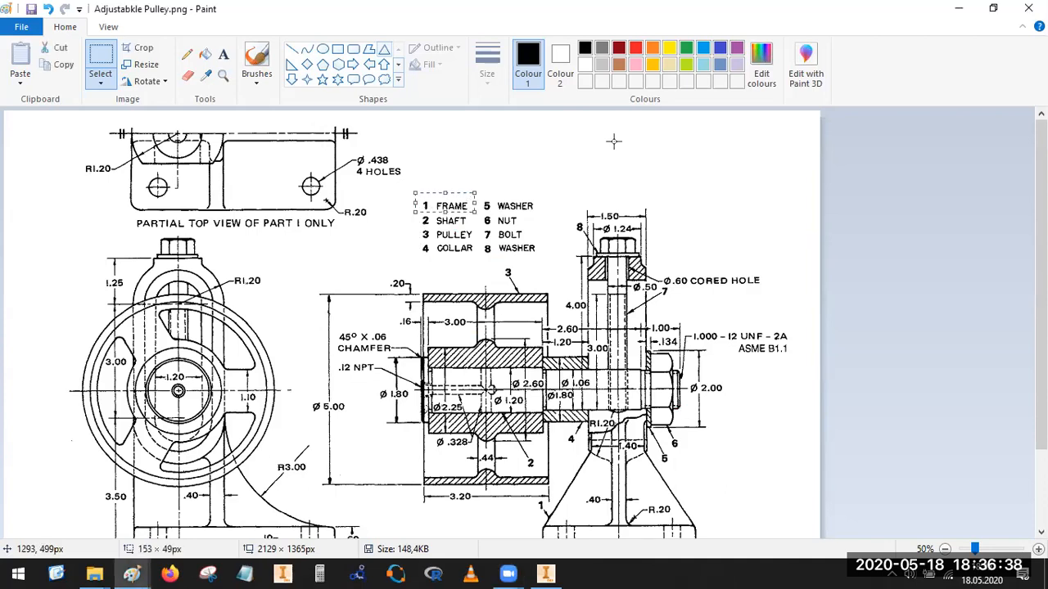
mouse_move(451, 188)
left_mouse_down()
mouse_move(411, 196)
mouse_move(427, 219)
mouse_move(494, 201)
mouse_move(452, 183)
left_mouse_up()
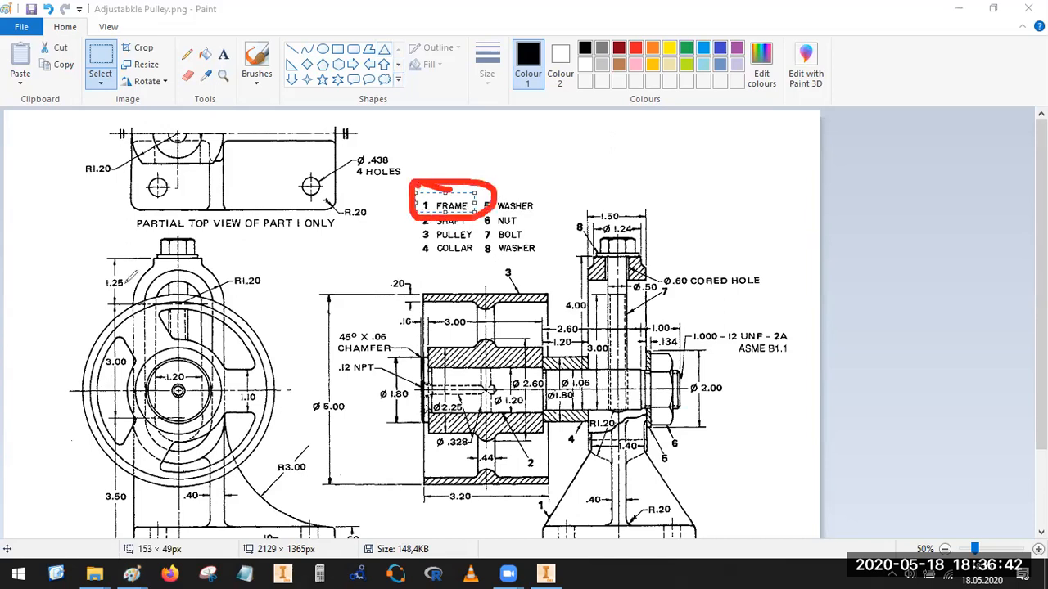
mouse_move(137, 280)
left_mouse_down()
mouse_move(155, 260)
mouse_move(199, 257)
mouse_move(230, 324)
mouse_move(232, 413)
mouse_move(302, 512)
mouse_move(341, 522)
left_mouse_up()
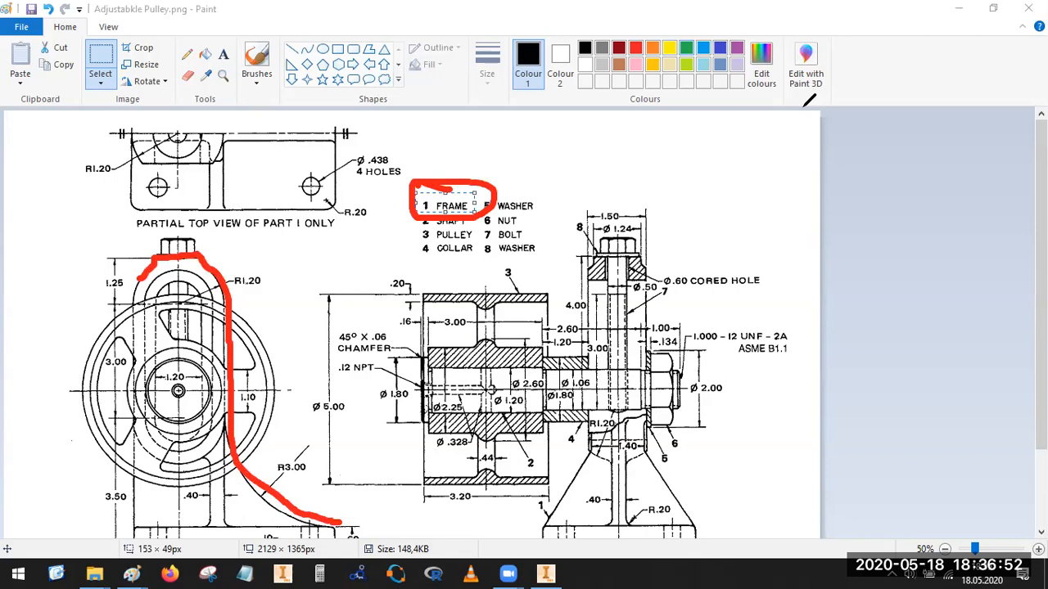
Step: Mark the base's recessed underside and the frame's lower and upper portions in both views, and clear the marks
scroll(889, 189, "down", 3)
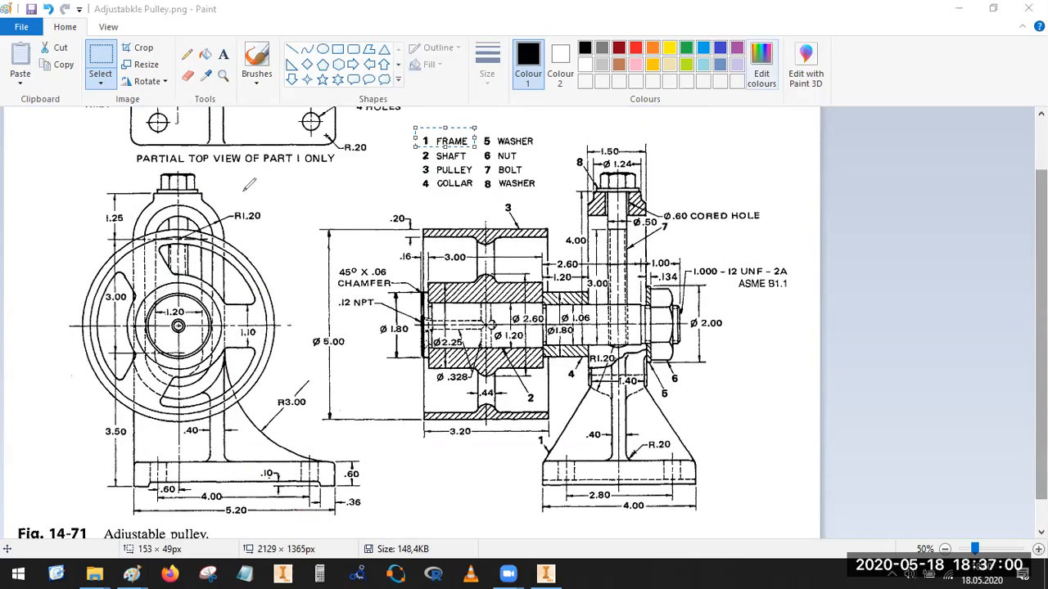
left_click_drag(135, 478, 327, 489)
mouse_move(634, 372)
left_mouse_down()
mouse_move(567, 366)
mouse_move(538, 482)
mouse_move(717, 483)
mouse_move(677, 395)
left_mouse_up()
mouse_move(649, 156)
left_mouse_down()
mouse_move(542, 190)
mouse_move(570, 353)
mouse_move(655, 383)
left_mouse_up()
mouse_move(652, 178)
left_mouse_down()
mouse_move(589, 168)
mouse_move(567, 203)
left_mouse_up()
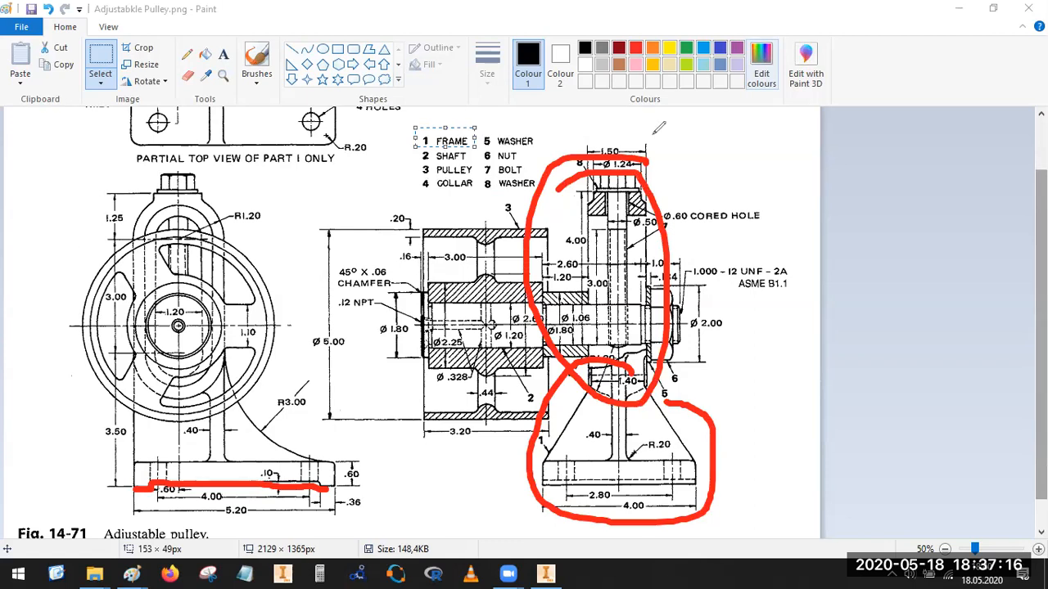
left_click(709, 203)
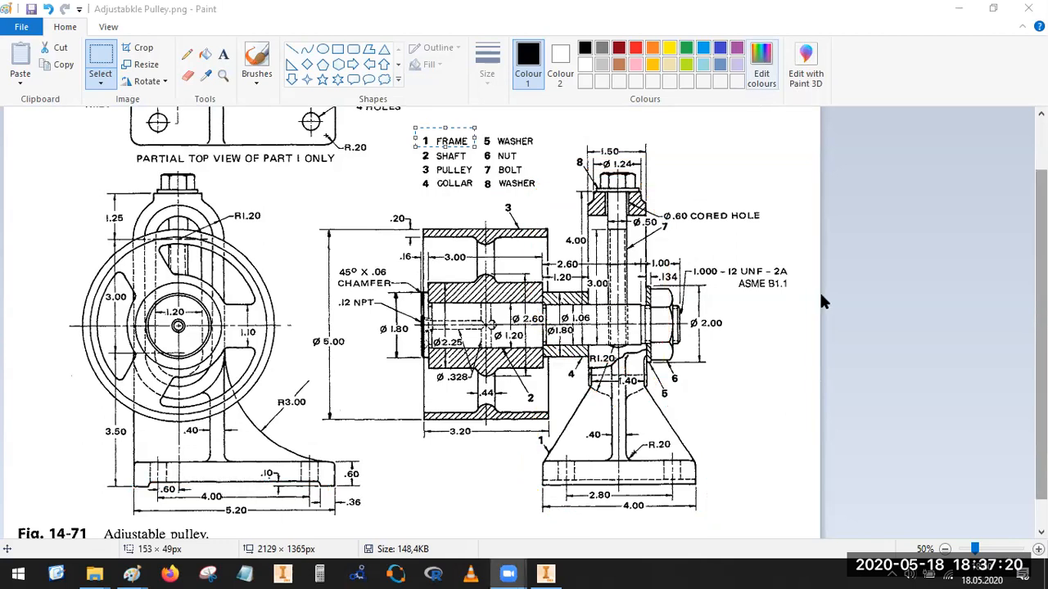
Step: Enlarge the canvas to 3488 × 1600 px to make blank space beside and below the drawing
left_click(857, 272)
scroll(781, 290, "down", 2, "ctrl")
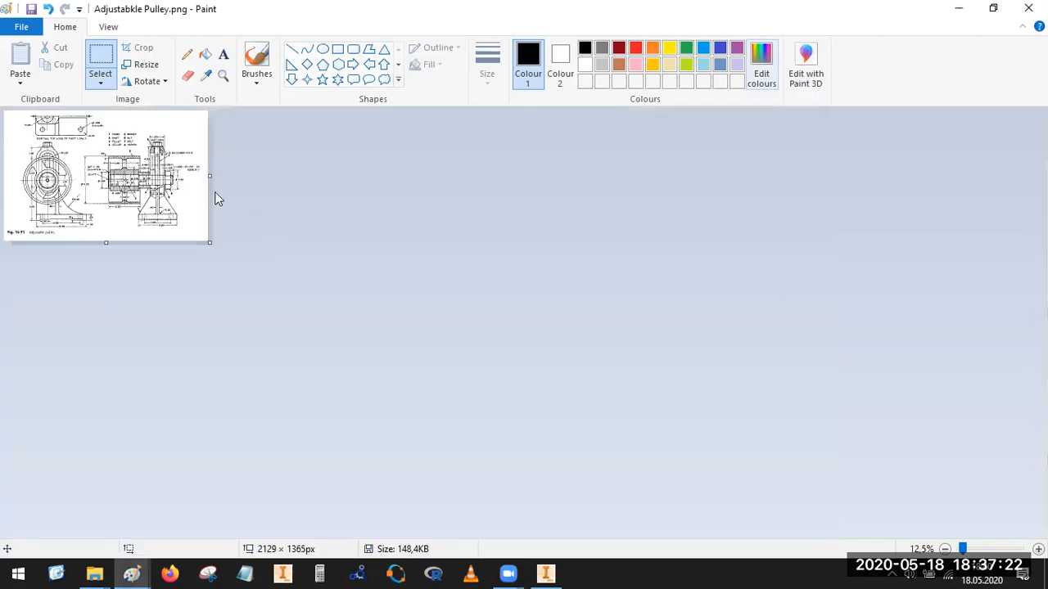
left_click_drag(210, 175, 339, 176)
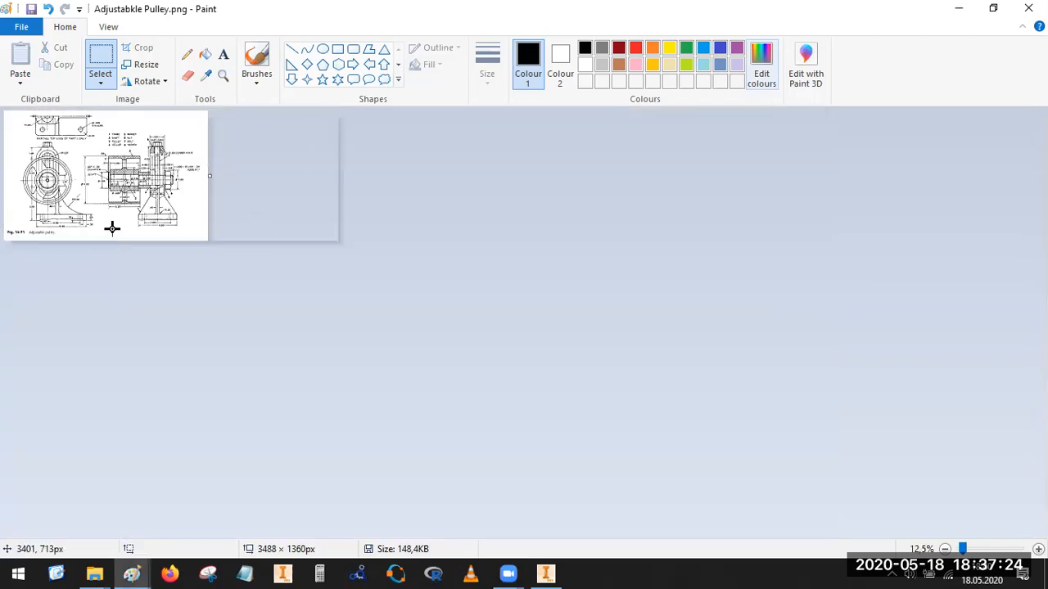
left_click_drag(171, 242, 172, 264)
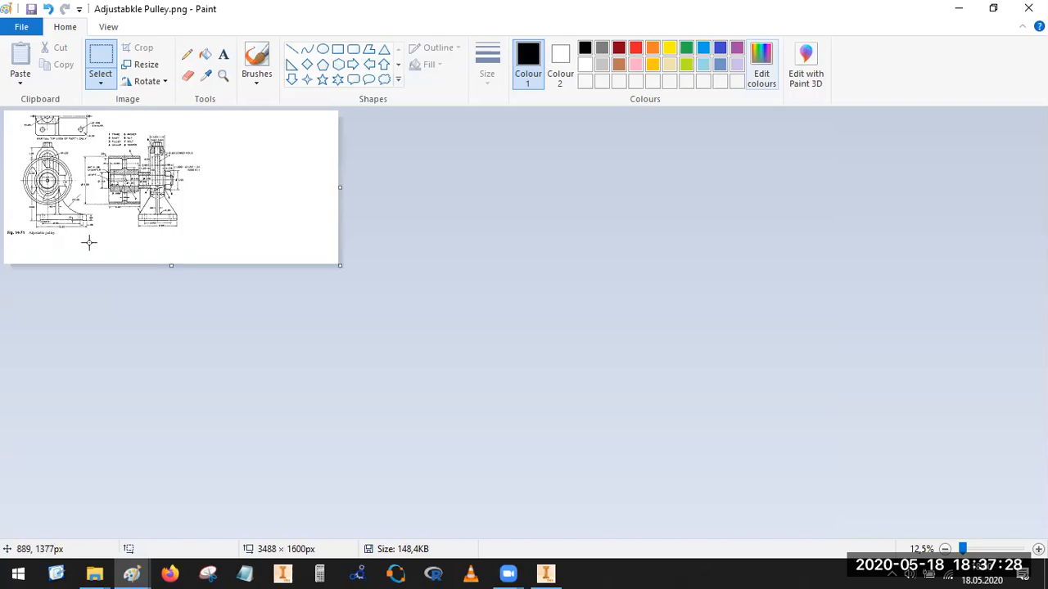
Step: Select the whole picture and move it away from the canvas's left edge to free space beside the circular pulley view
left_click(102, 85)
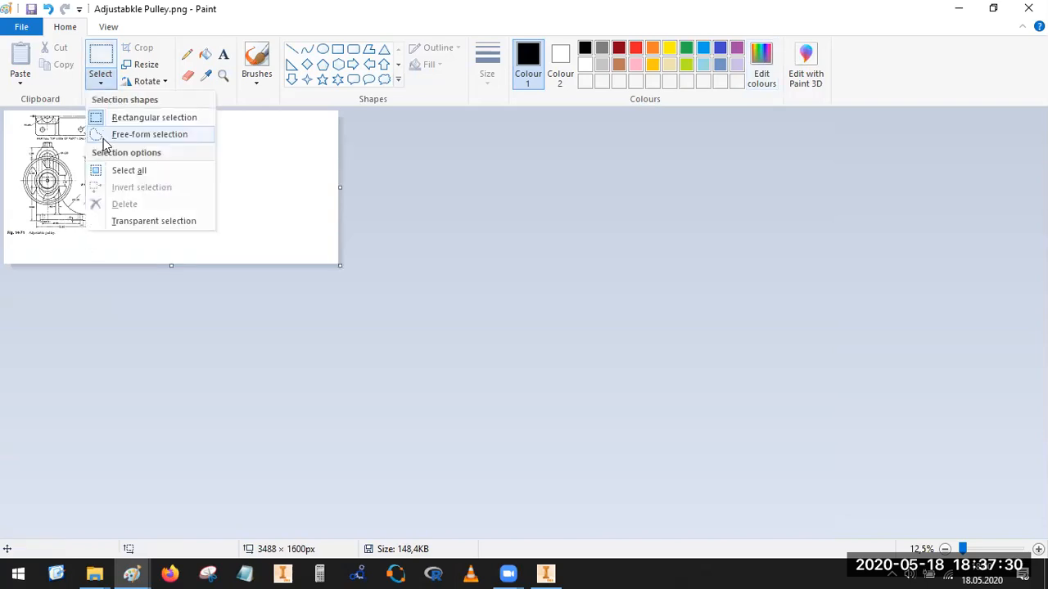
left_click(104, 138)
mouse_move(52, 242)
left_mouse_down()
mouse_move(96, 238)
mouse_move(77, 155)
mouse_move(48, 136)
mouse_move(18, 137)
mouse_move(3, 230)
left_mouse_up()
left_click(3, 231)
key("ctrl+a")
mouse_move(103, 183)
left_mouse_down()
mouse_move(156, 198)
mouse_move(202, 194)
left_mouse_up()
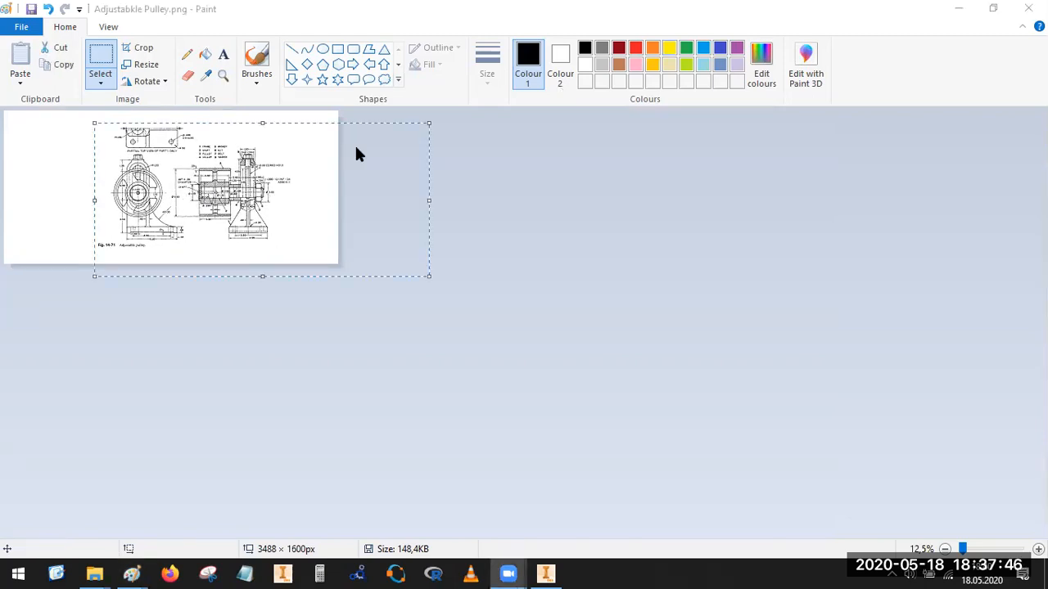
Step: Circle the section view with an arrow pointing to the empty area left of the side view, and clear the marks
mouse_move(250, 133)
left_mouse_down()
mouse_move(187, 147)
mouse_move(231, 235)
mouse_move(286, 171)
mouse_move(233, 156)
mouse_move(76, 189)
left_mouse_up()
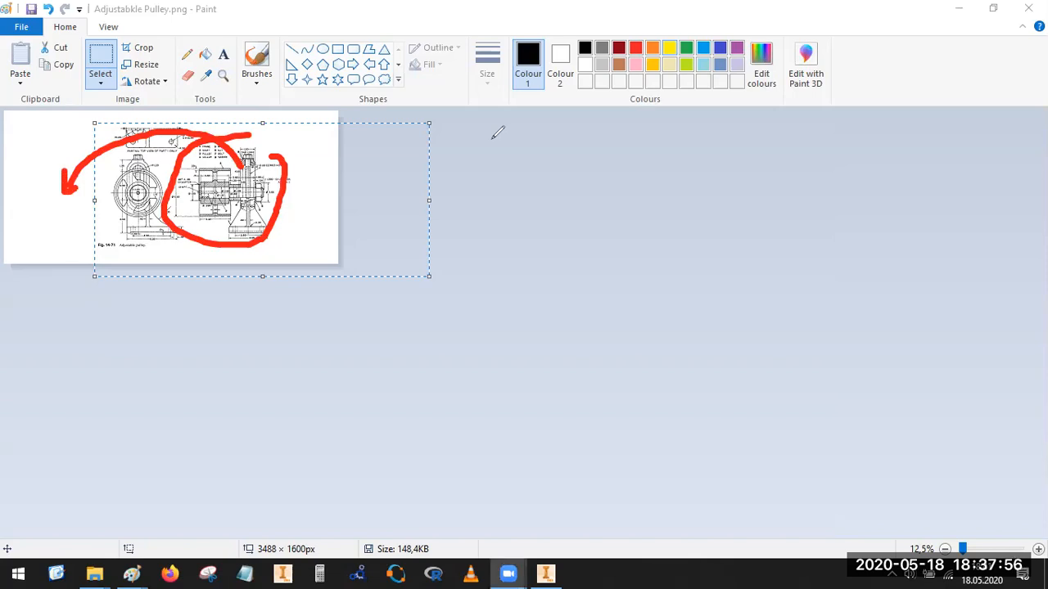
left_click(386, 203)
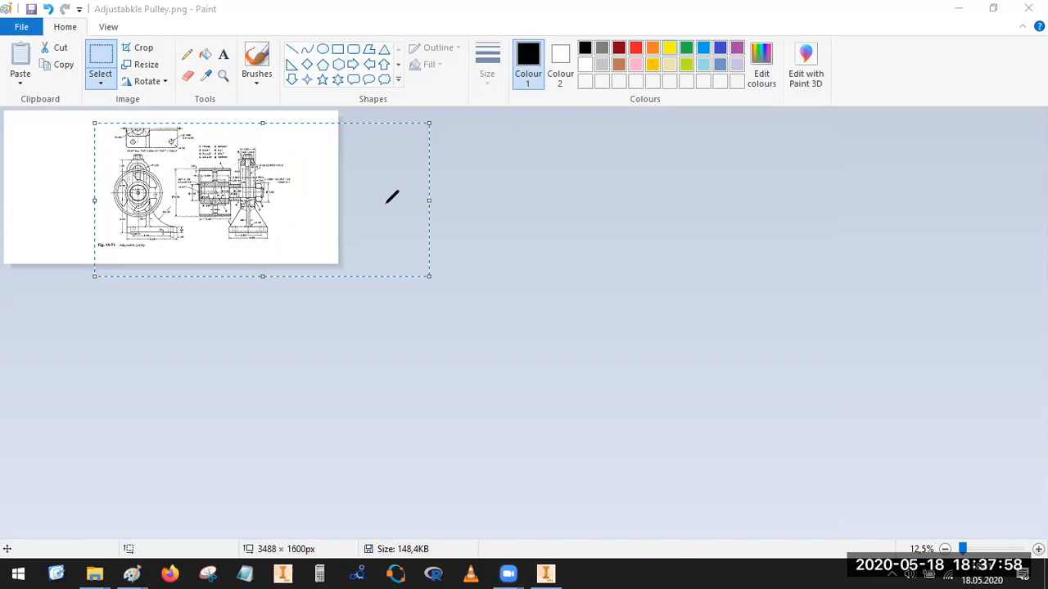
left_click(525, 218)
left_click(302, 189)
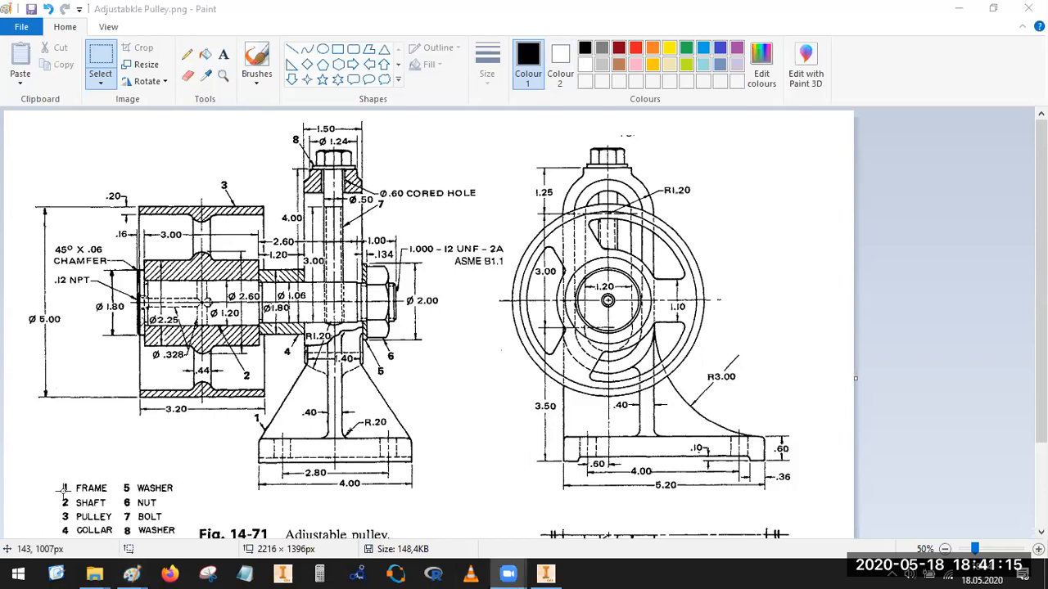
Step: Circle the FRAME entry in the relocated parts list in red and clear the mark
left_click_drag(54, 480, 99, 463)
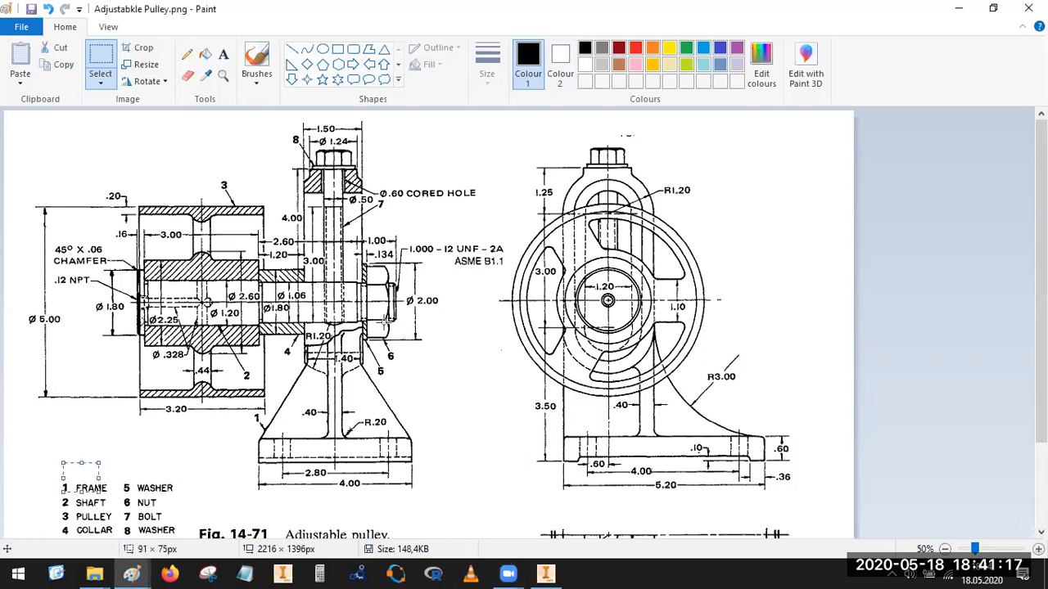
mouse_move(55, 492)
left_mouse_down()
mouse_move(113, 493)
mouse_move(54, 465)
mouse_move(46, 483)
mouse_move(59, 493)
left_mouse_up()
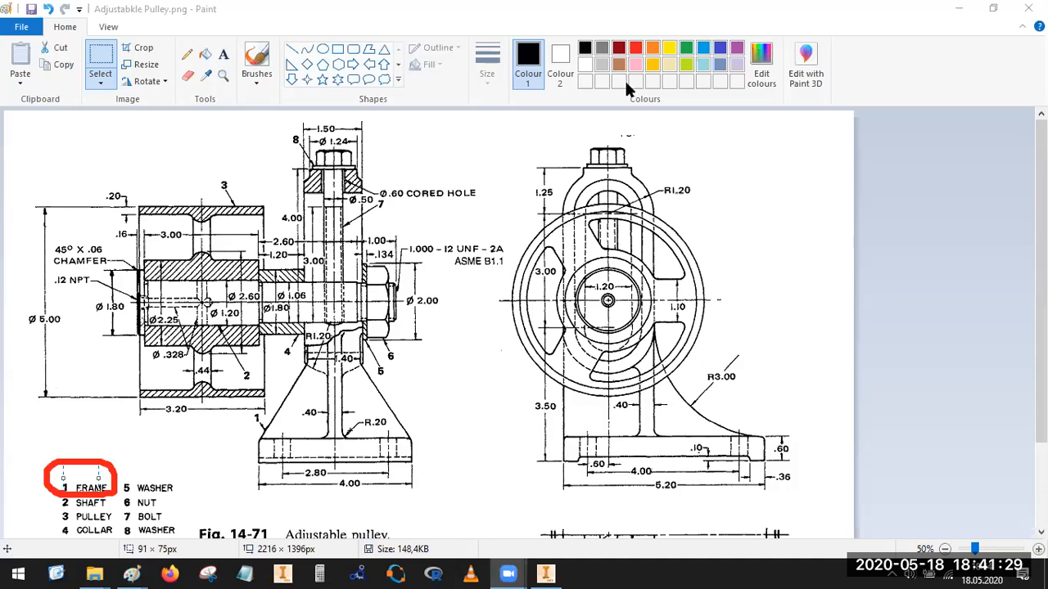
key("ctrl+z")
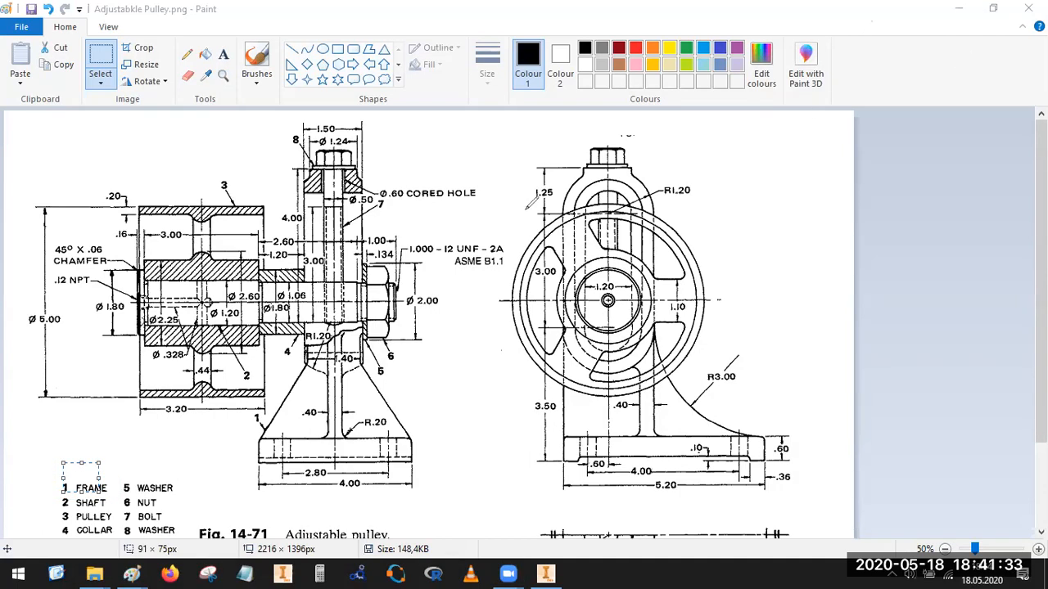
Step: Mark the frame's top level in the side view and the bolt head in the section view, and clear both marks
mouse_move(527, 211)
left_mouse_down()
mouse_move(526, 152)
mouse_move(682, 173)
left_mouse_up()
mouse_move(293, 164)
left_mouse_down()
mouse_move(360, 163)
mouse_move(339, 147)
mouse_move(365, 157)
left_mouse_up()
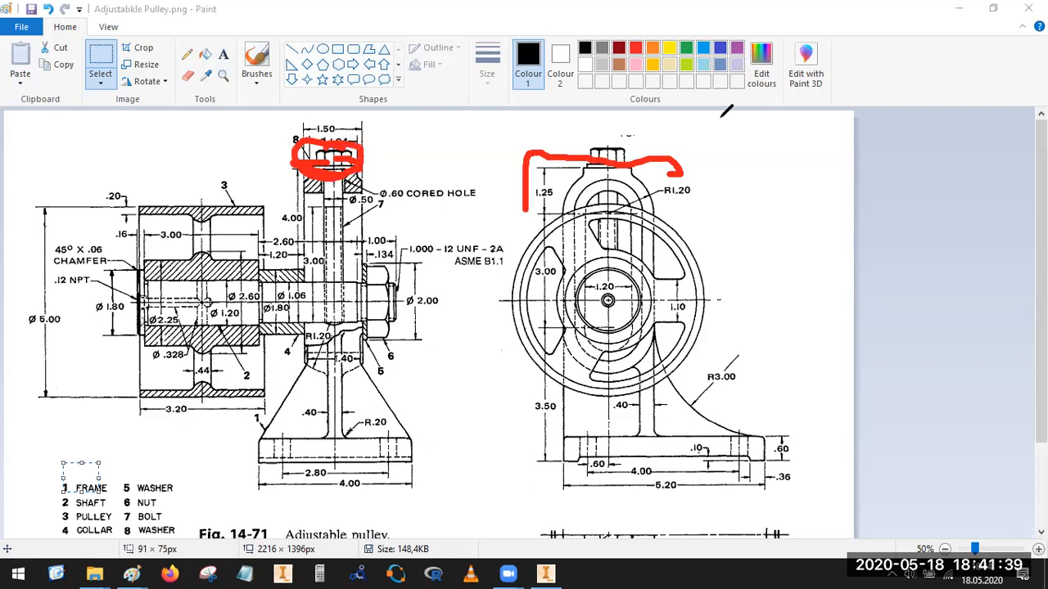
key("ctrl+z")
key("ctrl+z")
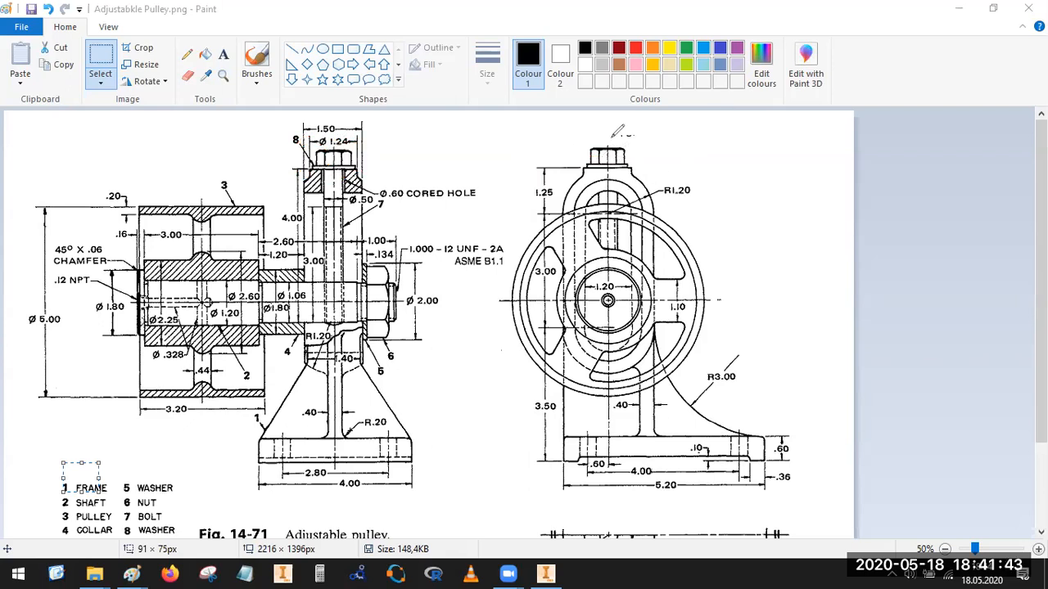
Step: Circle the bolt head and trace the frame's full outline in red on the side view, clearing each mark
mouse_move(584, 134)
left_mouse_down()
mouse_move(594, 162)
mouse_move(644, 150)
mouse_move(582, 133)
mouse_move(583, 144)
left_mouse_up()
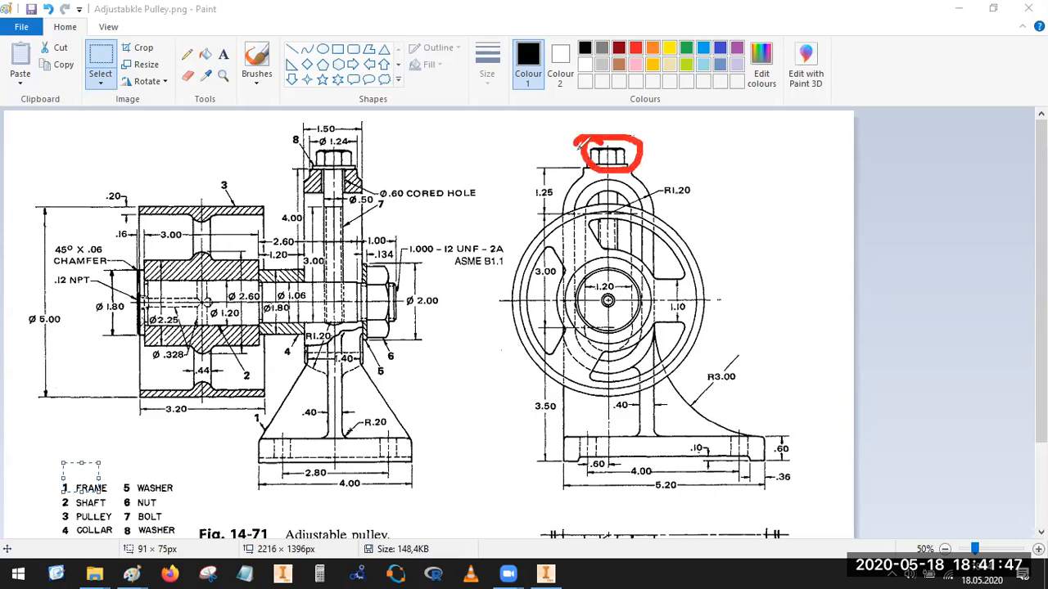
key("ctrl+z")
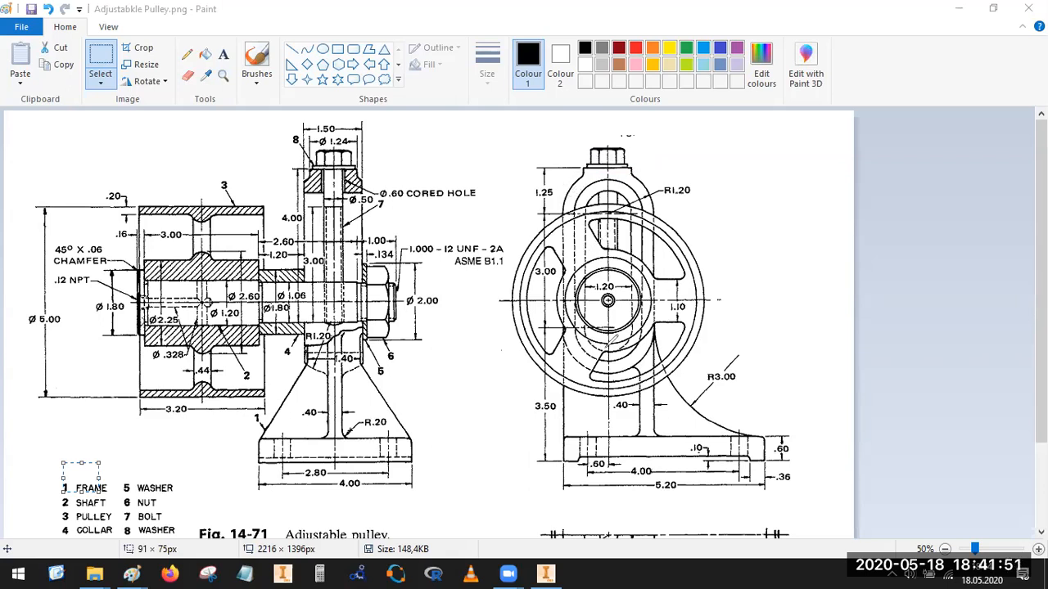
mouse_move(654, 331)
left_mouse_down()
mouse_move(674, 376)
mouse_move(779, 442)
mouse_move(768, 465)
mouse_move(565, 474)
mouse_move(563, 174)
mouse_move(609, 161)
mouse_move(647, 170)
mouse_move(644, 182)
left_mouse_up()
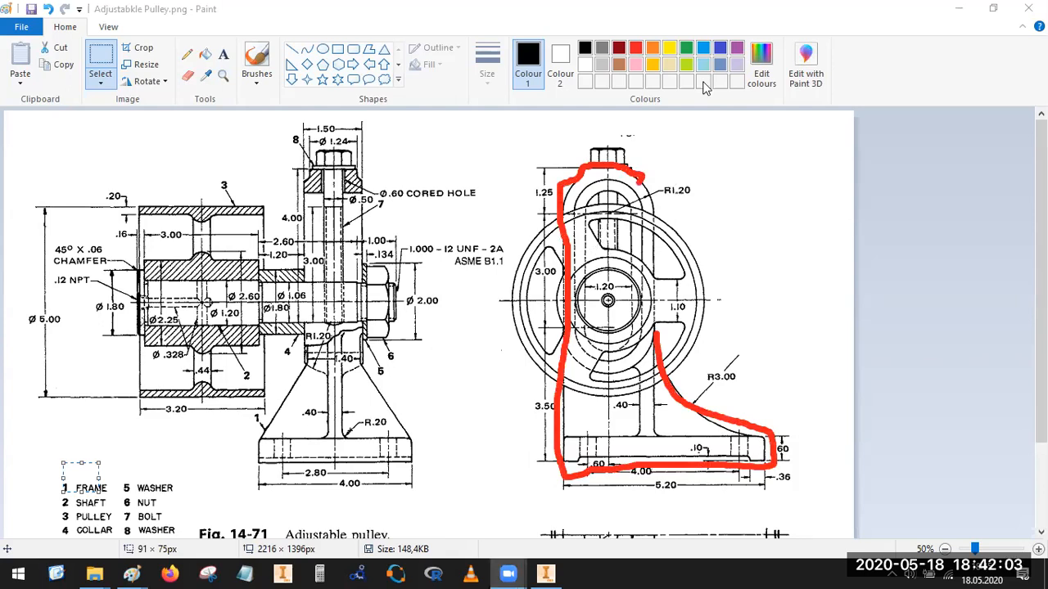
key("ctrl+z")
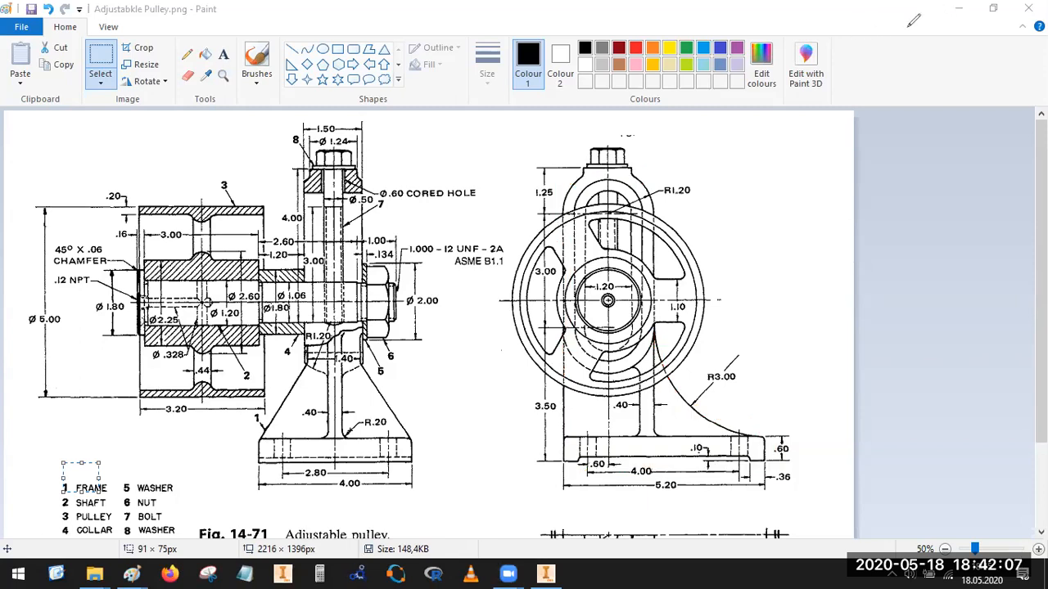
Step: Restore the drawing to a smaller window beside Inventor and bring its side view into view
left_click(993, 11)
left_click_drag(100, 515, 274, 519)
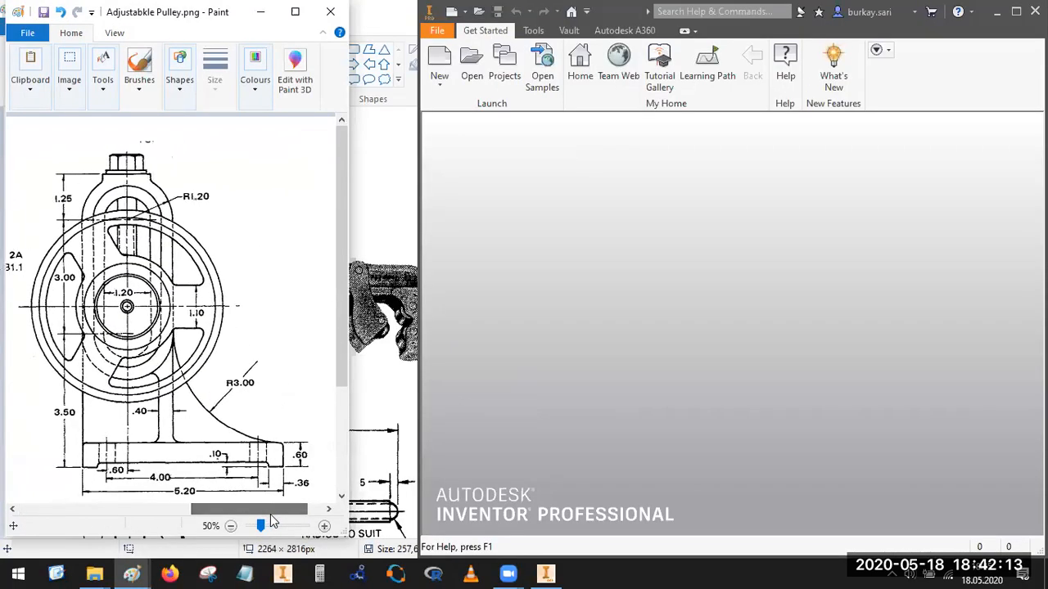
Step: Minimize the Soru -5.png and Soru -3.png windows to clear the space behind the pulley drawing and Inventor
left_click(614, 215)
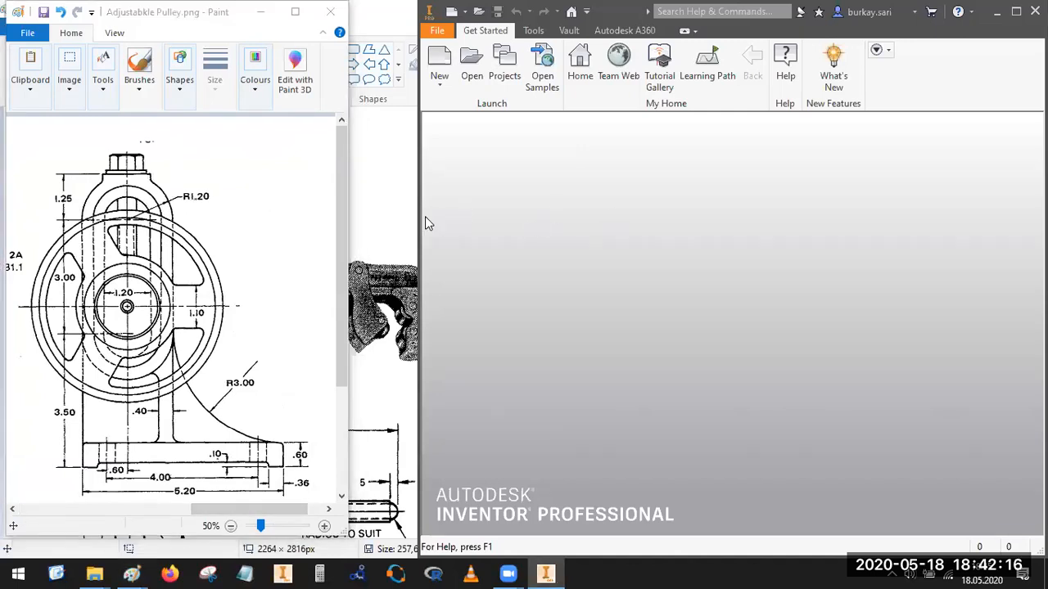
left_click(397, 182)
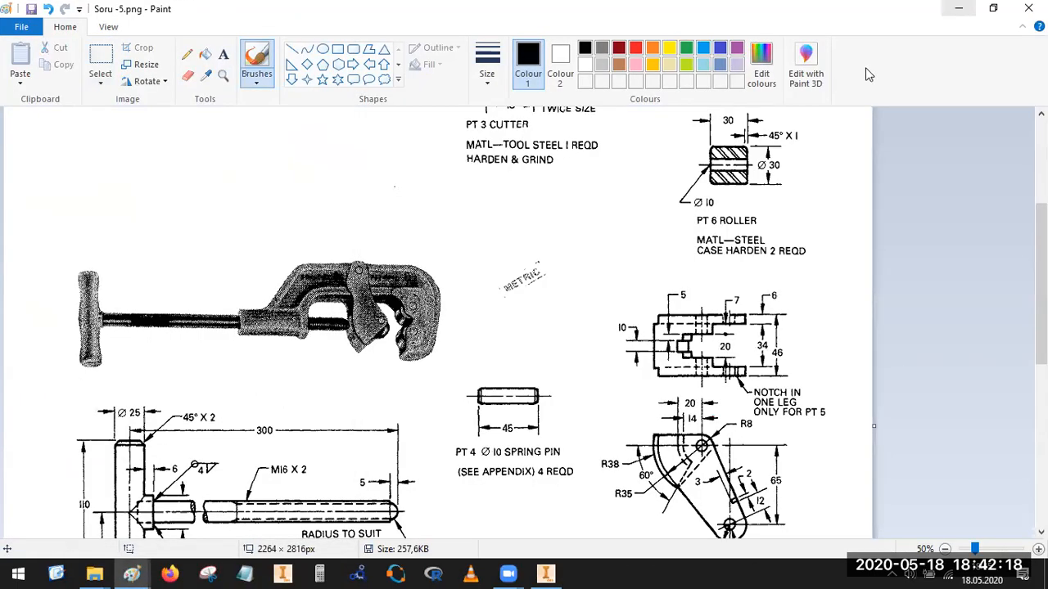
left_click(959, 8)
left_click(402, 157)
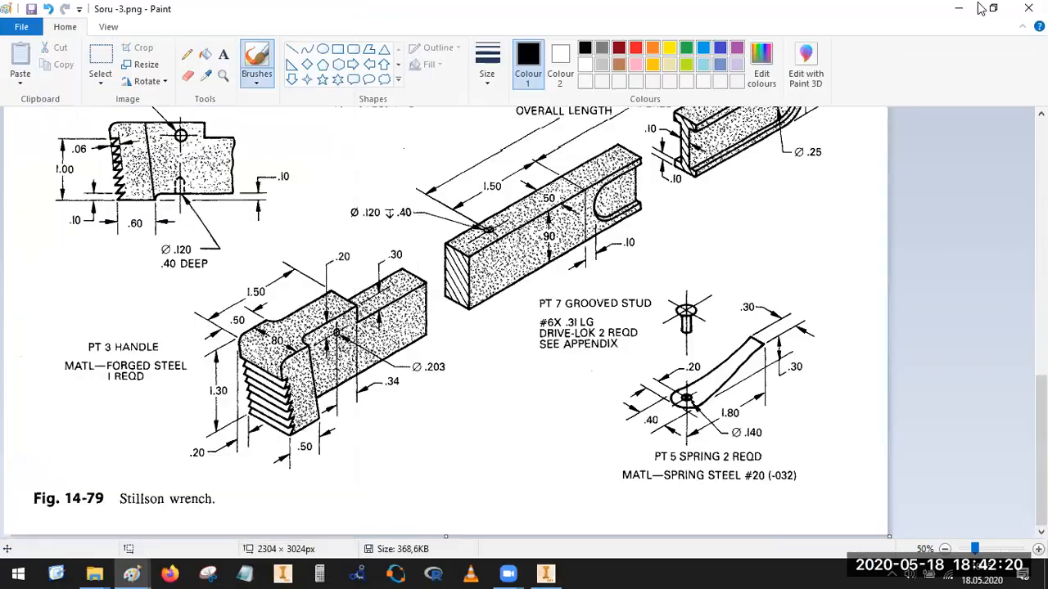
left_click(960, 9)
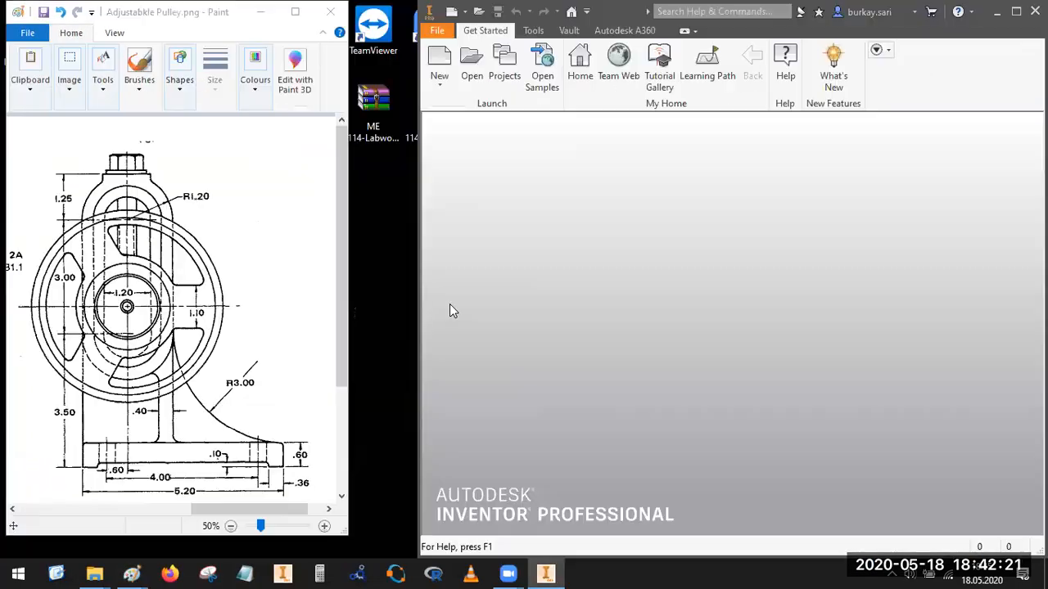
Step: Widen the pulley drawing window and extend the Inventor window to meet it, removing the gap between them
left_click(363, 246)
mouse_move(350, 276)
left_mouse_down()
mouse_move(378, 276)
mouse_move(371, 319)
left_mouse_up()
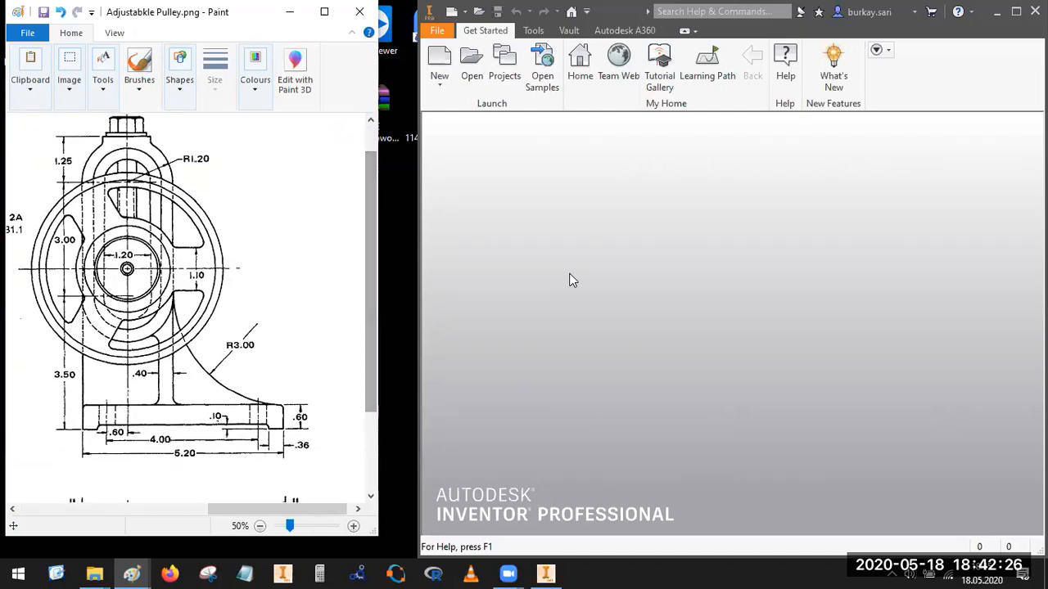
left_click(419, 296)
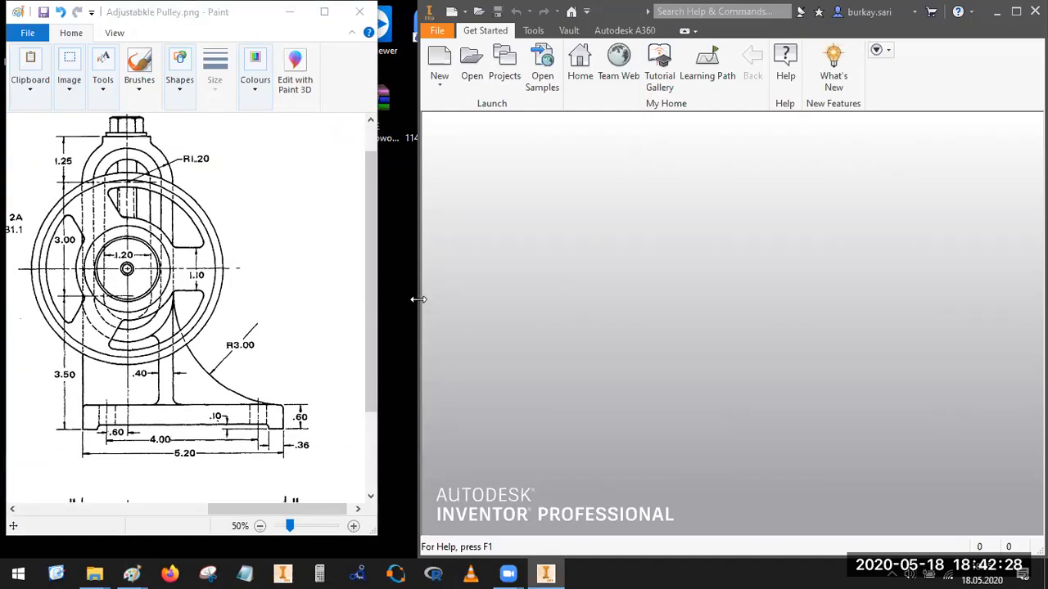
left_click_drag(418, 299, 366, 299)
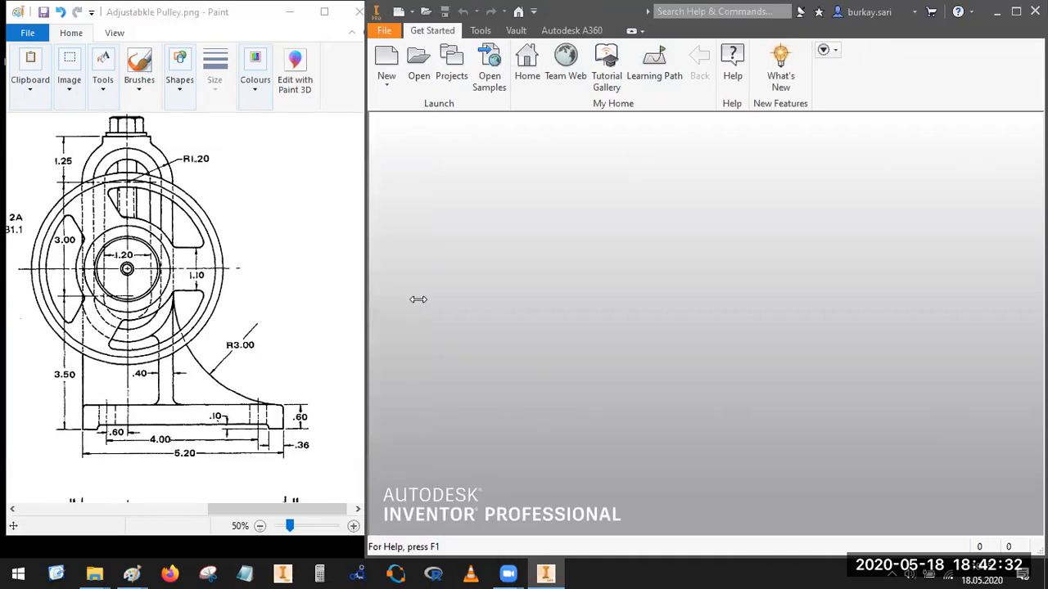
Step: Create a new part from the English Standard (in).ipt template, accepting the style library definitions
left_click(385, 65)
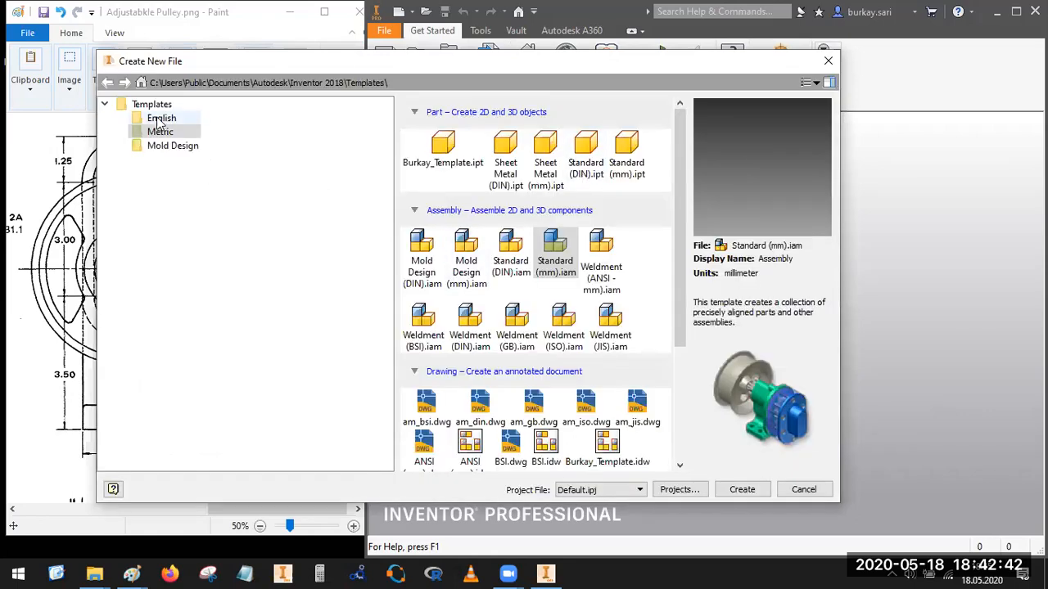
left_click(160, 119)
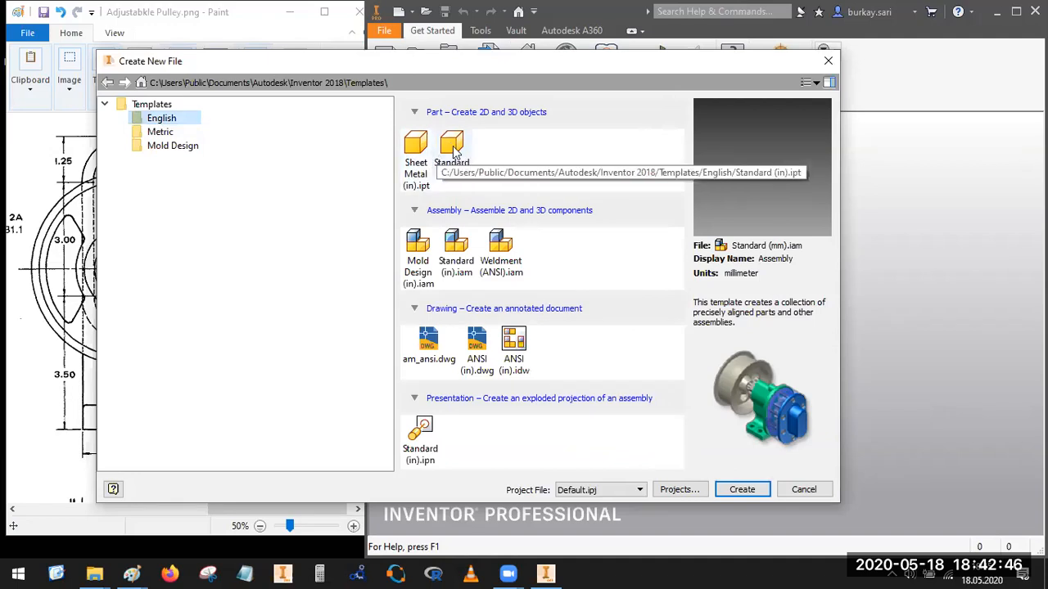
left_click(451, 147)
left_click(731, 489)
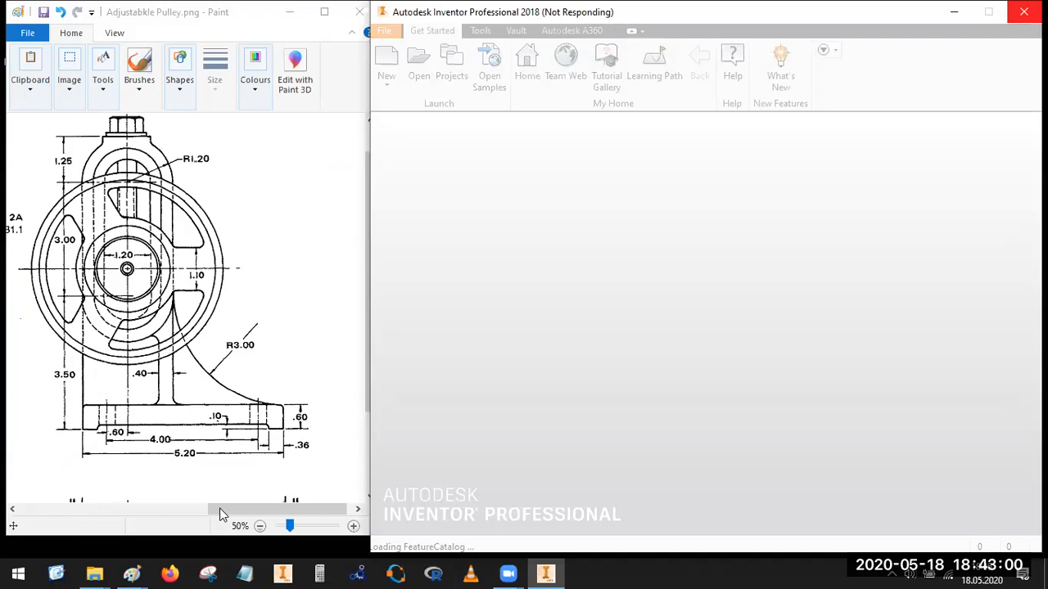
mouse_move(220, 512)
left_mouse_down()
mouse_move(12, 503)
mouse_move(201, 510)
left_mouse_up()
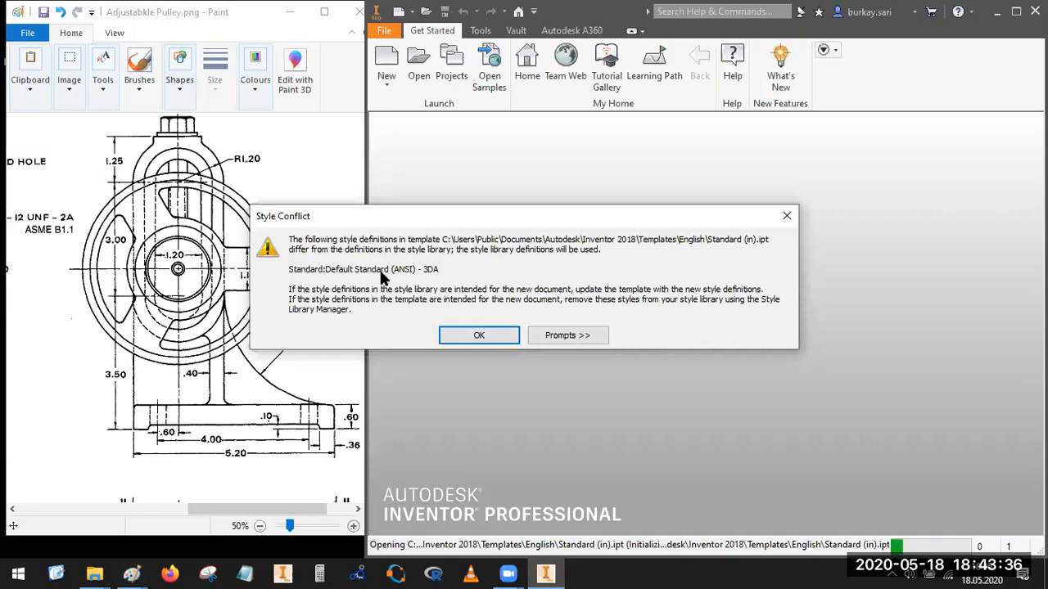
left_click(478, 338)
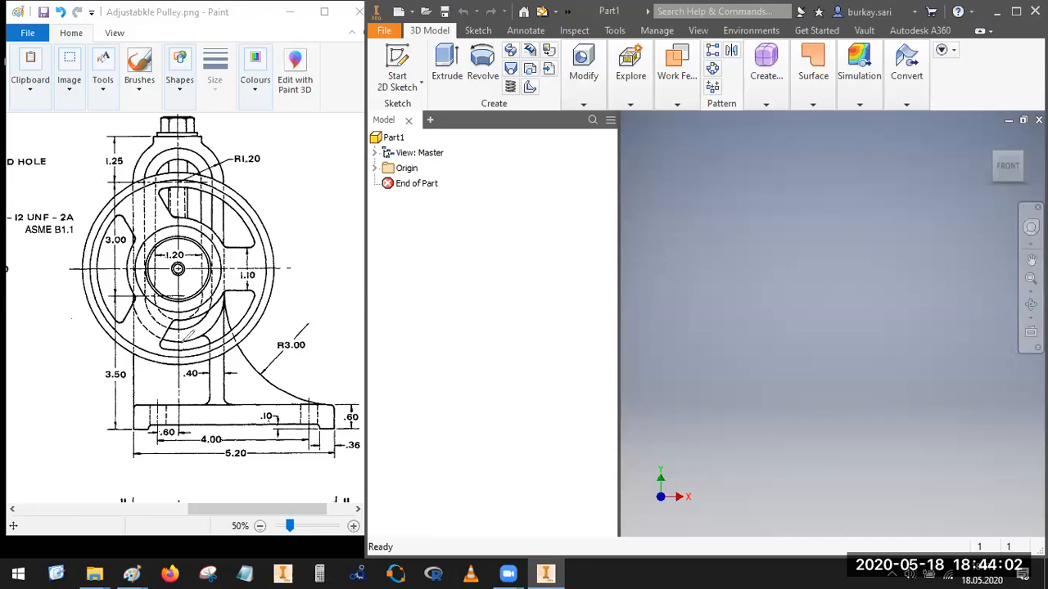
Step: Mark and clear the pulley's centre in the drawing, and make the part's origin Center Point visible
left_click_drag(176, 269, 181, 268)
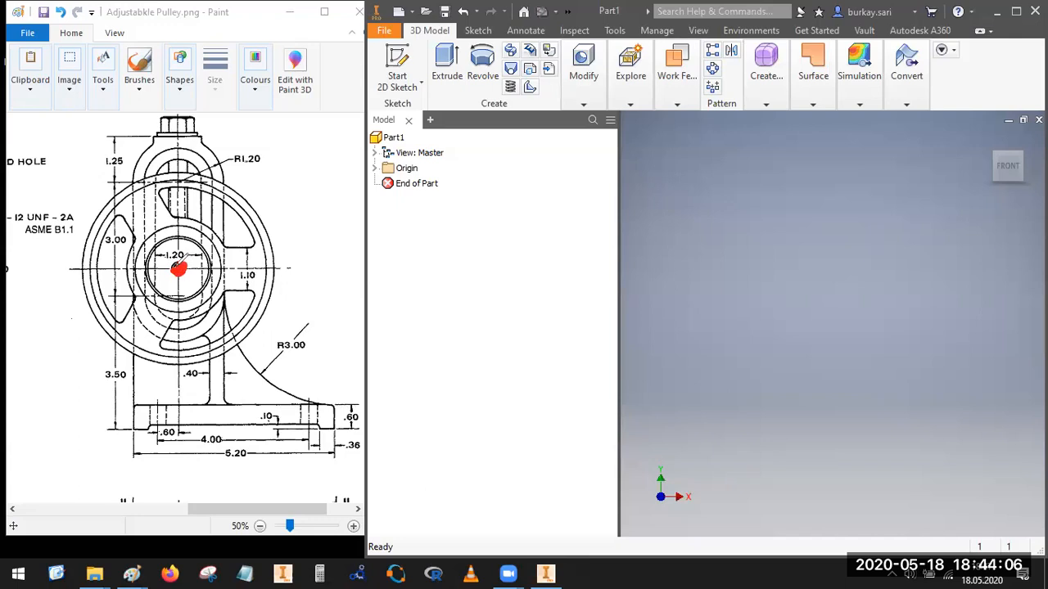
key("ctrl+z")
left_click(376, 168)
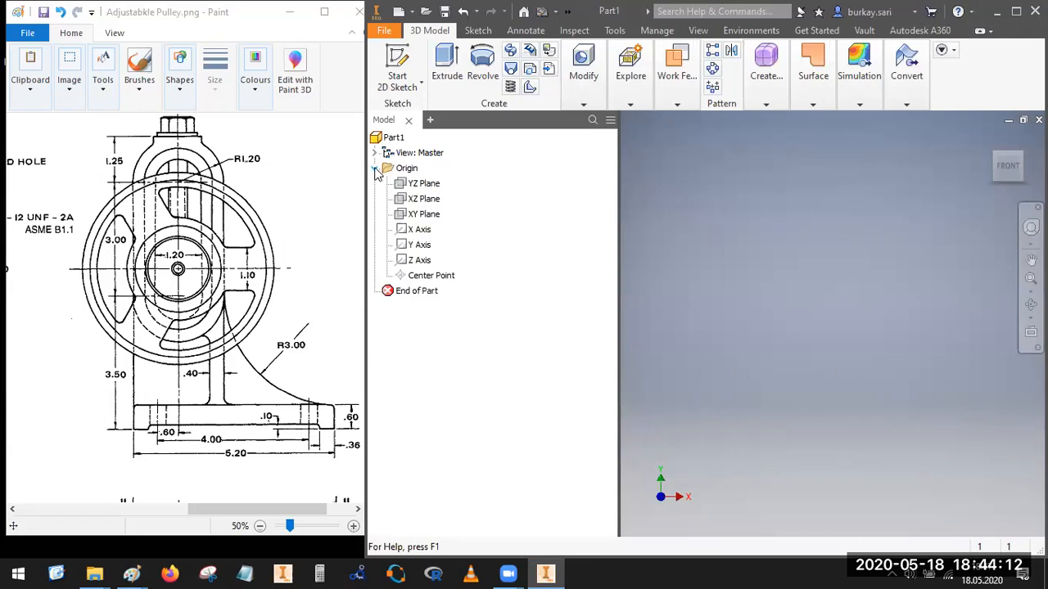
left_click(425, 281)
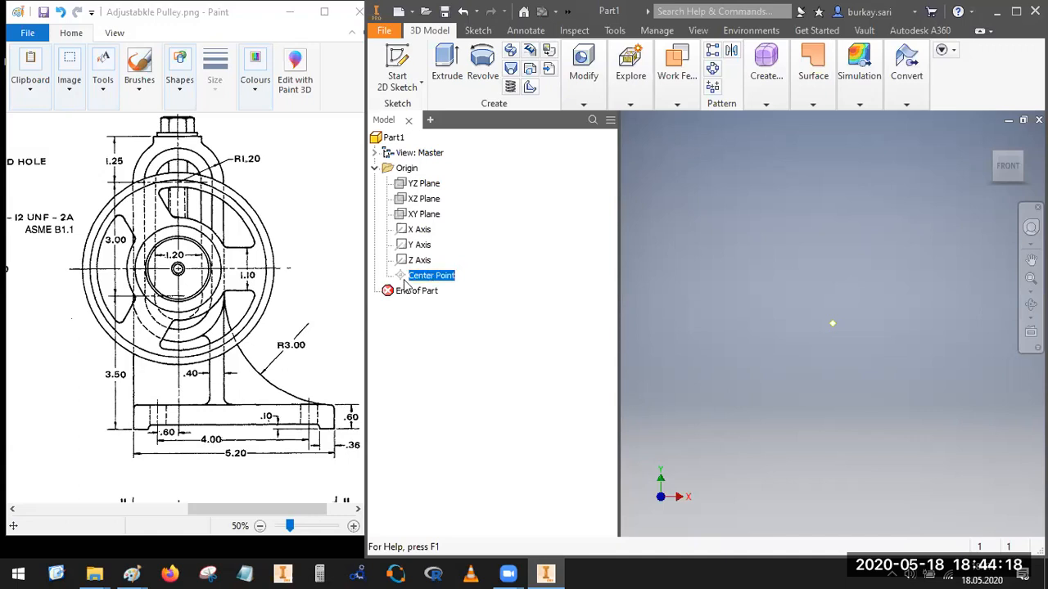
left_click(688, 276)
left_click(432, 275)
right_click(436, 275)
left_click(486, 356)
Step: Make the XY Plane visible and start a 2D sketch on it
left_click(423, 216)
right_click(424, 218)
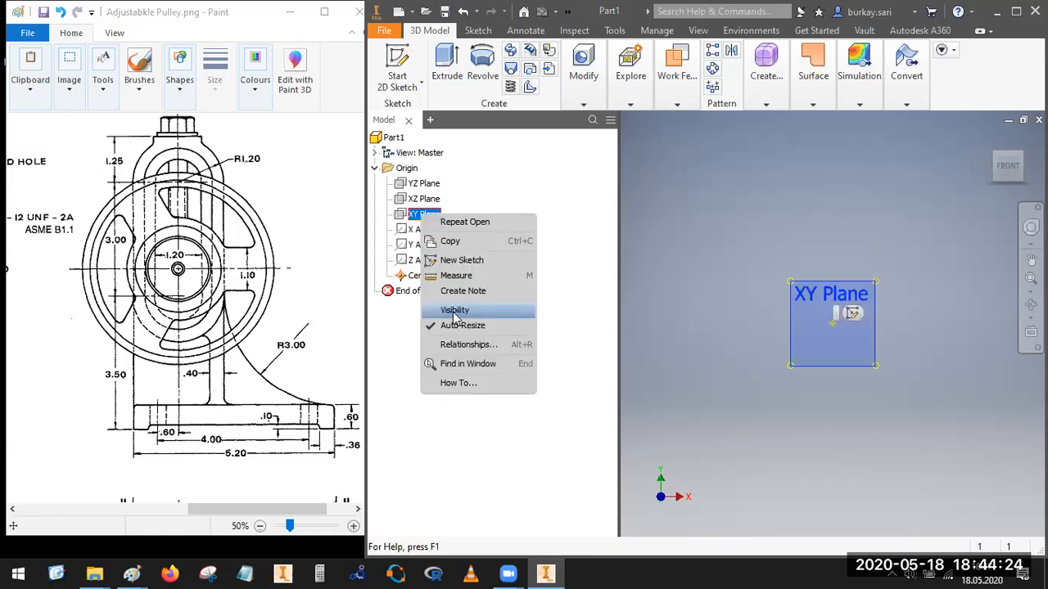
left_click(456, 311)
left_click(397, 72)
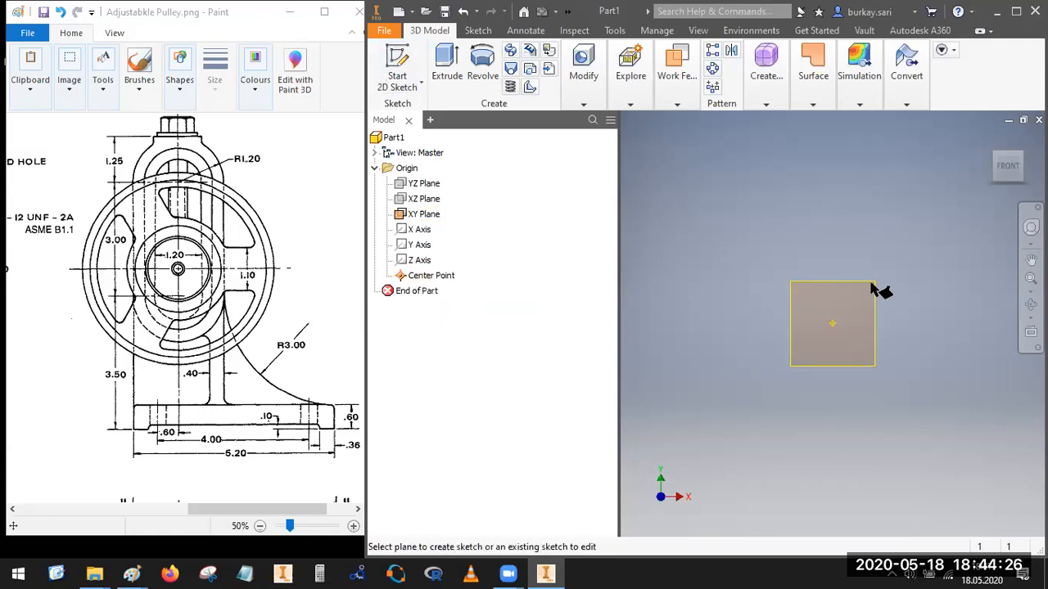
left_click(869, 293)
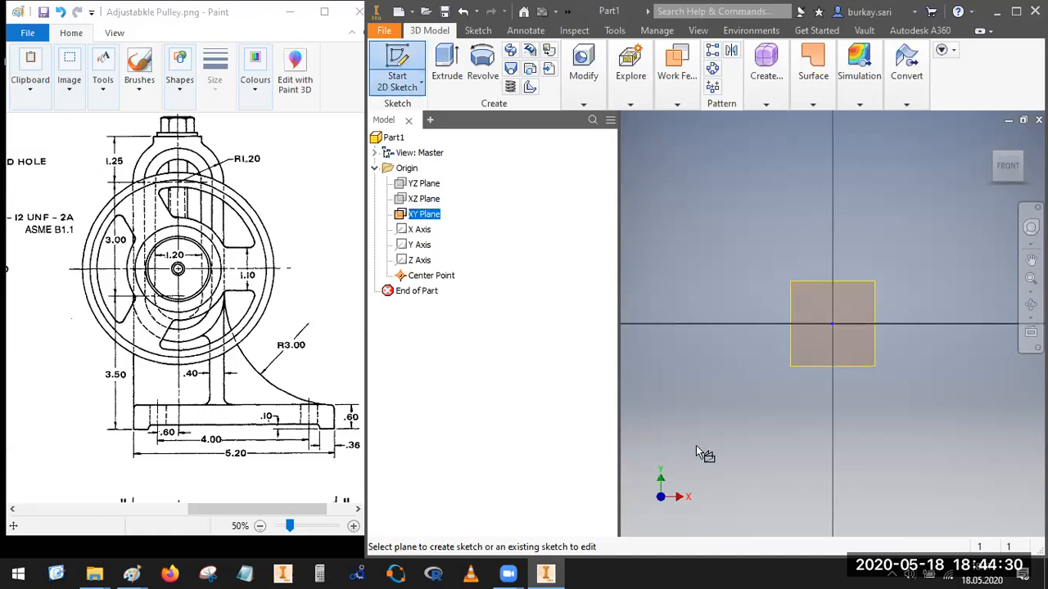
Step: Trace the horizontal and vertical centre lines in red on the drawing's side view and clear the marks
left_click_drag(76, 271, 282, 266)
left_click_drag(174, 119, 176, 410)
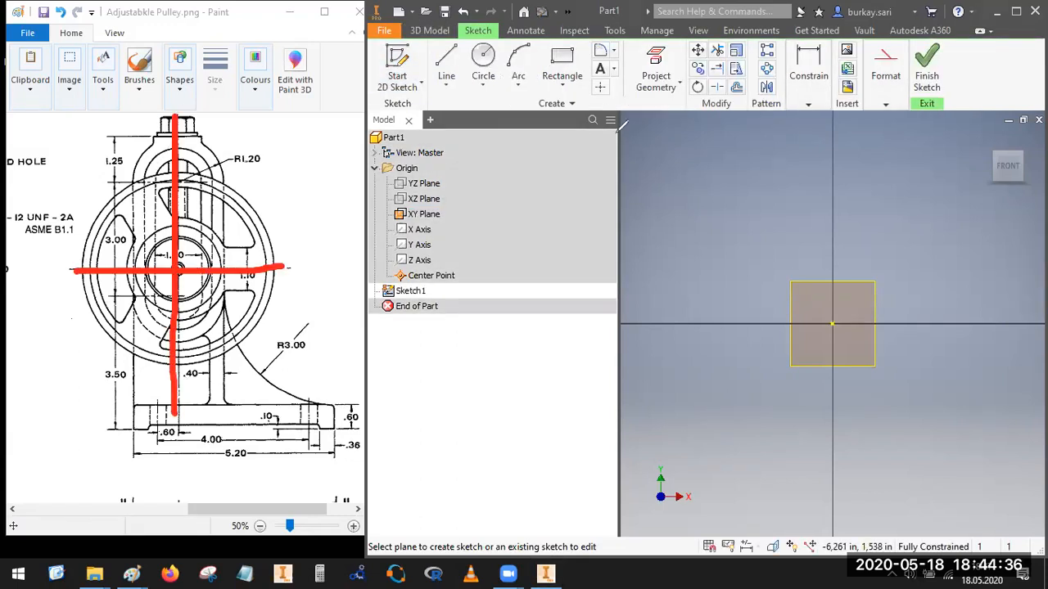
left_click(718, 129)
Step: Sketch a vertical line about 2.65 in long and a horizontal line about 2.12 in long crossing it
left_click(446, 65)
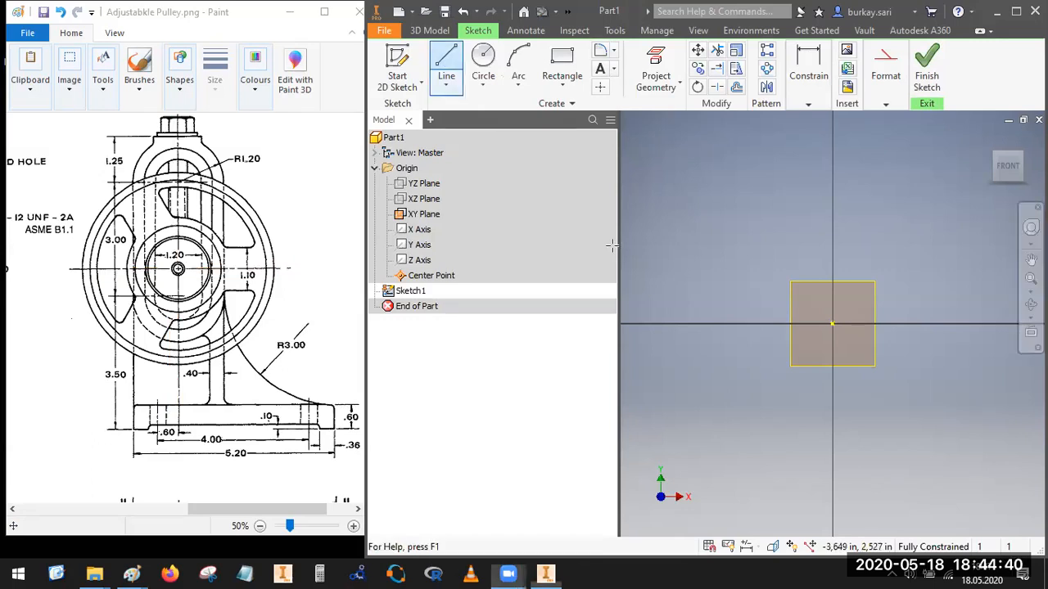
left_click(709, 167)
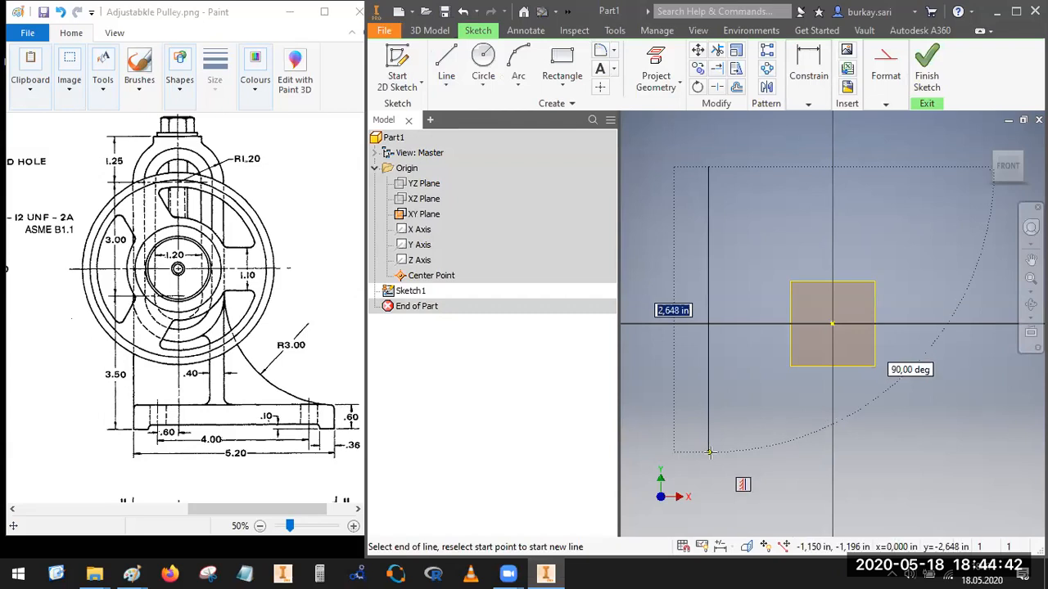
left_click(709, 452)
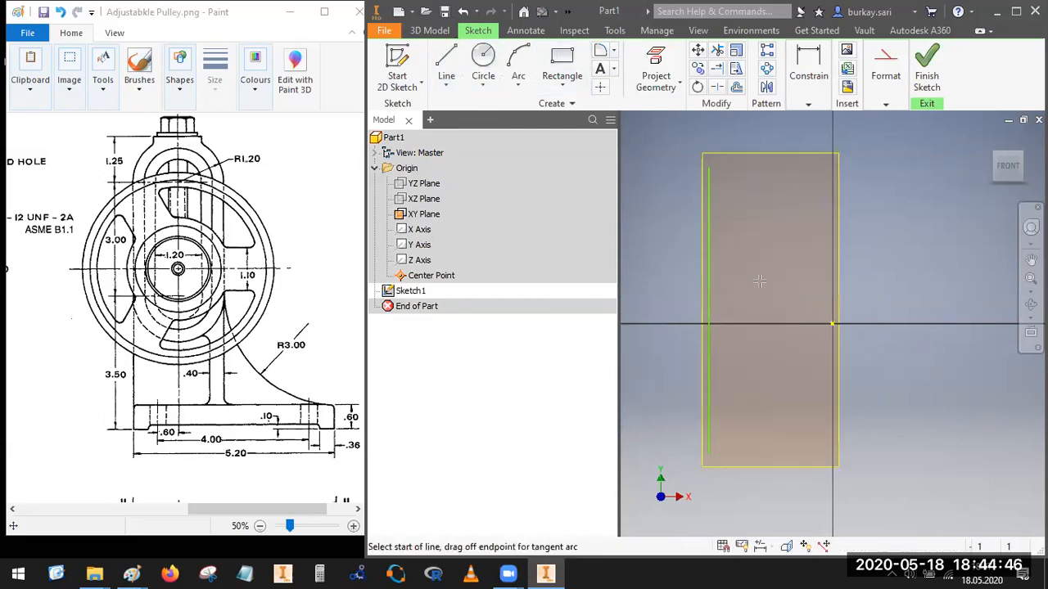
left_click(671, 262)
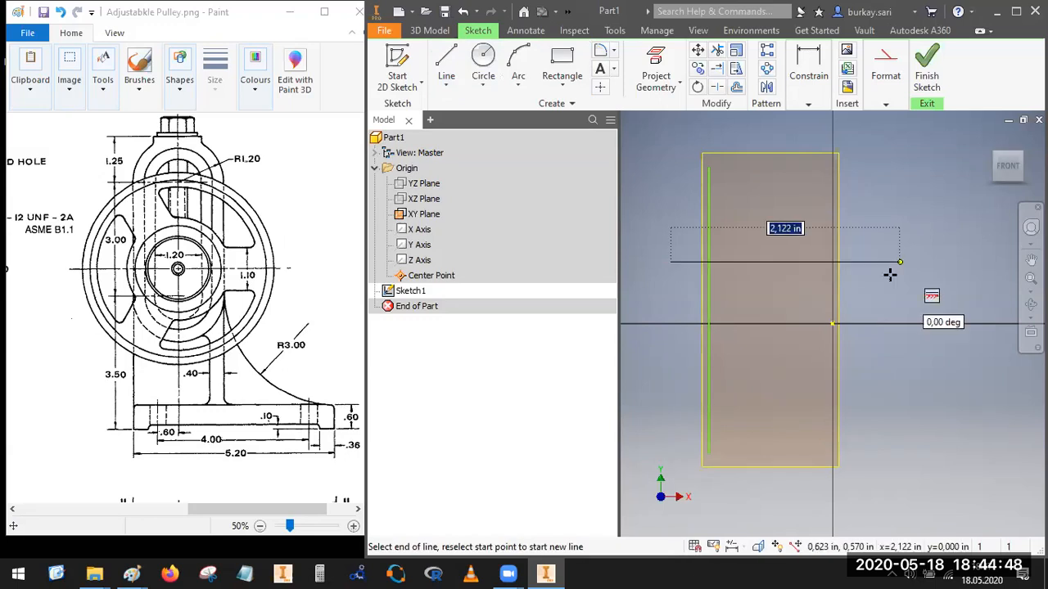
left_click(900, 262)
key("Escape")
Step: Convert the vertical and horizontal sketch lines to construction lines
left_click_drag(748, 287, 691, 230)
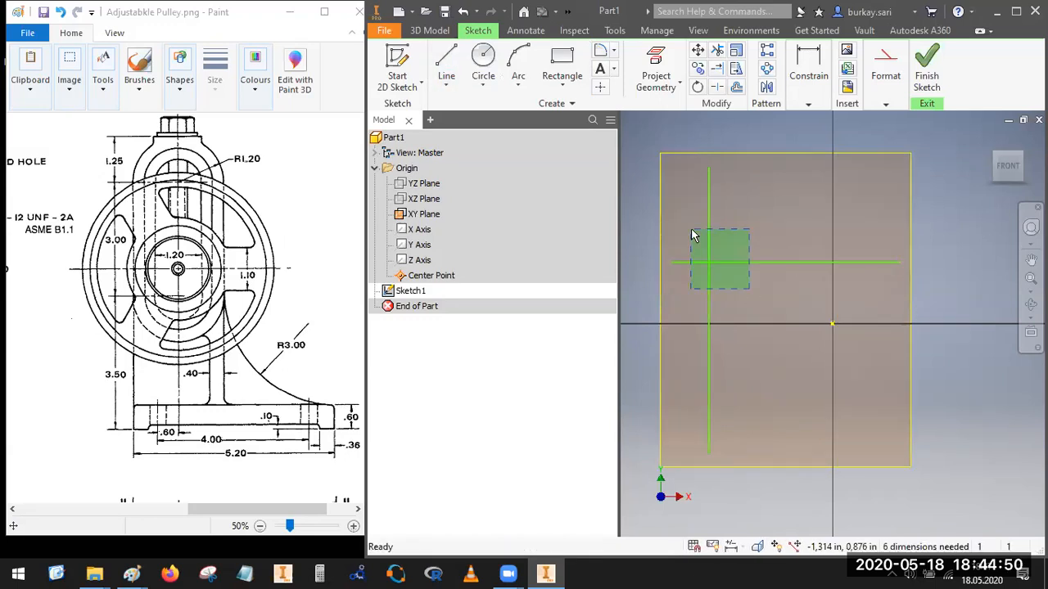
right_click(725, 273)
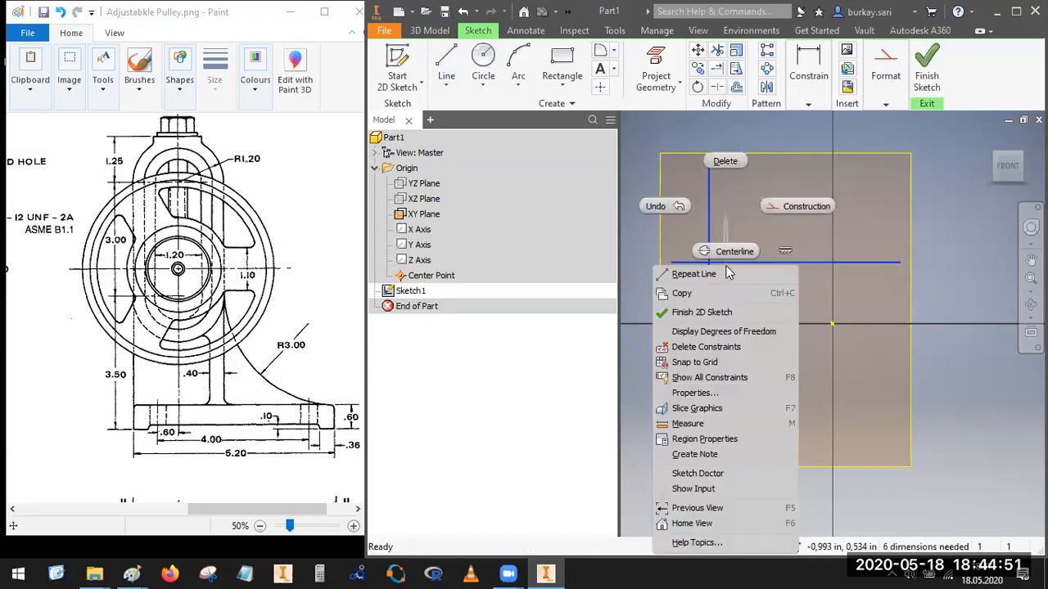
left_click(797, 207)
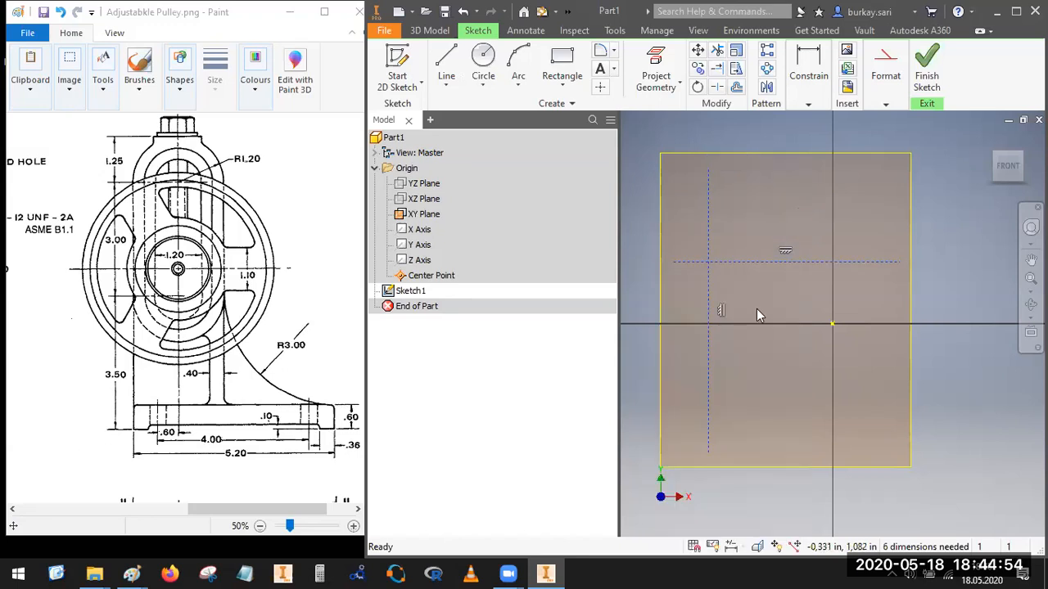
Step: Apply coincident constraints placing the midpoints of the horizontal and vertical construction lines on the origin point
left_click(808, 104)
left_click(872, 123)
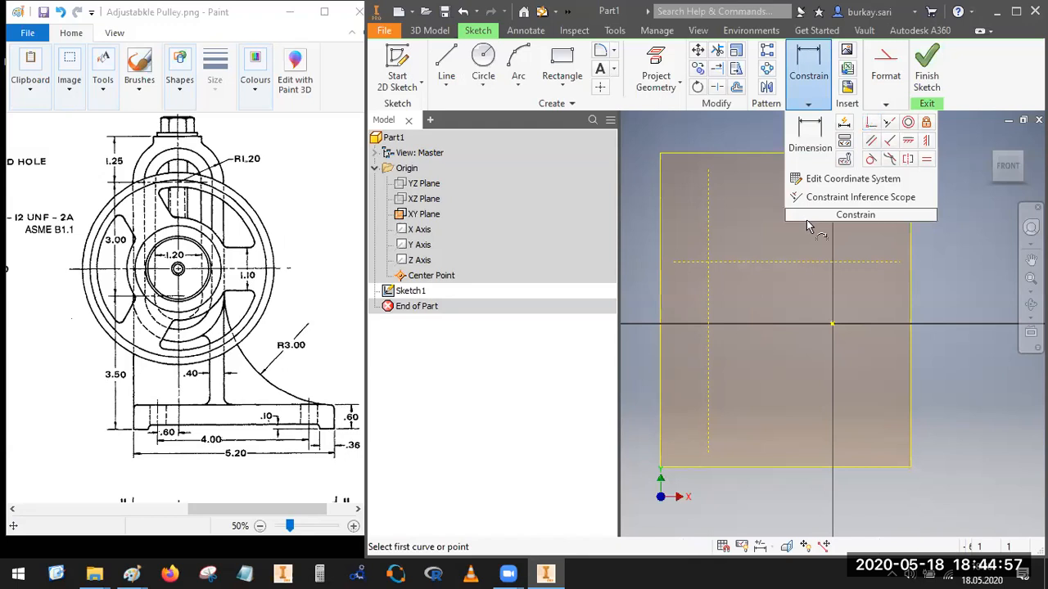
left_click(785, 262)
left_click(830, 324)
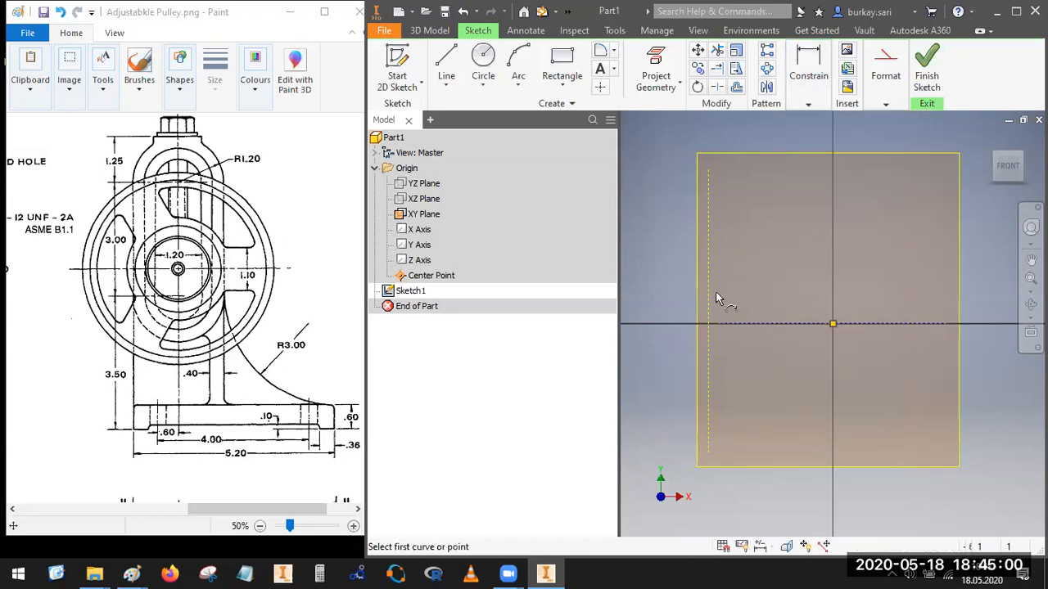
left_click(833, 326)
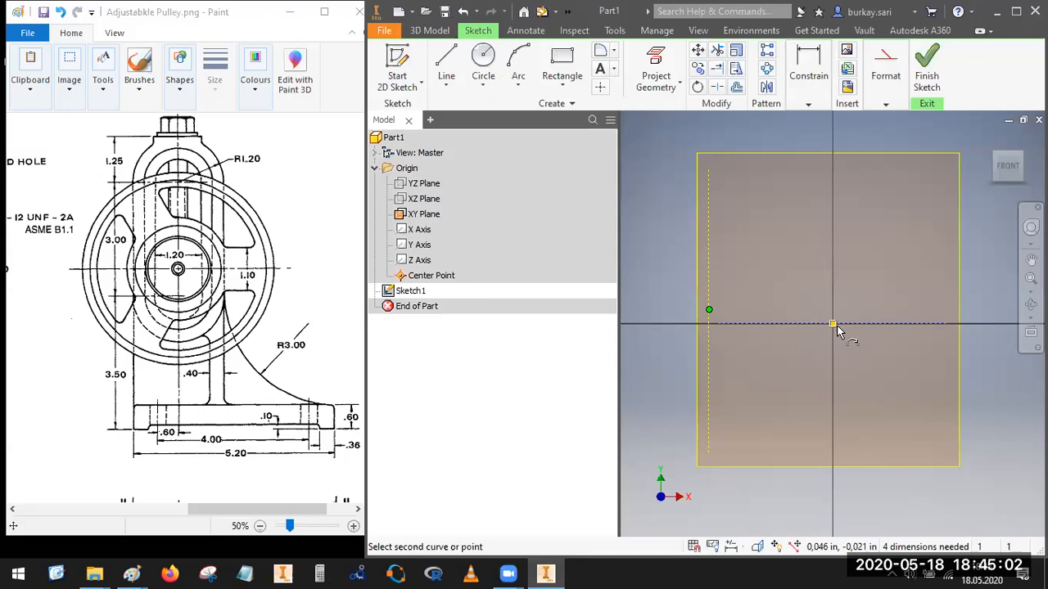
left_click(709, 388)
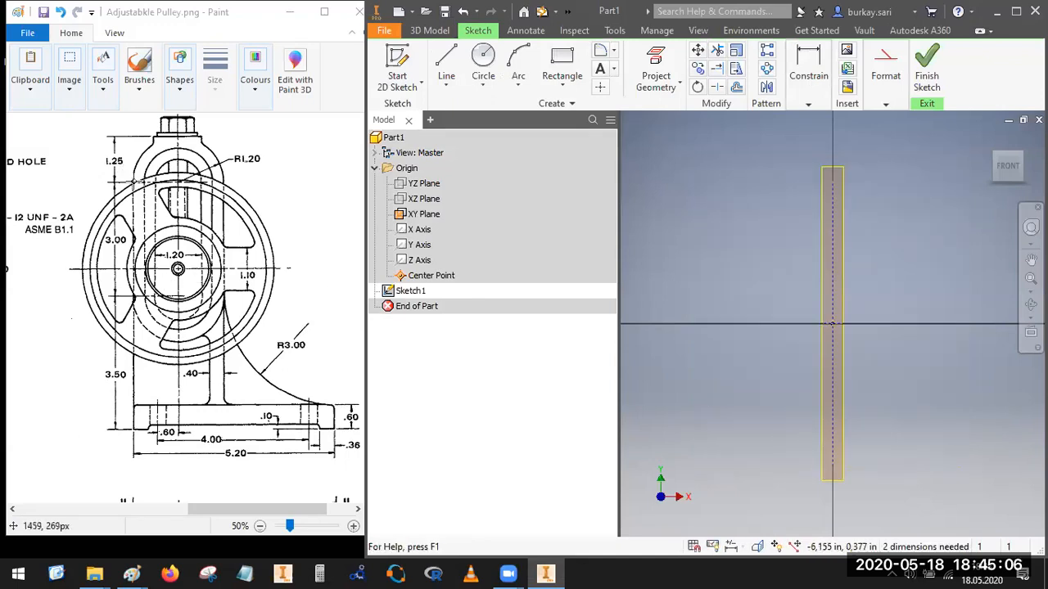
Step: Trace the frame's upper outline, mark the hub centre and circle the R1.20 callout in red on the drawing, and clear the marks
left_click(138, 161)
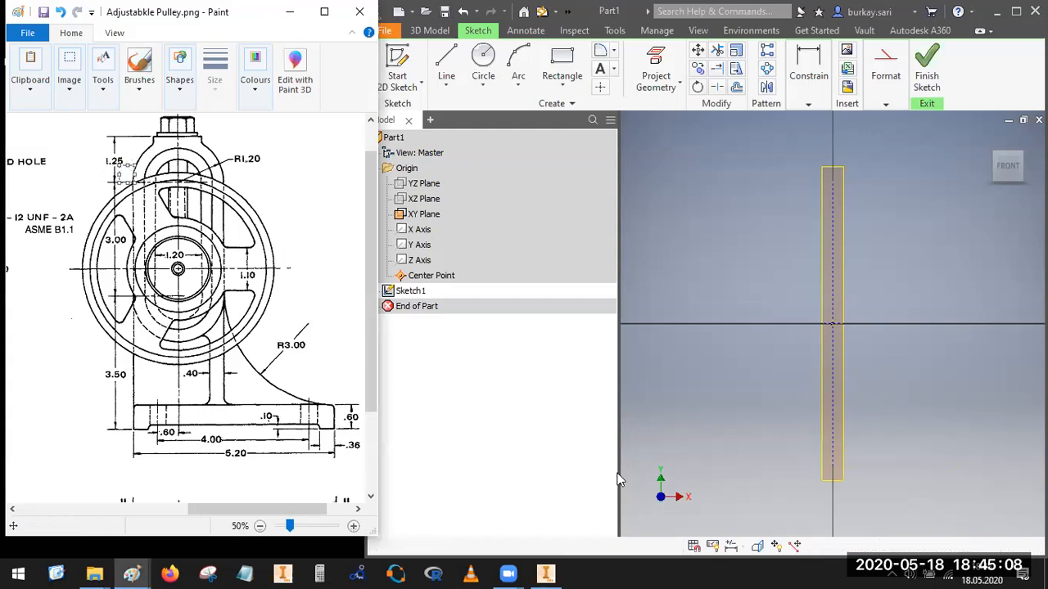
left_click(640, 170)
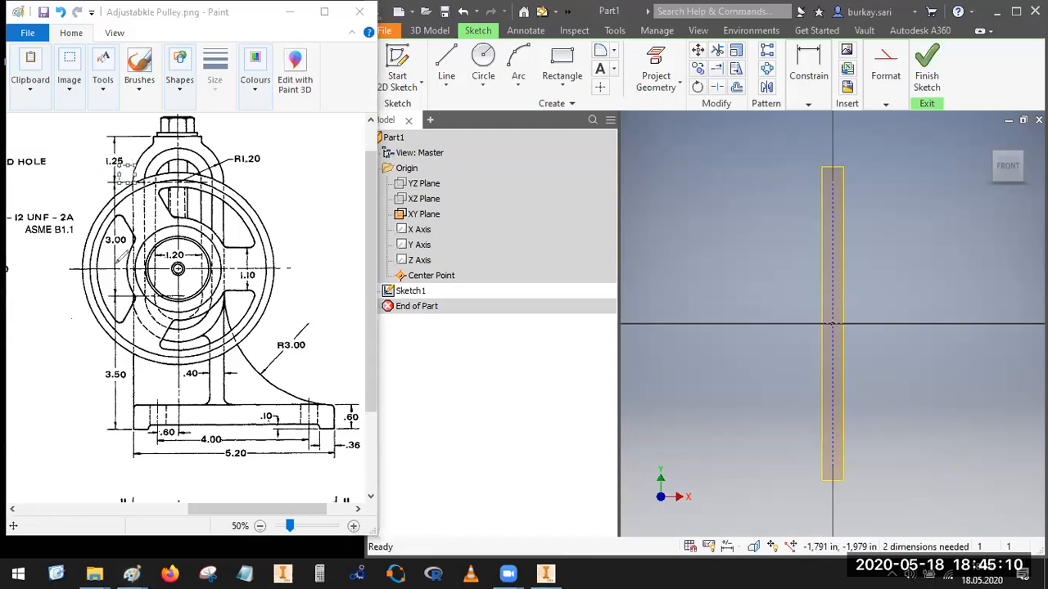
mouse_move(131, 187)
left_mouse_down()
mouse_move(163, 129)
mouse_move(200, 139)
mouse_move(216, 166)
mouse_move(256, 364)
mouse_move(326, 385)
left_mouse_up()
mouse_move(177, 268)
left_mouse_down()
mouse_move(174, 285)
mouse_move(124, 267)
mouse_move(175, 270)
left_mouse_up()
mouse_move(226, 145)
left_mouse_down()
mouse_move(260, 174)
mouse_move(275, 145)
mouse_move(229, 144)
left_mouse_up()
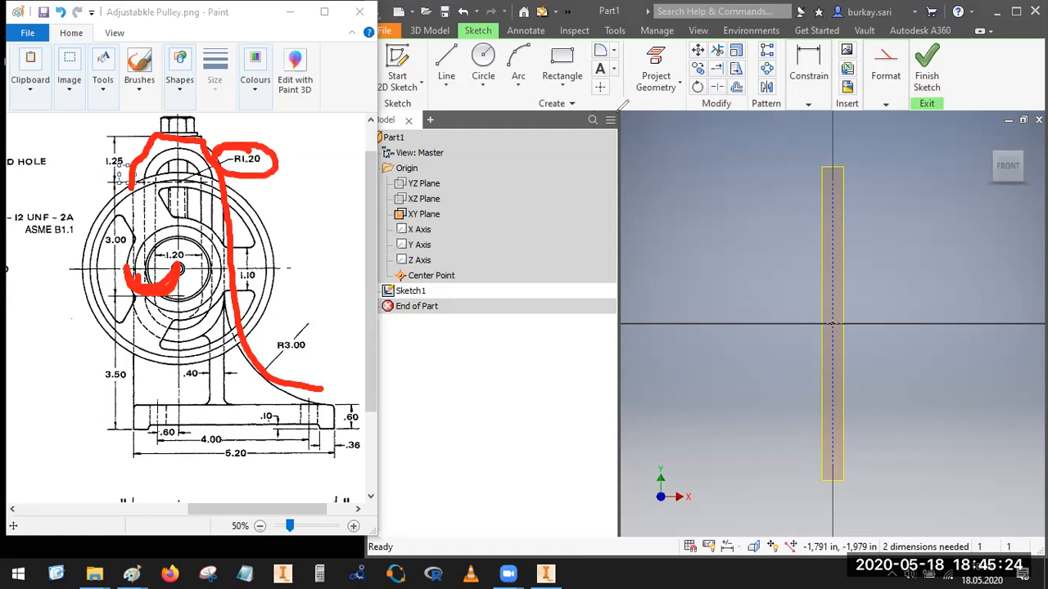
key("Escape")
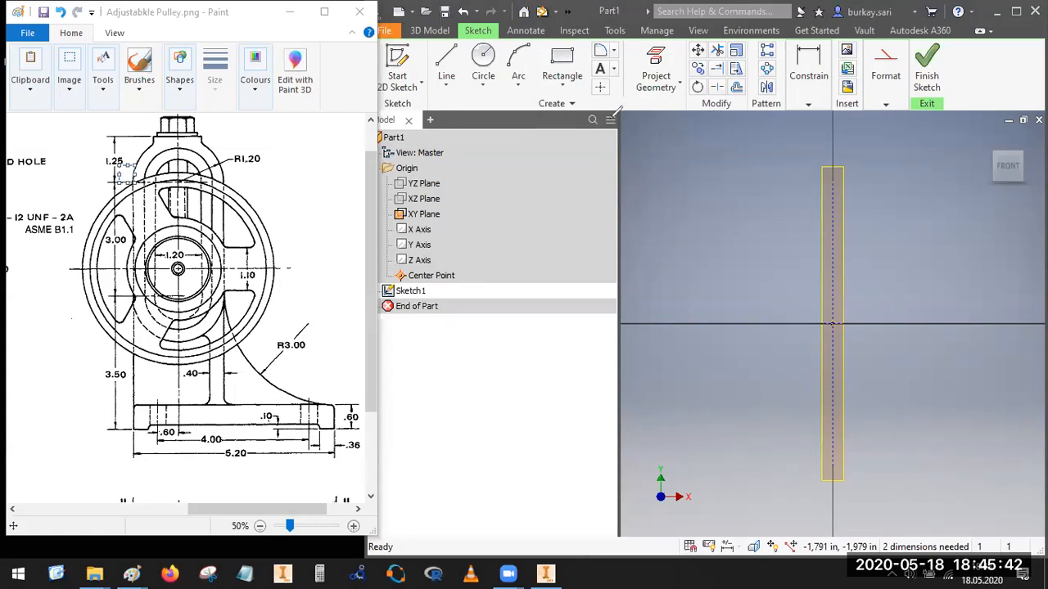
Step: Sketch a circle about 0.46 in in diameter, centred on the vertical construction line above the origin
left_click(483, 61)
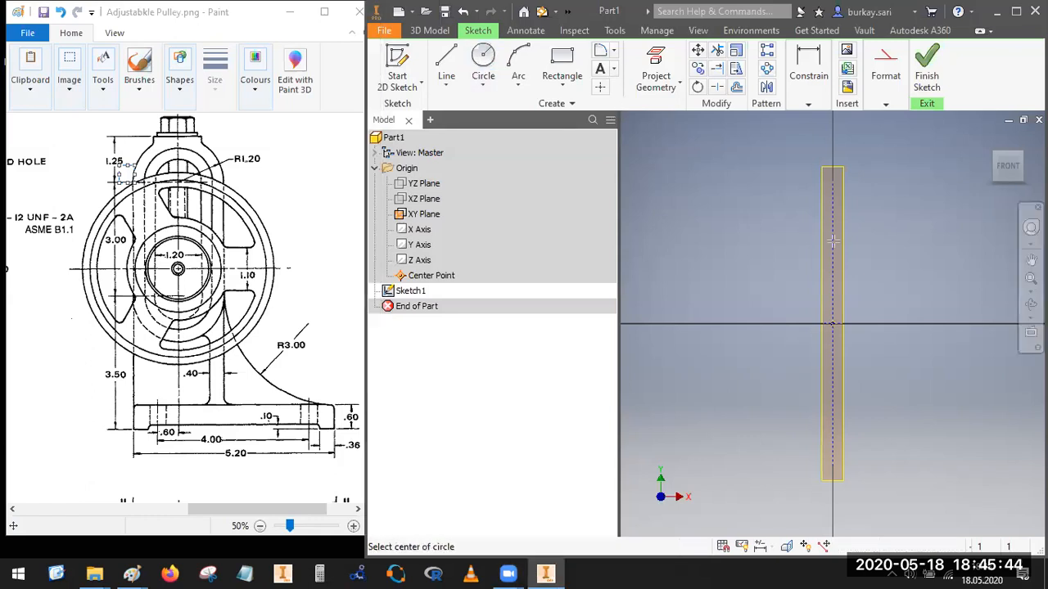
left_click(833, 233)
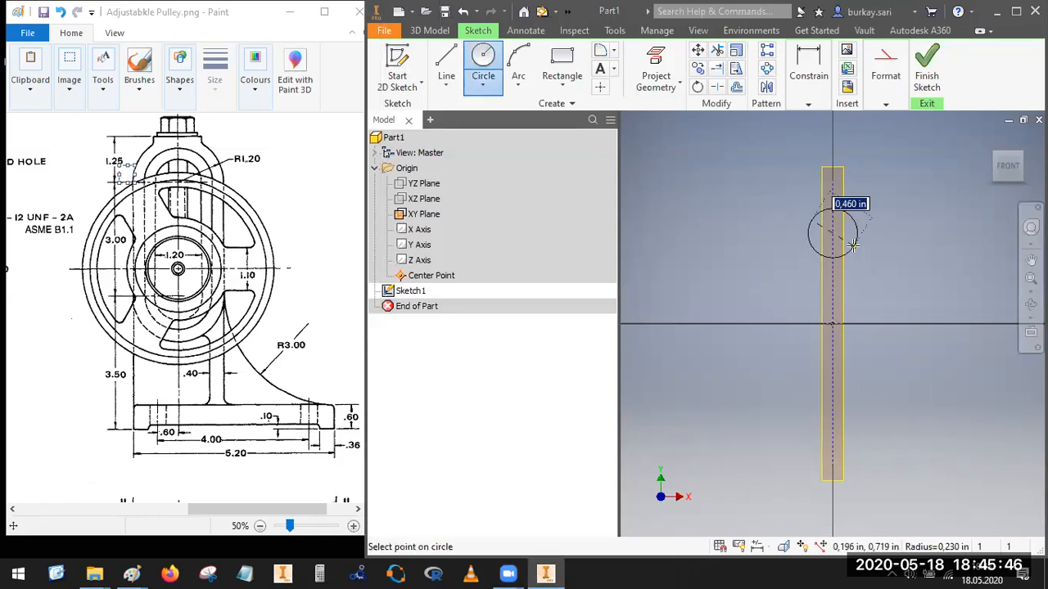
left_click(852, 248)
Step: Dimension the circle by its radius and set it to 1.2 in
left_click(806, 78)
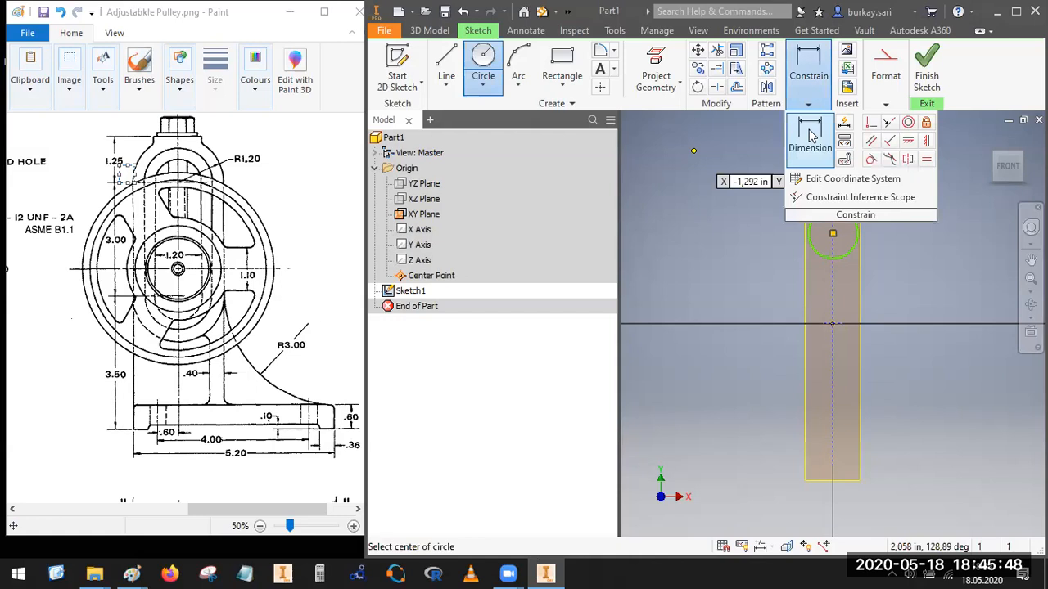
left_click(810, 137)
left_click(857, 237)
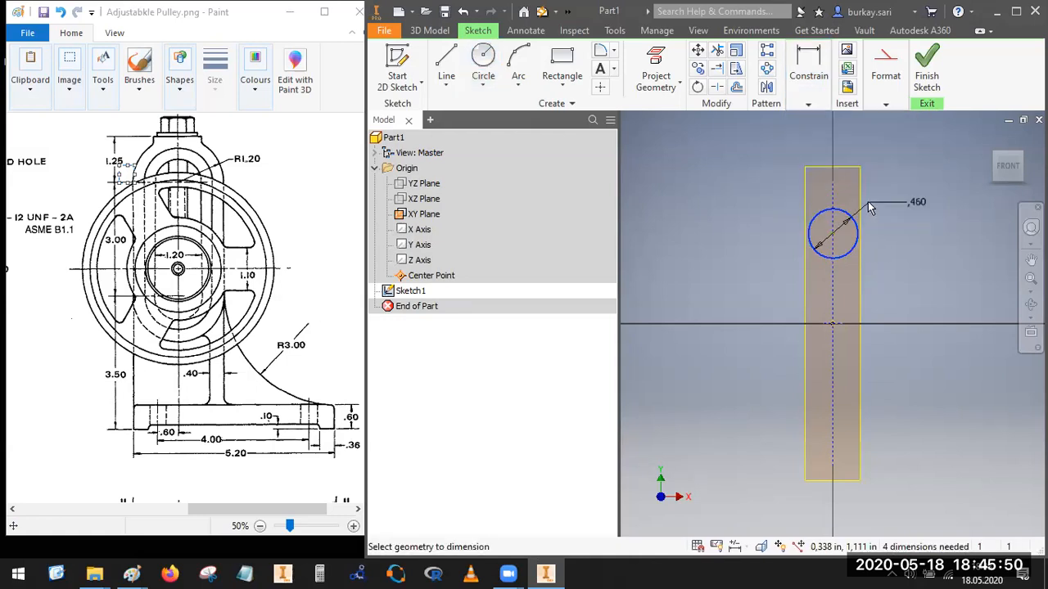
right_click(865, 202)
mouse_move(882, 269)
left_click(950, 269)
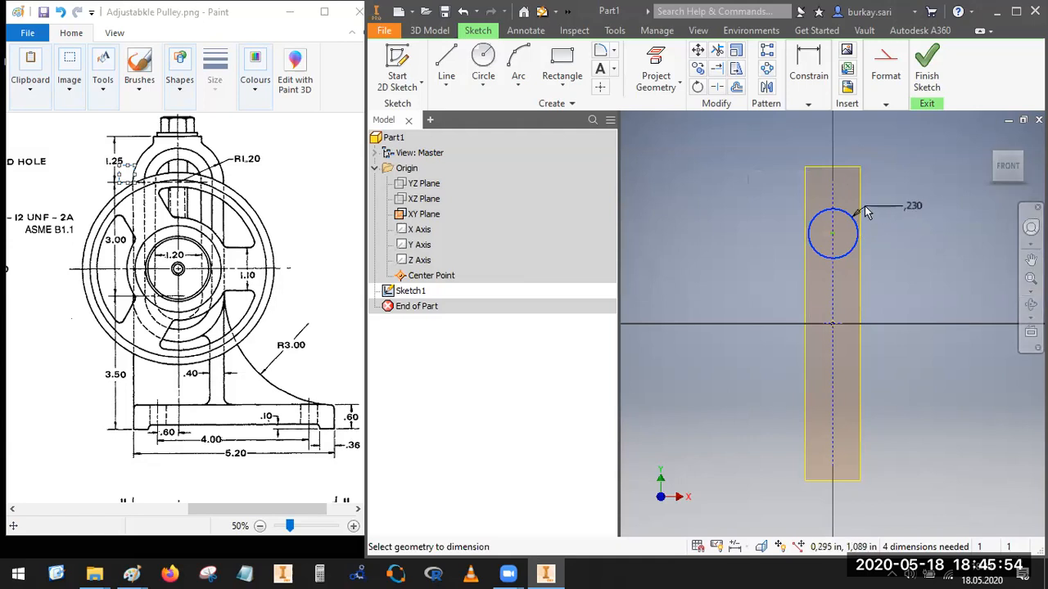
left_click(865, 213)
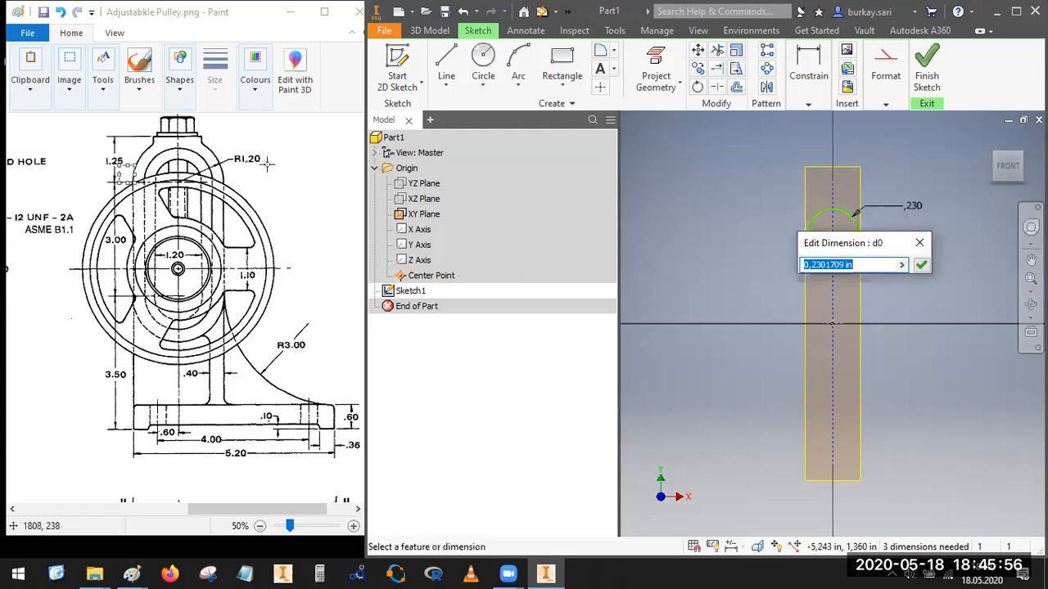
type("1,2")
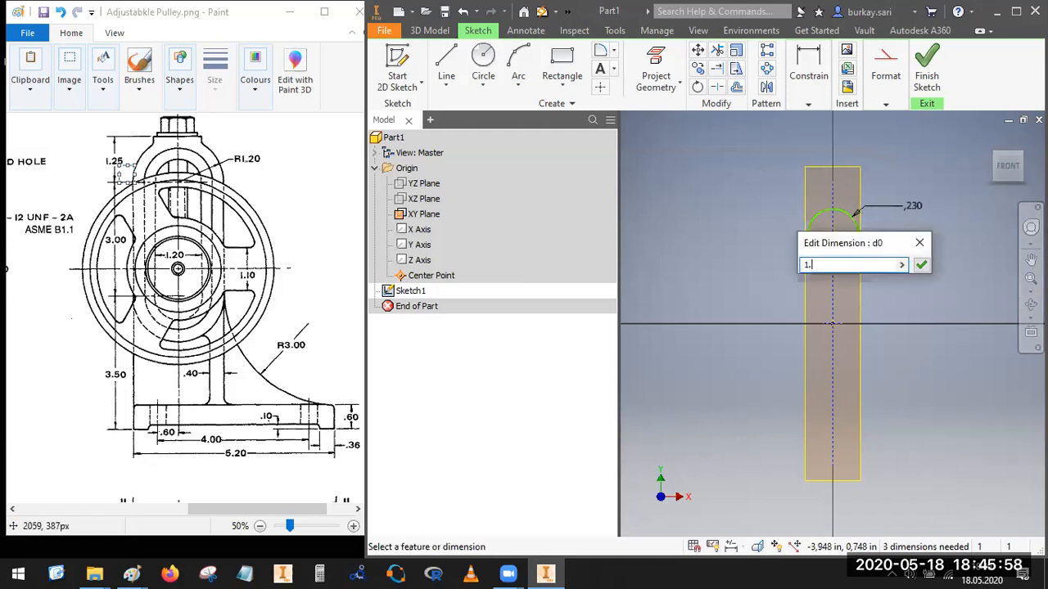
key("Return")
Step: Mark the centre point and underside of the base and circle the .10 callout in red on the drawing, and clear the marks
scroll(315, 264, "up", 1)
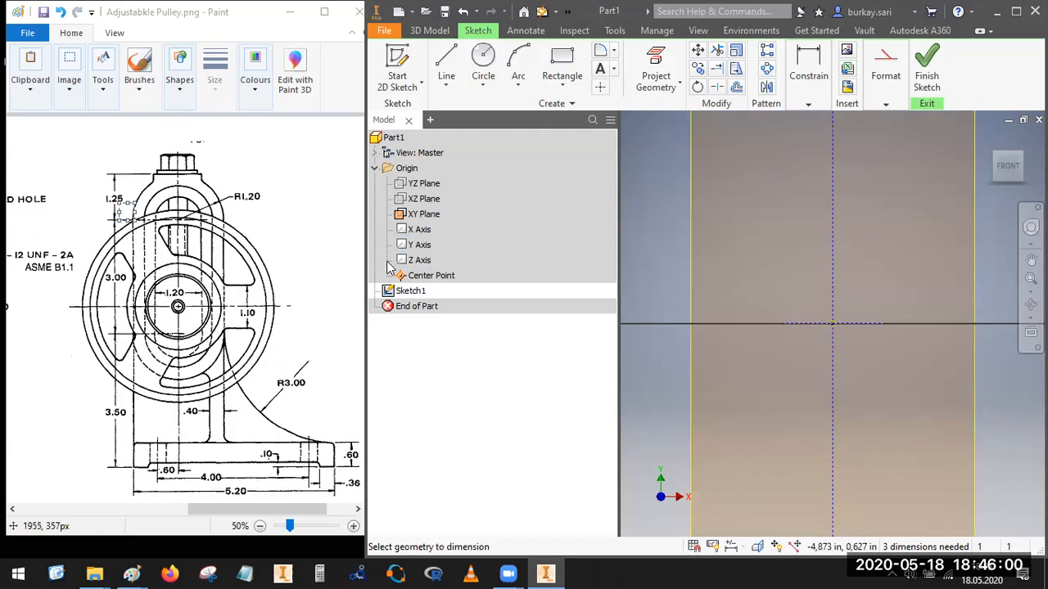
scroll(744, 237, "down", 4)
scroll(743, 237, "down", 3)
middle_click_drag(754, 245, 763, 260)
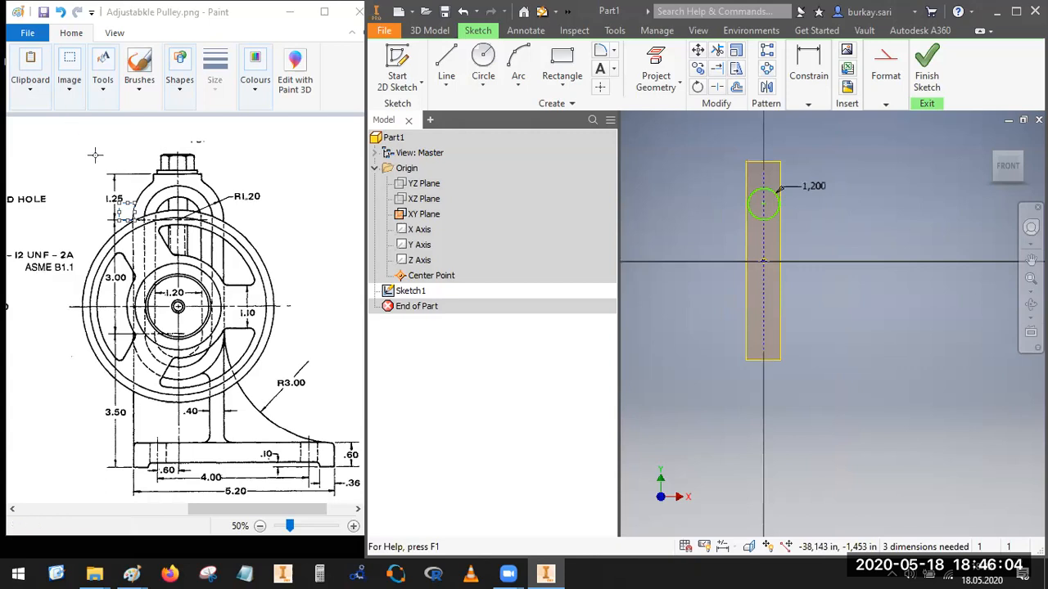
left_click(117, 217)
left_click_drag(370, 315, 364, 347)
left_click_drag(215, 514, 226, 514)
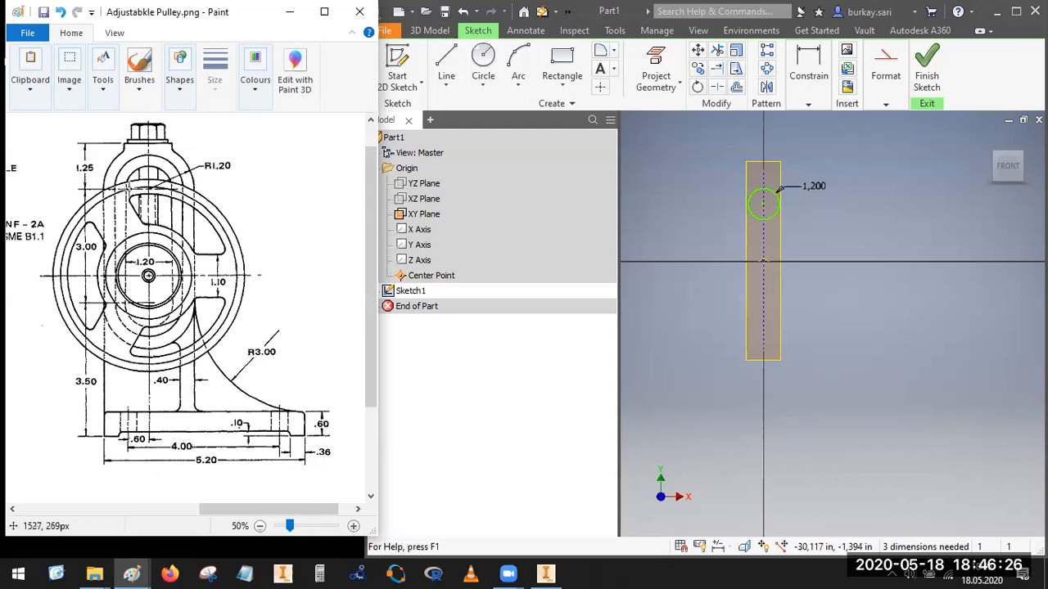
left_click(709, 196)
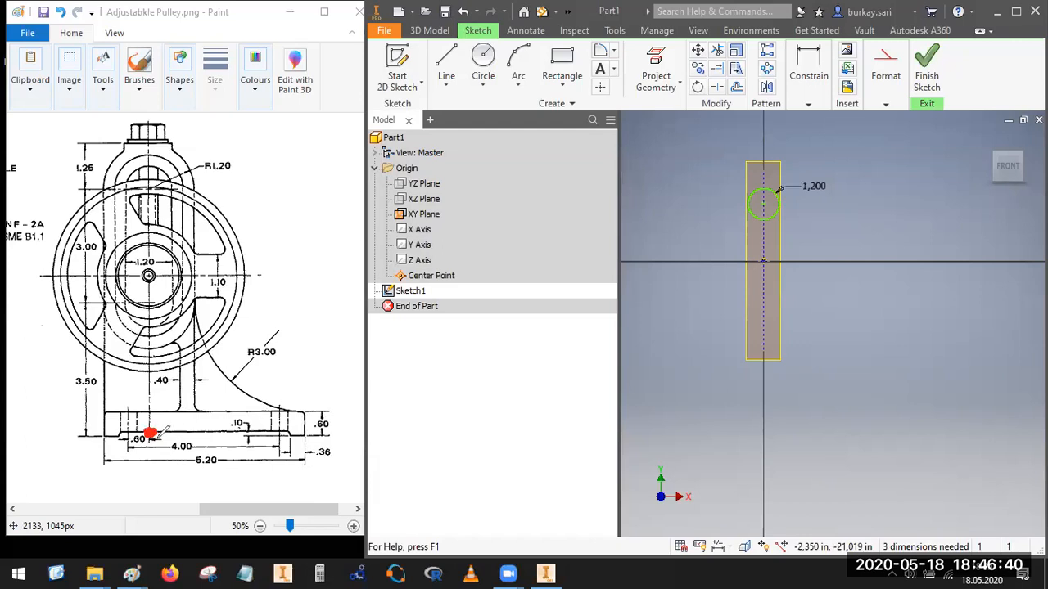
left_click_drag(150, 433, 319, 437)
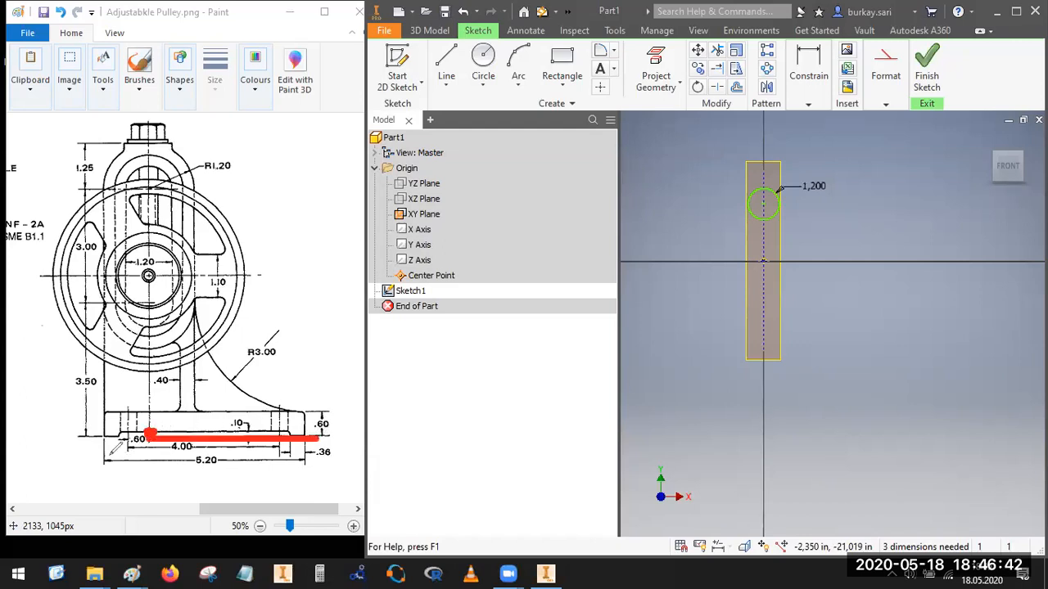
left_click_drag(102, 440, 173, 445)
mouse_move(245, 411)
left_mouse_down()
mouse_move(228, 437)
mouse_move(260, 415)
mouse_move(234, 409)
left_mouse_up()
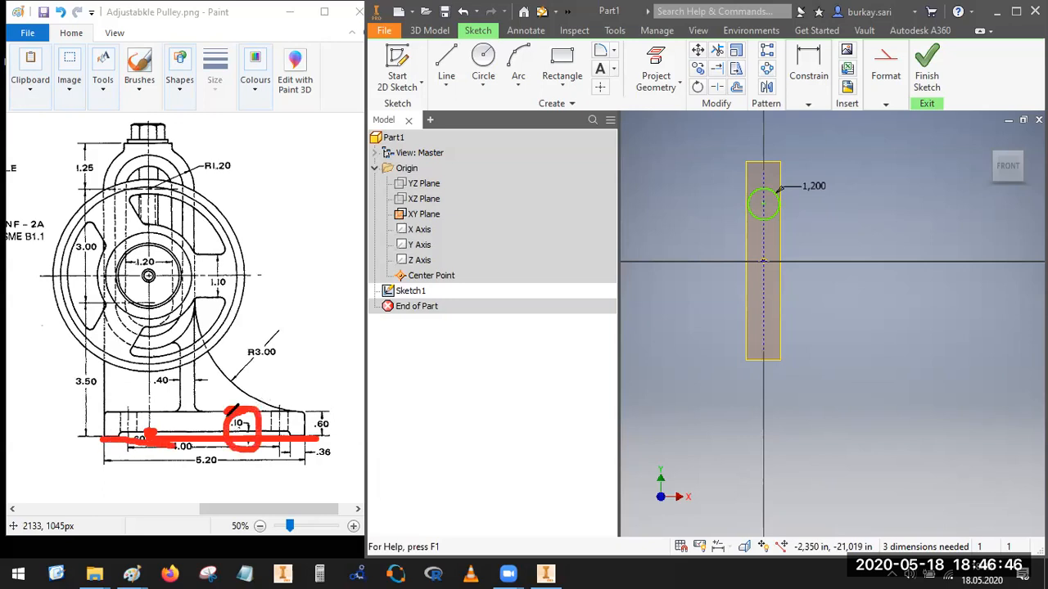
left_click(735, 113)
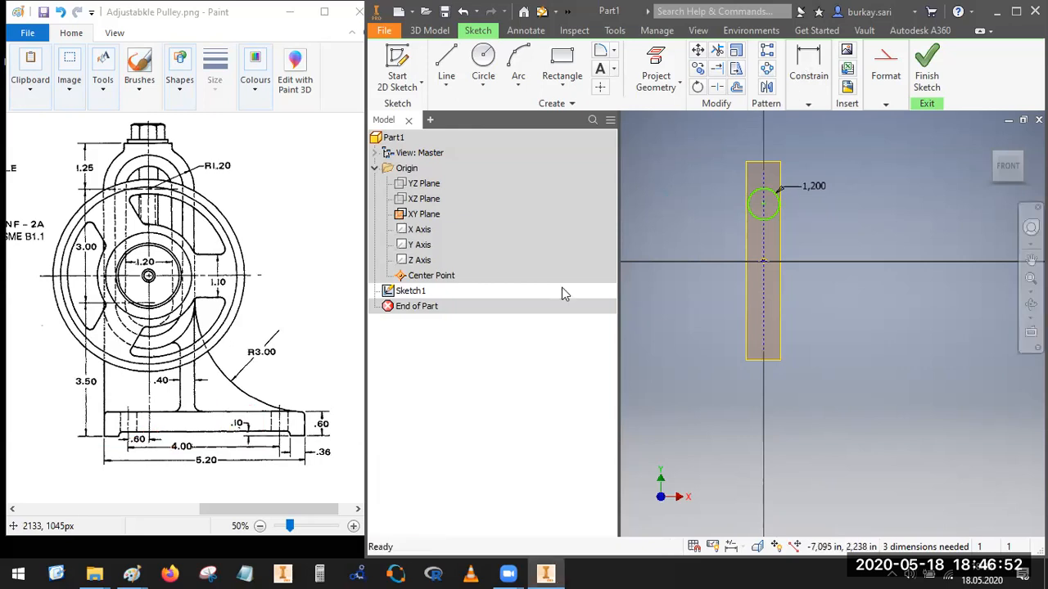
Step: Sketch a second circle on the vertical construction line, between the first circle and the origin
scroll(751, 197, "down", 3)
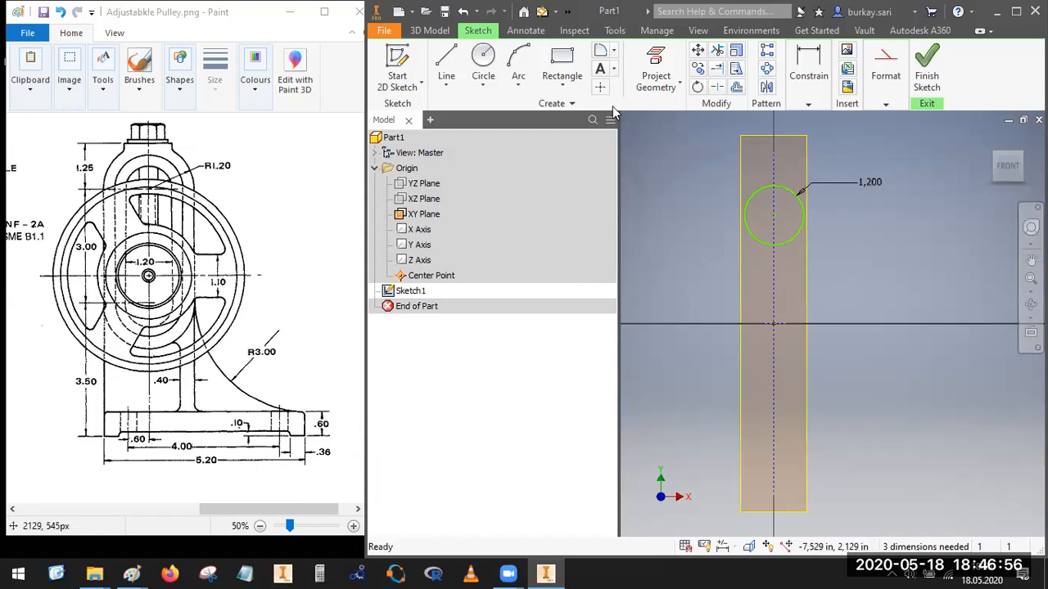
left_click(483, 59)
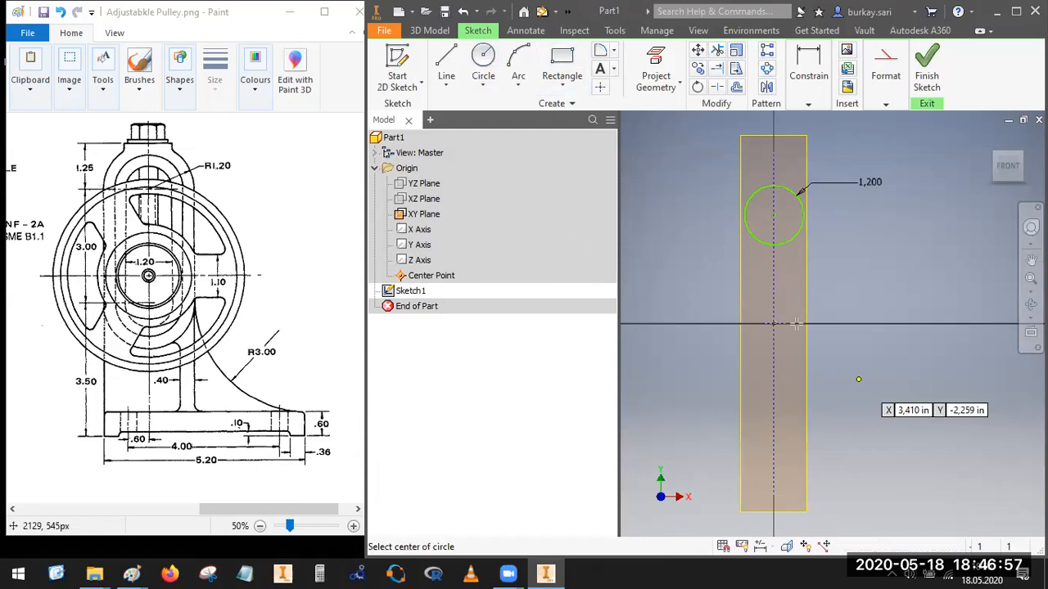
left_click(773, 283)
left_click(803, 284)
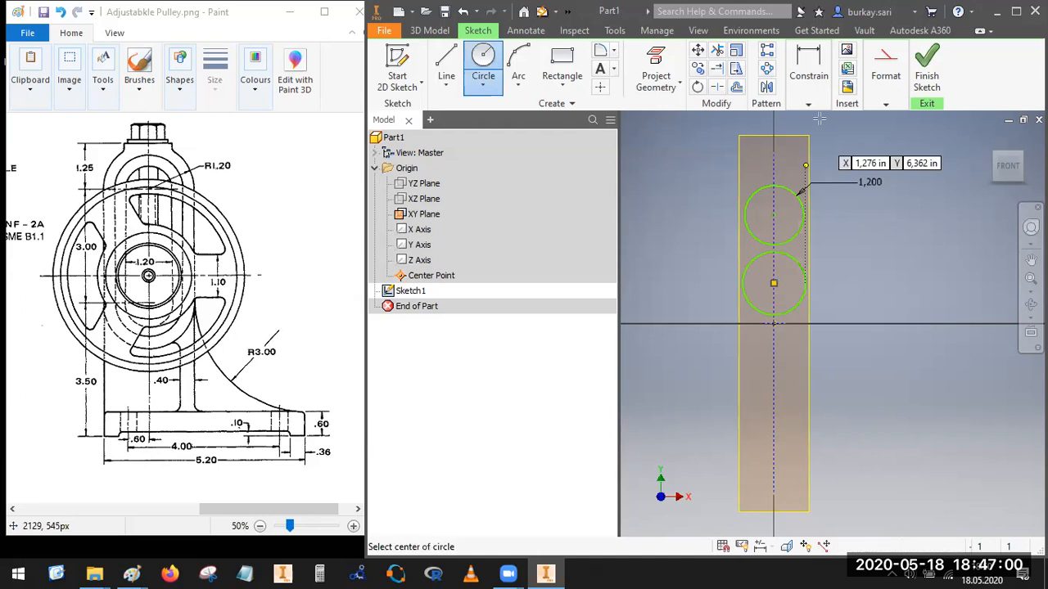
Step: Apply an equal constraint between the lower circle and the upper circle
left_click(808, 104)
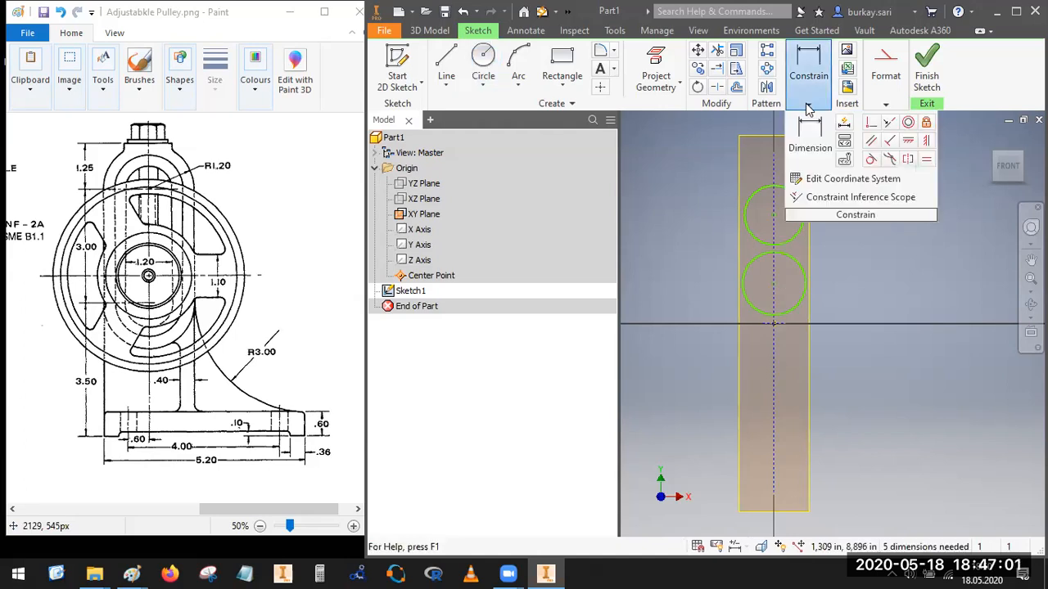
left_click(925, 158)
left_click(805, 286)
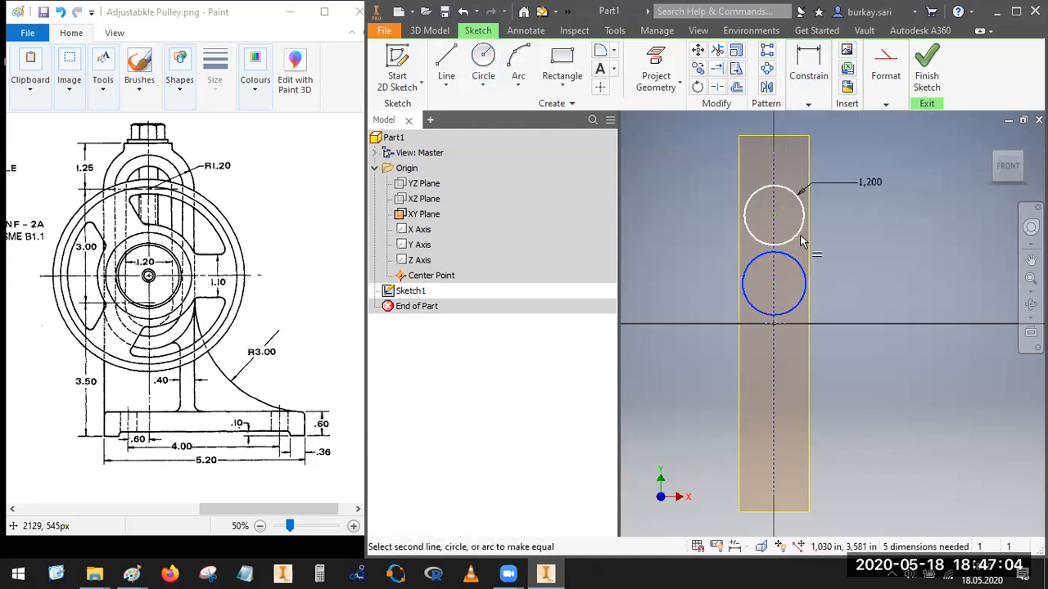
left_click(799, 230)
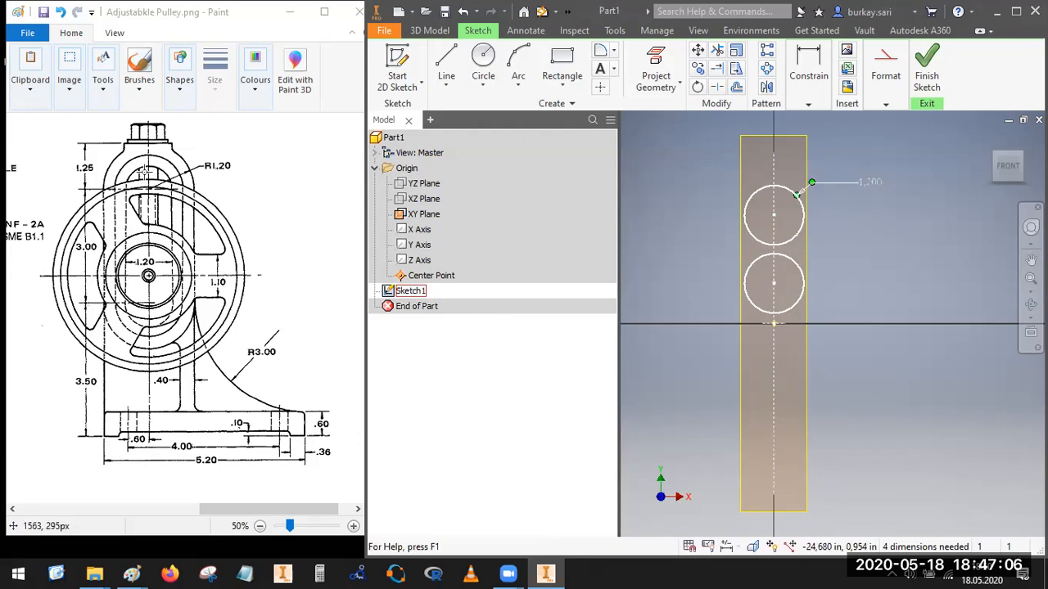
Step: Dimension the vertical distance between the two circle centres as 3 in
left_click(808, 104)
left_click(803, 126)
left_click(773, 215)
left_click(774, 287)
left_click(709, 249)
type("3")
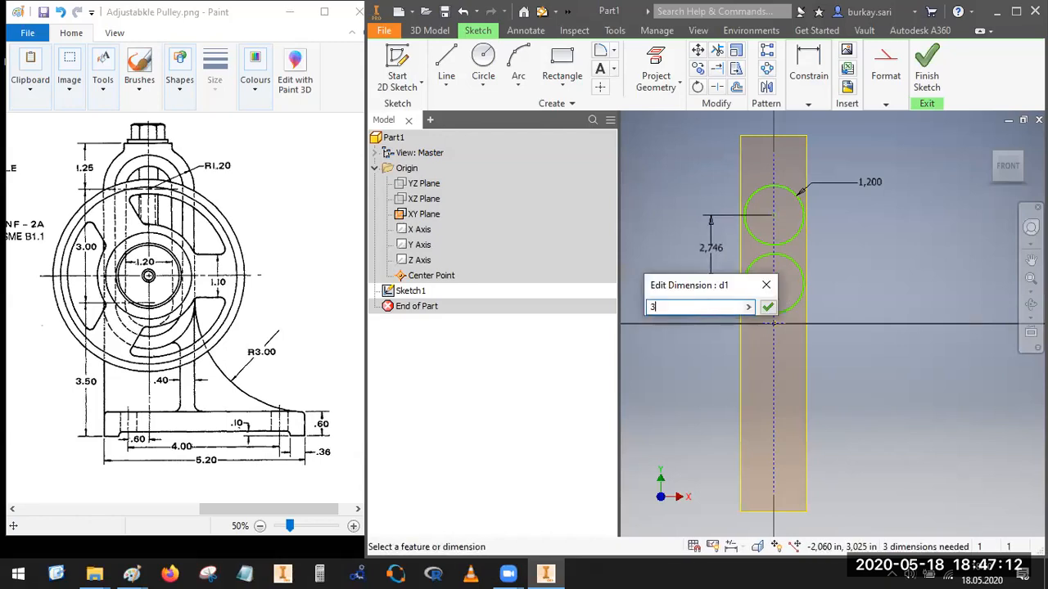
key("Return")
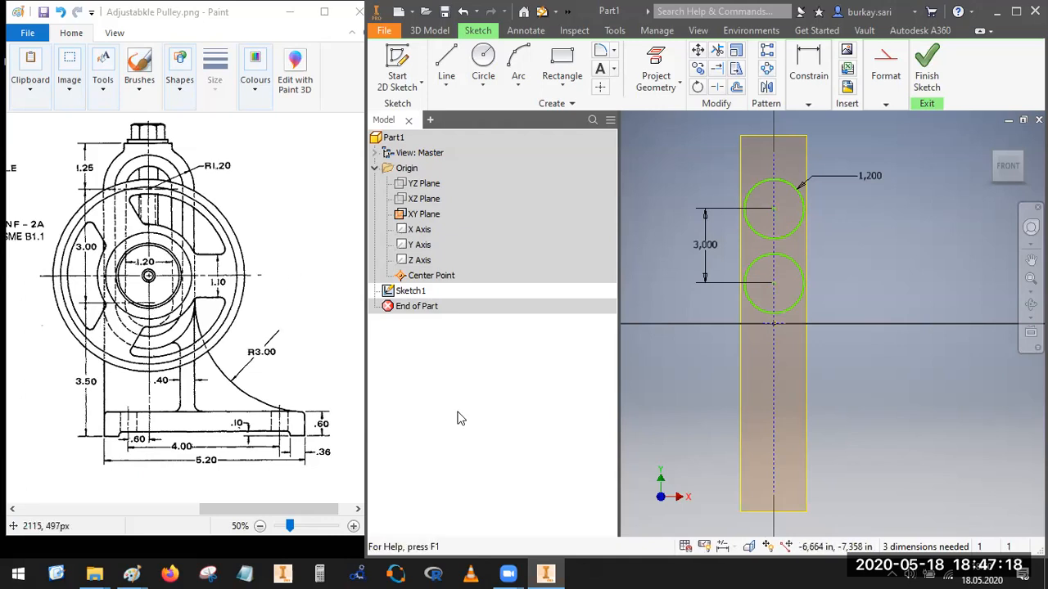
Step: Dimension the lower circle's centre 3.5 in above the horizontal construction line
mouse_move(152, 304)
left_mouse_down()
mouse_move(161, 384)
mouse_move(114, 438)
left_mouse_up()
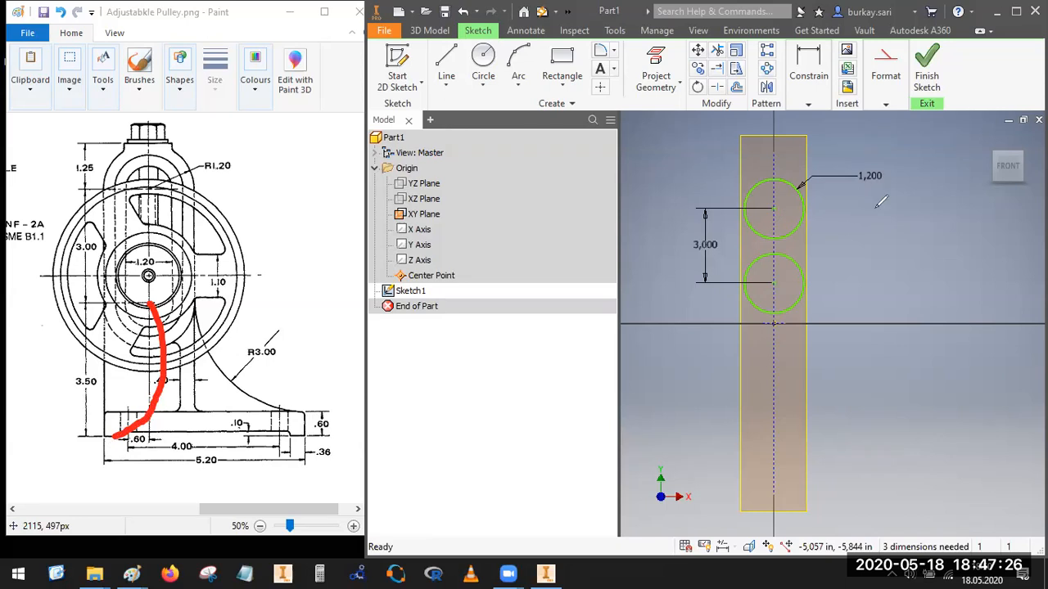
left_click(825, 109)
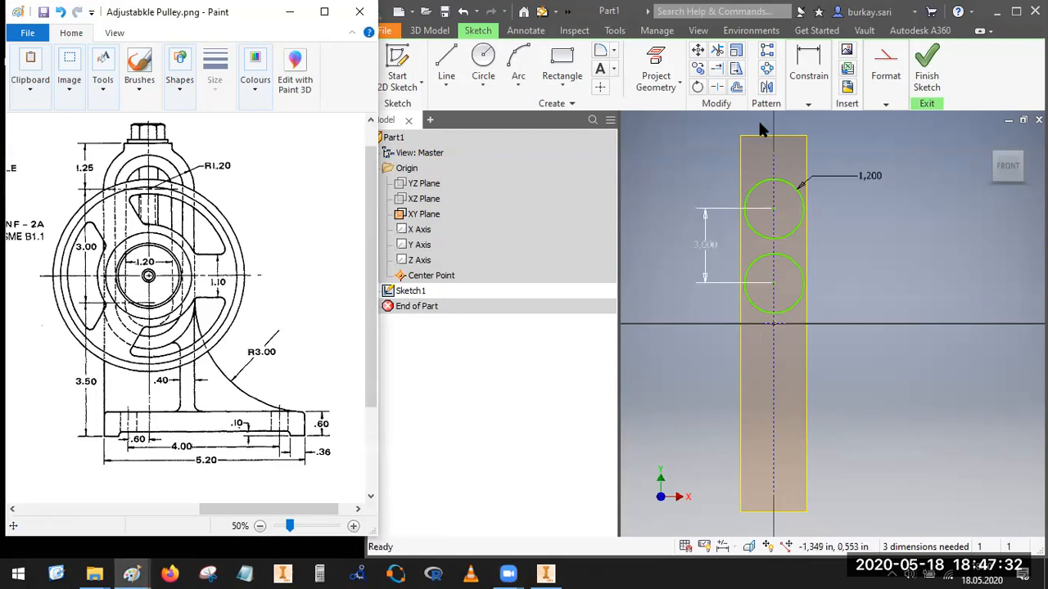
left_click(814, 101)
left_click(809, 141)
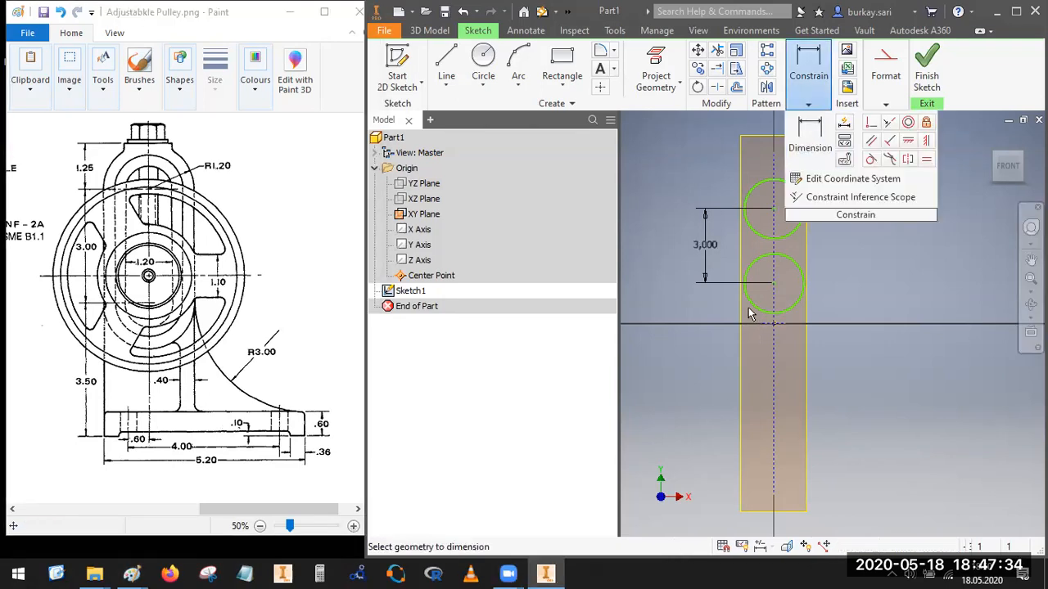
left_click(773, 282)
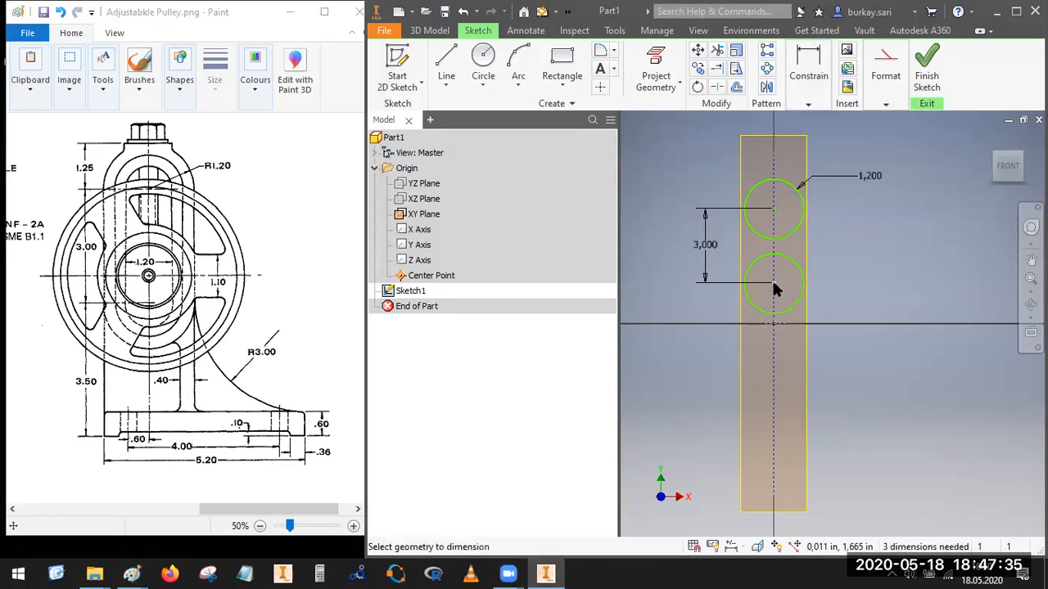
scroll(783, 324, "up", 4)
left_click(784, 323)
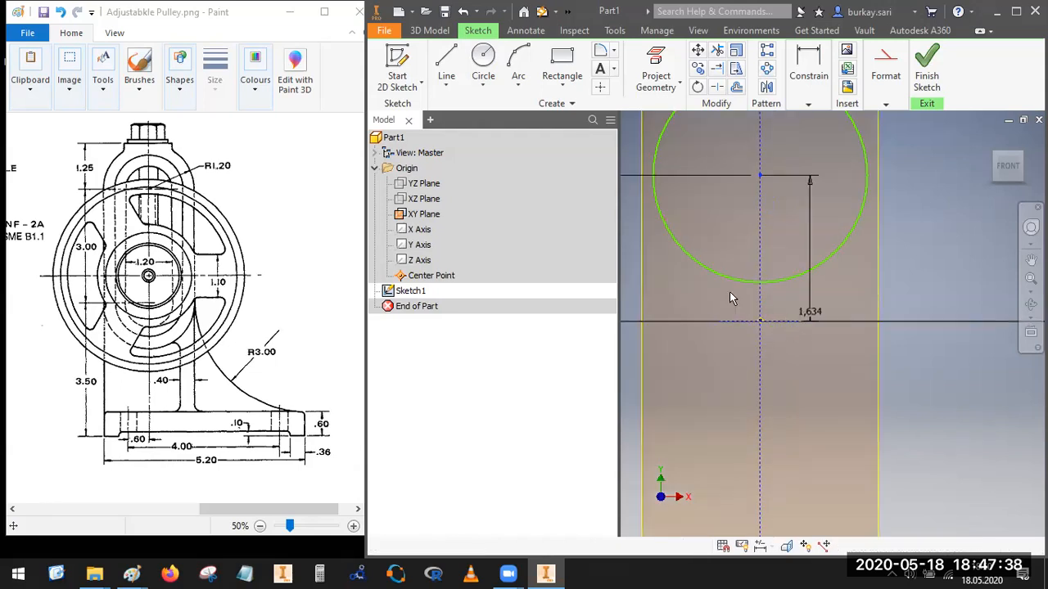
scroll(720, 292, "down", 4)
scroll(703, 291, "up", 5)
left_click(704, 286)
type("3")
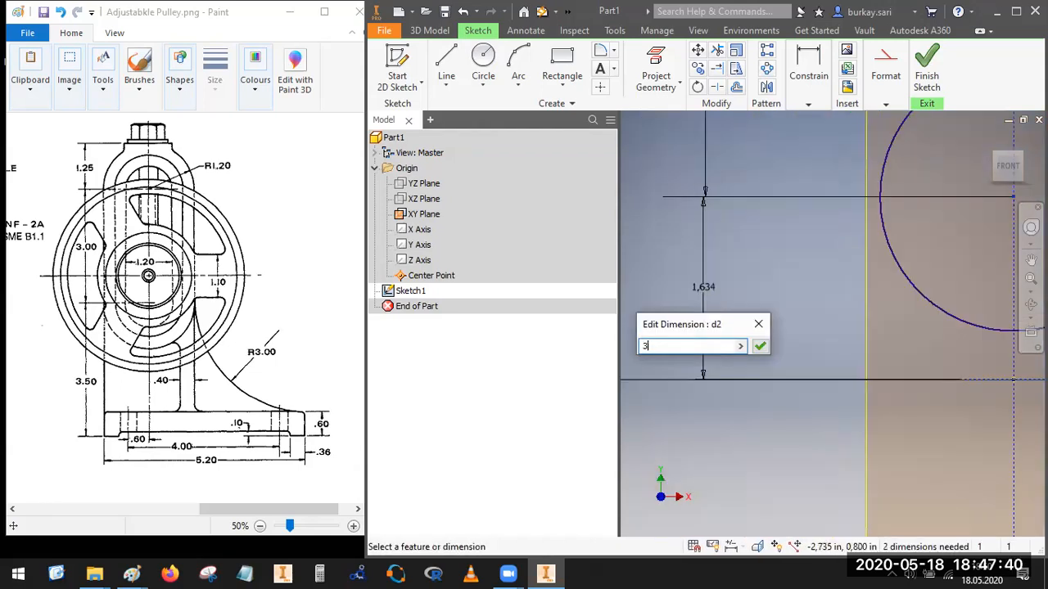
type(".5")
key("Return")
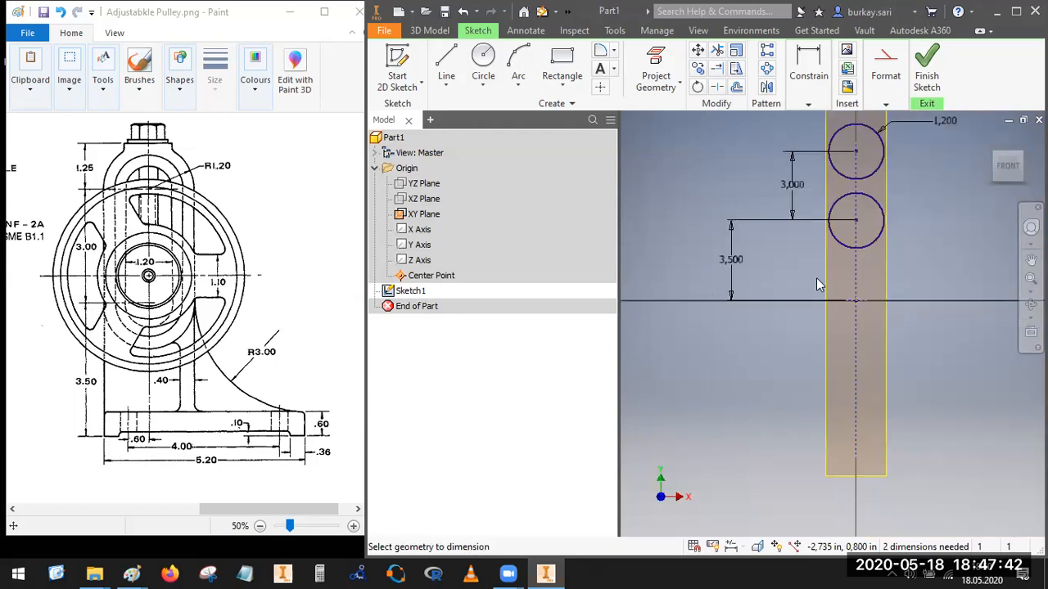
Step: Move the 3.5 in dimension closer to the circles, in line with the 3 in dimension
double_click(741, 261)
left_click(783, 320)
left_click_drag(730, 258, 795, 259)
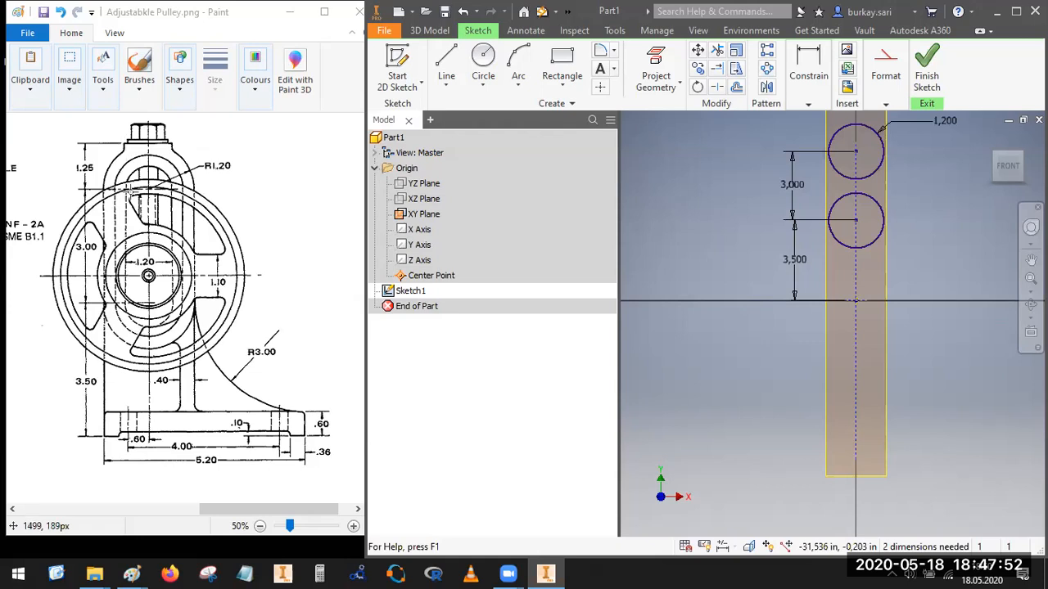
Step: Sketch a horizontal line above the upper circle, crossing the vertical construction line
scroll(811, 181, "up", 3)
middle_click_drag(811, 180, 765, 258)
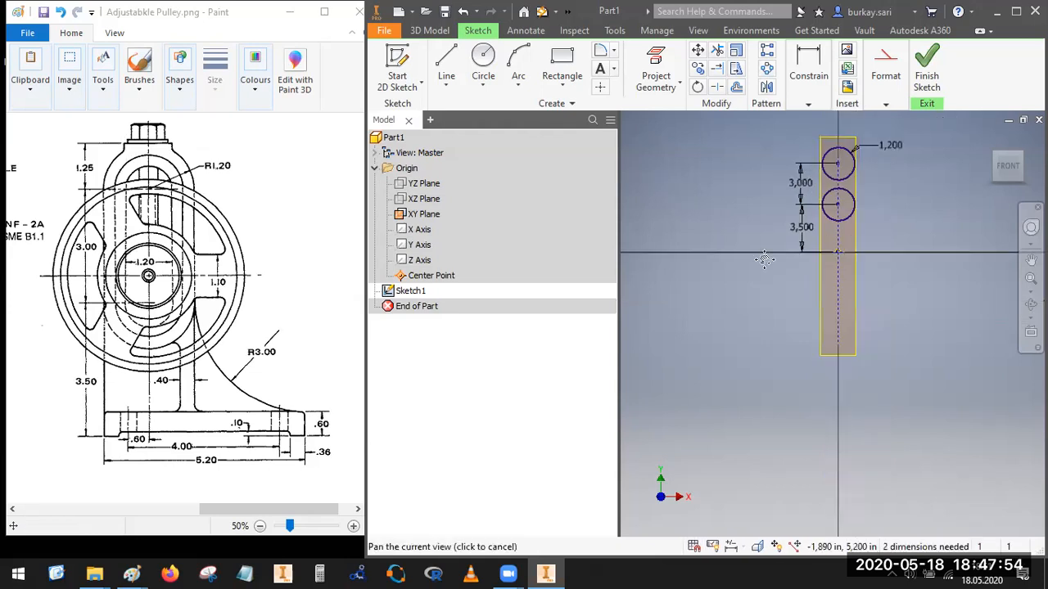
scroll(782, 221, "down", 7)
mouse_move(811, 268)
left_mouse_down()
mouse_move(781, 287)
mouse_move(803, 127)
left_mouse_up()
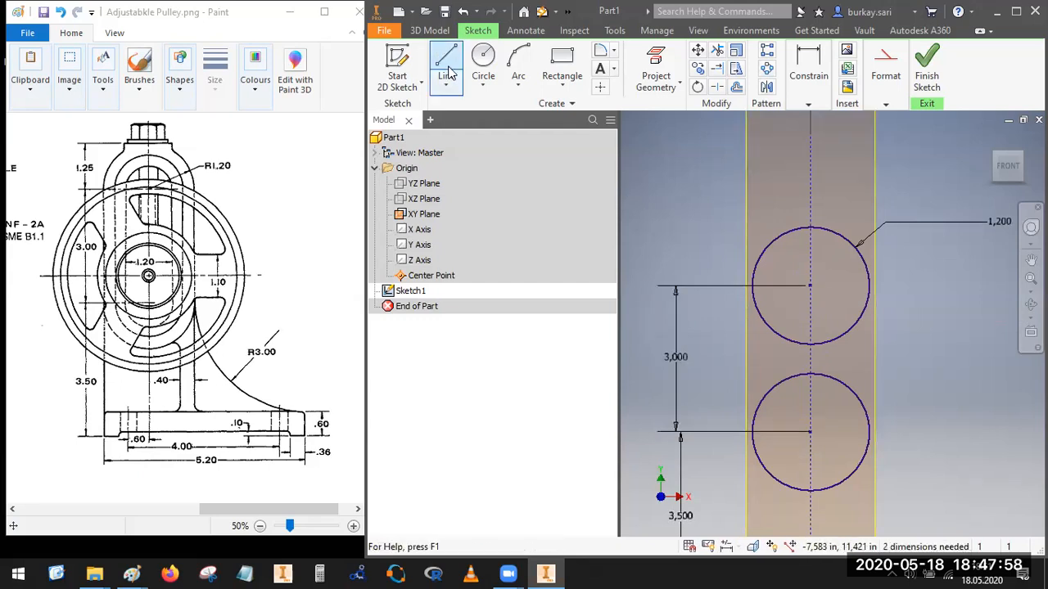
left_click(442, 53)
left_click(731, 191)
left_click(892, 192)
key("Escape")
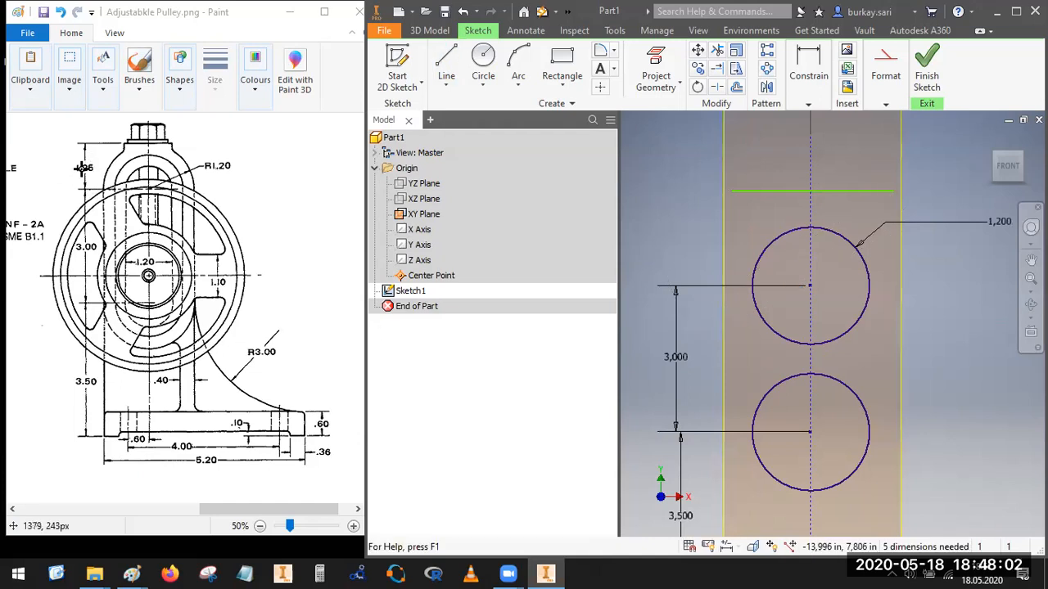
Step: Dimension the horizontal line 1.25 in above the upper circle's centre
left_click(810, 58)
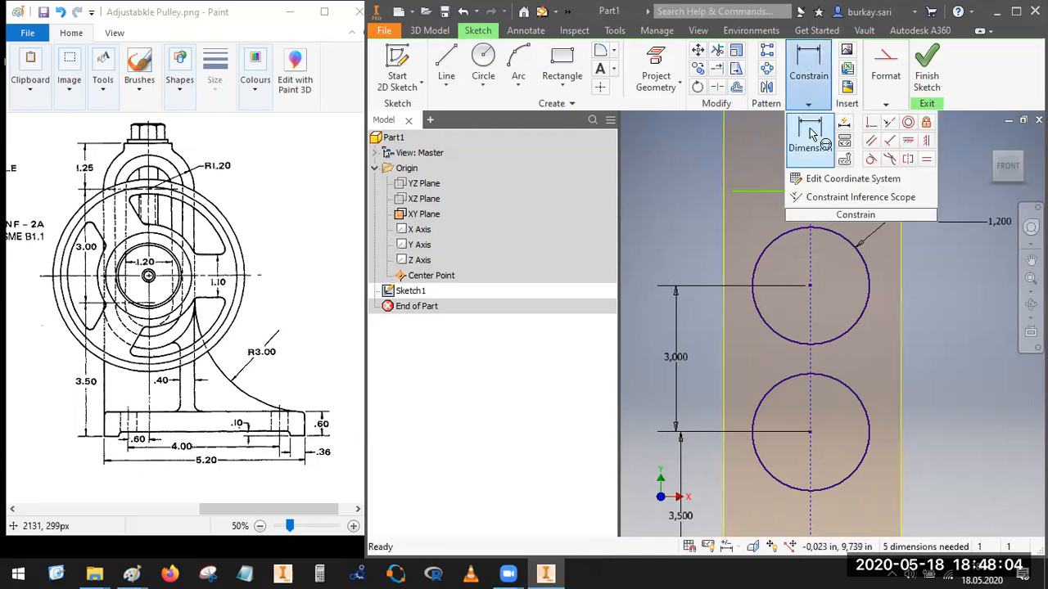
left_click(812, 139)
left_click(749, 192)
left_click(810, 286)
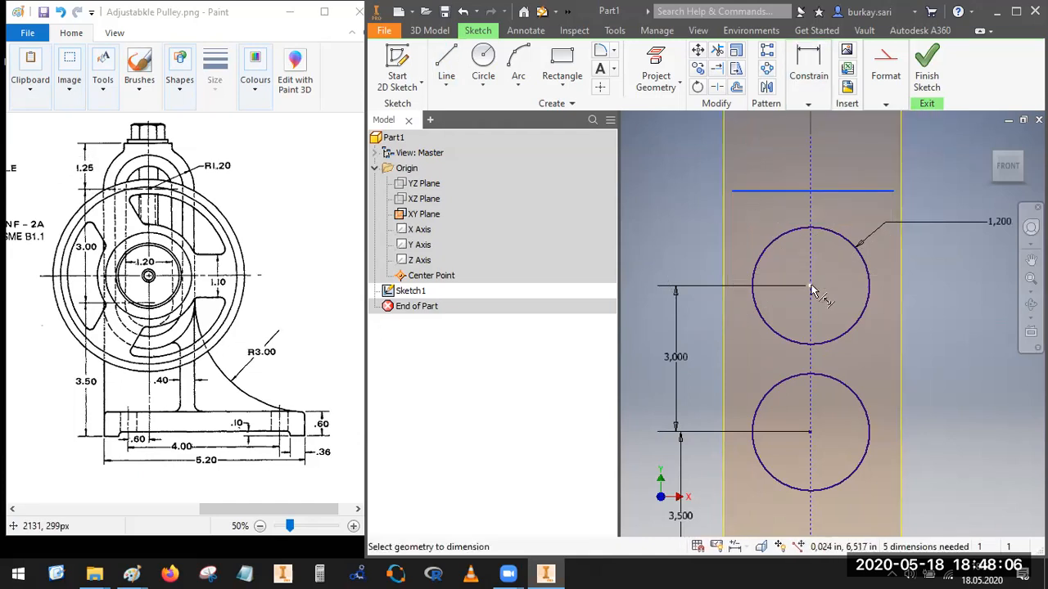
left_click(675, 246)
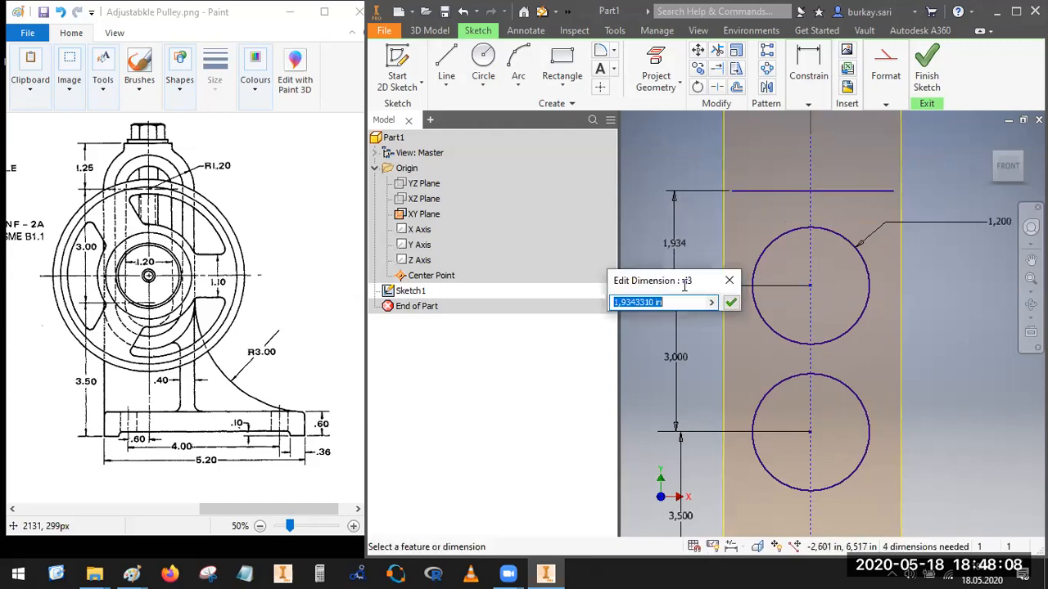
type("1,25")
key("Return")
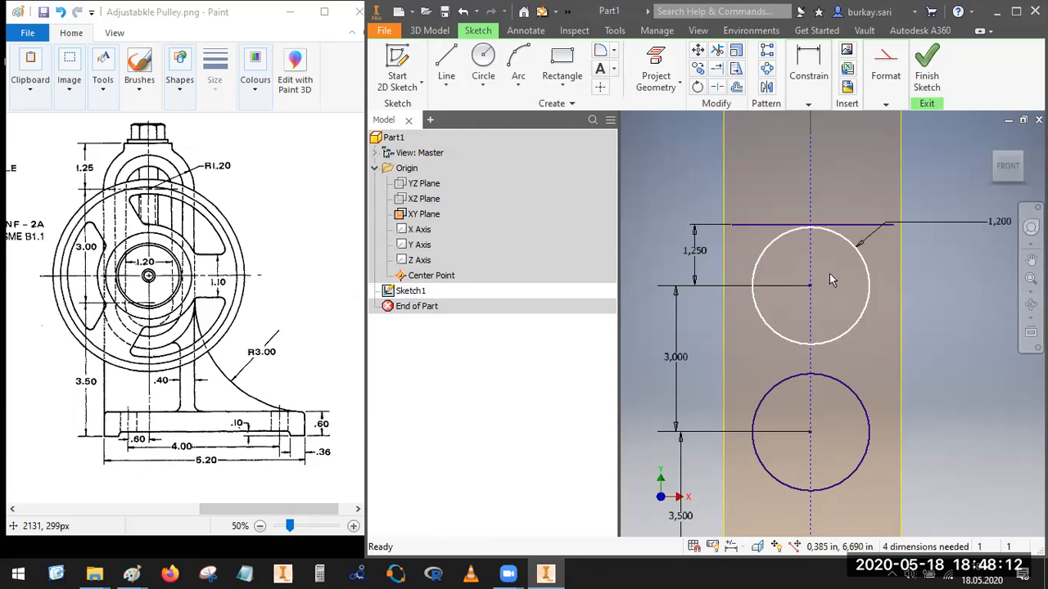
Step: Switch to the pulley drawing in Paint and mark the frame's top edge and its Ø1.24 dimension in the section view in red
left_click(174, 152)
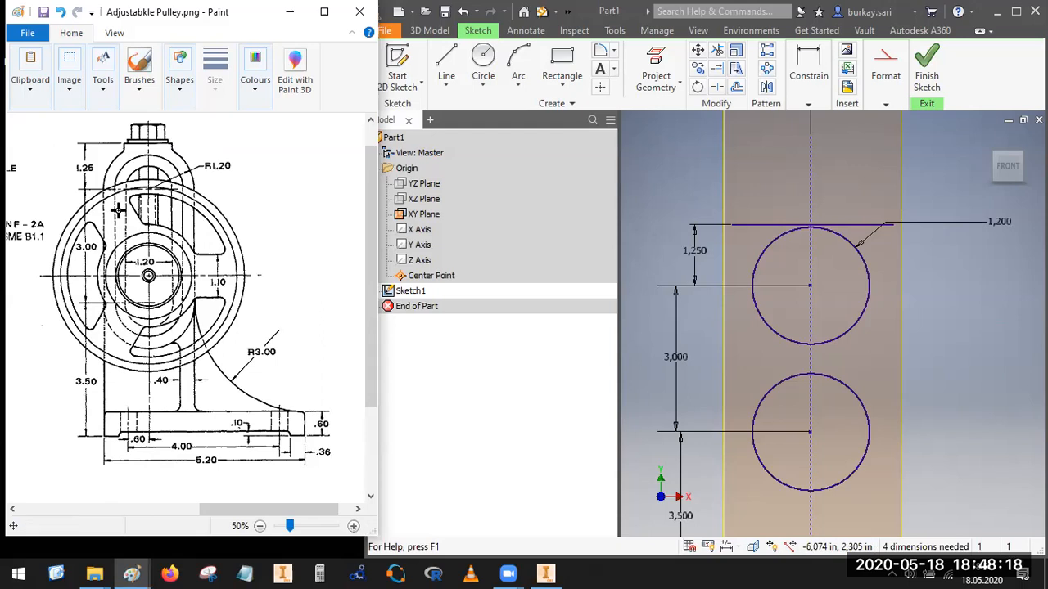
left_click(170, 145)
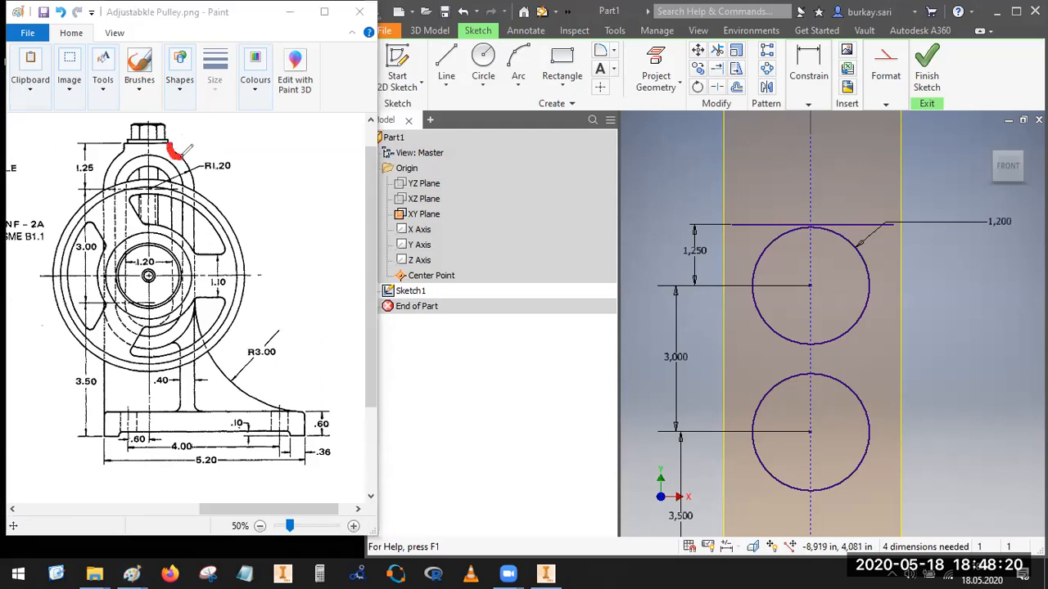
mouse_move(148, 136)
left_mouse_down()
mouse_move(182, 140)
mouse_move(123, 139)
mouse_move(184, 139)
left_mouse_up()
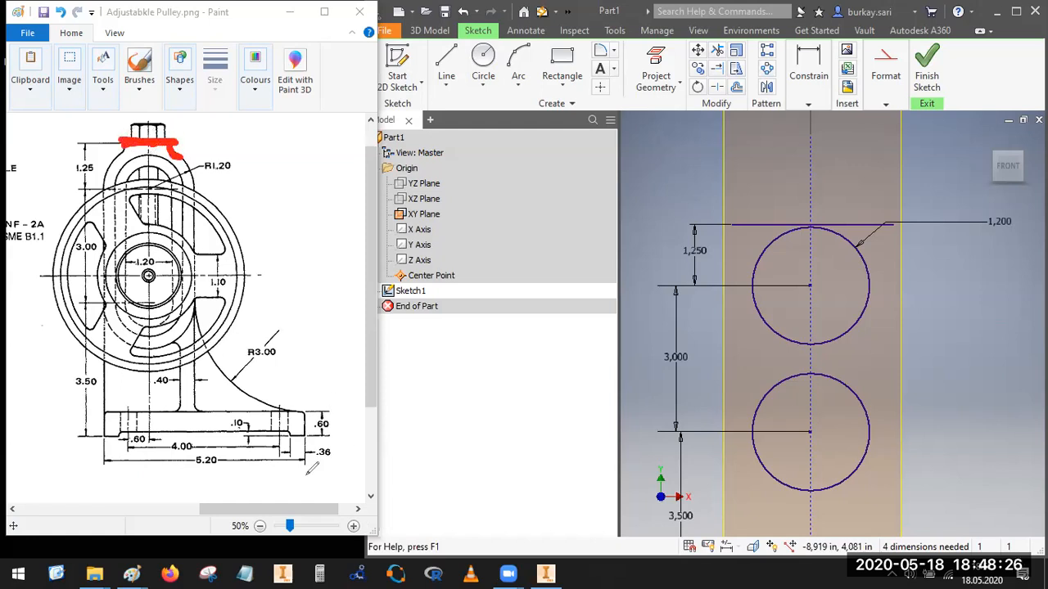
mouse_move(209, 511)
left_mouse_down()
mouse_move(135, 508)
mouse_move(158, 512)
left_mouse_up()
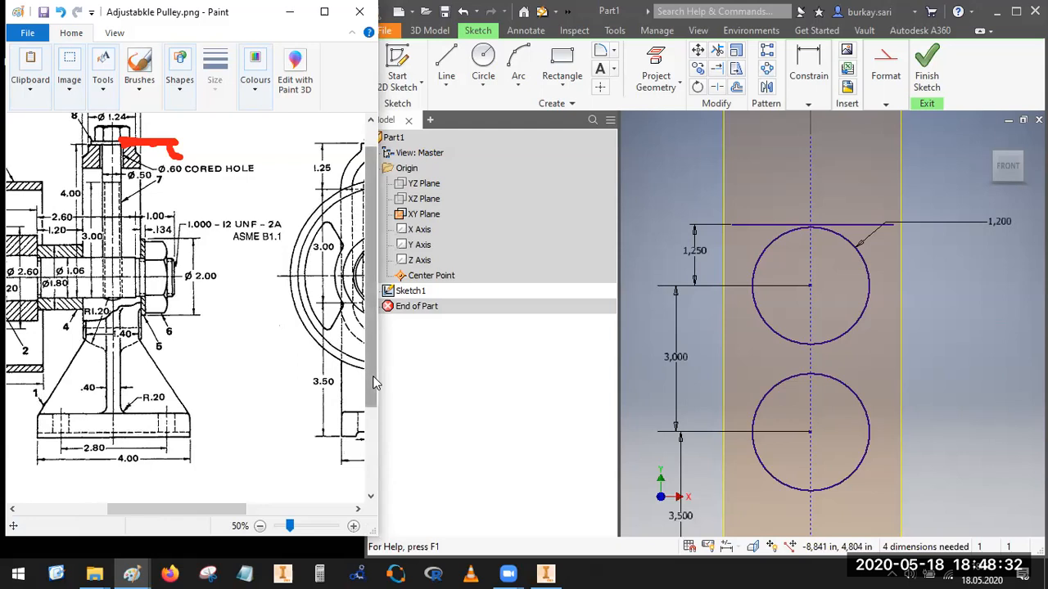
left_click_drag(372, 378, 372, 345)
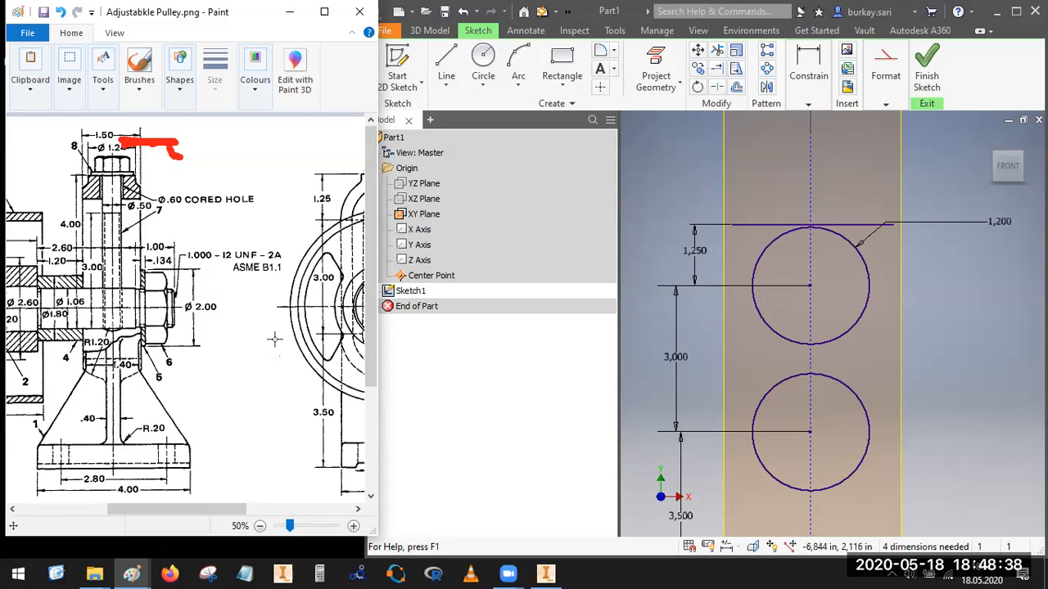
key("ctrl+z")
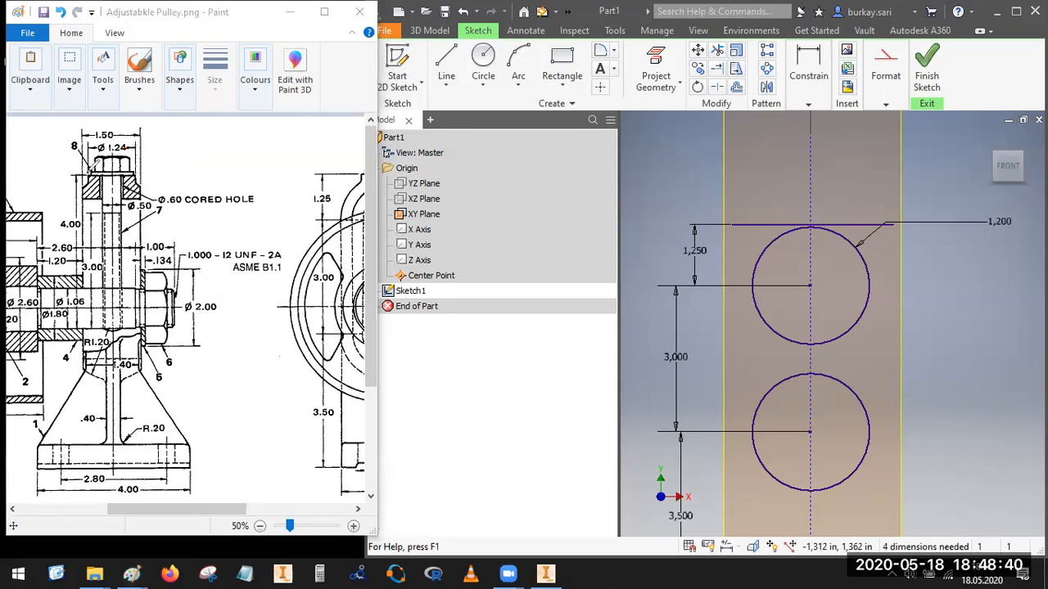
mouse_move(83, 175)
left_mouse_down()
mouse_move(139, 173)
mouse_move(96, 154)
mouse_move(140, 147)
mouse_move(115, 136)
left_mouse_up()
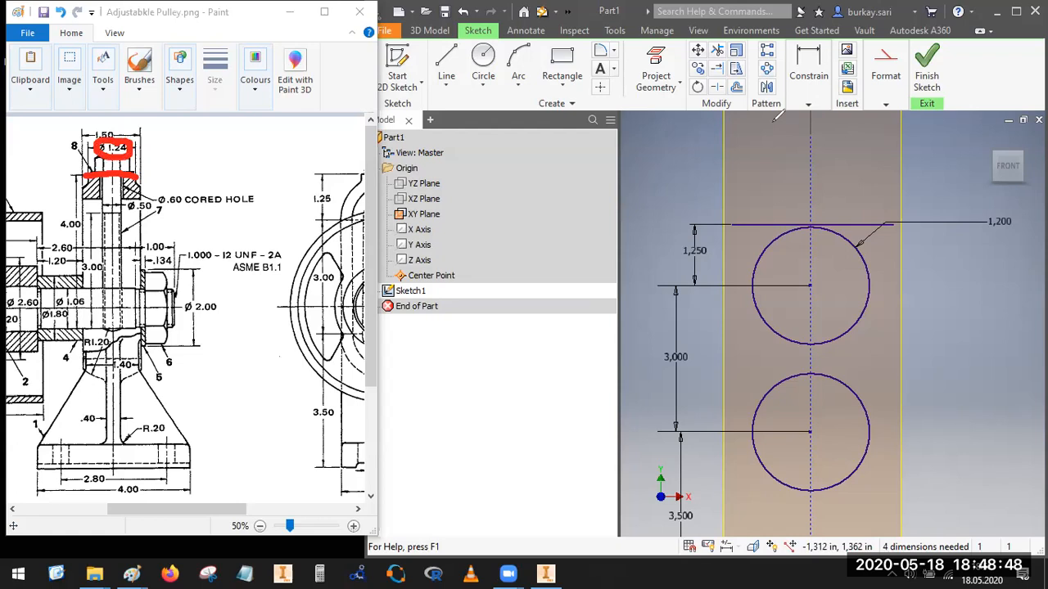
Step: Make the midpoint of the horizontal line above the upper circle coincident with the vertical construction line
left_click(808, 105)
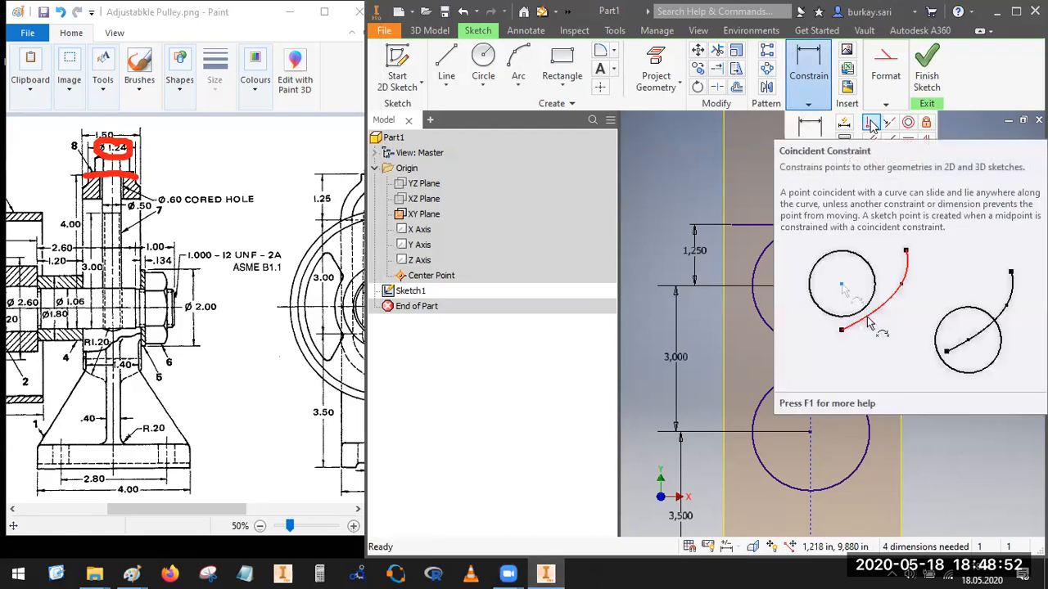
left_click(871, 126)
scroll(749, 274, "up", 1)
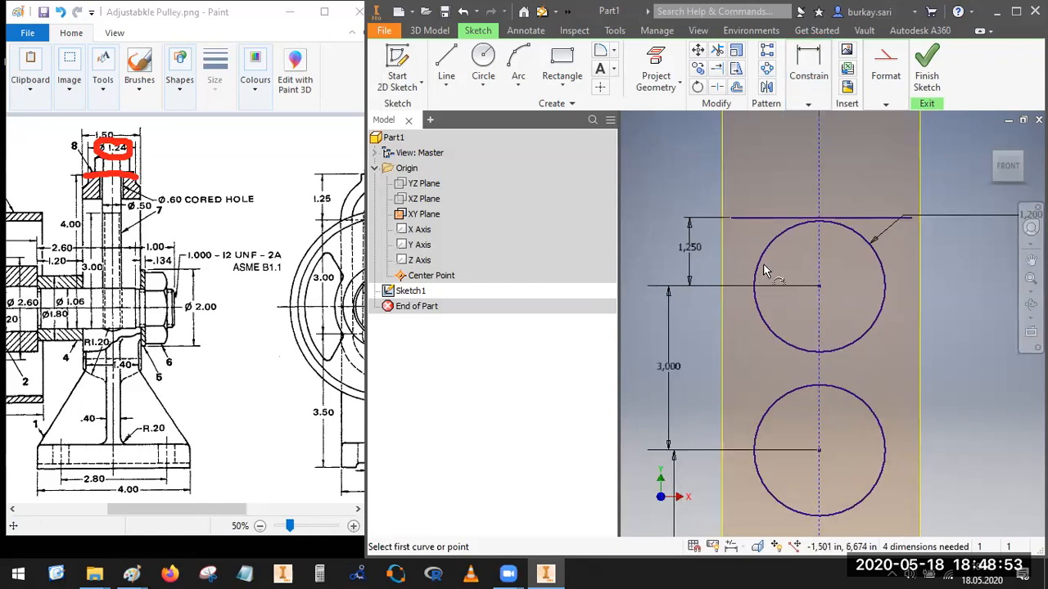
left_click(821, 219)
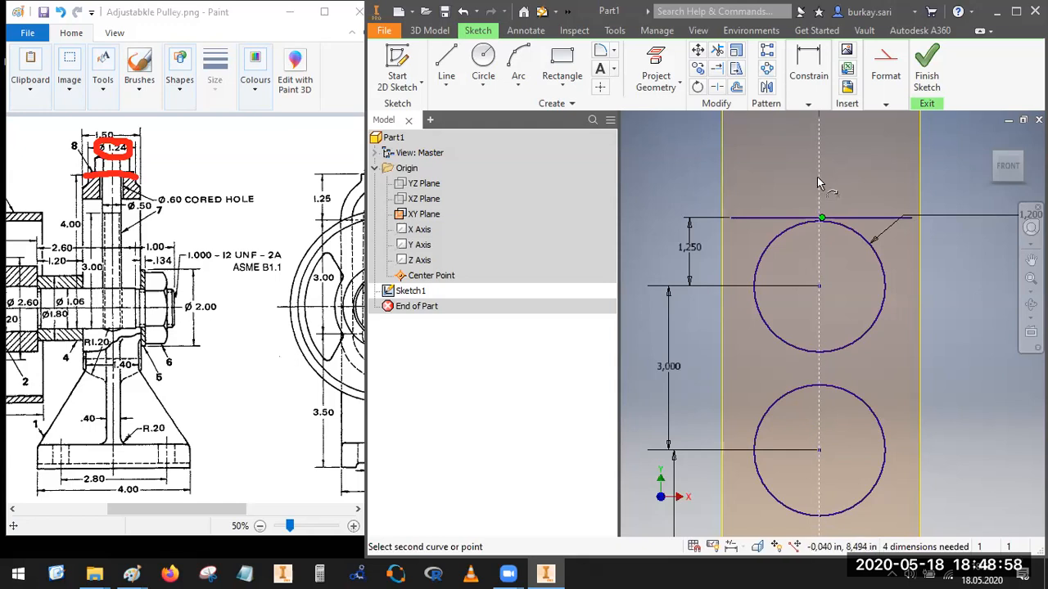
left_click(746, 287)
left_click(808, 104)
left_click(810, 139)
left_click(791, 218)
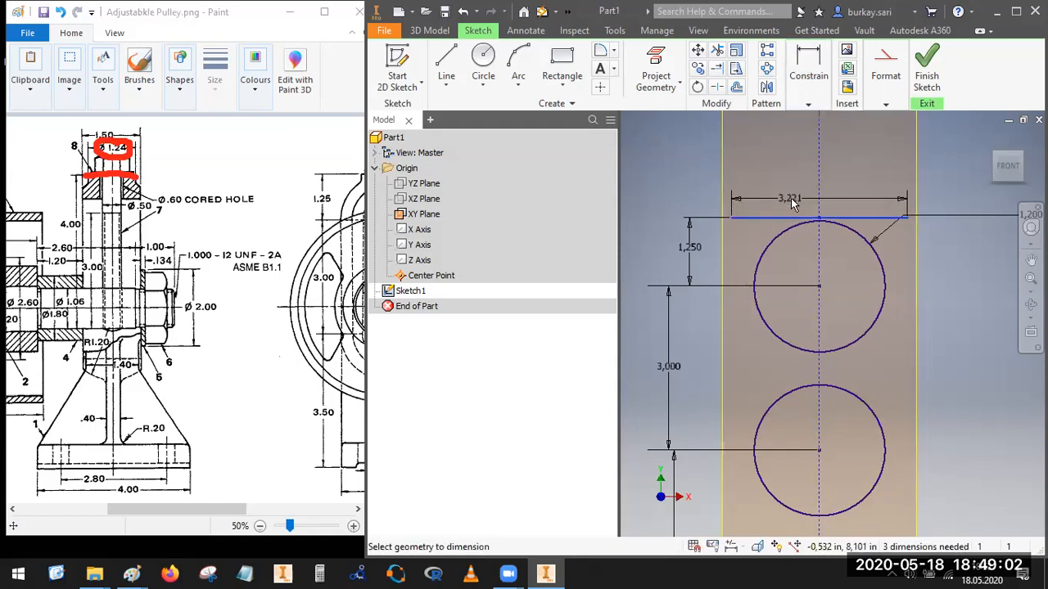
key("Escape")
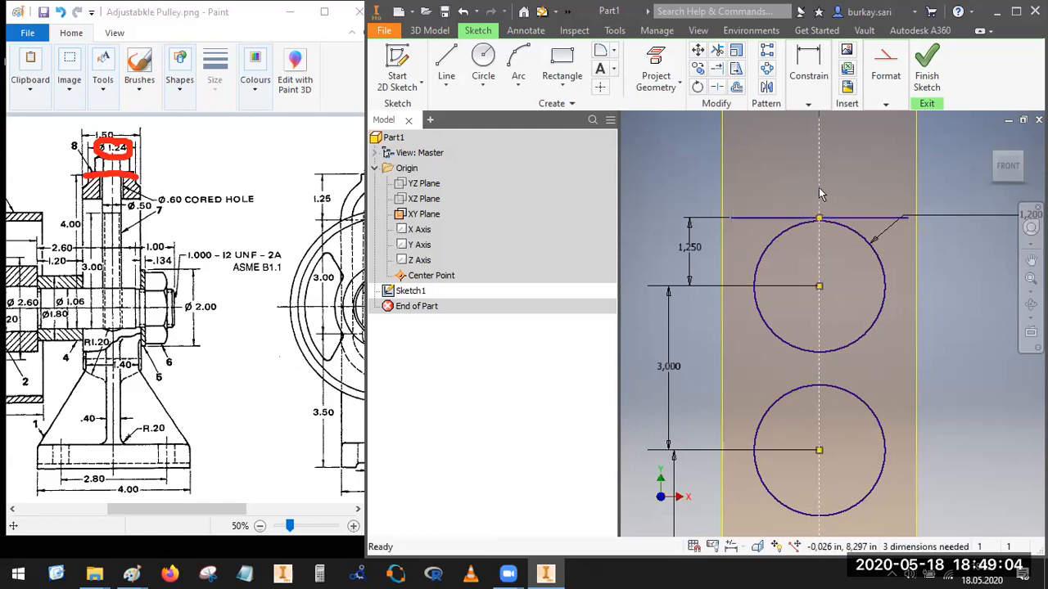
Step: Convert the vertical construction line to a centerline and dimension the horizontal line above the upper circle as a 1.24 in diameter about it
right_click(821, 194)
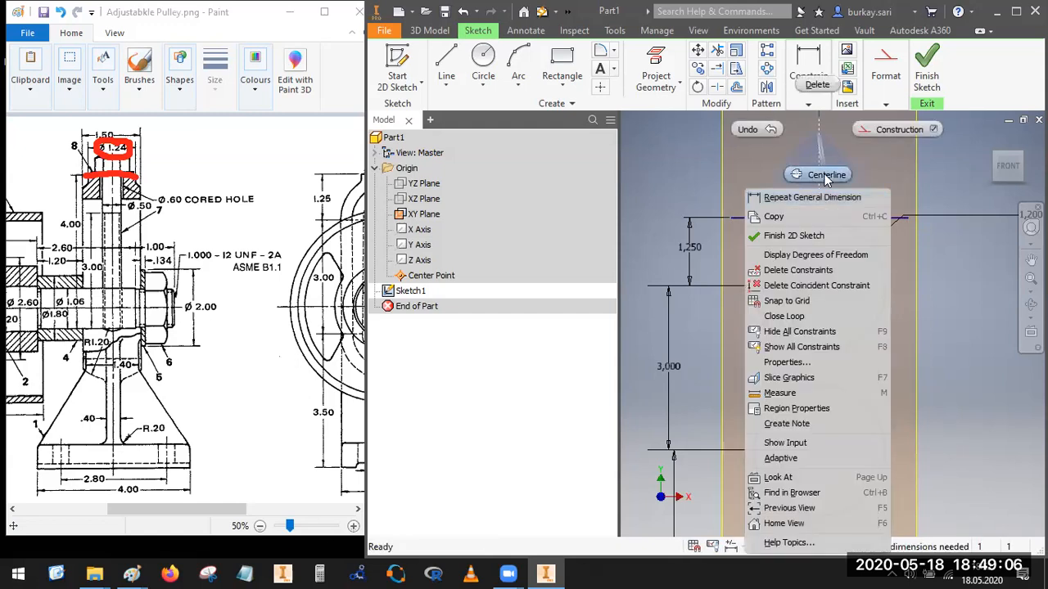
left_click(827, 175)
left_click(809, 69)
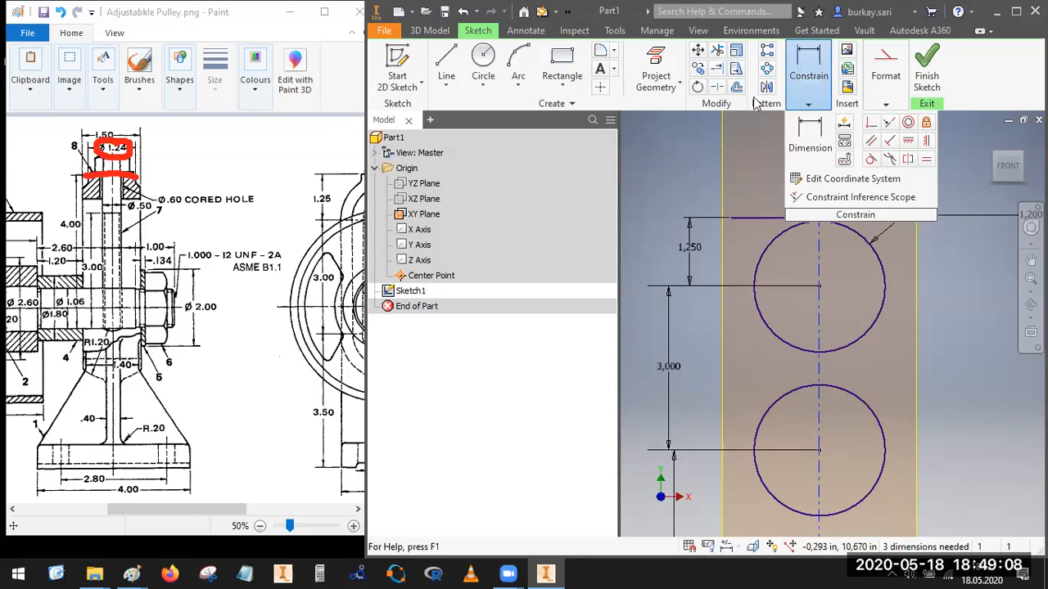
left_click(808, 135)
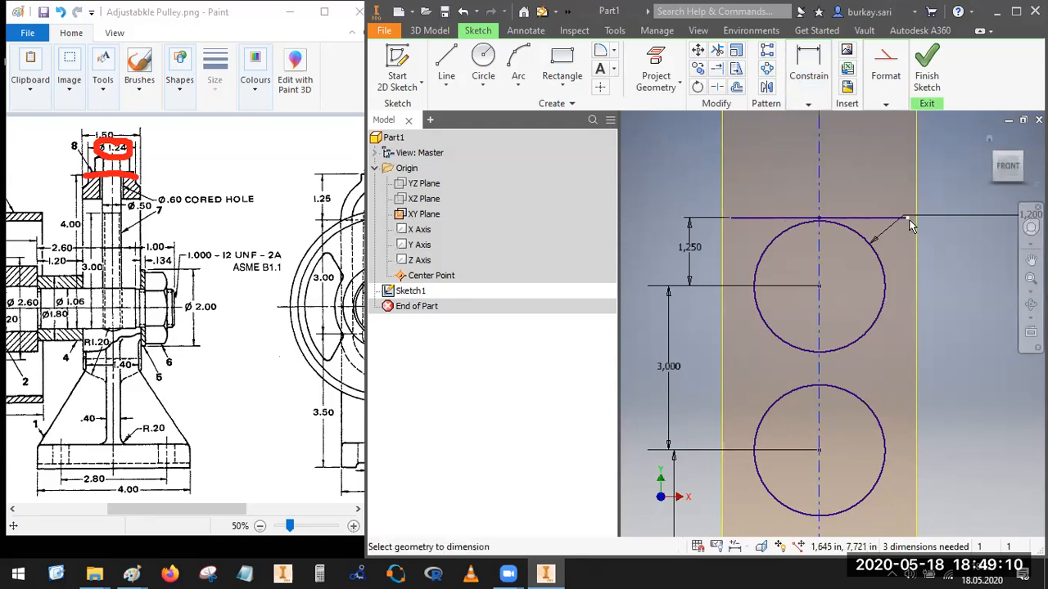
left_click(823, 211)
left_click(829, 179)
type("1")
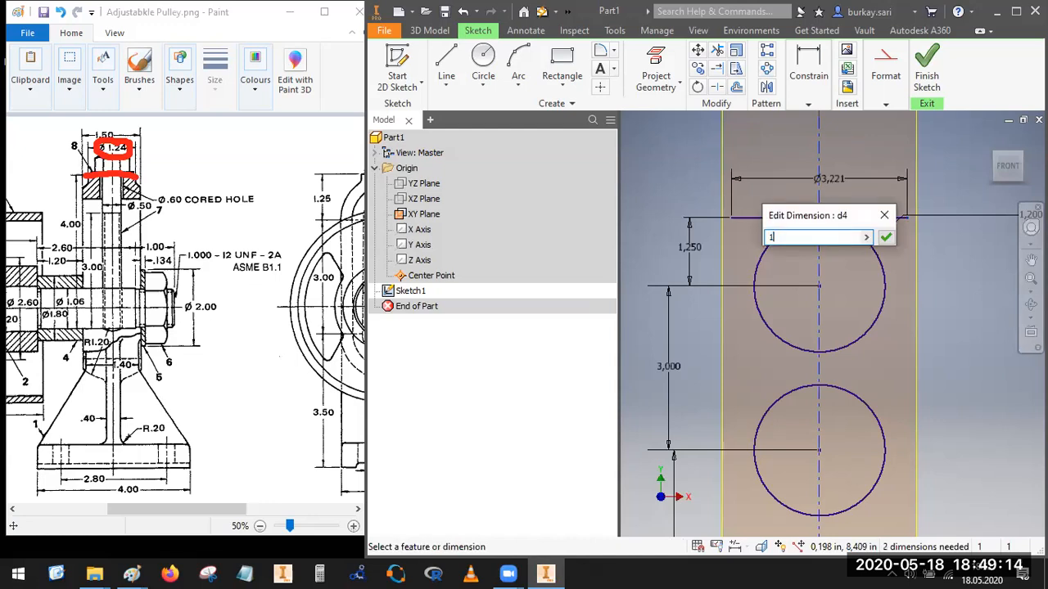
type(".25")
key("Return")
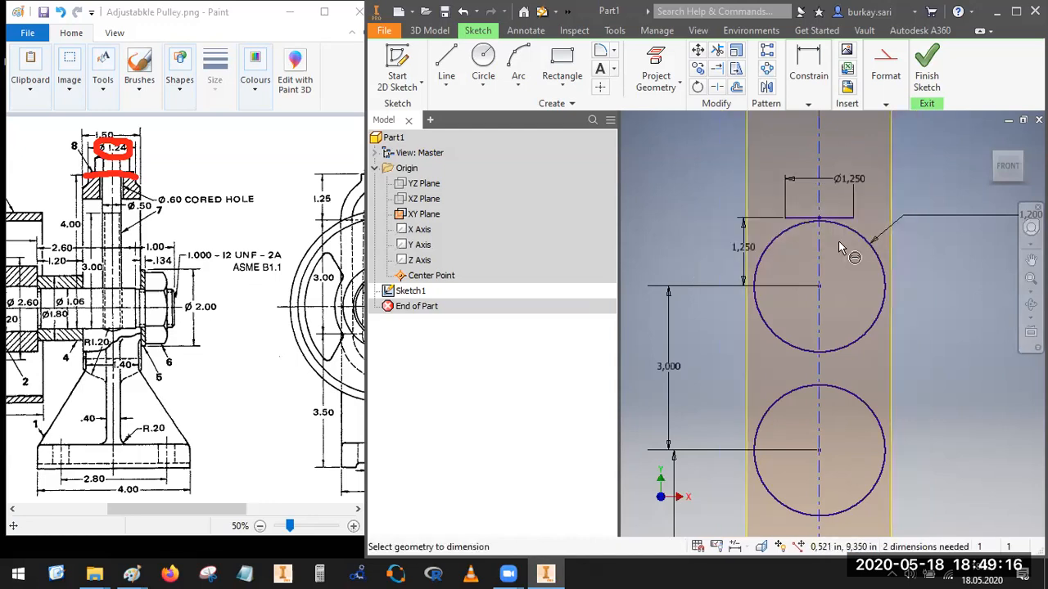
double_click(850, 181)
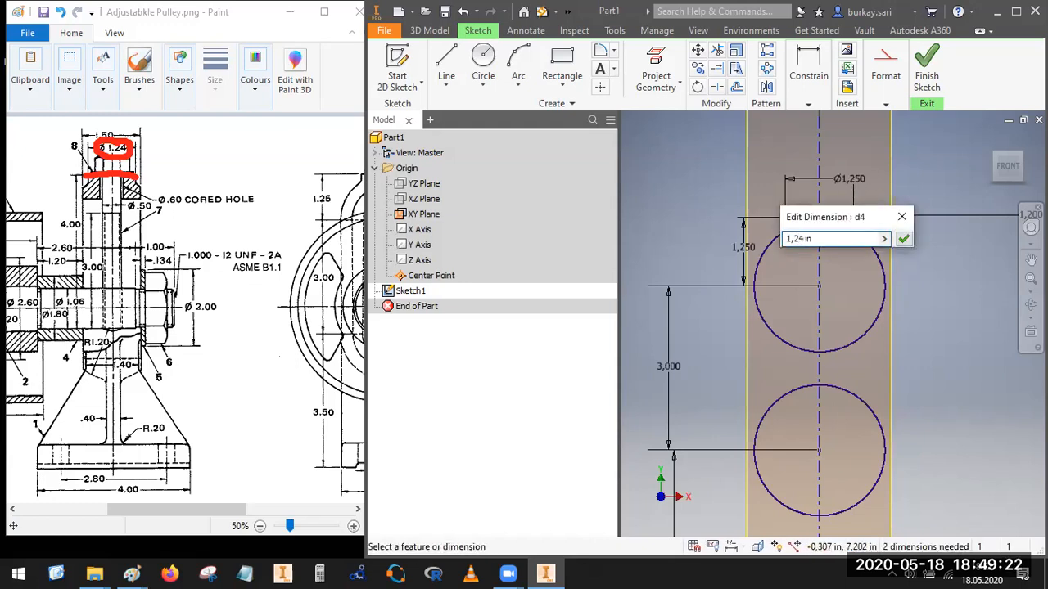
left_click(903, 238)
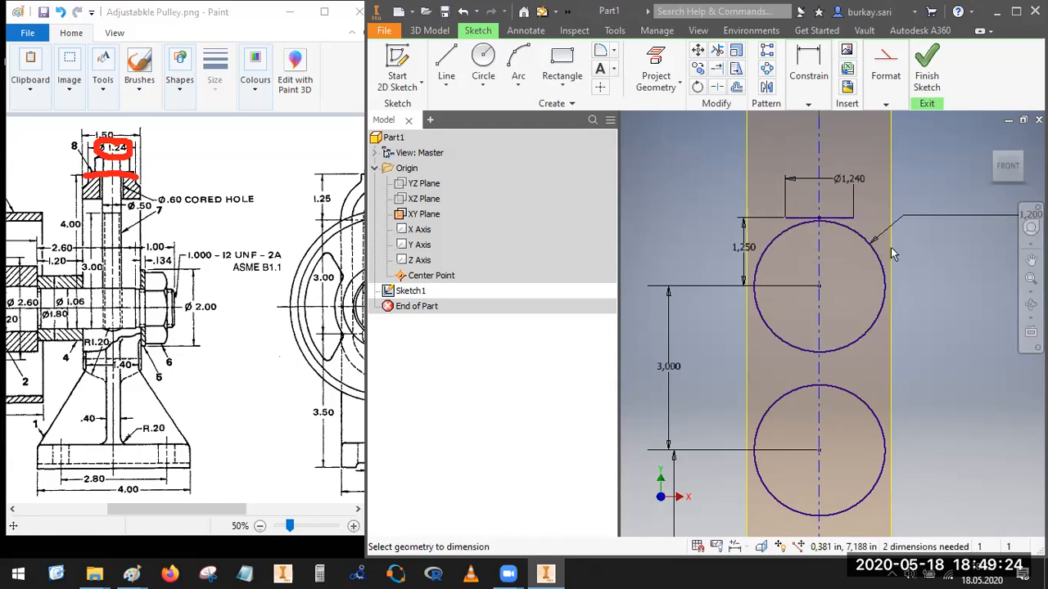
Step: Go back to the view with the R1.20 arc in the pulley drawing and clear the red marks to examine the frame's top shape
left_click(446, 59)
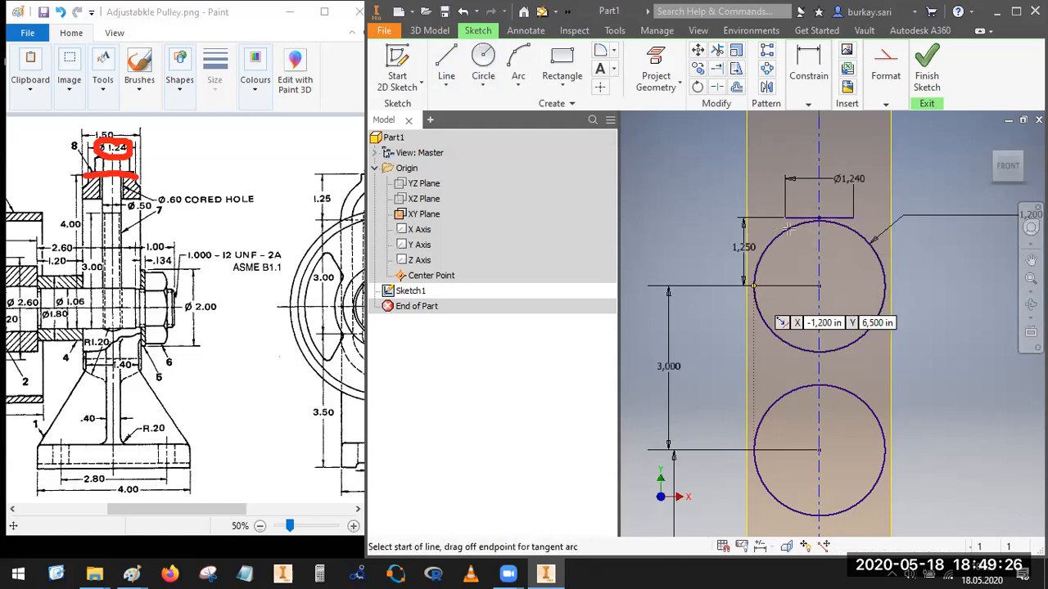
scroll(781, 229, "up", 3)
left_click_drag(168, 509, 220, 515)
scroll(219, 515, "right", 5)
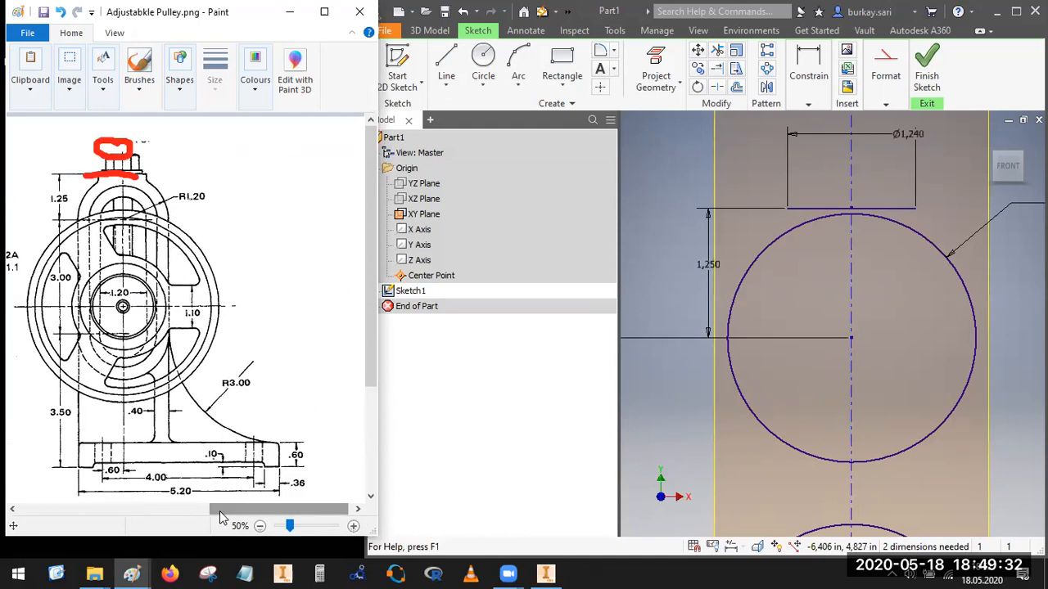
key("Escape")
left_click(95, 176)
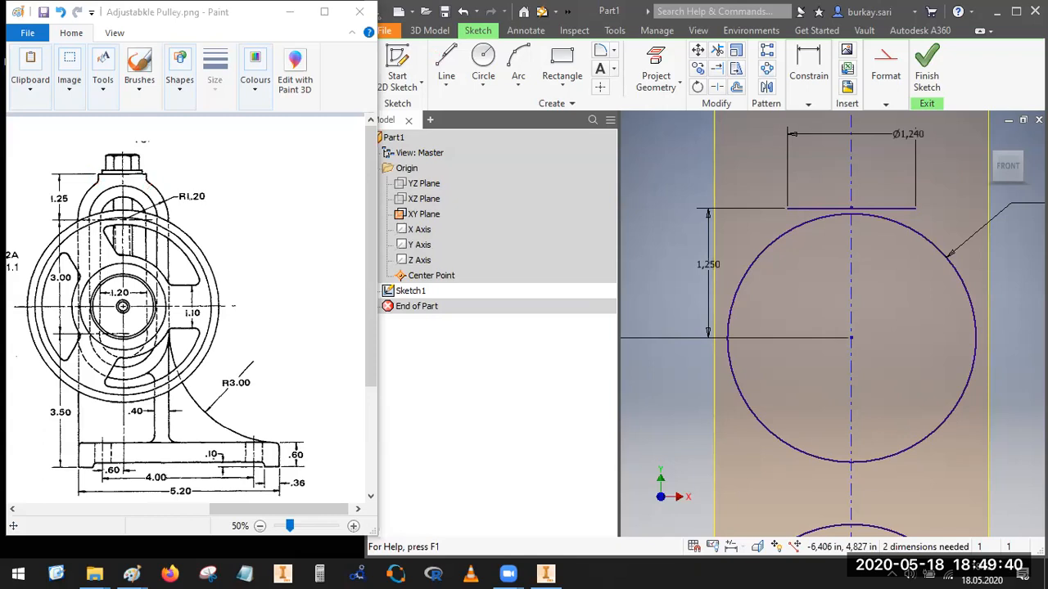
Step: Sketch a vertical line down into the upper circle from each end of the 1.24 in line, the right one about 0.75 in long
left_click(788, 206)
key("l")
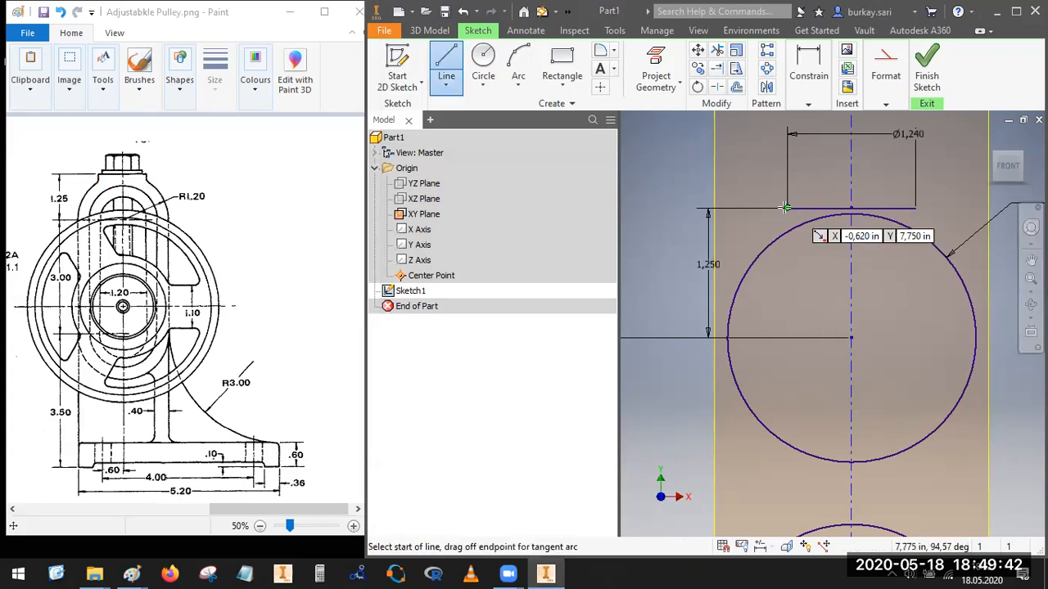
left_click(788, 208)
left_click(788, 262)
left_click(449, 88)
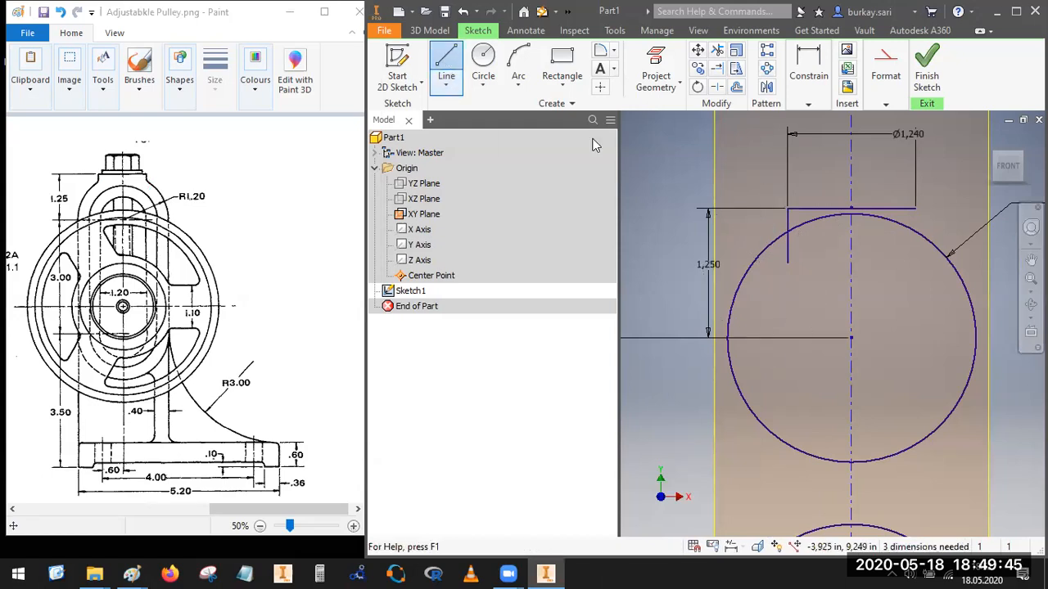
left_click(916, 208)
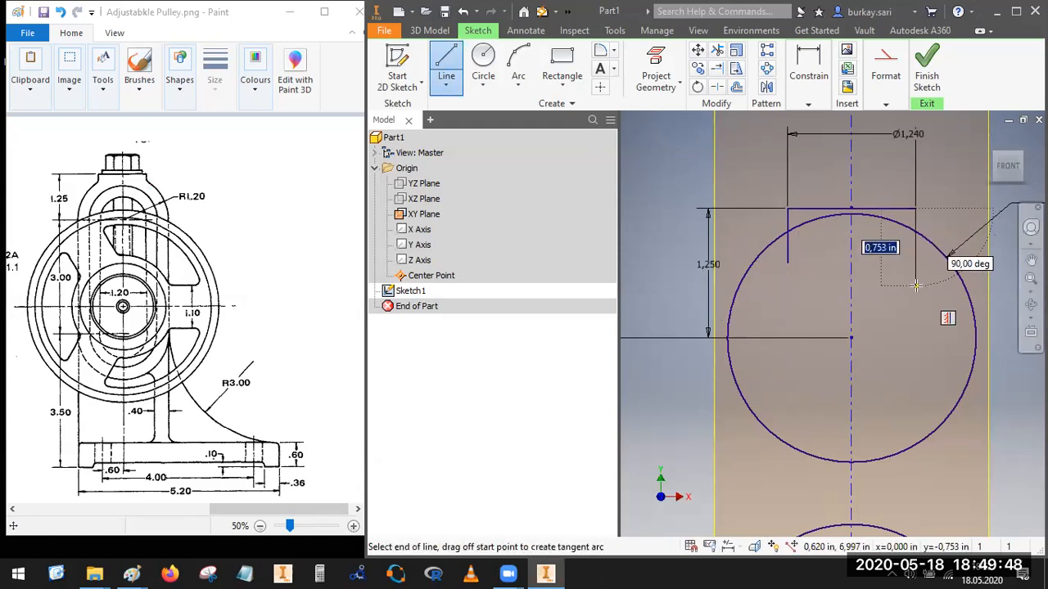
left_click(916, 285)
Step: Trim the two vertical lines where they run inside the upper circle, and trim the circle's arc between them
left_click(718, 51)
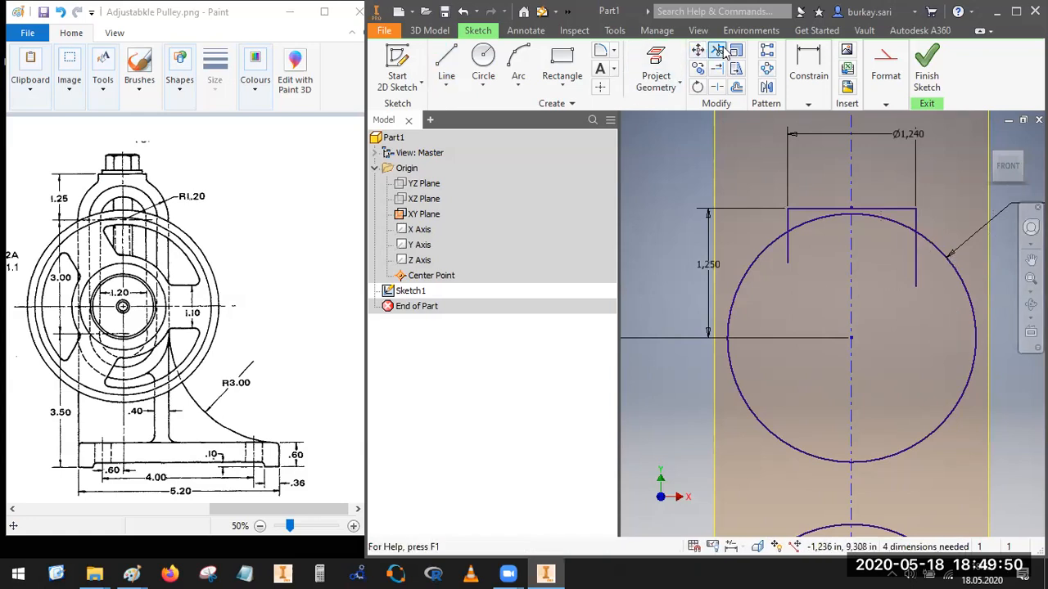
left_click(790, 261)
left_click(917, 287)
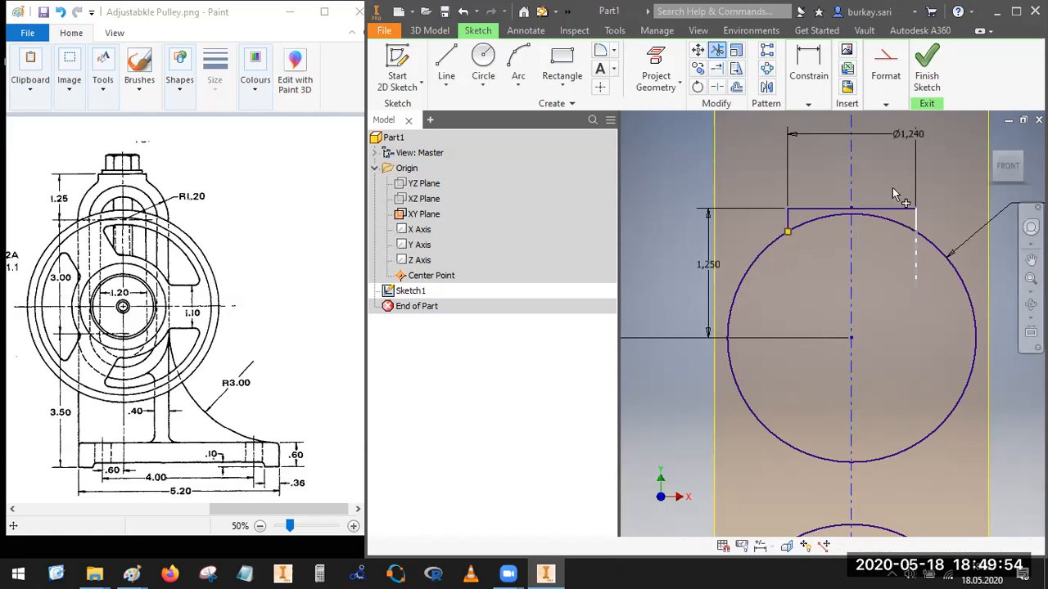
left_click(828, 218)
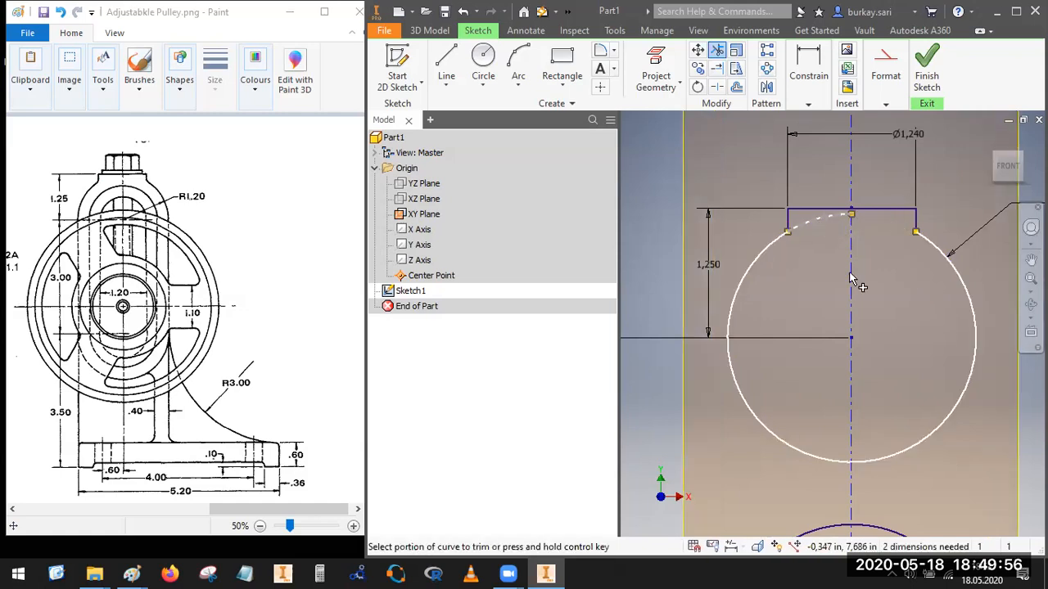
scroll(827, 245, "down", 3)
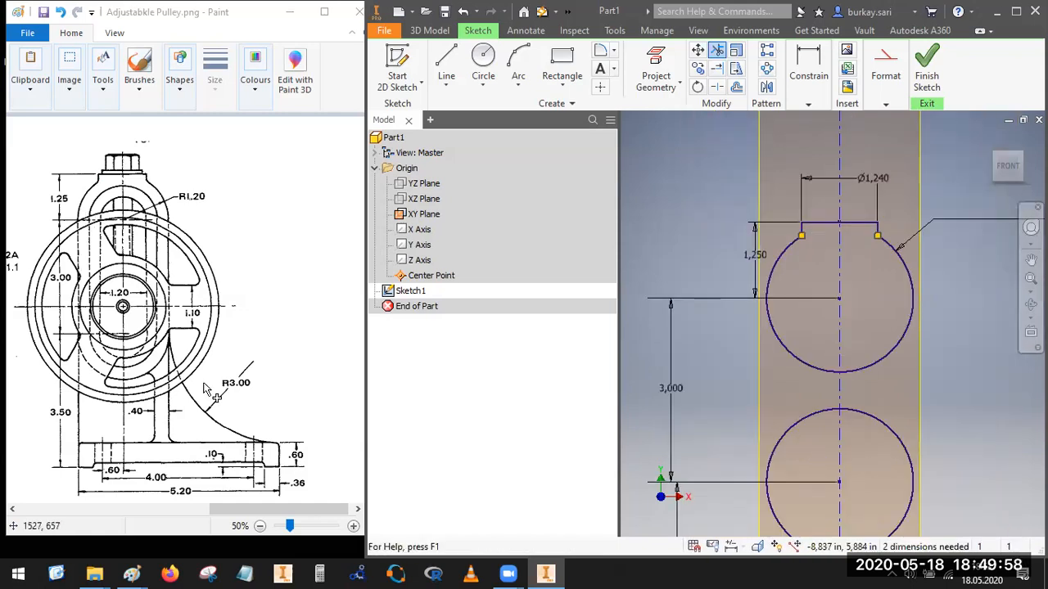
Step: Mark the frame's left vertical edge, from the top arc down toward the base, in red on the pulley drawing
left_click(76, 214)
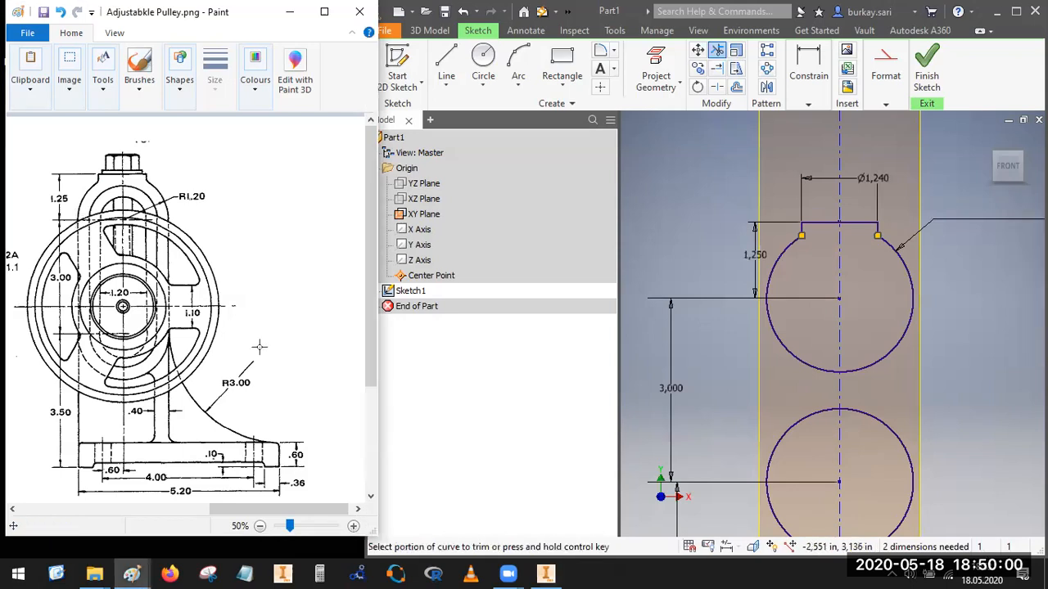
left_click_drag(76, 217, 75, 413)
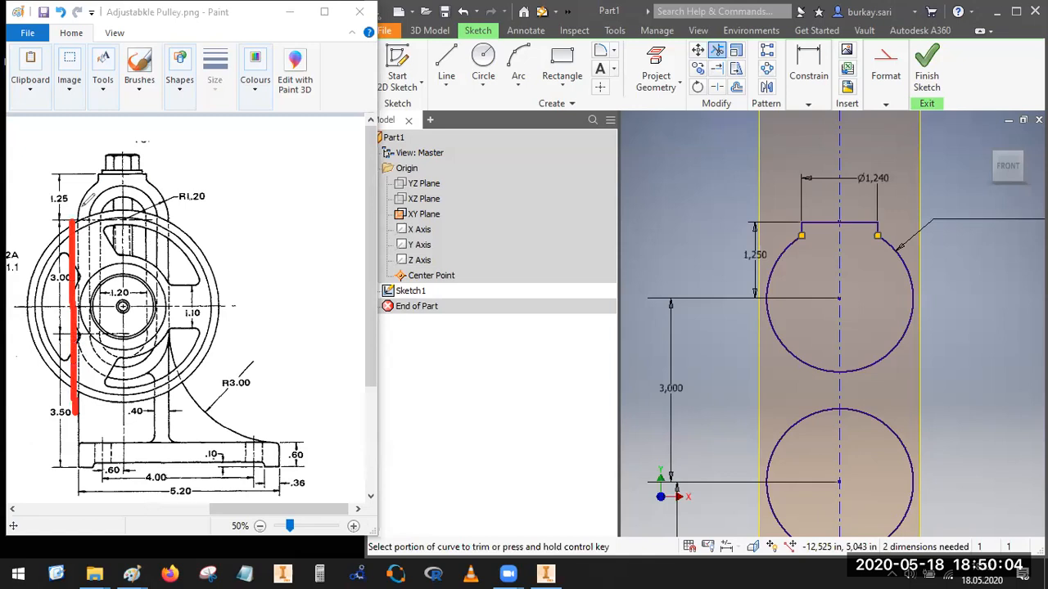
Step: Extend the red mark along the frame's left edge to the base, and sketch a long vertical line left of both circles past the horizontal axis
left_click_drag(78, 214, 82, 468)
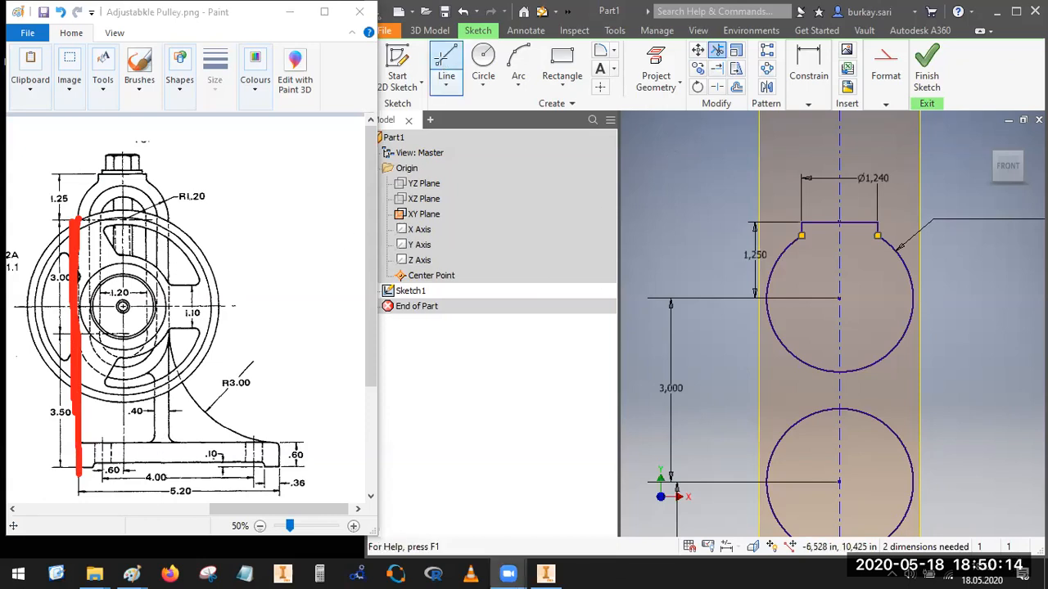
left_click(446, 67)
scroll(748, 245, "down", 4)
left_click(735, 246)
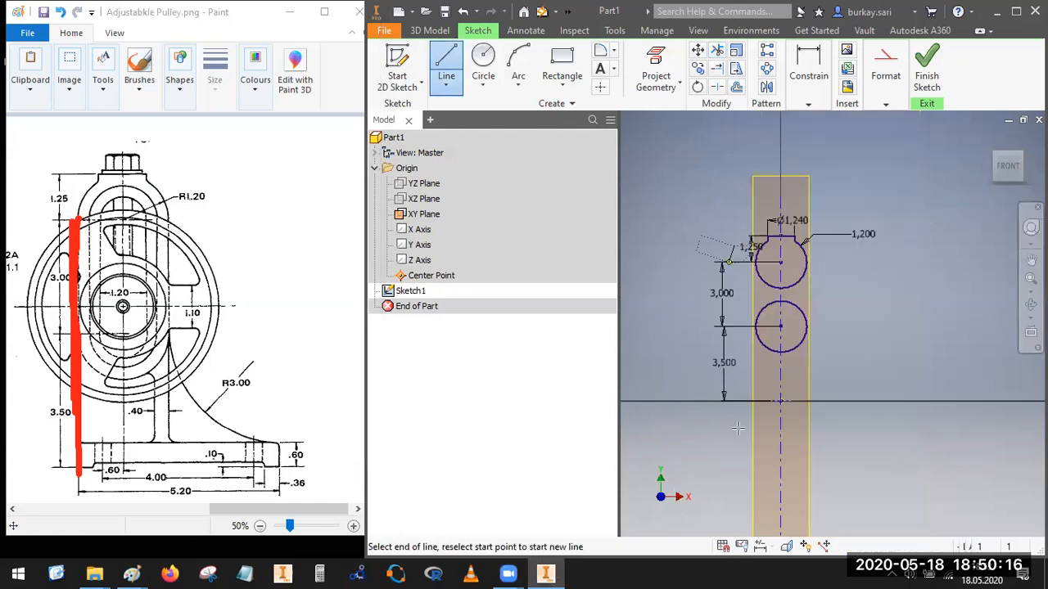
left_click(734, 441)
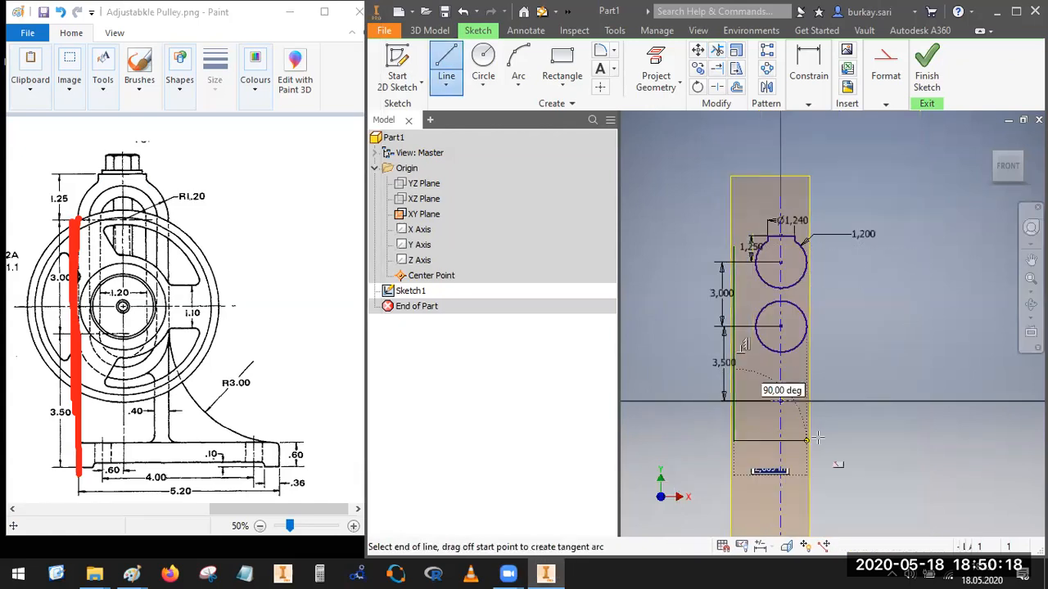
key("Escape")
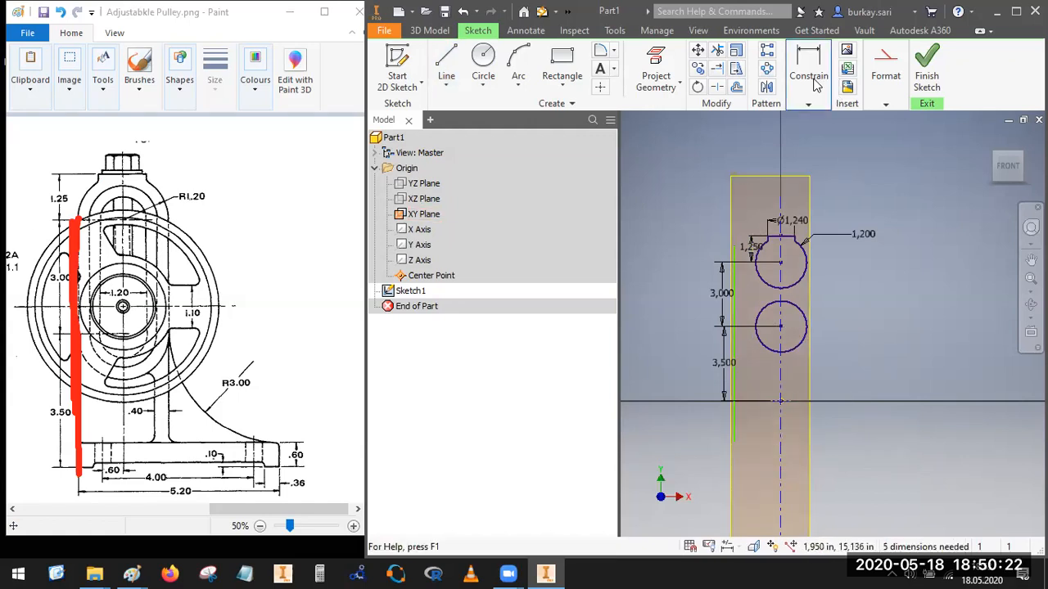
Step: Apply a tangent constraint between the new vertical line and the left side of the upper circle
left_click(804, 102)
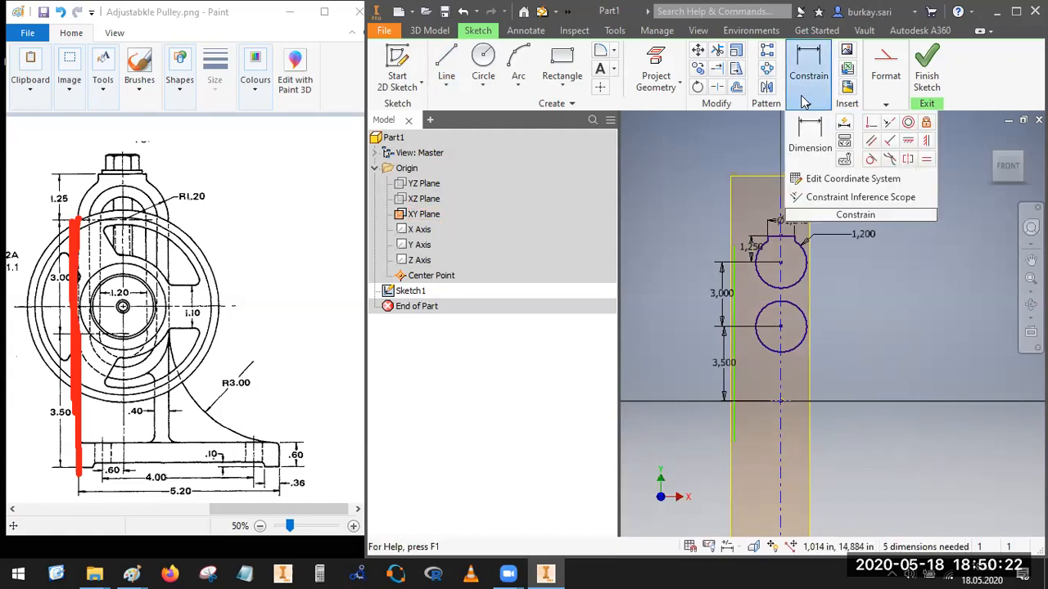
left_click(871, 160)
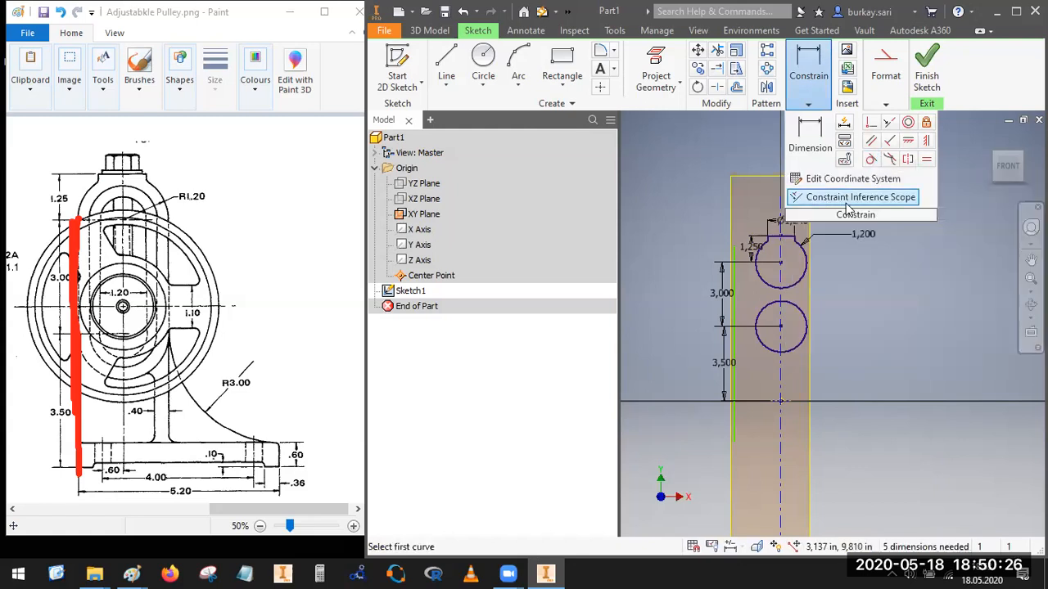
scroll(731, 315, "down", 3)
left_click(730, 287)
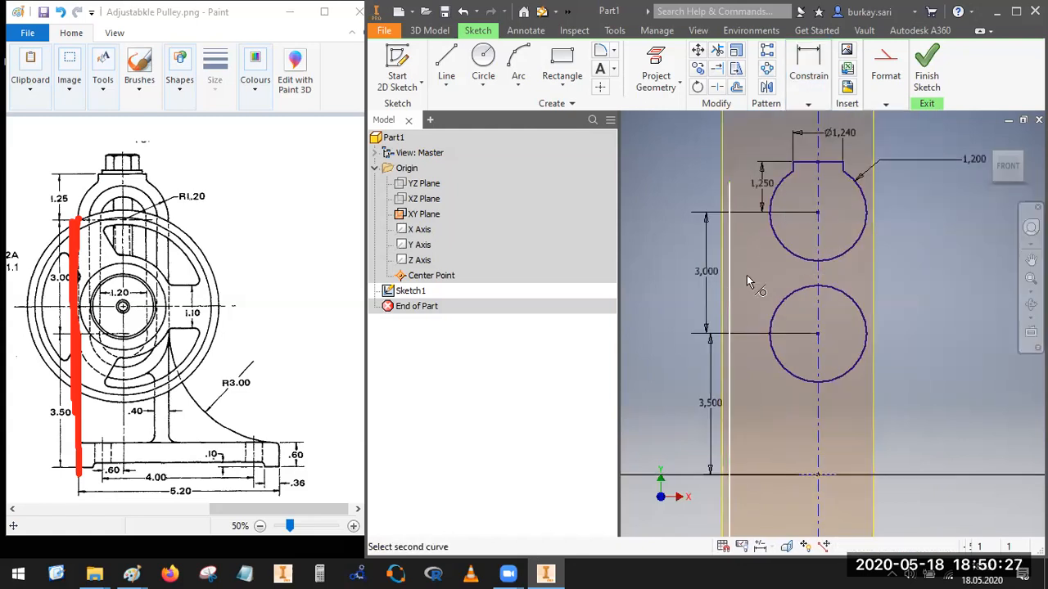
left_click(776, 239)
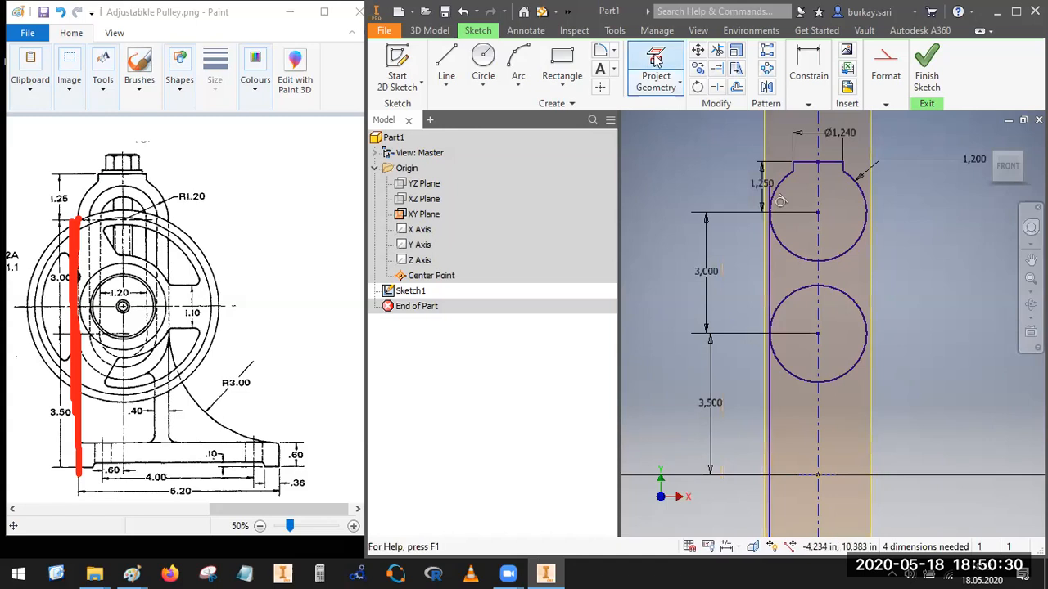
Step: Trim the part of the vertical line that sticks up above its tangent point on the upper circle
left_click(717, 50)
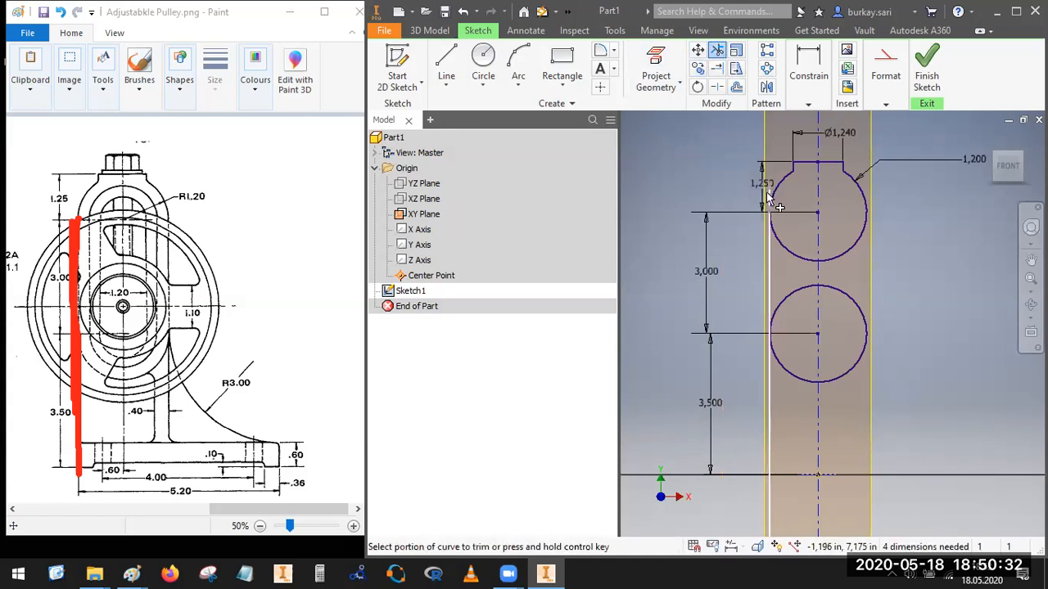
scroll(768, 214, "up", 3)
scroll(783, 379, "down", 3)
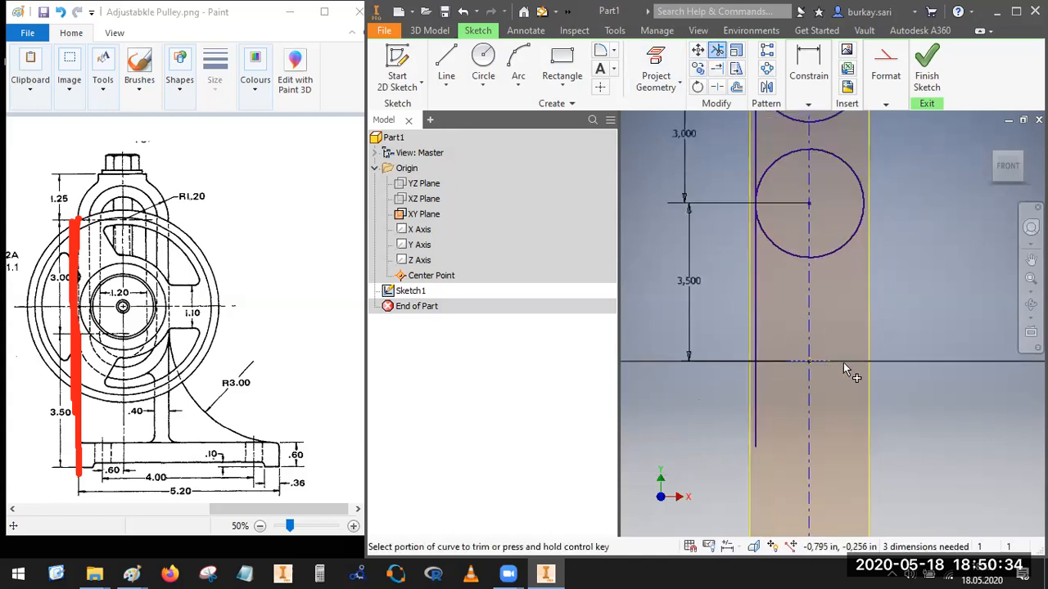
Step: Sketch a horizontal base line about 6.2 in long just above the horizontal axis, crossing the vertical line and the centerline
left_click(446, 66)
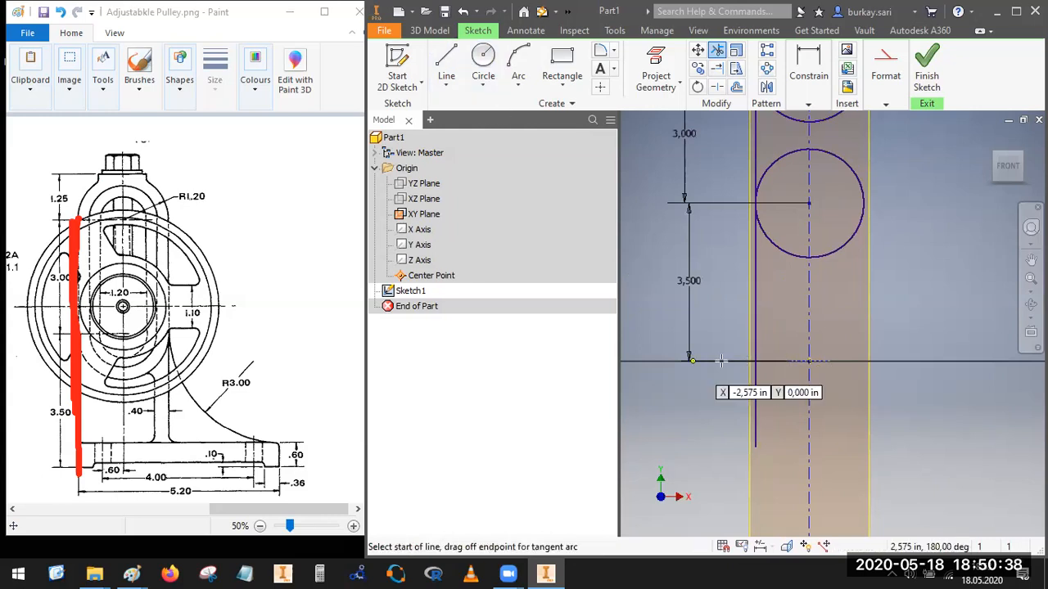
left_click(716, 347)
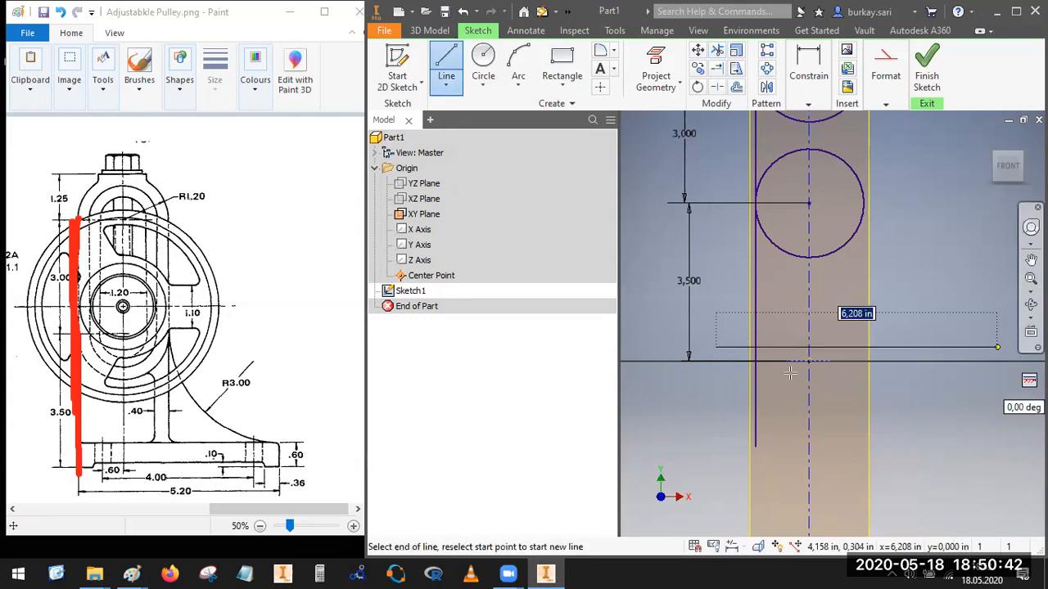
key("Return")
key("Escape")
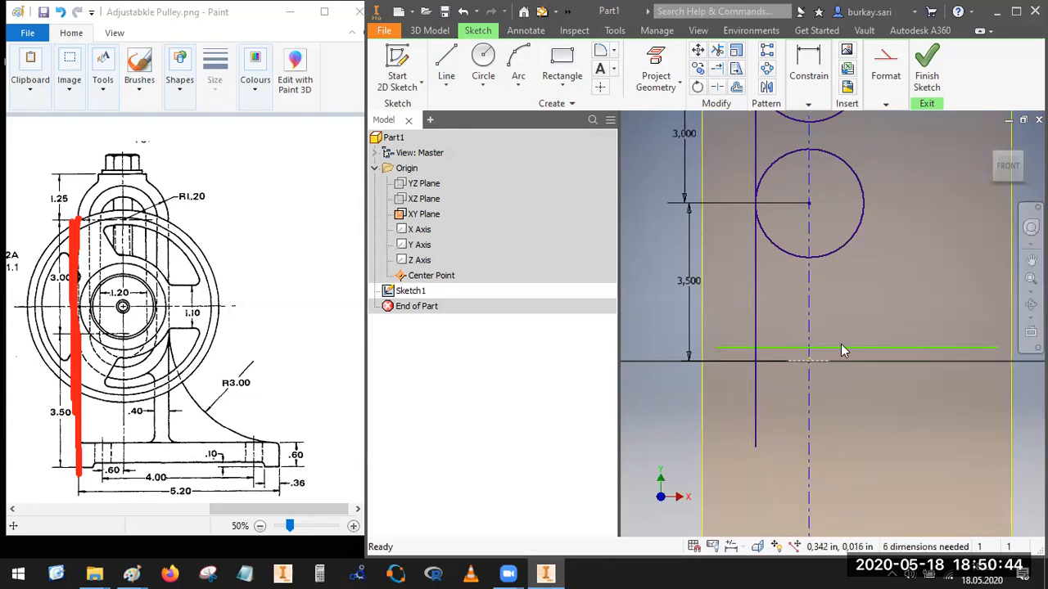
Step: Make the horizontal base line coincident with the sketch origin
left_click(810, 90)
left_click(871, 124)
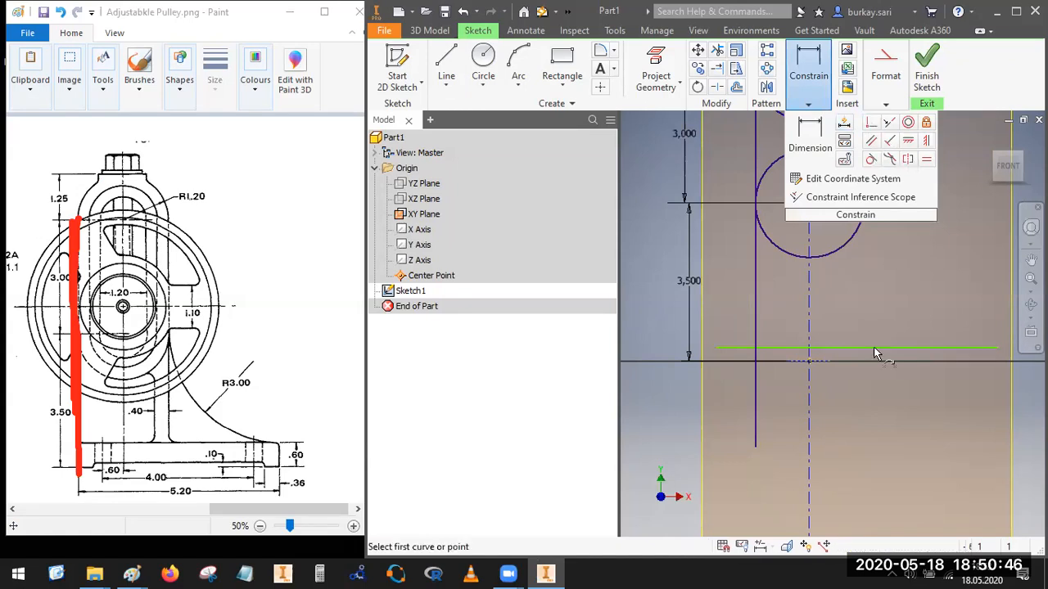
left_click(851, 350)
left_click(810, 365)
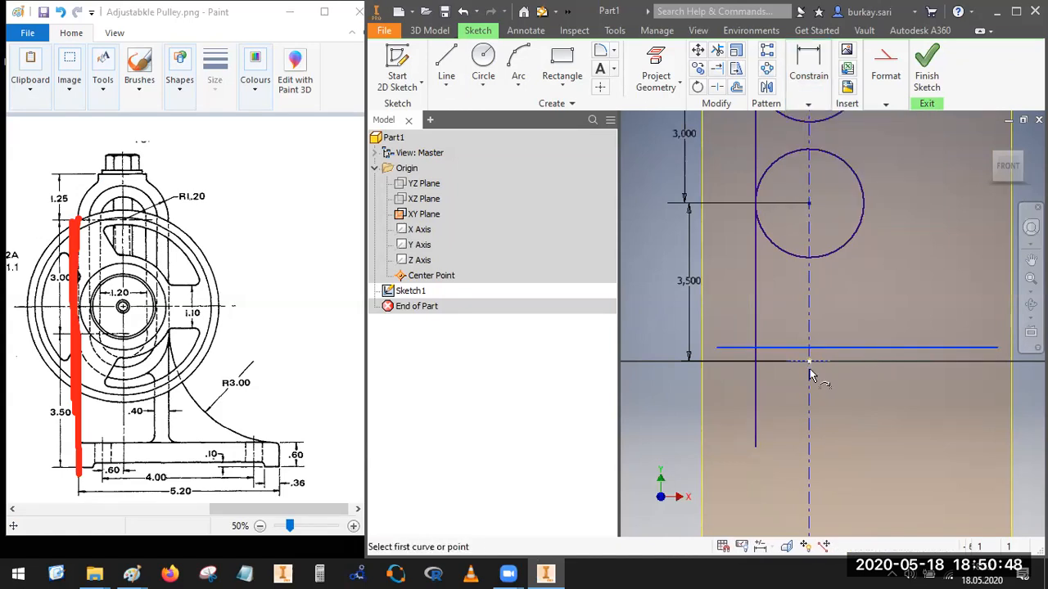
Step: Trim the vertical line below the base line and the base line's overhang left of the vertical line, leaving a clean corner
left_click(716, 68)
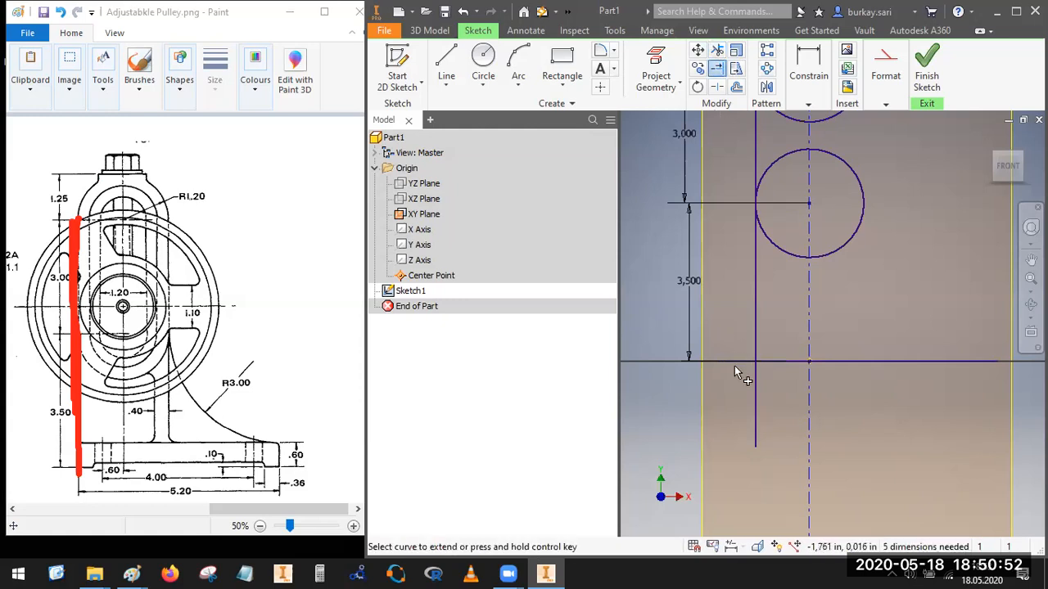
key("Escape")
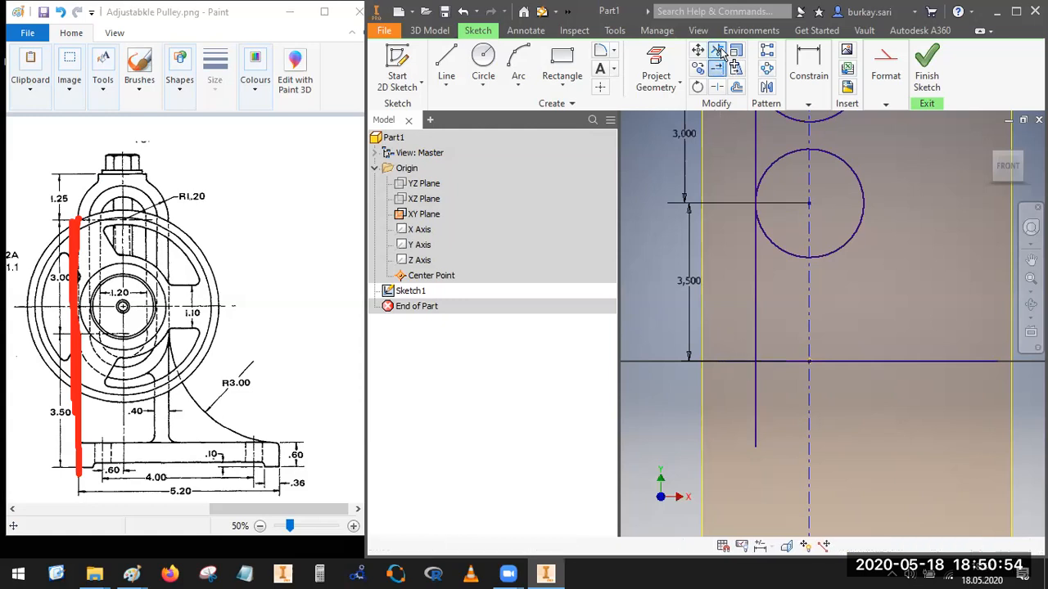
left_click(718, 51)
left_click(756, 422)
scroll(727, 307, "down", 2)
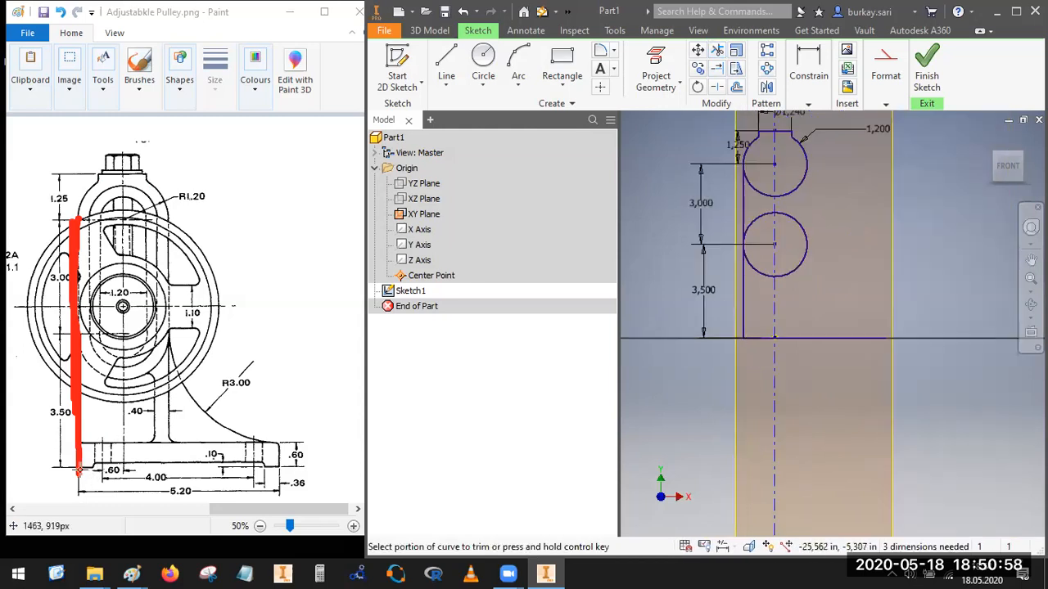
Step: Trace the base's bottom edge, recess and right edge in red on the pulley drawing, and clear the marks
left_click(79, 471)
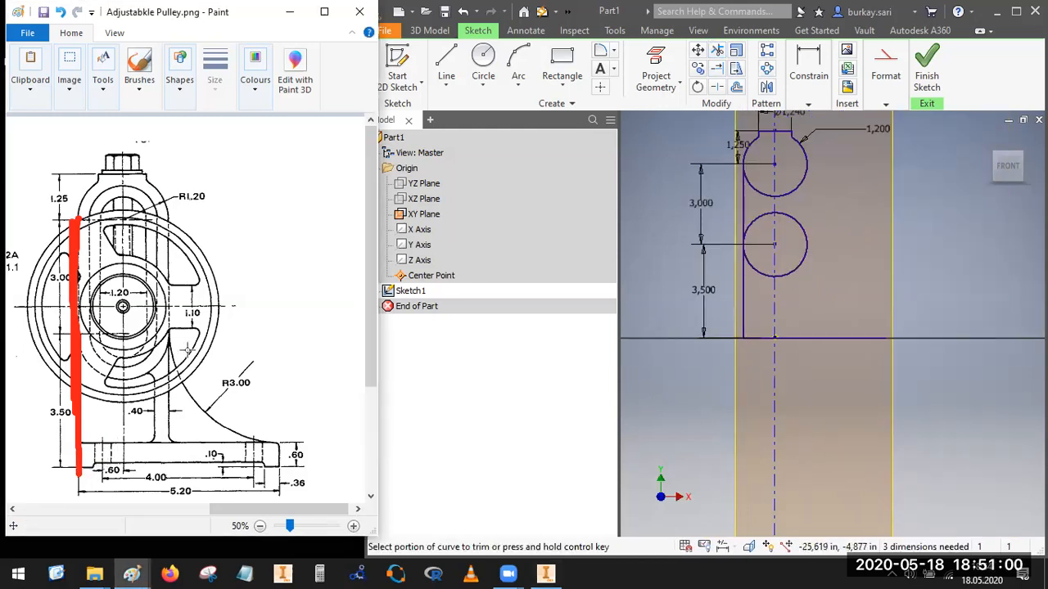
left_click_drag(79, 471, 296, 468)
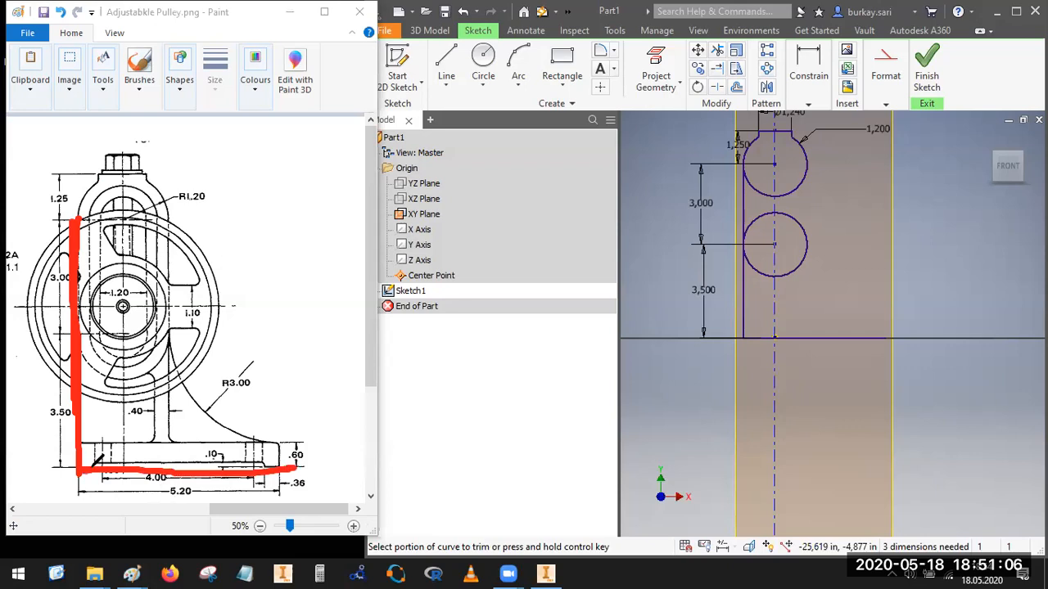
left_click_drag(100, 455, 244, 452)
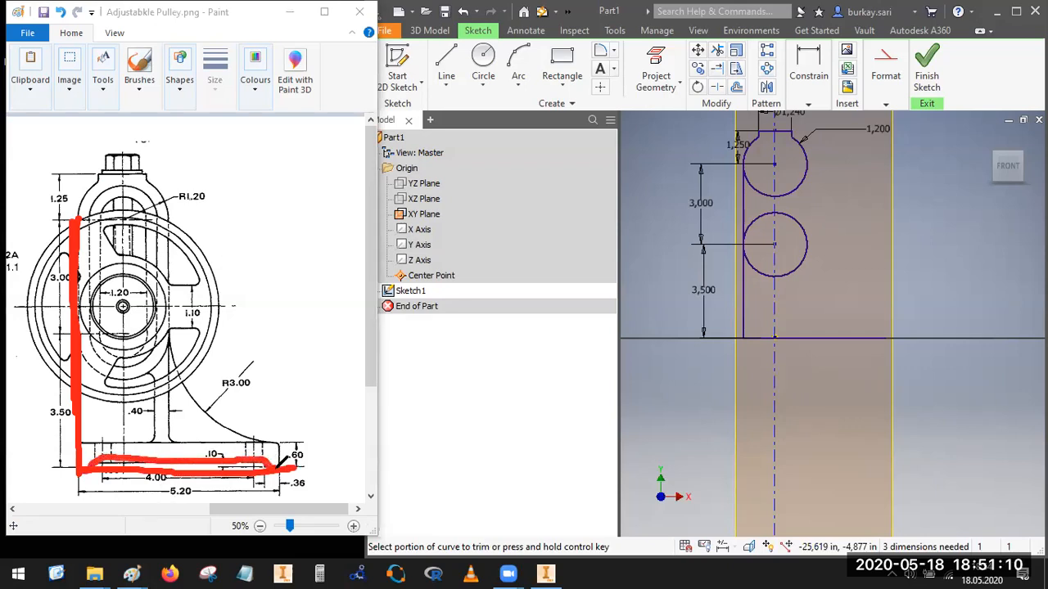
left_click_drag(290, 463, 286, 441)
left_click(724, 130)
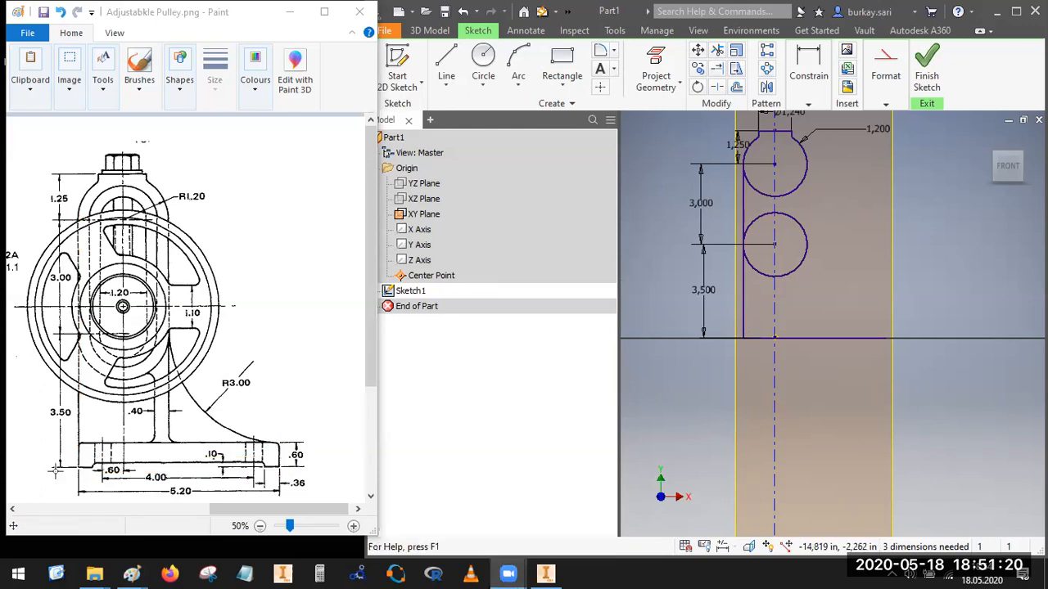
Step: Mark the base's lower-left corner on drawing and sketch, highlight the bottom edge and the .36 and 5.20 dimensions, and clear the marks
left_click_drag(71, 469, 79, 468)
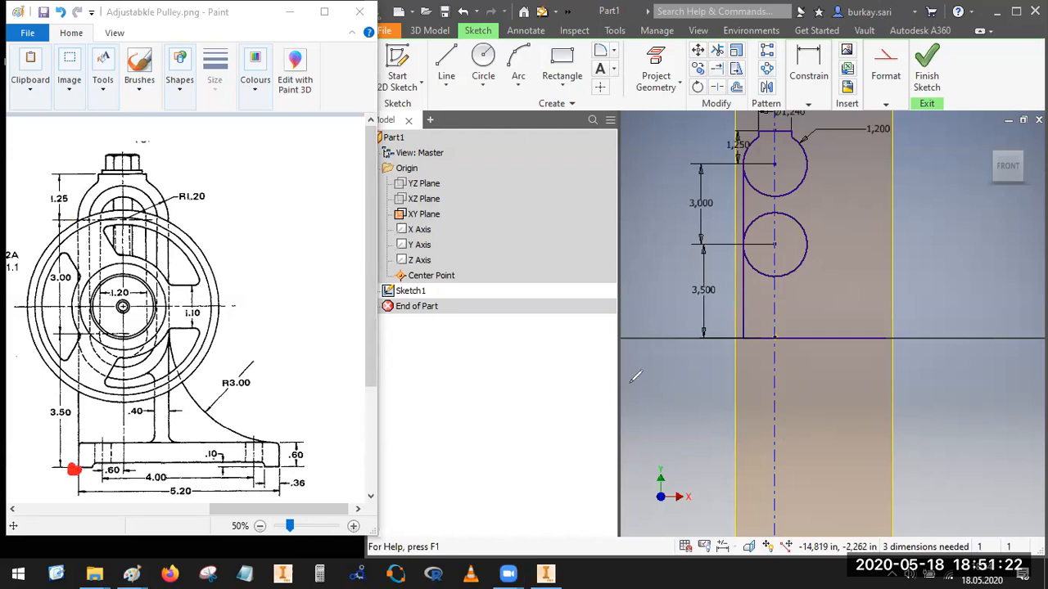
left_click_drag(740, 338, 744, 342)
mouse_move(305, 473)
left_mouse_down()
mouse_move(248, 475)
mouse_move(253, 488)
mouse_move(313, 485)
mouse_move(306, 473)
left_mouse_up()
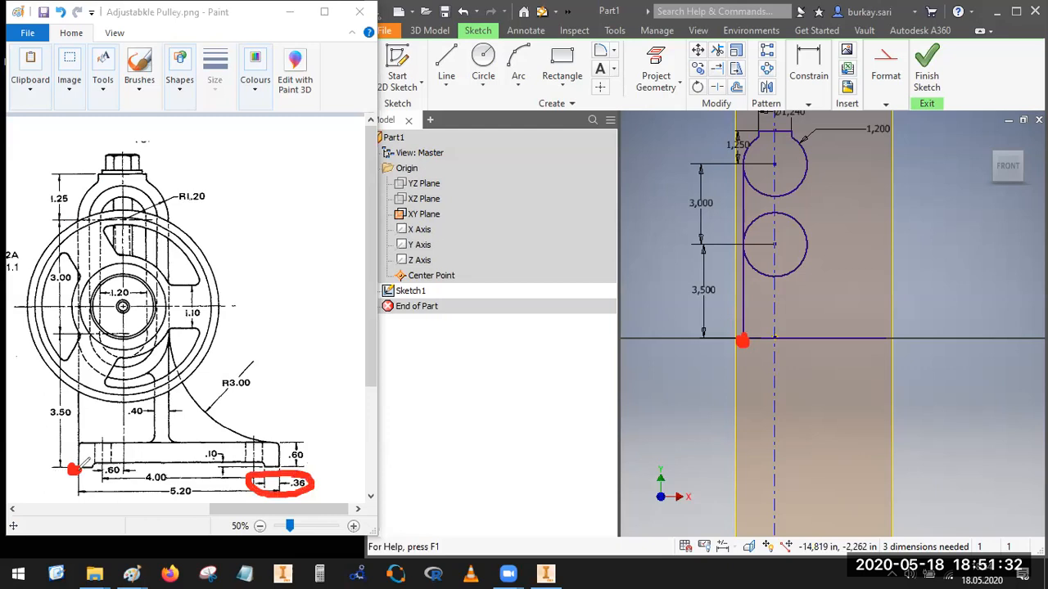
left_click_drag(95, 469, 83, 460)
left_click_drag(85, 461, 295, 463)
mouse_move(198, 485)
left_mouse_down()
mouse_move(161, 482)
mouse_move(187, 502)
mouse_move(205, 481)
mouse_move(179, 480)
left_mouse_up()
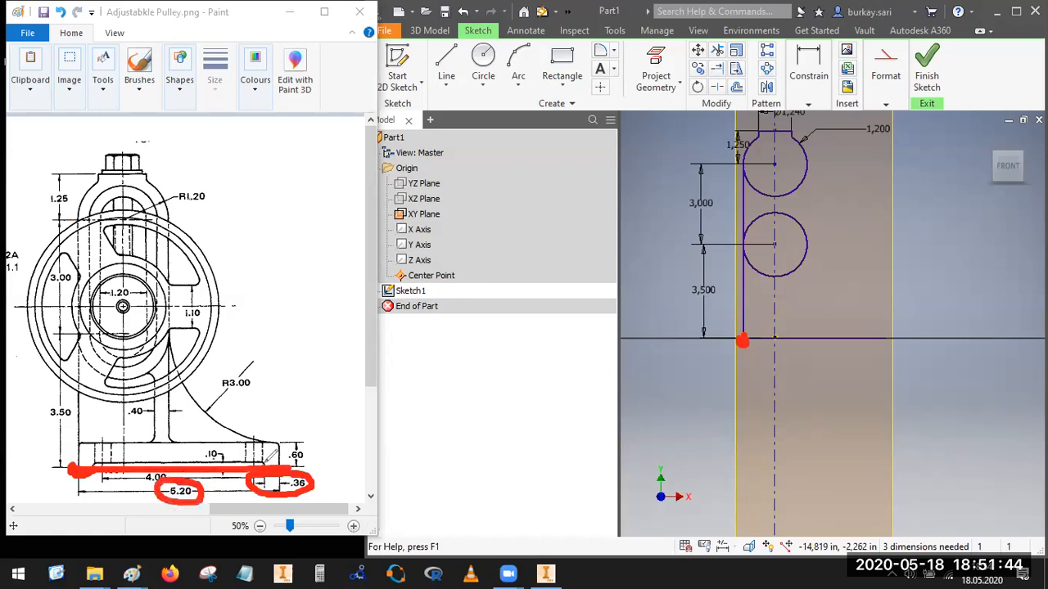
mouse_move(74, 471)
left_mouse_down()
mouse_move(76, 448)
mouse_move(79, 460)
left_mouse_up()
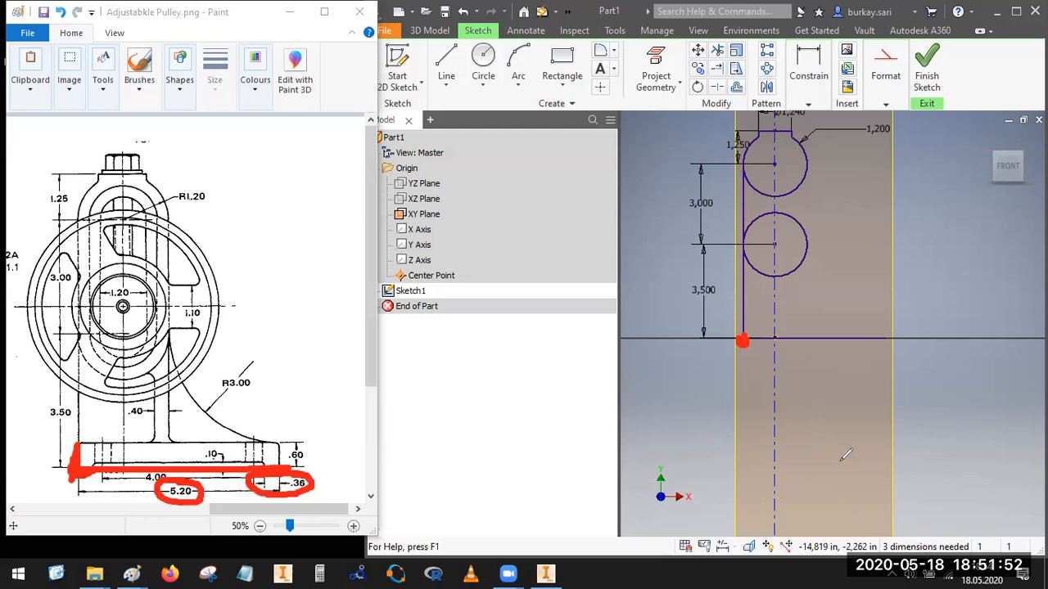
left_click(754, 128)
Step: Dimension the horizontal base line's length and set it to 5.2 in
left_click(808, 104)
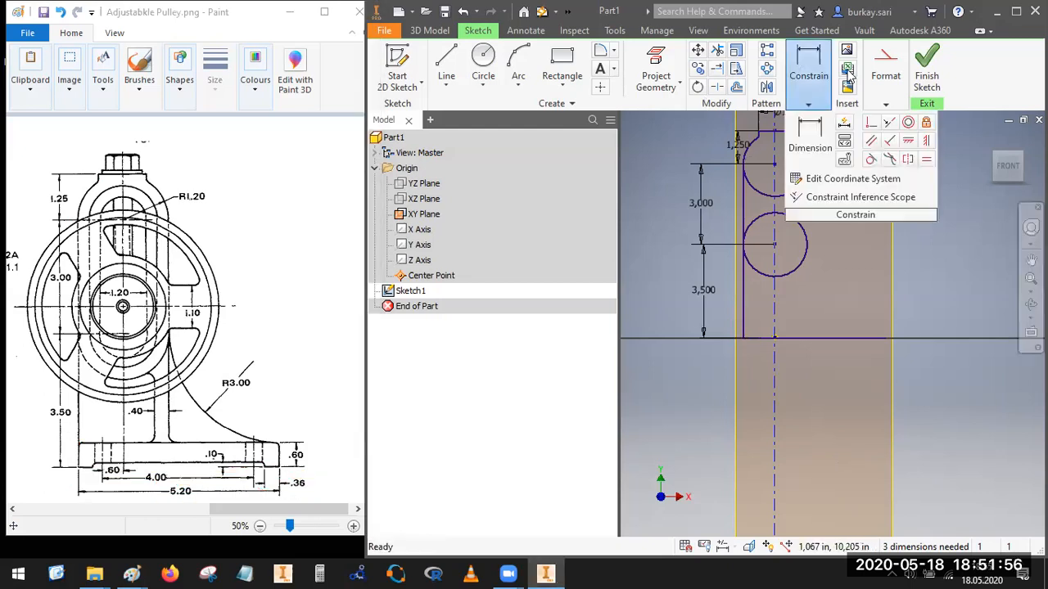
left_click(810, 139)
left_click(826, 336)
left_click(837, 417)
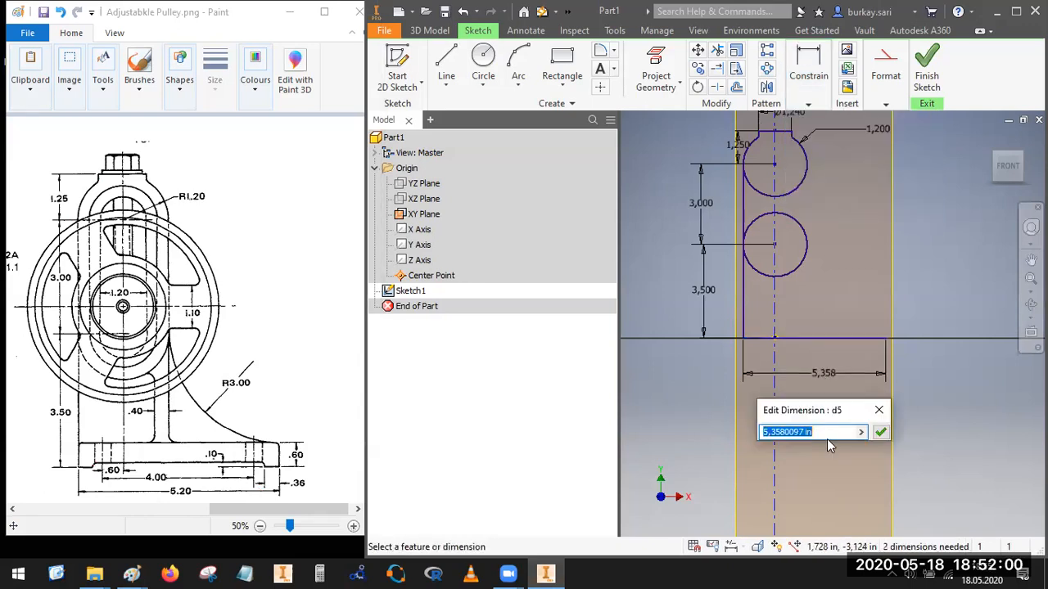
type("52")
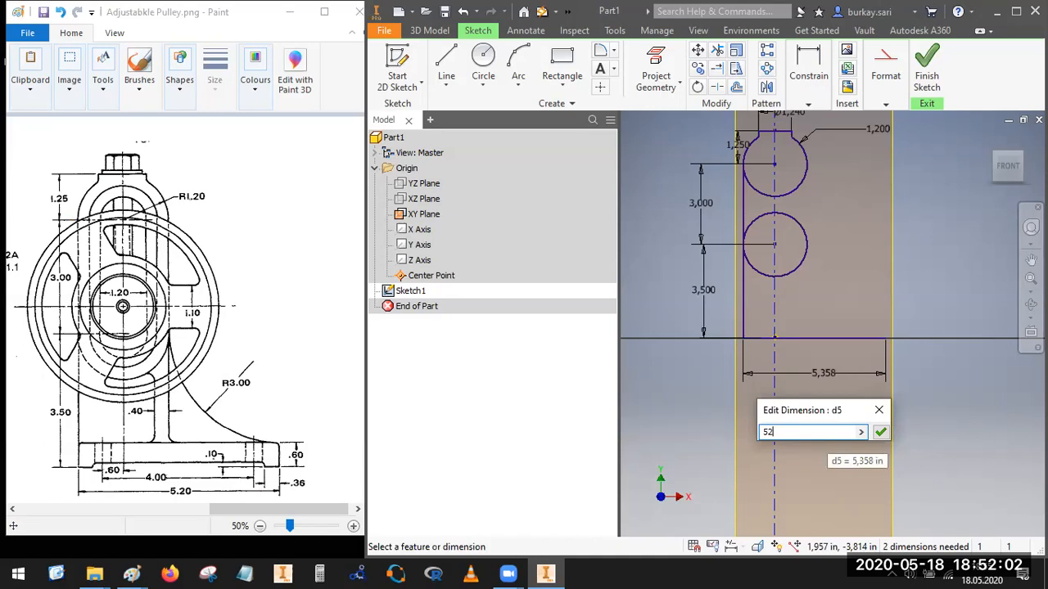
key("Return")
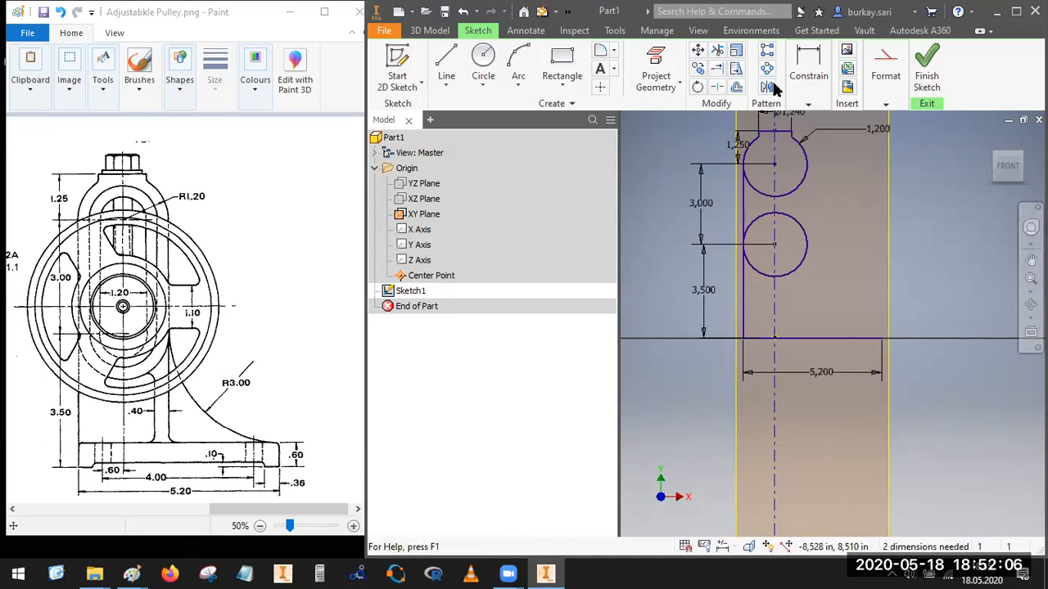
Step: Draw a vertical line about 1.386 in long upward from the base line's right end, and delete the extra segment started beside it
left_click(447, 62)
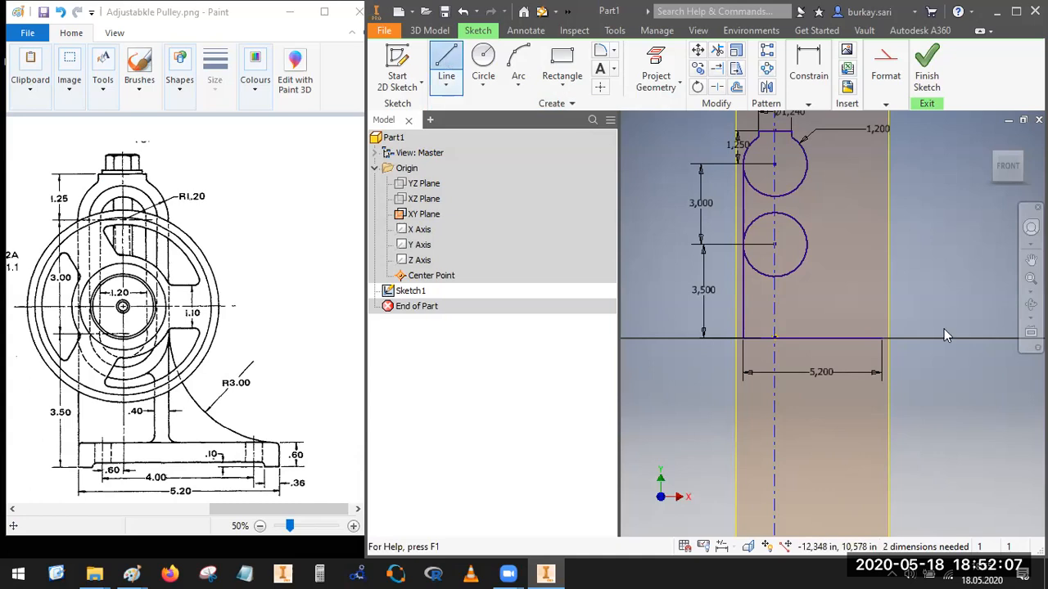
left_click(881, 337)
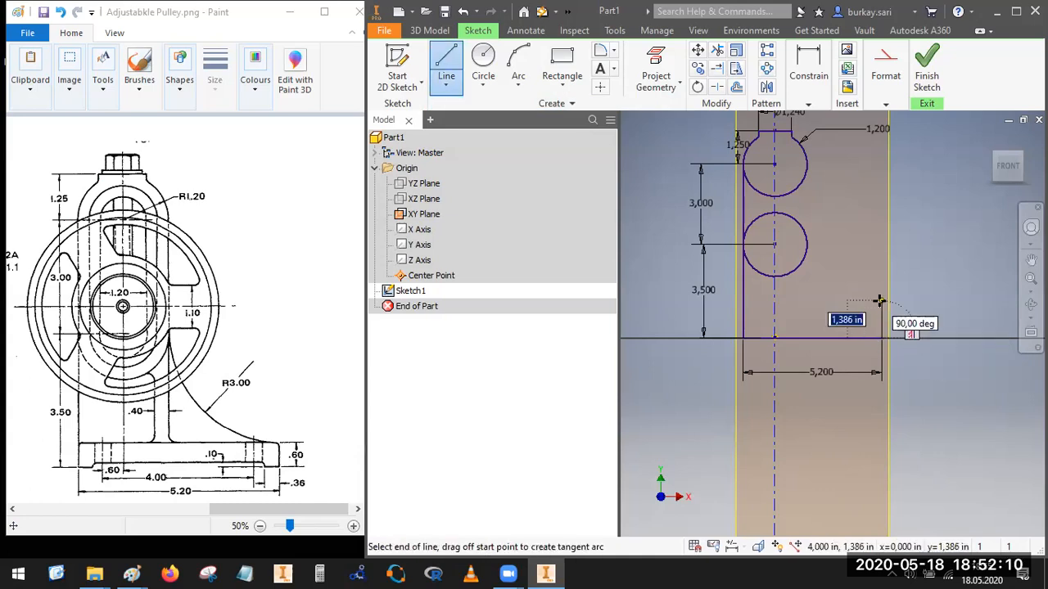
type("0.6")
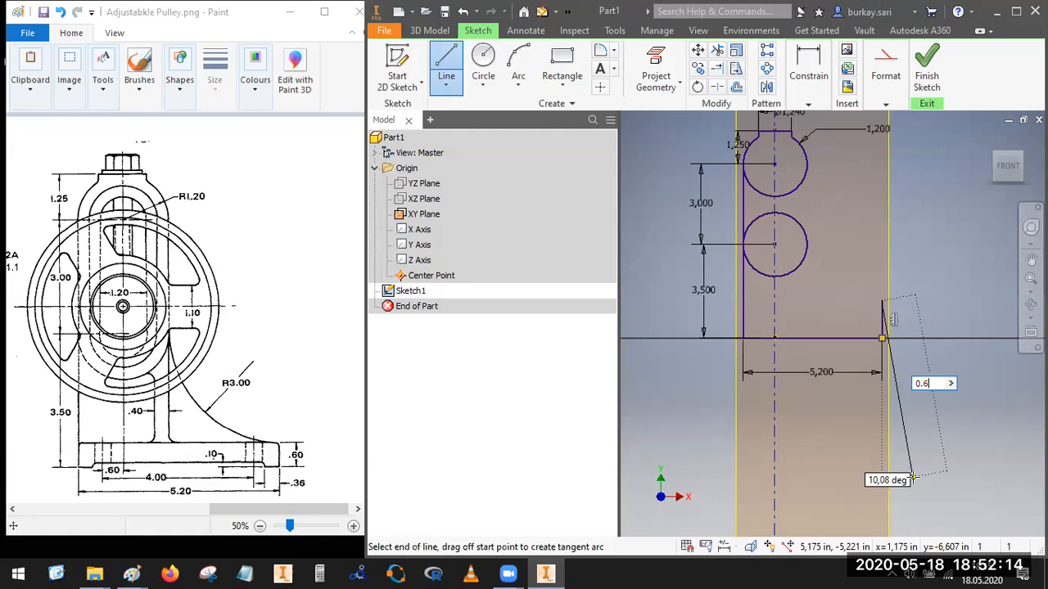
key("Return")
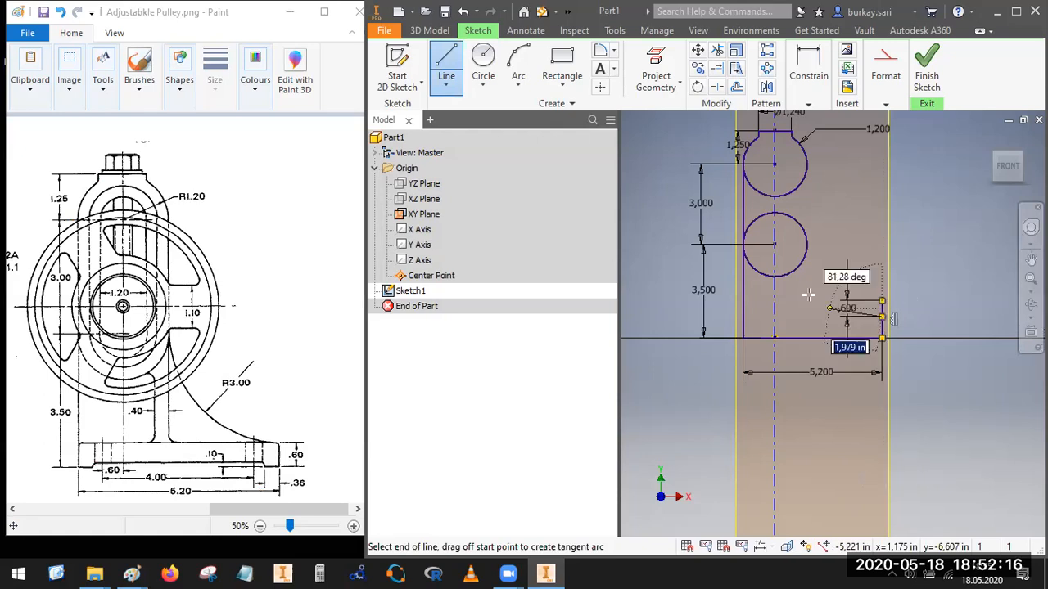
scroll(806, 336, "up", 3)
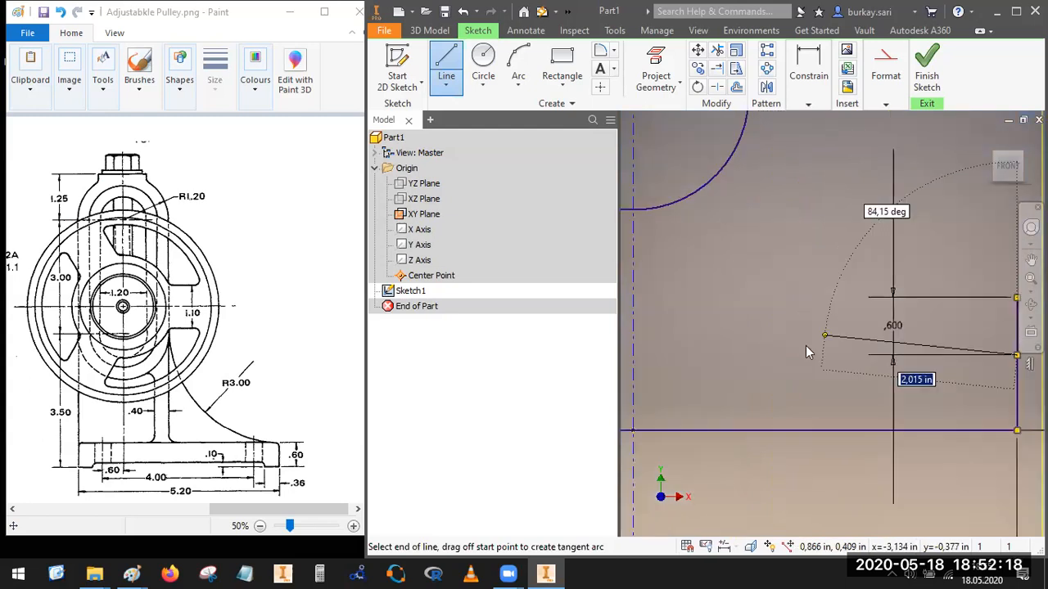
key("Escape")
left_click(829, 328)
key("Delete")
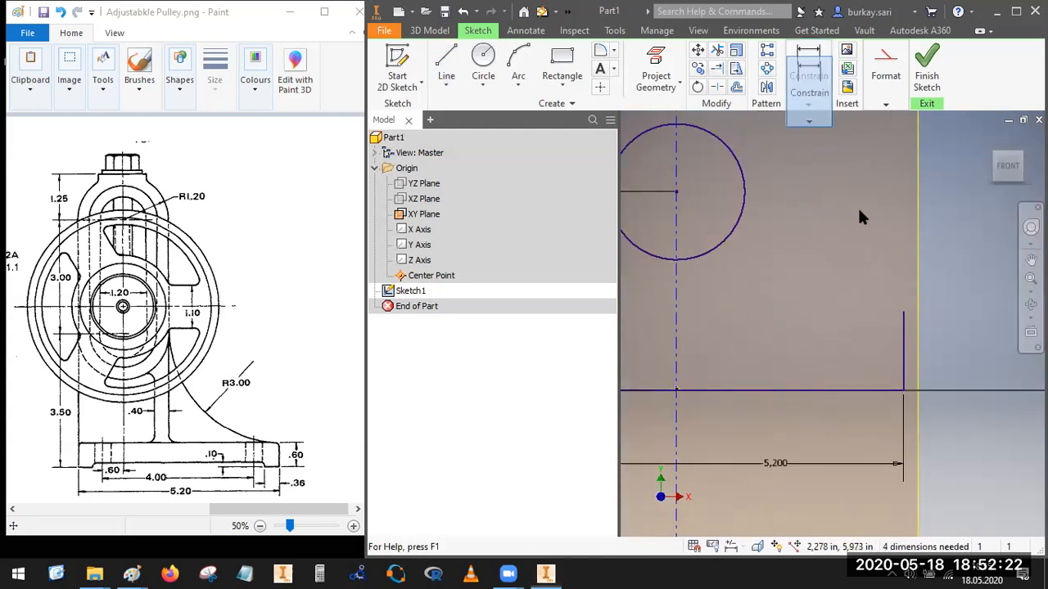
Step: Dimension the height of the vertical line at the base's right end as 0.6 in and remove the leftover segment above it
left_click(809, 122)
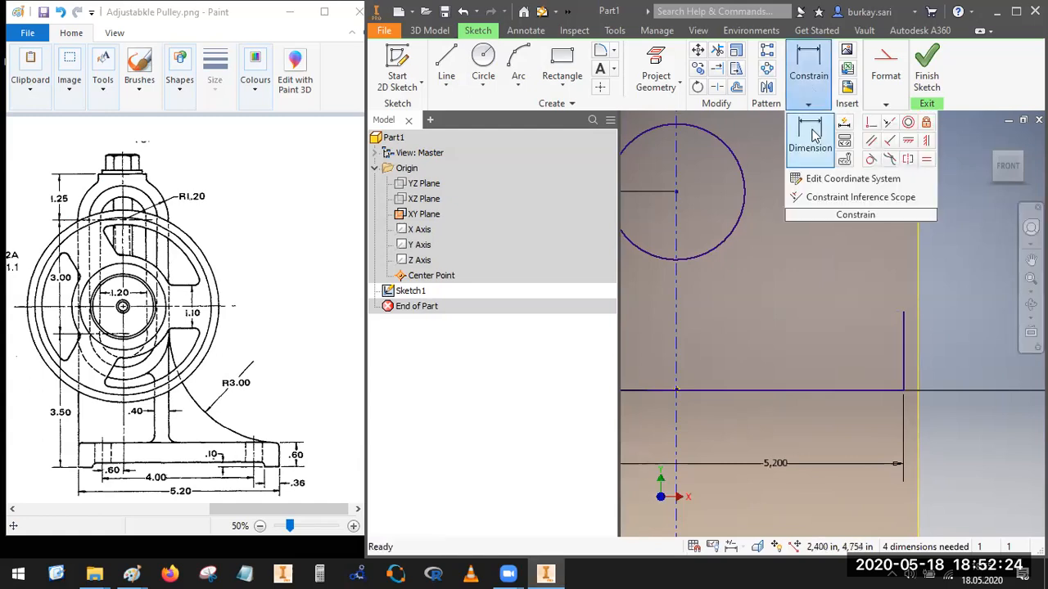
left_click(811, 135)
left_click(909, 361)
left_click(955, 352)
type("0.2")
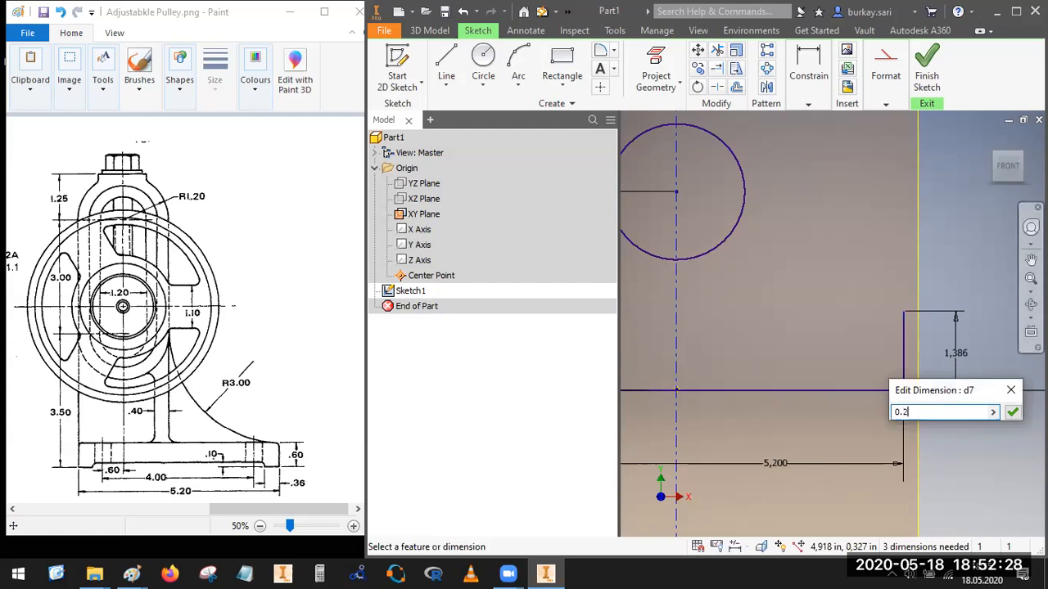
key("Return")
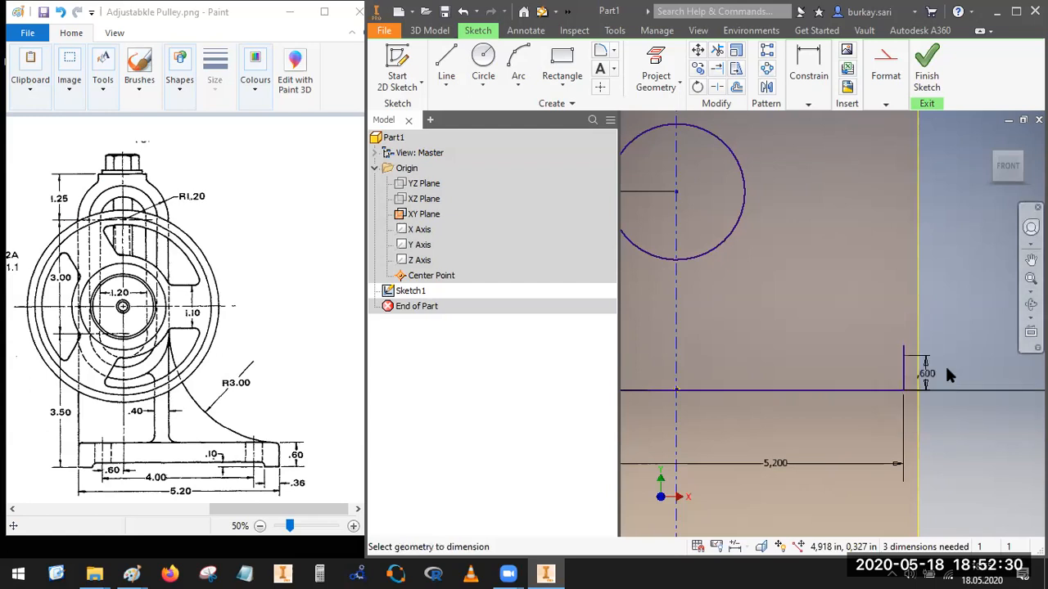
scroll(907, 359, "up", 2)
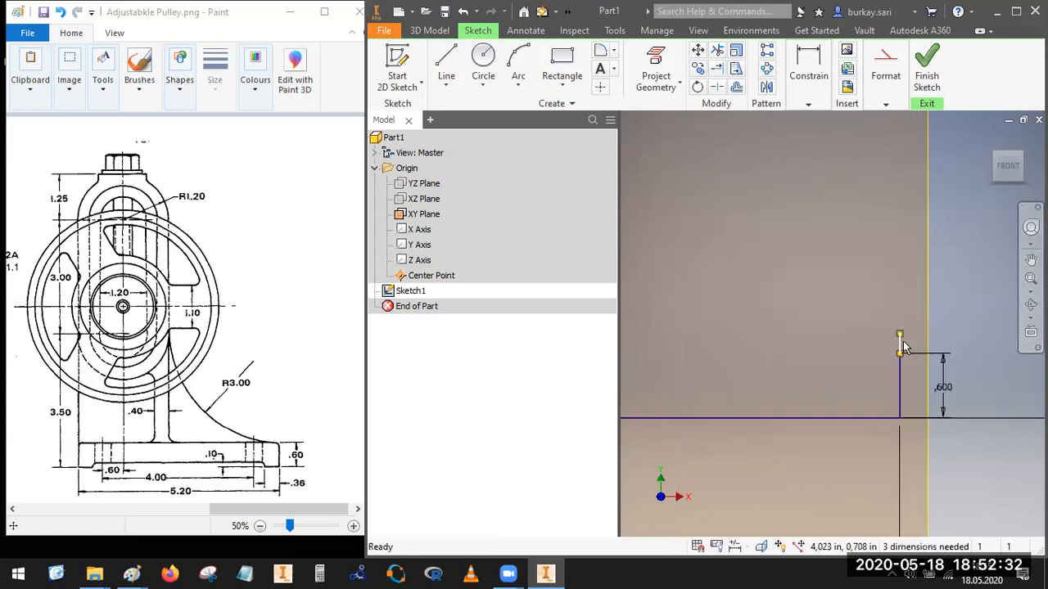
scroll(890, 330, "down", 2)
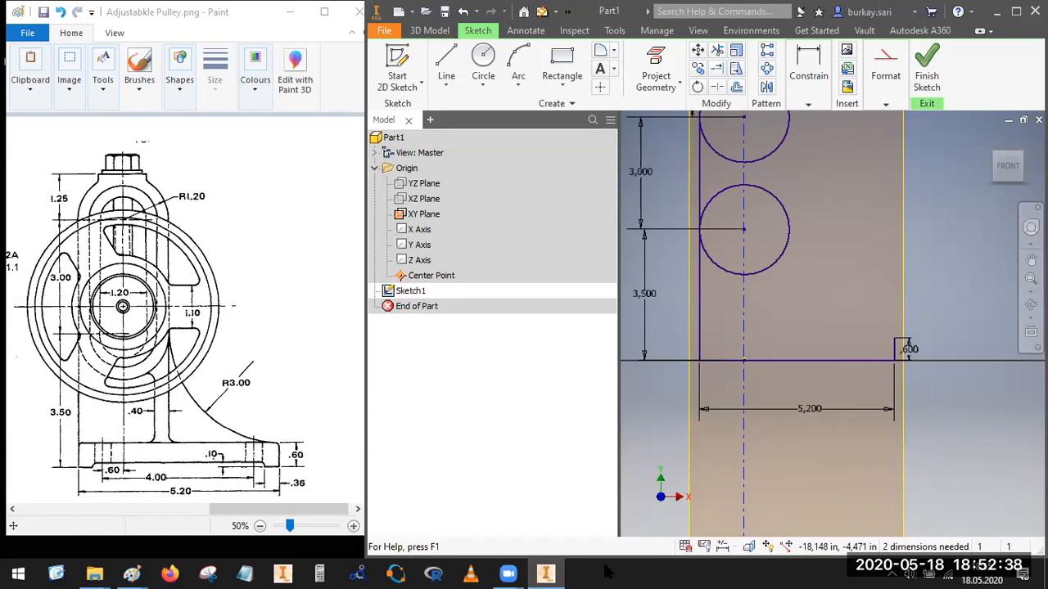
Step: Trace the R3.00 arc and the upright's right edge in red on the pulley drawing
mouse_move(167, 334)
left_mouse_down()
mouse_move(172, 356)
mouse_move(225, 424)
mouse_move(293, 436)
left_mouse_up()
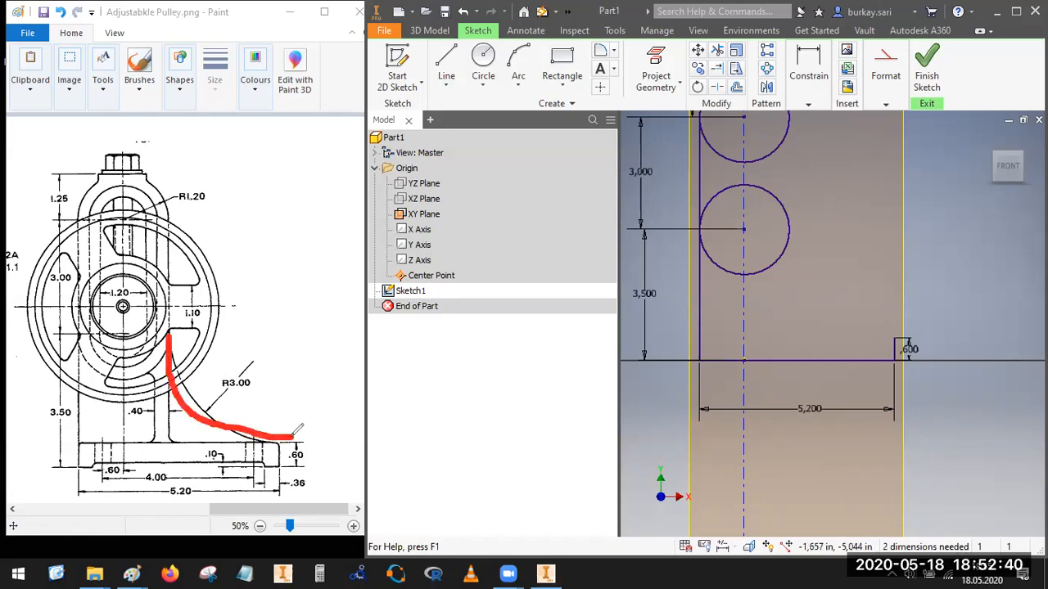
mouse_move(164, 310)
left_mouse_down()
mouse_move(176, 376)
mouse_move(301, 434)
left_mouse_up()
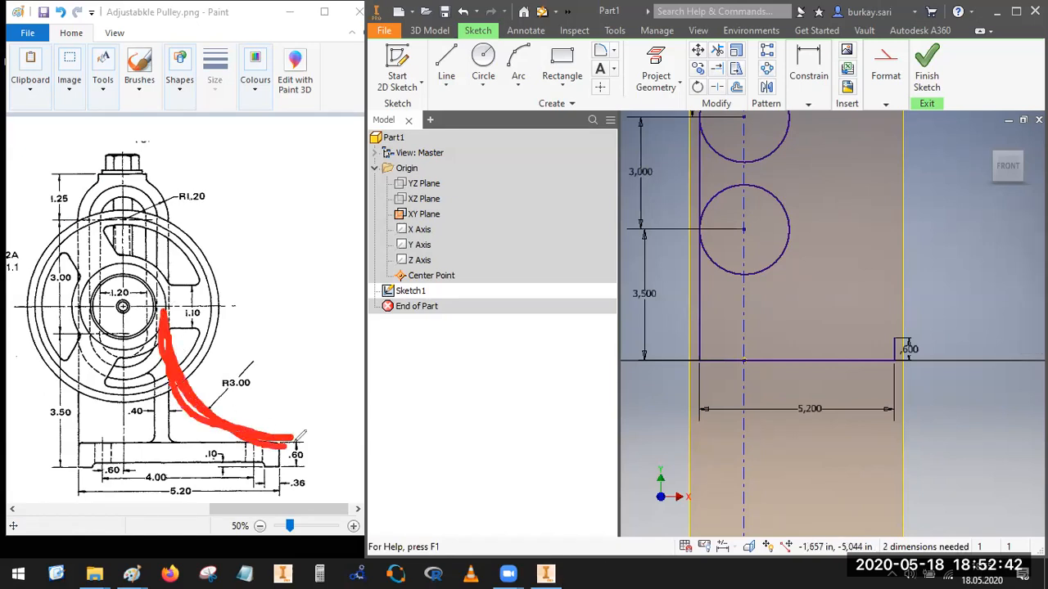
left_click_drag(225, 422, 179, 329)
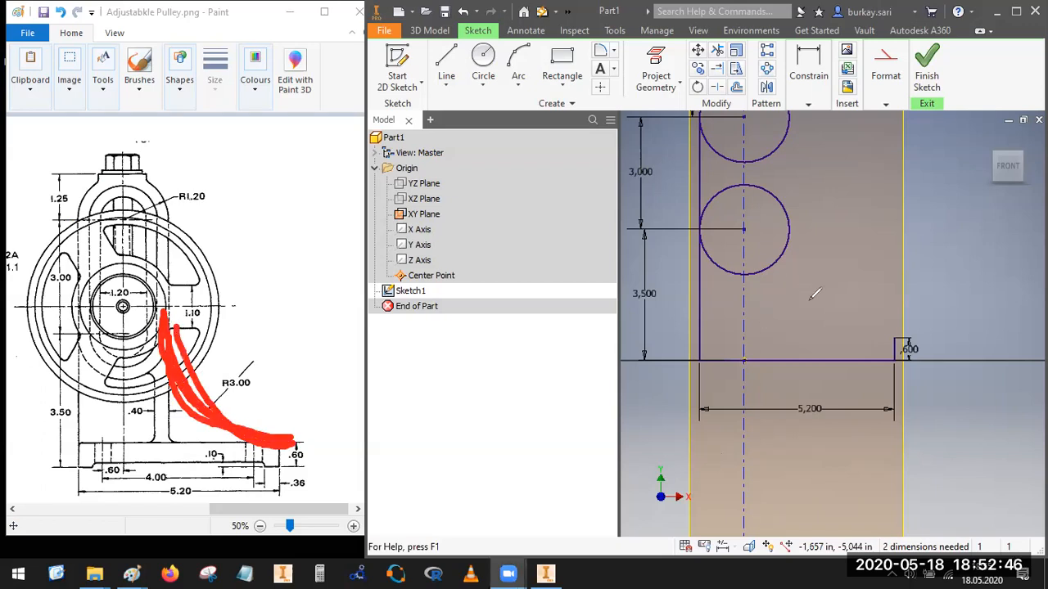
left_click_drag(168, 214, 173, 387)
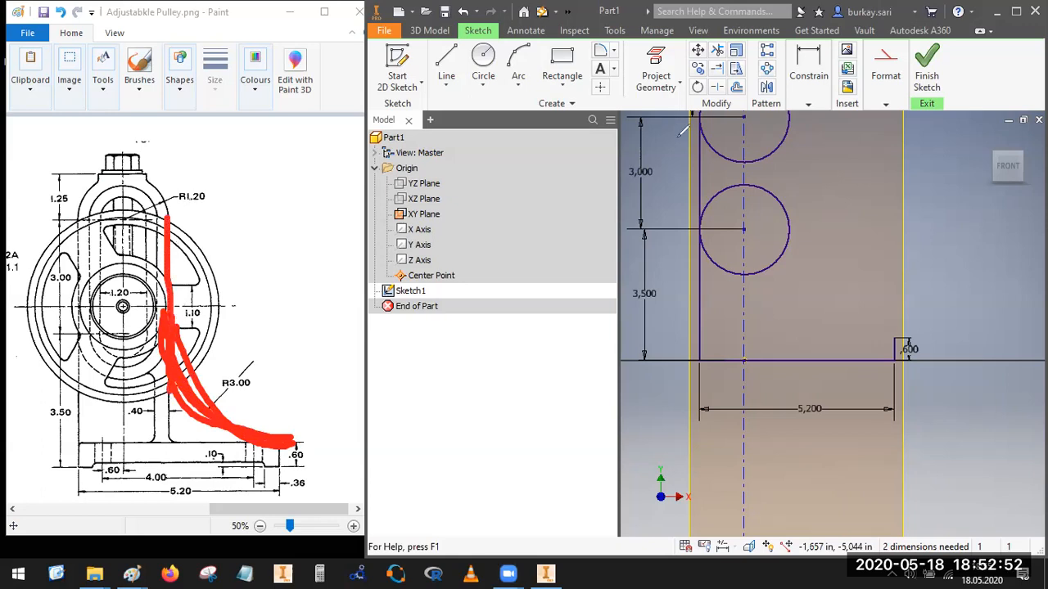
Step: Draw a circle about 6.4 in across to the right of the frame and constrain it coincident with the 0.6 in line's top endpoint
left_click(482, 59)
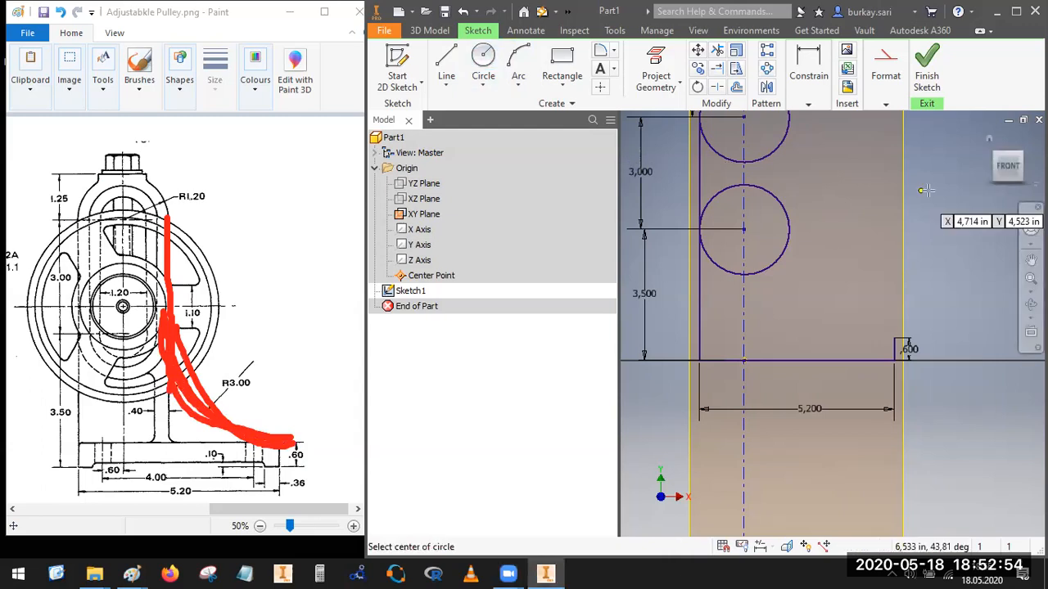
left_click(925, 190)
key("Escape")
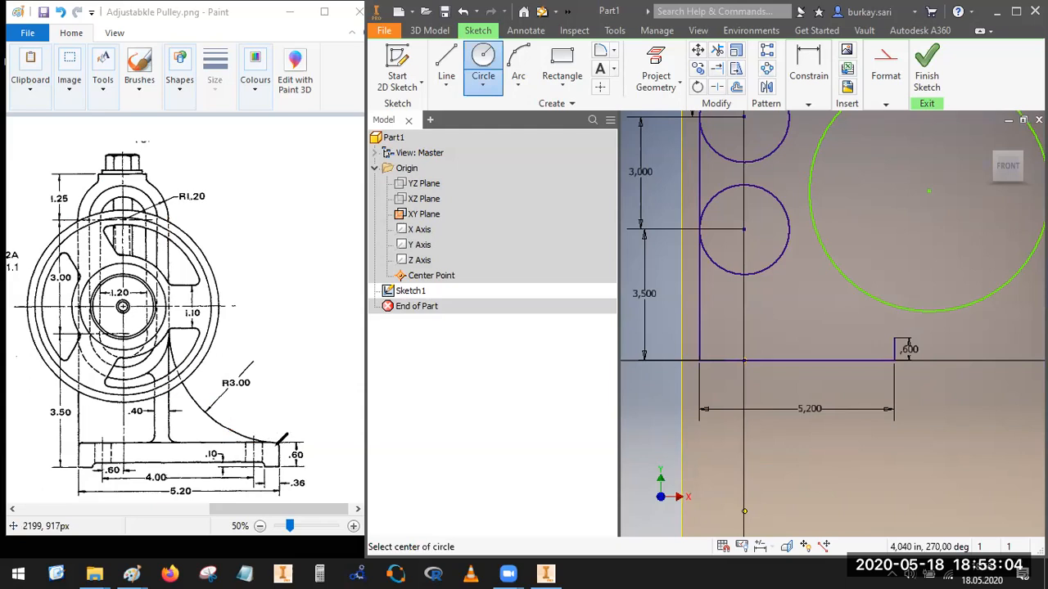
left_click(807, 104)
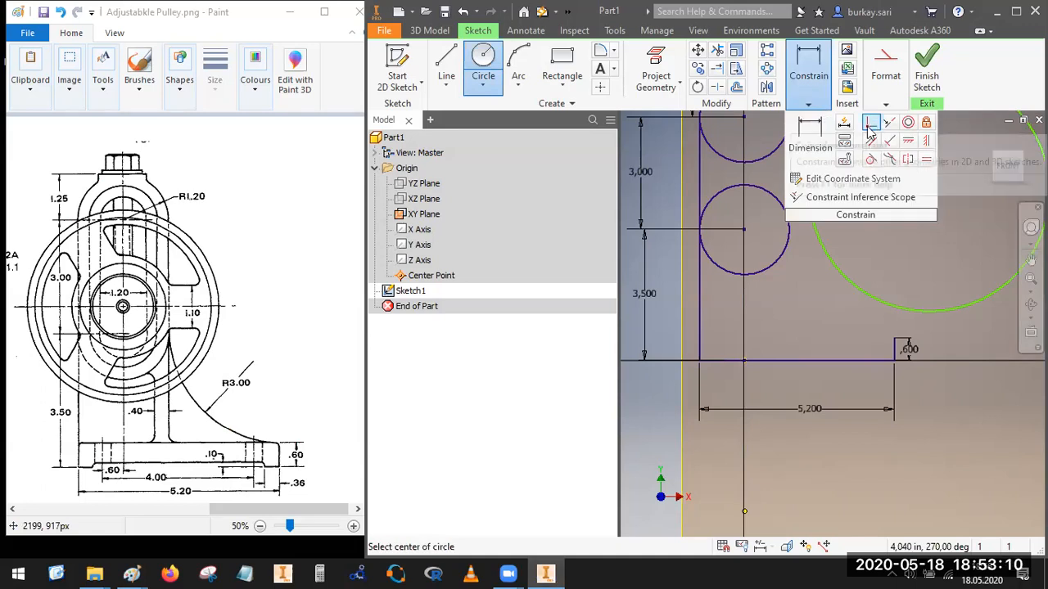
left_click(871, 123)
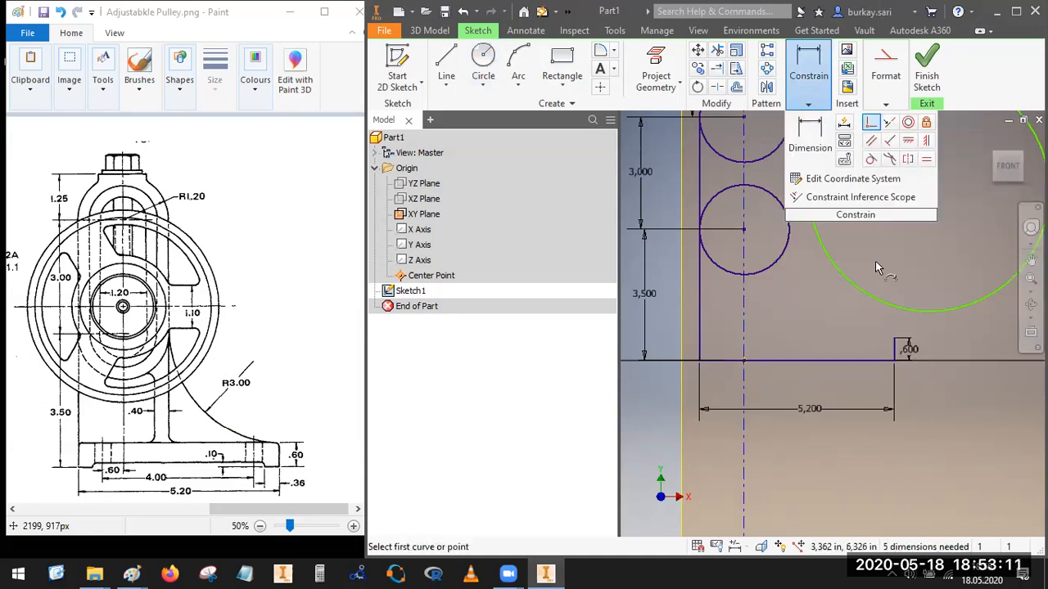
left_click(915, 316)
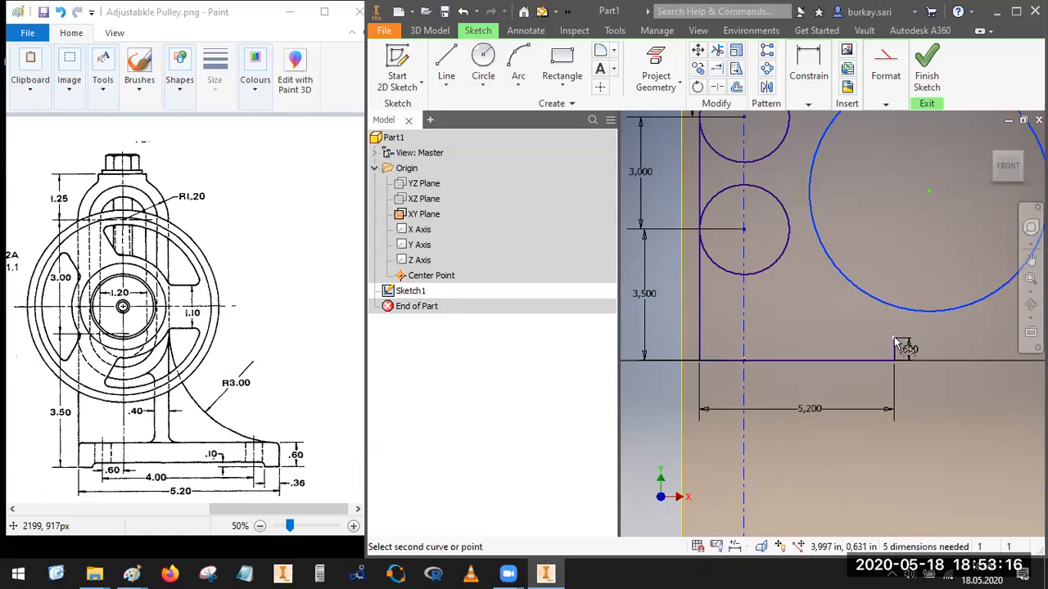
left_click(894, 337)
key("Escape")
Step: Draw a vertical line between the two small circles and the large circle, from below the lower circle to above the upper one
left_click(446, 59)
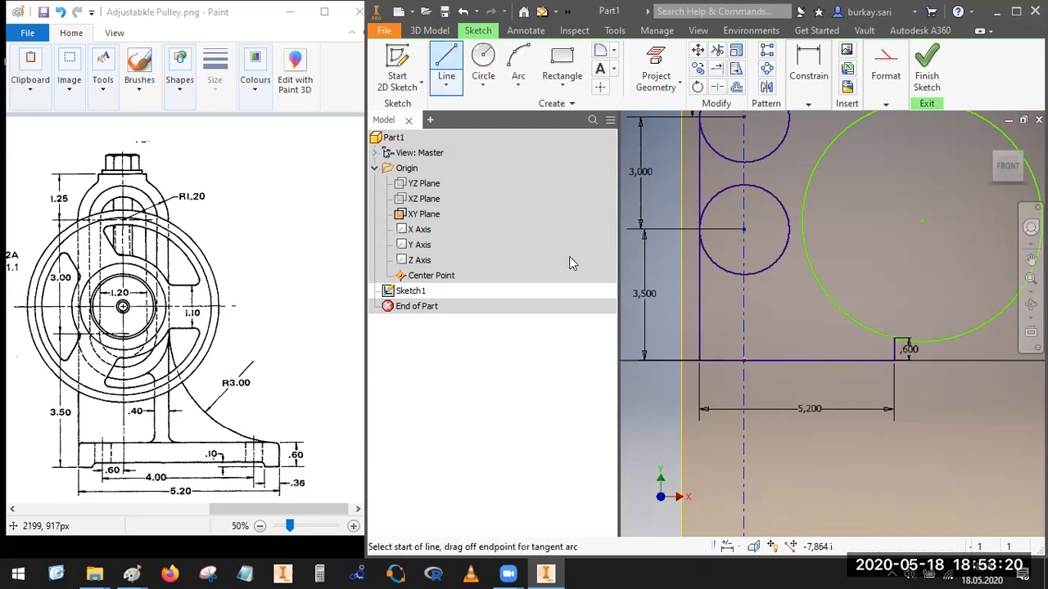
scroll(778, 348, "up", 1)
scroll(775, 360, "up", 3)
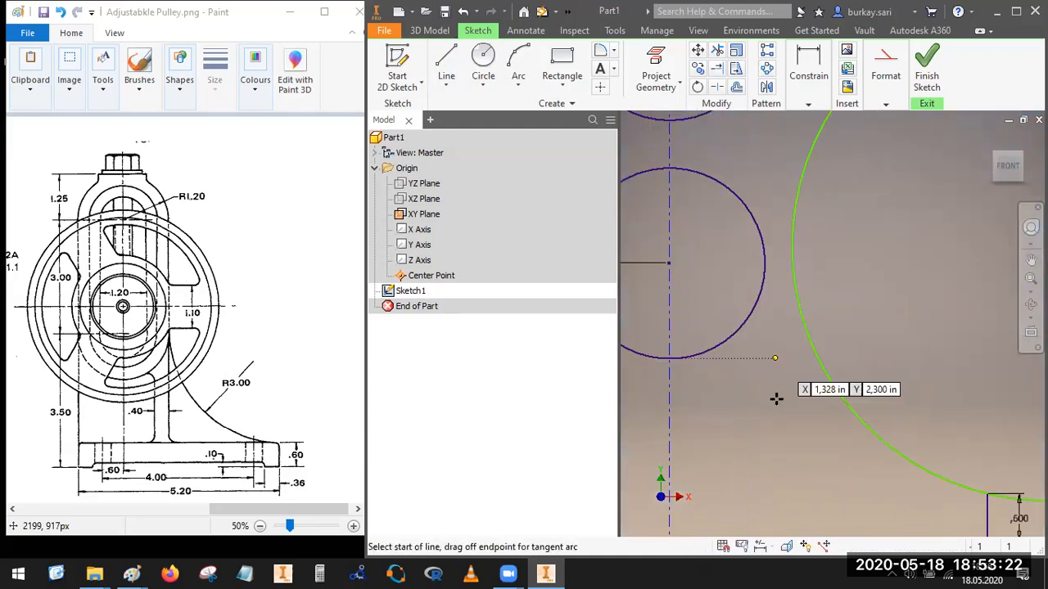
left_click(777, 396)
scroll(782, 377, "down", 4)
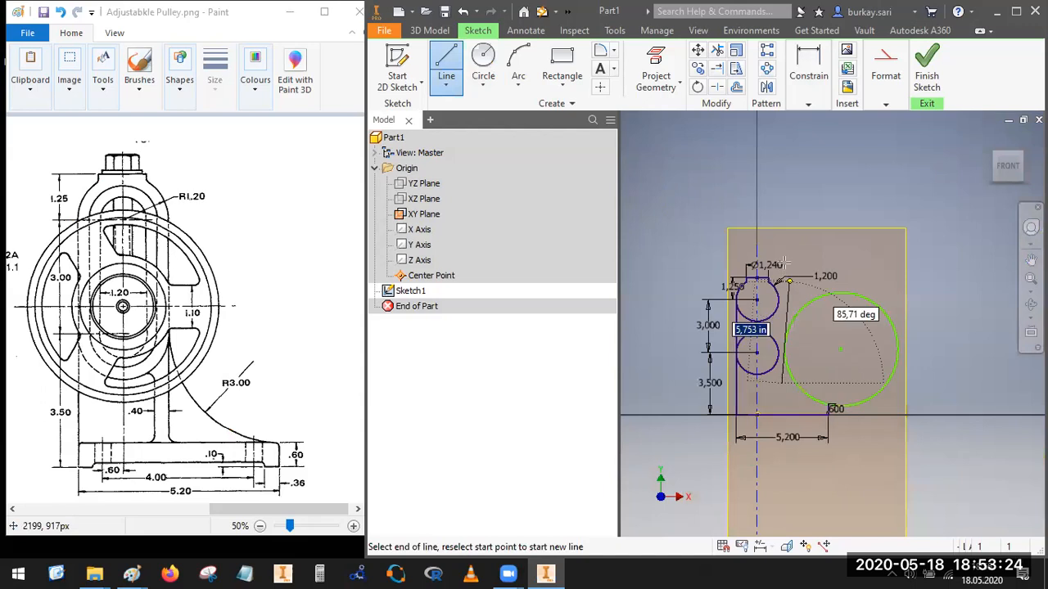
left_click(781, 262)
key("Escape")
Step: Constrain the new vertical line tangent to the right side of the upper 1.2 in radius arc
scroll(796, 327, "up", 4)
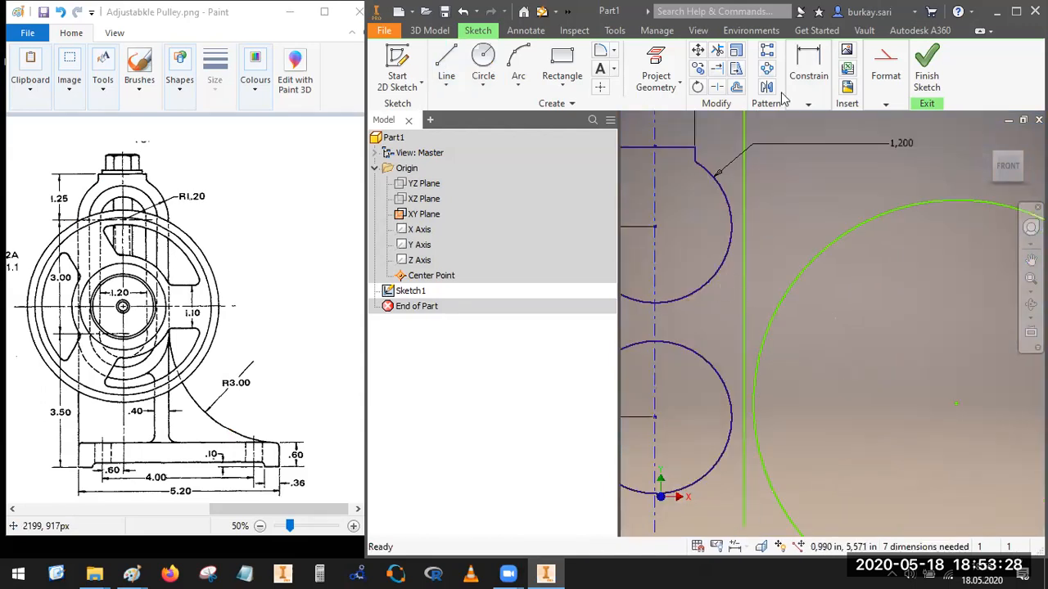
left_click(808, 104)
left_click(871, 160)
left_click(743, 265)
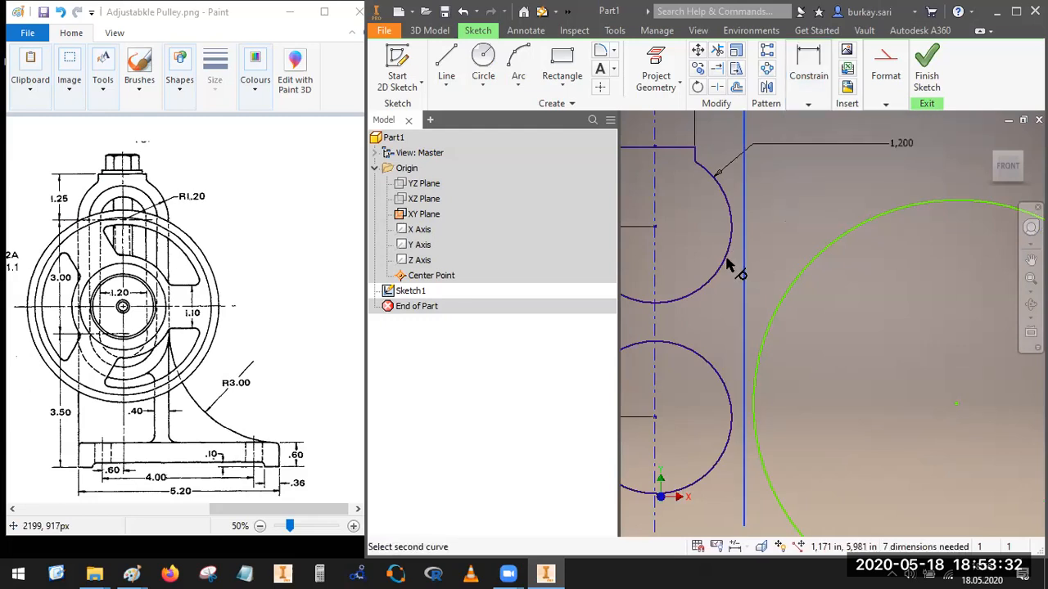
left_click(736, 263)
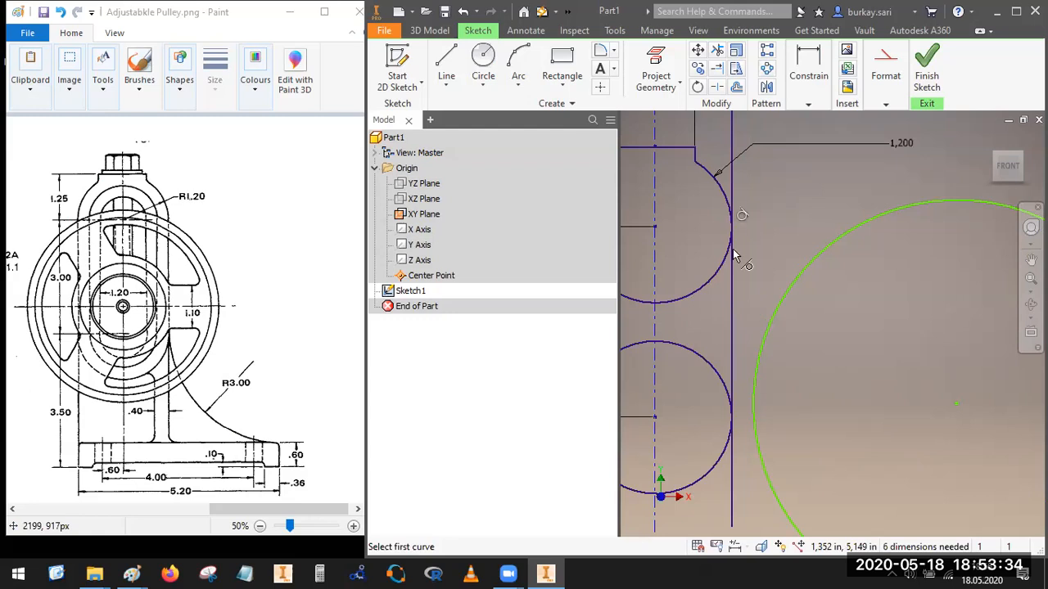
Step: Trim the right vertical line above the upper circle's tangent point and below the lower circle's tangent point
scroll(741, 271, "down", 3)
left_click(716, 51)
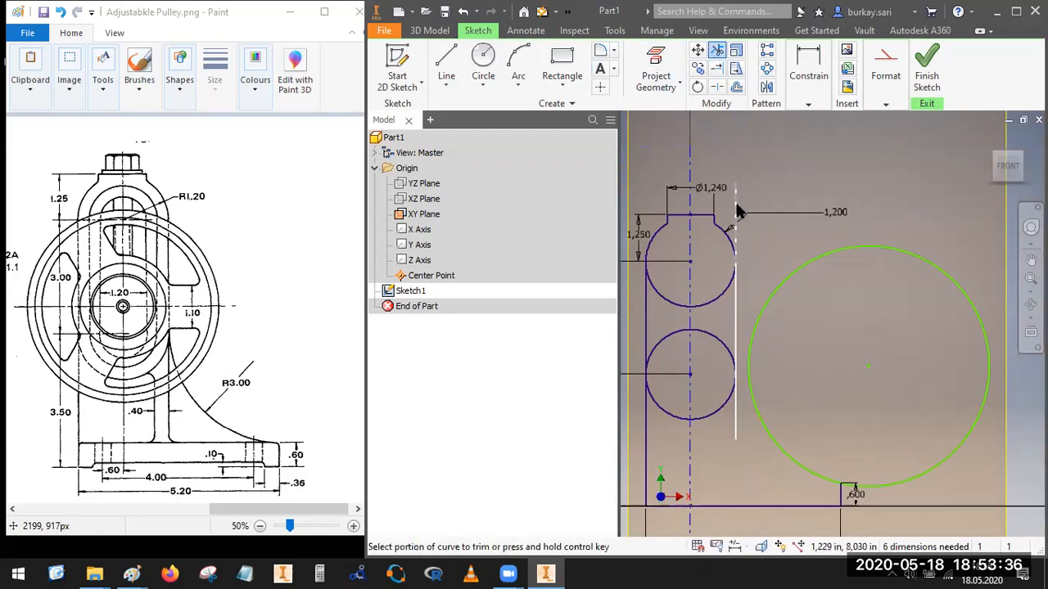
left_click(738, 434)
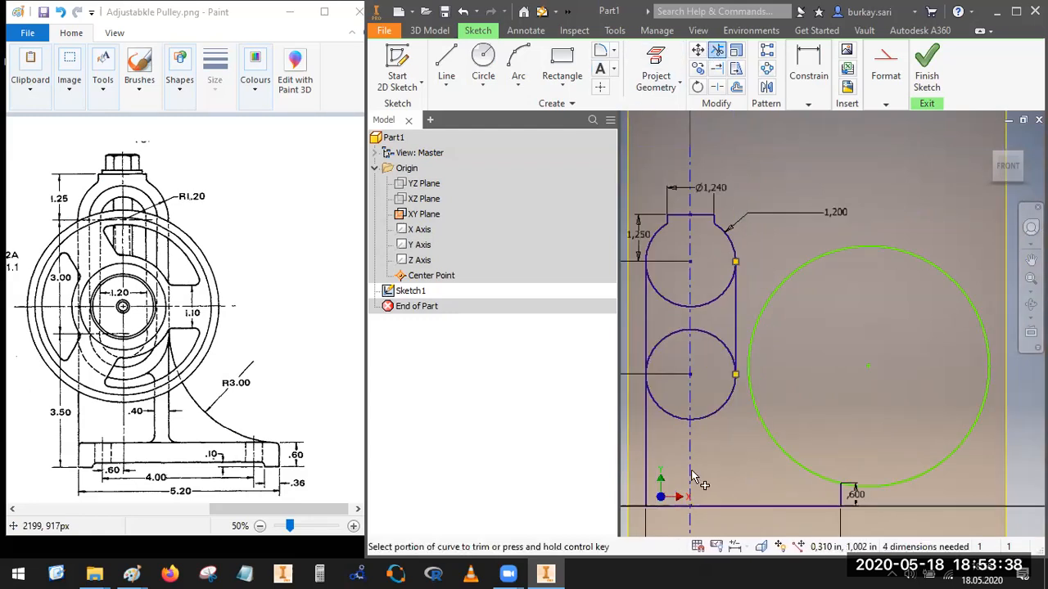
key("Escape")
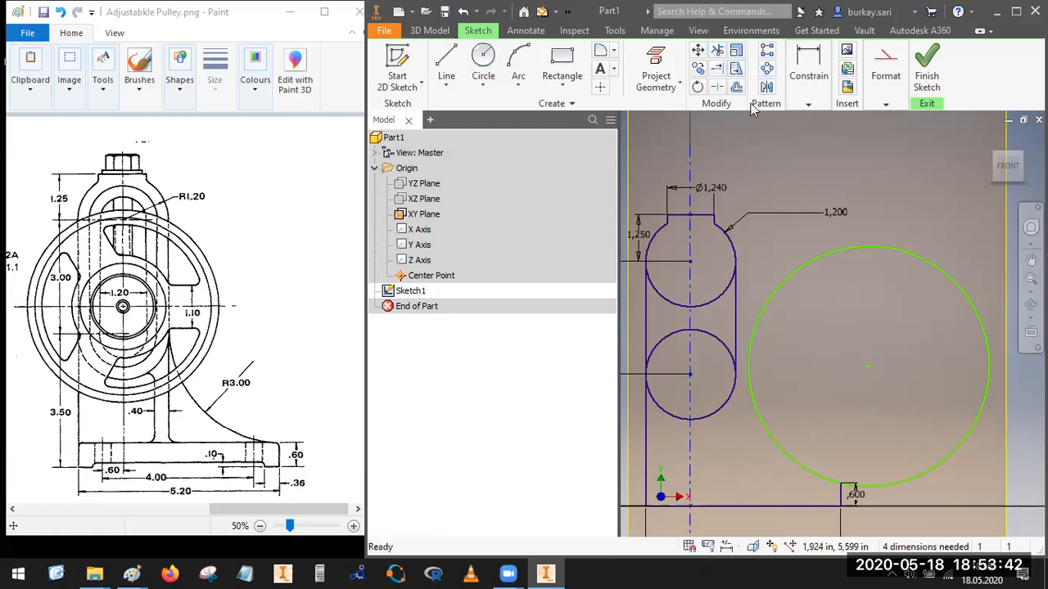
Step: Constrain the large circle tangent to the vertical line on the right side of the frame
left_click(807, 105)
left_click(869, 159)
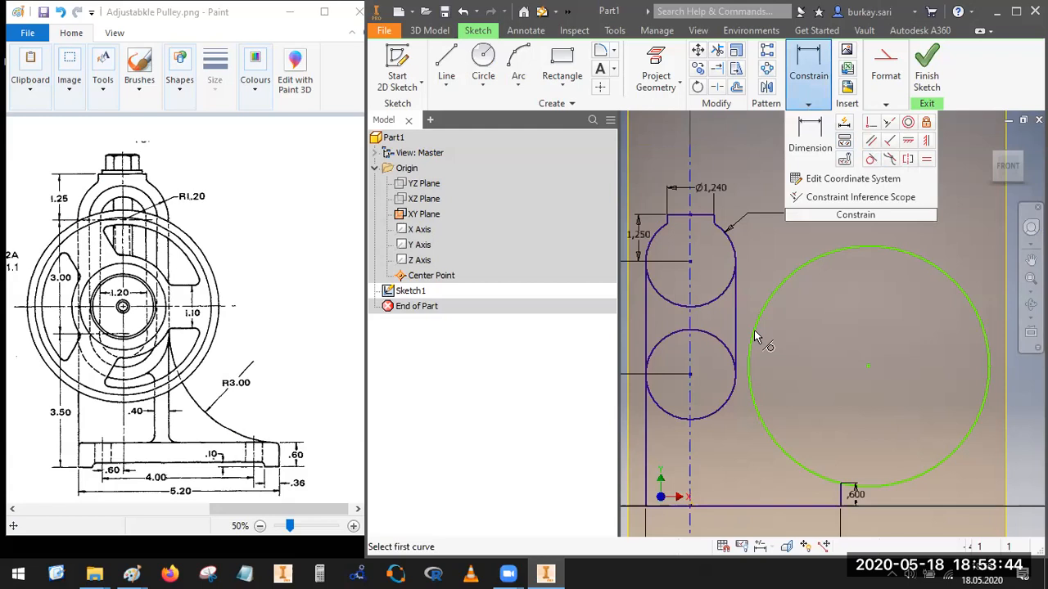
left_click(750, 358)
left_click(738, 357)
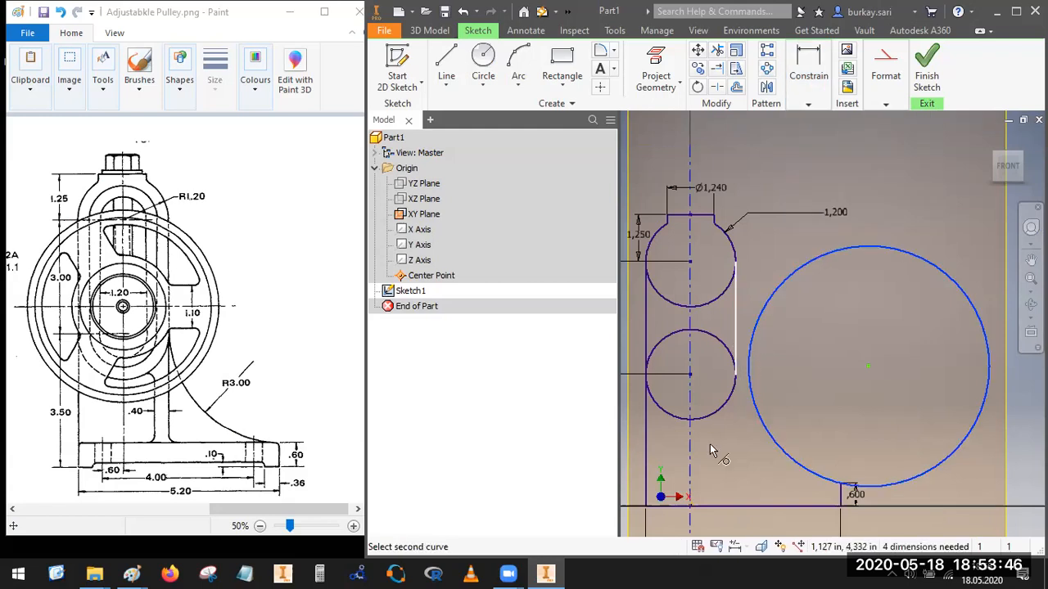
left_click(807, 105)
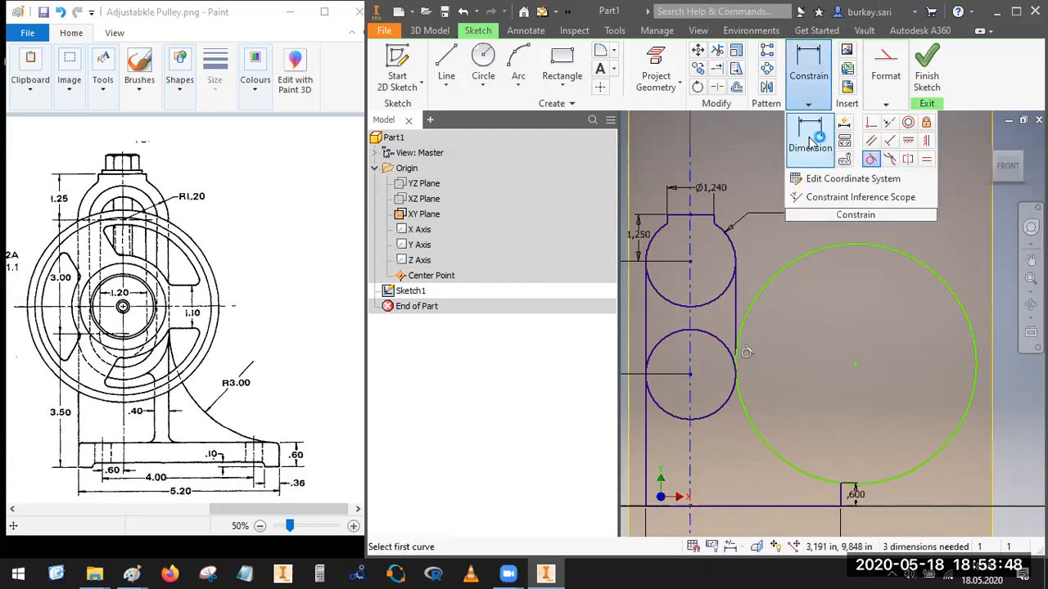
left_click(810, 138)
left_click(780, 471)
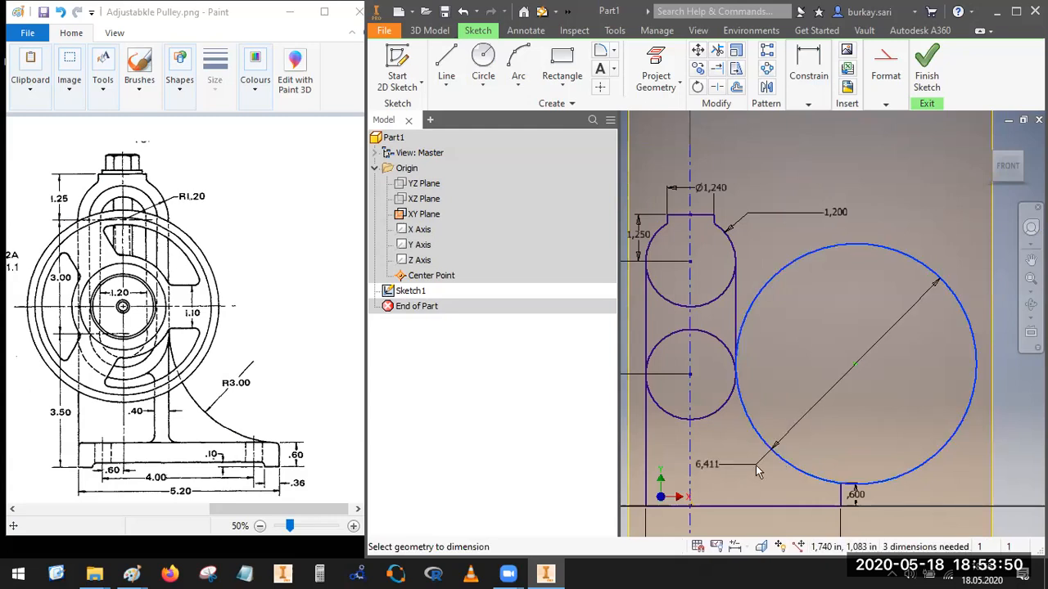
right_click(755, 465)
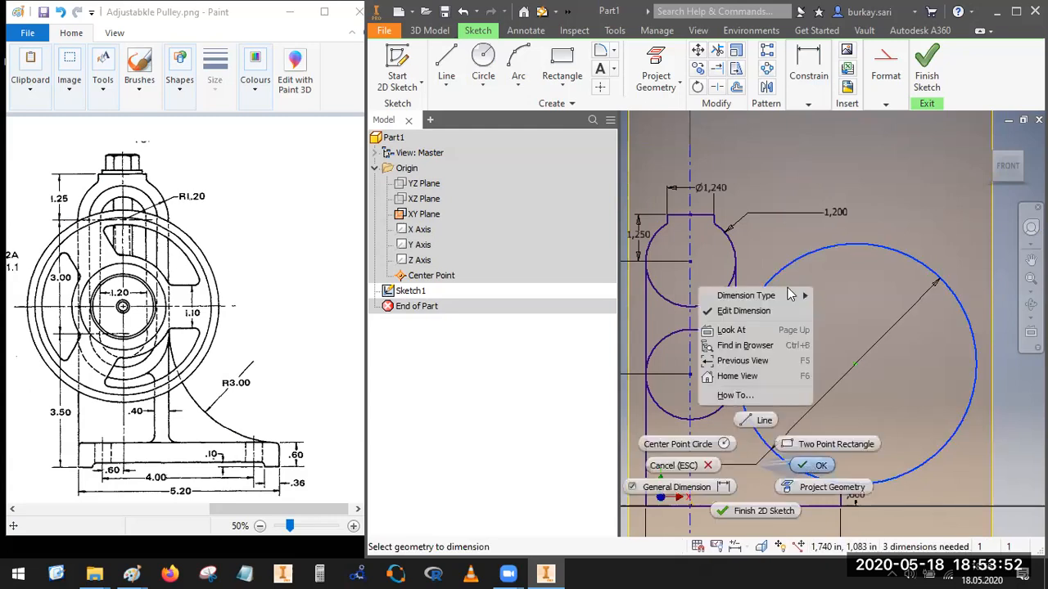
left_click(777, 312)
key("Escape")
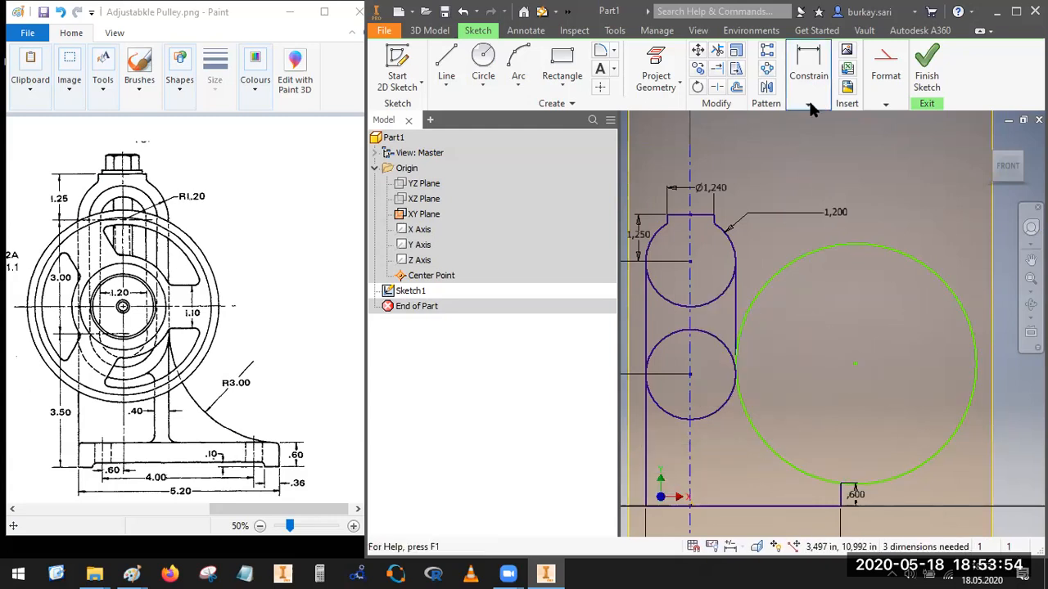
Step: Dimension the large circle with a radius dimension and set it to 3 in
left_click(808, 105)
left_click(780, 459)
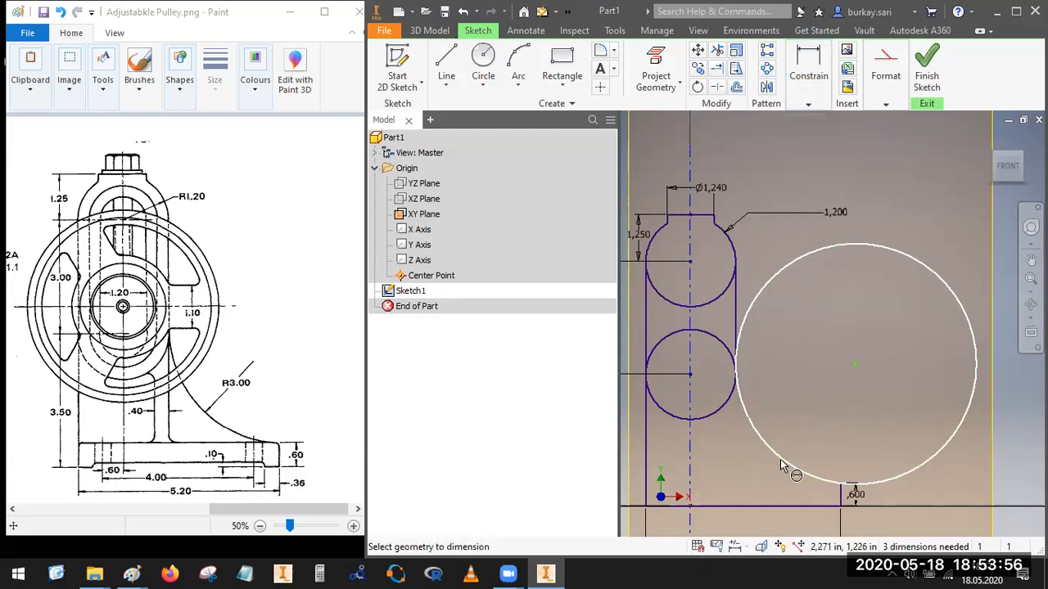
right_click(787, 428)
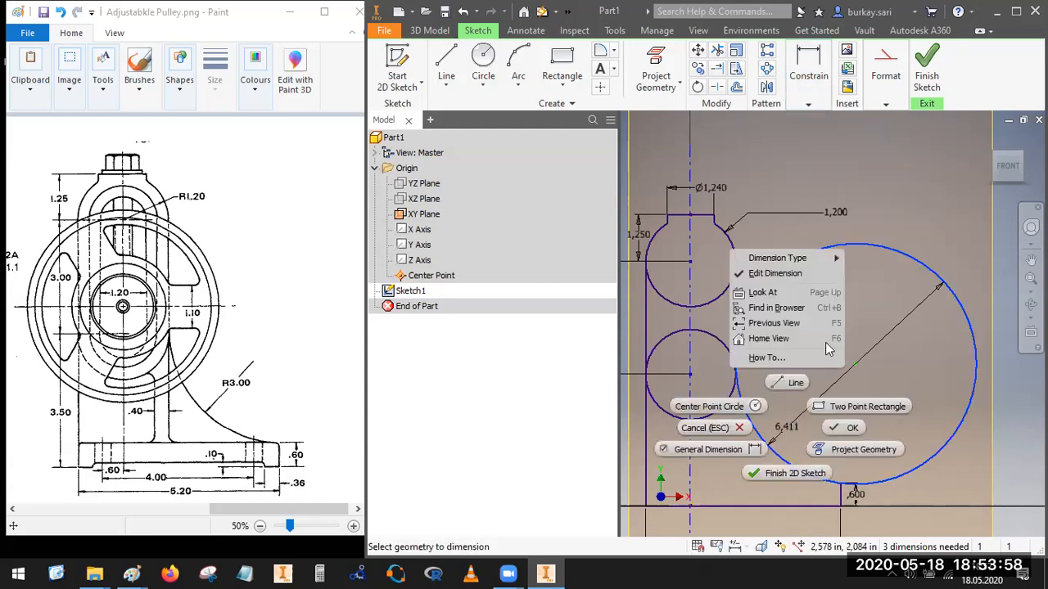
mouse_move(816, 258)
left_click(871, 258)
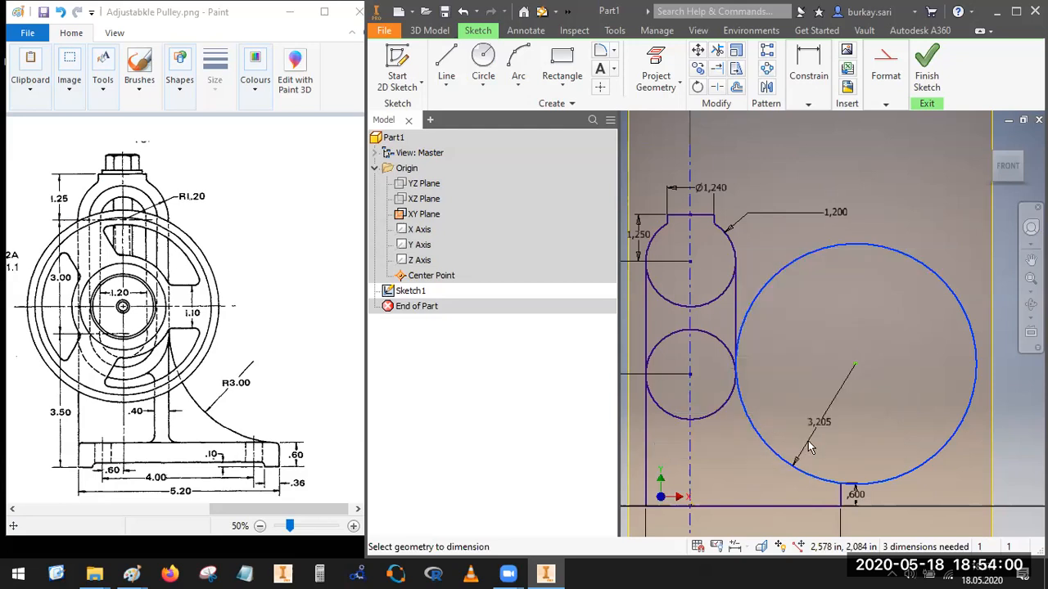
left_click(806, 439)
type("3")
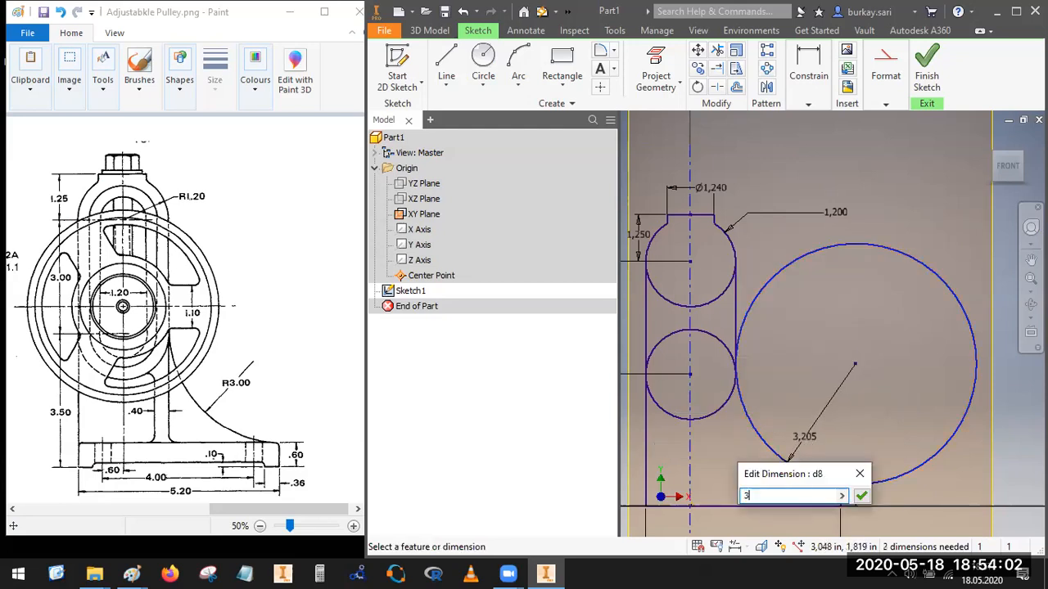
key("Return")
Step: Trim the large circle down to the concave arc between the vertical line and the base's upper corner
scroll(774, 365, "down", 3)
scroll(727, 121, "up", 5)
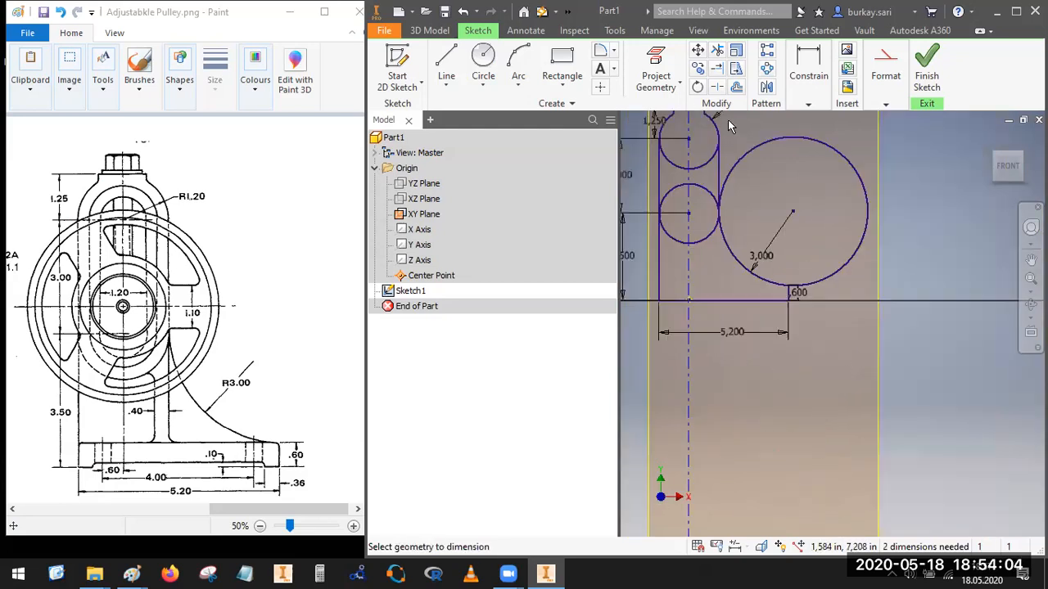
left_click(717, 50)
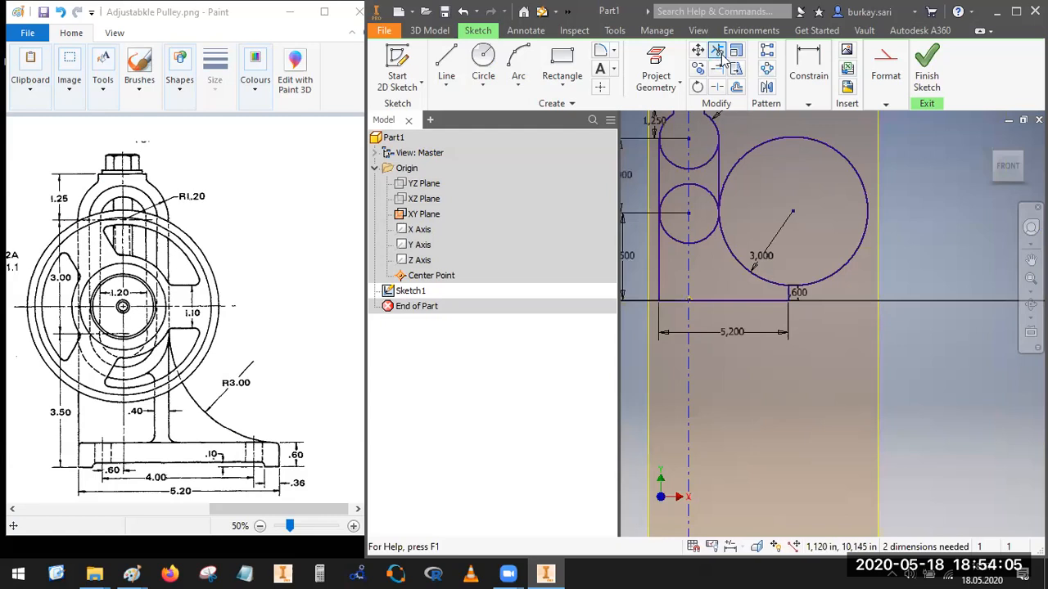
left_click(803, 137)
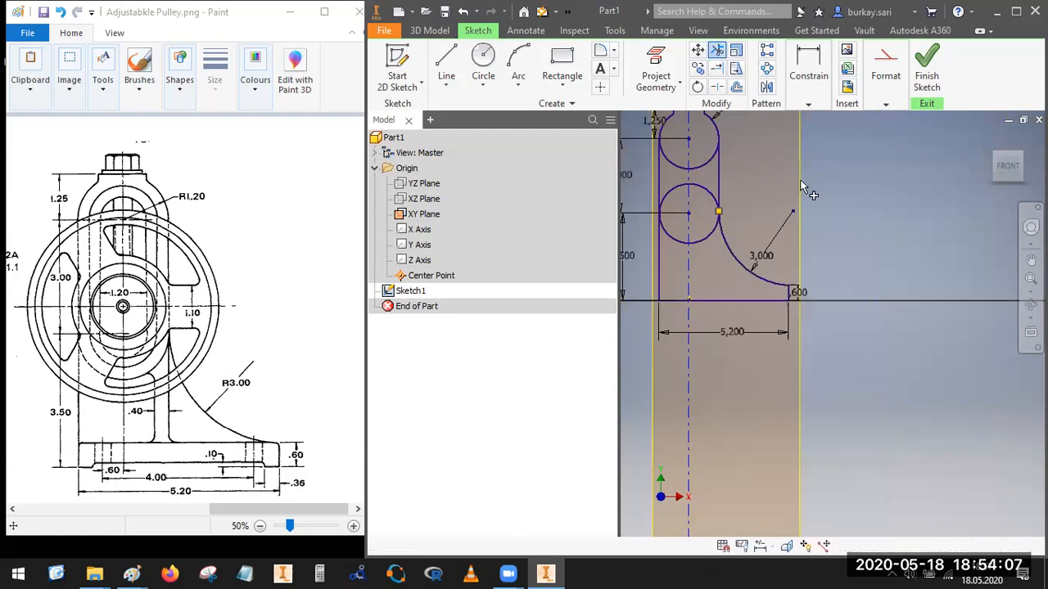
Step: Trim the upper half of the lower small circle and the lower half of the upper small circle
left_click(708, 197)
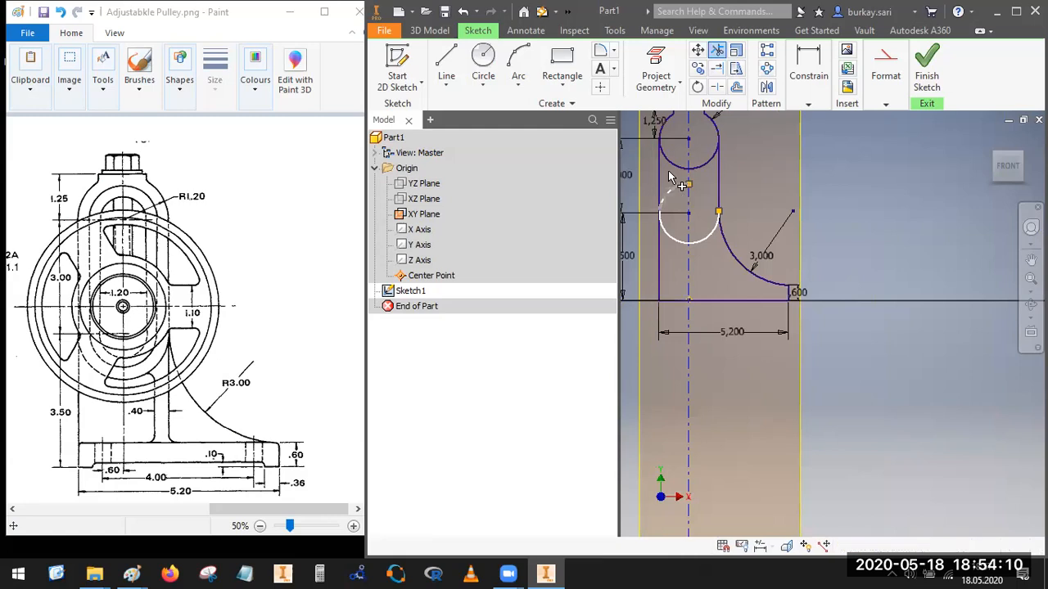
left_click(669, 178)
left_click(707, 165)
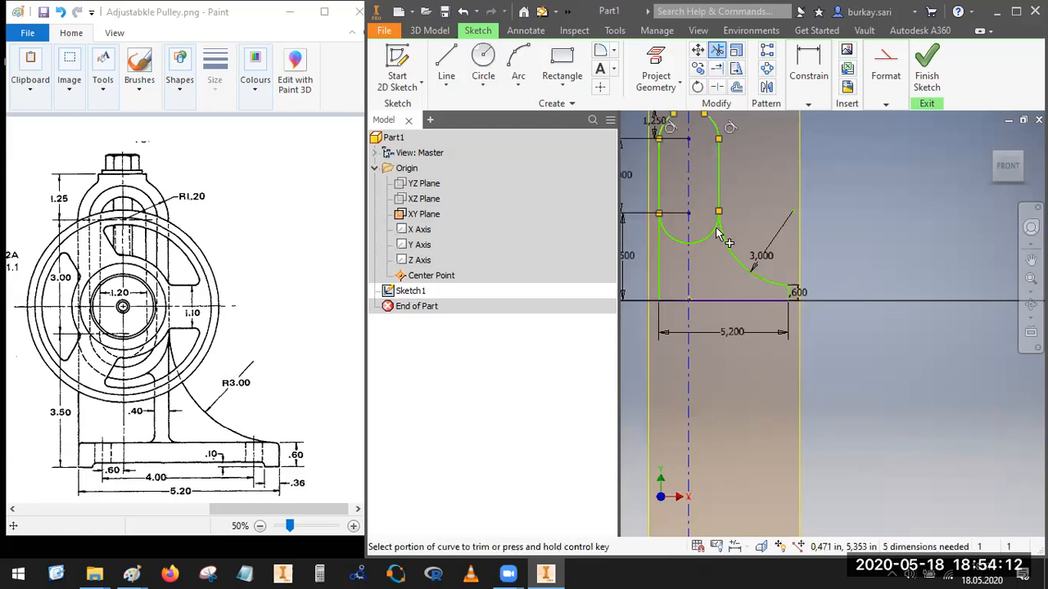
key("Escape")
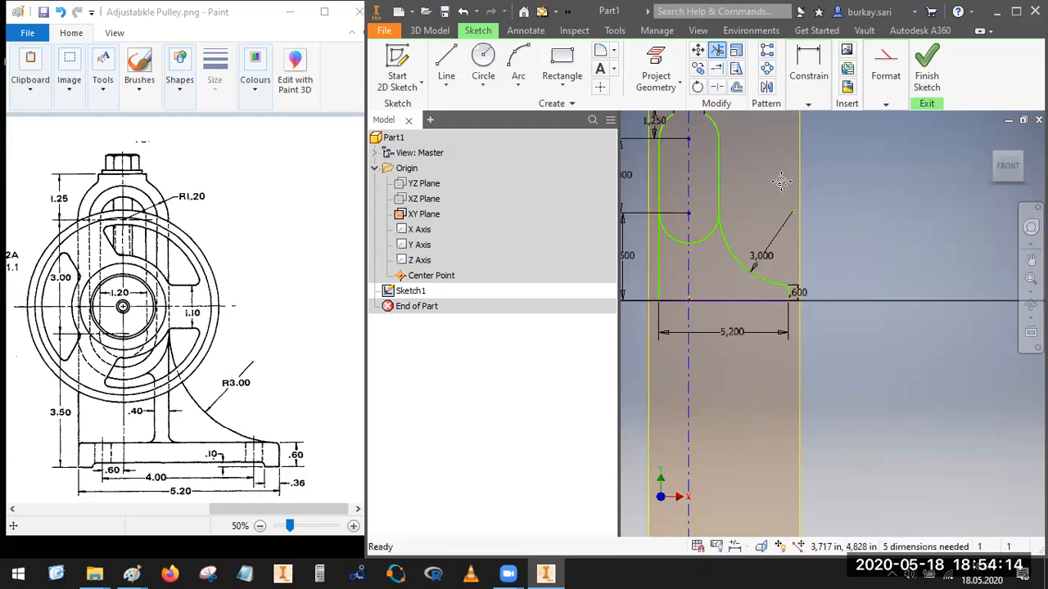
Step: Add a 1.2 in radius dimension to the upper-right arc of the frame profile
middle_click_drag(782, 182, 789, 284)
left_click(807, 102)
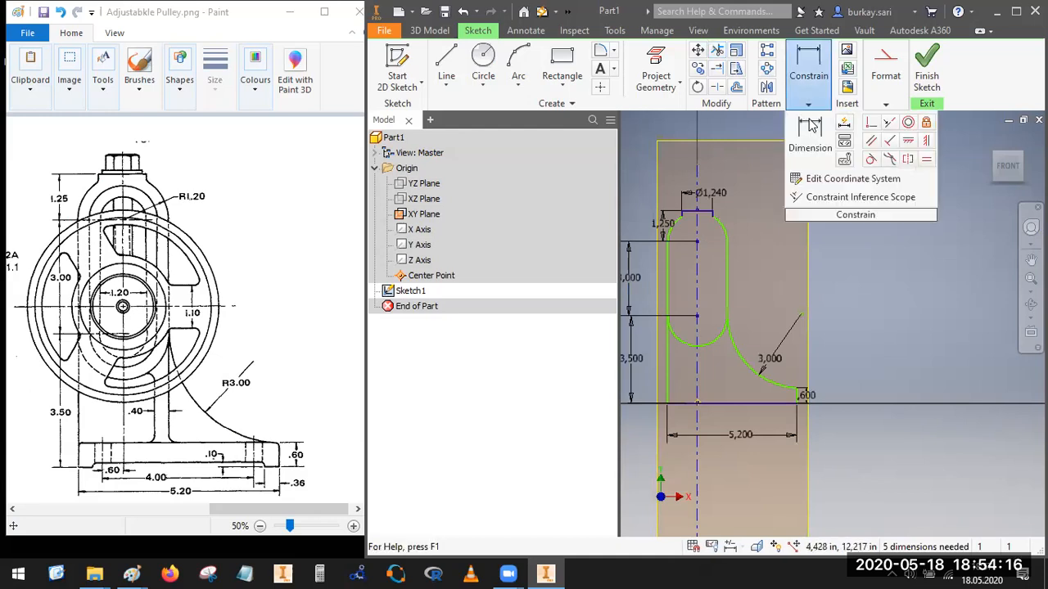
left_click(804, 151)
left_click(728, 230)
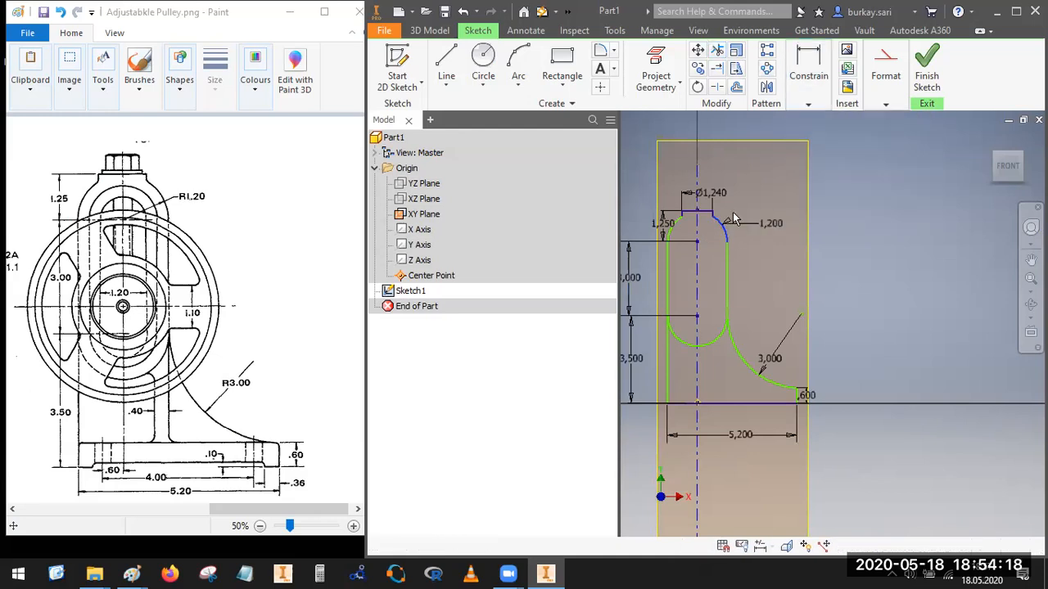
scroll(736, 208, "up", 3)
left_click(736, 209)
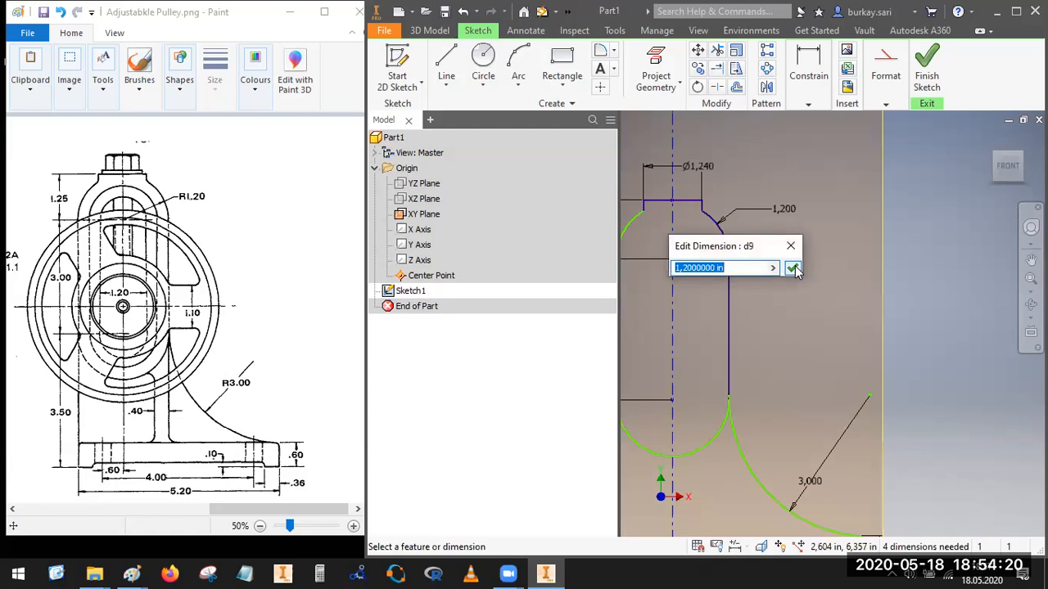
left_click(793, 268)
Step: Apply equal constraints to give the upper-left arc and the lower arc the same radius as the upper-right arc
scroll(724, 238, "down", 2)
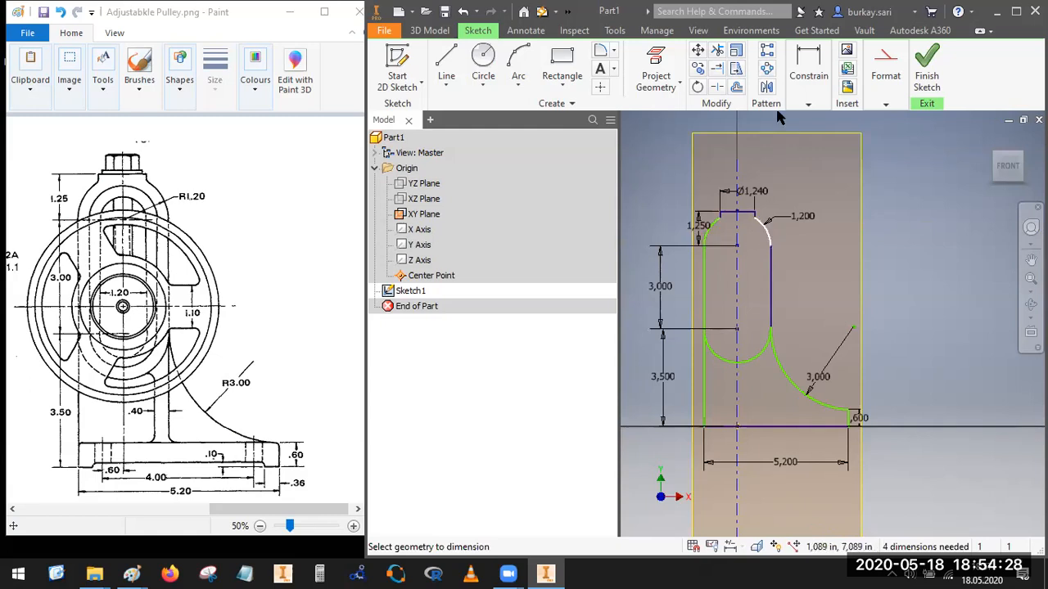
left_click(808, 104)
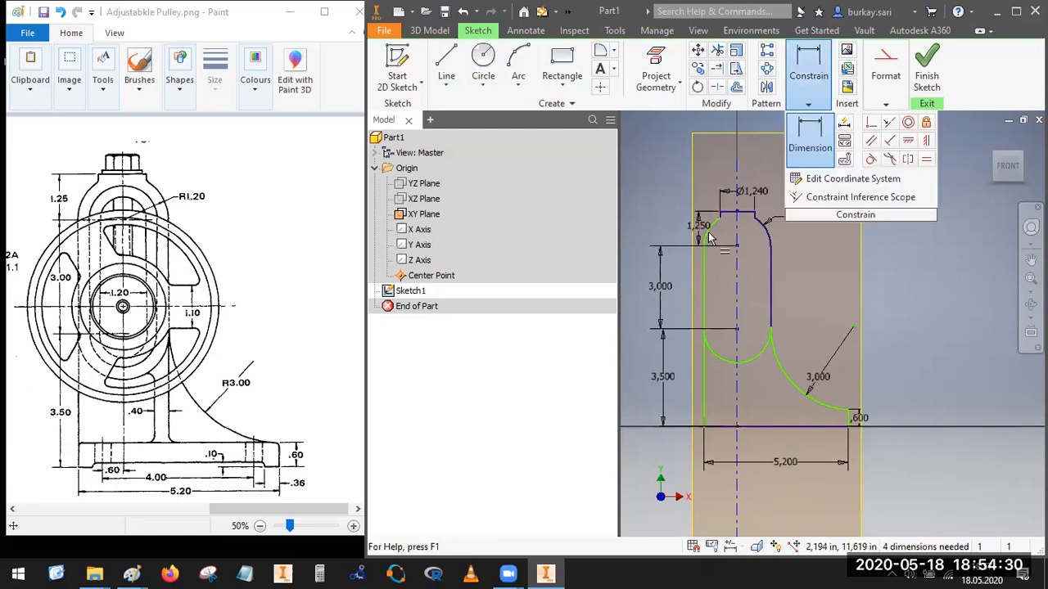
key("=")
left_click(766, 233)
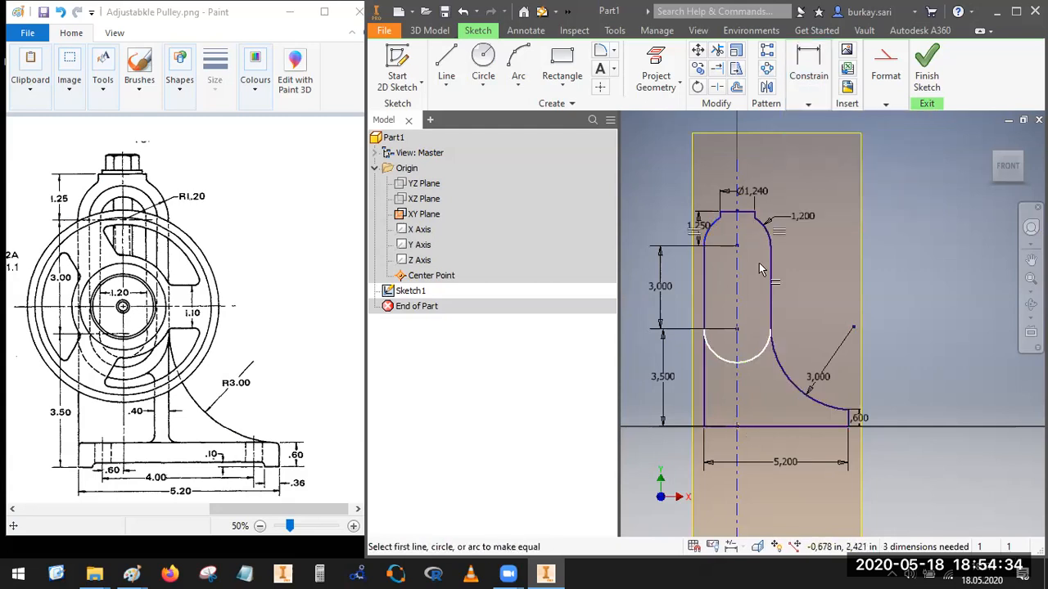
key("Escape")
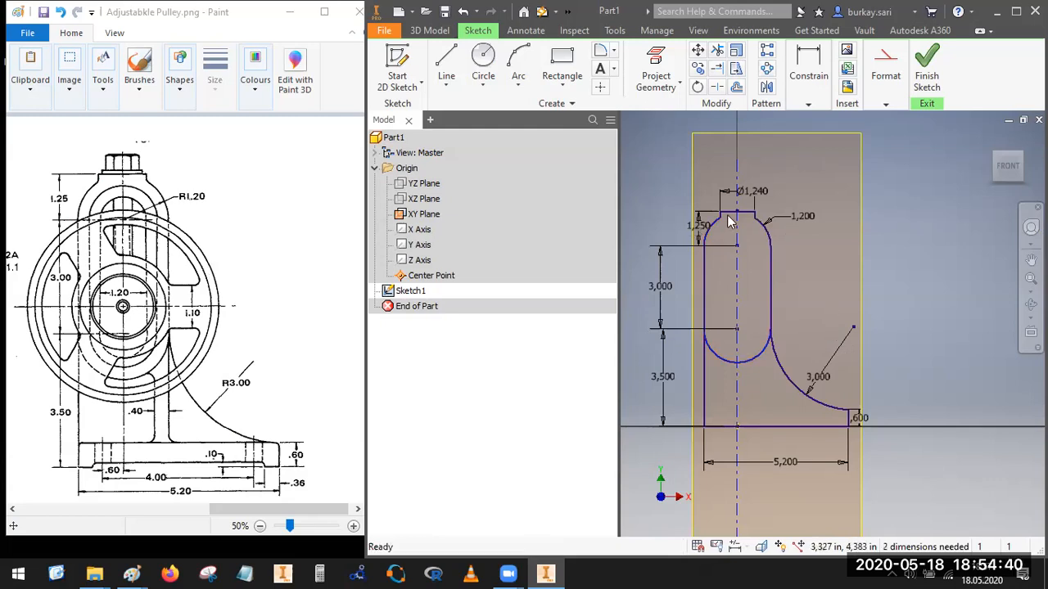
Step: Draw a circle at the centre of the upper arc and of the lower arc, and make the two circles equal
left_click(496, 51)
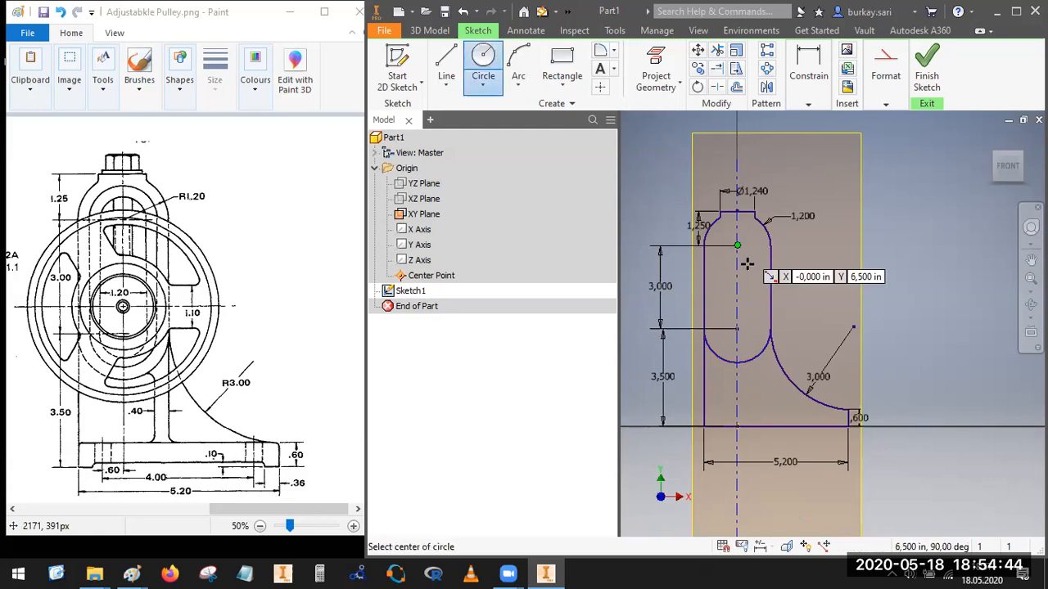
left_click(747, 263)
key("Return")
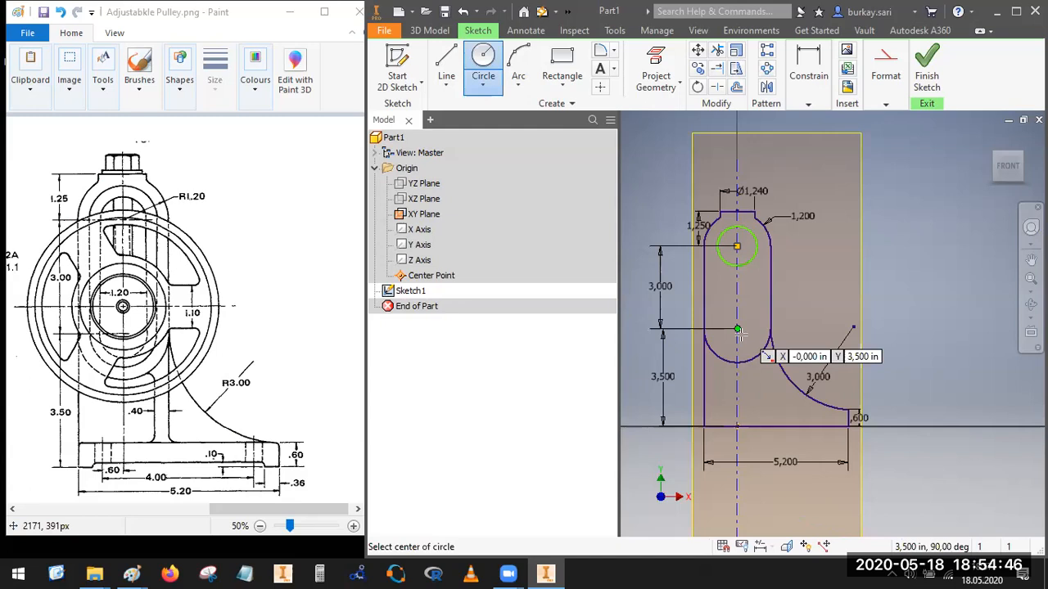
left_click(738, 329)
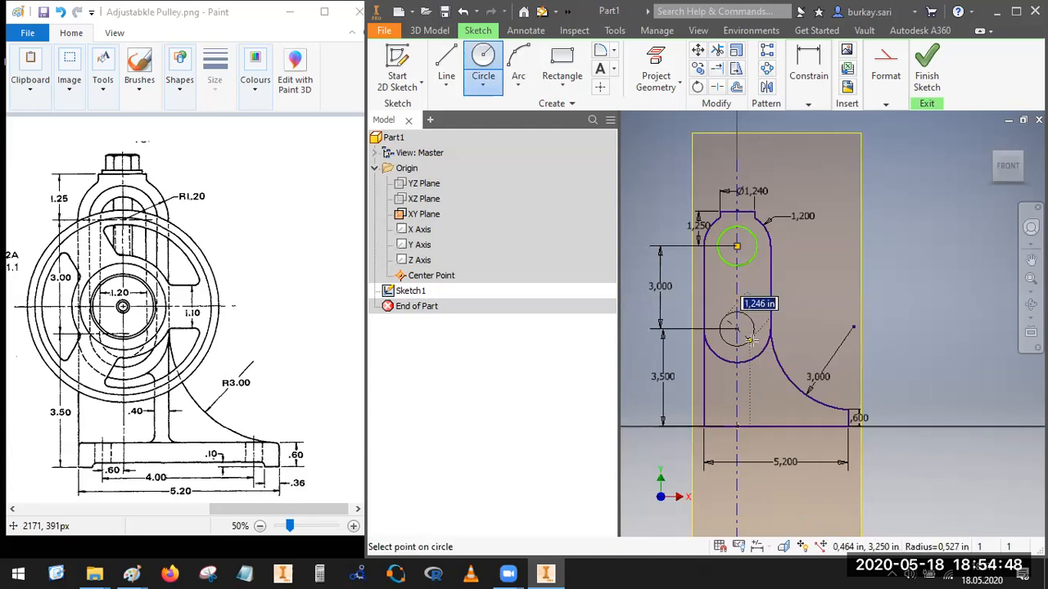
key("Return")
left_click(808, 104)
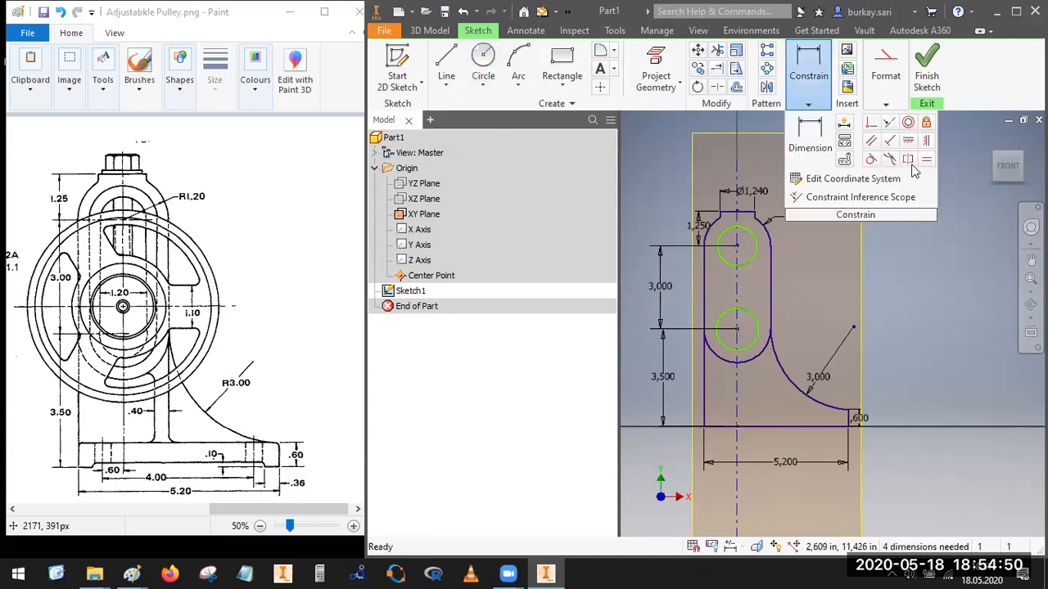
left_click(757, 324)
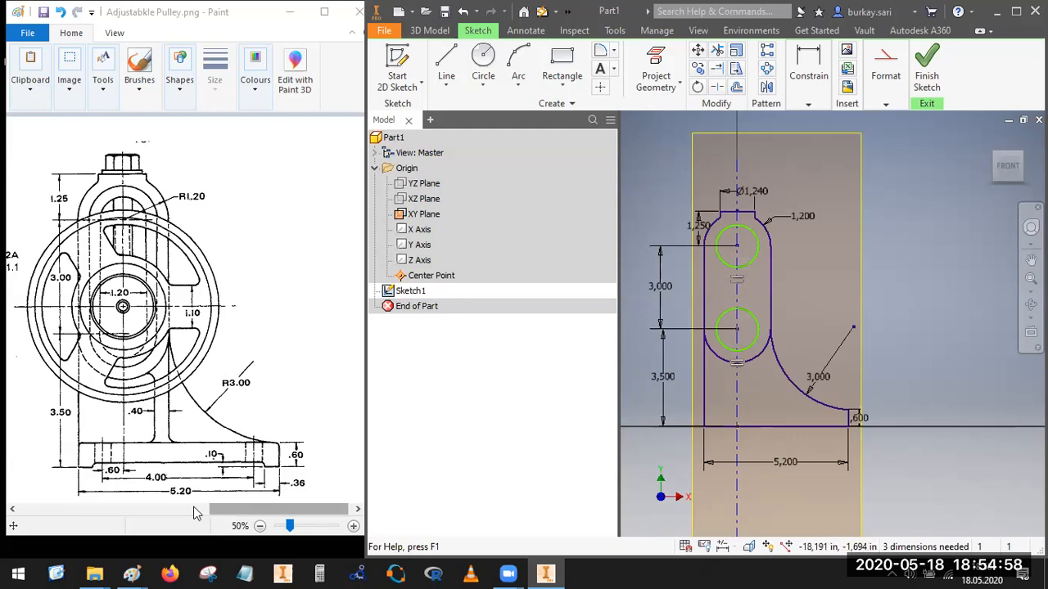
Step: Examine the sectional front view and the side view in the Paint drawing for the frame's slot dimensions
left_click(131, 505)
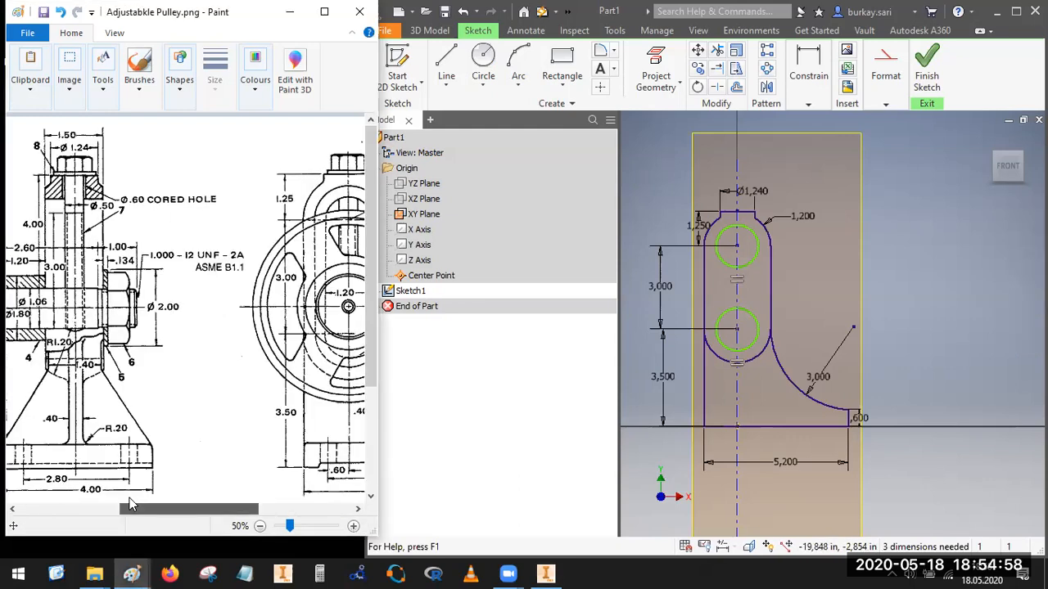
left_click(82, 508)
left_click(82, 507)
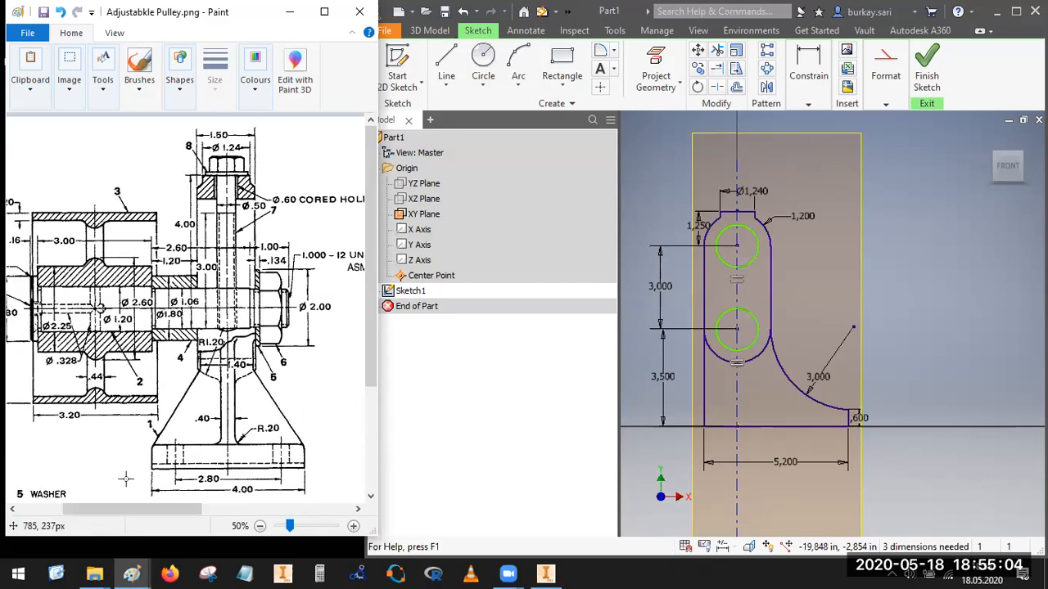
left_click_drag(159, 512, 140, 519)
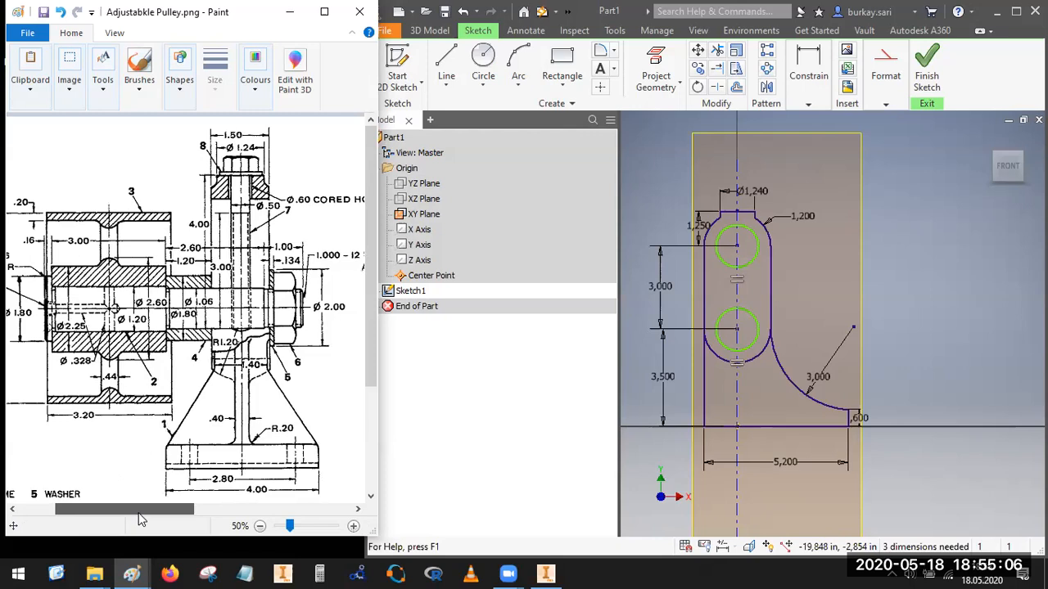
scroll(139, 517, "right", 3)
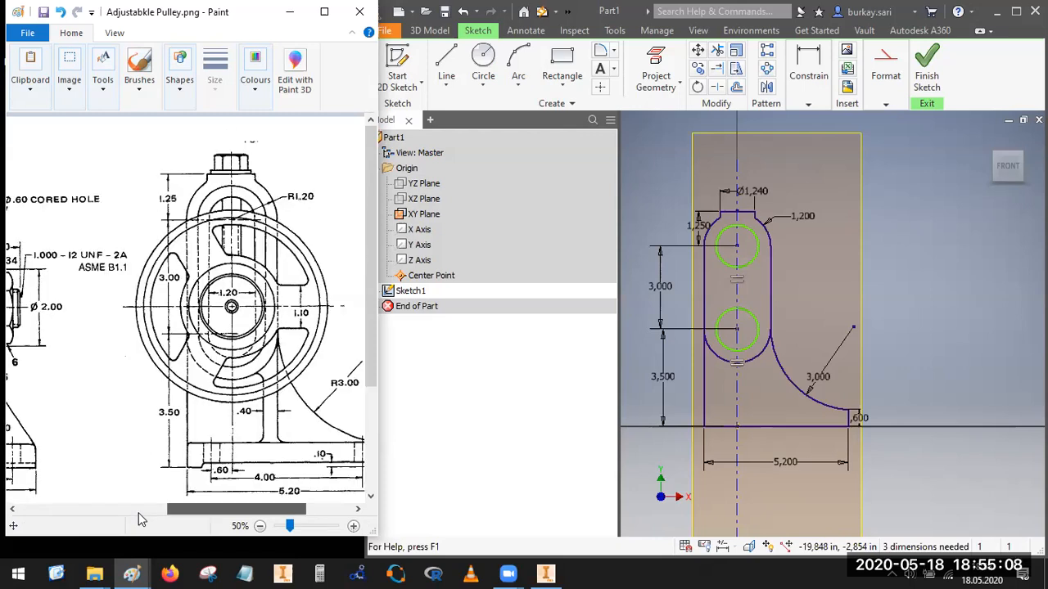
scroll(139, 519, "right", 2)
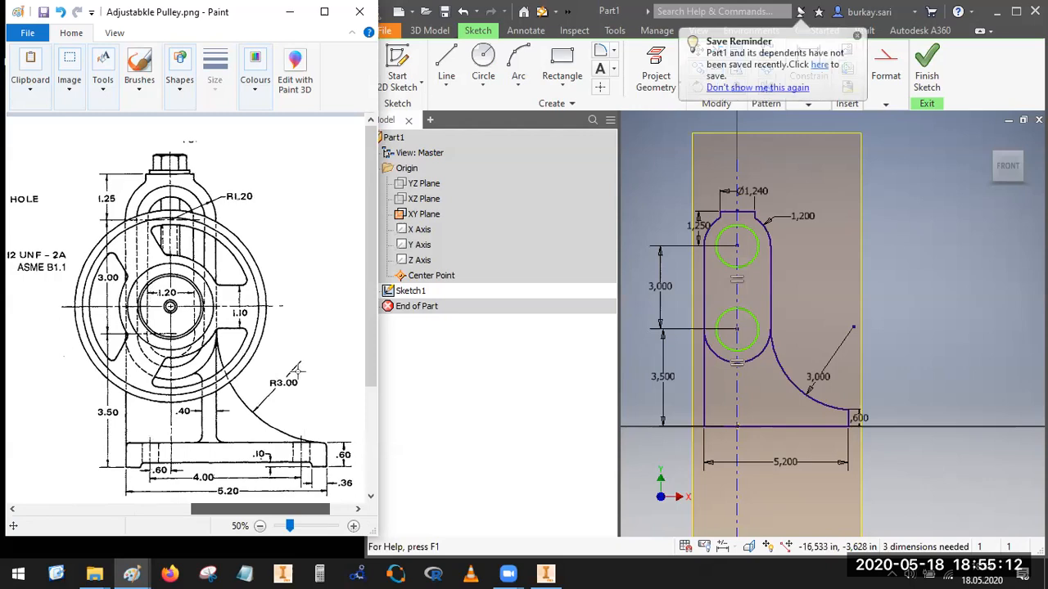
key("=")
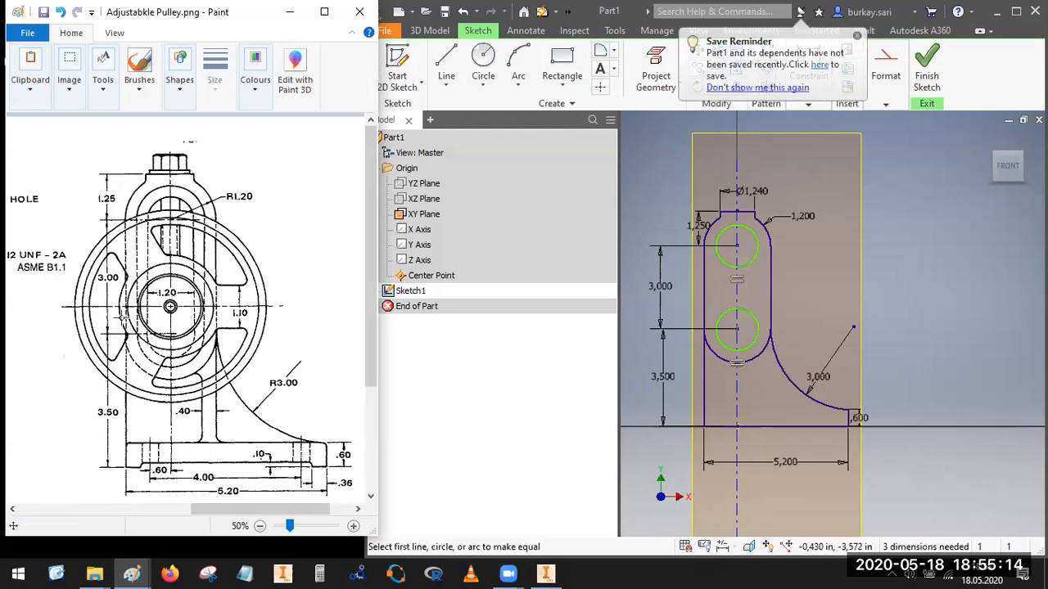
Step: Mark the slot's 1.20 width and rounded outline on the drawing's side view, and clear the marks
mouse_move(146, 295)
left_mouse_down()
mouse_move(200, 293)
mouse_move(152, 292)
left_mouse_up()
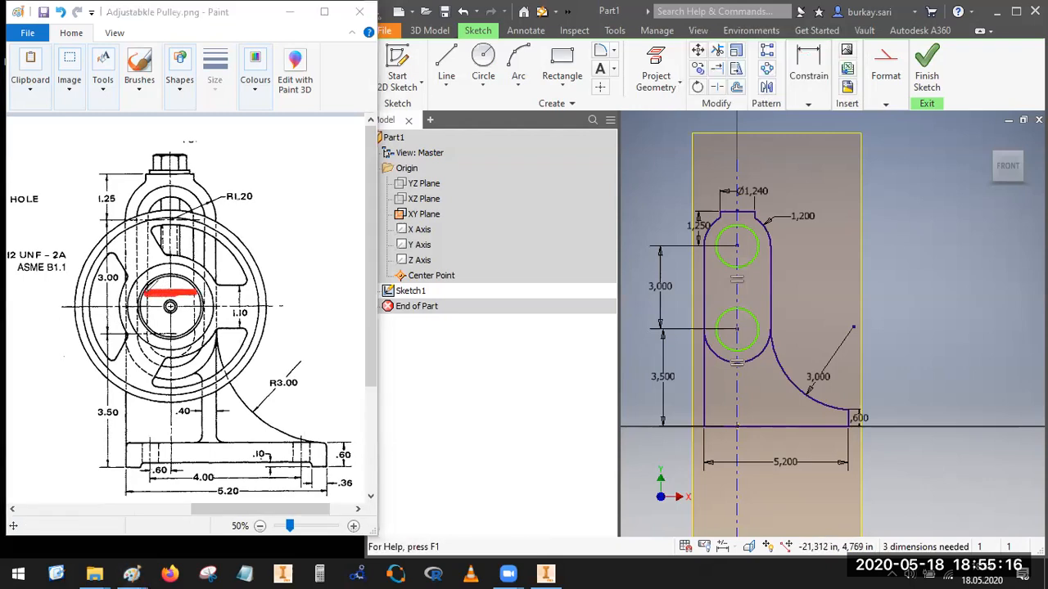
mouse_move(147, 211)
left_mouse_down()
mouse_move(184, 193)
mouse_move(195, 201)
mouse_move(201, 331)
mouse_move(189, 351)
mouse_move(154, 355)
mouse_move(147, 329)
mouse_move(149, 206)
left_mouse_up()
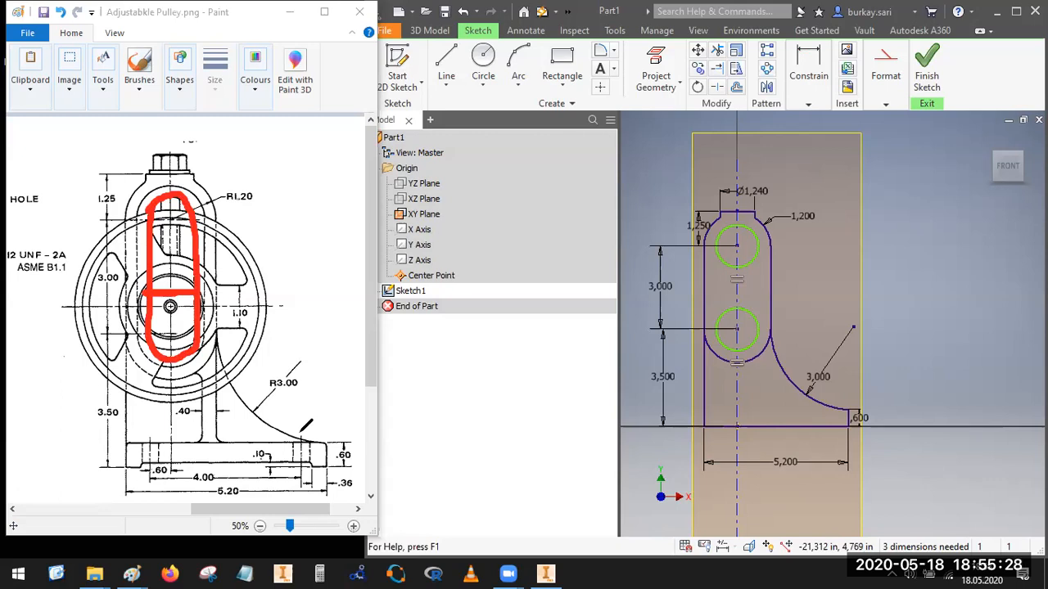
key("ctrl+z")
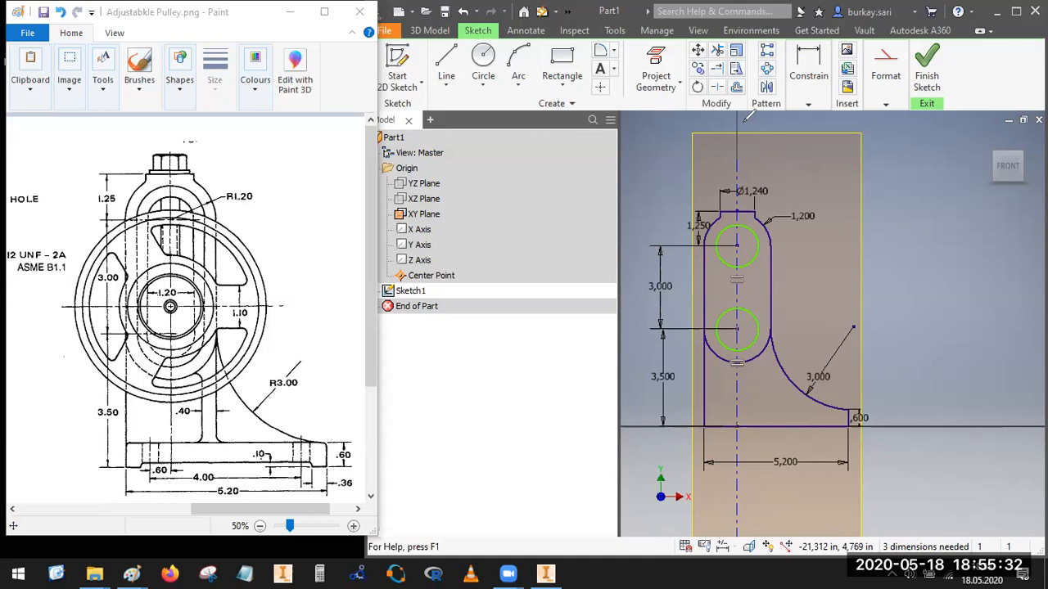
Step: Try to apply an equal constraint between the two inner circles in the Inventor sketch
key("=")
left_click(750, 270)
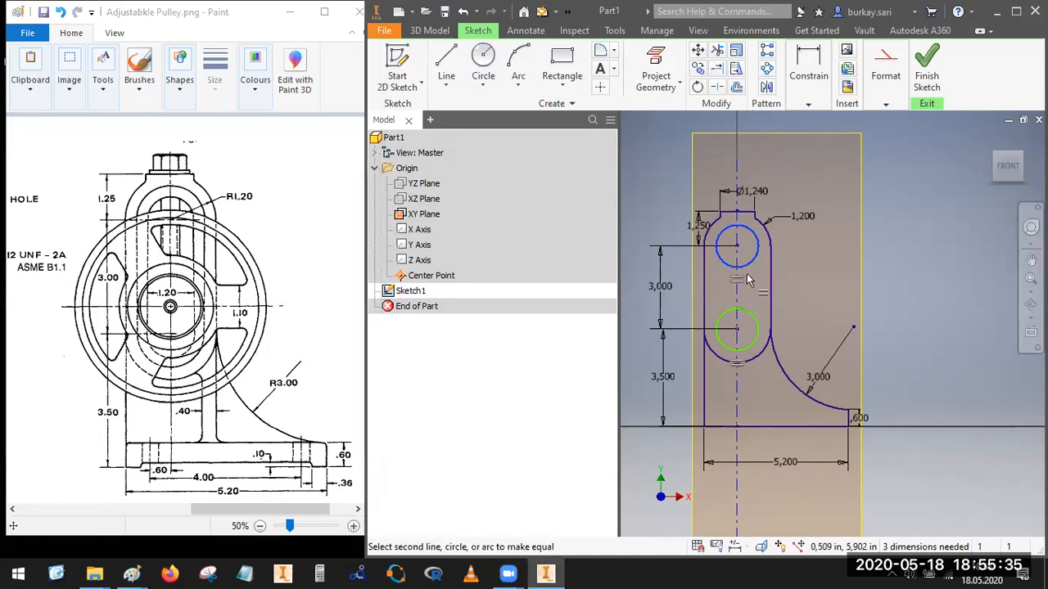
left_click(757, 330)
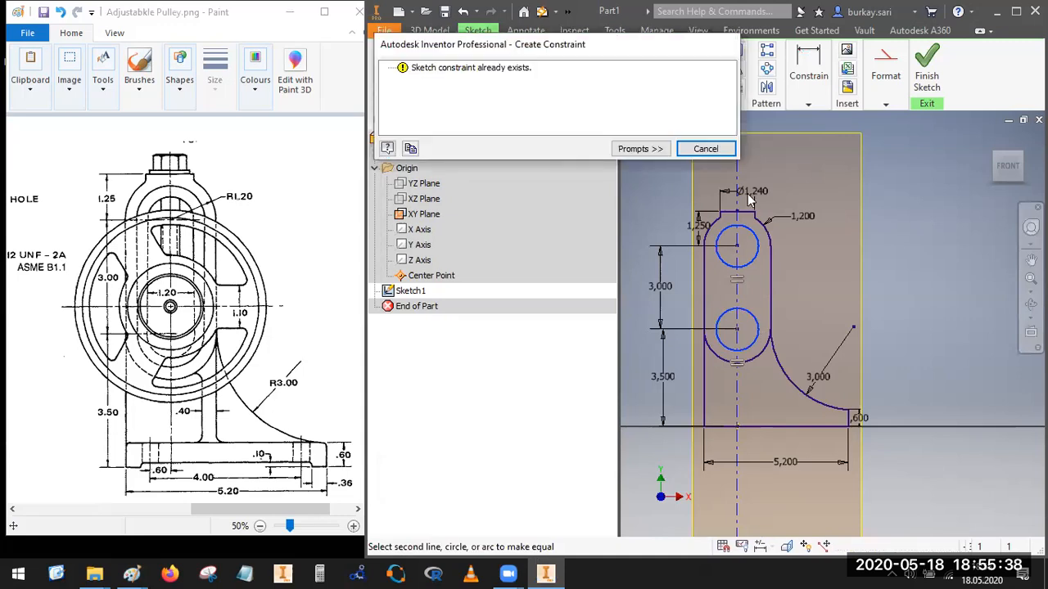
key("Escape")
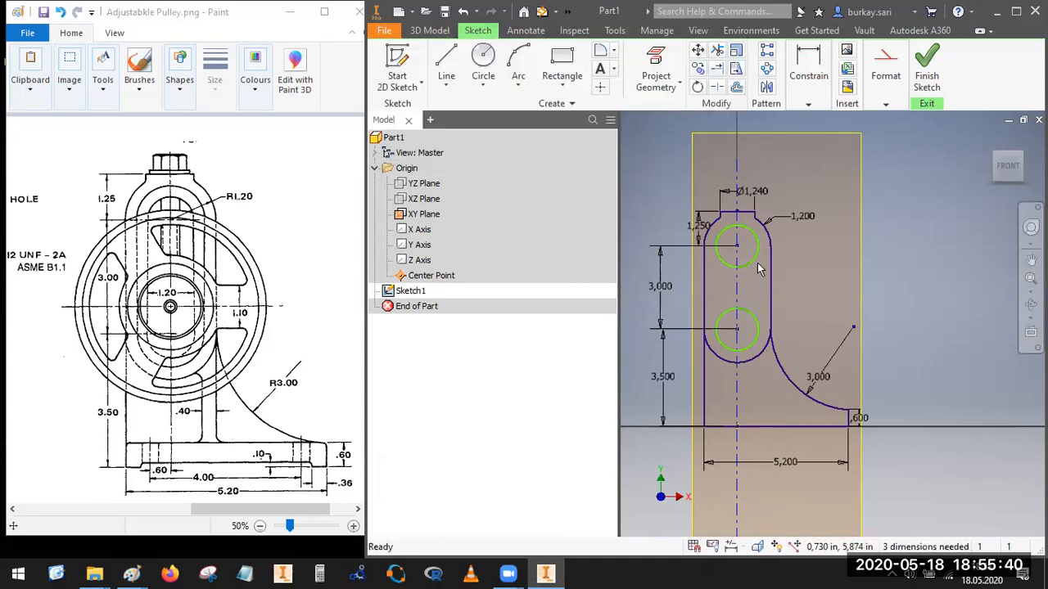
Step: Delete the two inner circles from the sketch
key("Delete")
left_click(759, 329)
key("Delete")
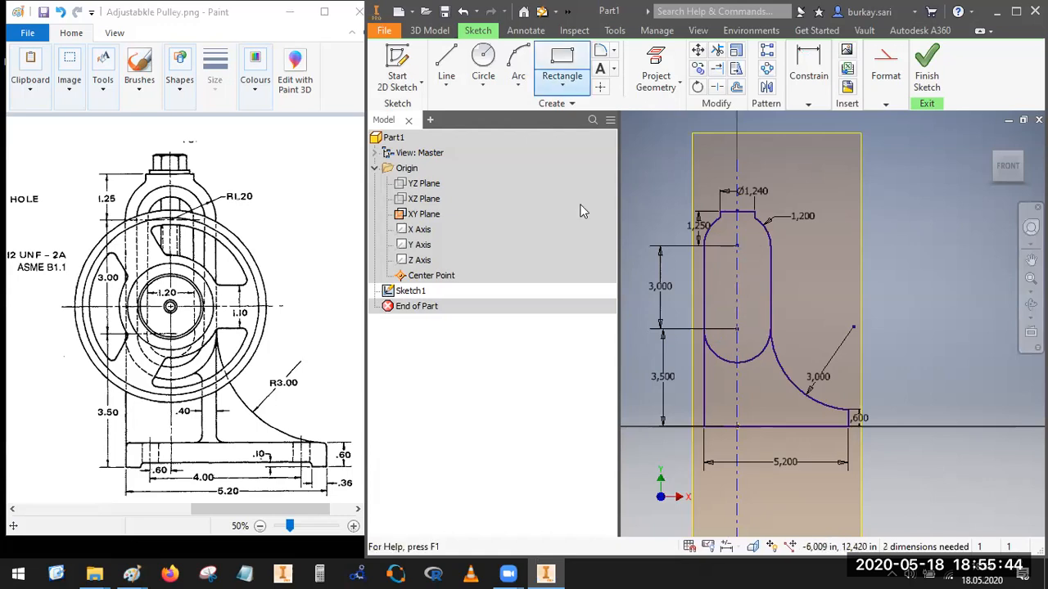
Step: Draw a center-to-center slot about 1.3 in wide between the profile's upper and lower arc centers
left_click(563, 85)
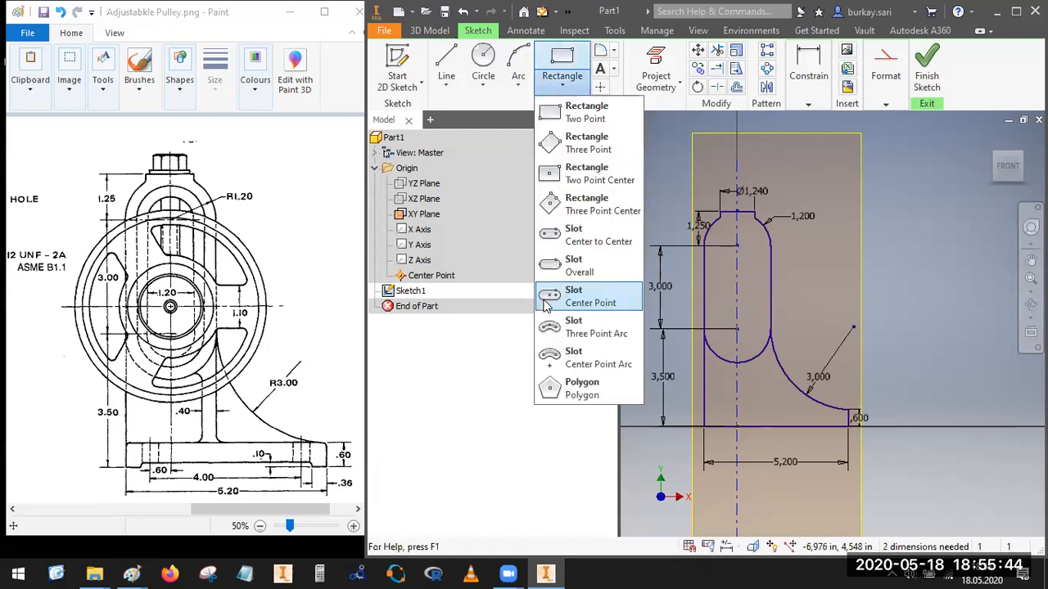
left_click(555, 237)
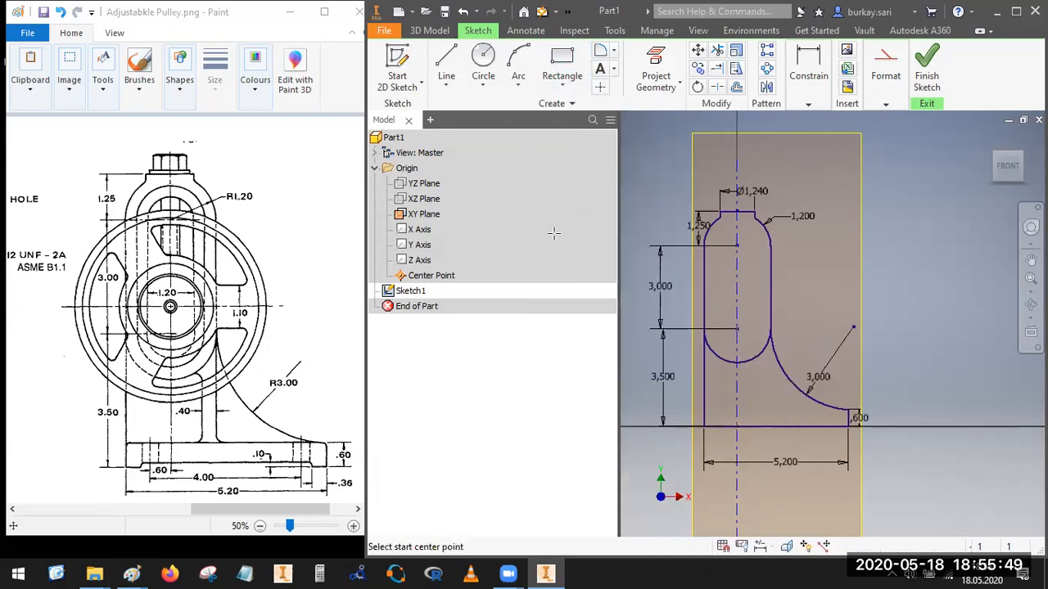
left_click(737, 244)
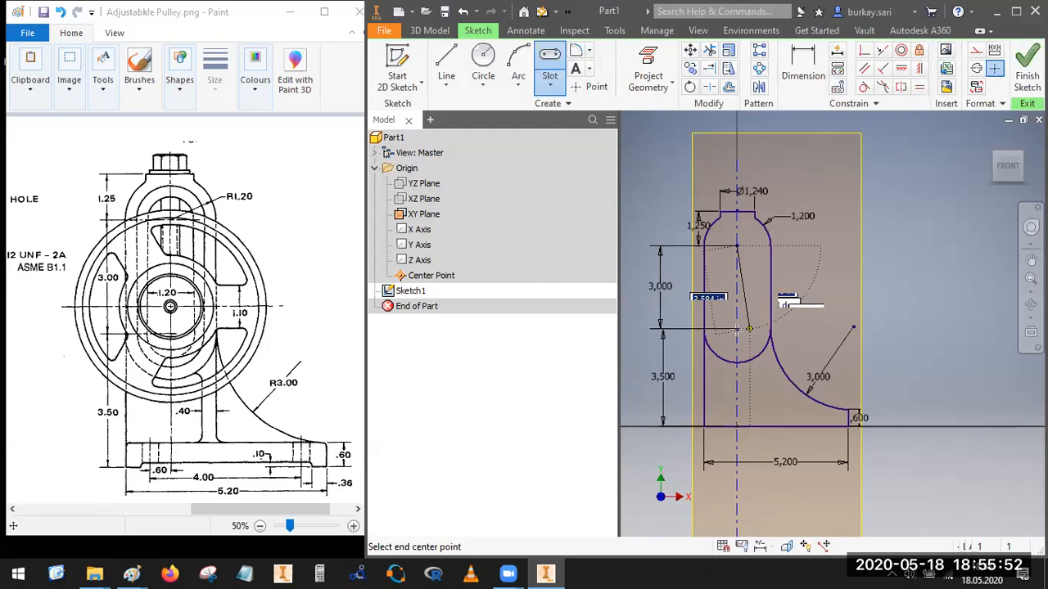
left_click(737, 329)
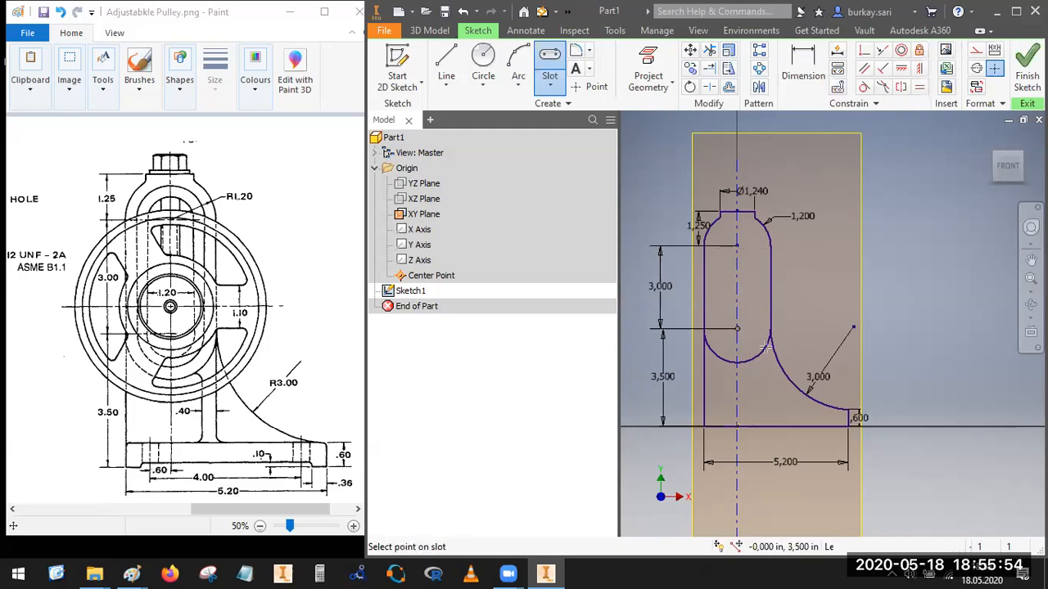
scroll(766, 347, "down", 2)
left_click(782, 346)
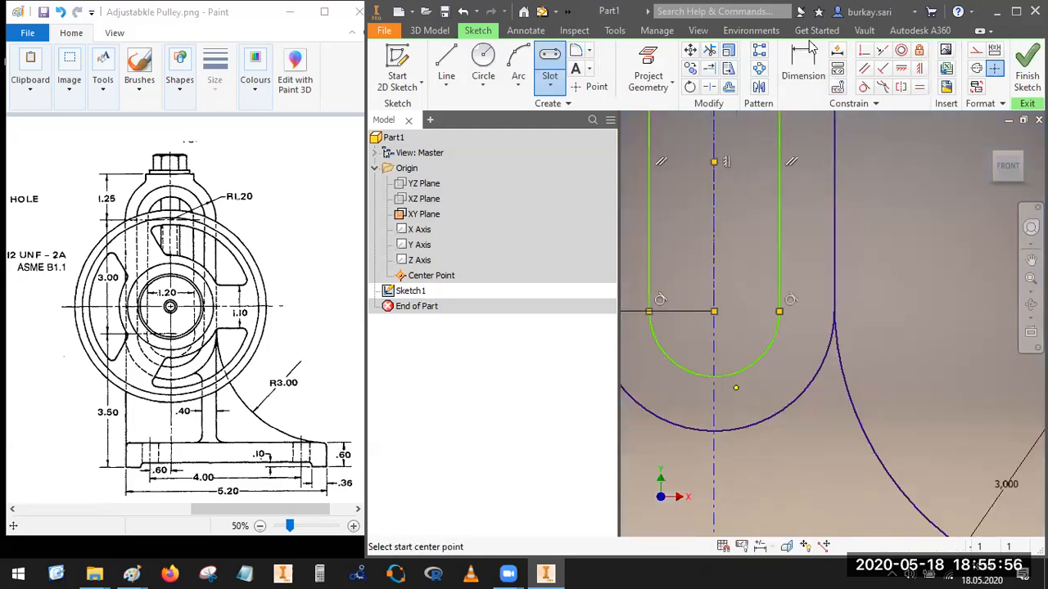
Step: Dimension the inner slot's width between its two straight sides as 1.2 in
left_click(803, 66)
scroll(779, 339, "up", 2)
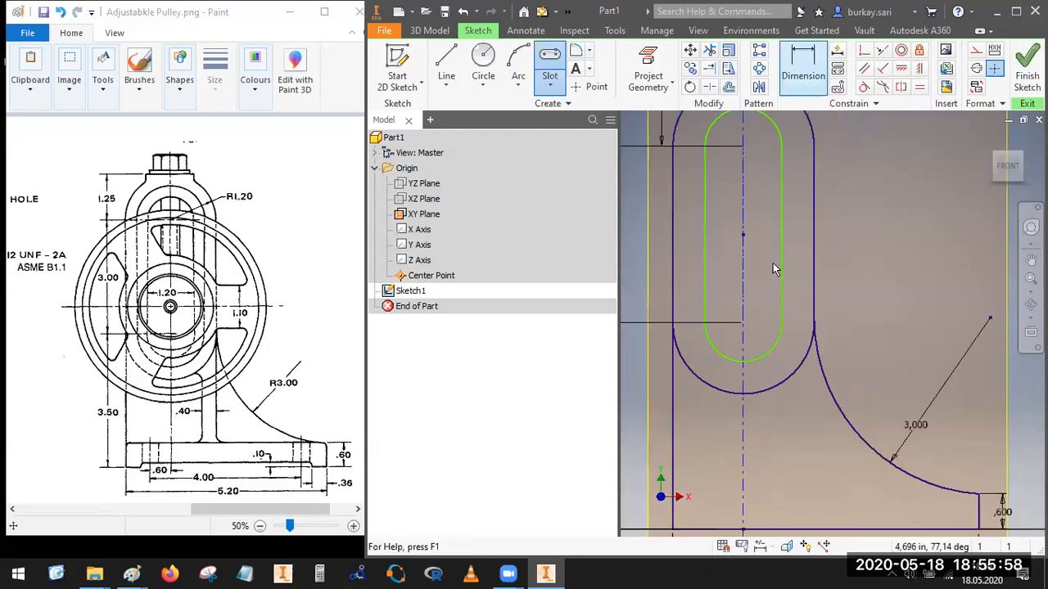
left_click(706, 284)
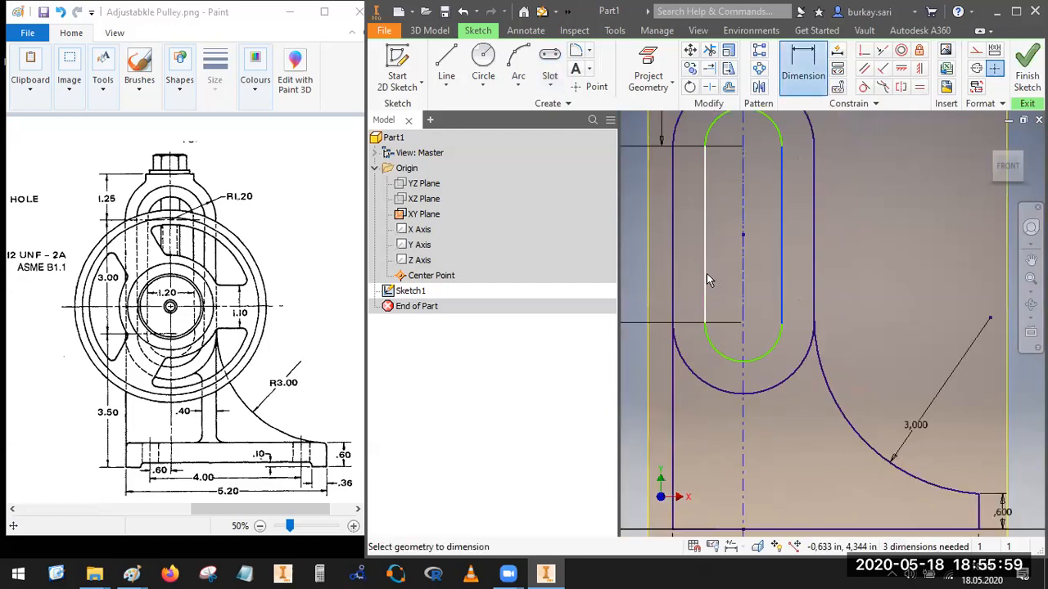
left_click(760, 275)
left_click(761, 274)
type("1.2")
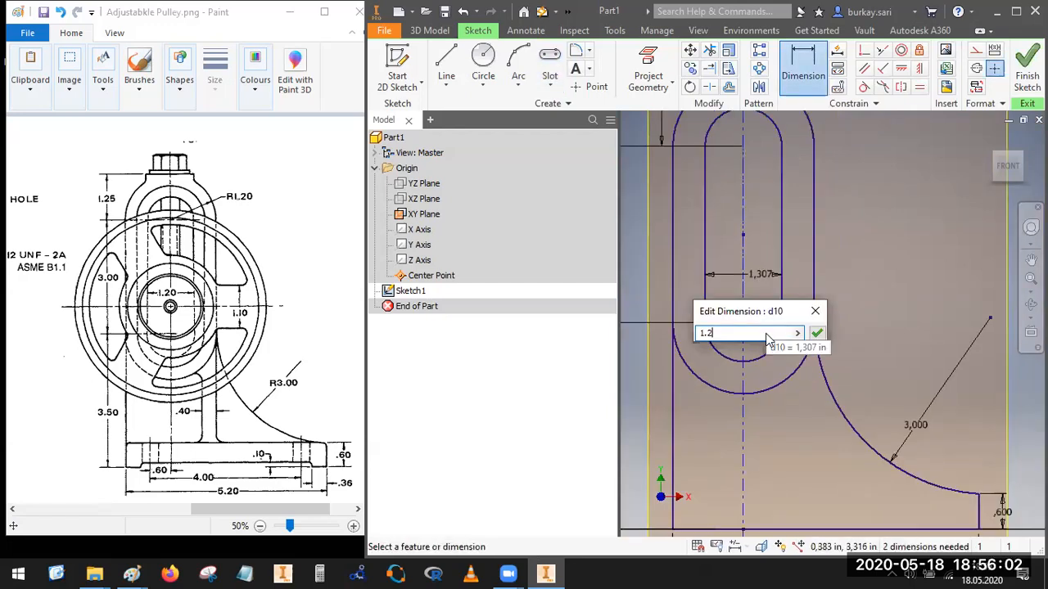
key("Return")
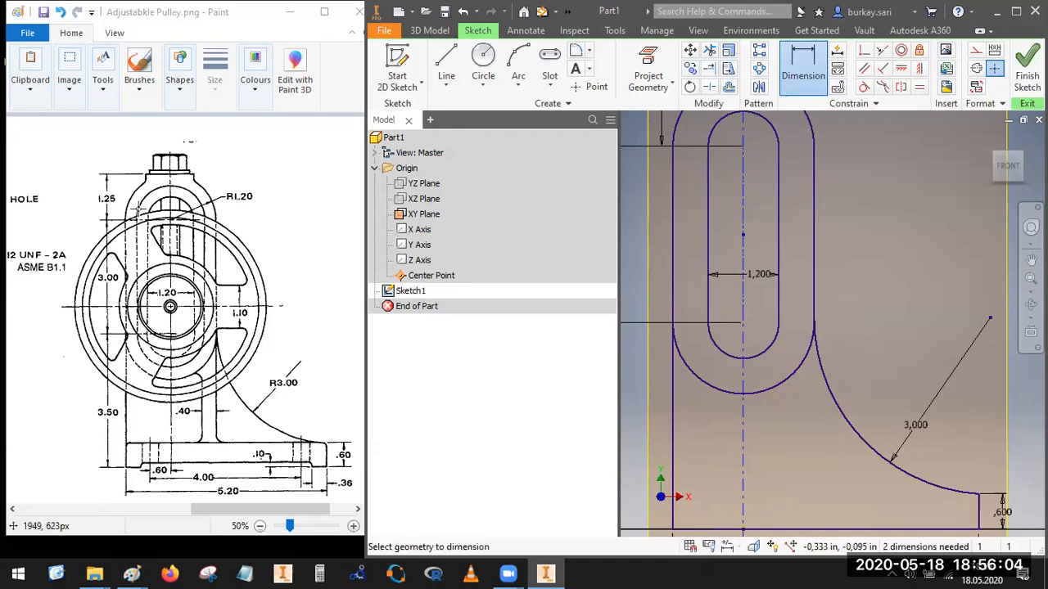
Step: Mark the outer and inner slot outlines on the drawing's side view, link the inner one to the sketched slot, and clear the marks
mouse_move(133, 219)
left_mouse_down()
mouse_move(139, 198)
mouse_move(190, 180)
mouse_move(211, 220)
left_mouse_up()
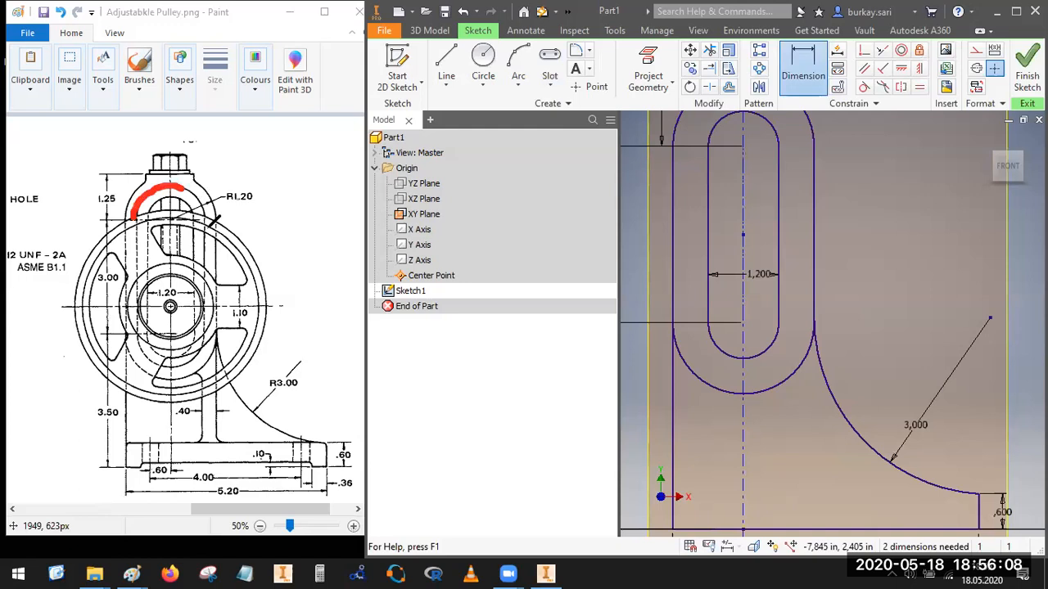
left_click_drag(215, 294, 212, 344)
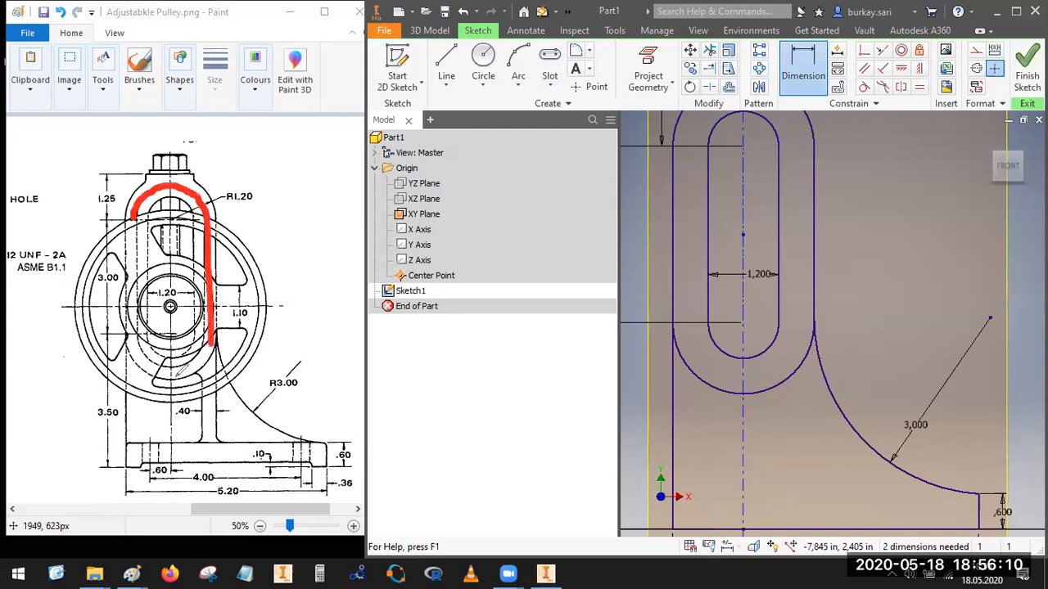
mouse_move(148, 366)
left_mouse_down()
mouse_move(122, 279)
mouse_move(133, 216)
left_mouse_up()
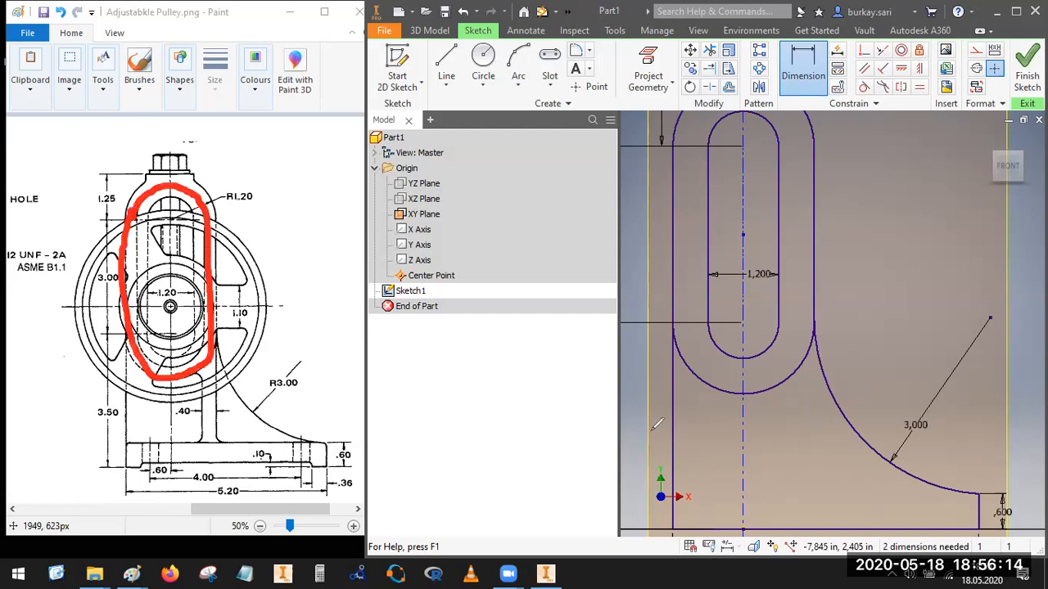
mouse_move(149, 214)
left_mouse_down()
mouse_move(168, 194)
mouse_move(195, 250)
mouse_move(202, 328)
mouse_move(160, 359)
left_mouse_up()
left_click_drag(153, 323, 153, 196)
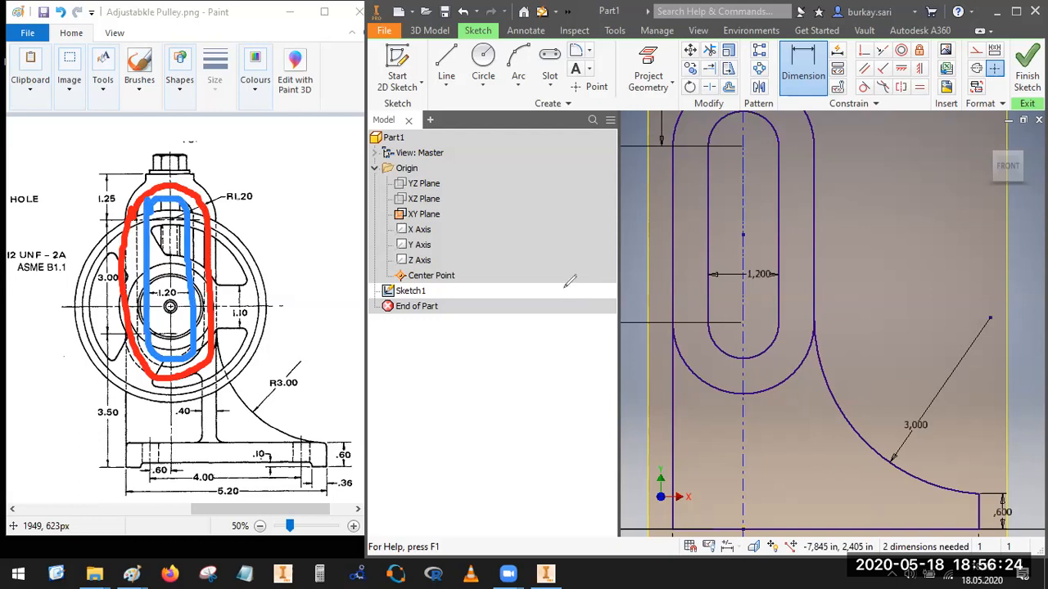
mouse_move(192, 279)
left_mouse_down()
mouse_move(212, 266)
mouse_move(697, 225)
mouse_move(710, 250)
mouse_move(685, 261)
left_mouse_up()
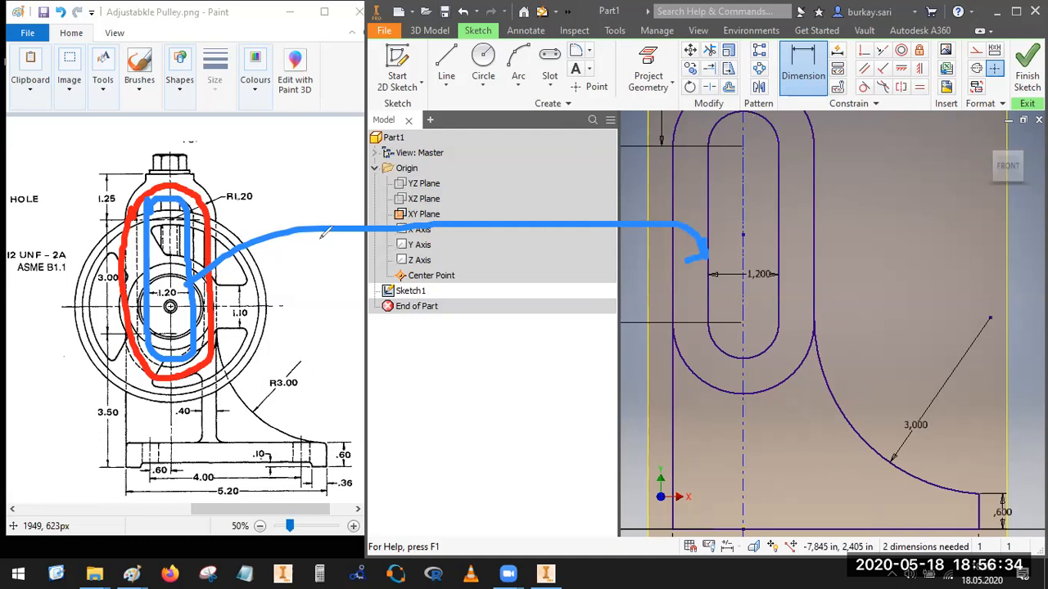
left_click(718, 125)
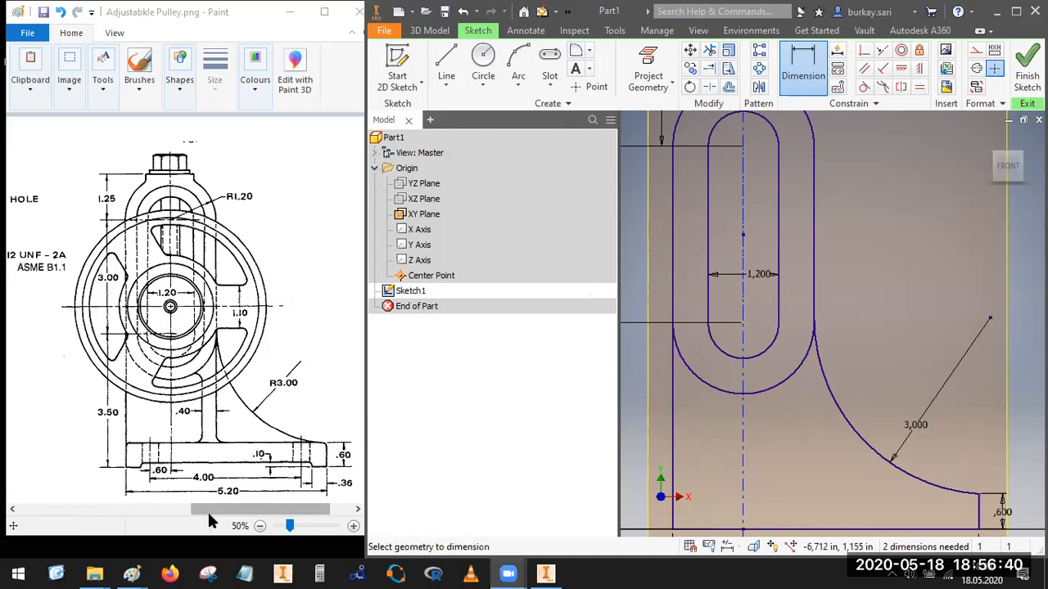
Step: Mark the viewing direction beside the drawing's side view with a handwritten label and an arrow
mouse_move(238, 510)
left_mouse_down()
mouse_move(211, 515)
mouse_move(240, 515)
left_mouse_up()
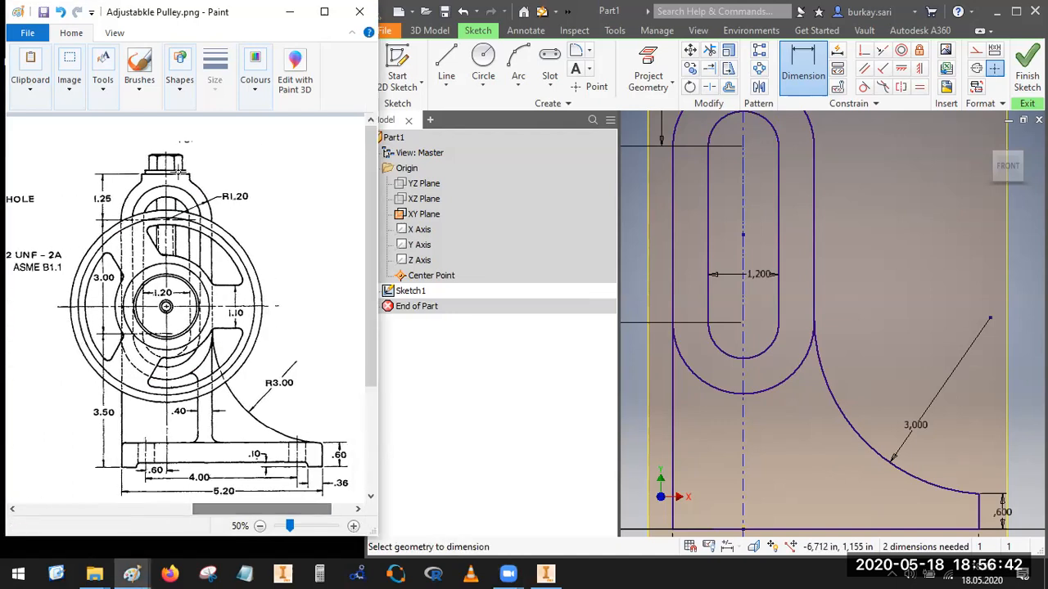
mouse_move(264, 153)
left_mouse_down()
mouse_move(264, 174)
mouse_move(284, 147)
mouse_move(276, 160)
mouse_move(336, 171)
mouse_move(329, 182)
left_mouse_up()
mouse_move(290, 280)
left_mouse_down()
mouse_move(341, 282)
mouse_move(272, 302)
mouse_move(299, 268)
mouse_move(286, 288)
left_mouse_up()
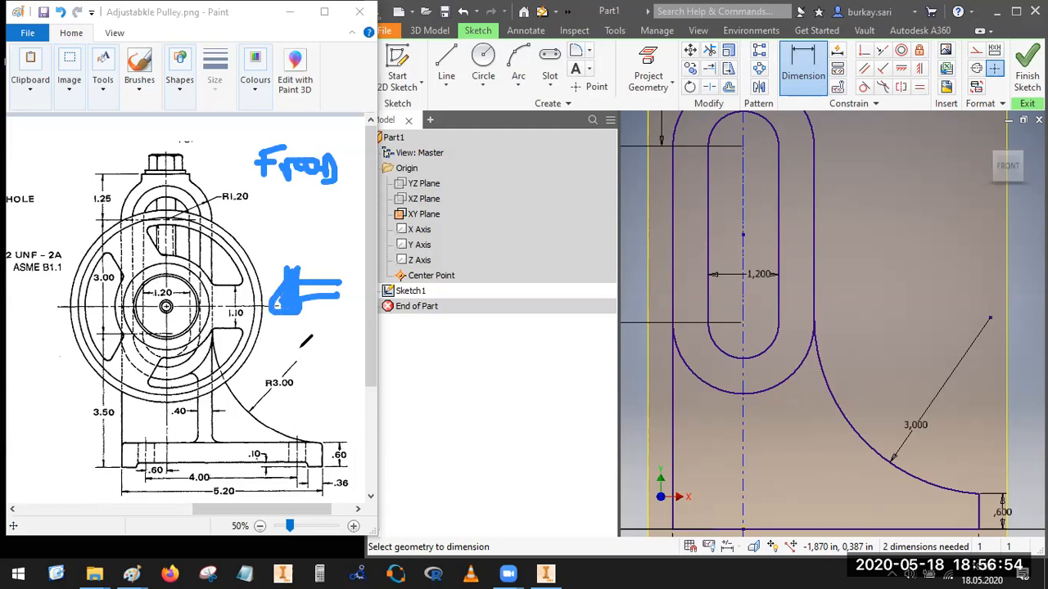
Step: Compare the sectional front view with the side view in the drawing to examine the frame's slot and web
left_click_drag(228, 516, 126, 519)
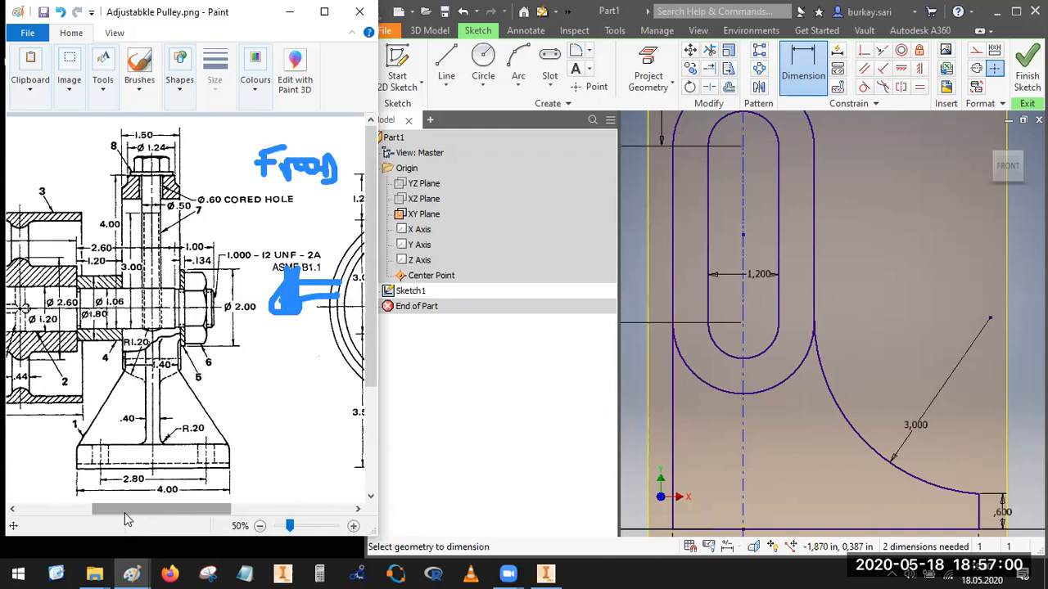
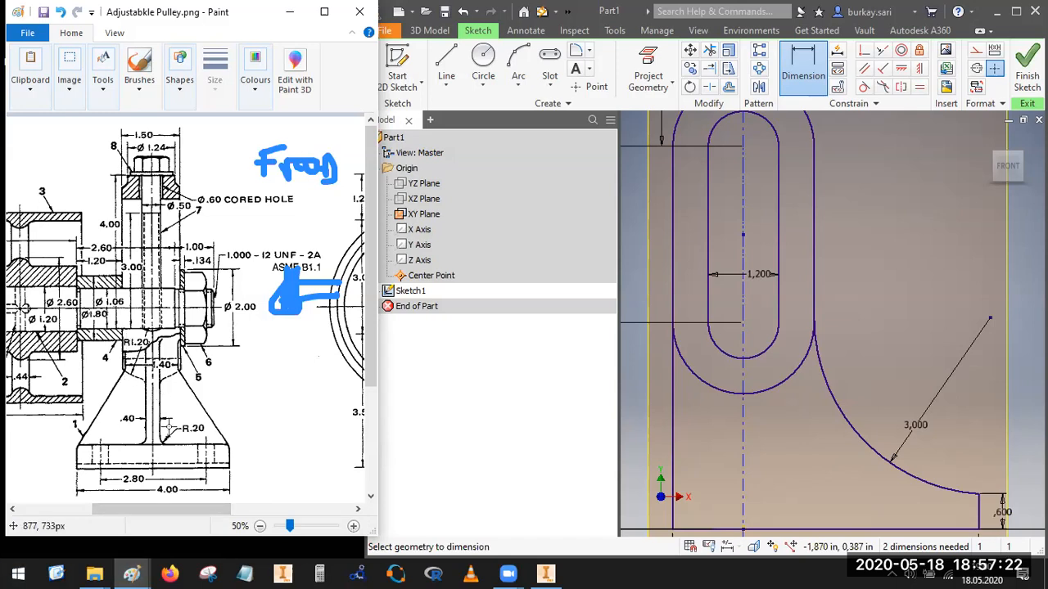
mouse_move(192, 512)
left_mouse_down()
mouse_move(148, 513)
mouse_move(161, 517)
left_mouse_up()
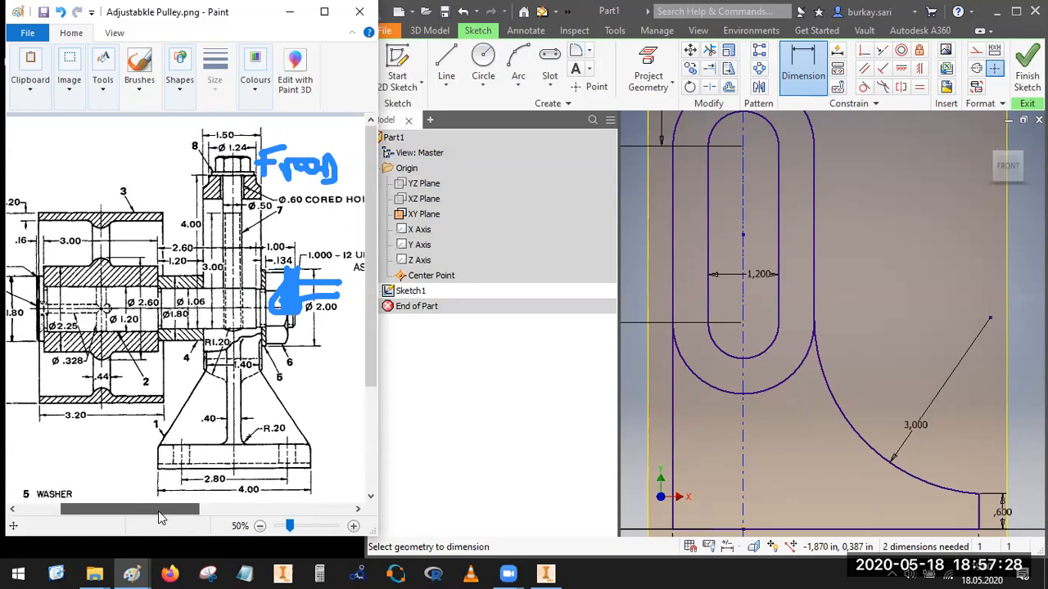
left_click_drag(158, 514, 231, 528)
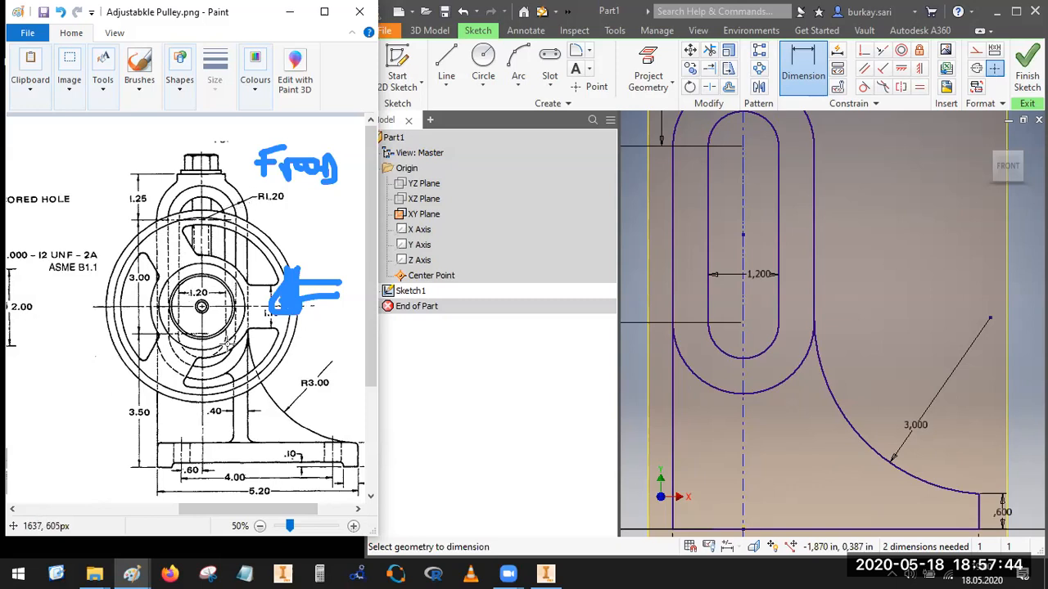
left_click_drag(215, 366, 232, 353)
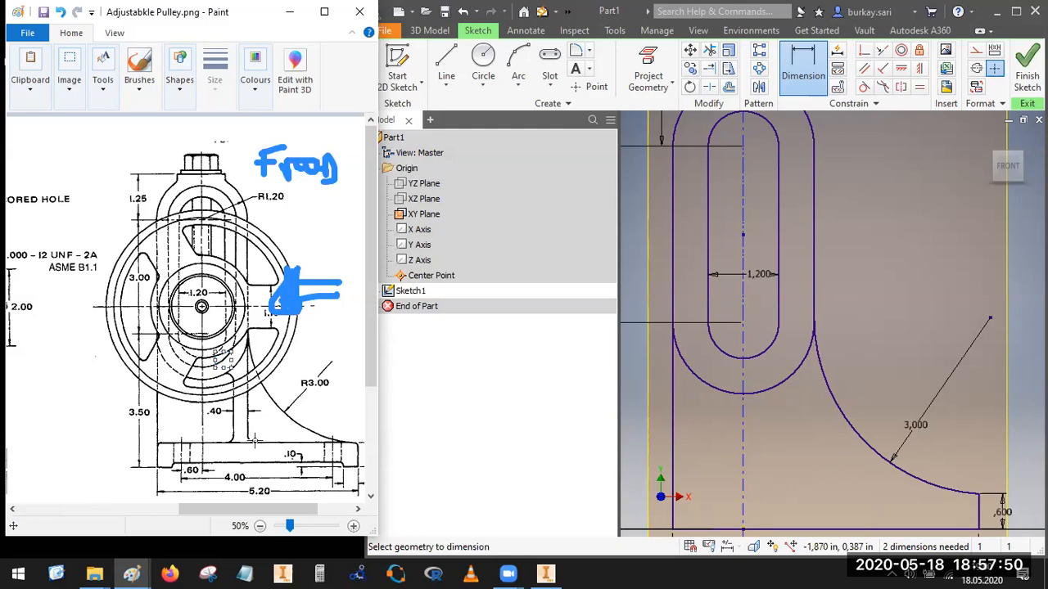
key("alt+Tab")
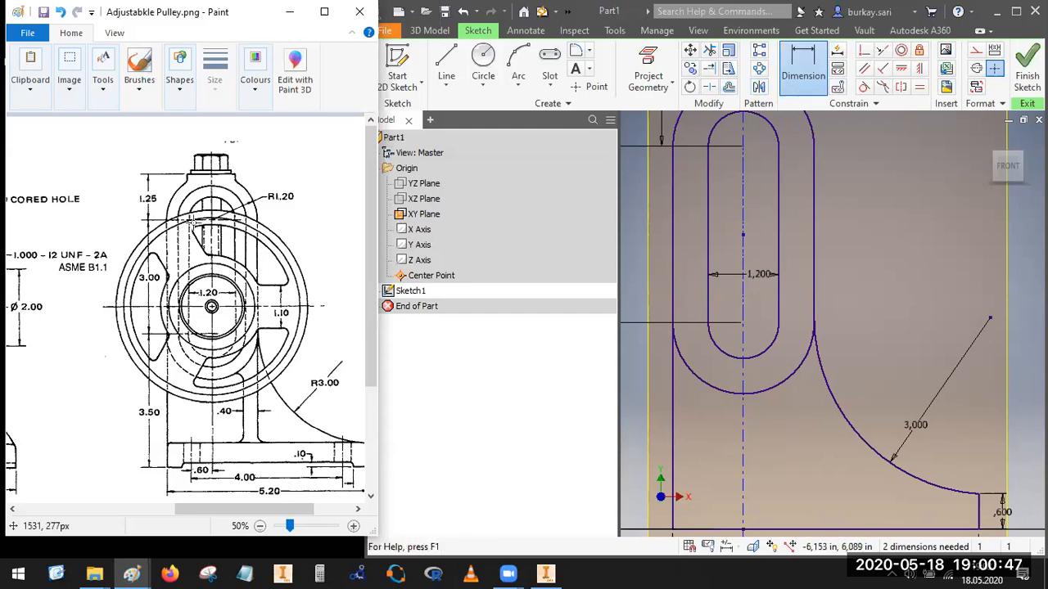
Step: Offset the complete loop of the inner slot outward by about 0.28 in
left_click(728, 86)
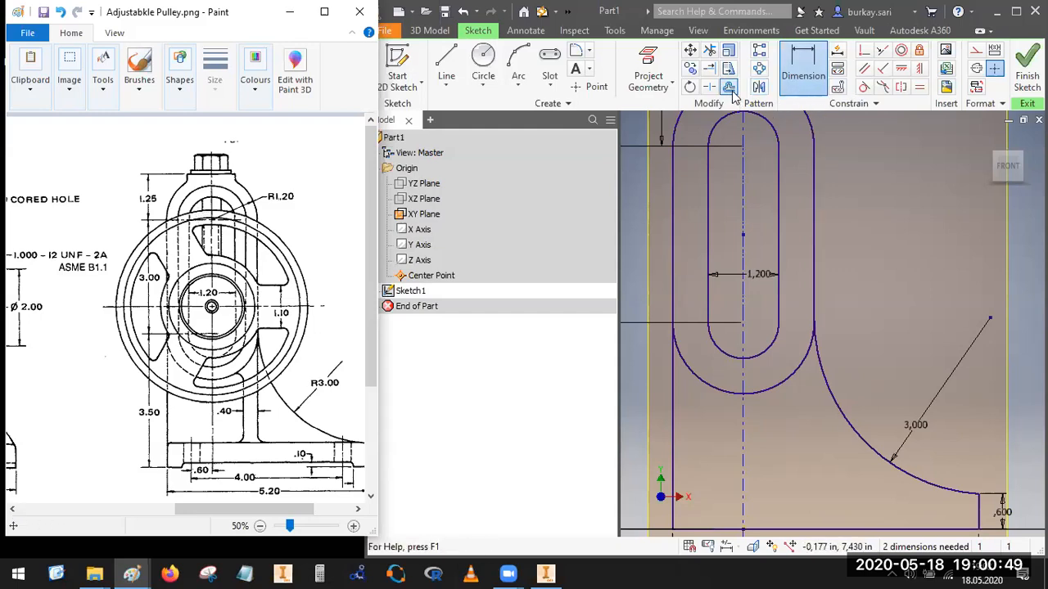
right_click(781, 219)
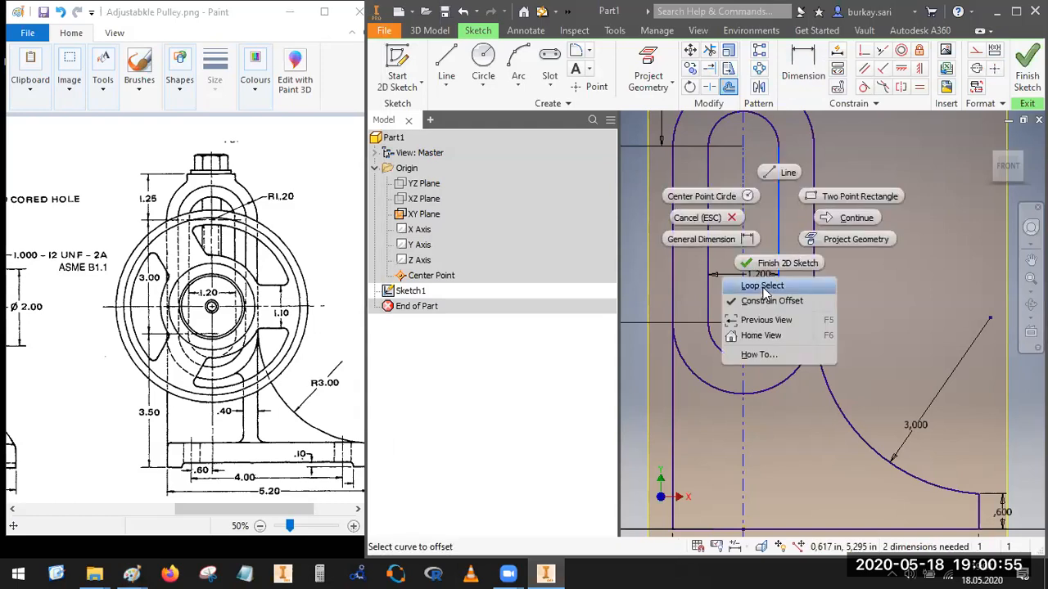
left_click(765, 287)
left_click(788, 237)
left_click(795, 237)
Step: Dimension the offset between the inner slot's straight side and the new outline as 0.2 in
key("d")
left_click(794, 233)
left_click(779, 229)
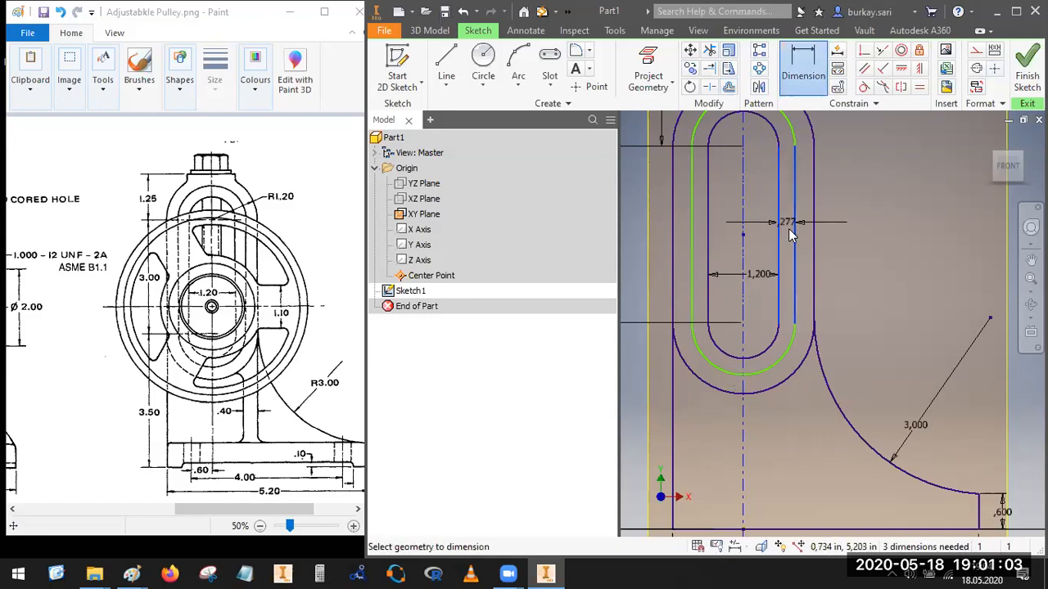
left_click(790, 234)
type("0.2")
key("Return")
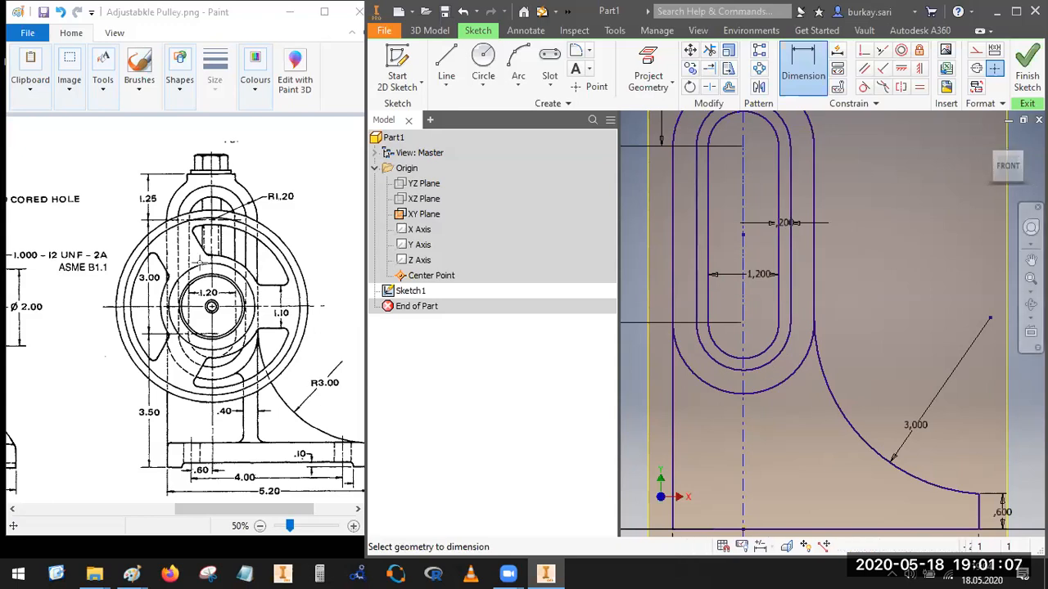
Step: Set the offset distance between the two slot outlines to 0.3 in
key("Escape")
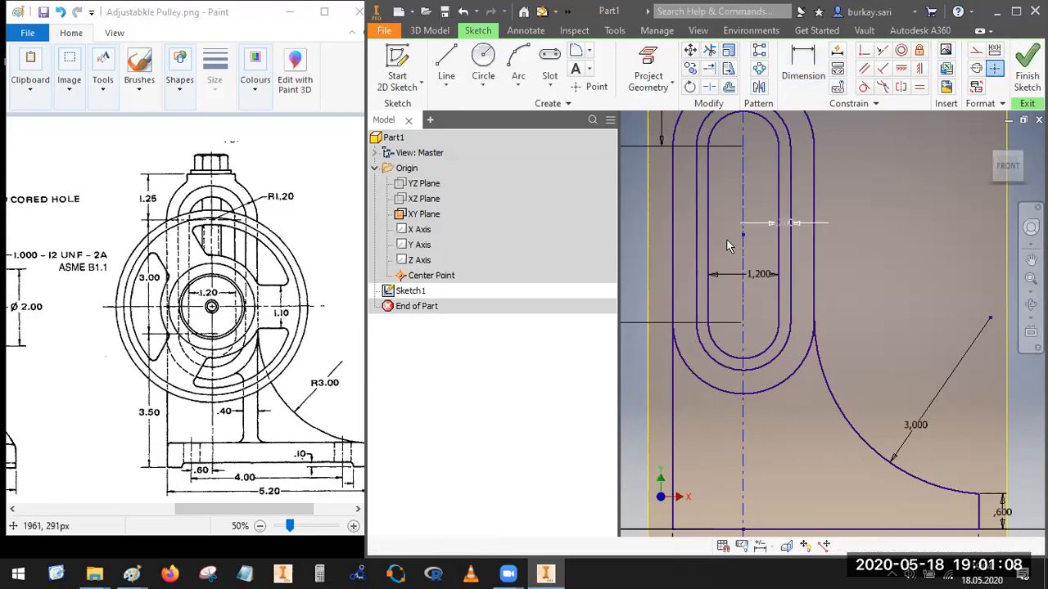
double_click(788, 223)
type("0.3")
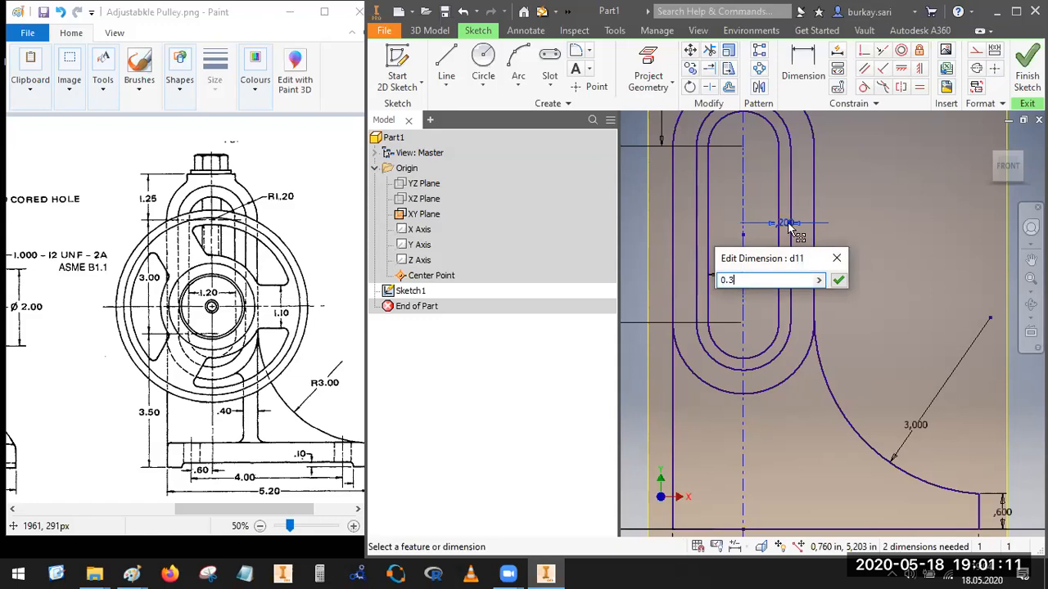
key("Return")
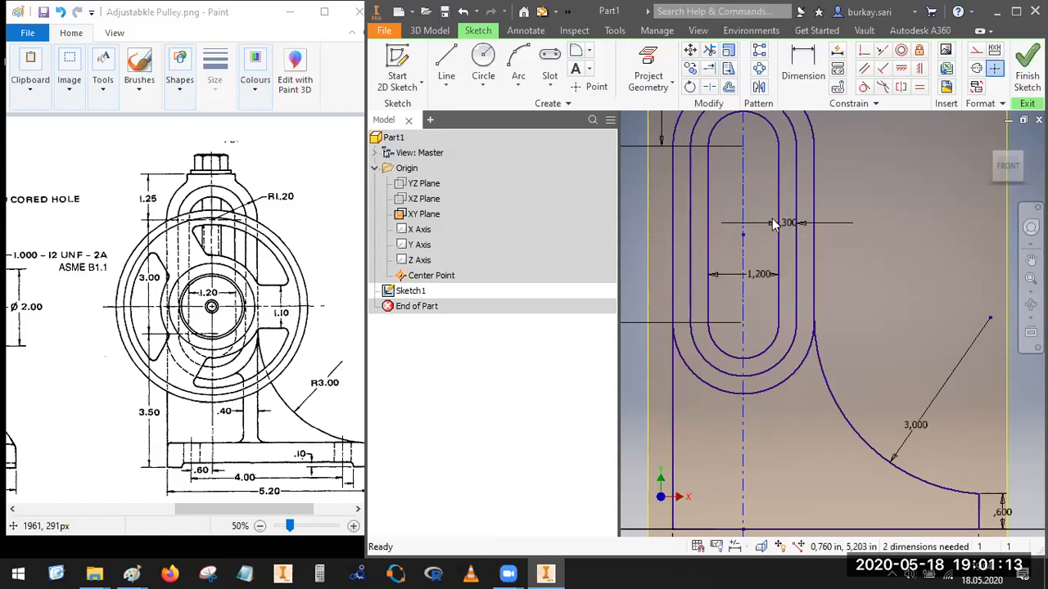
Step: Mark both edges of the .40 wide vertical web on the drawing's side view
scroll(870, 376, "down", 4)
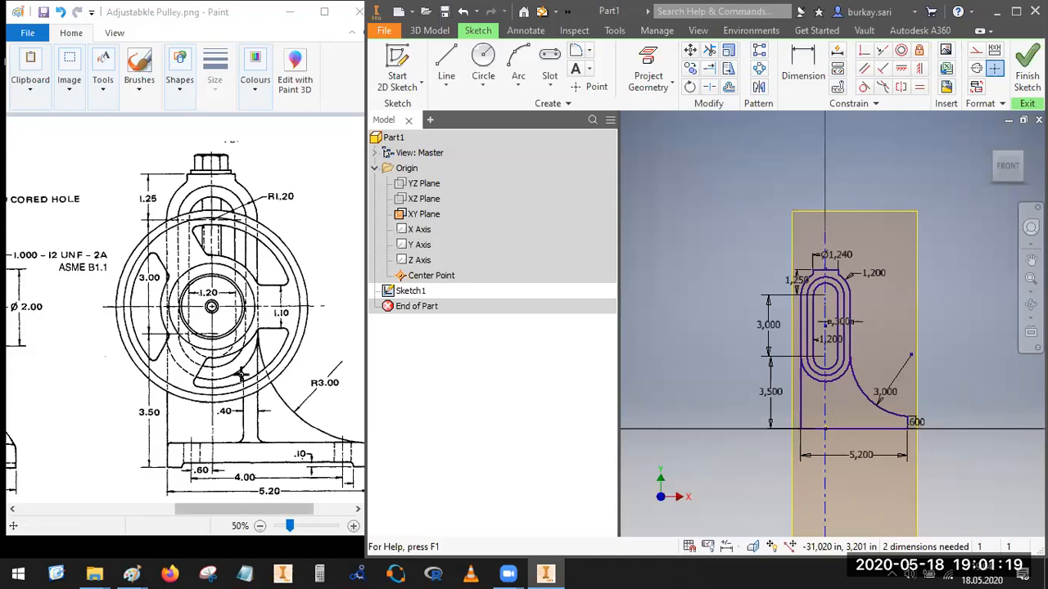
mouse_move(232, 375)
left_mouse_down()
mouse_move(241, 434)
mouse_move(226, 443)
left_mouse_up()
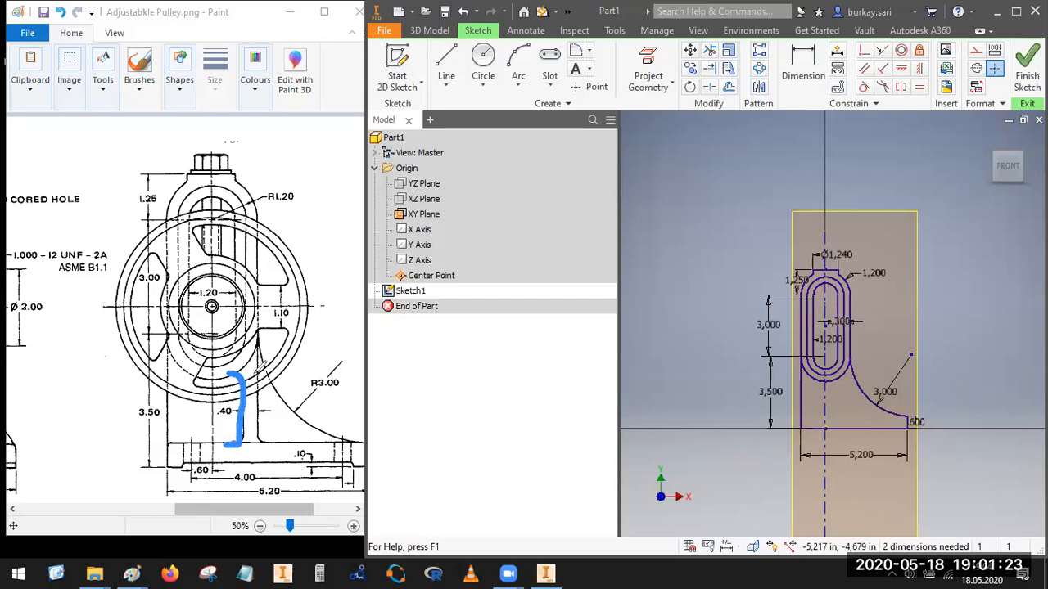
mouse_move(258, 346)
left_mouse_down()
mouse_move(257, 402)
mouse_move(275, 442)
mouse_move(283, 434)
left_mouse_up()
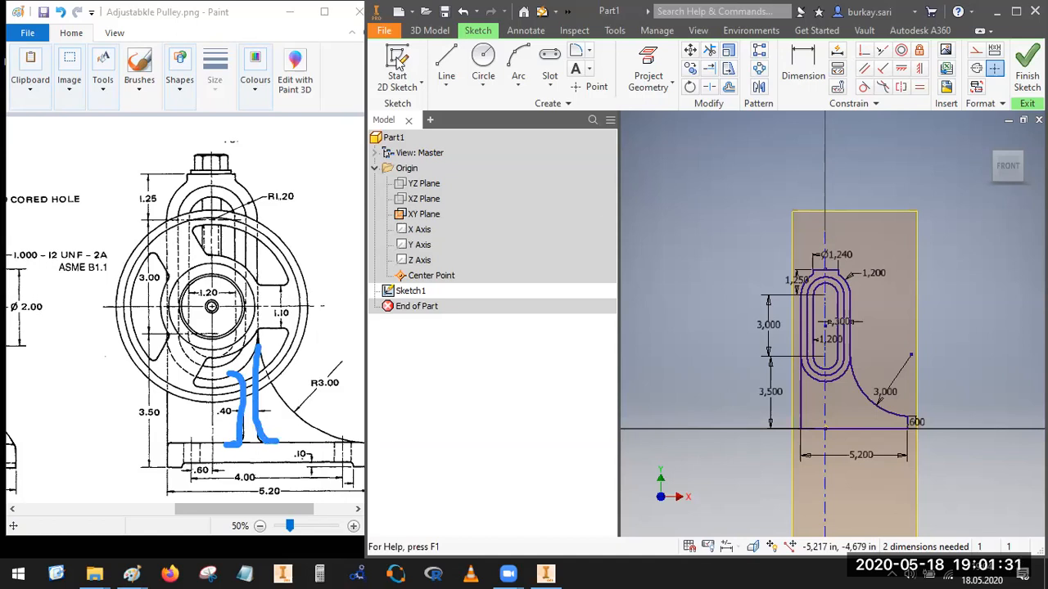
Step: Draw a vertical line about 3.2 in long from the upper end of the R3.00 arc down into the base
left_click(444, 64)
scroll(861, 374, "up", 3)
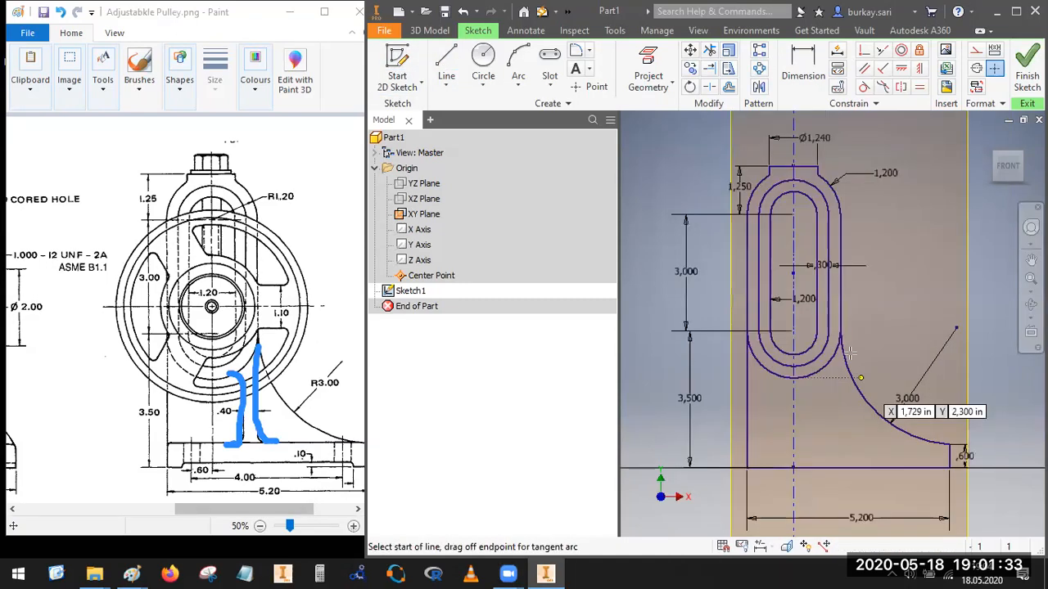
left_click(847, 407)
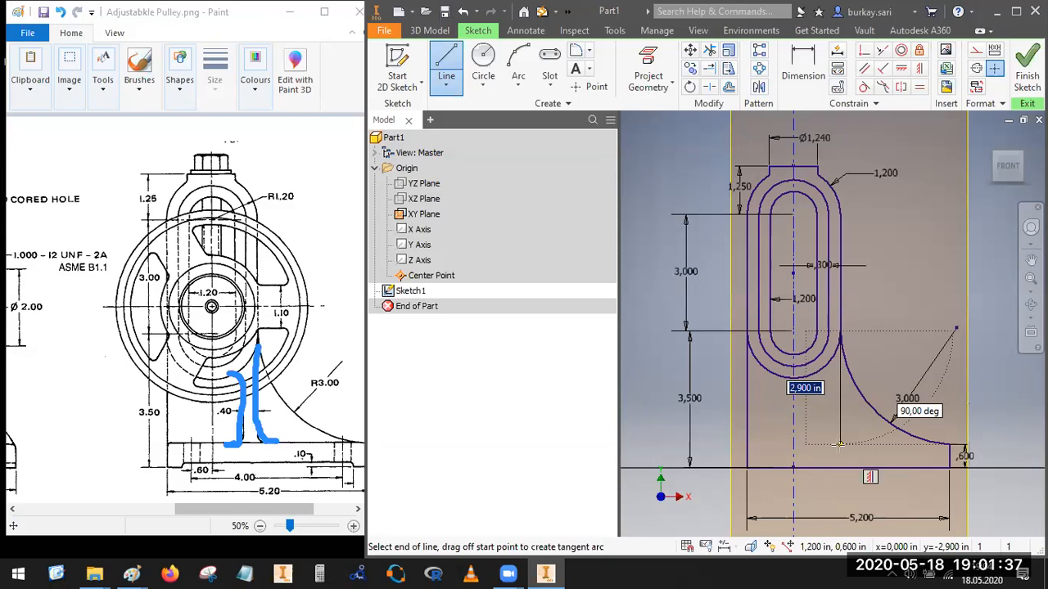
left_click(840, 456)
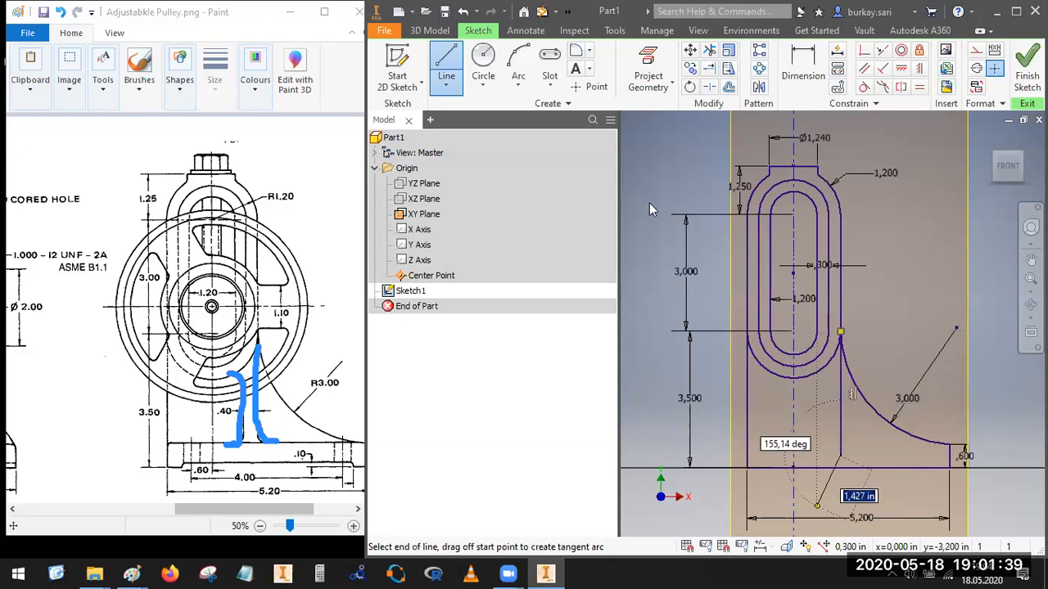
key("Escape")
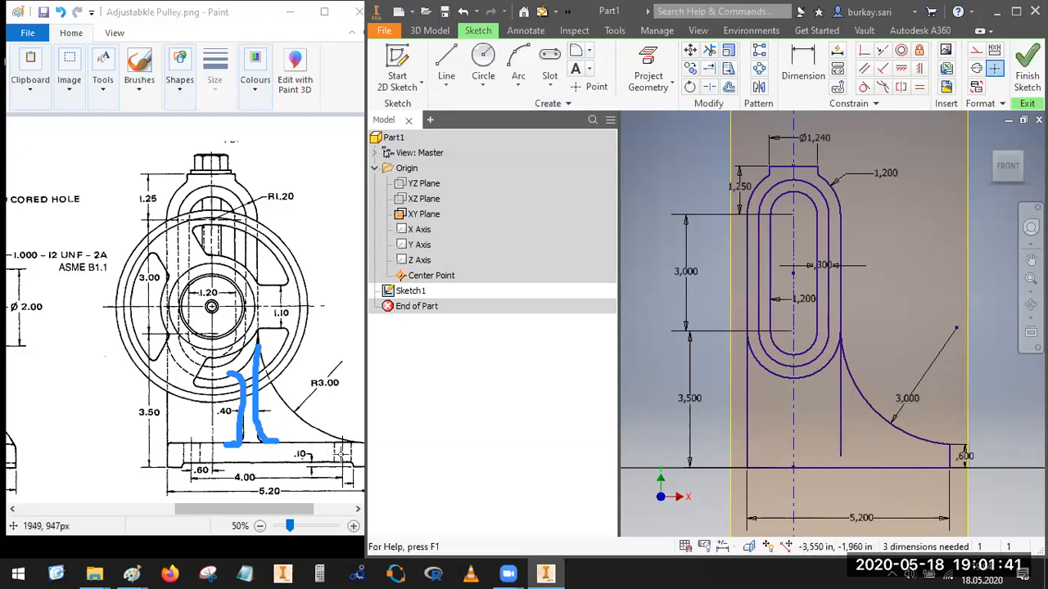
Step: Mark the base's top edge on the drawing and sketch it as a horizontal line from the R3.00 arc's lower end past the opposite side
left_click_drag(168, 444, 367, 438)
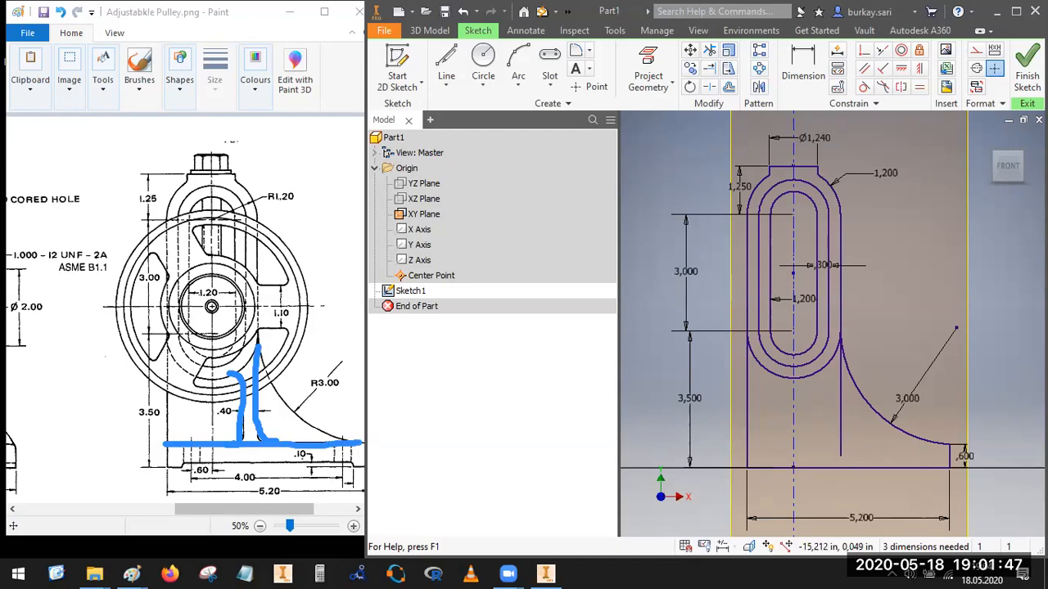
key("l")
left_click(949, 444)
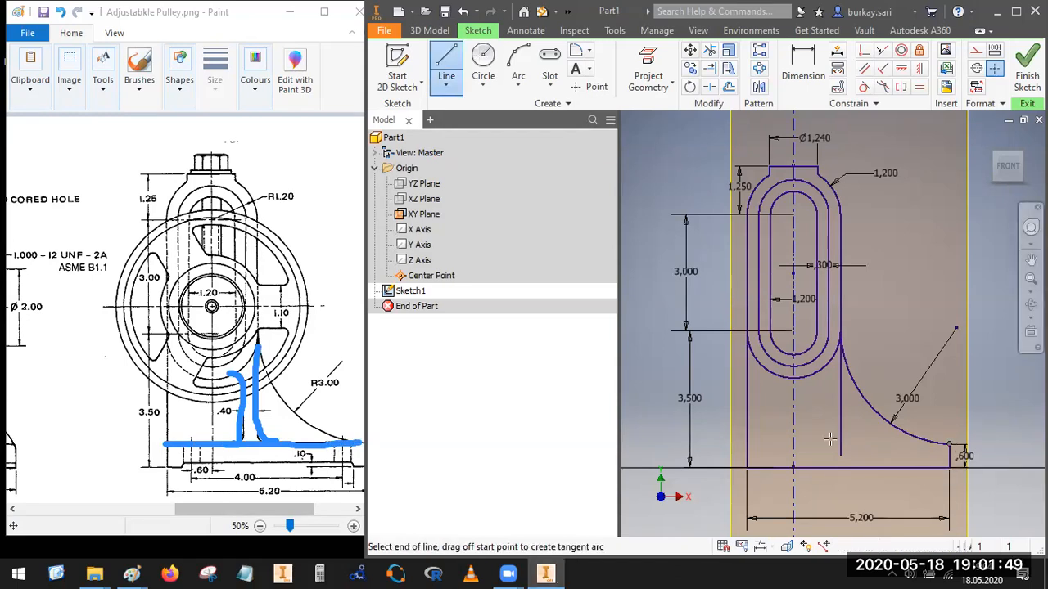
left_click(725, 445)
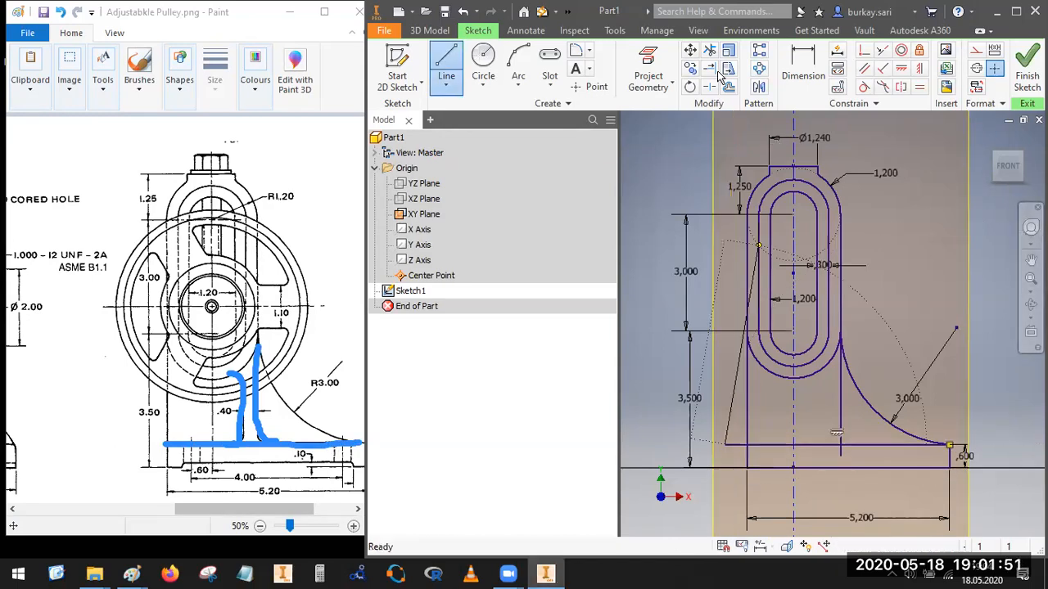
Step: Trim the horizontal line's overhang outside the frame and the vertical line's end below the base's top edge
left_click(710, 51)
left_click(730, 446)
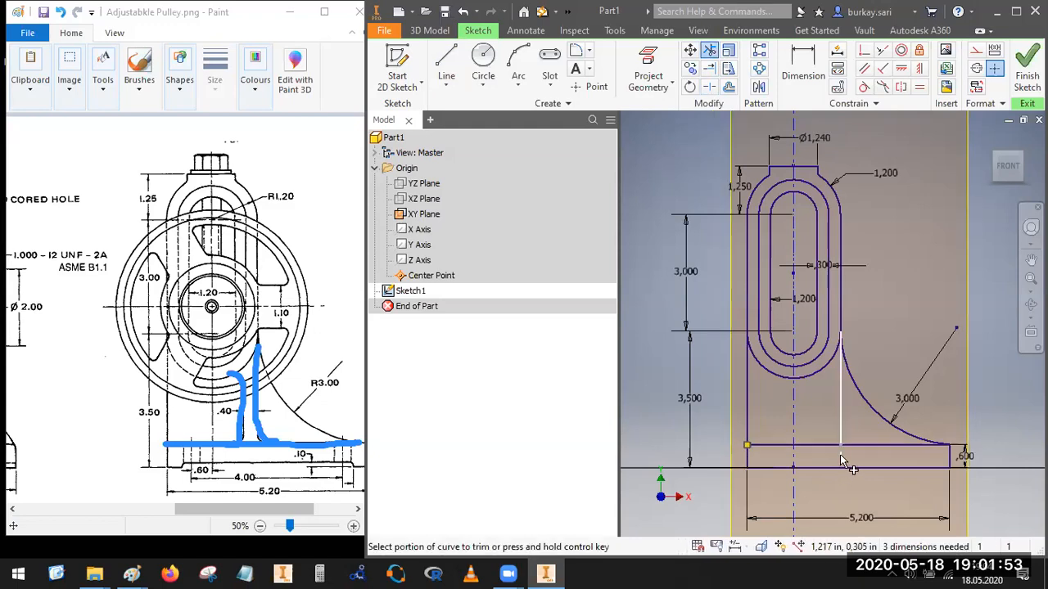
left_click(840, 455)
Step: Draw a second vertical web line inside the first, from within the base up past the frame's outer lower arc
key("l")
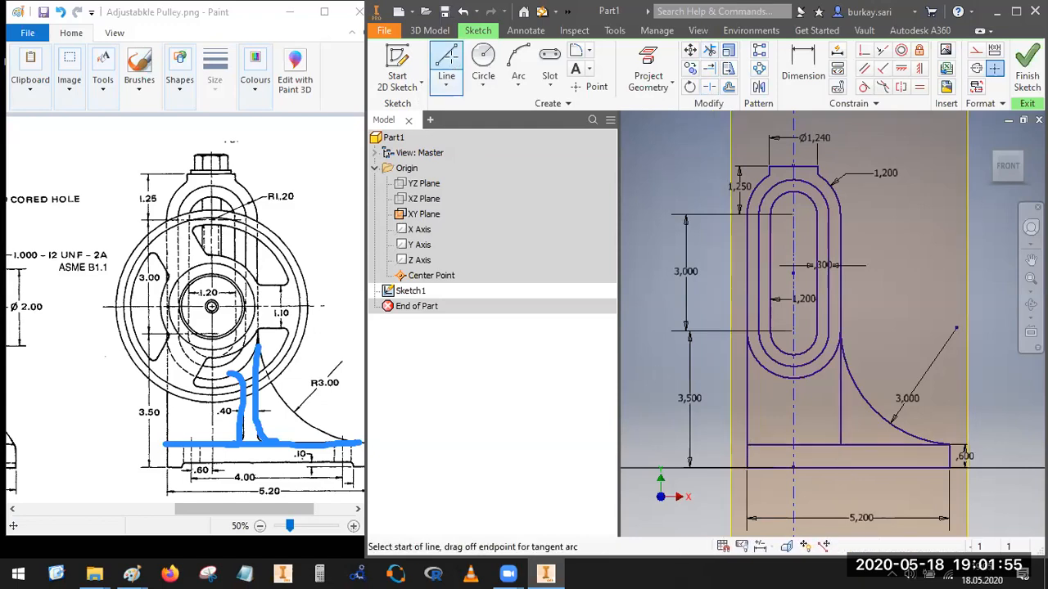
scroll(821, 442, "up", 3)
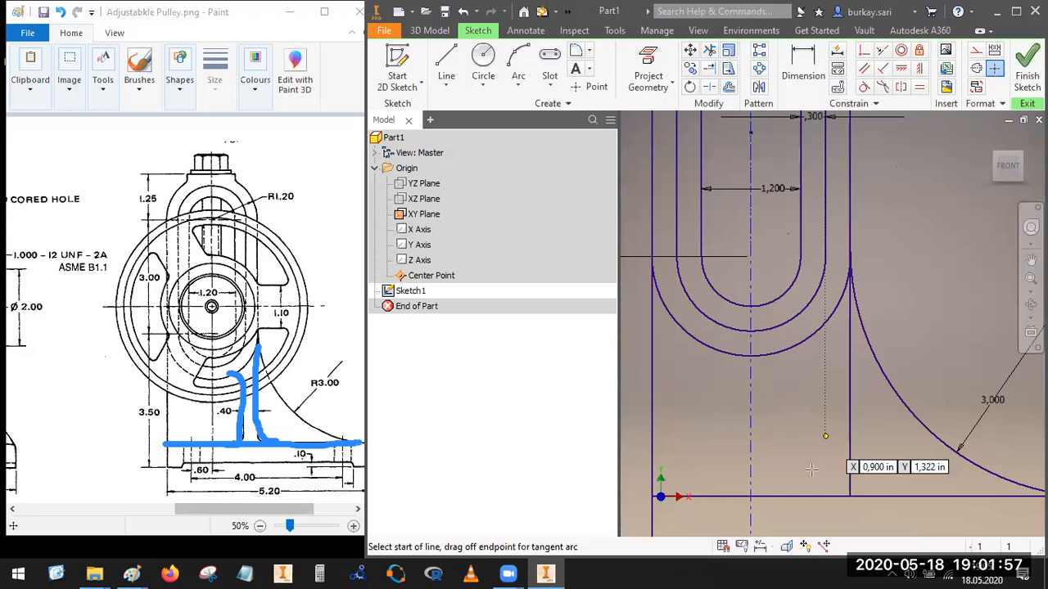
scroll(818, 458, "down", 2)
left_click(816, 472)
scroll(816, 361, "up", 2)
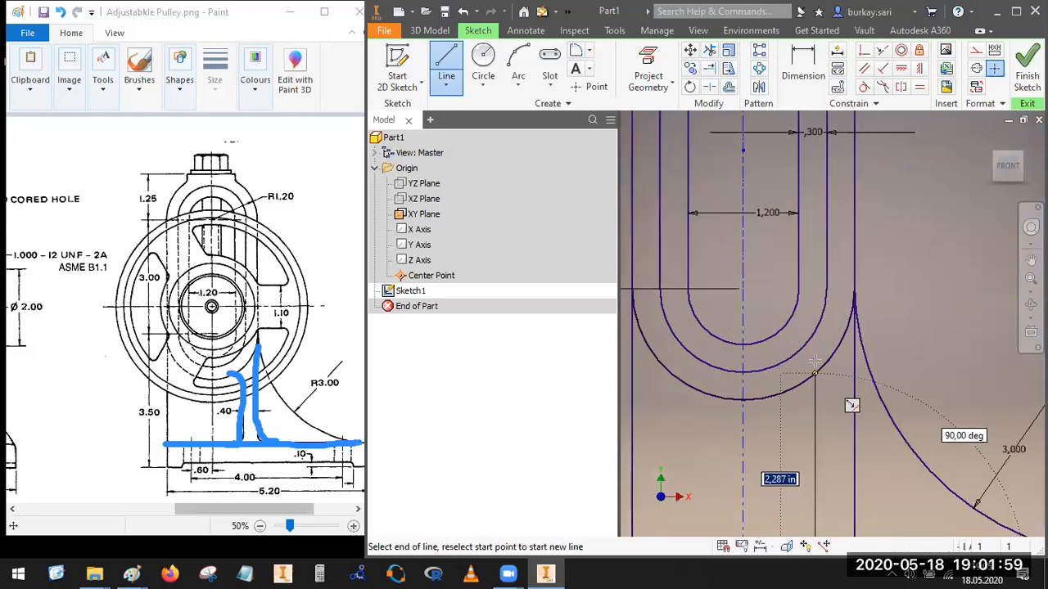
left_click(815, 346)
key("Escape")
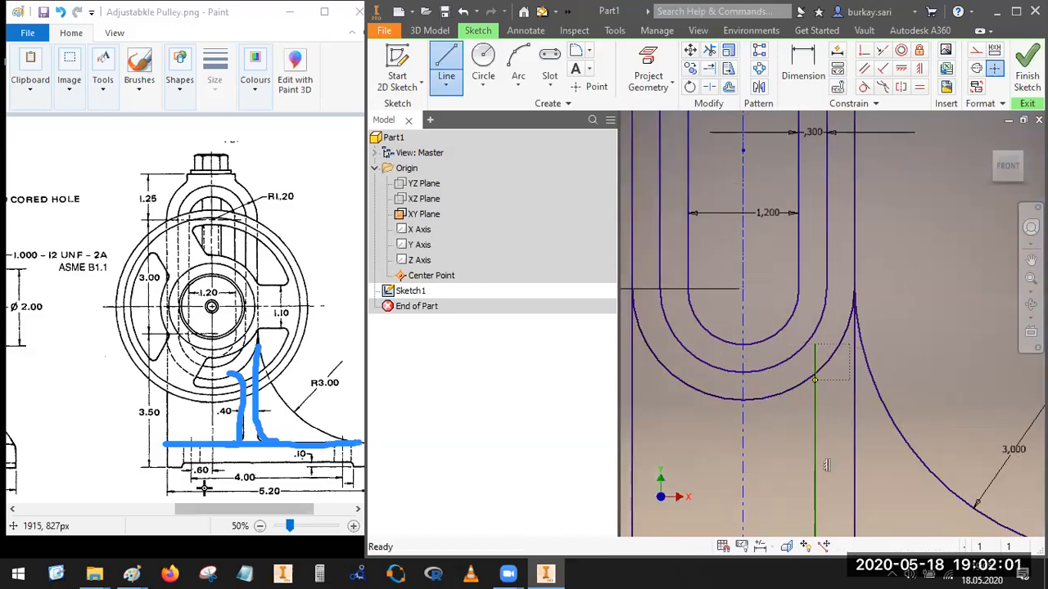
Step: Dimension the distance between the two vertical web lines as 0.4 in
left_click(803, 72)
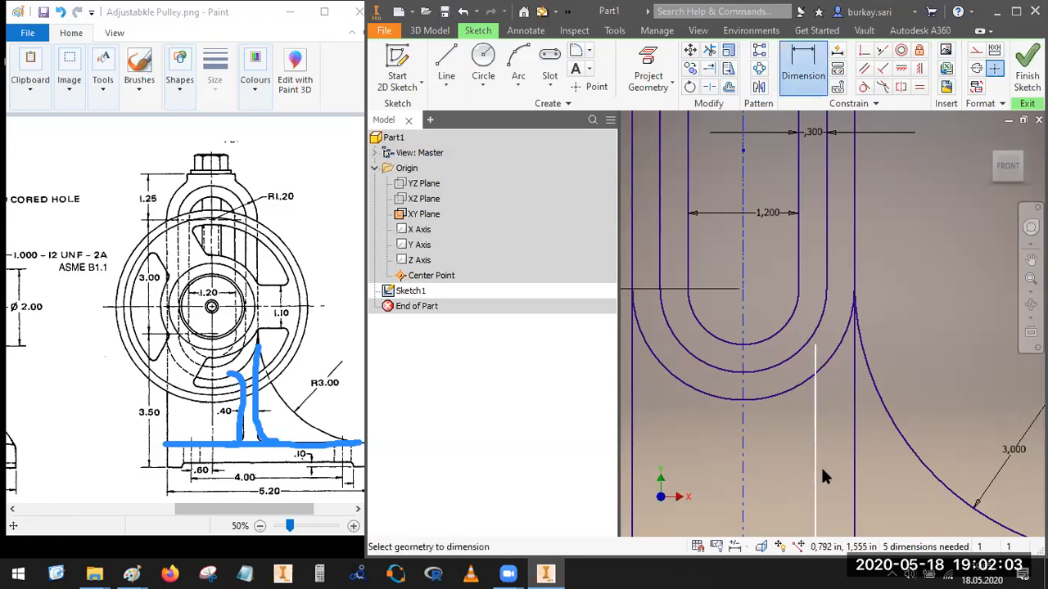
left_click(854, 479)
left_click(816, 473)
left_click(778, 469)
type("0.4")
key("Return")
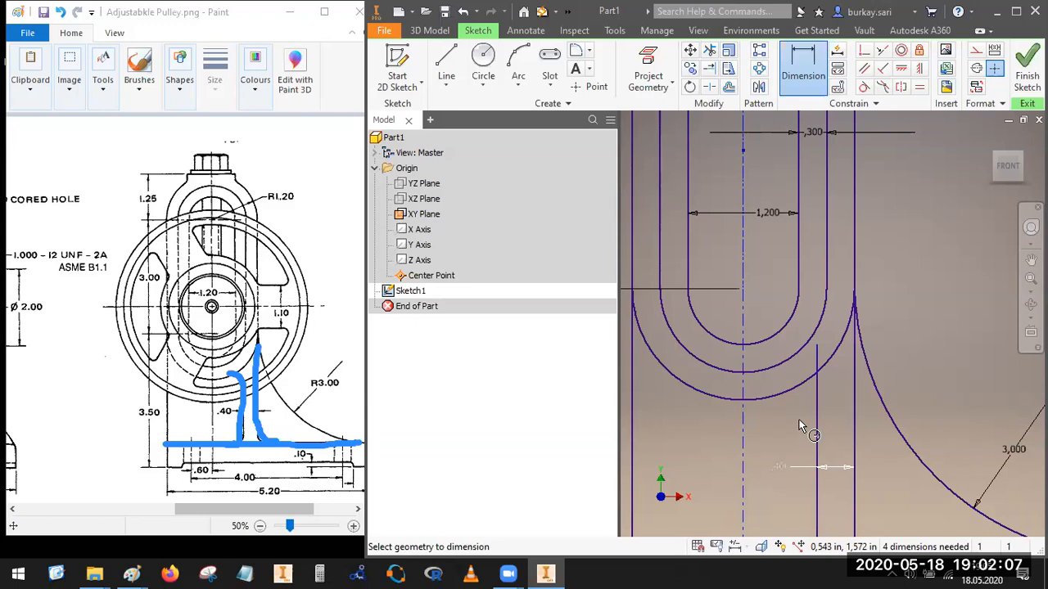
Step: Trim the inner web line back to the frame's outer lower arc and the base's top edge
scroll(758, 345, "up", 3)
left_click(709, 50)
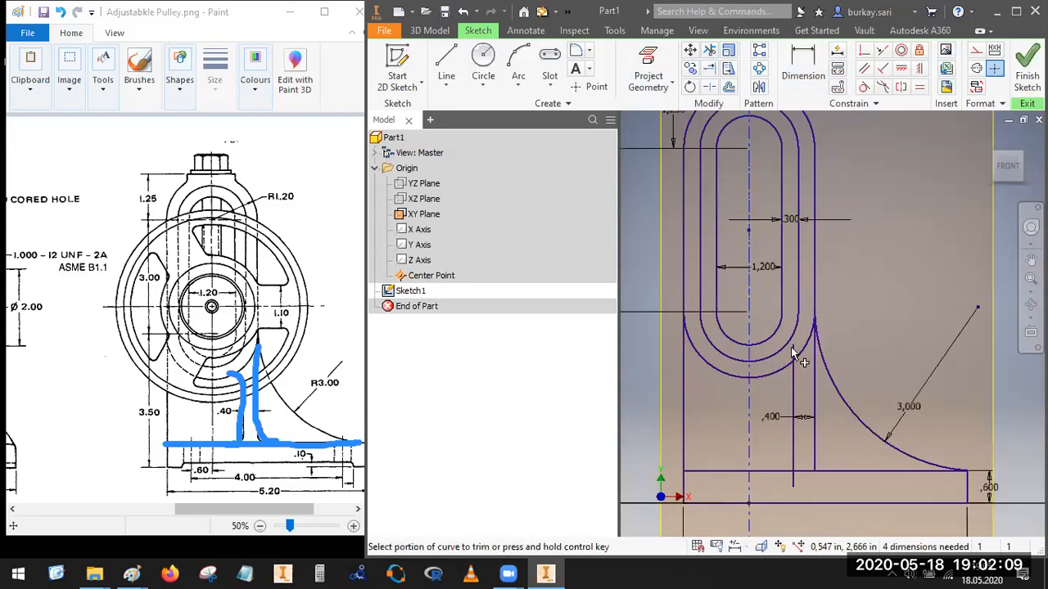
left_click(791, 479)
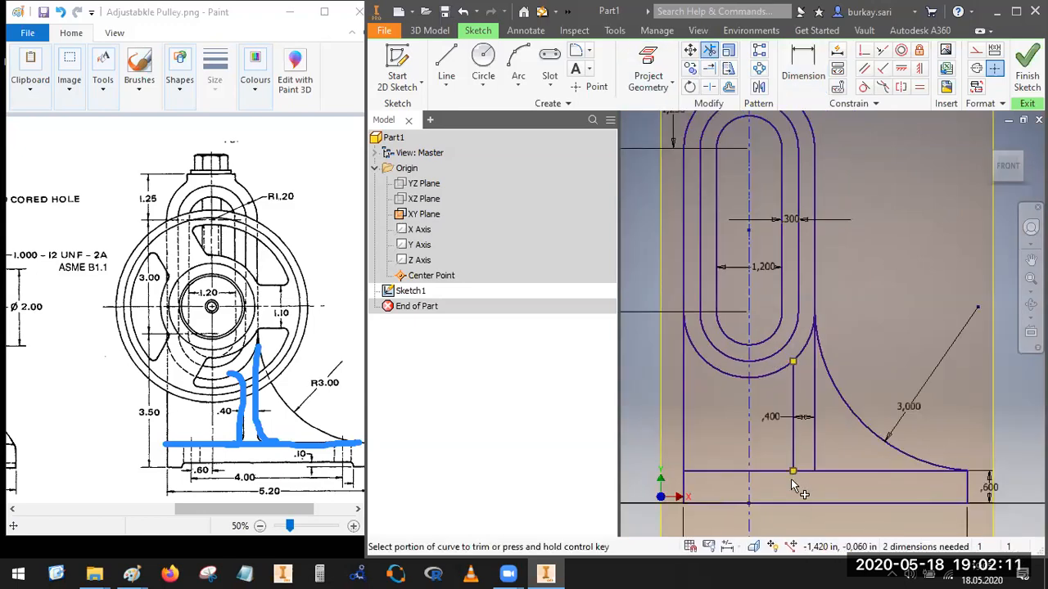
key("Escape")
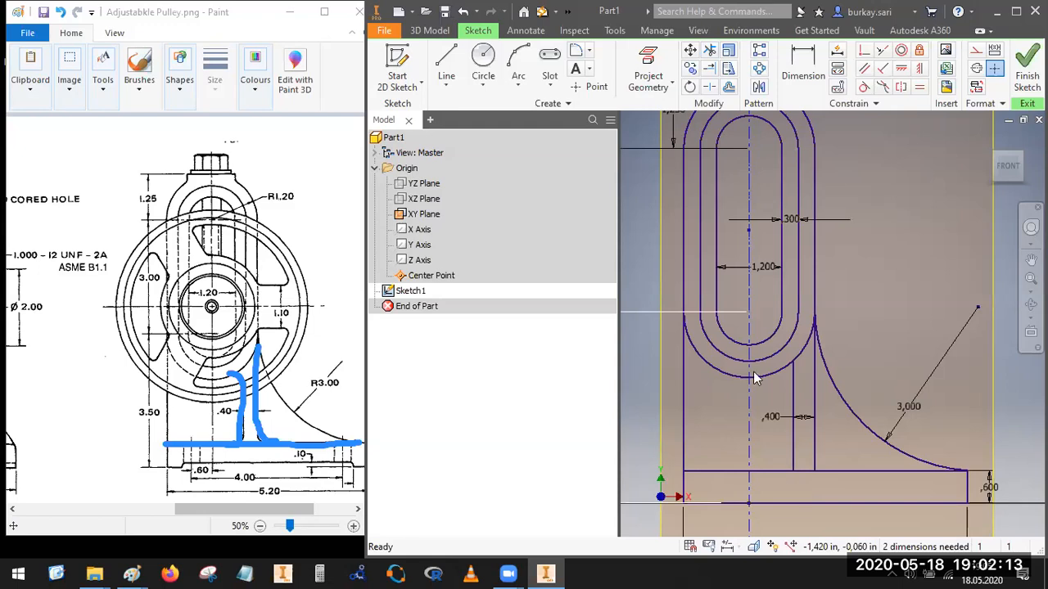
Step: Outline the shallow recess under the base on the drawing and clear all the markings
middle_click_drag(848, 390, 821, 232)
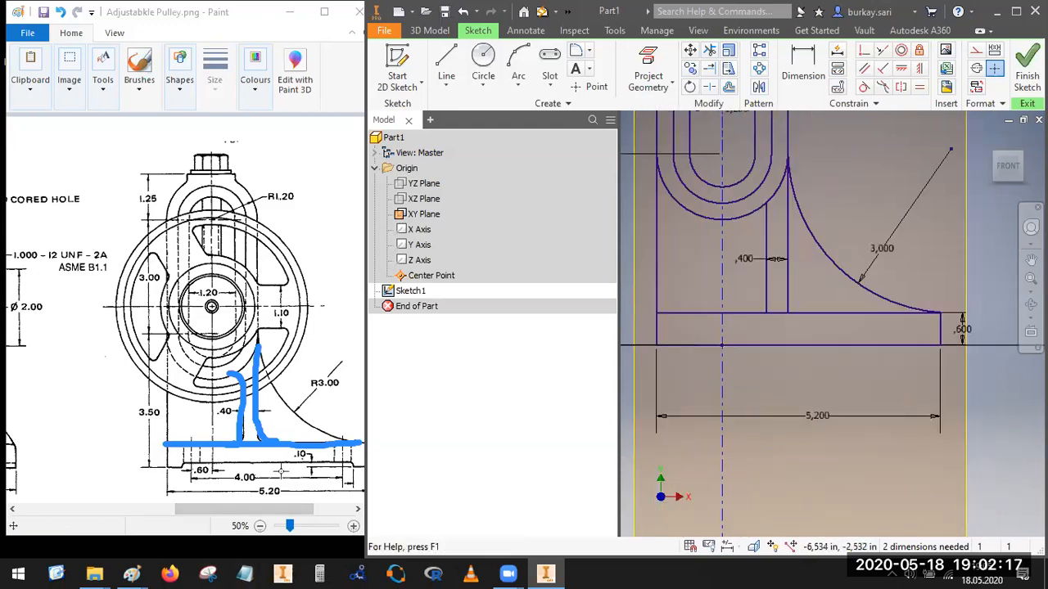
mouse_move(175, 473)
left_mouse_down()
mouse_move(348, 455)
mouse_move(353, 464)
mouse_move(200, 481)
mouse_move(187, 460)
left_mouse_up()
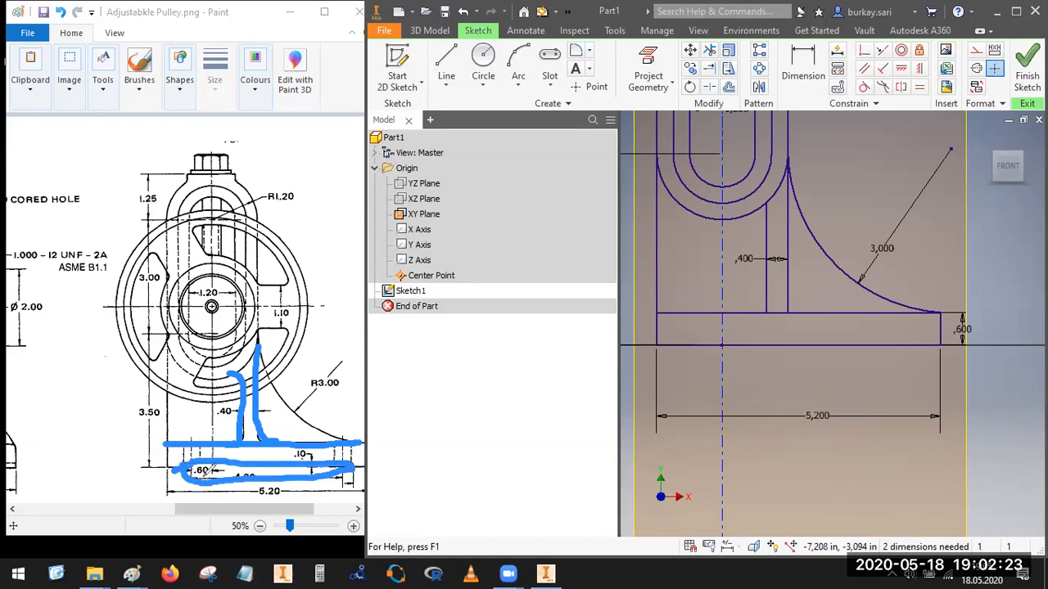
left_click(714, 117)
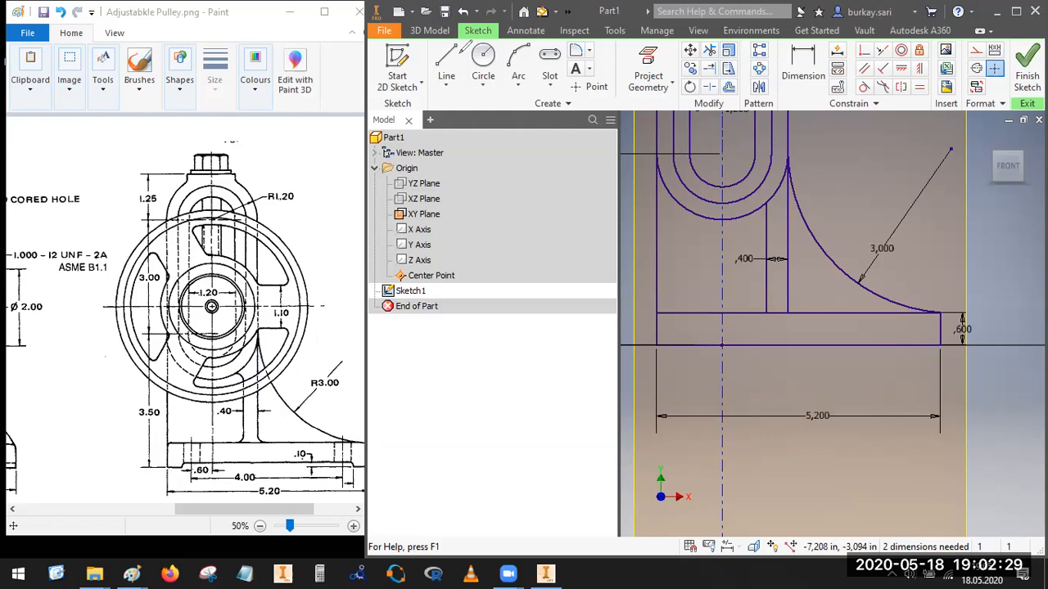
key("l")
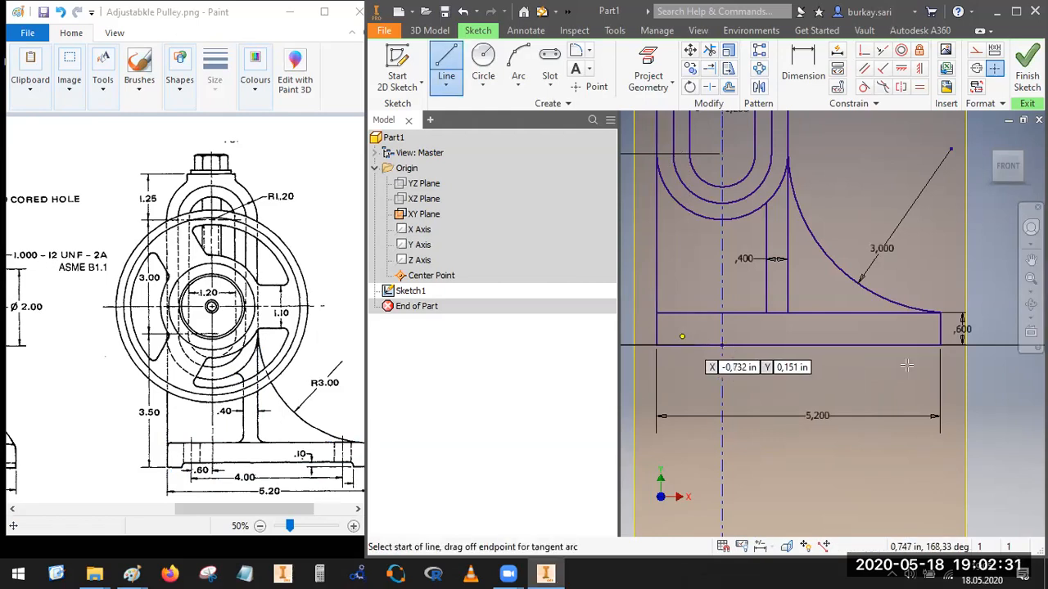
left_click(681, 337)
key("Escape")
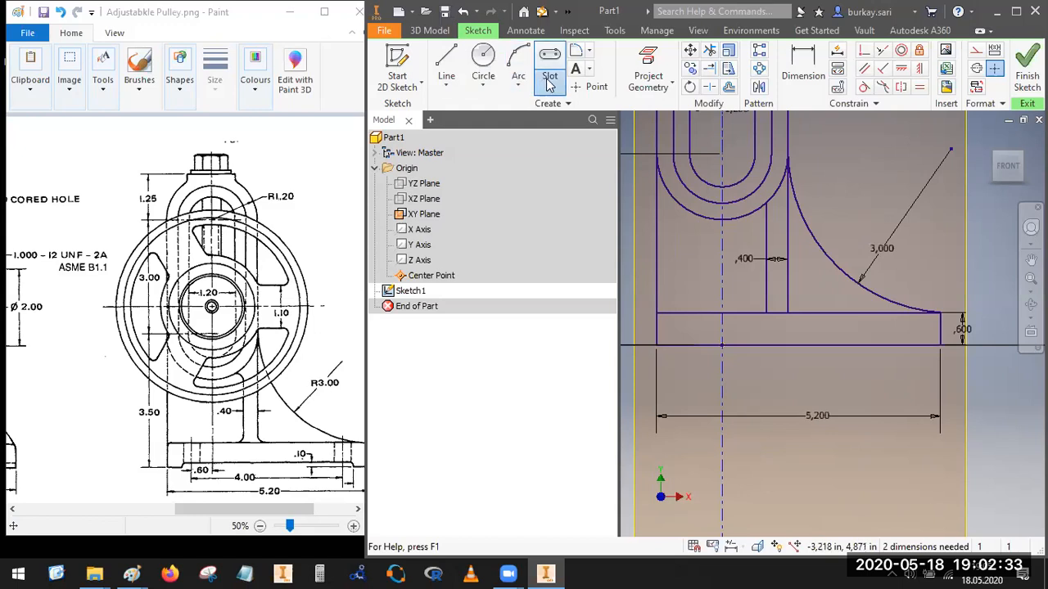
Step: Sketch a two-point rectangle about 4.27 in wide and 0.21 in high, standing on the base's bottom edge
left_click(549, 85)
left_click(550, 111)
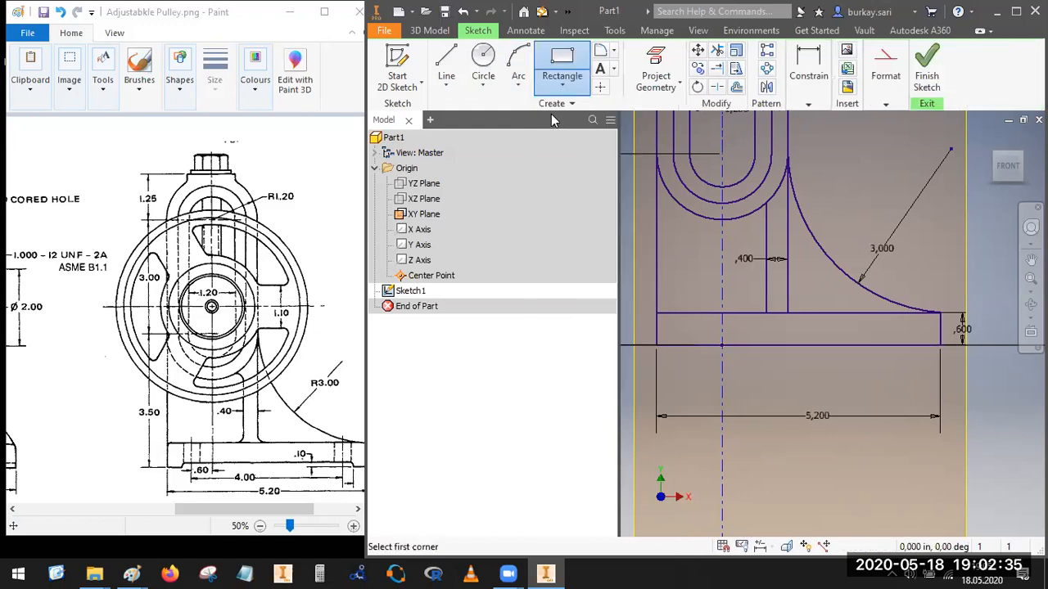
left_click(678, 344)
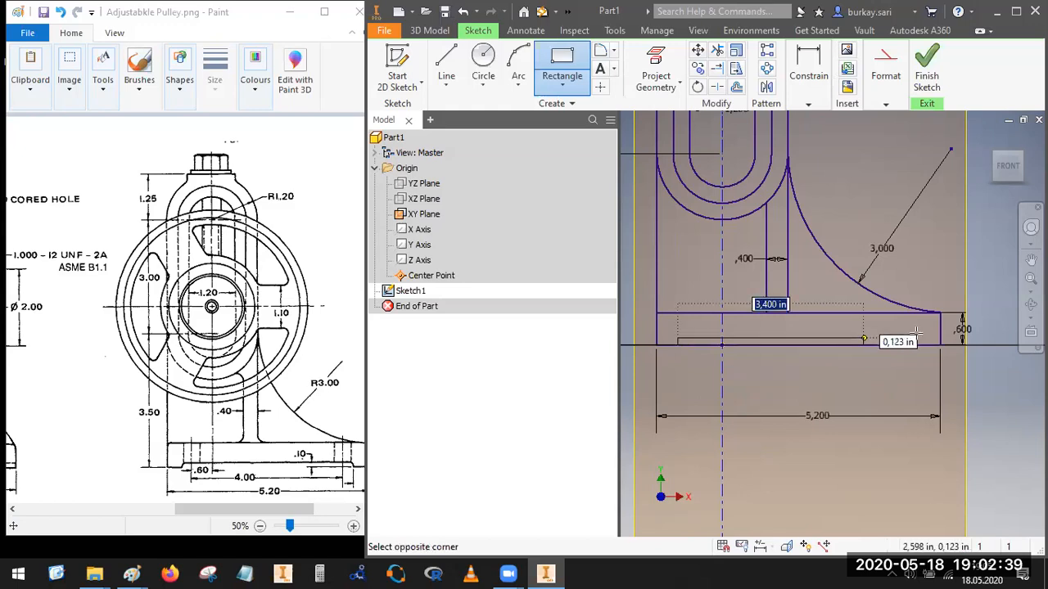
left_click(911, 333)
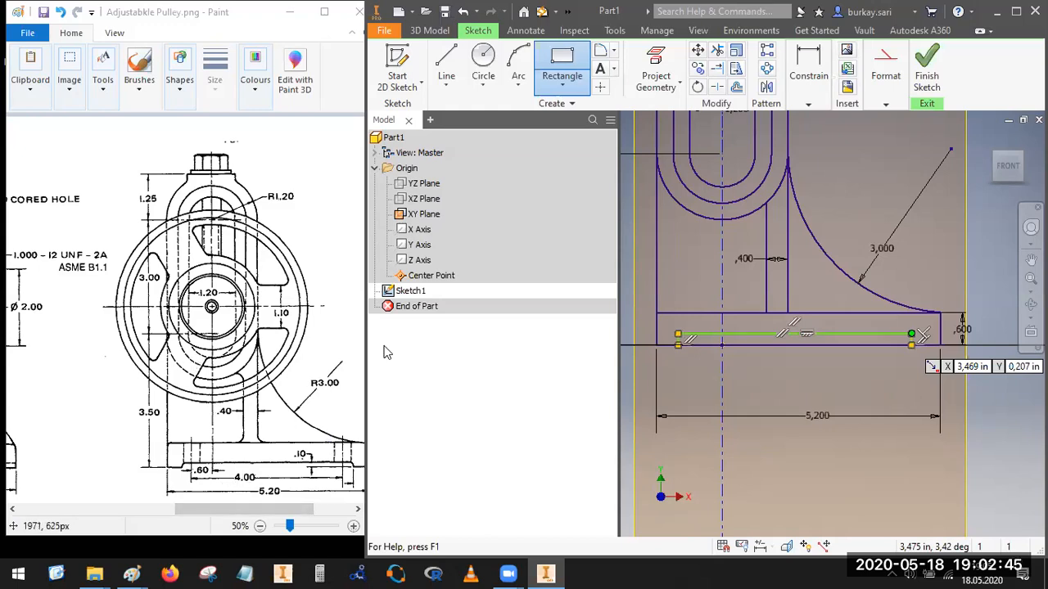
Step: Switch to Paint, bring the base's end dimensions into view, and mark the .36 foot width, the opposite foot and the .10 recess depth
left_click(123, 410)
left_click_drag(200, 516, 225, 515)
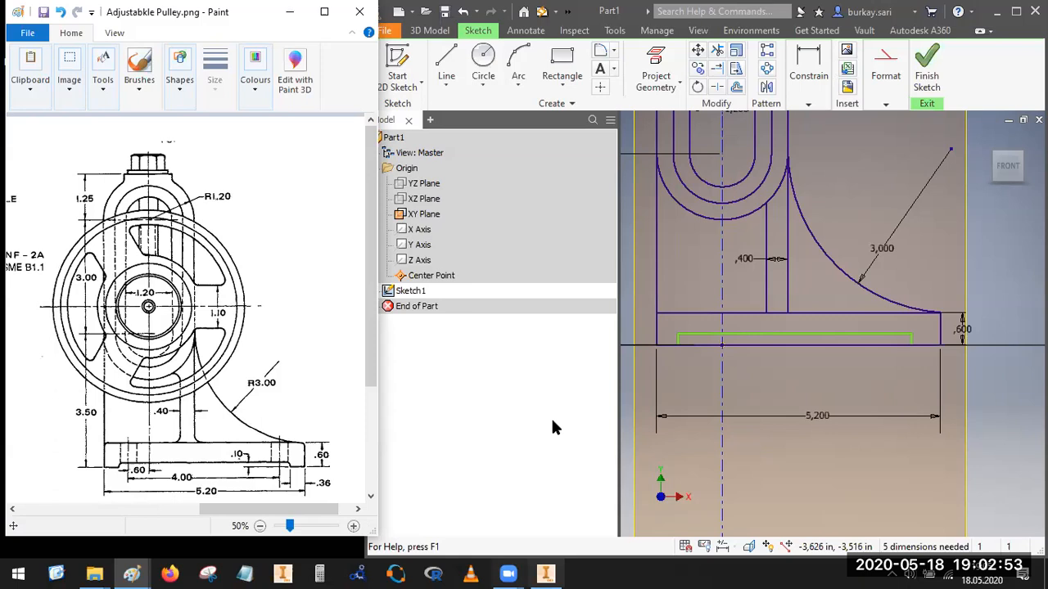
mouse_move(302, 463)
left_mouse_down()
mouse_move(287, 483)
mouse_move(336, 495)
mouse_move(321, 476)
left_mouse_up()
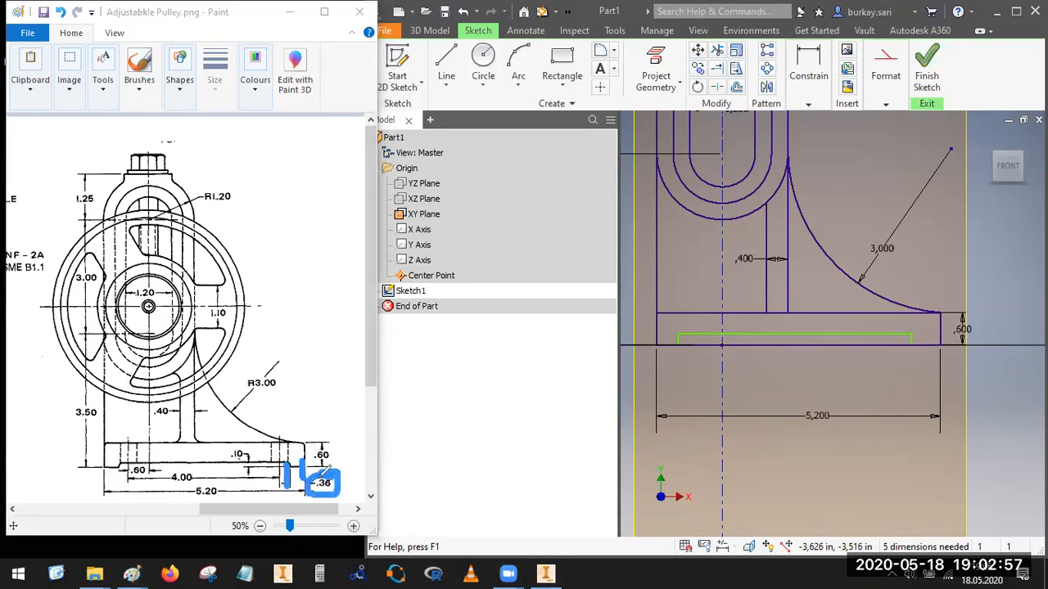
mouse_move(107, 465)
left_mouse_down()
mouse_move(99, 483)
mouse_move(110, 492)
mouse_move(115, 459)
left_mouse_up()
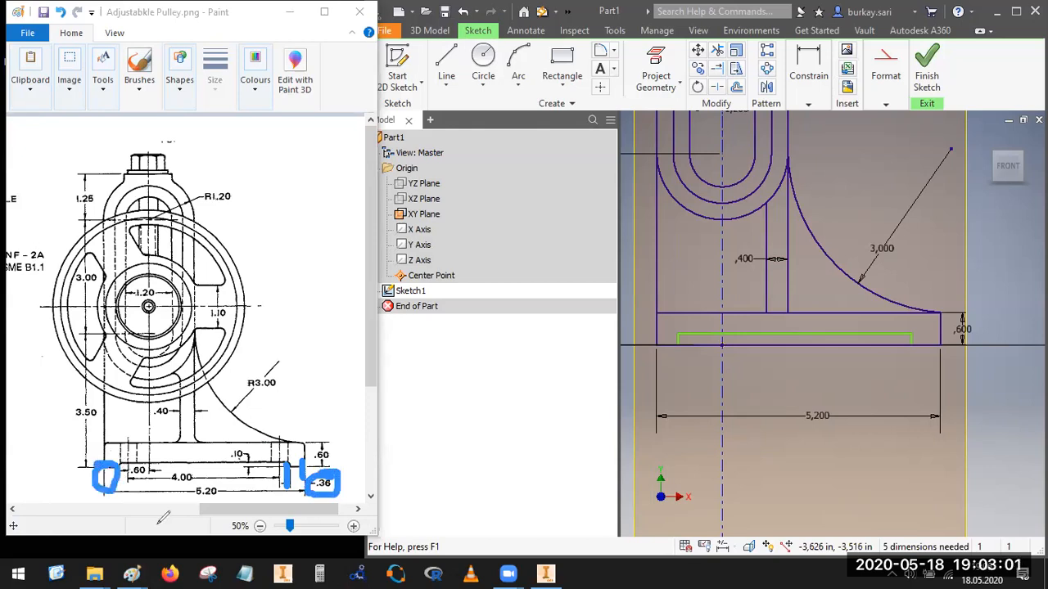
mouse_move(260, 446)
left_mouse_down()
mouse_move(239, 440)
mouse_move(225, 471)
mouse_move(254, 488)
mouse_move(261, 446)
mouse_move(223, 450)
left_mouse_up()
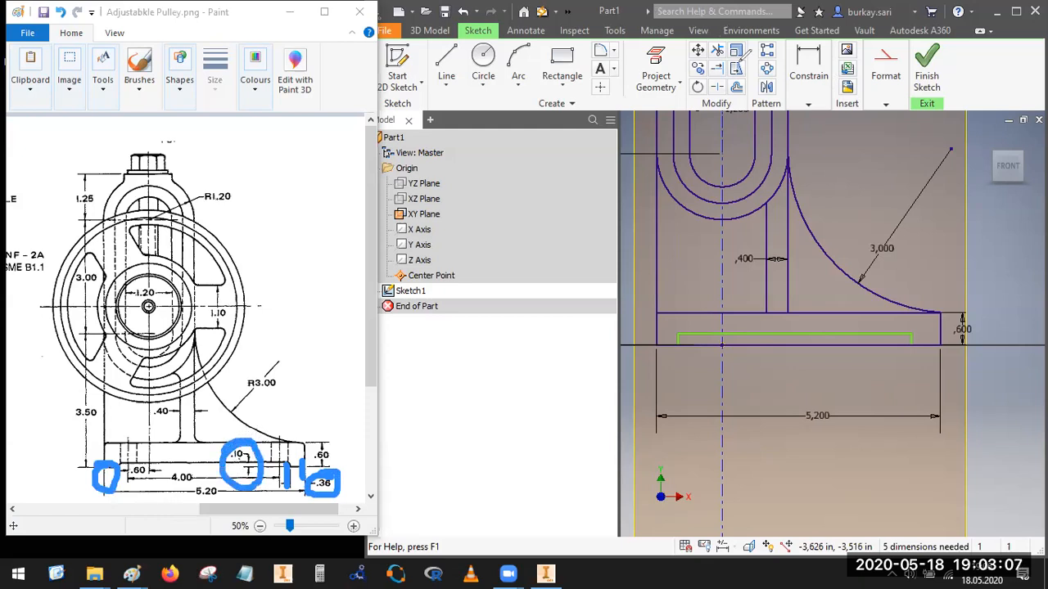
Step: Dimension the recess rectangle's height above the base's bottom edge as 0.1 in
left_click(808, 103)
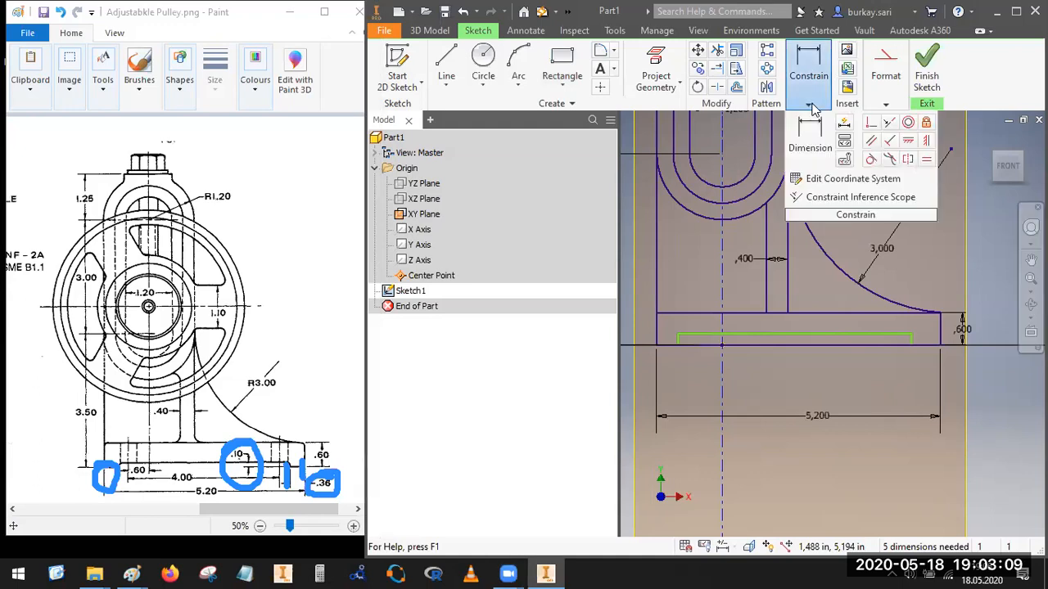
left_click(810, 145)
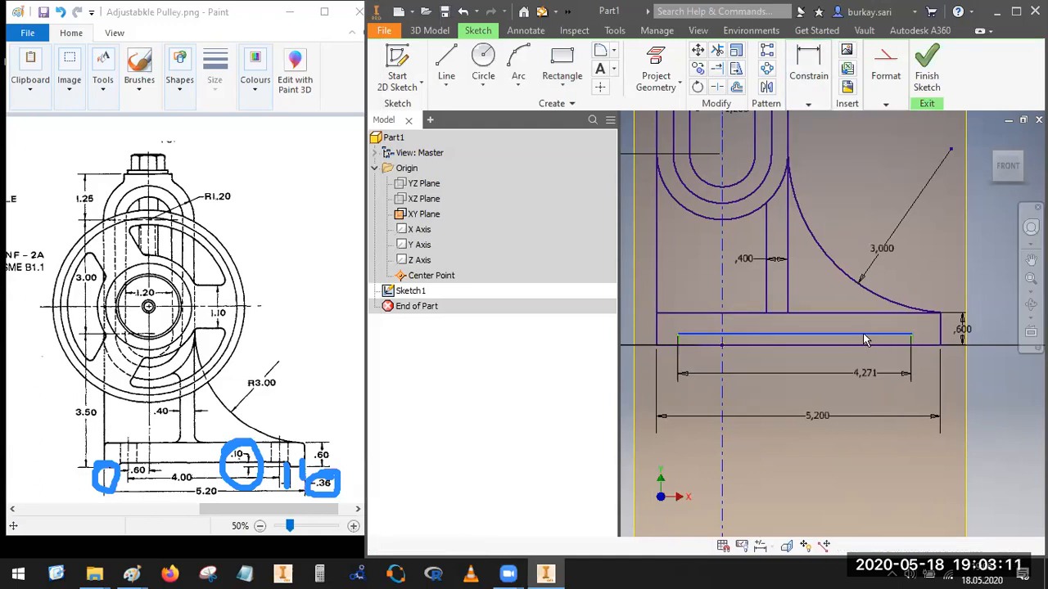
left_click(860, 349)
scroll(860, 356, "down", 5)
left_click(837, 367)
type("0.1")
key("Return")
Step: Dimension the distance from the recess's end to the base's outer edge below the R3.00 arc as 0.36 in
scroll(883, 329, "up", 3)
scroll(886, 329, "down", 3)
left_click(881, 328)
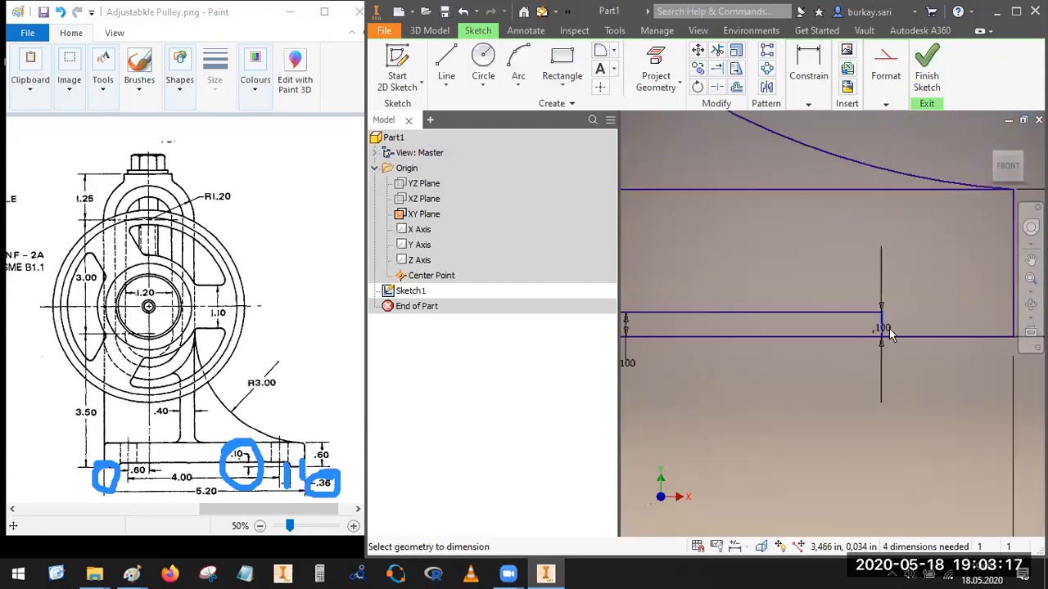
scroll(889, 327, "up", 3)
left_click(963, 311)
left_click(934, 380)
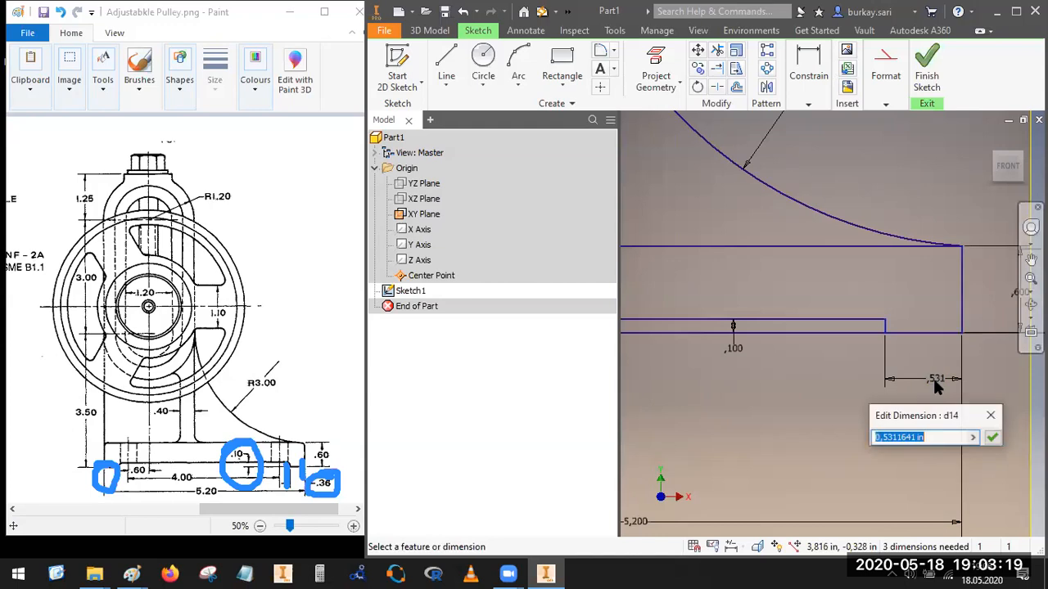
type("0.36")
key("Return")
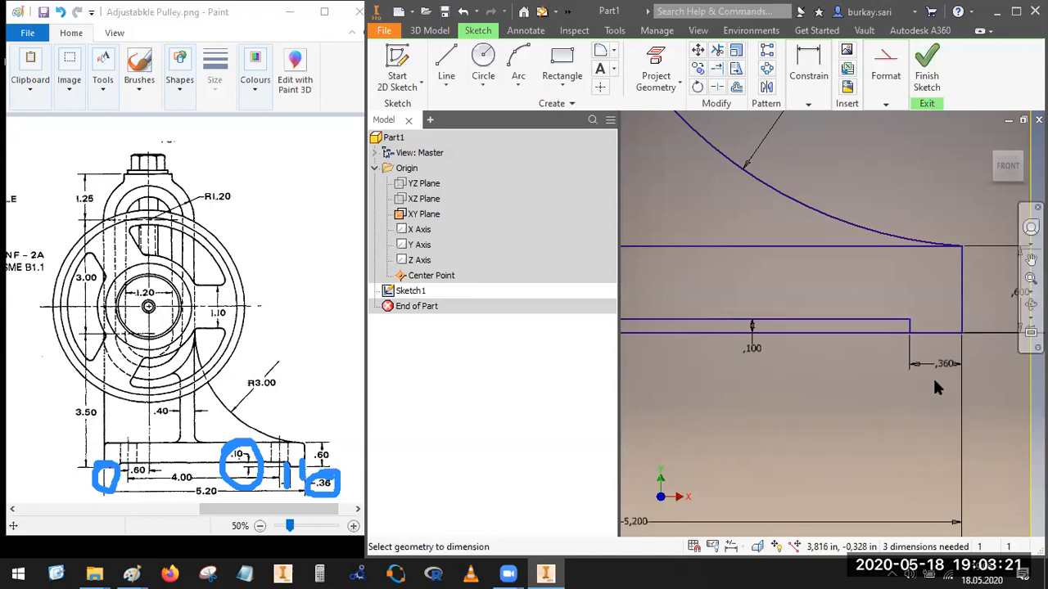
Step: Dimension the distance from the recess's other end to the base's opposite outer edge as 0.36 in
scroll(913, 381, "up", 3)
scroll(776, 360, "down", 5)
left_click(832, 338)
left_click(753, 334)
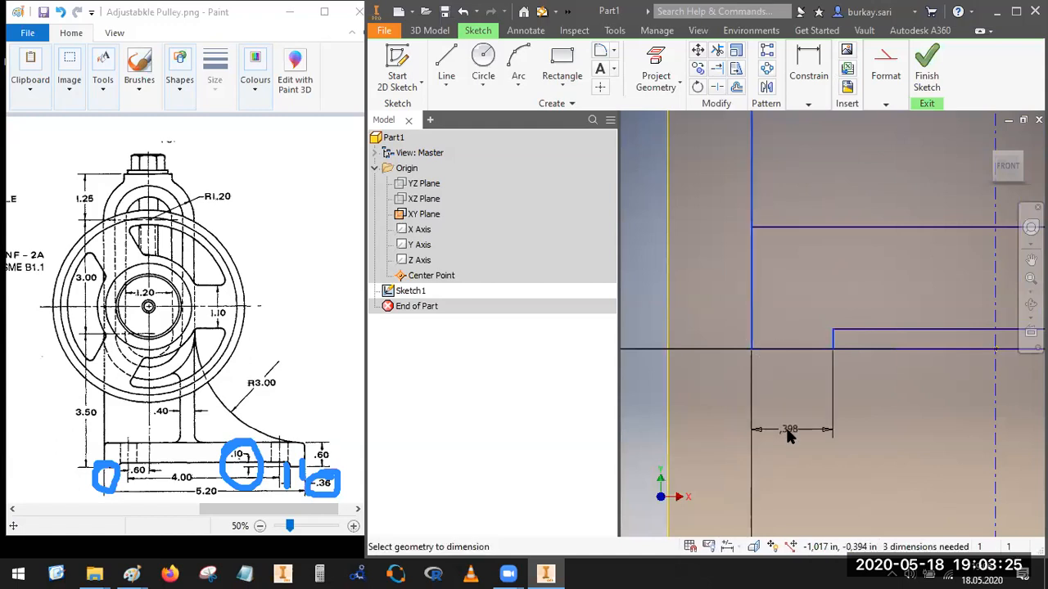
left_click(791, 432)
type("0.36")
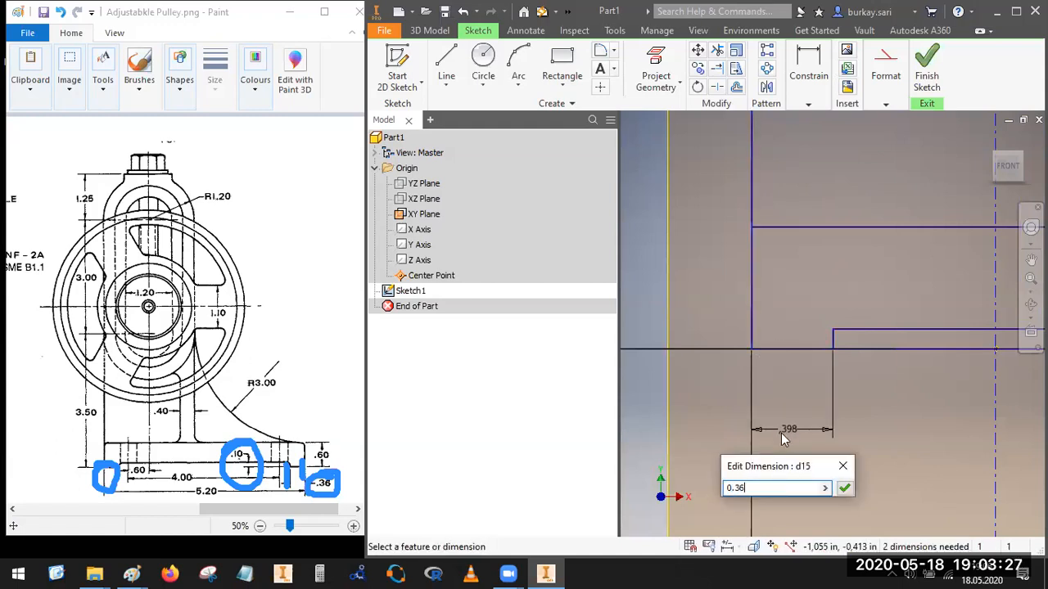
key("Return")
scroll(802, 432, "down", 5)
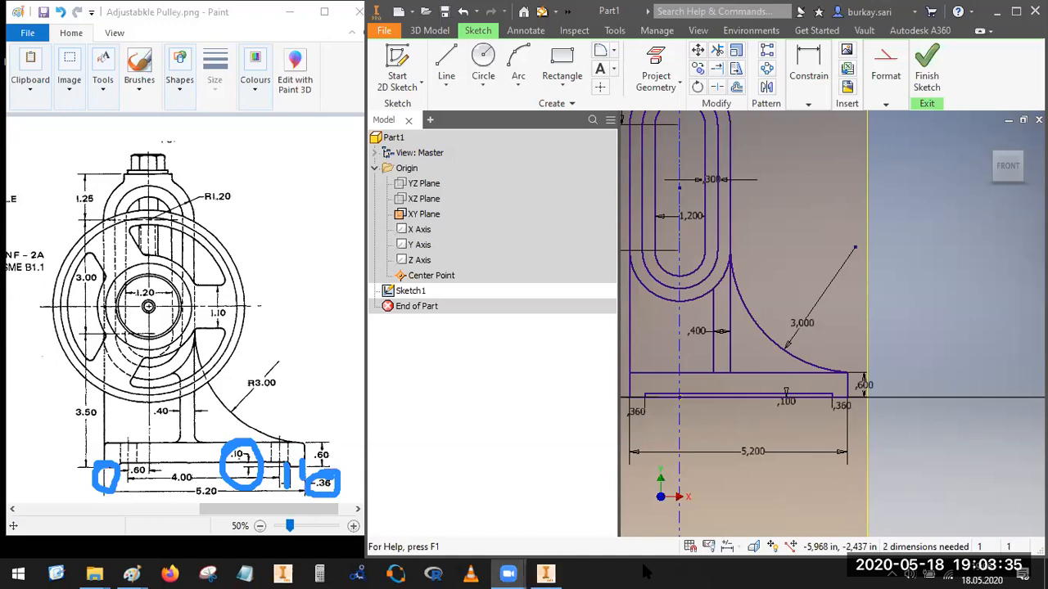
left_click(407, 354)
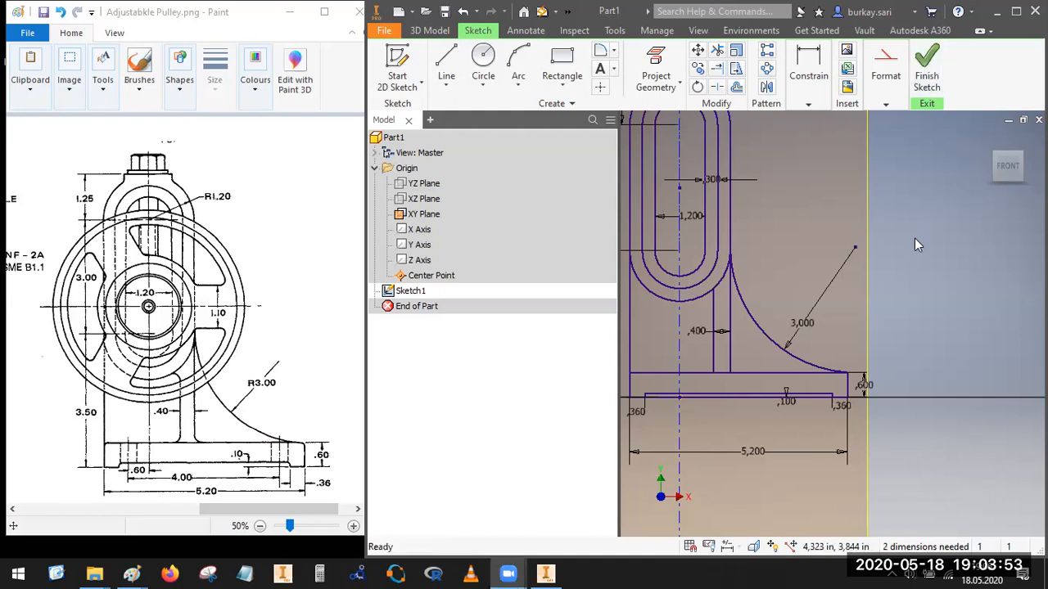
Step: Switch to Paint, bring the frame's section view into view, and mark the Ø1.24 top boss there and in the sketch
scroll(913, 260, "up", 4)
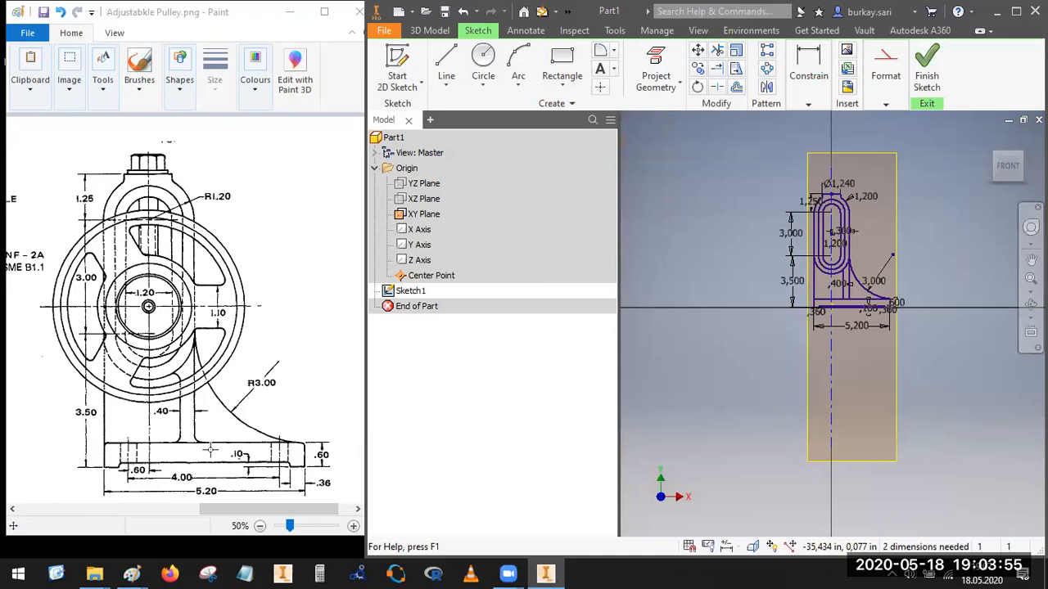
left_click(139, 510)
left_click(139, 514)
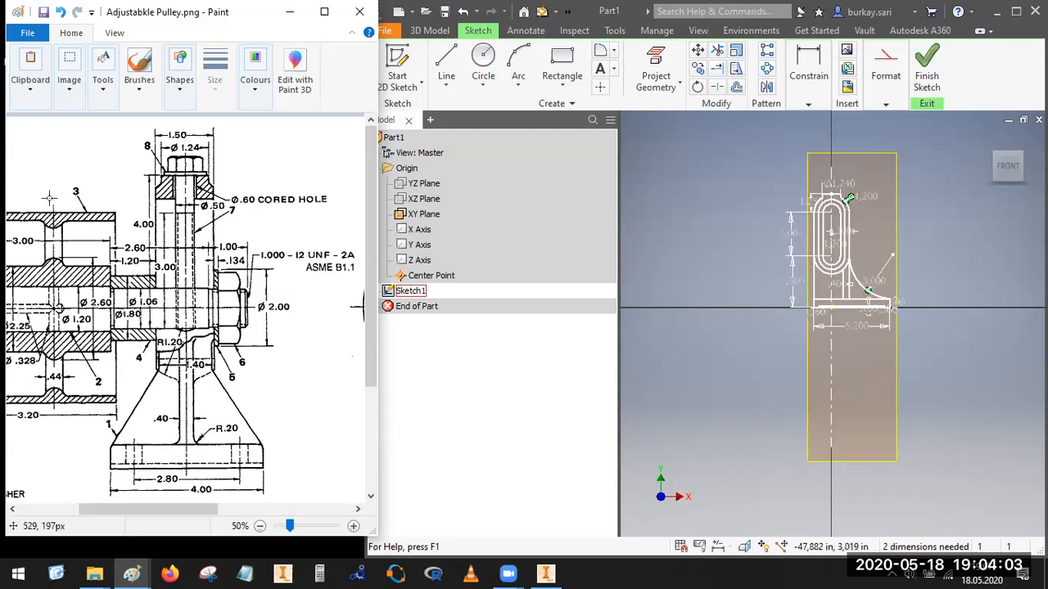
left_click_drag(161, 171, 220, 176)
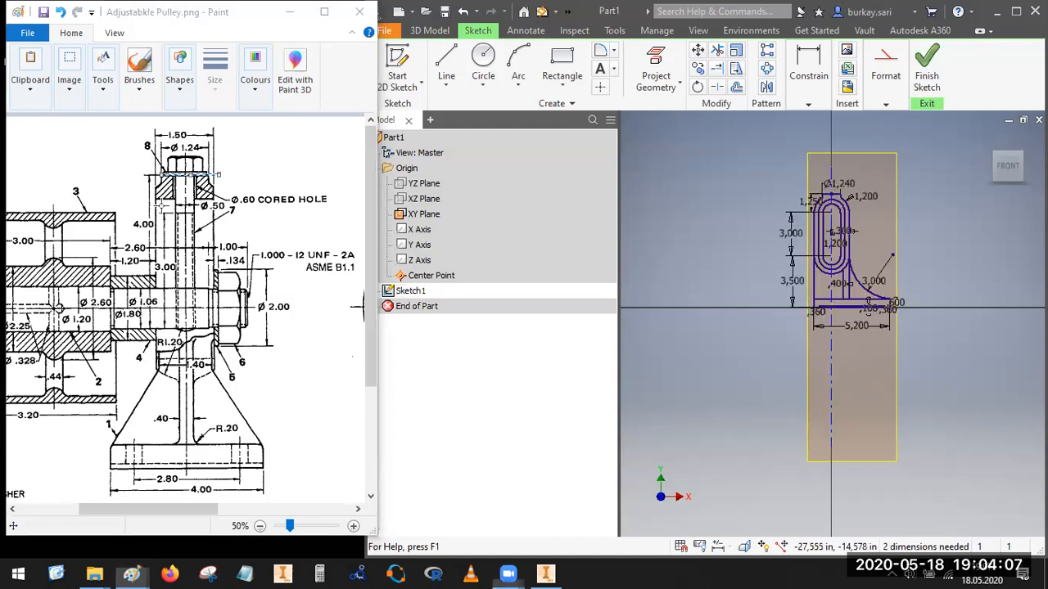
mouse_move(217, 174)
left_mouse_down()
mouse_move(197, 151)
mouse_move(151, 174)
mouse_move(204, 182)
mouse_move(156, 161)
left_mouse_up()
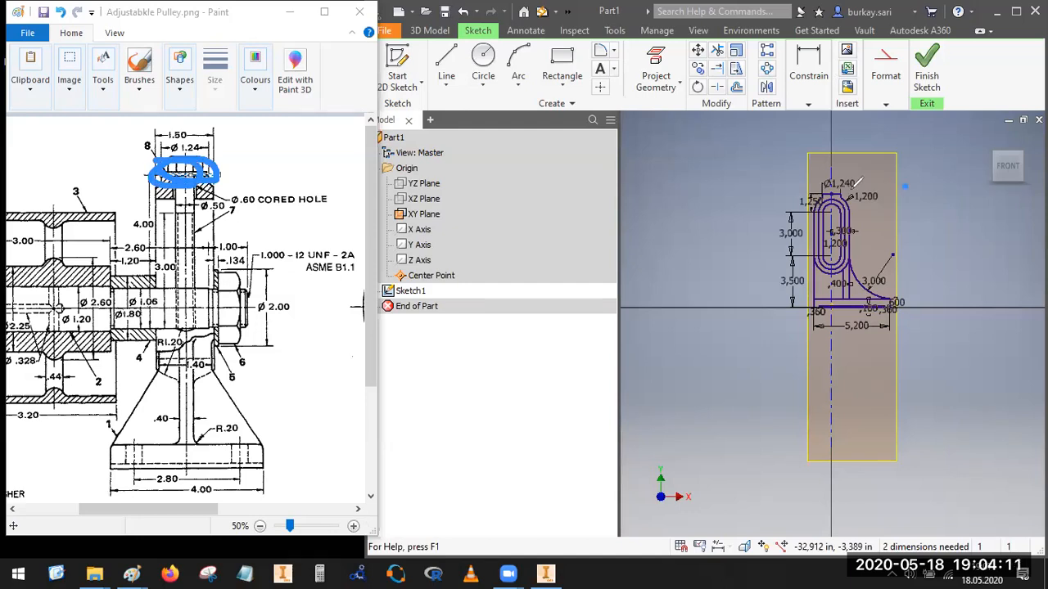
mouse_move(813, 188)
left_mouse_down()
mouse_move(851, 193)
mouse_move(795, 177)
mouse_move(787, 189)
left_mouse_up()
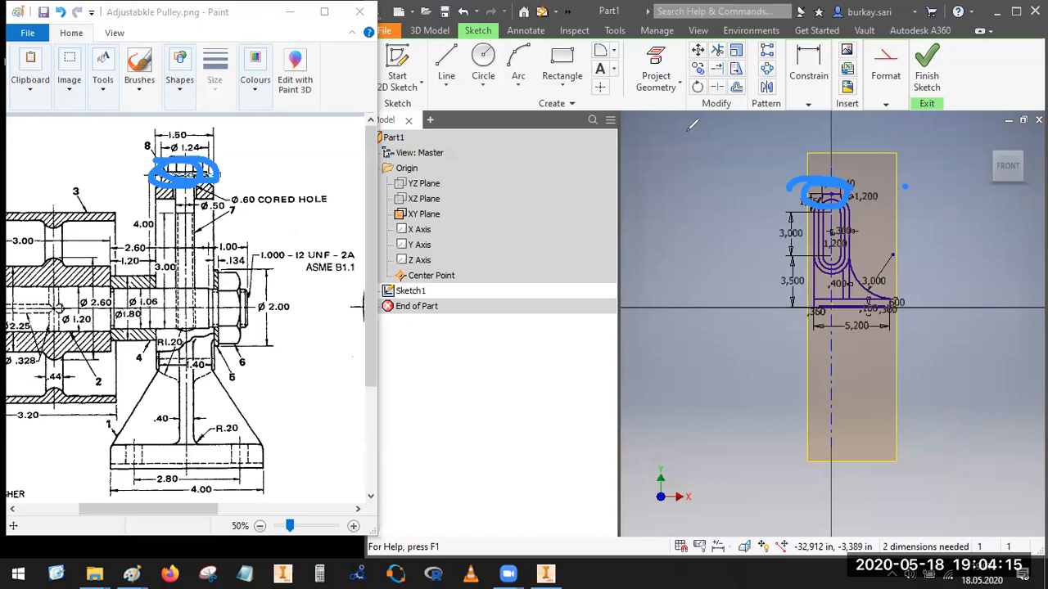
Step: Clear the marks and undo the stray line drawn across the top boss in the Paint image
left_click(612, 144)
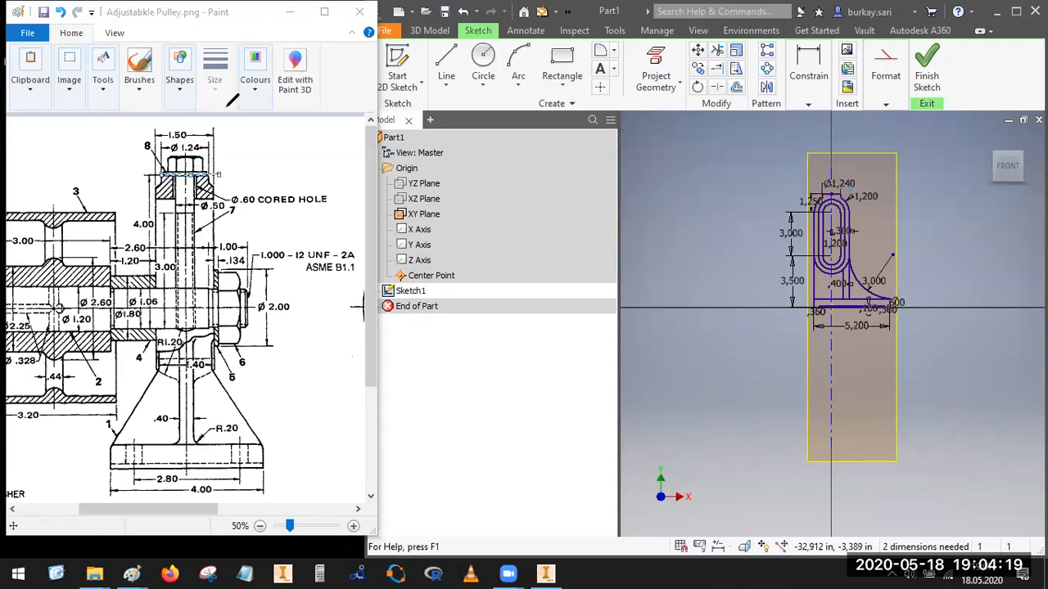
left_click(60, 54)
left_click(72, 153)
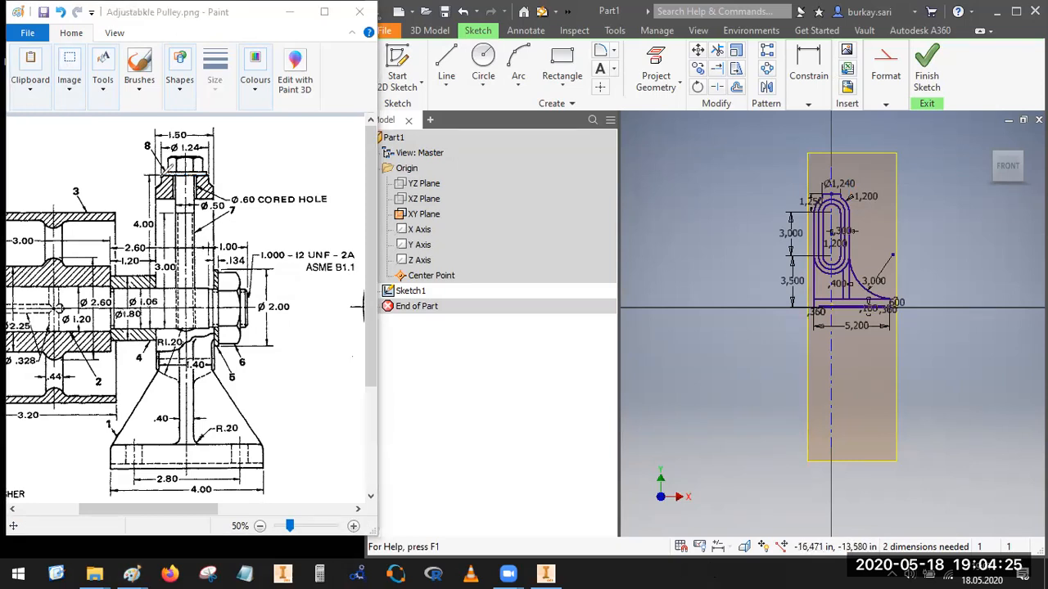
Step: Mark the 1.50 width and trace the outline of the frame's upper body in the section view
left_click_drag(149, 185, 223, 185)
mouse_move(195, 123)
left_mouse_down()
mouse_move(169, 123)
mouse_move(162, 140)
mouse_move(203, 131)
mouse_move(193, 123)
left_mouse_up()
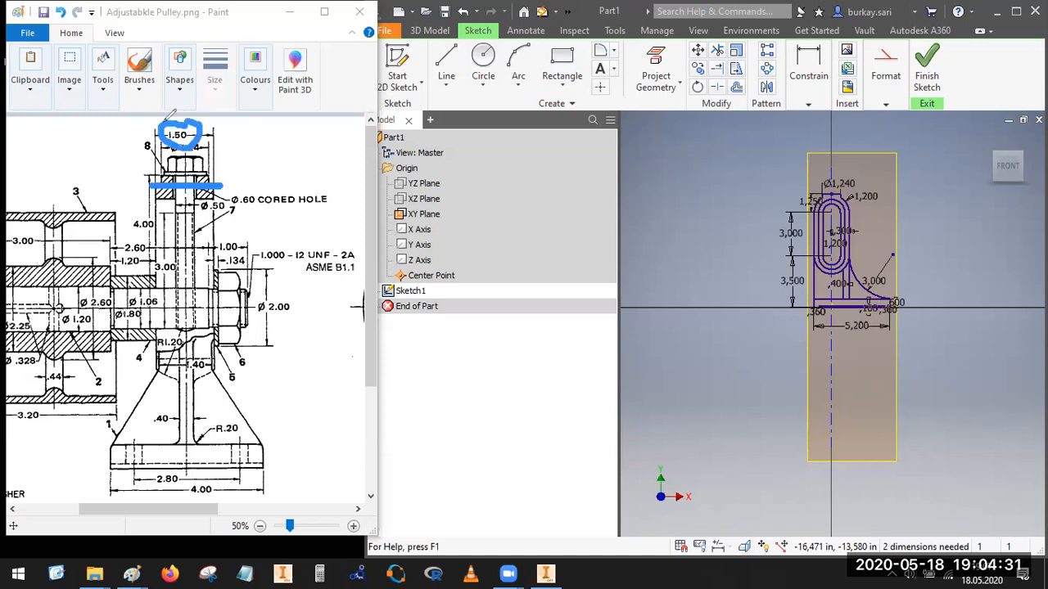
left_click_drag(156, 280, 156, 373)
mouse_move(212, 188)
left_mouse_down()
mouse_move(222, 361)
mouse_move(189, 383)
left_mouse_up()
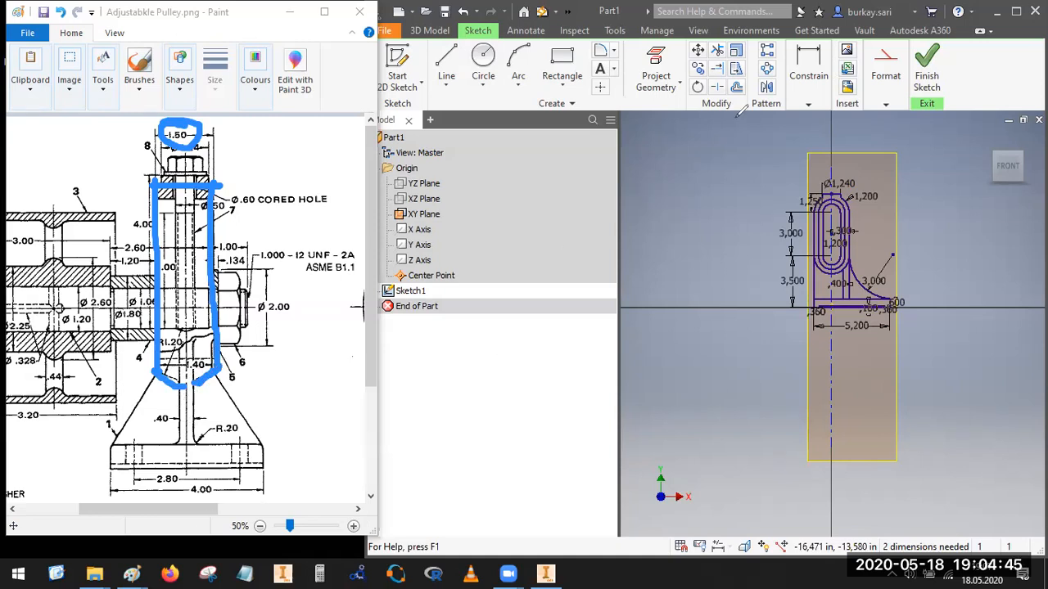
Step: Compare the section and side views in Paint, marking the .40 web thickness and the tapered lower end of the frame's upper body
left_click_drag(175, 511, 242, 511)
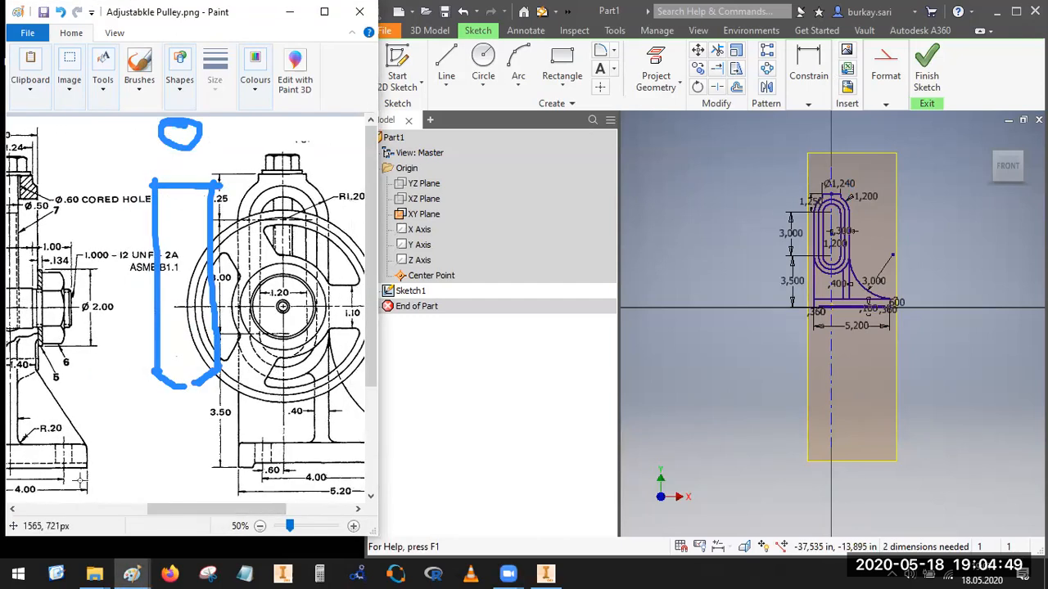
left_click_drag(185, 510, 147, 510)
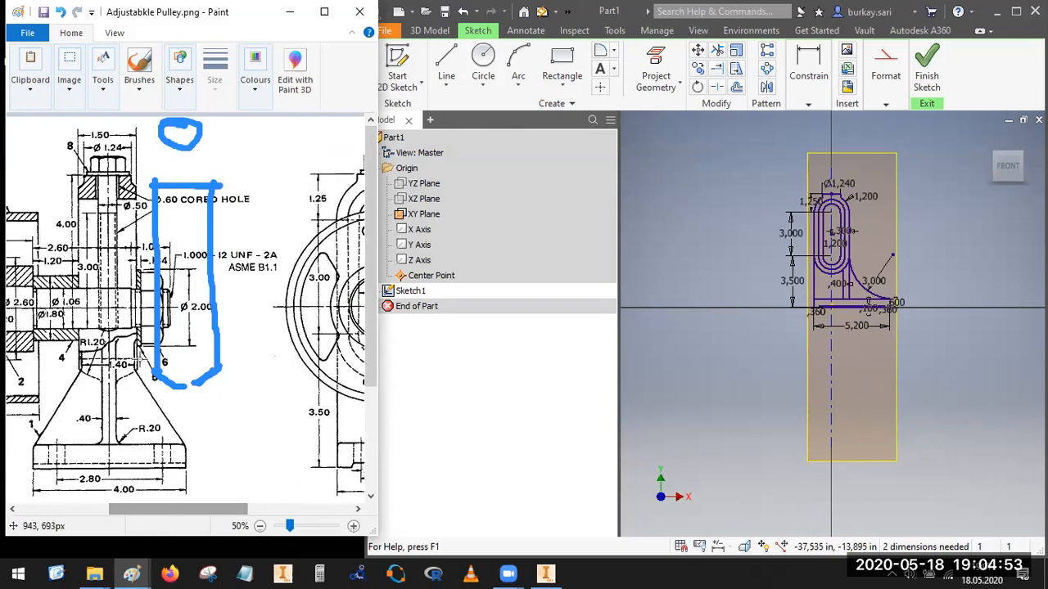
mouse_move(182, 510)
left_mouse_down()
mouse_move(224, 510)
mouse_move(162, 513)
left_mouse_up()
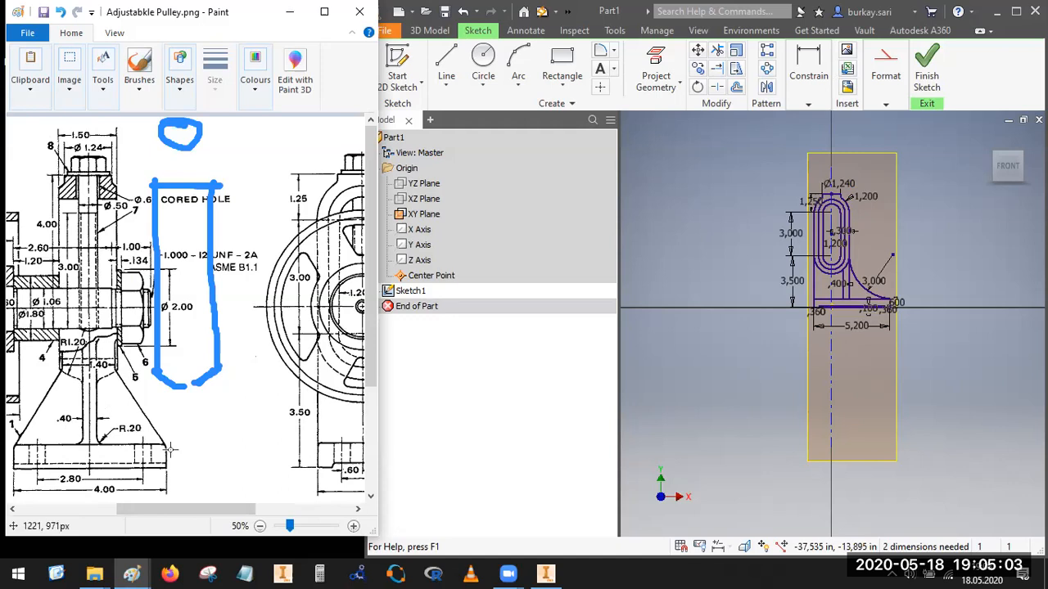
mouse_move(82, 400)
left_mouse_down()
mouse_move(43, 411)
mouse_move(111, 405)
mouse_move(91, 397)
left_mouse_up()
mouse_move(62, 352)
left_mouse_down()
mouse_move(63, 383)
mouse_move(94, 384)
mouse_move(114, 365)
left_mouse_up()
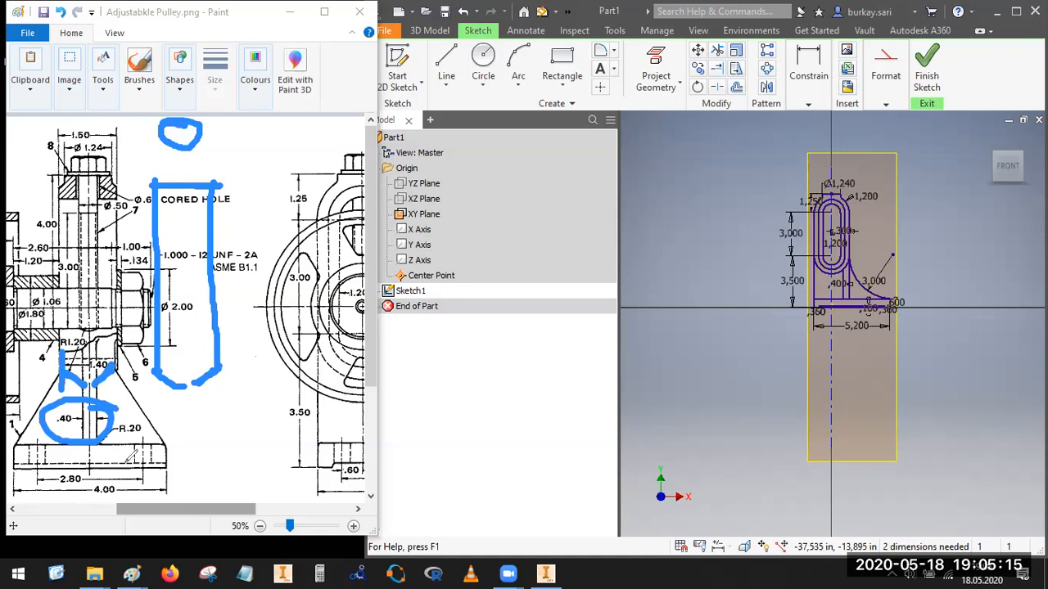
left_click(775, 125)
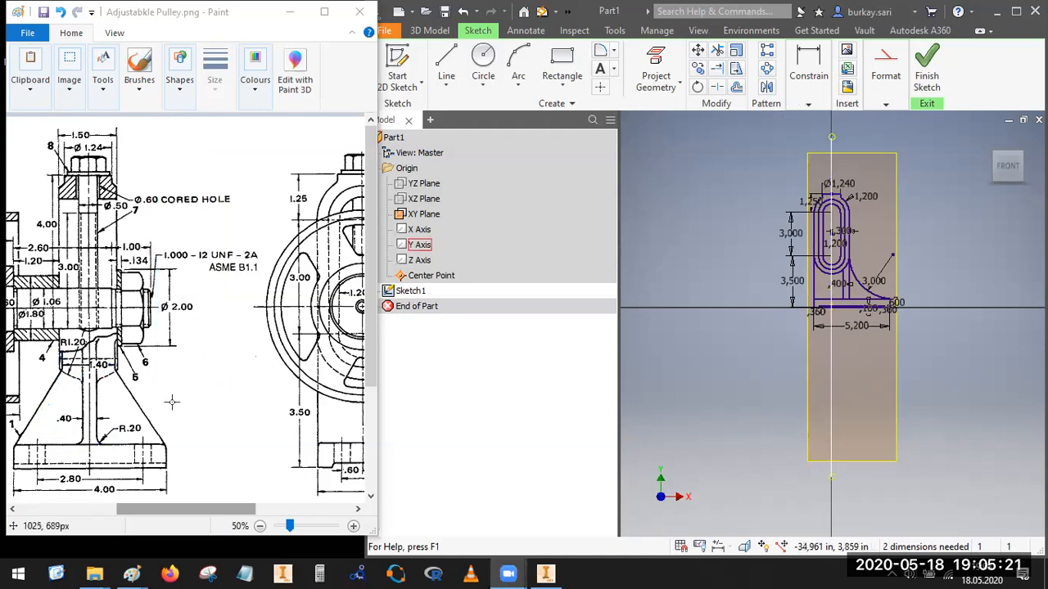
left_click_drag(186, 510, 167, 510)
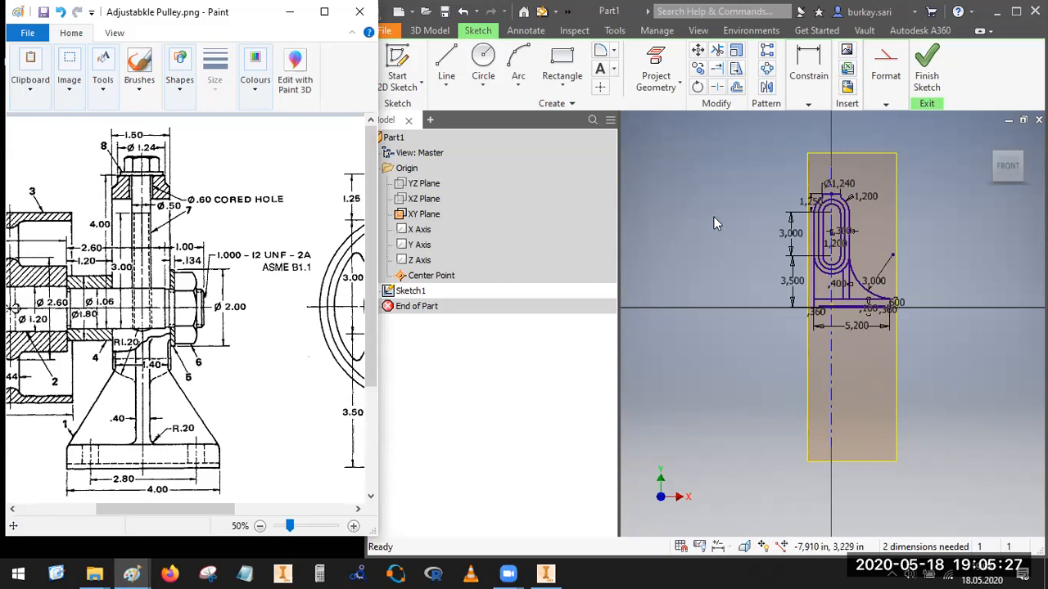
Step: Turn the bracket sketch to an isometric view and finish the sketch
left_click(911, 125)
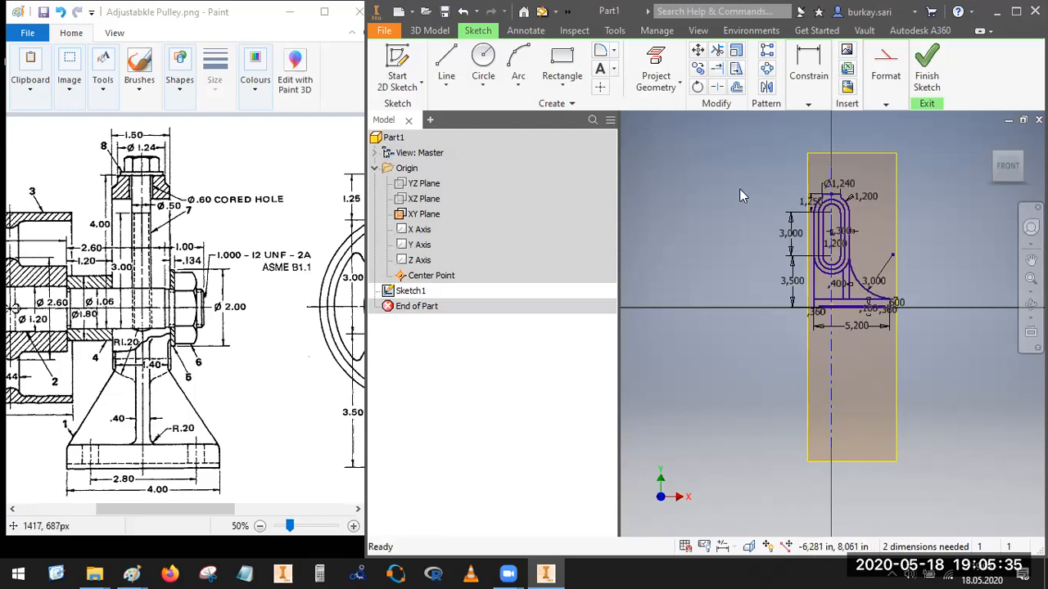
left_click(1023, 153)
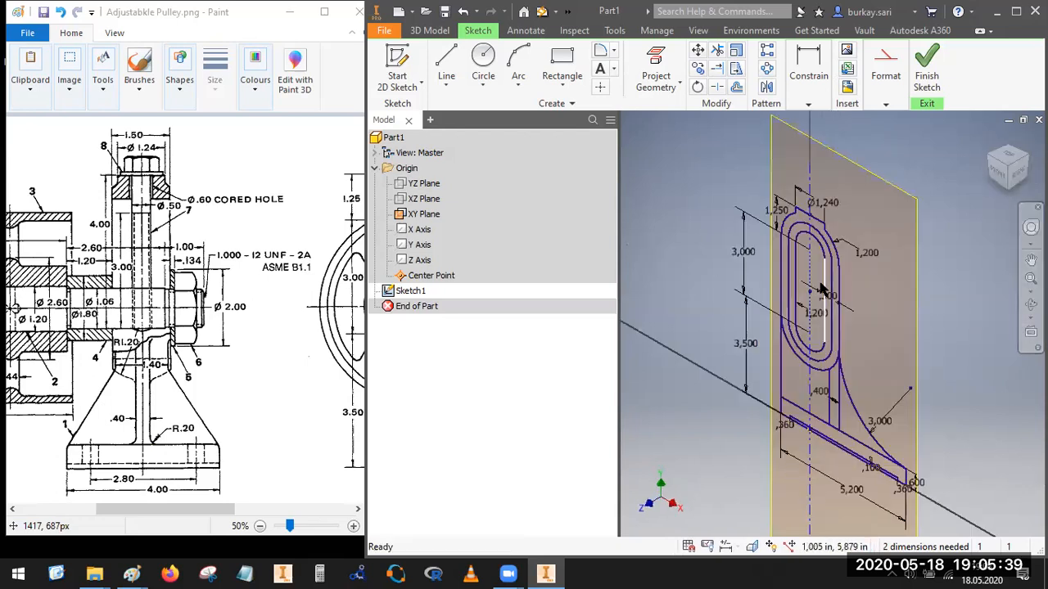
left_click(927, 72)
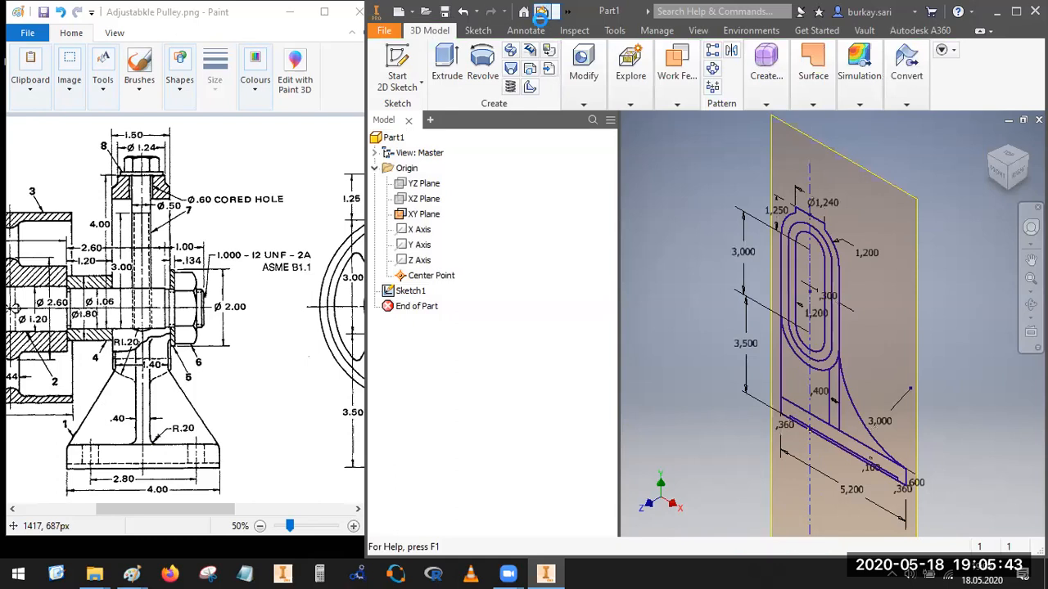
Step: Start an extrusion using the outer frame region, the ring around the slot, the lower column and curved rib regions, and the base as profiles
left_click(447, 64)
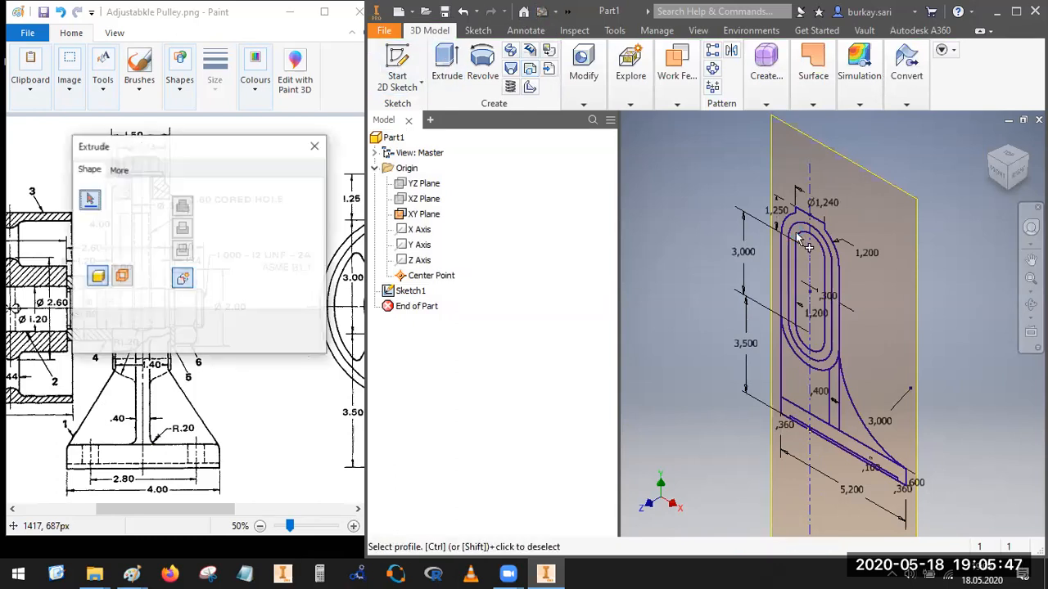
scroll(802, 231, "down", 5)
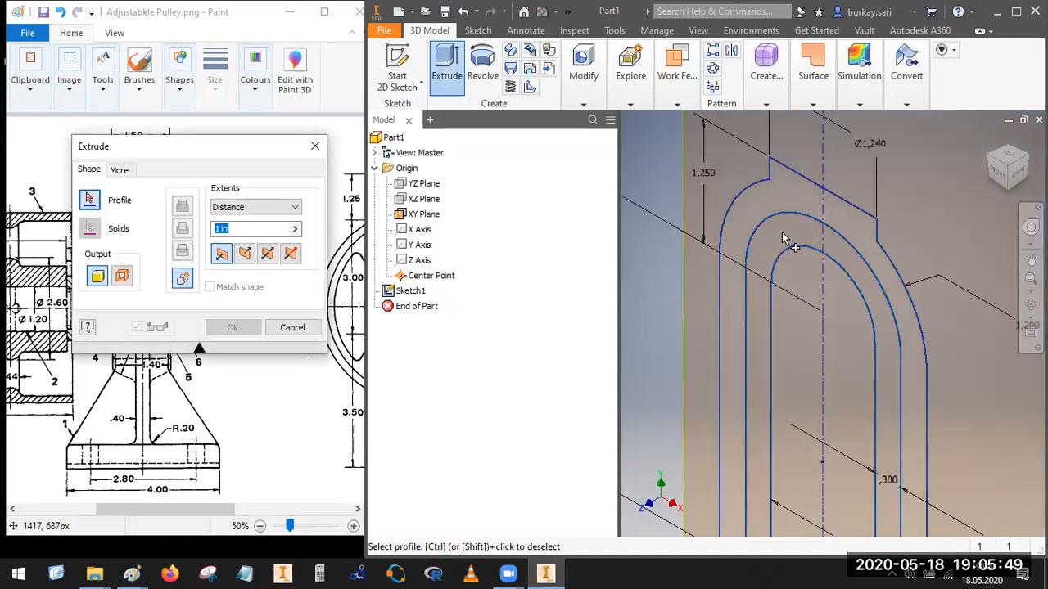
left_click(784, 236)
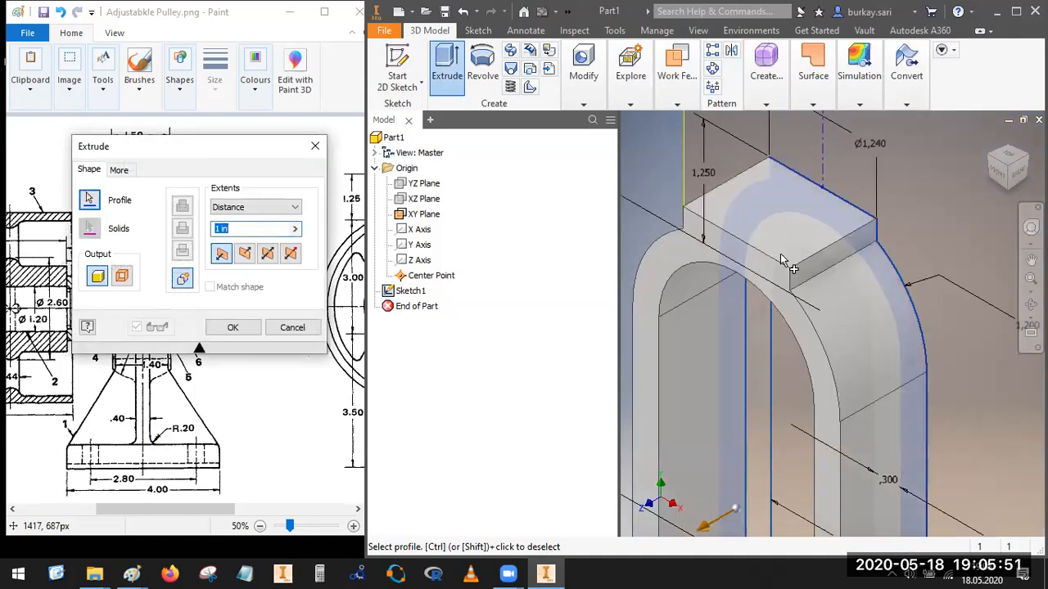
left_click(802, 240)
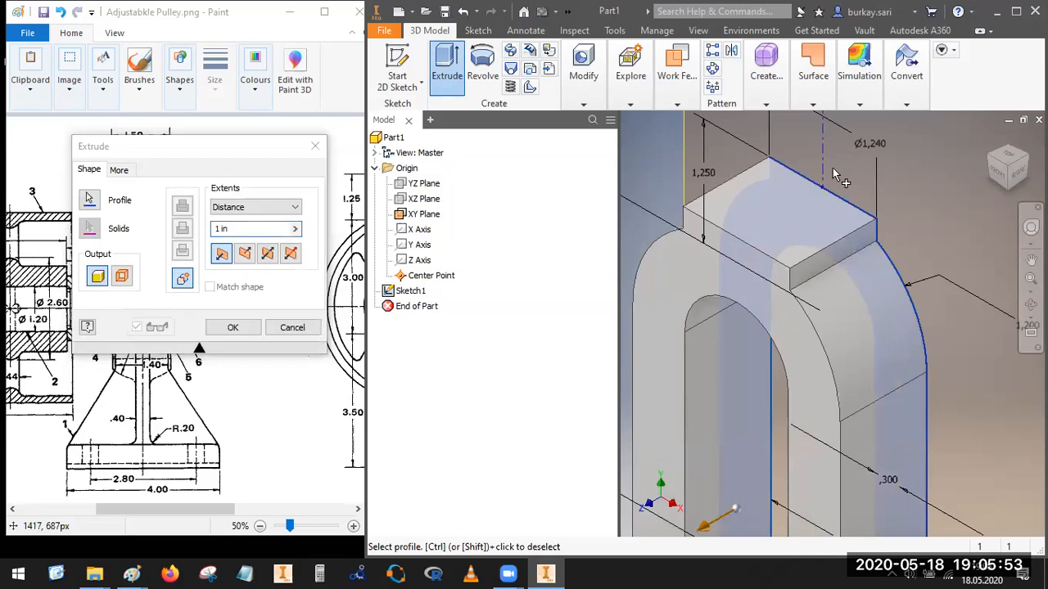
scroll(833, 169, "up", 5)
scroll(829, 301, "down", 3)
left_click(831, 307)
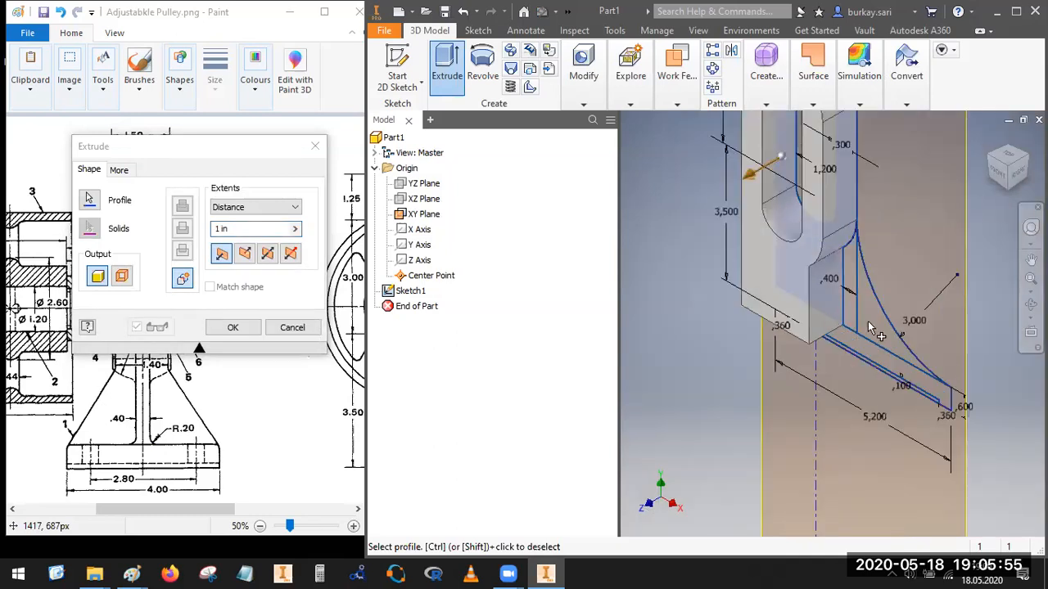
left_click(856, 321)
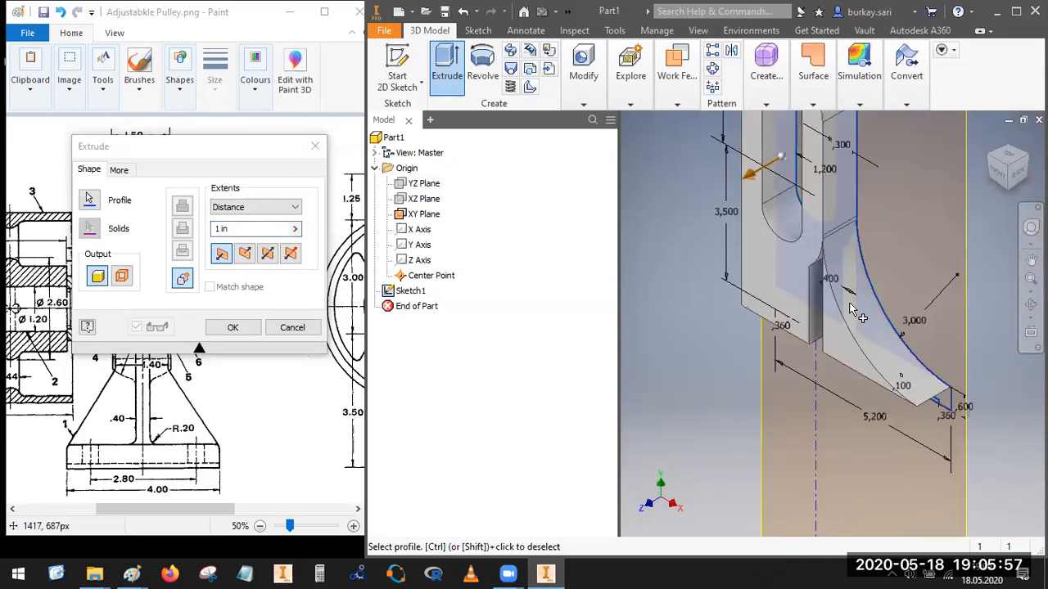
scroll(954, 402, "down", 3)
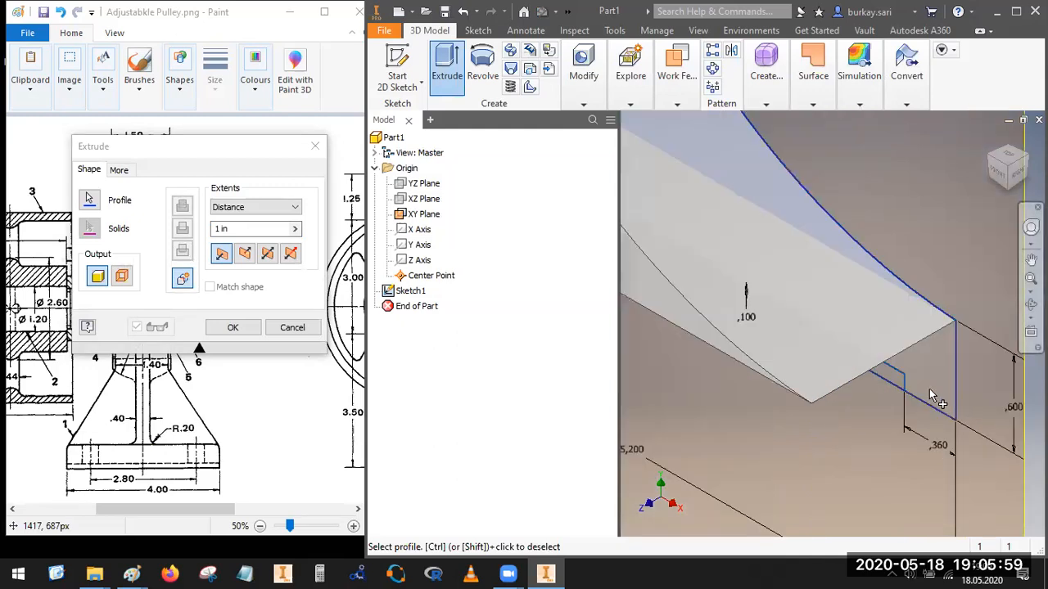
left_click(933, 394)
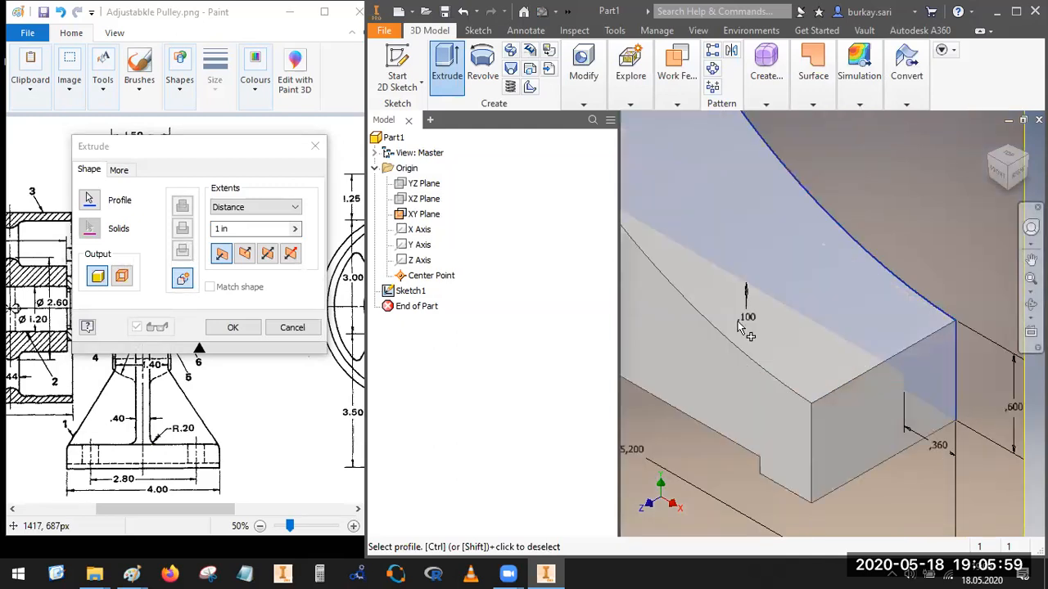
Step: Extrude the selected bracket profiles symmetrically about the sketch plane by 0.4 in as a new solid
left_click(268, 256)
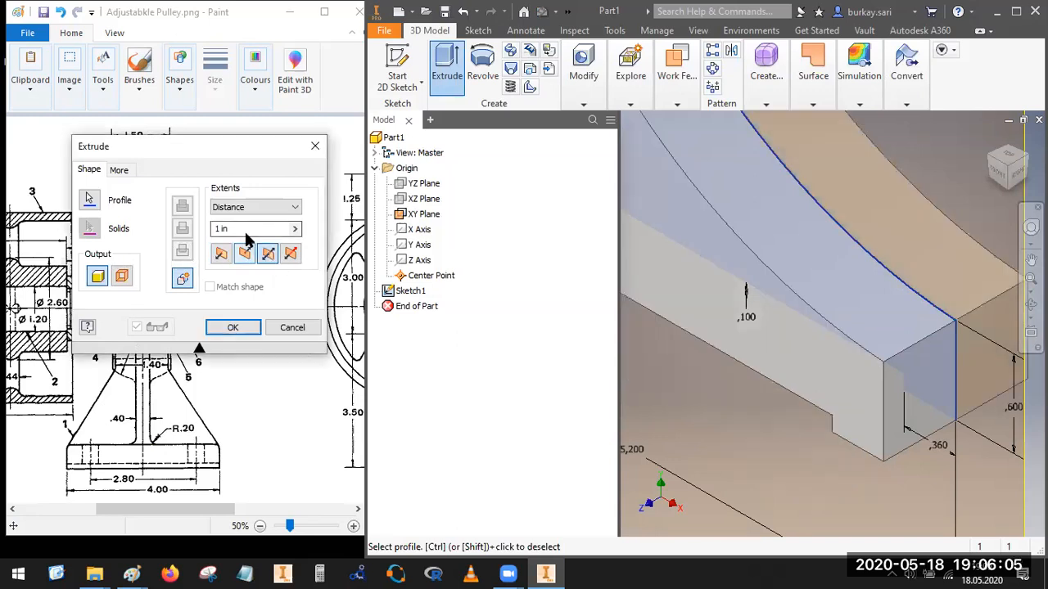
type("14")
key("BackSpace")
type(",5")
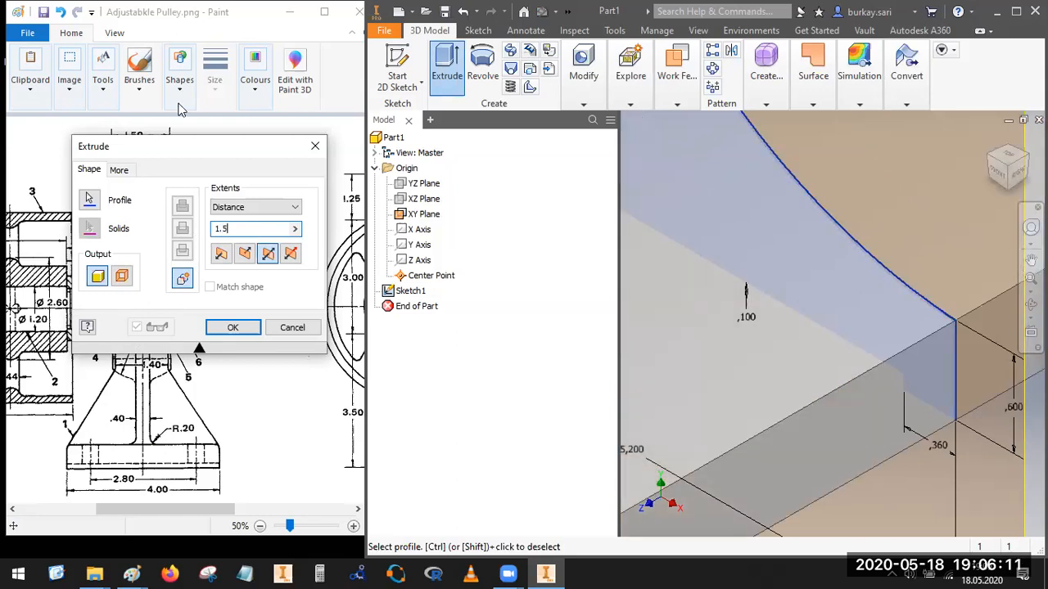
left_click_drag(262, 148, 525, 168)
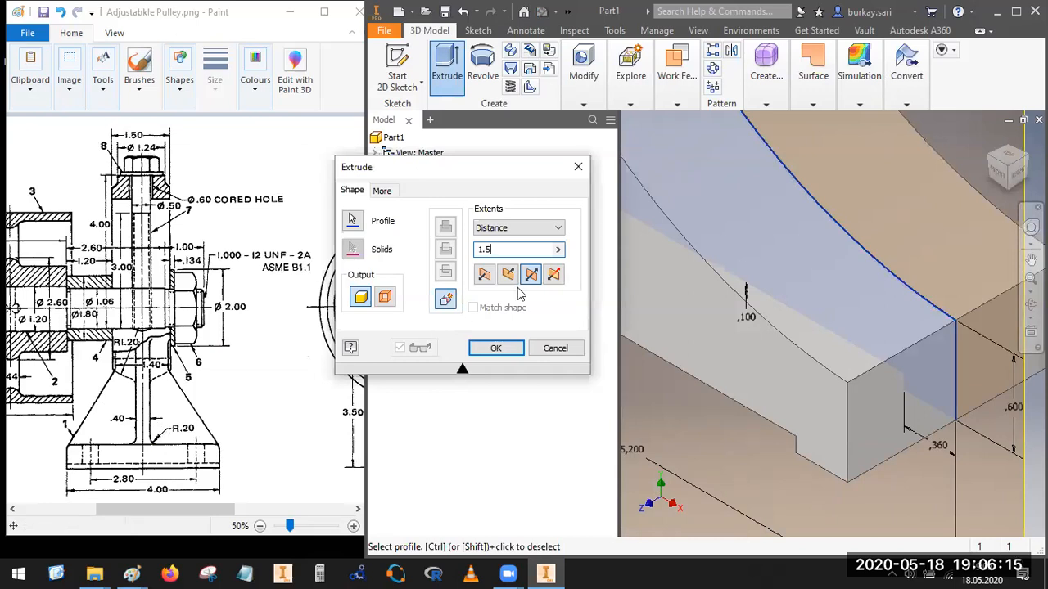
left_click_drag(509, 252, 448, 255)
type("04")
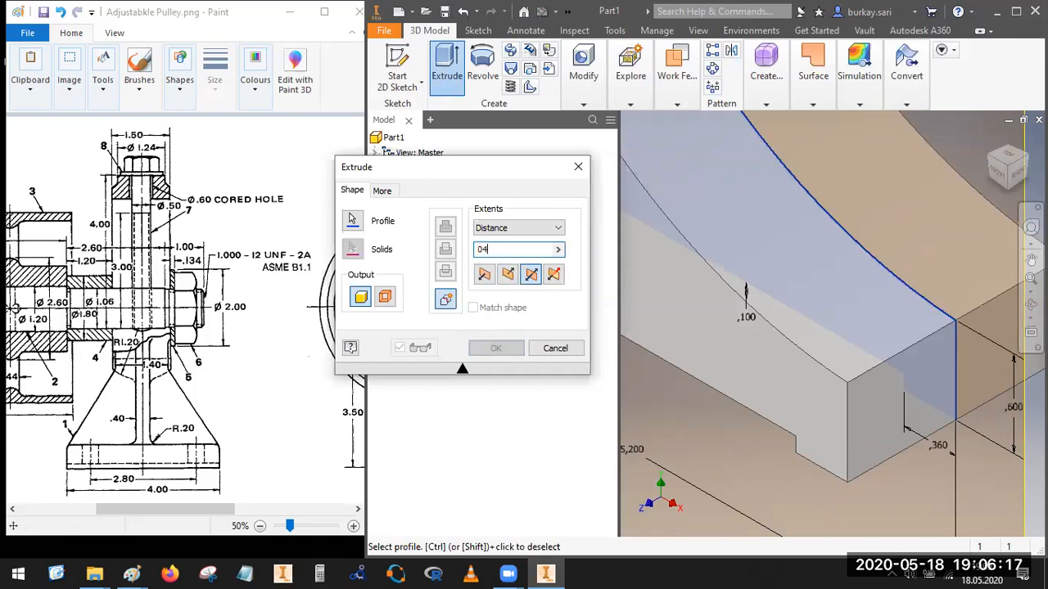
type(".")
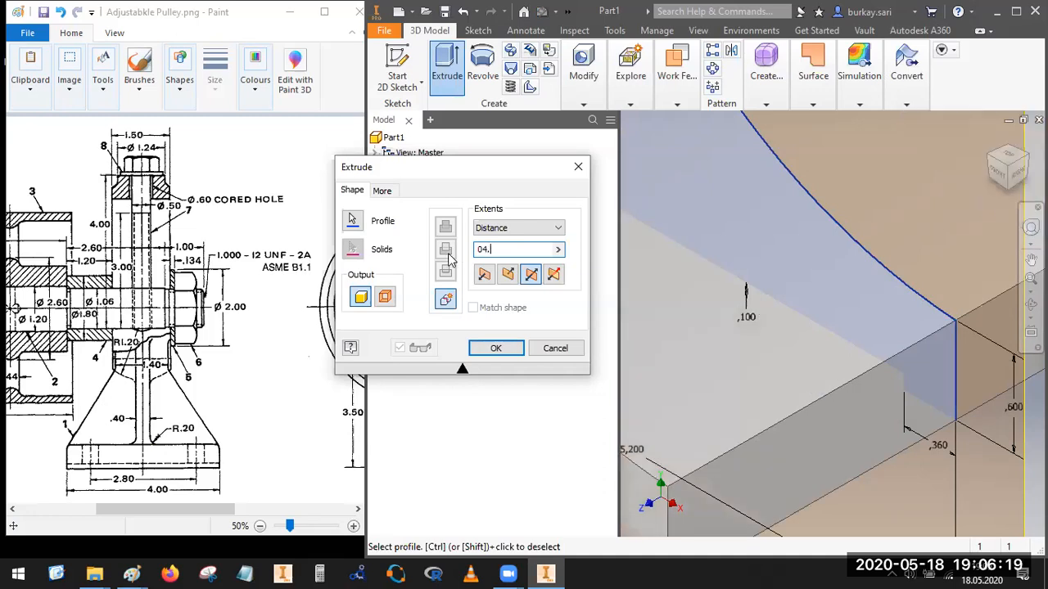
key("BackSpace")
key("BackSpace")
type(".4")
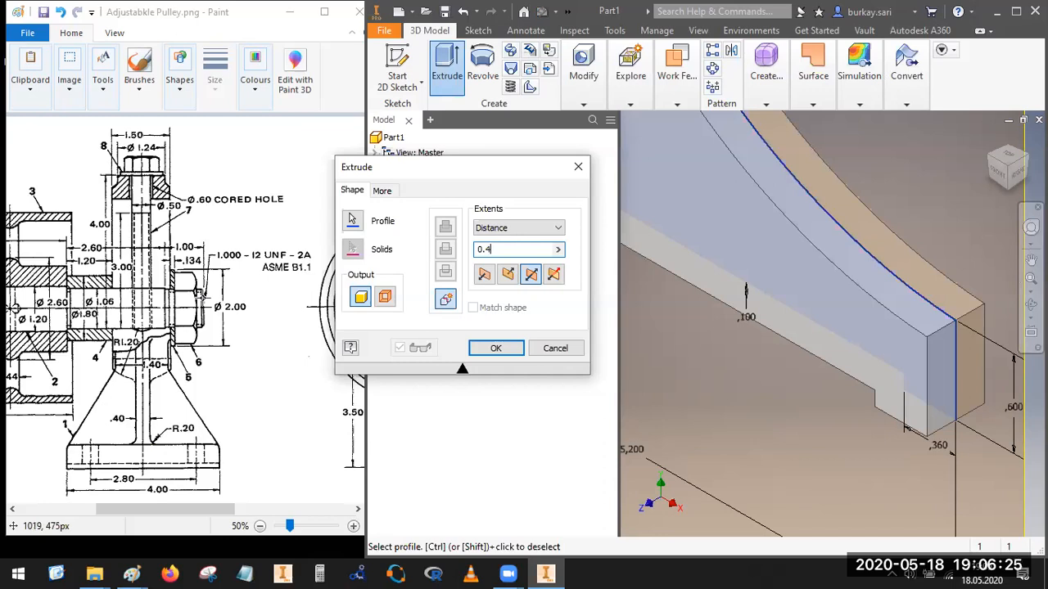
left_click(488, 344)
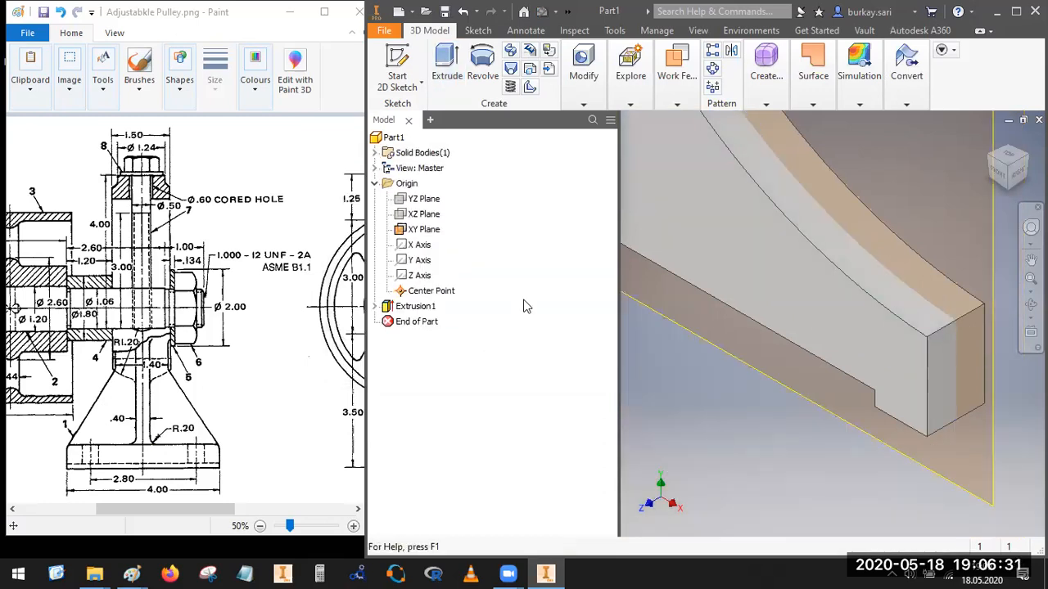
Step: Make the sketch used by the first extrusion visible again for reuse
left_click(375, 306)
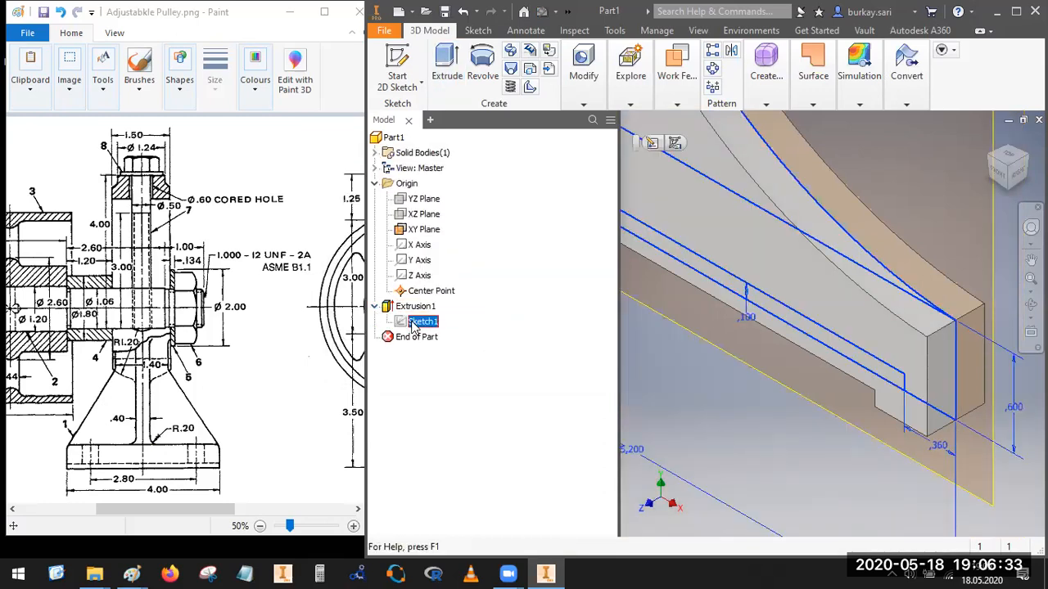
right_click(412, 323)
left_click(458, 455)
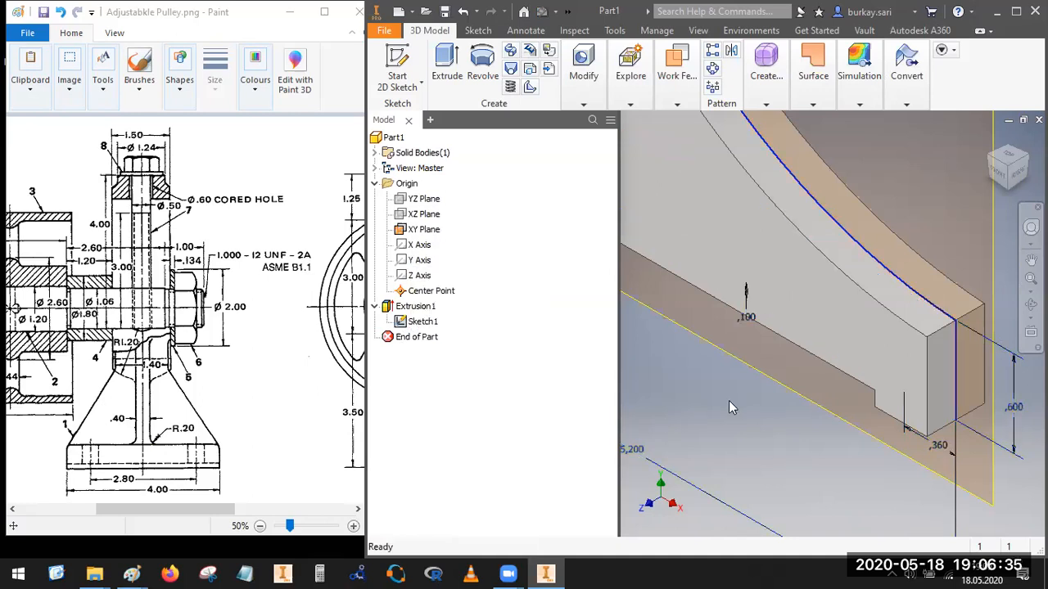
scroll(753, 404, "up", 5)
middle_click_drag(753, 403, 861, 548)
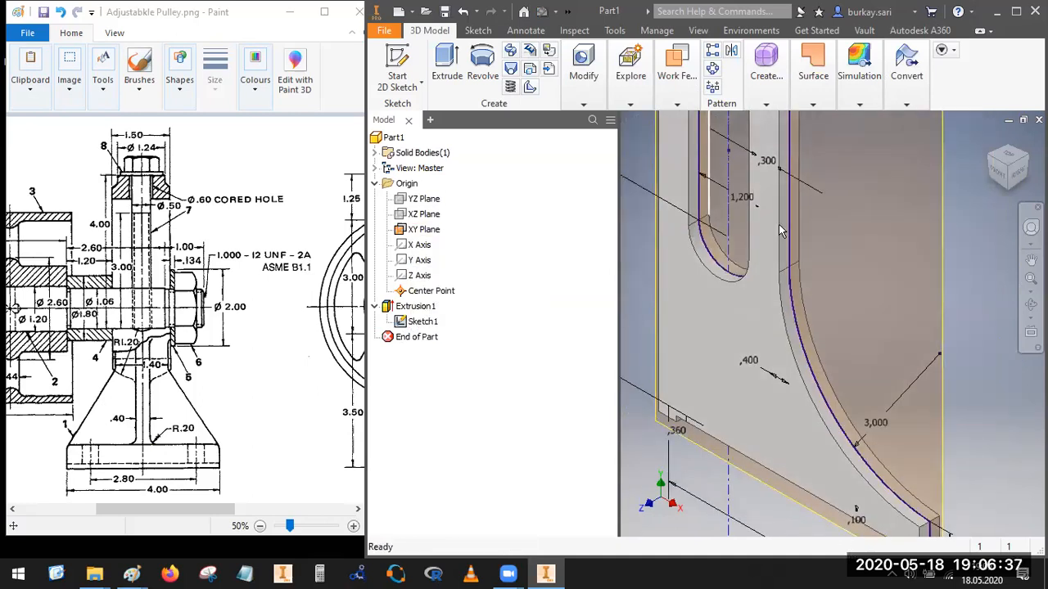
Step: Hide the extruded solid body so that only the bracket sketch is displayed
left_click(375, 153)
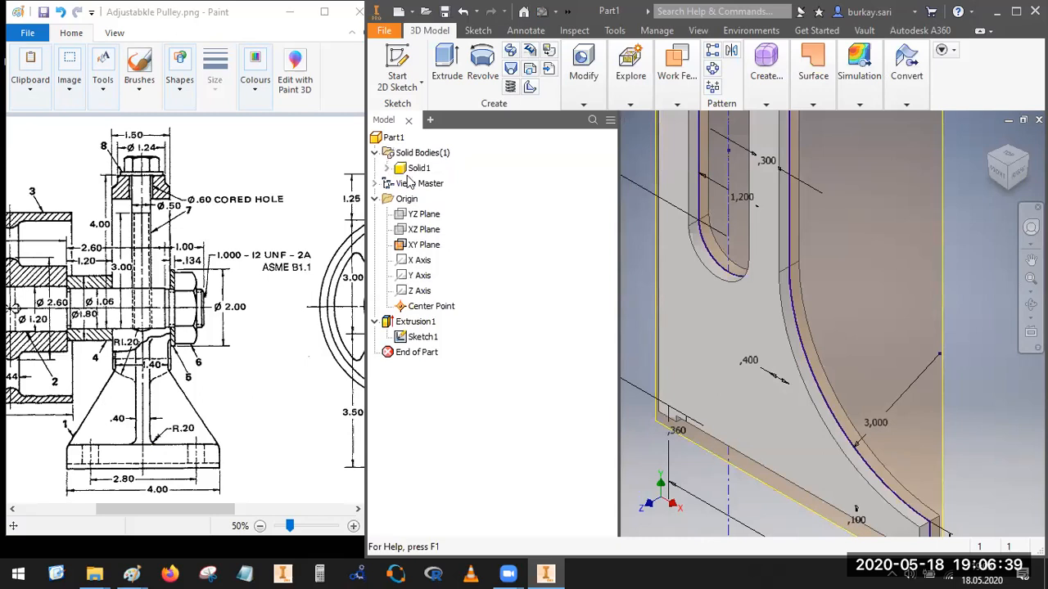
right_click(416, 169)
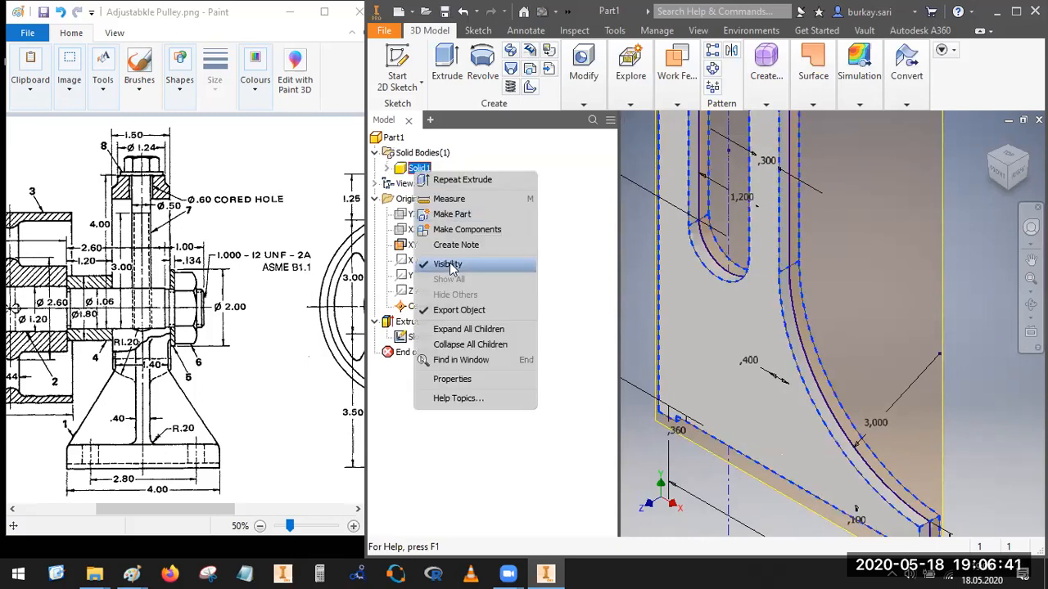
left_click(448, 263)
key("Home")
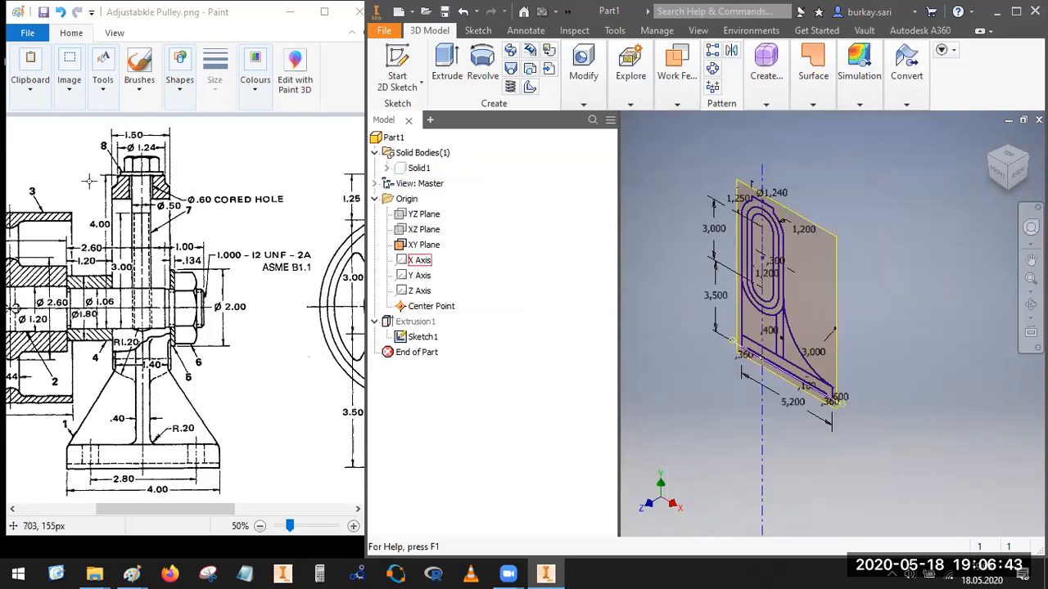
Step: Switch to the reference drawing in Paint and mark the bracket's upper section below the bolt head with a blue brush stroke
left_click(153, 190)
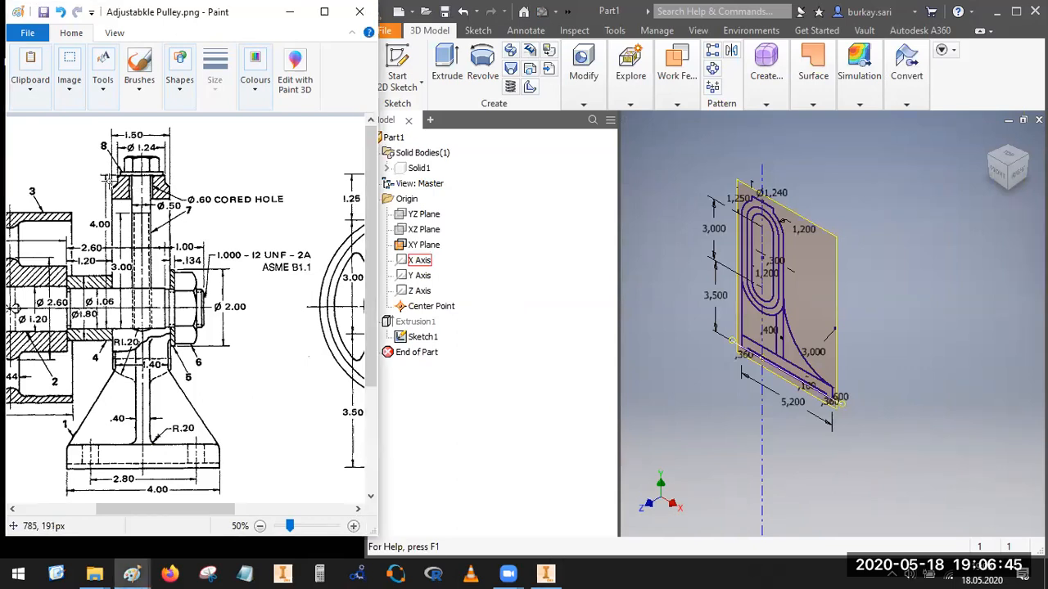
left_click(767, 151)
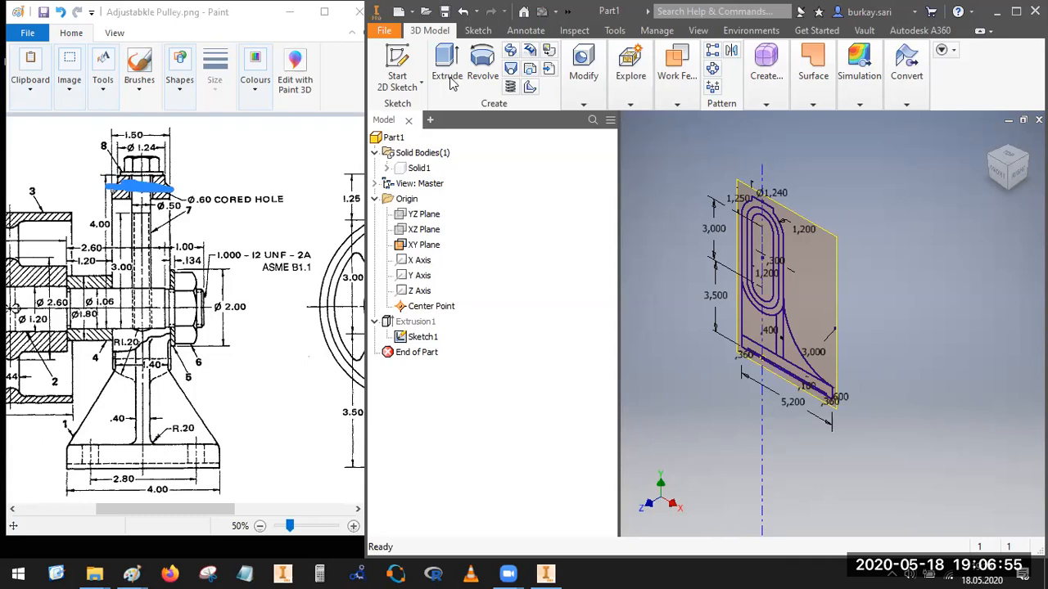
Step: In Inventor, extrude the ring region around the slot symmetrically by 1.5 in, joined to the body, and show the solid body again
left_click(445, 70)
scroll(750, 223, "up", 3)
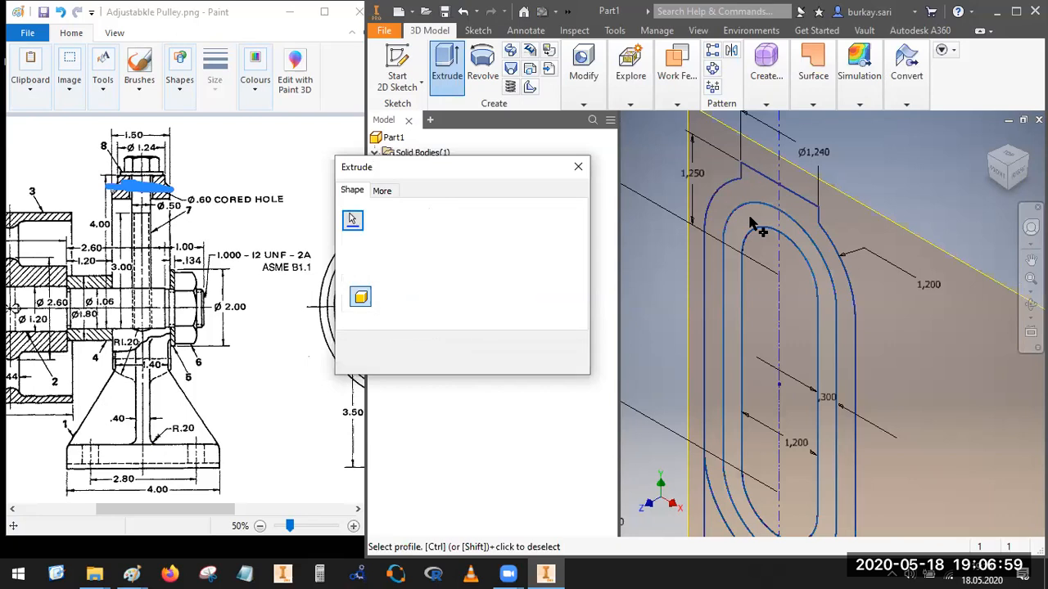
left_click(750, 223)
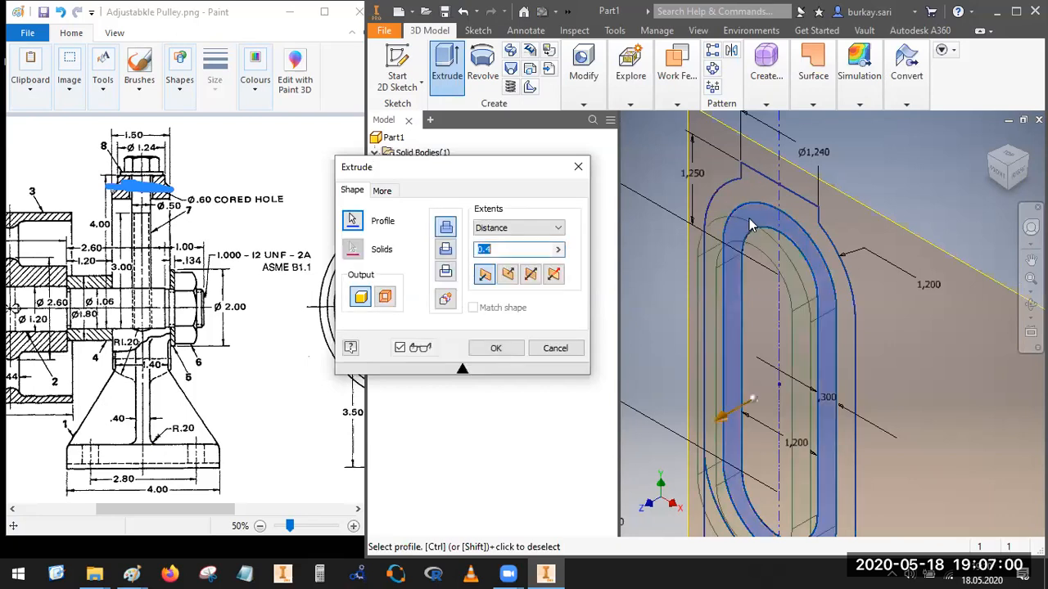
left_click(530, 275)
type("1")
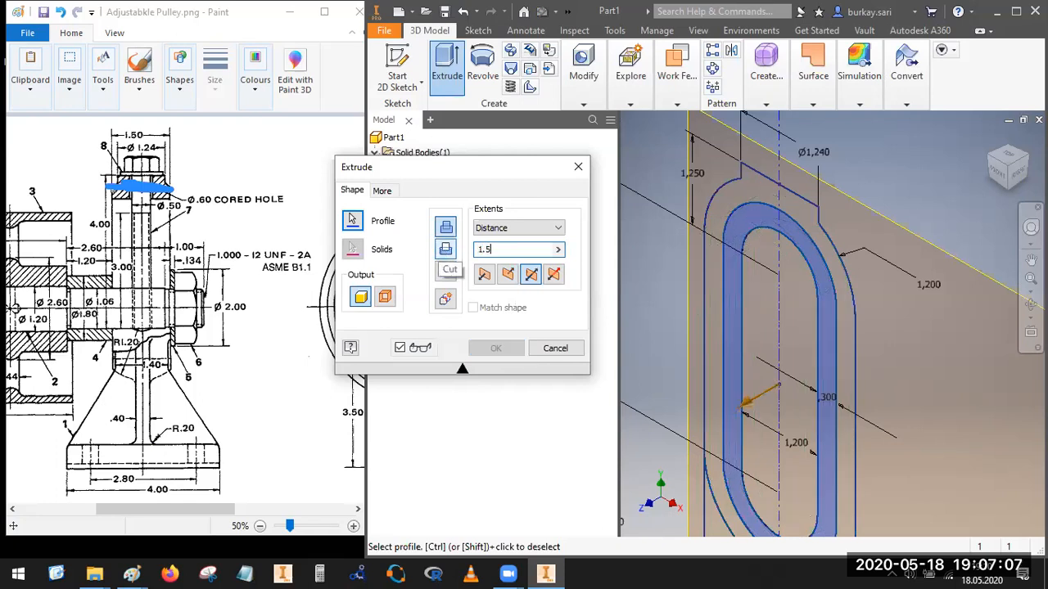
type(".5")
key("Return")
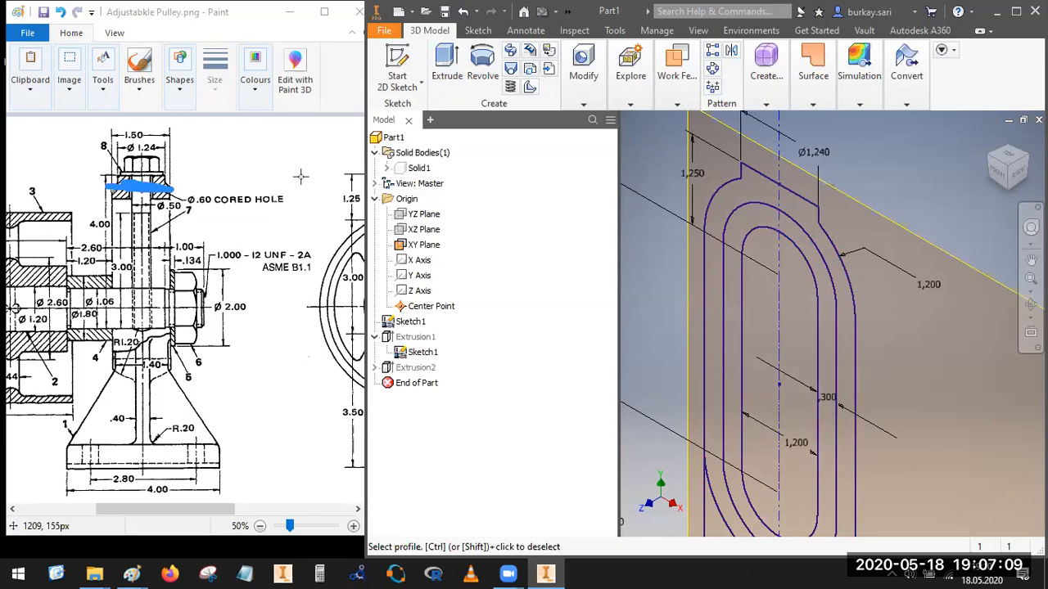
right_click(413, 168)
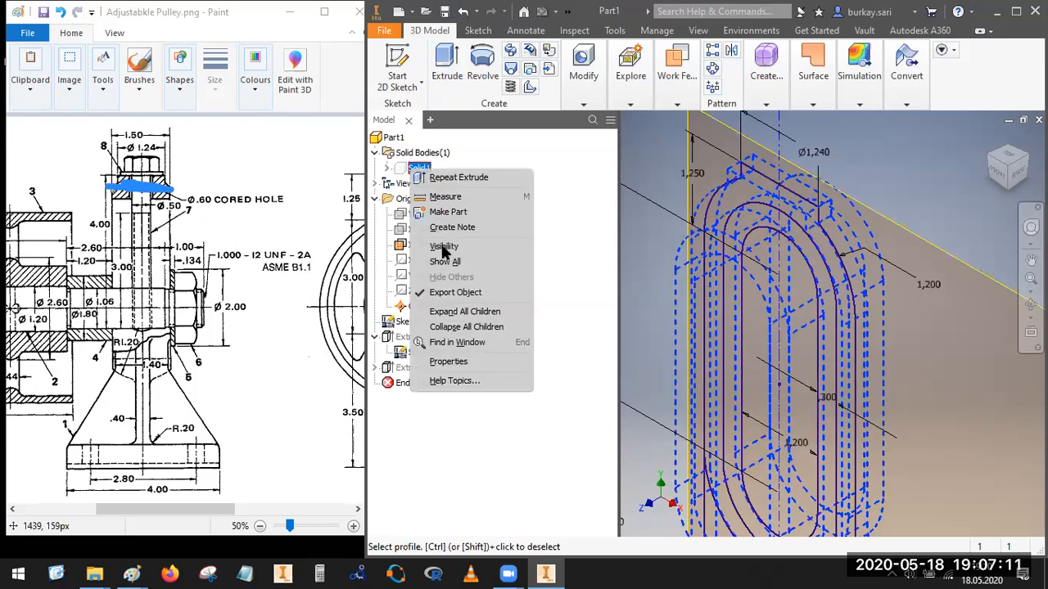
left_click(440, 249)
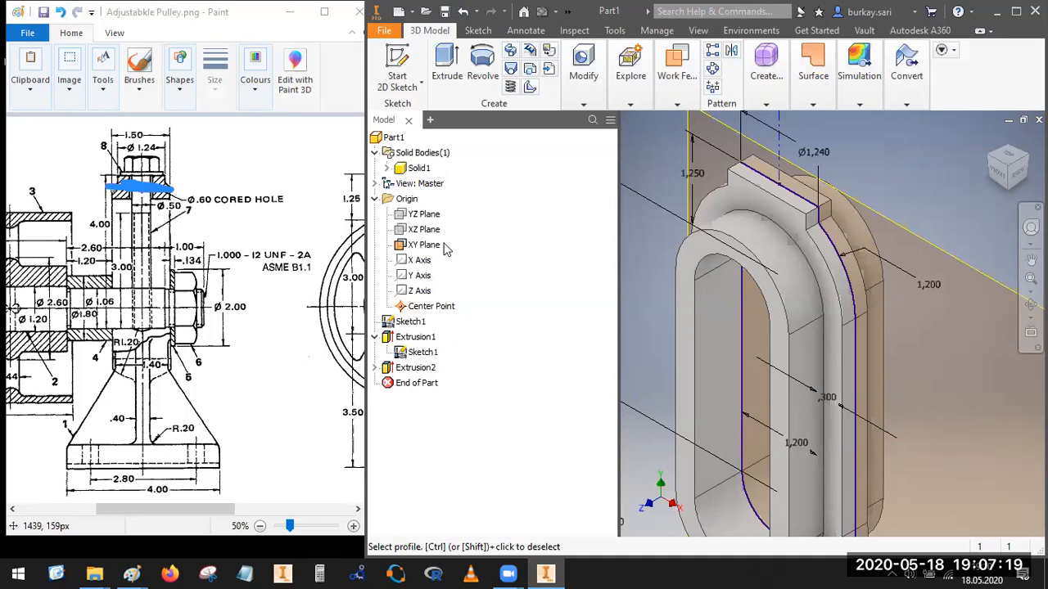
Step: Extrude the outer band around the slot, including the top block, symmetrically by 1.24 in, joined to the body
left_click(444, 64)
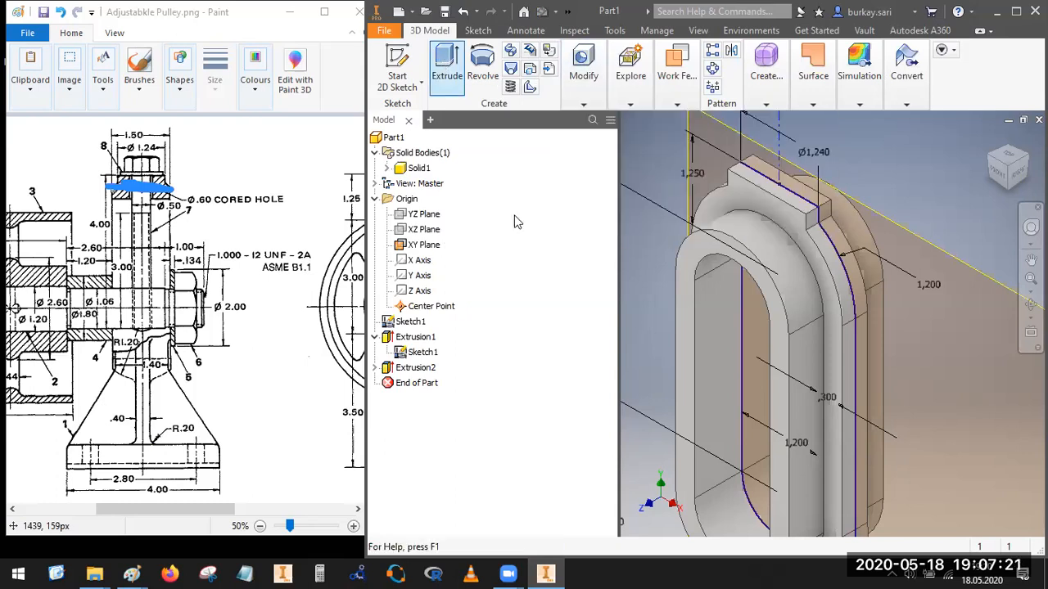
left_click(828, 273)
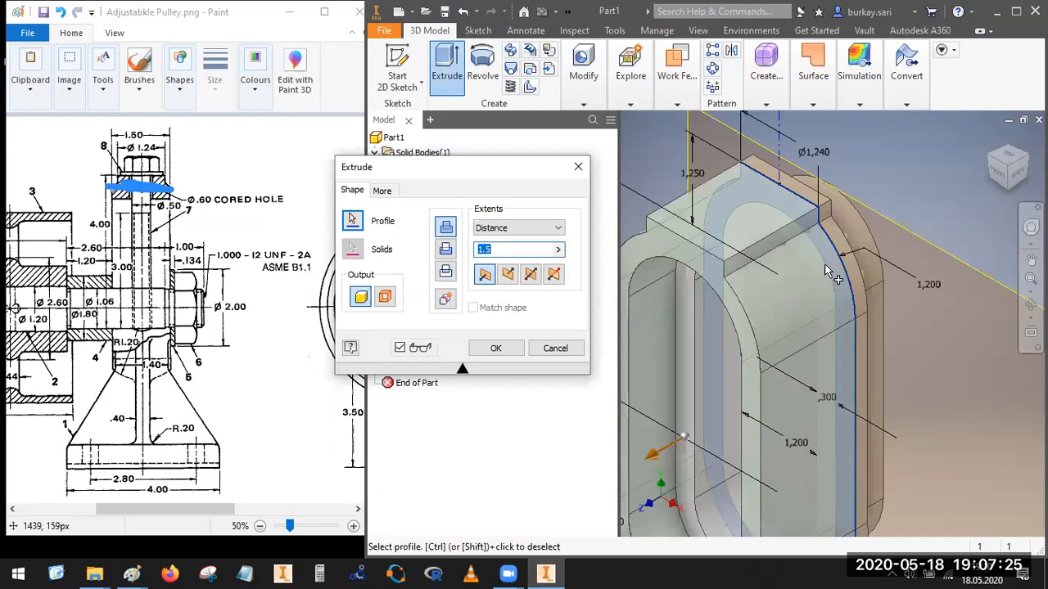
left_click(519, 250)
key("BackSpace")
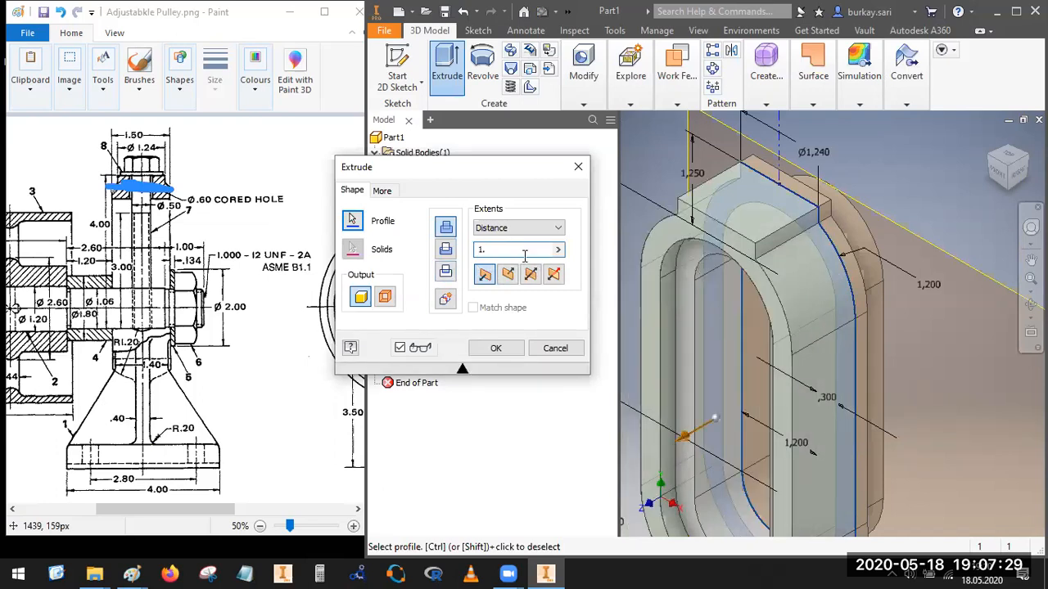
type(".25")
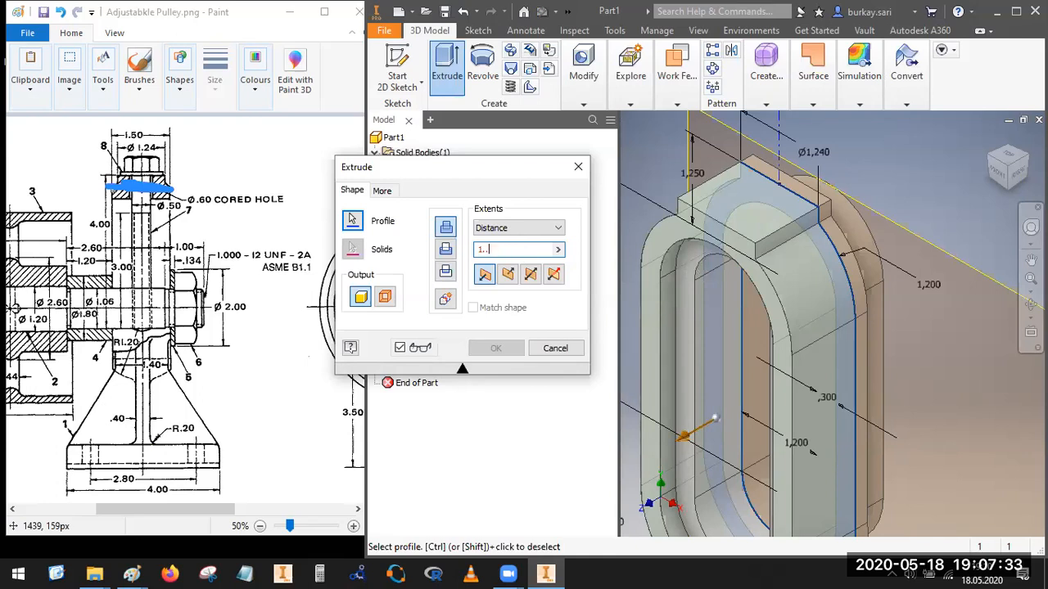
key("BackSpace")
type(".")
key("BackSpace")
type("24")
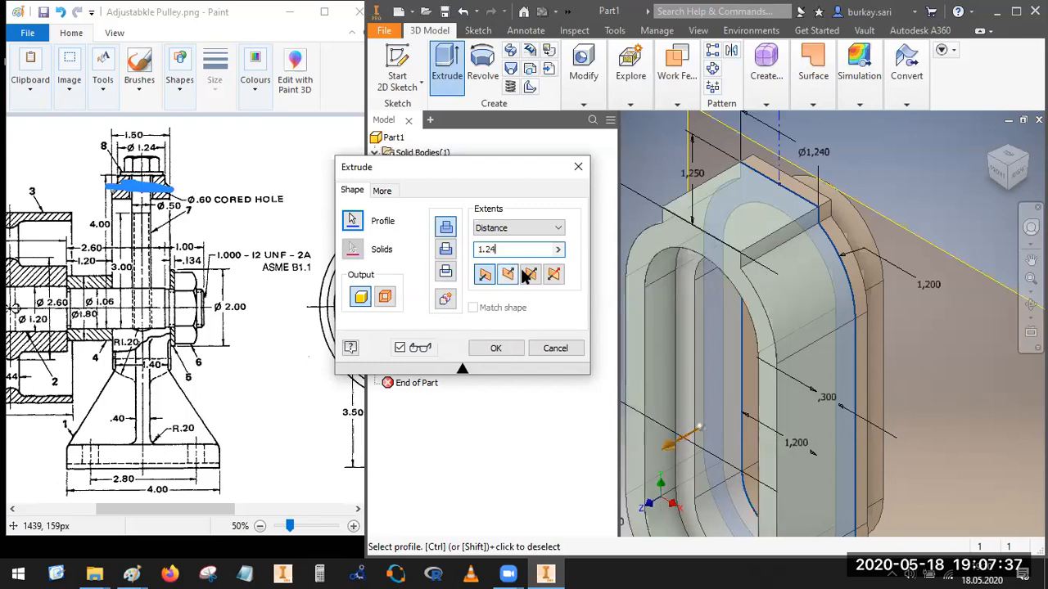
left_click(530, 274)
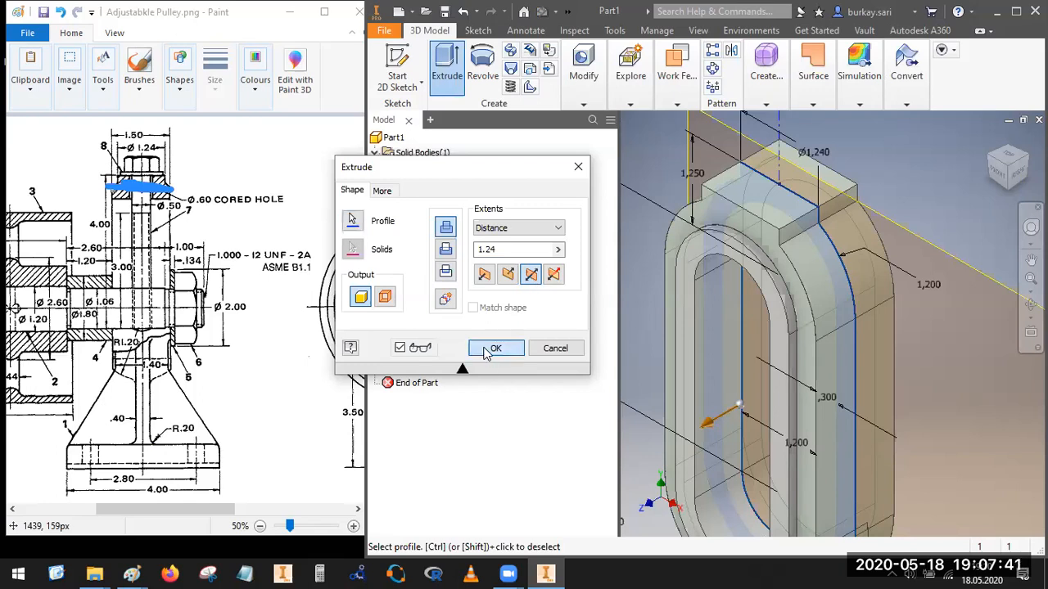
left_click(491, 349)
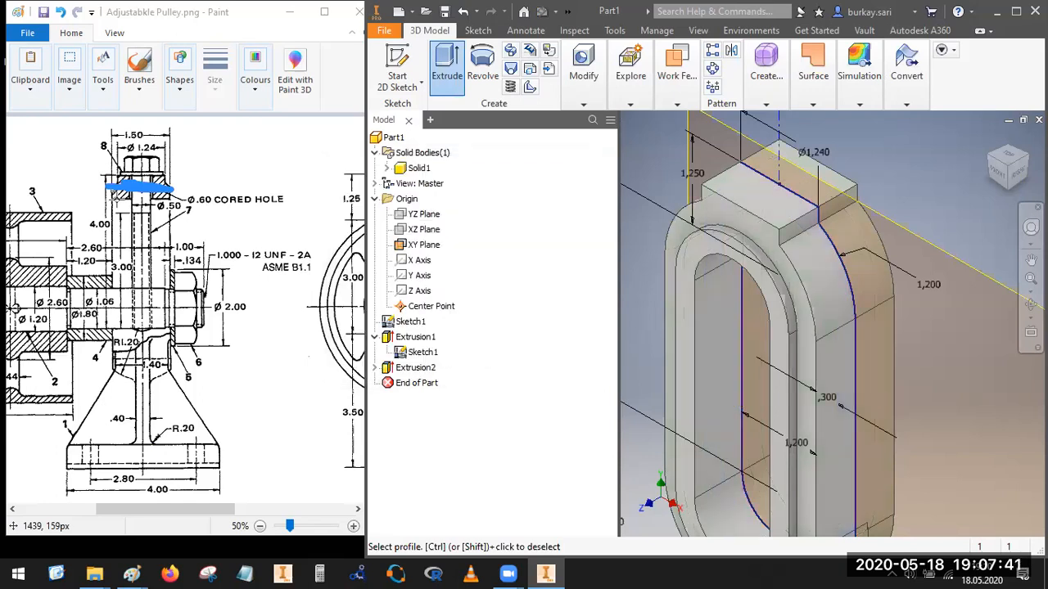
Step: Clear the old annotation and circle the bracket's top boss in the reference drawing and the Ø1.240 dimension in the model
left_click(418, 565)
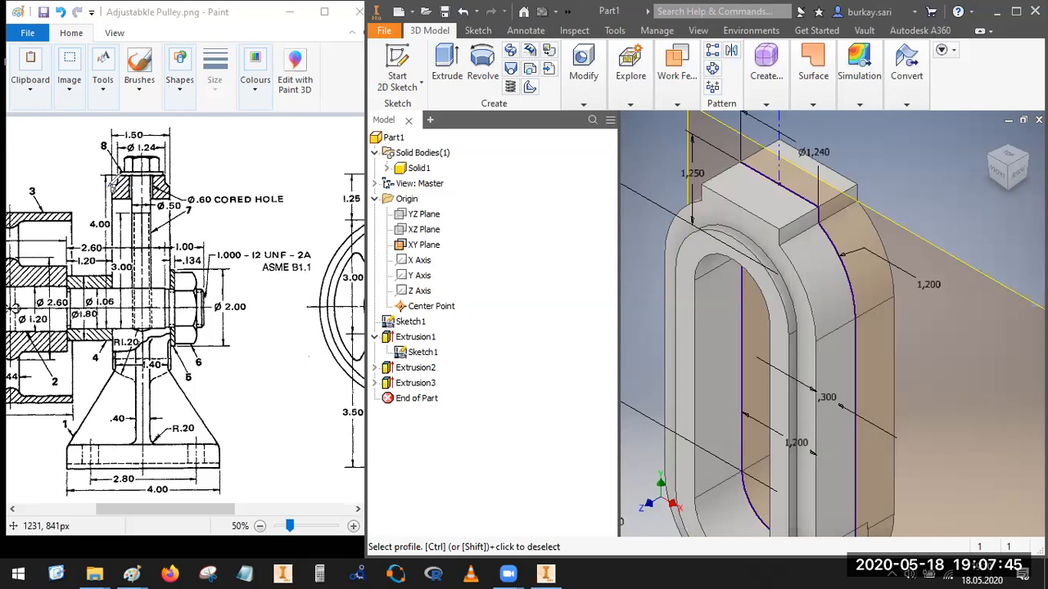
mouse_move(155, 151)
left_mouse_down()
mouse_move(106, 168)
mouse_move(174, 172)
mouse_move(100, 167)
mouse_move(102, 186)
left_mouse_up()
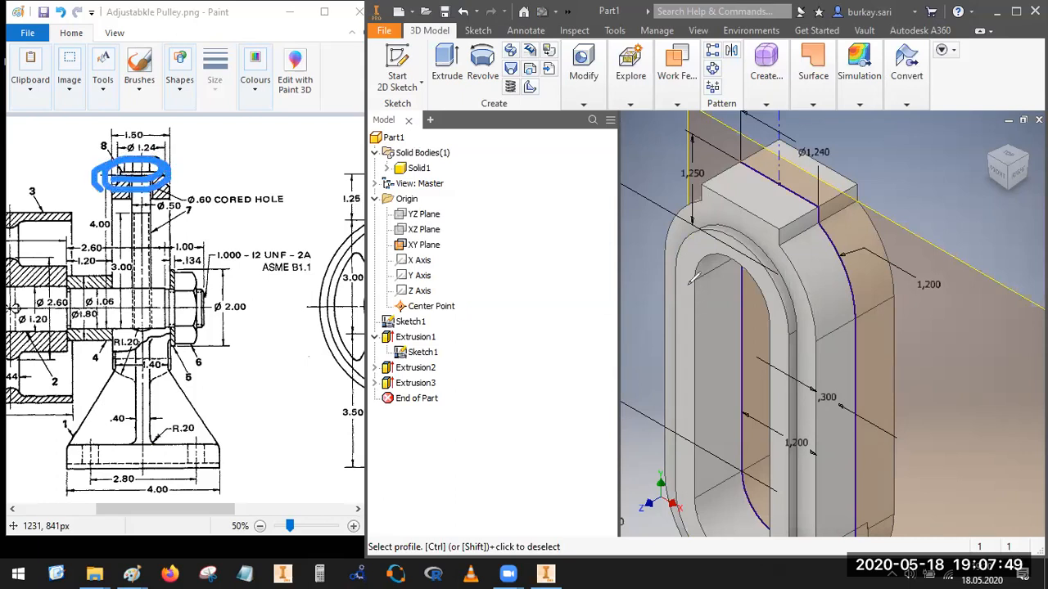
mouse_move(823, 132)
left_mouse_down()
mouse_move(784, 157)
mouse_move(808, 129)
left_mouse_up()
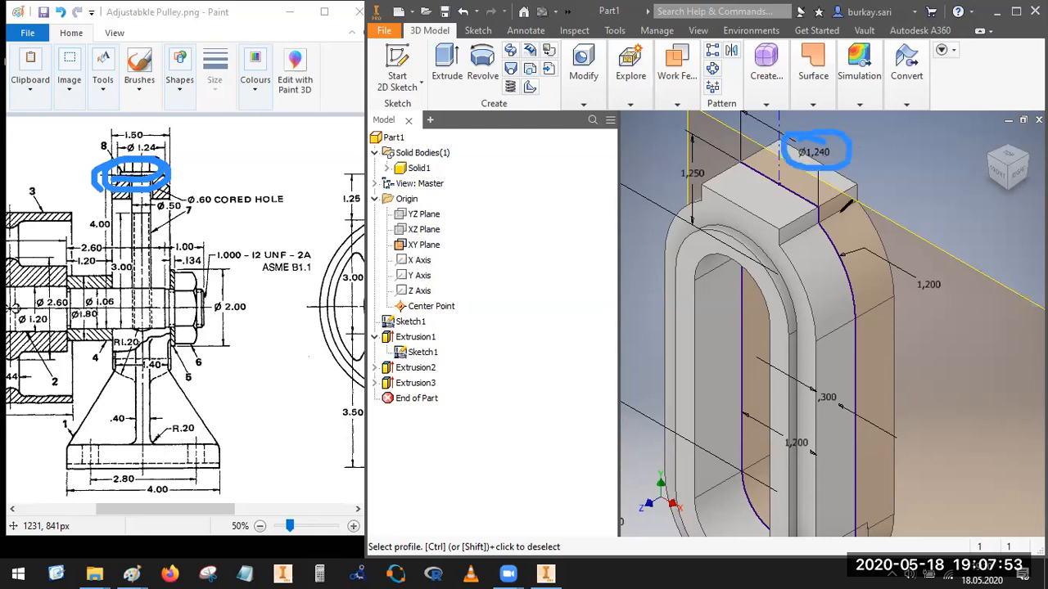
key("Escape")
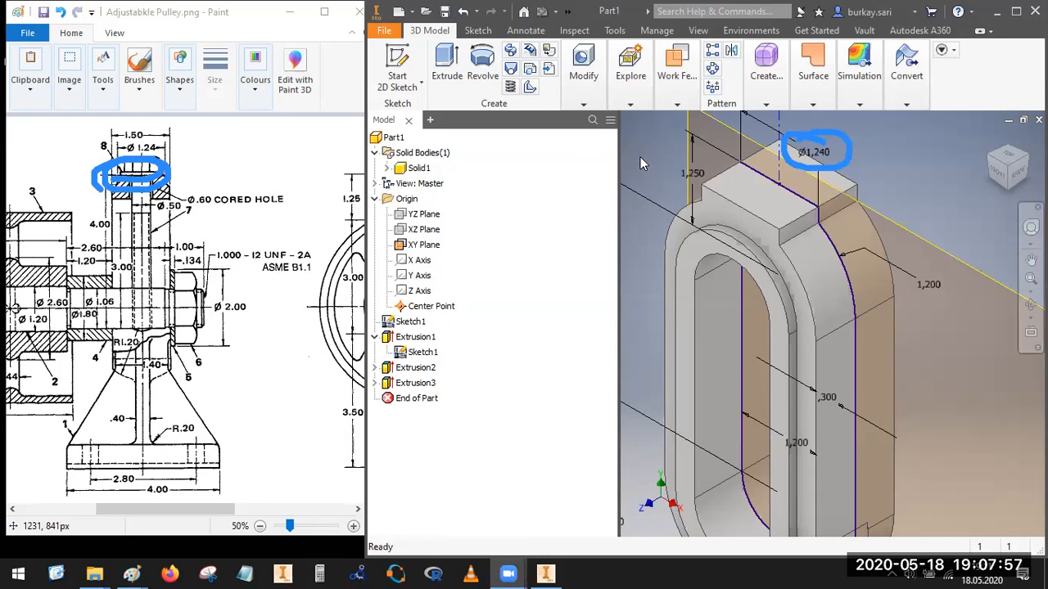
Step: Start a constant edge fillet on one vertical corner of the bracket's top block with a radius of 1.24/2 in
left_click(582, 66)
left_click(577, 94)
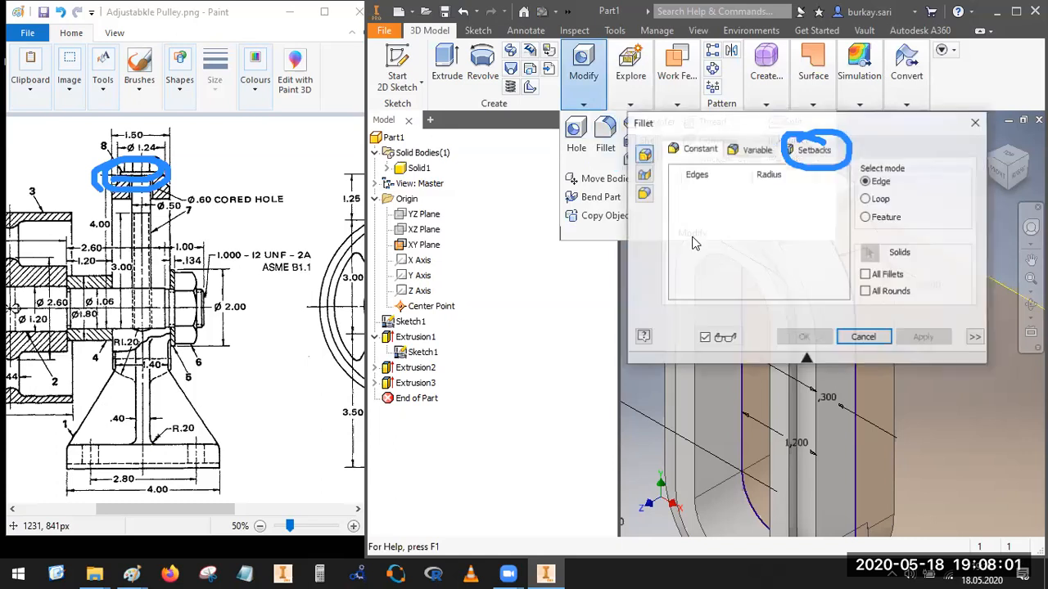
left_click_drag(872, 127, 557, 163)
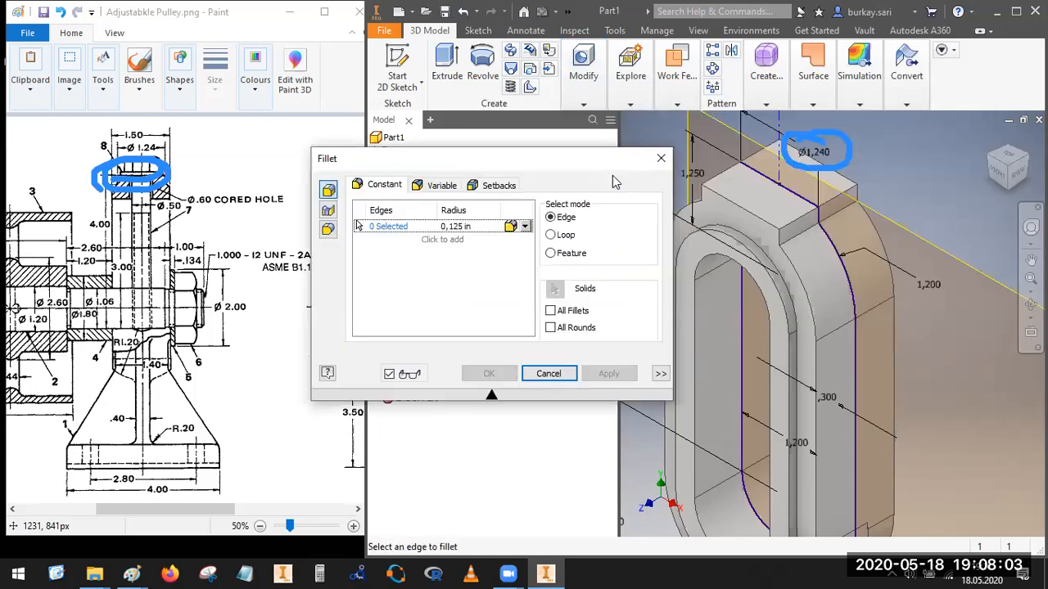
left_click(780, 237)
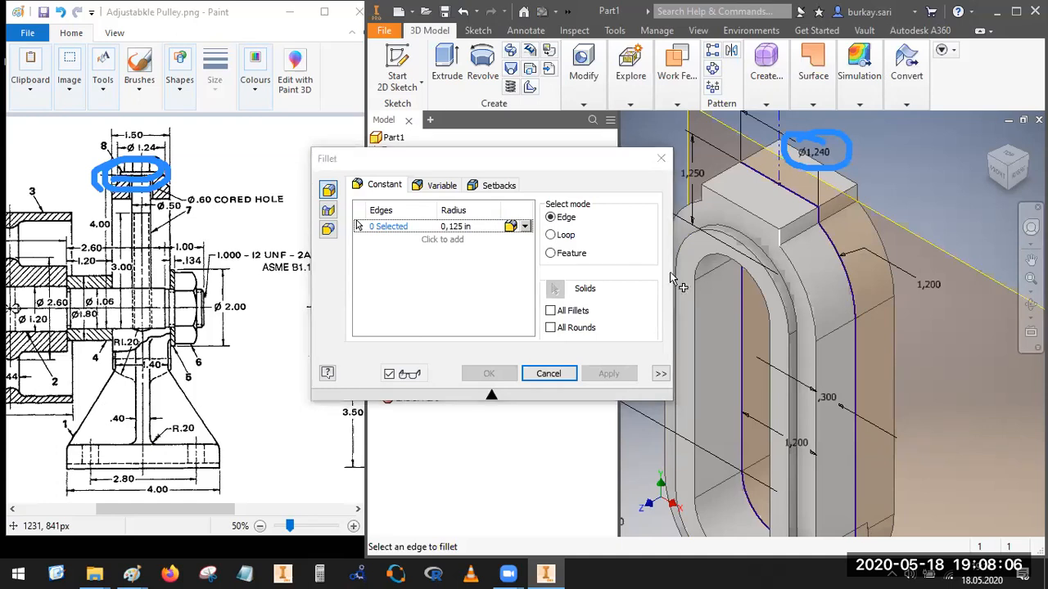
left_click(477, 233)
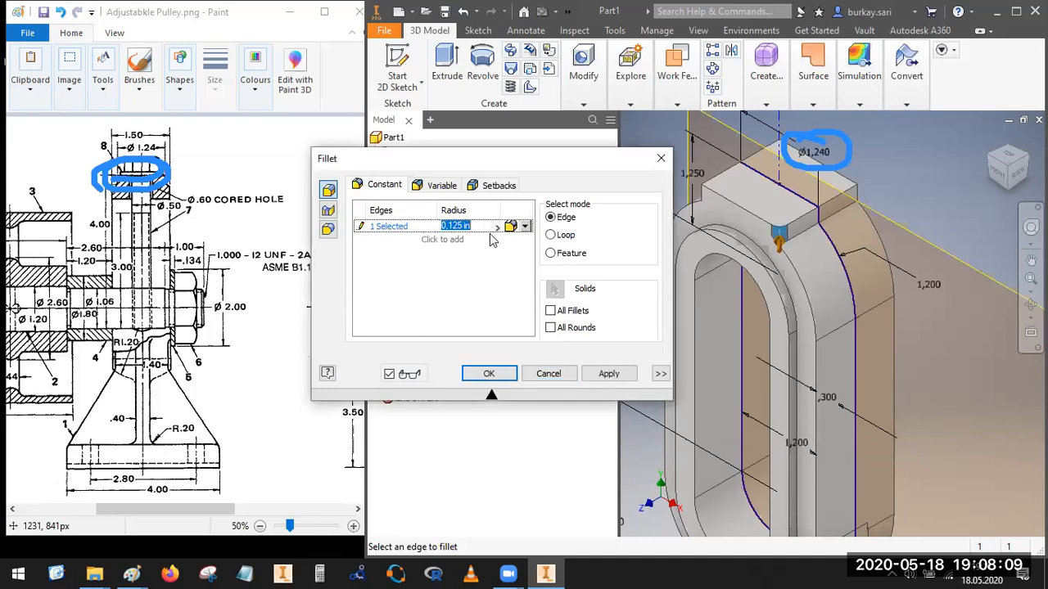
type("1")
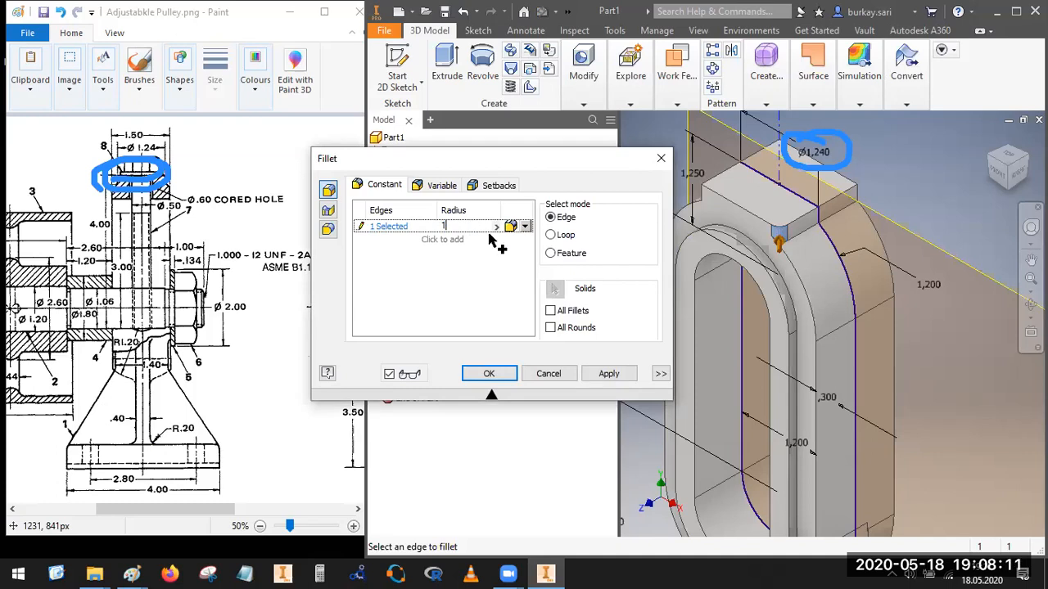
type(".24/2")
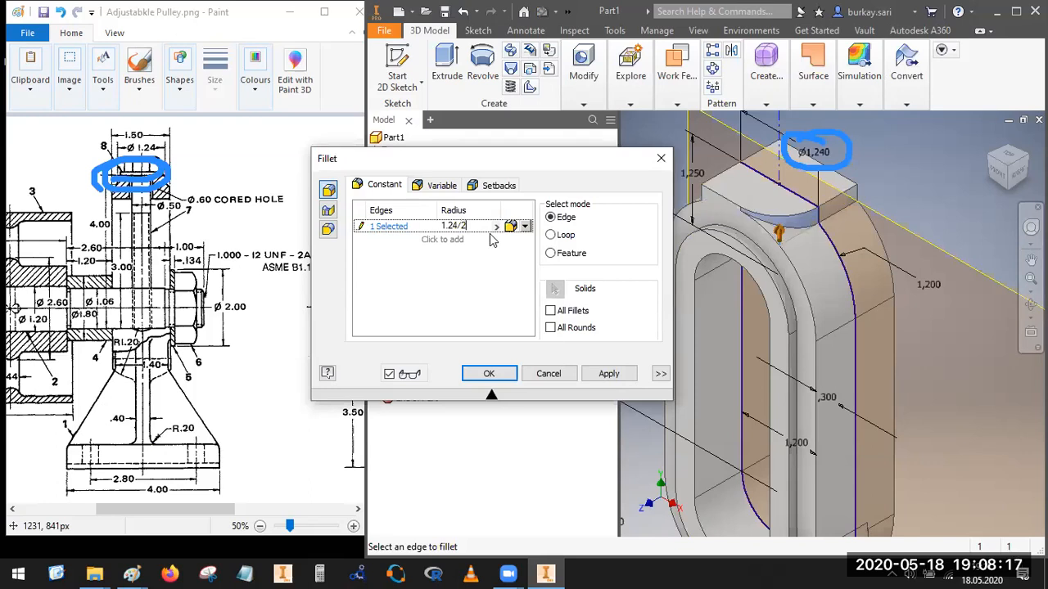
Step: Add the top block's other three vertical corner edges to the fillet and apply it
left_click(859, 195)
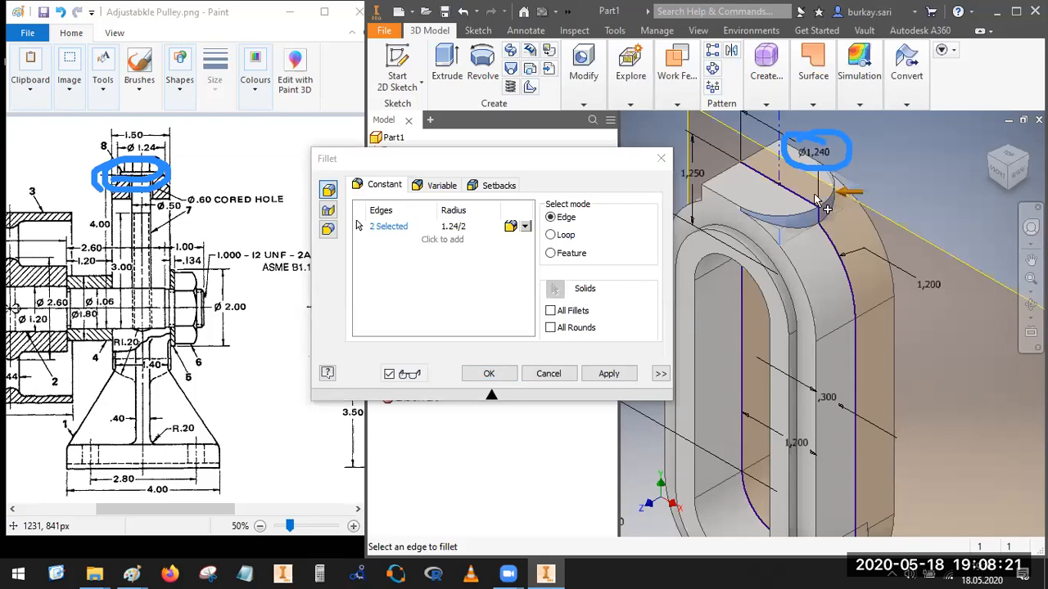
left_click(993, 164)
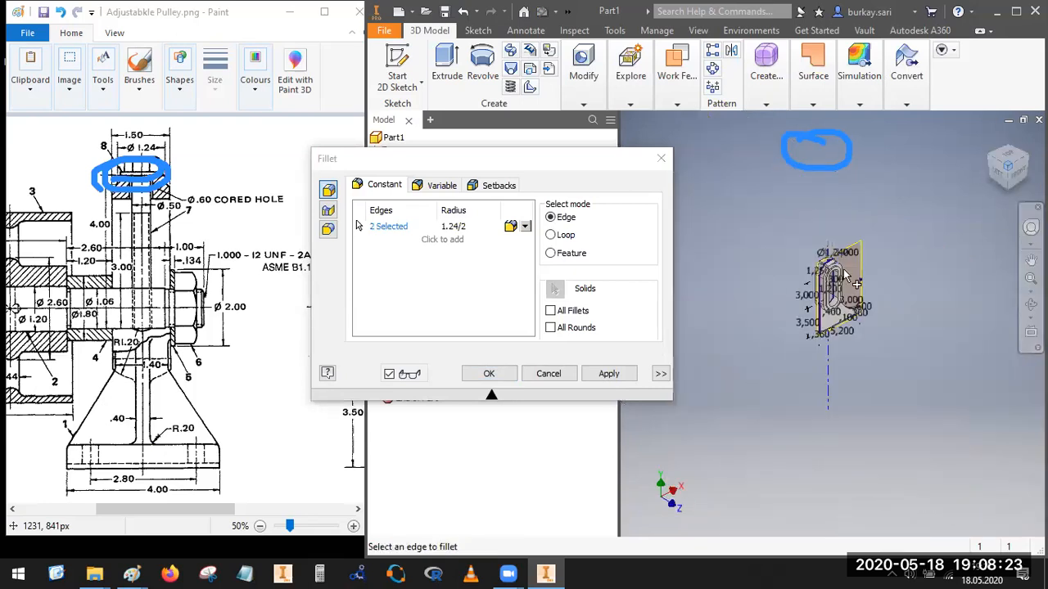
scroll(807, 262, "up", 3)
scroll(806, 262, "up", 2)
left_click(714, 222)
left_click(727, 246)
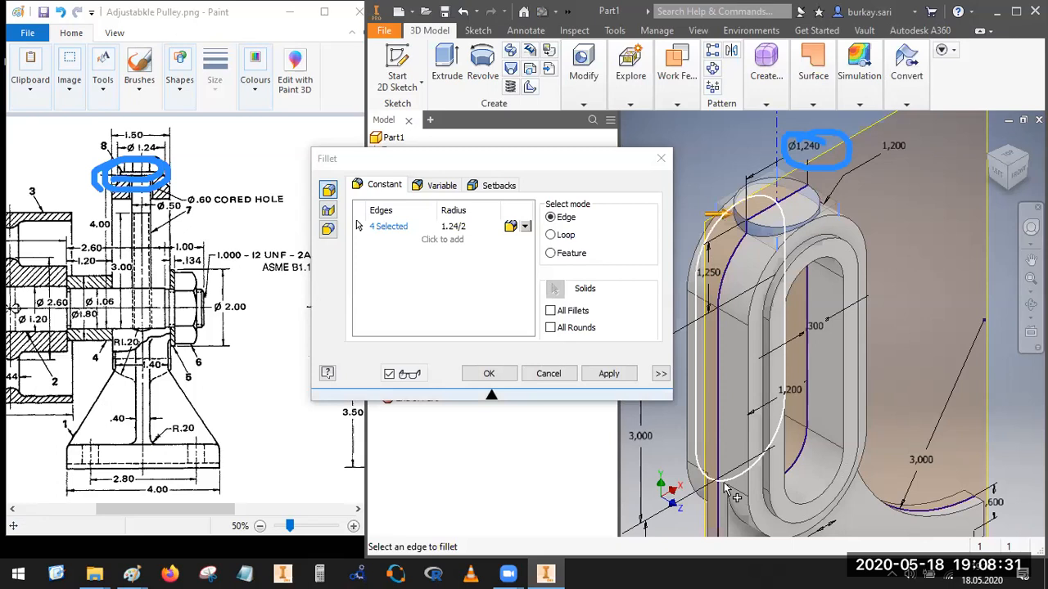
left_click(483, 374)
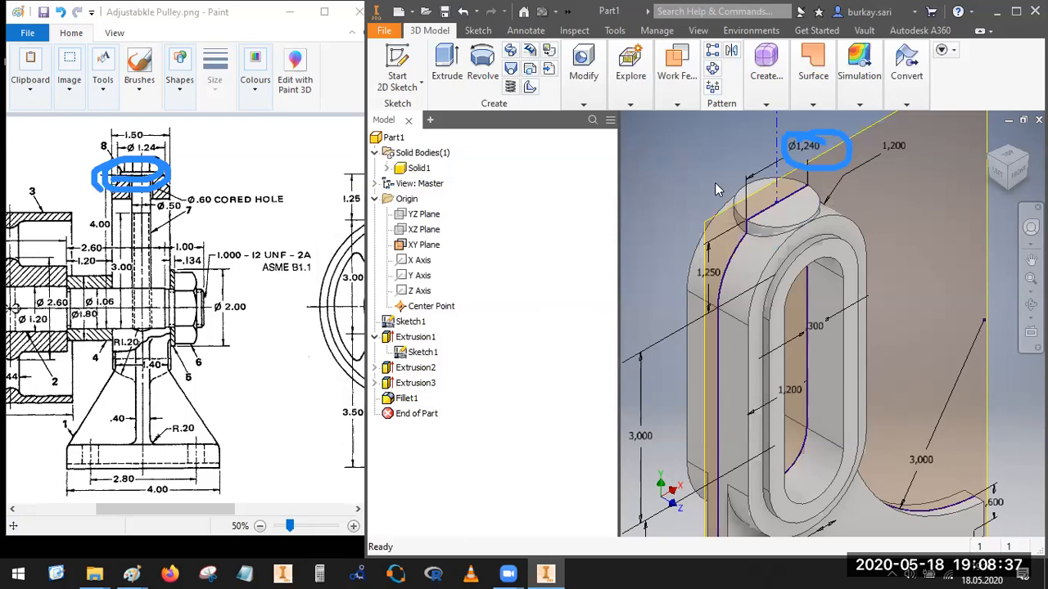
Step: Circle the base's 4.00 overall width dimension in the reference drawing with a blue annotation
scroll(714, 182, "down", 5)
scroll(730, 353, "up", 3)
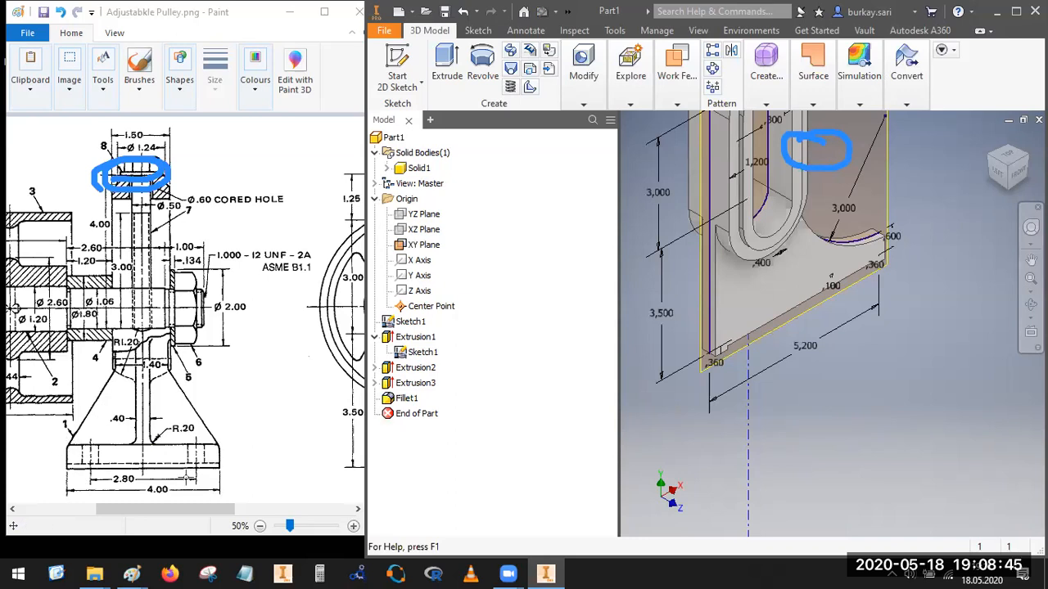
left_click(172, 491)
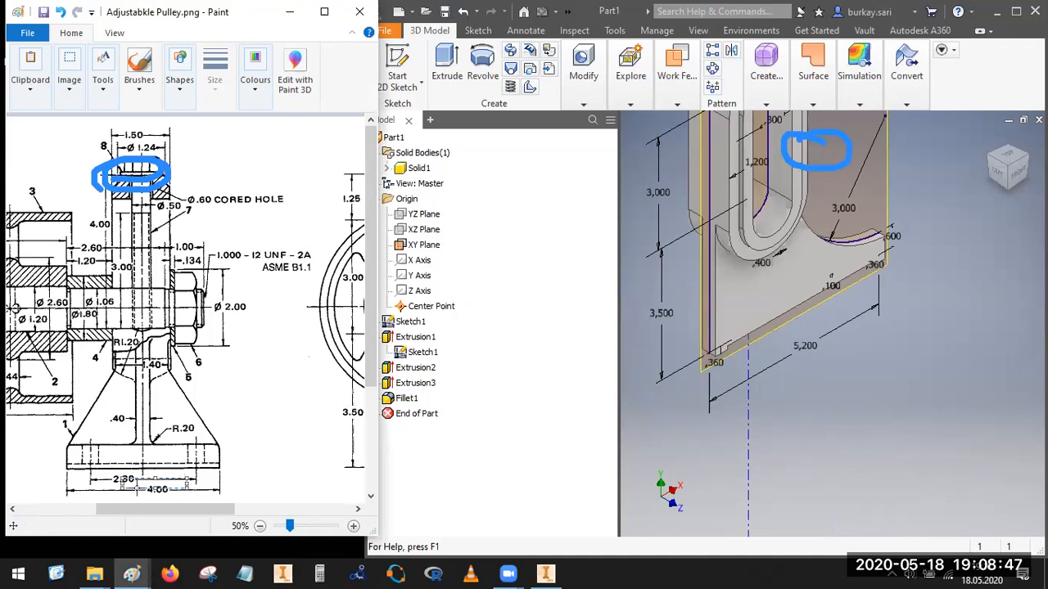
mouse_move(144, 473)
left_mouse_down()
mouse_move(190, 491)
mouse_move(176, 475)
mouse_move(154, 474)
left_mouse_up()
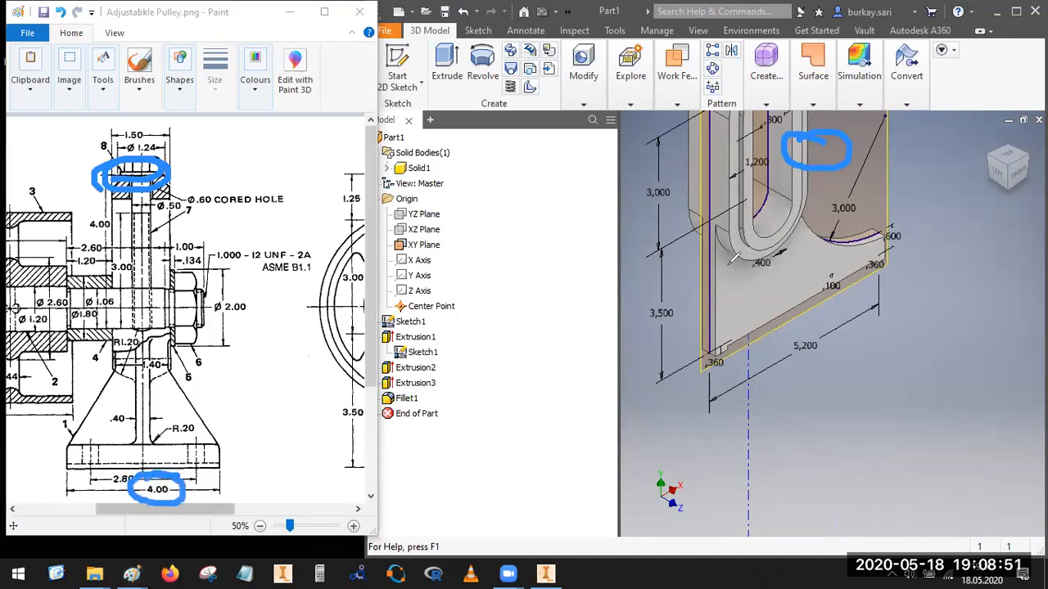
left_click(644, 316)
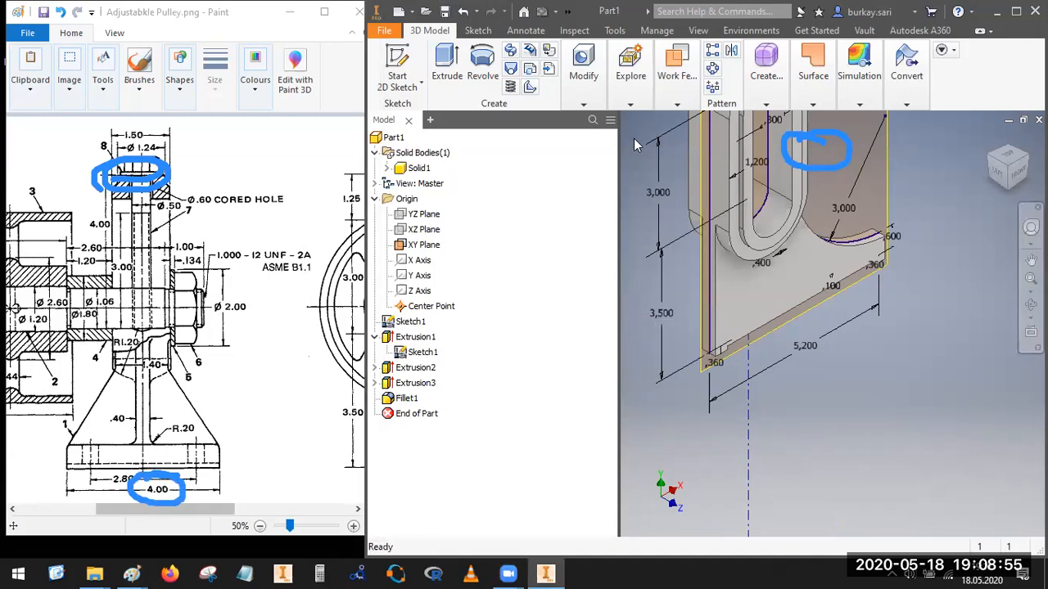
Step: Extrude the base plate region of the shared sketch symmetrically by 4 in, joined to the body
left_click(447, 65)
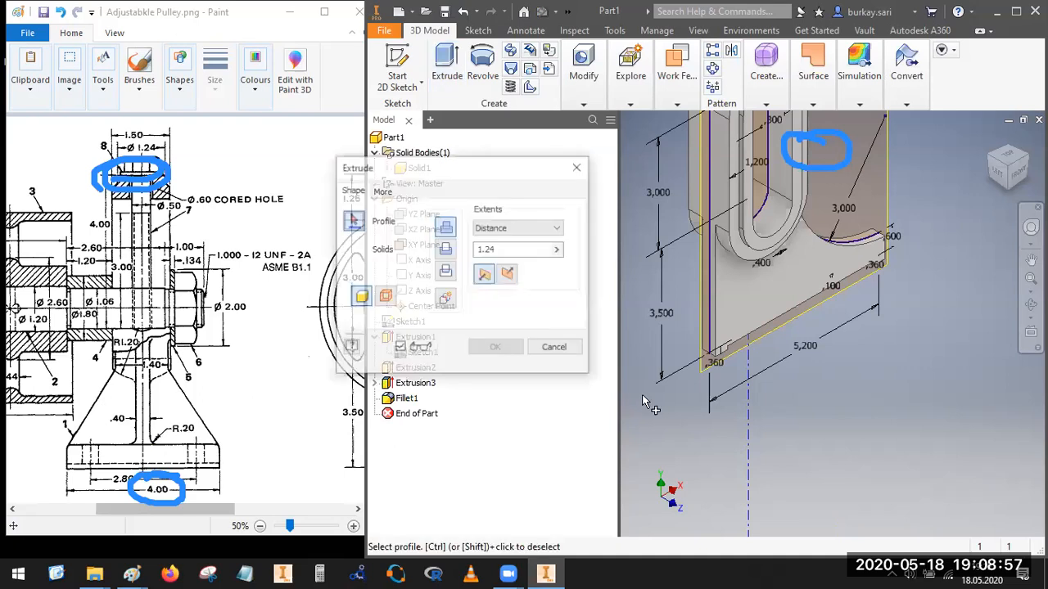
scroll(726, 340, "down", 5)
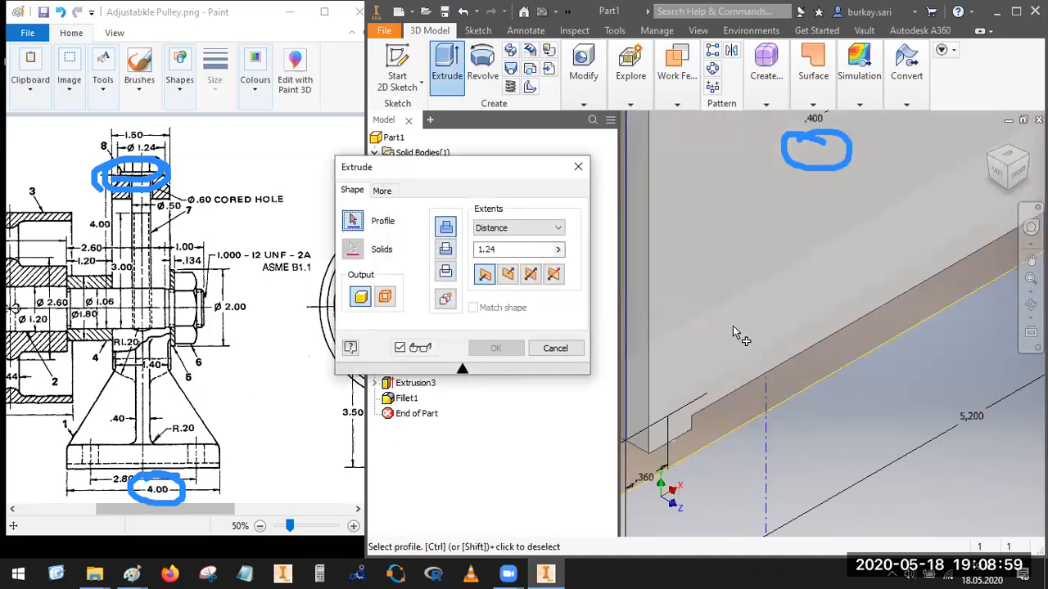
left_click(742, 338)
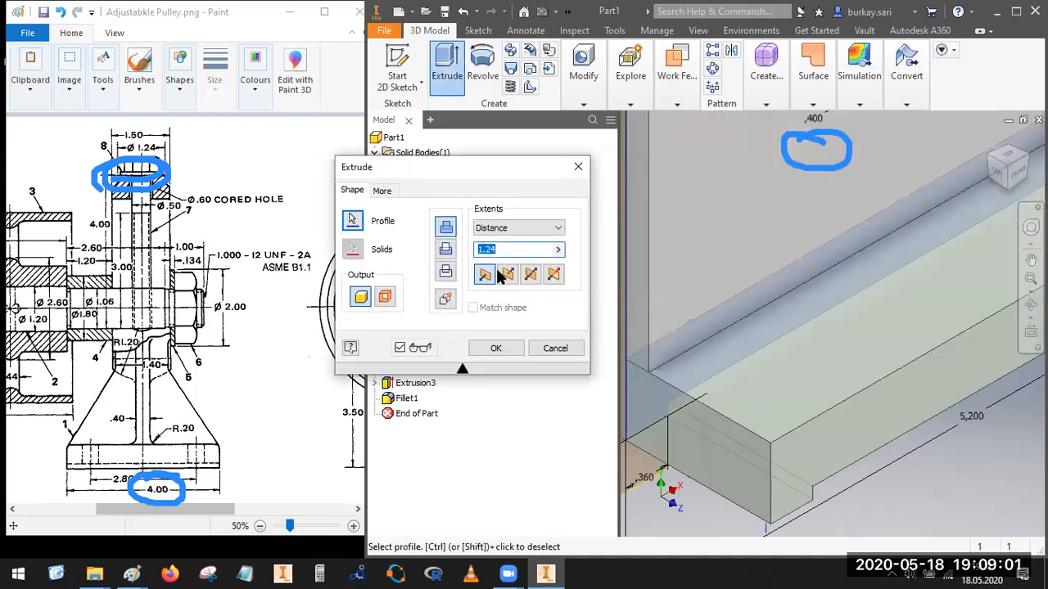
left_click(531, 275)
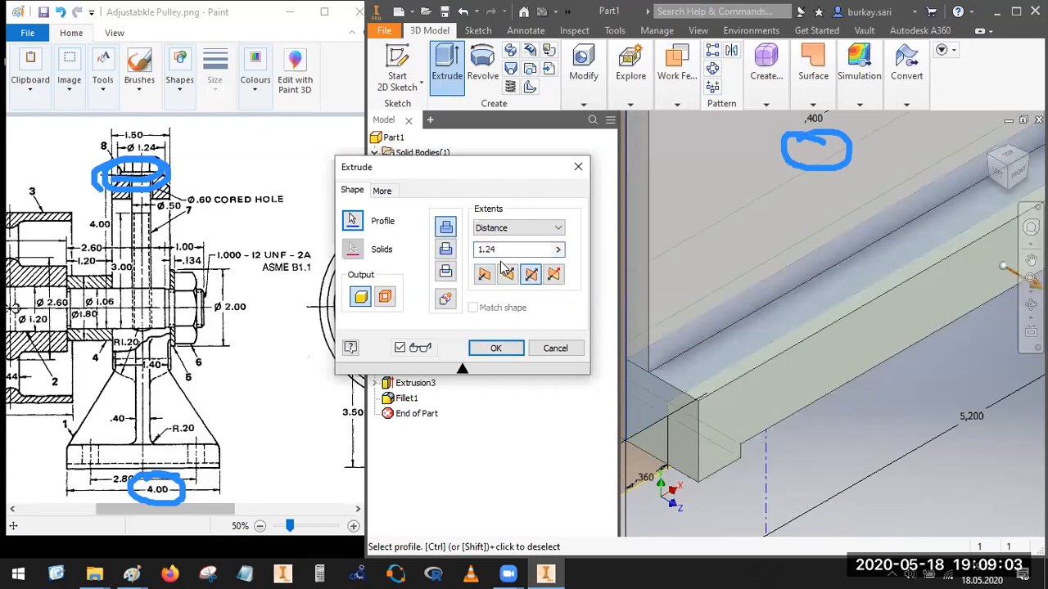
type("4")
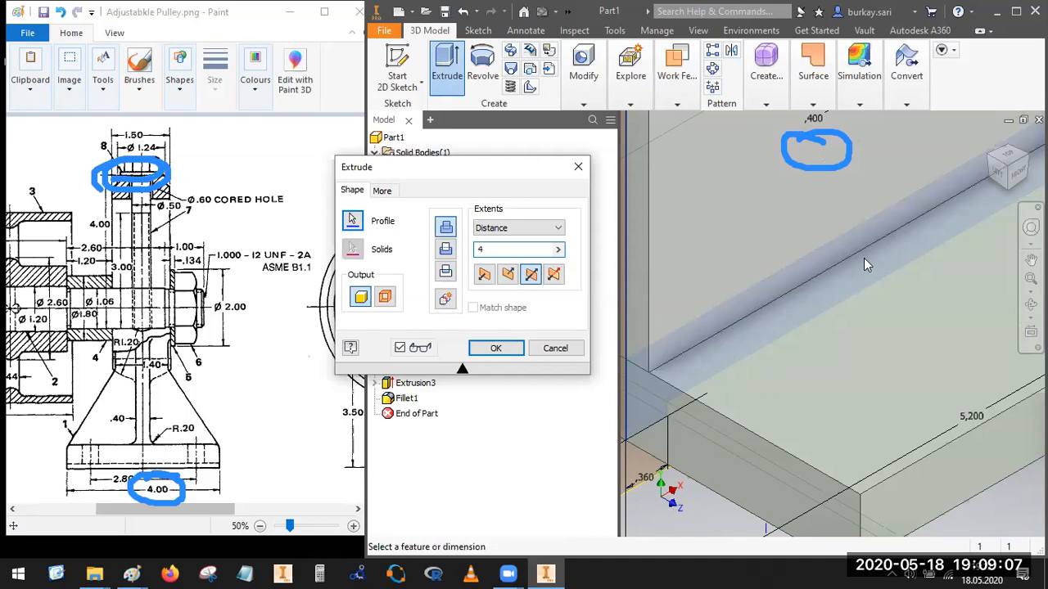
scroll(851, 266, "up", 5)
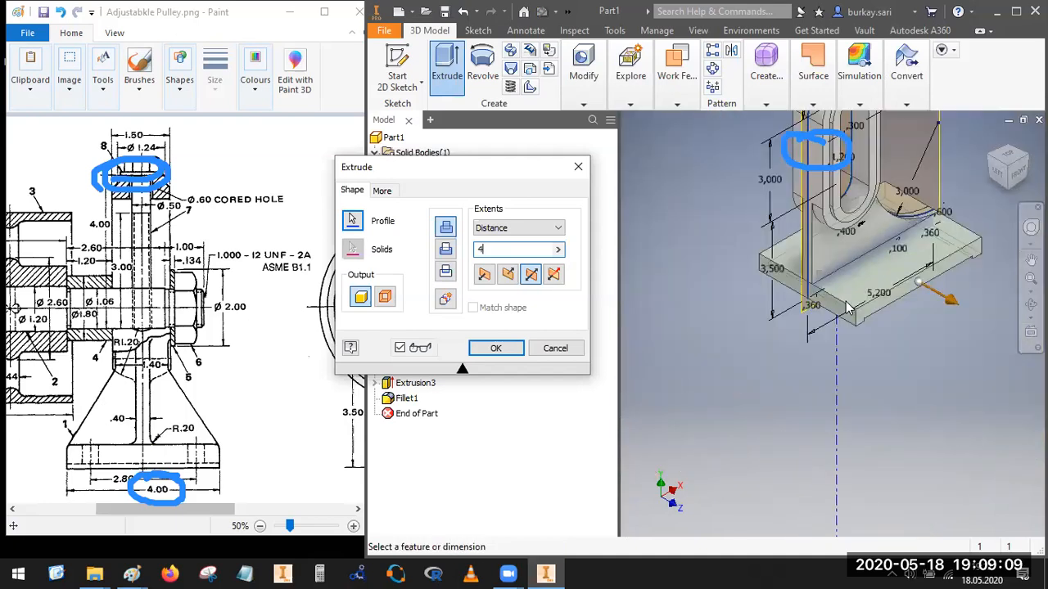
left_click(495, 348)
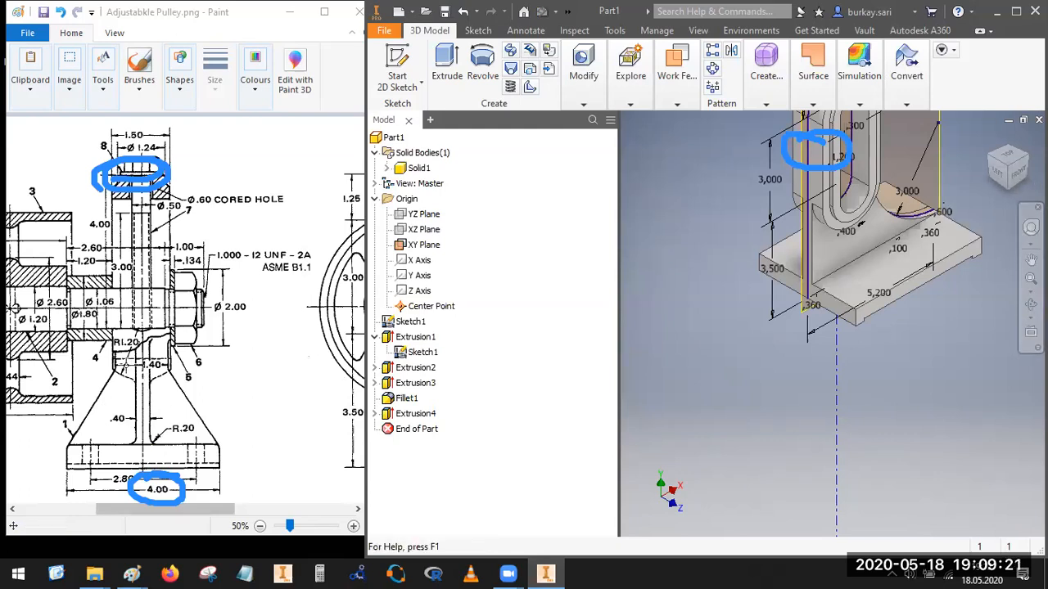
Step: Outline the two sloping ribs on either side of the web above the base in the reference drawing
left_click_drag(122, 364, 67, 446)
left_click_drag(168, 366, 231, 448)
left_click_drag(69, 446, 141, 448)
left_click_drag(138, 366, 138, 447)
mouse_move(150, 365)
left_mouse_down()
mouse_move(150, 436)
mouse_move(232, 449)
left_mouse_up()
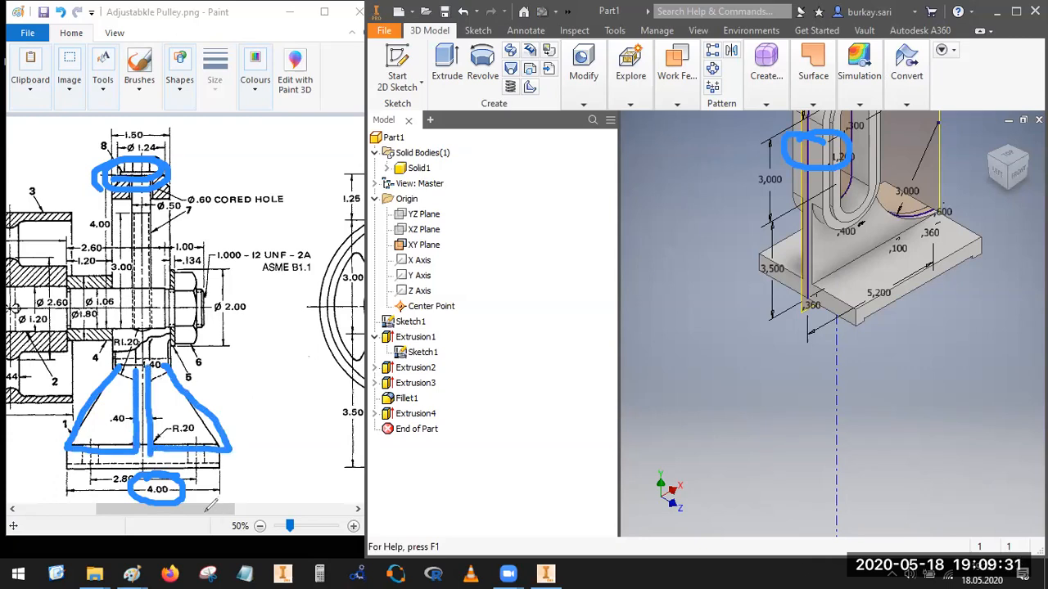
Step: Clear all annotation marks and bring the reference view with the R3.00 curve into view in Paint
left_click(646, 471)
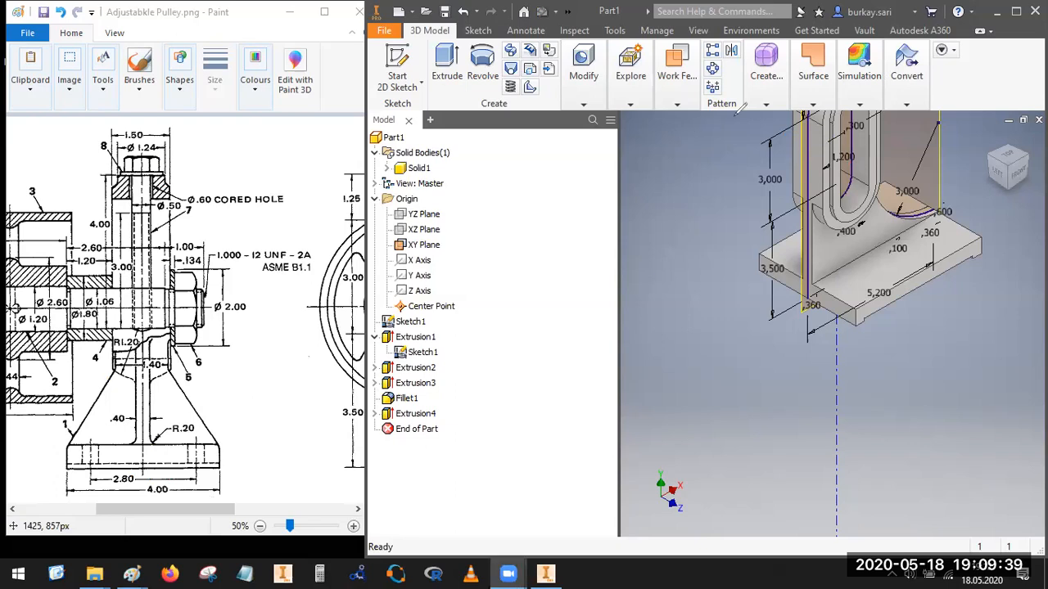
left_click(213, 509)
scroll(212, 508, "right", 5)
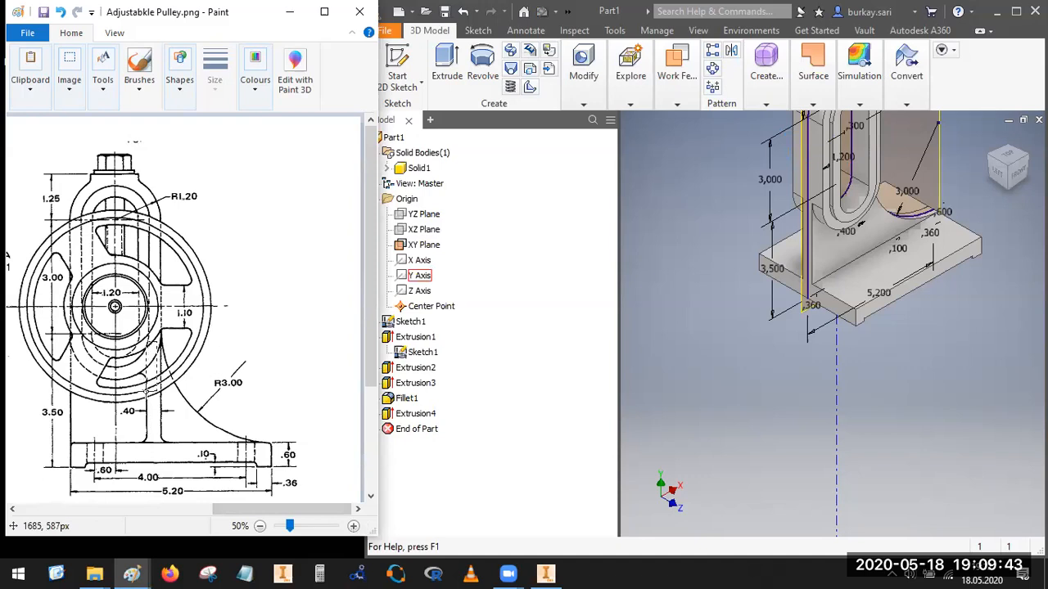
Step: Circle the narrow .40 rib below the pulley in the reference drawing, and clear the annotation marks
left_click(627, 487)
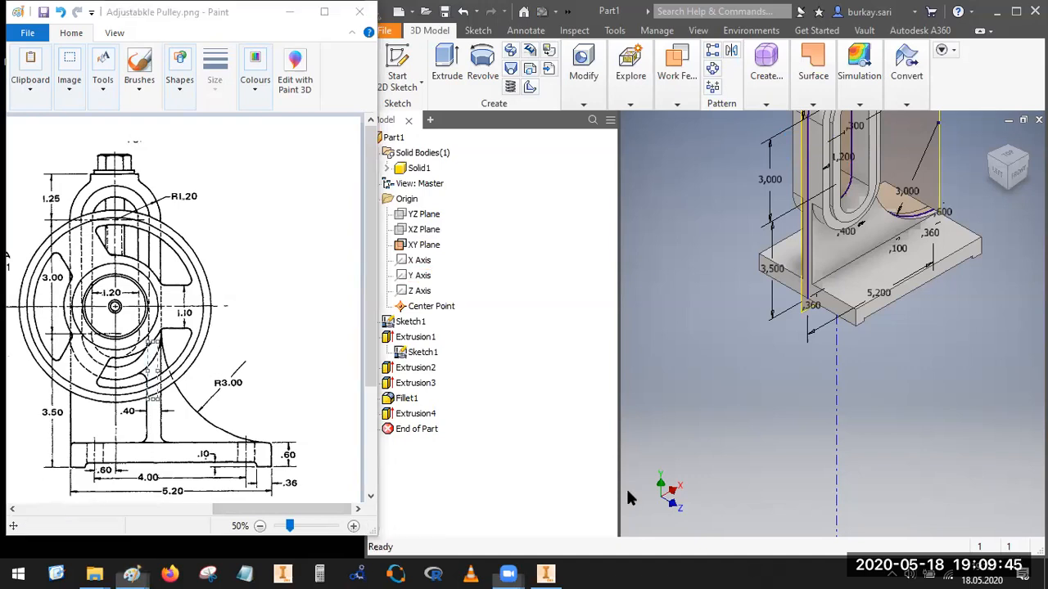
mouse_move(167, 348)
left_mouse_down()
mouse_move(149, 456)
mouse_move(176, 360)
mouse_move(131, 357)
left_mouse_up()
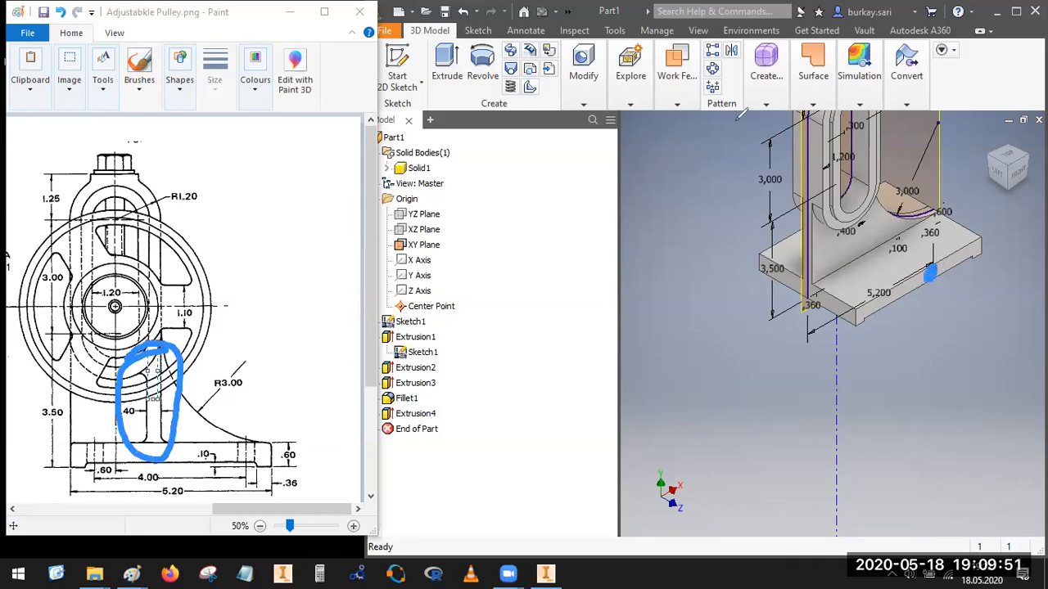
left_click(810, 92)
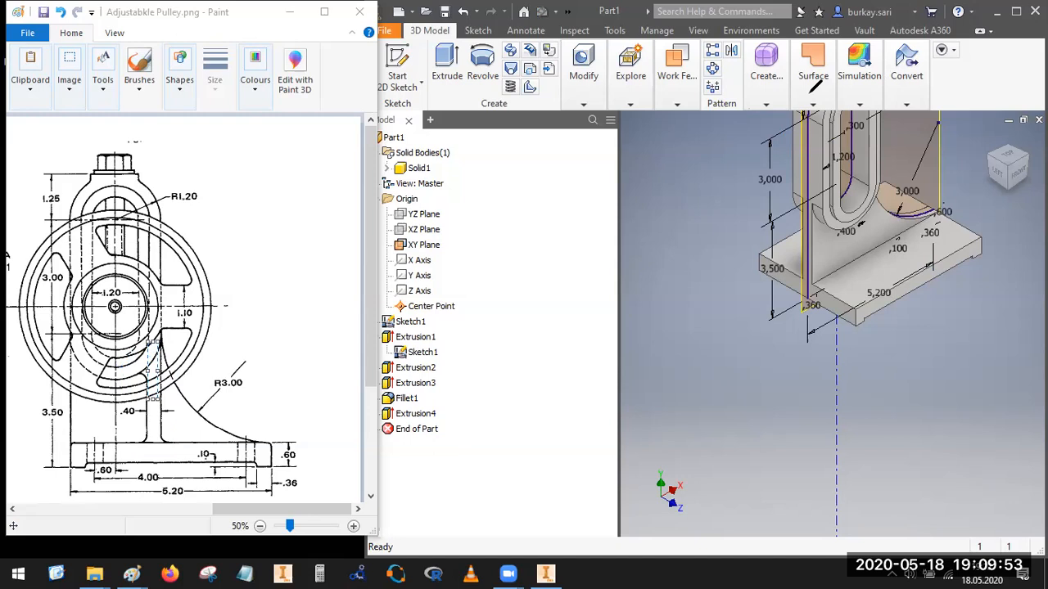
Step: Set up an extrusion of the 0.4 in wide vertical rib region of the shared sketch, symmetric, with a 4 in distance
left_click(447, 66)
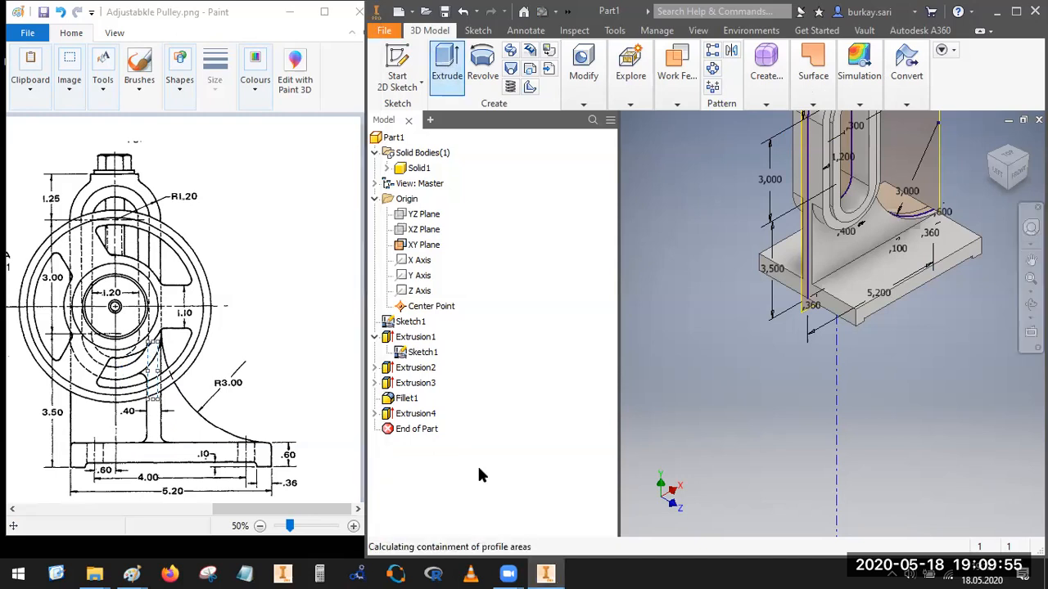
scroll(891, 200, "down", 5)
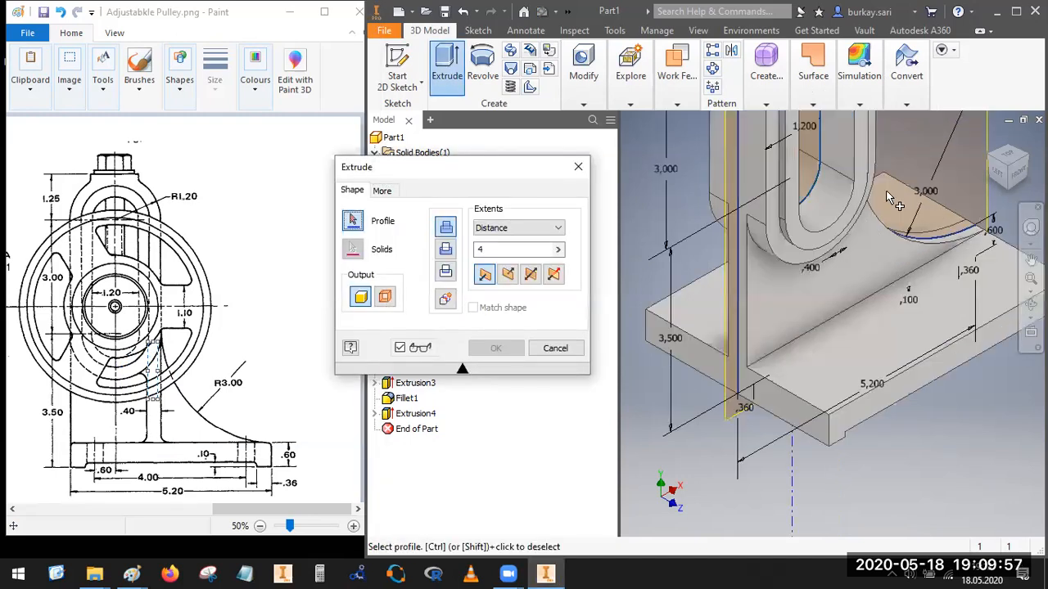
left_click(1017, 176)
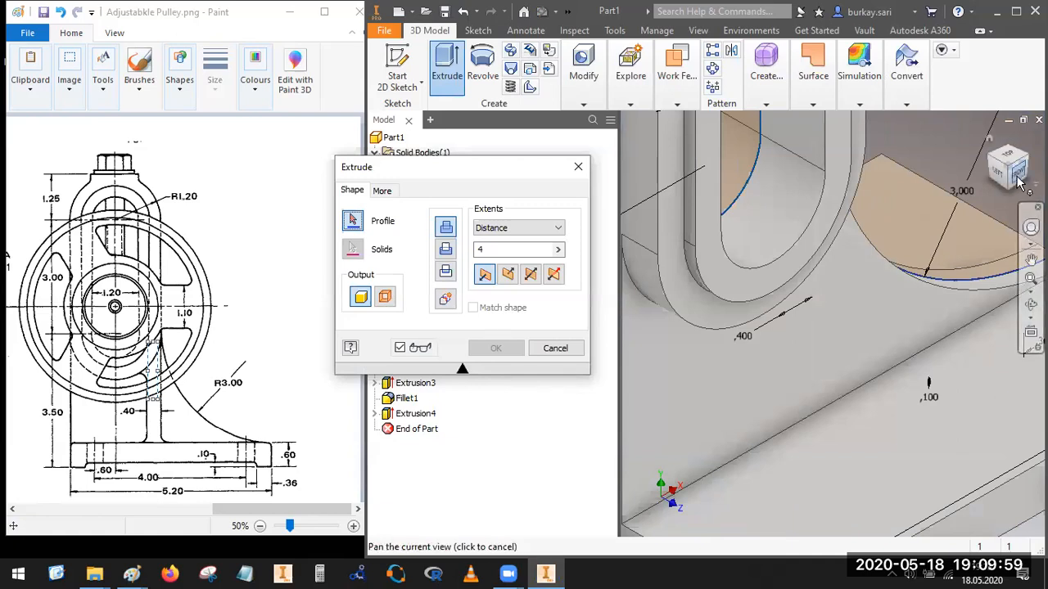
scroll(880, 190, "down", 5)
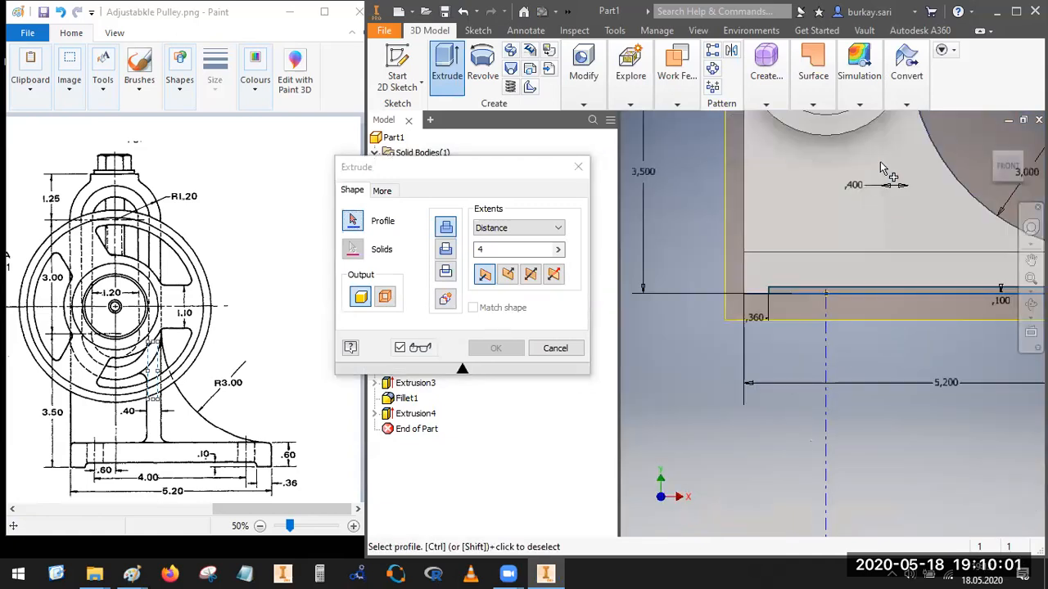
left_click(897, 178)
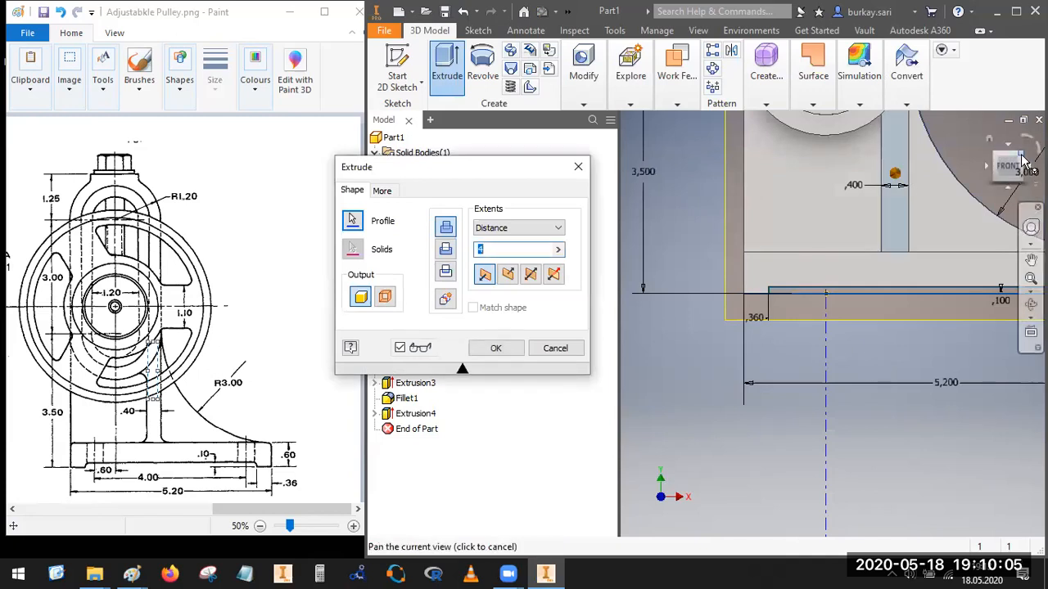
left_click(996, 191)
scroll(848, 321, "down", 5)
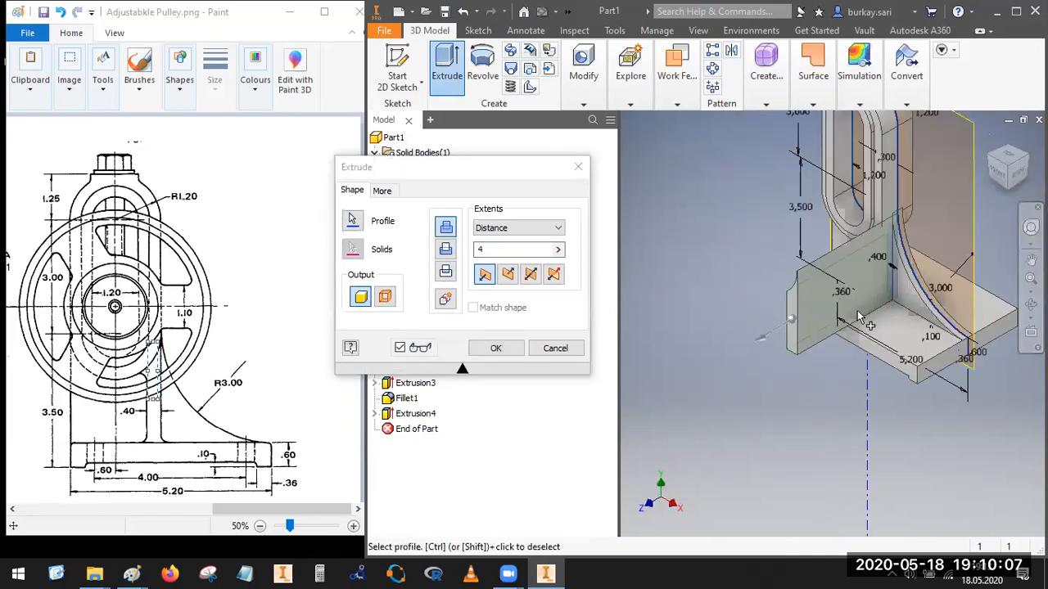
left_click(530, 274)
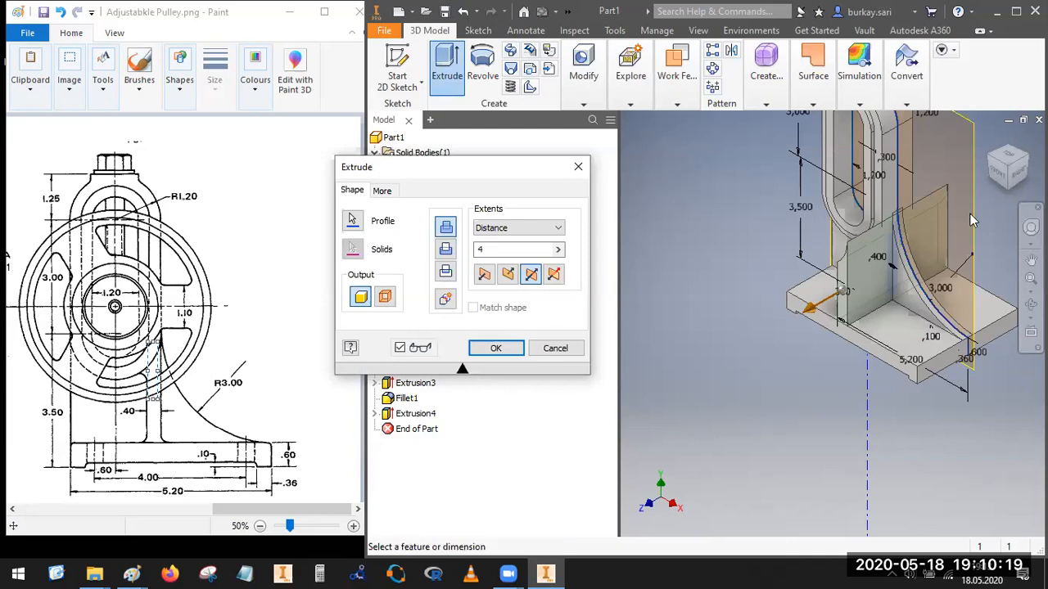
Step: Trace the rib's sloping edge in the reference drawing's side view, and apply the rib extrusion
scroll(855, 299, "up", 3)
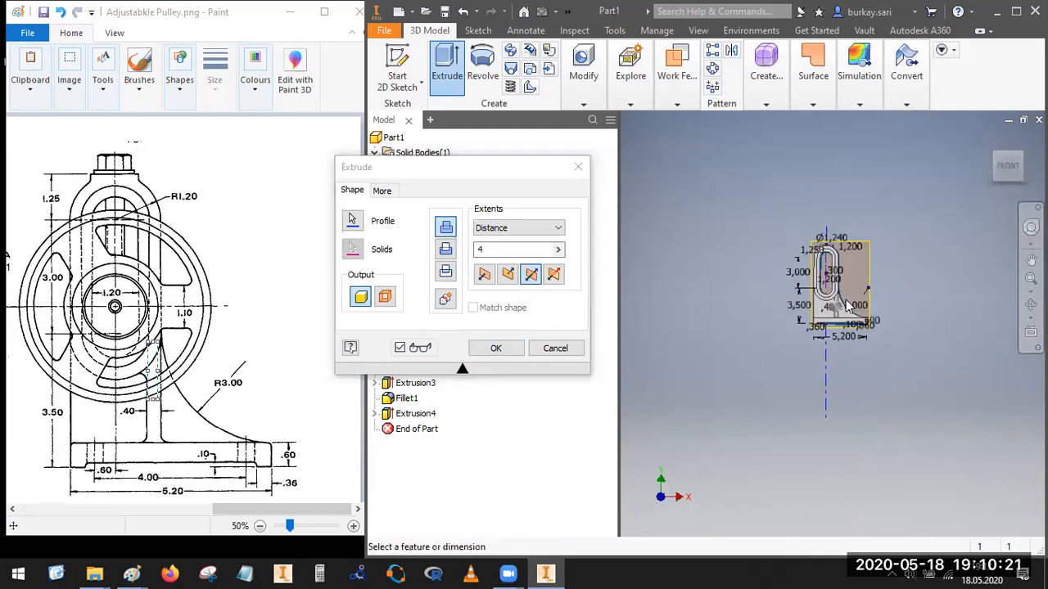
scroll(848, 306, "down", 5)
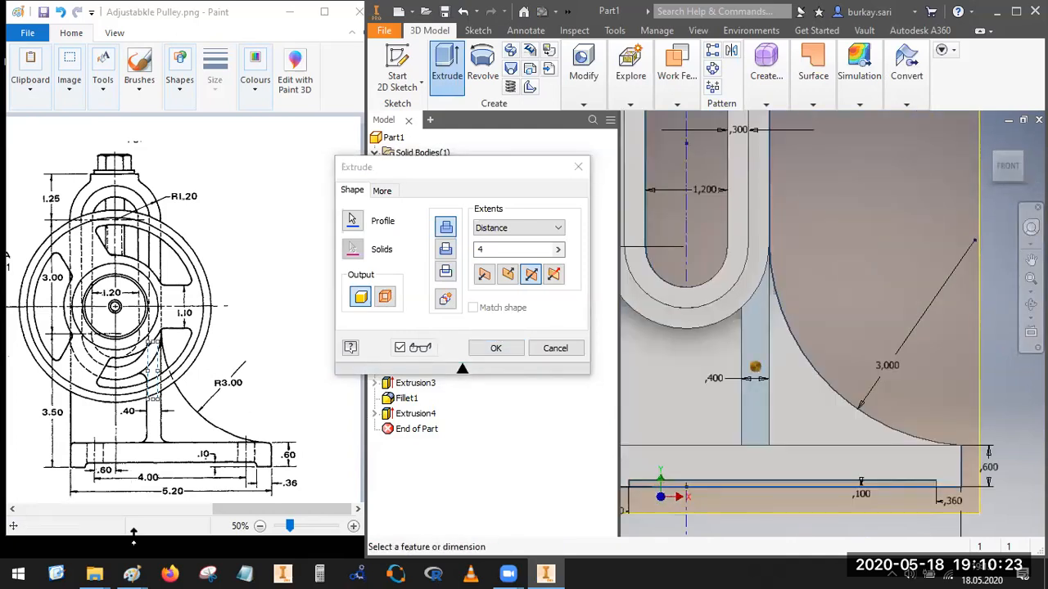
left_click_drag(213, 516, 138, 522)
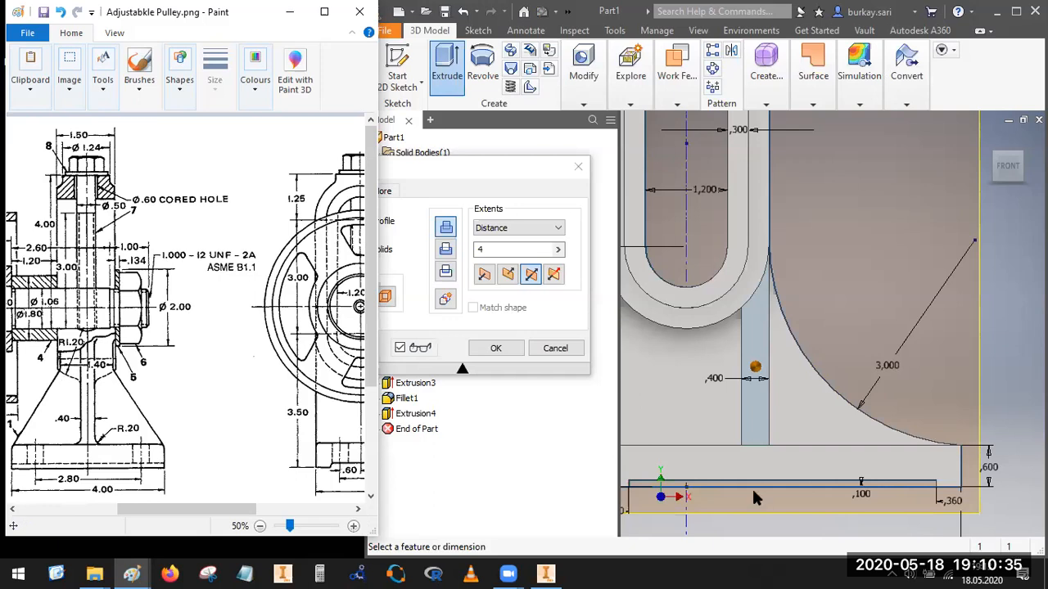
left_click_drag(59, 373, 16, 442)
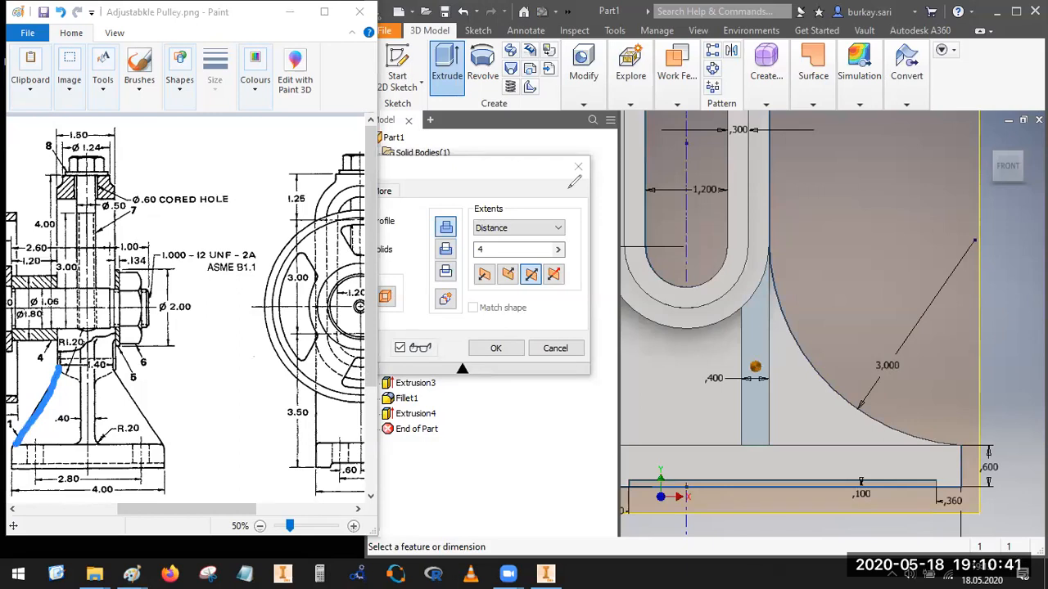
left_click(496, 349)
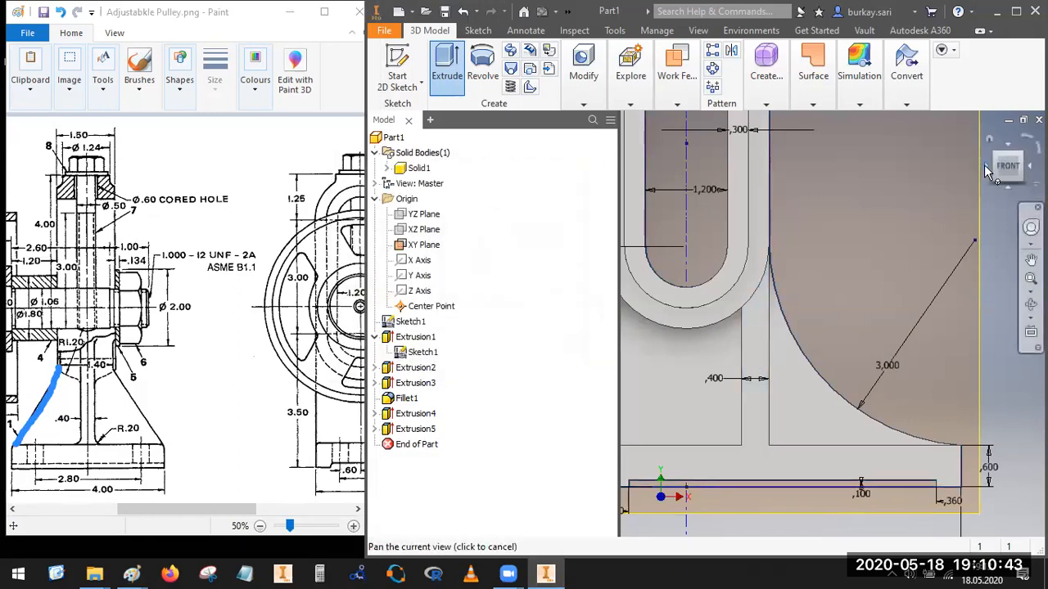
Step: Start a 2D sketch on the rib's flat side face and slice the model at the sketch plane
left_click(989, 166)
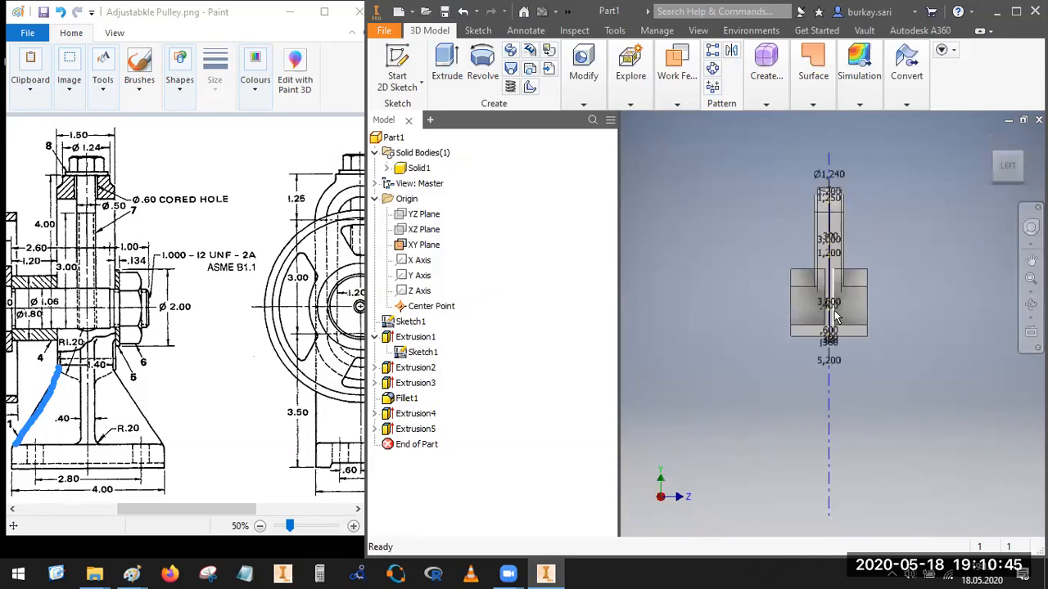
left_click(397, 67)
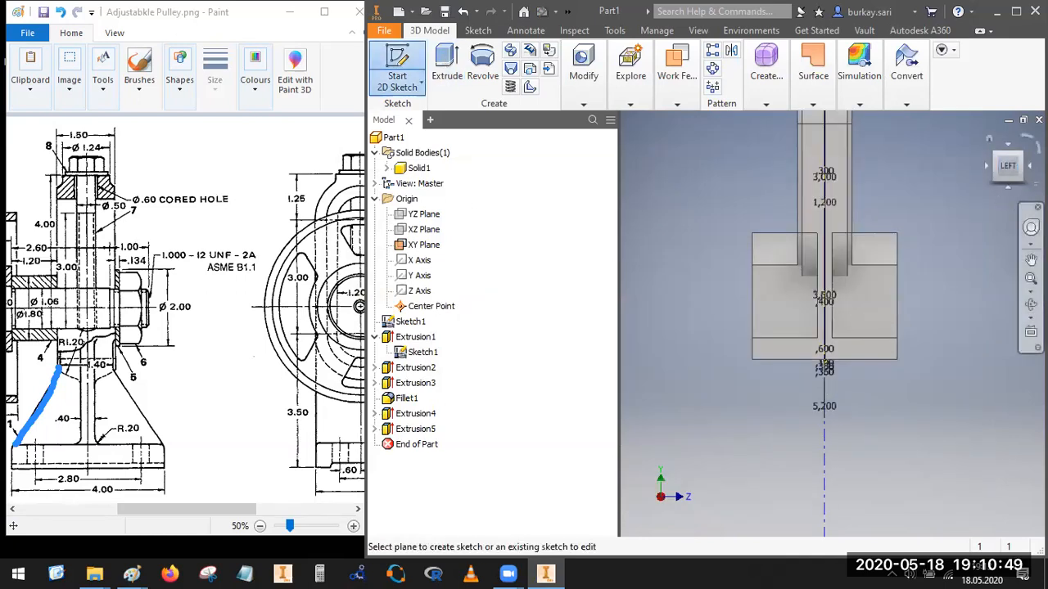
left_click(1022, 158)
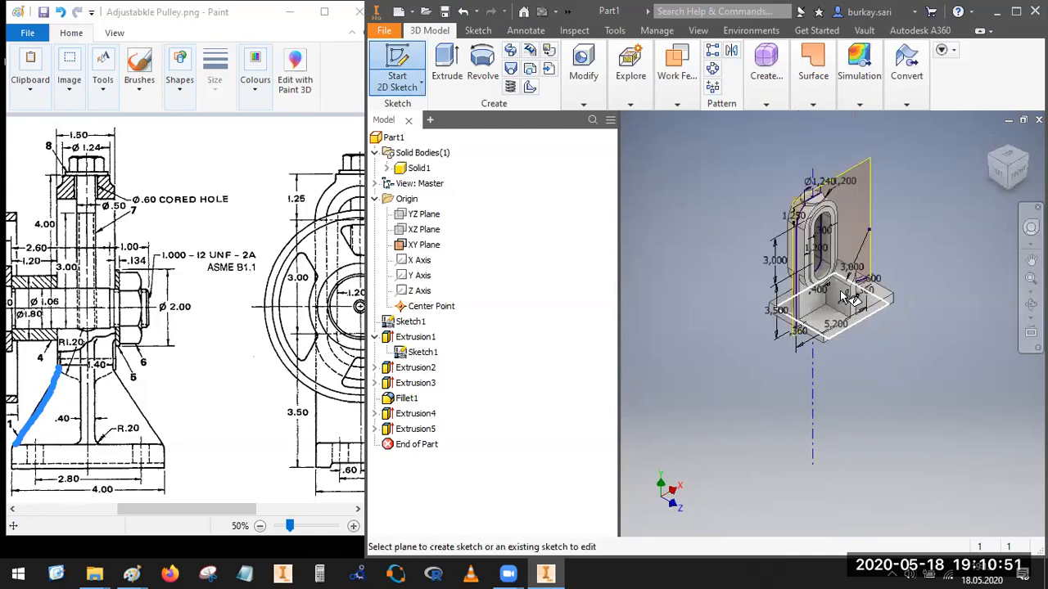
left_click(823, 261)
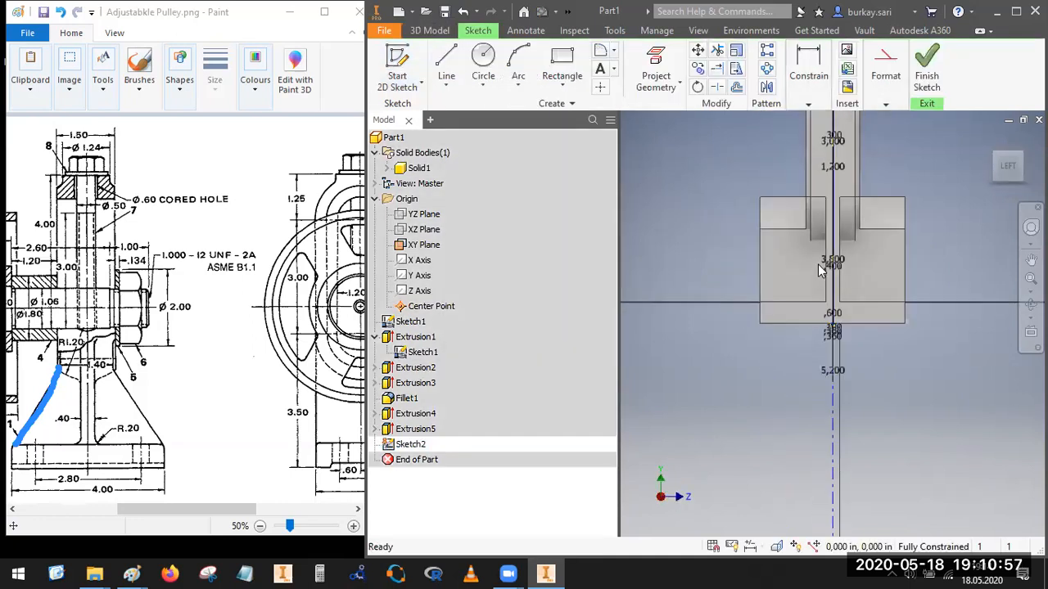
key("F7")
scroll(823, 224, "up", 3)
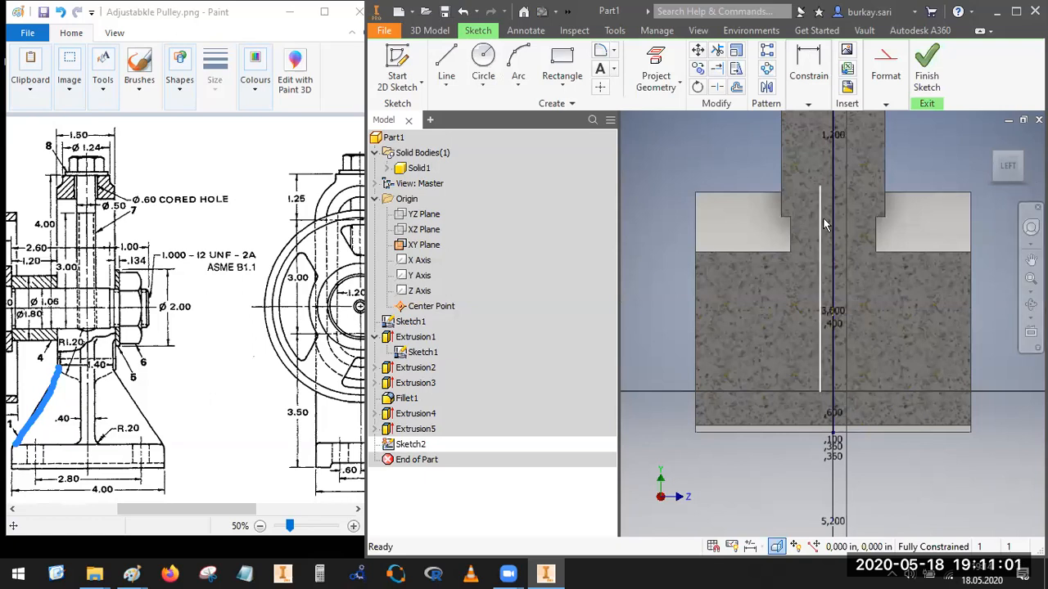
Step: Try to project the edges of the R3 curved face into the rib sketch
left_click(654, 63)
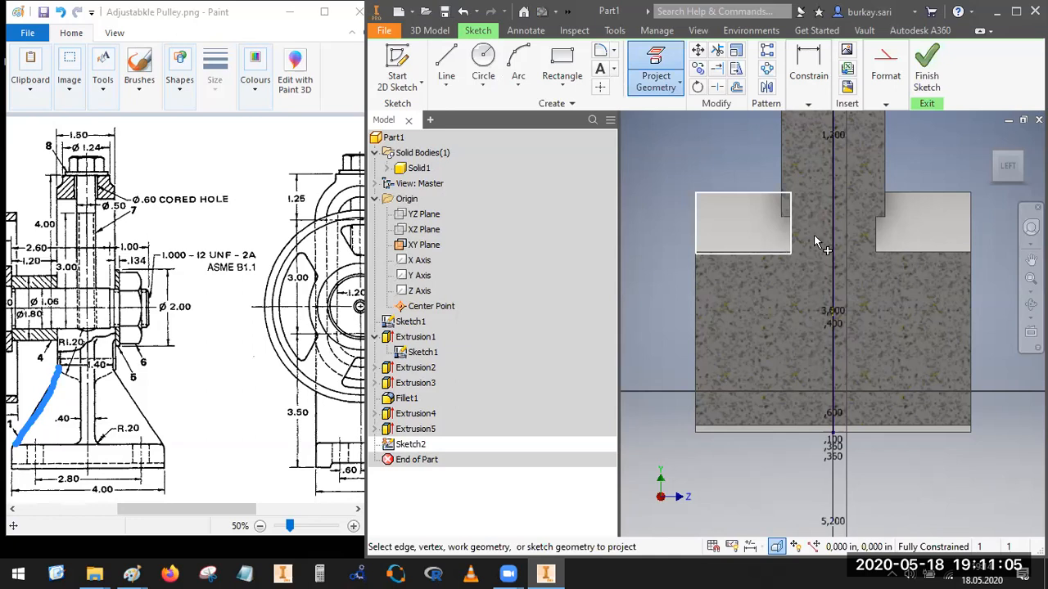
left_click(998, 159)
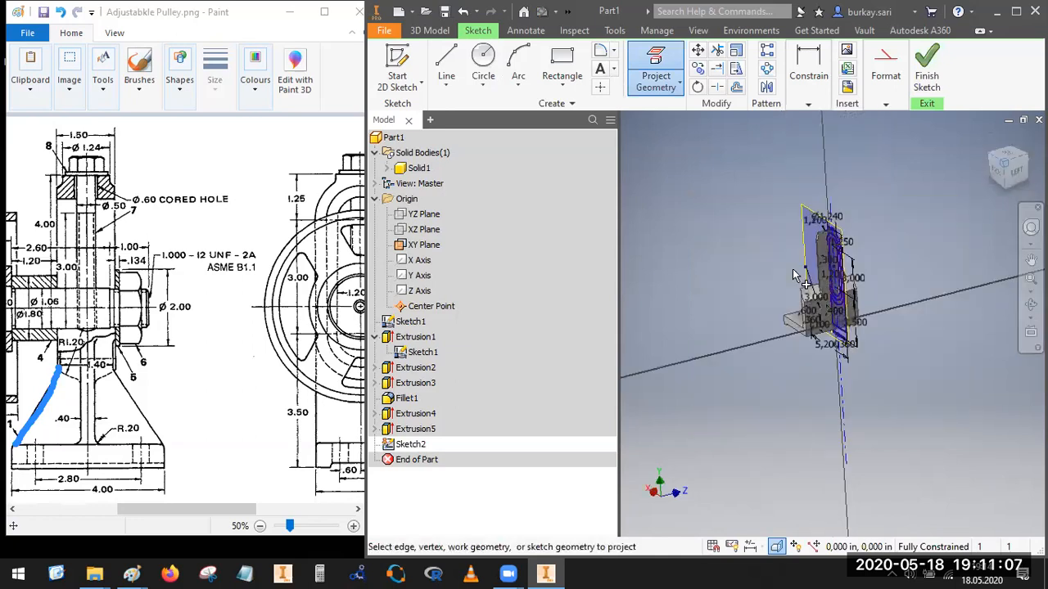
scroll(891, 377, "down", 4)
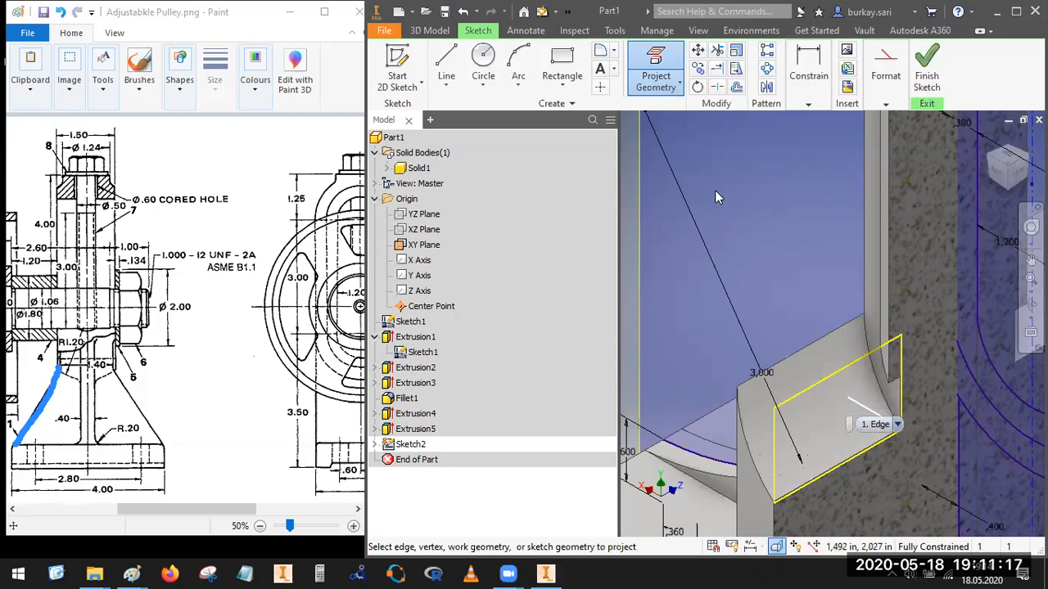
left_click(563, 69)
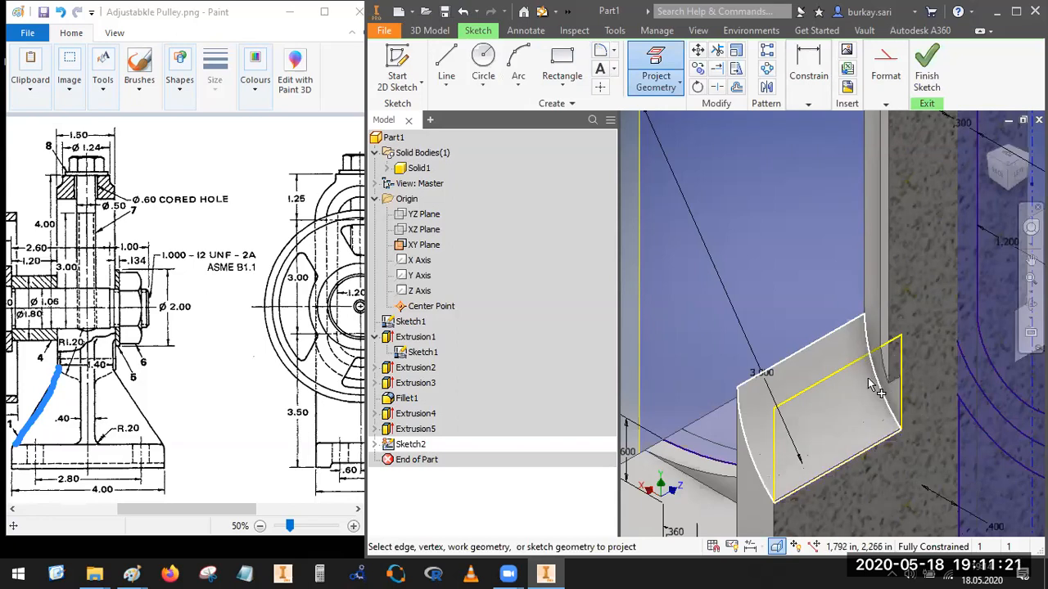
scroll(860, 360, "up", 3)
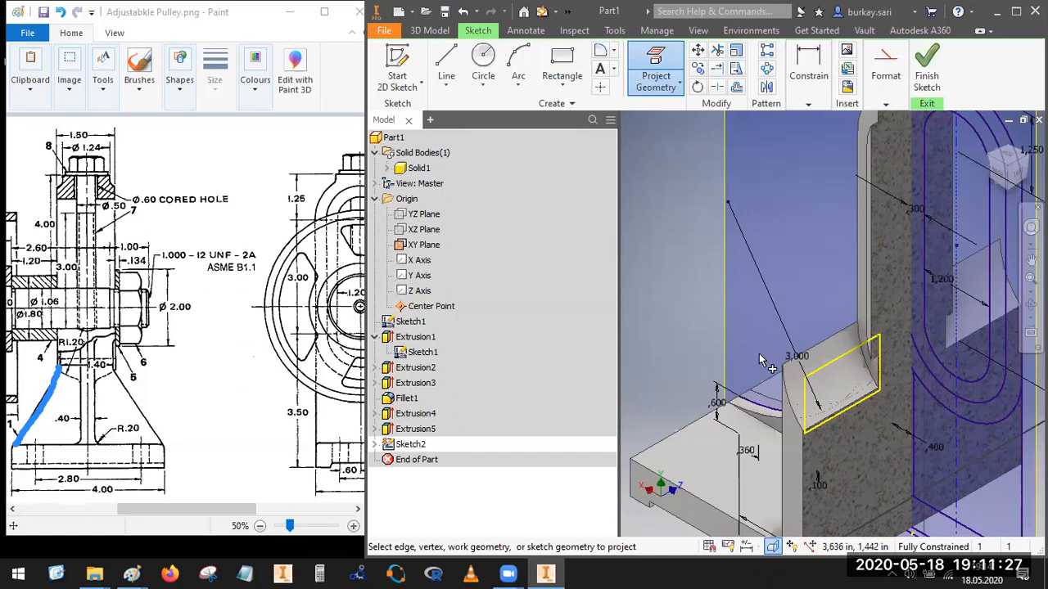
key("Escape")
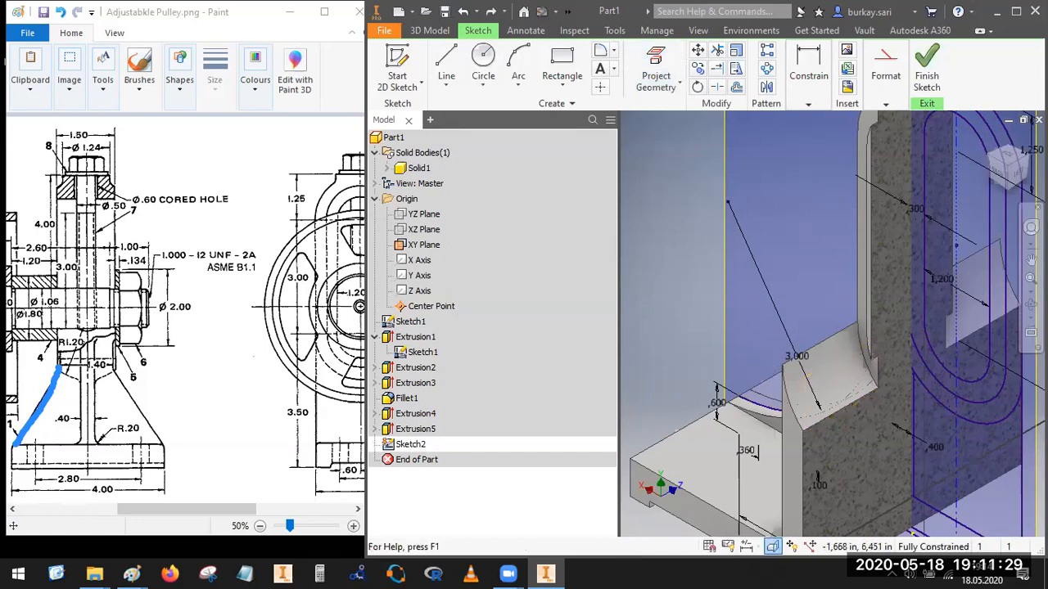
Step: Finish the rib sketch and roll the model history back to just after Extrusion4
left_click(1019, 172)
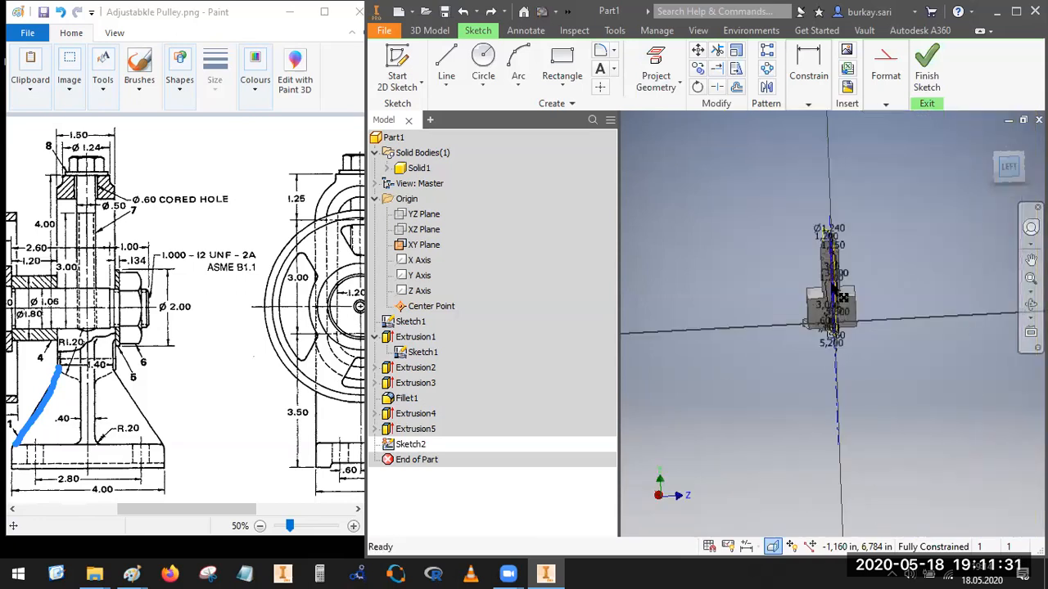
scroll(835, 290, "down", 5)
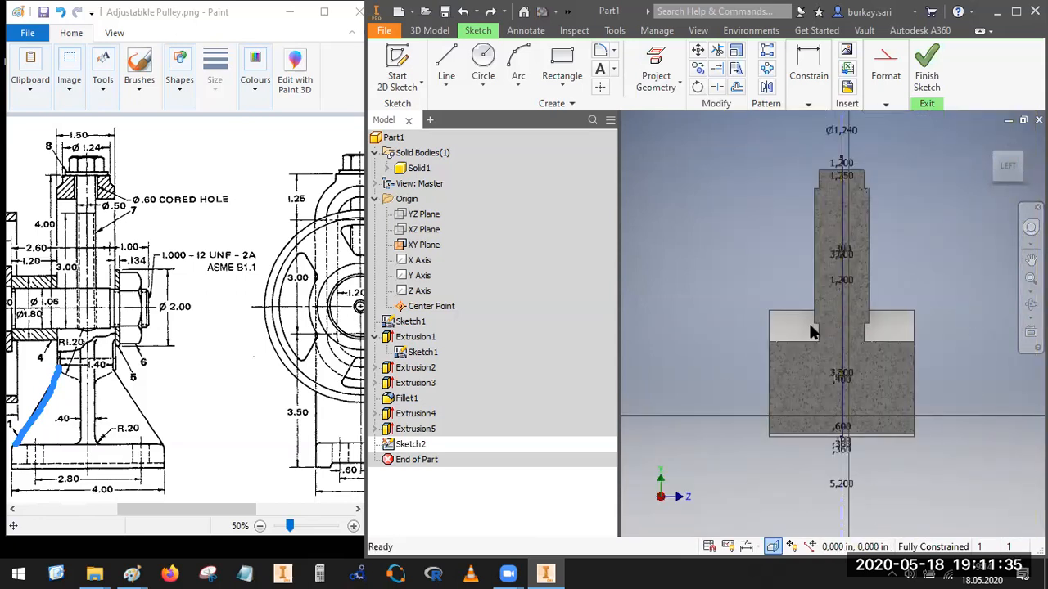
left_click(927, 69)
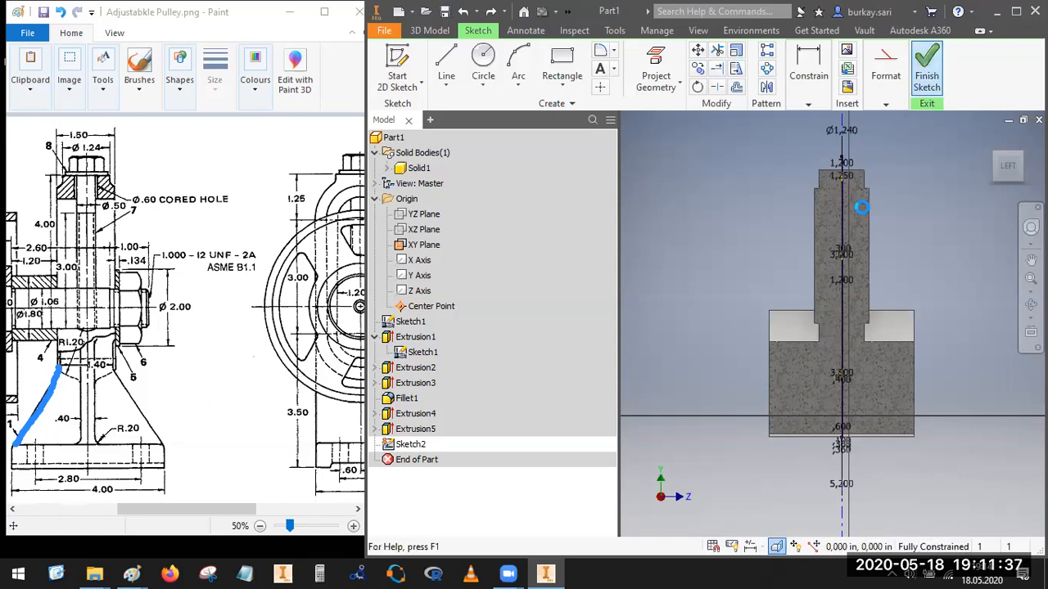
left_click_drag(405, 460, 410, 426)
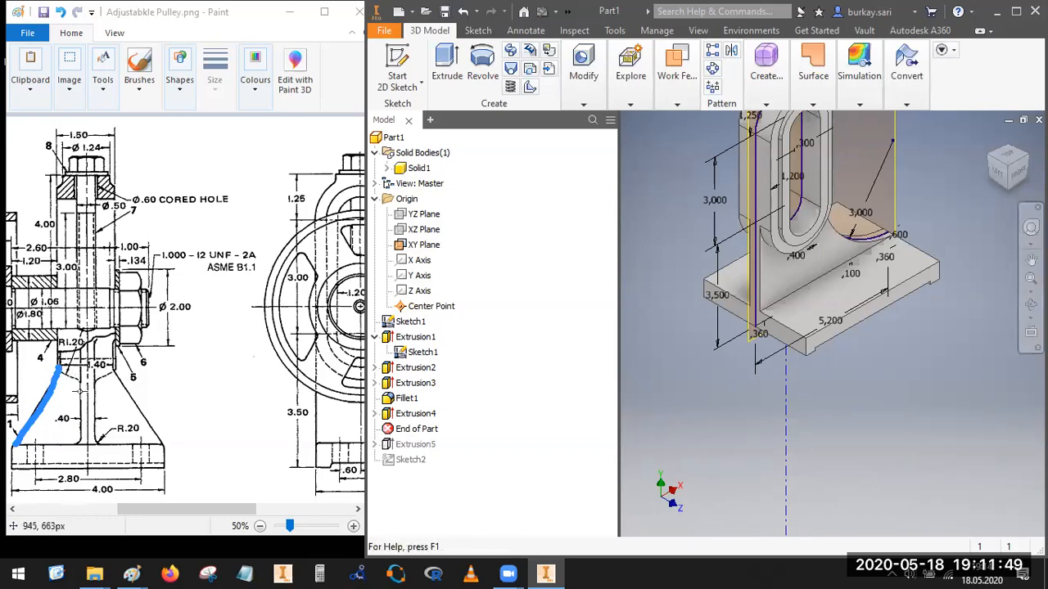
Step: Trace the curved junction at the top of the ribs in the reference drawing and around the slot boss's lower end on the model
left_click_drag(80, 391, 61, 371)
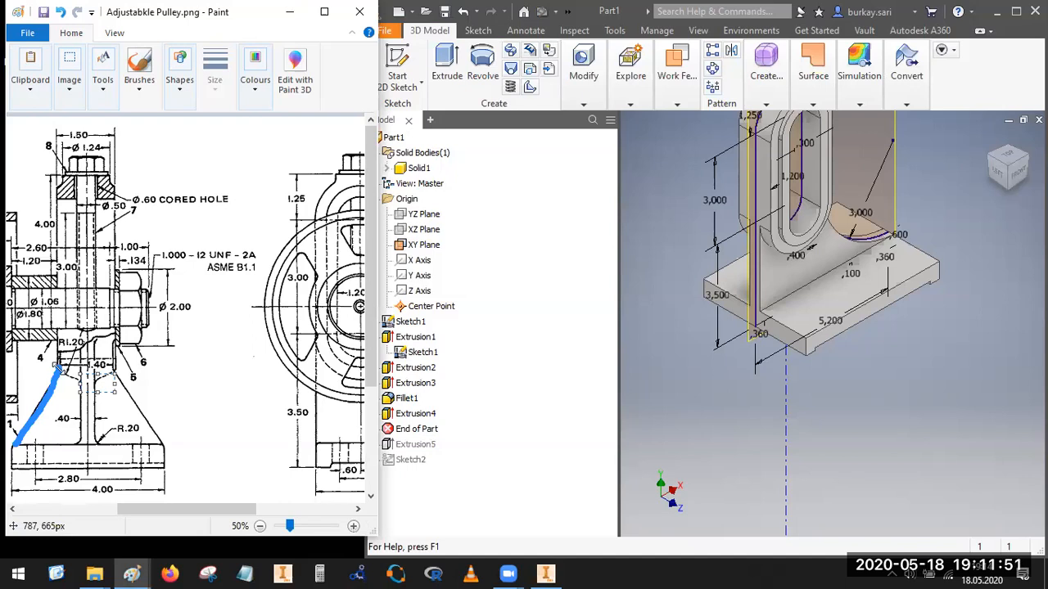
mouse_move(115, 374)
left_mouse_down()
mouse_move(87, 385)
mouse_move(59, 369)
left_mouse_up()
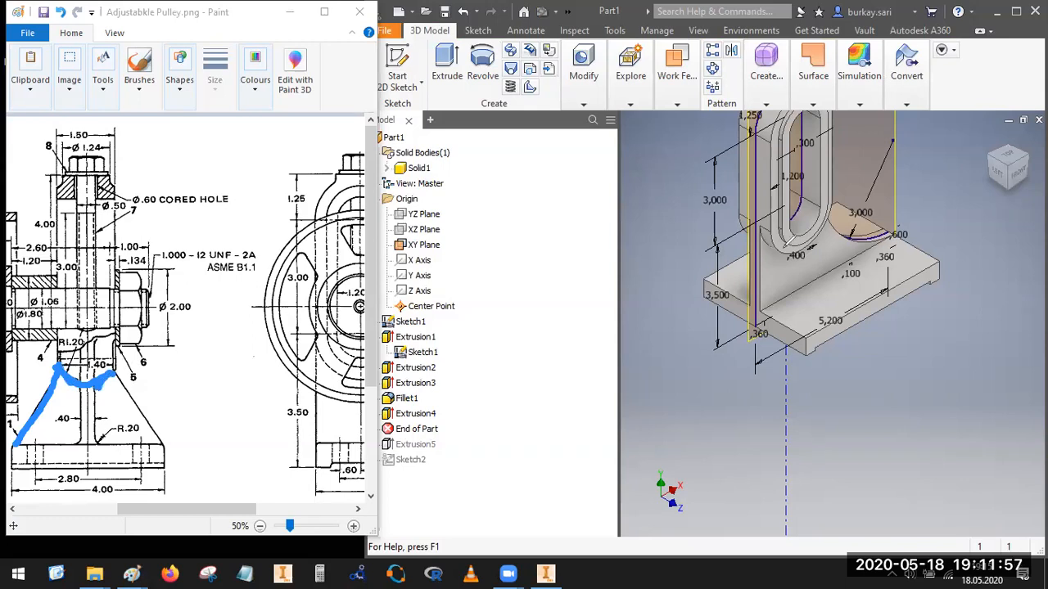
mouse_move(773, 227)
left_mouse_down()
mouse_move(792, 261)
mouse_move(835, 215)
mouse_move(819, 250)
mouse_move(762, 233)
left_mouse_up()
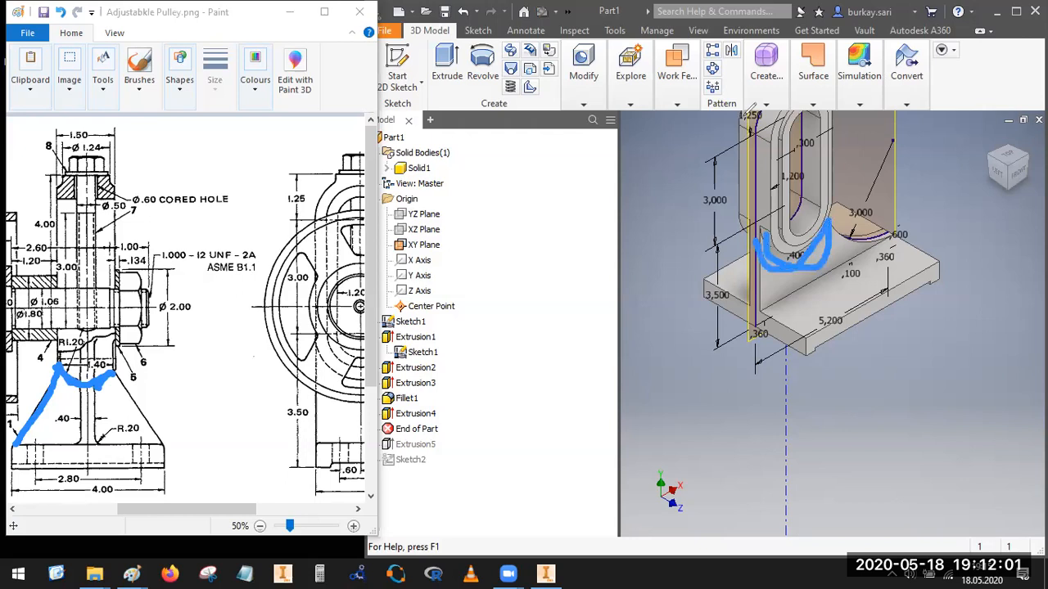
Step: Clear the annotation marks and circle the 1.50 width dimension at the top of the reference side view
key("Escape")
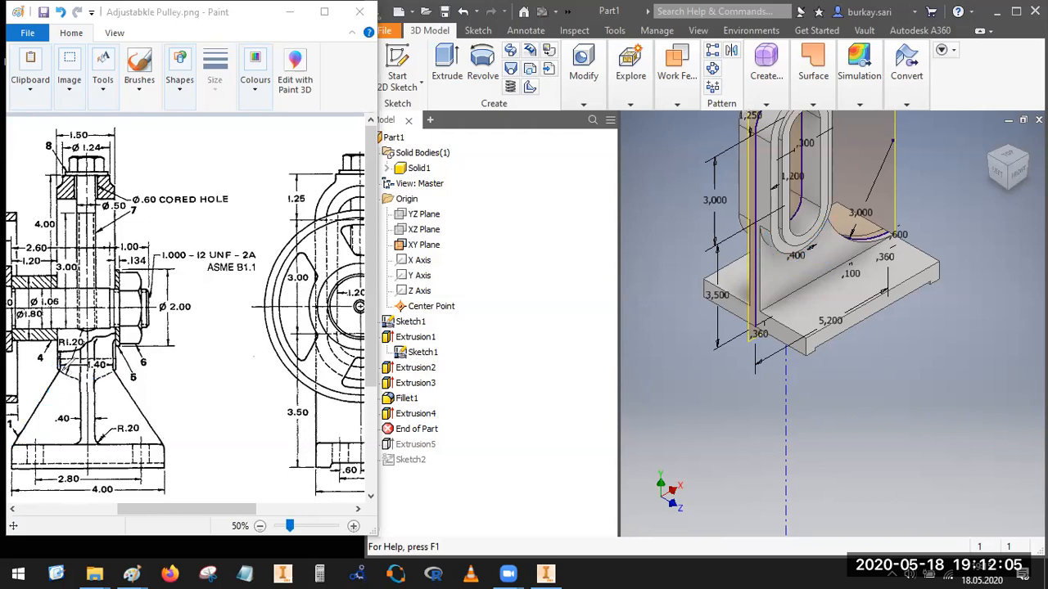
mouse_move(54, 121)
left_mouse_down()
mouse_move(90, 143)
mouse_move(95, 113)
left_mouse_up()
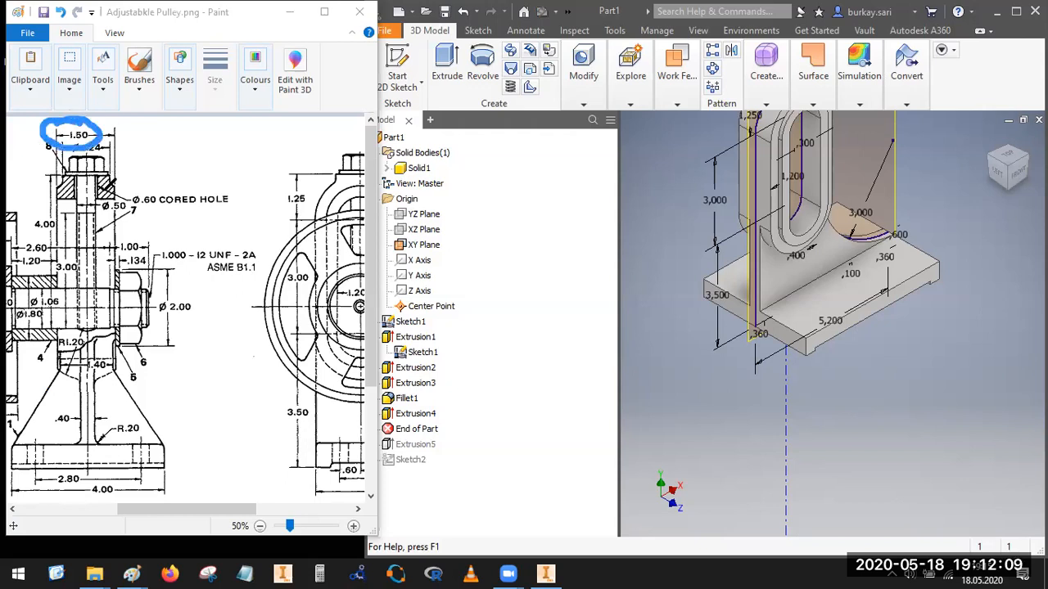
Step: Mark the rib width and curved junction in the reference side view, jot 1.1/2 = 0.55 beside it, and clear the marks
left_click_drag(80, 406, 105, 394)
mouse_move(175, 366)
left_mouse_down()
mouse_move(176, 382)
mouse_move(206, 359)
mouse_move(208, 380)
left_mouse_up()
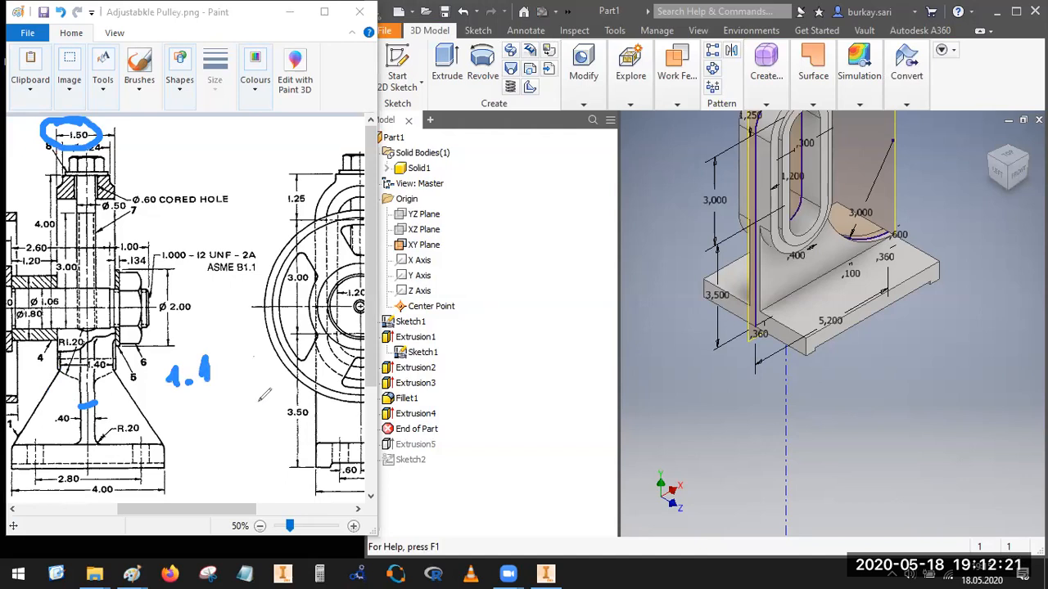
mouse_move(54, 360)
left_mouse_down()
mouse_move(89, 379)
mouse_move(116, 360)
left_mouse_up()
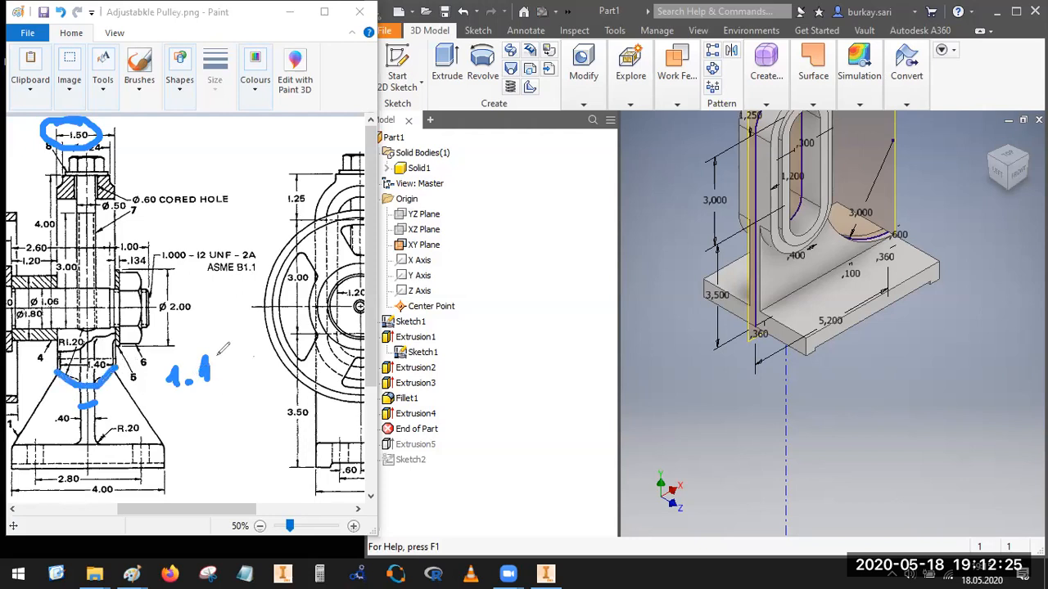
mouse_move(214, 352)
left_mouse_down()
mouse_move(225, 409)
mouse_move(243, 350)
mouse_move(211, 405)
mouse_move(254, 395)
mouse_move(270, 419)
left_mouse_up()
mouse_move(195, 440)
left_mouse_down()
mouse_move(211, 458)
mouse_move(197, 436)
mouse_move(227, 457)
mouse_move(238, 444)
mouse_move(250, 456)
mouse_move(273, 419)
mouse_move(300, 431)
mouse_move(262, 454)
left_mouse_up()
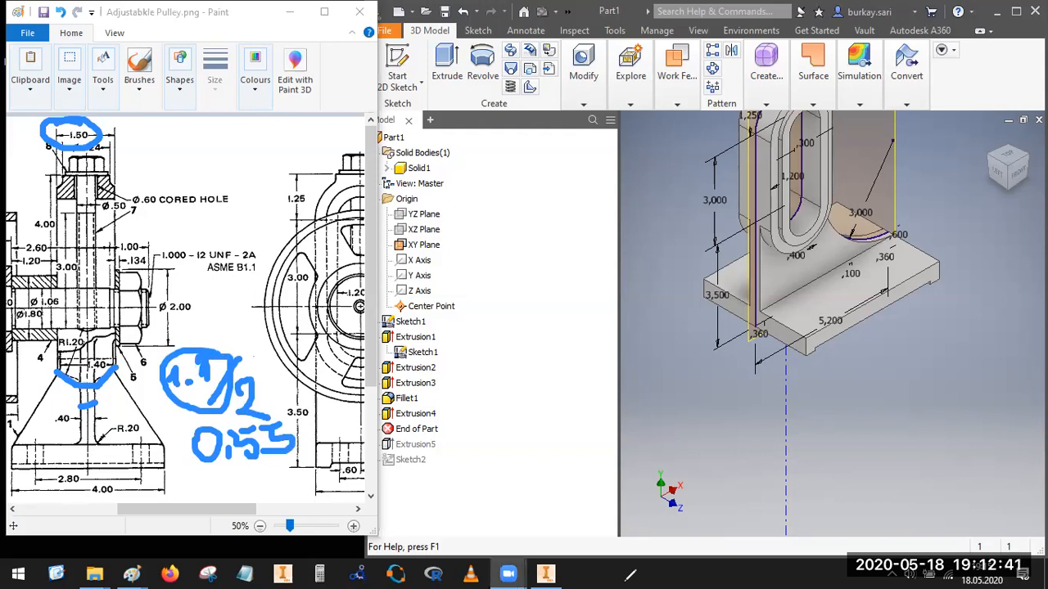
left_click(710, 135)
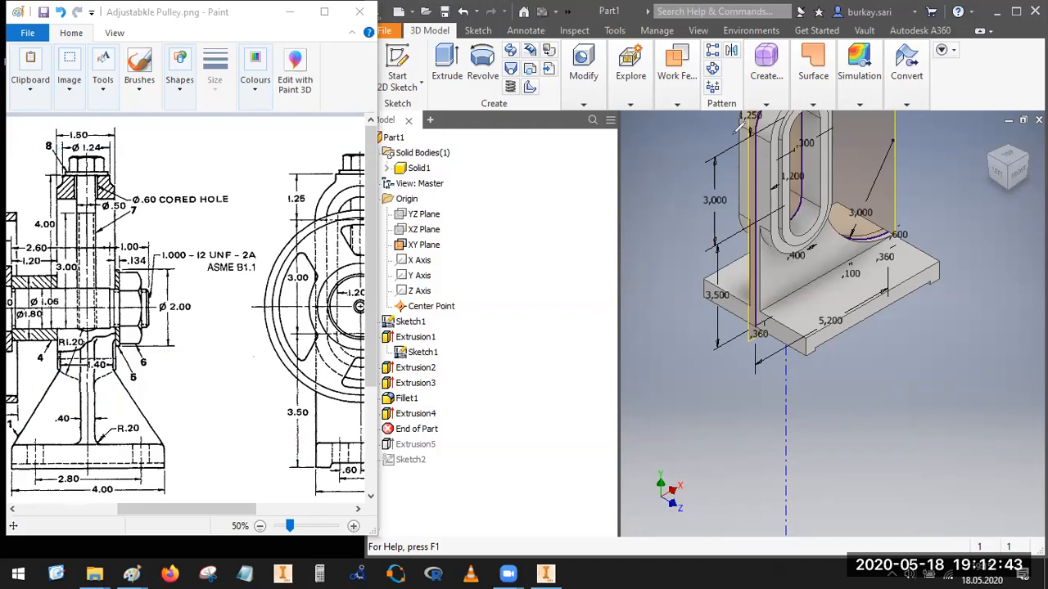
Step: Try a 0.55 in equal-distance chamfer on the curved edge where the slot boss meets the upright web
left_click(583, 104)
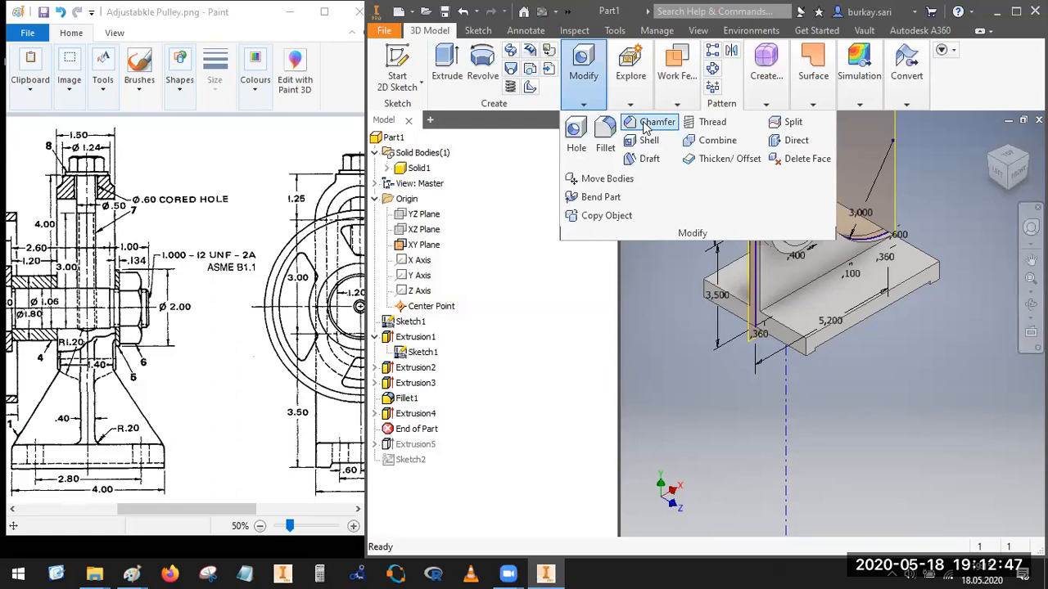
left_click(646, 130)
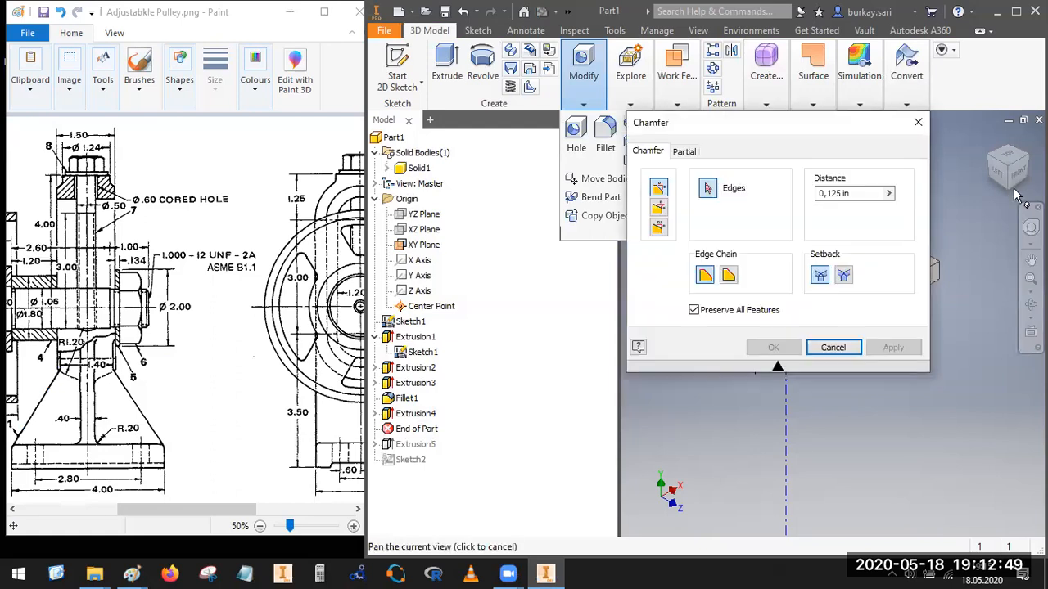
left_click(1010, 189)
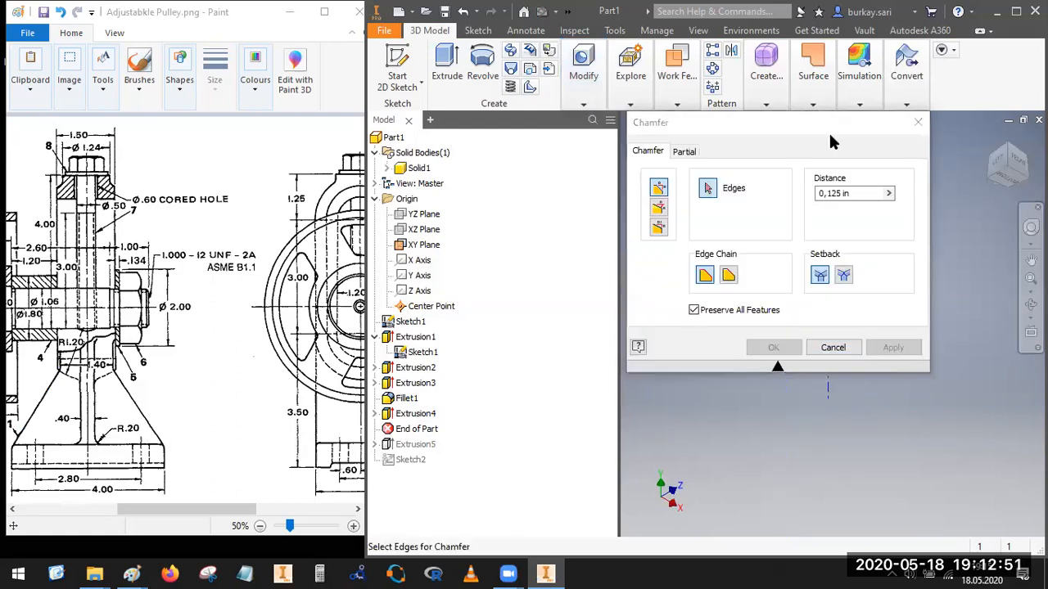
left_click_drag(800, 131, 447, 151)
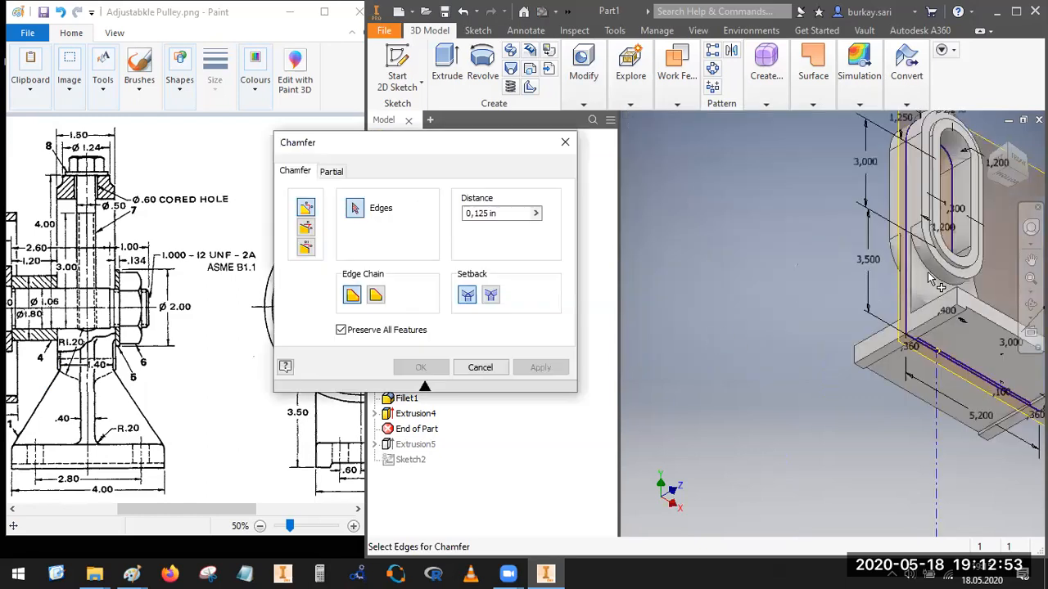
left_click_drag(474, 213, 555, 231)
type("0,")
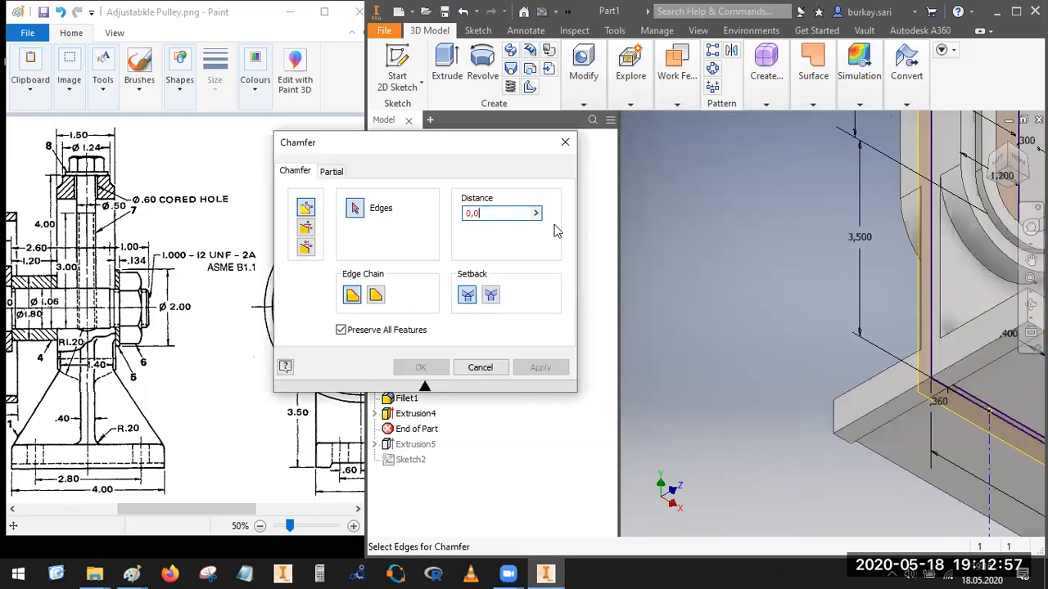
type("55")
left_click(978, 265)
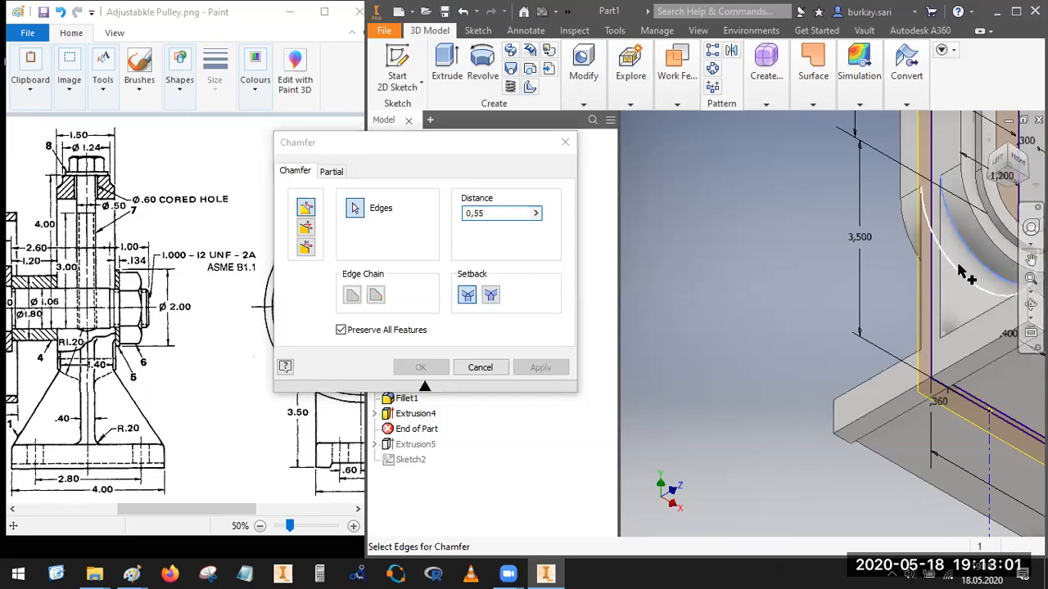
left_click(498, 214)
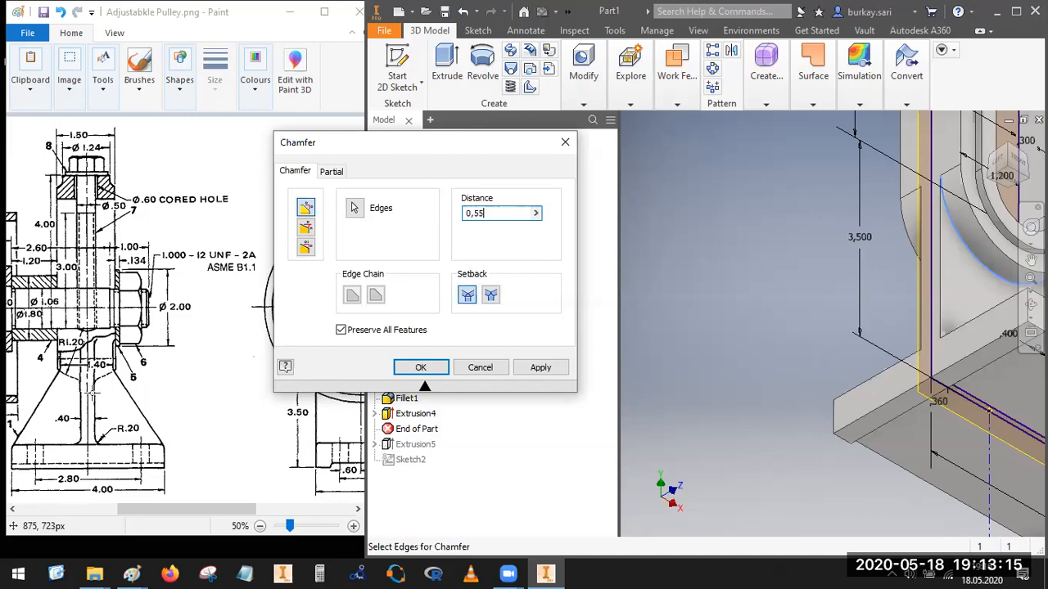
Step: Try a distance-and-angle chamfer of 0.55 in at 45 degrees from the web's flat face along its curved edge, and cancel it
left_click(306, 228)
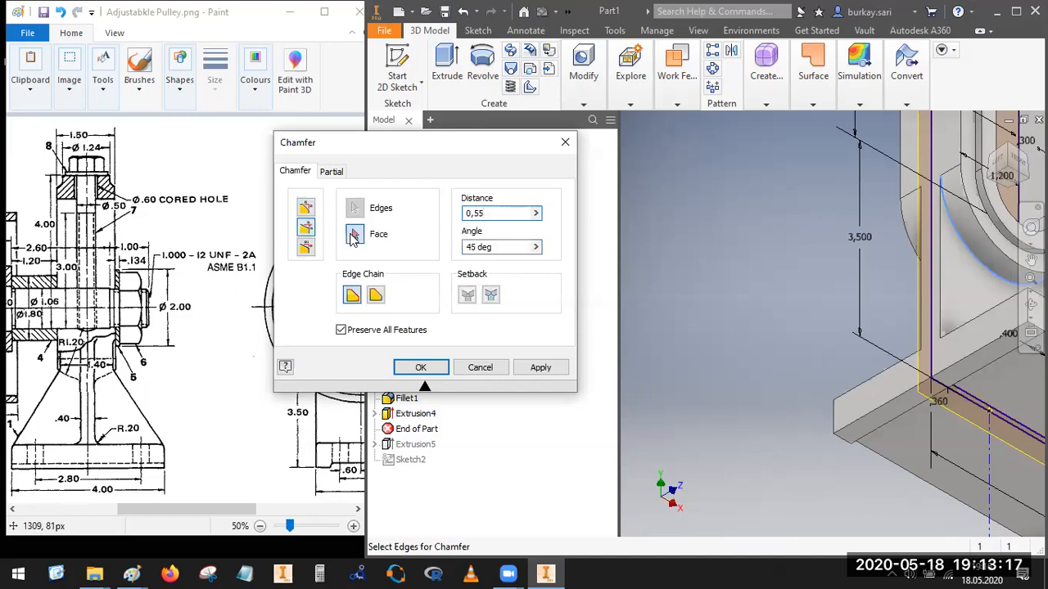
left_click(353, 235)
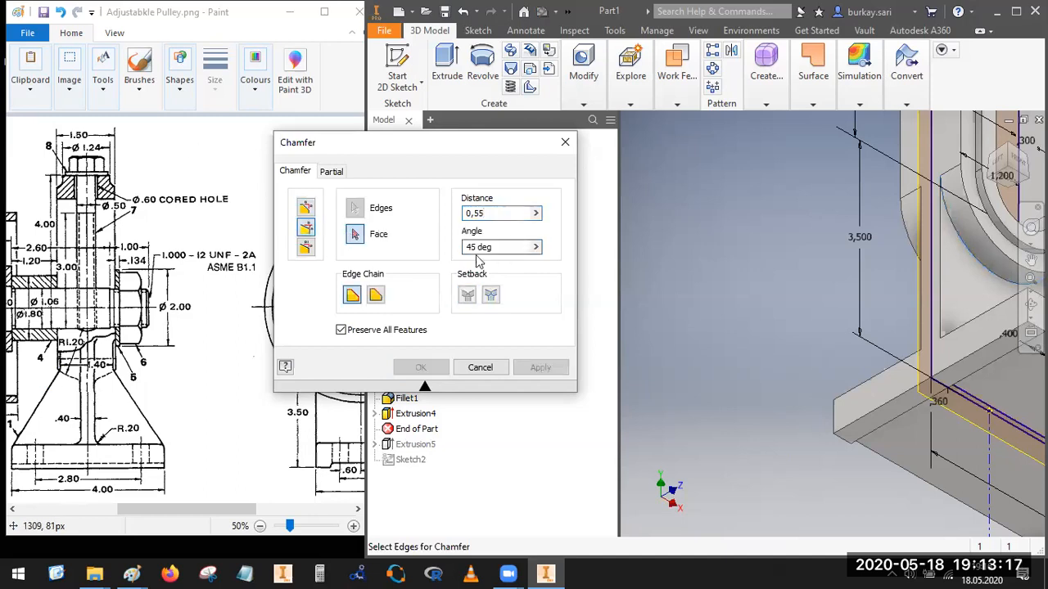
left_click(972, 260)
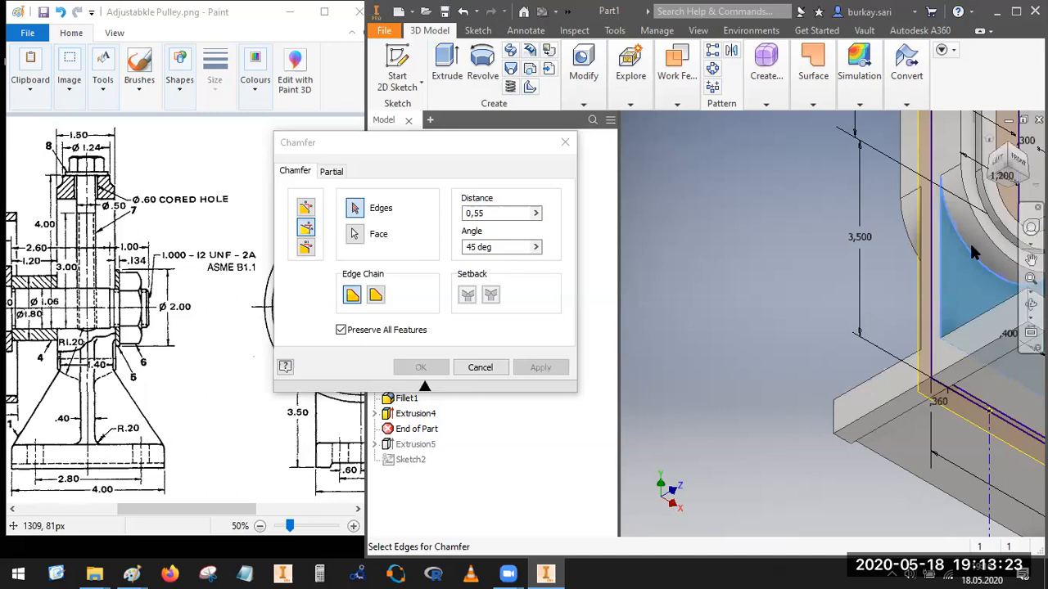
left_click(967, 244)
scroll(898, 270, "down", 5)
middle_click_drag(899, 271, 813, 287)
left_click(1020, 170)
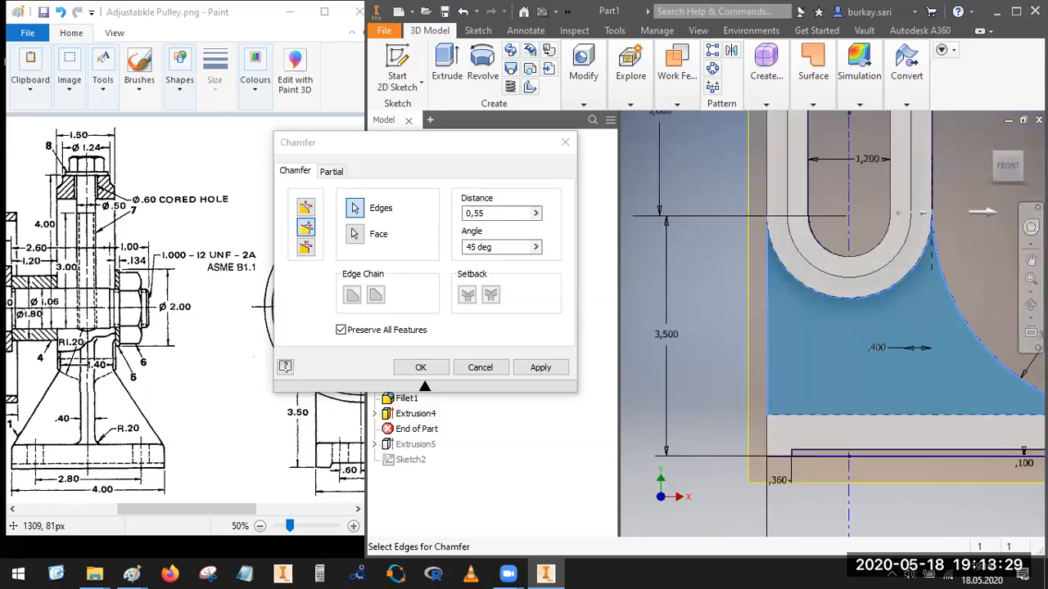
left_click(1020, 159)
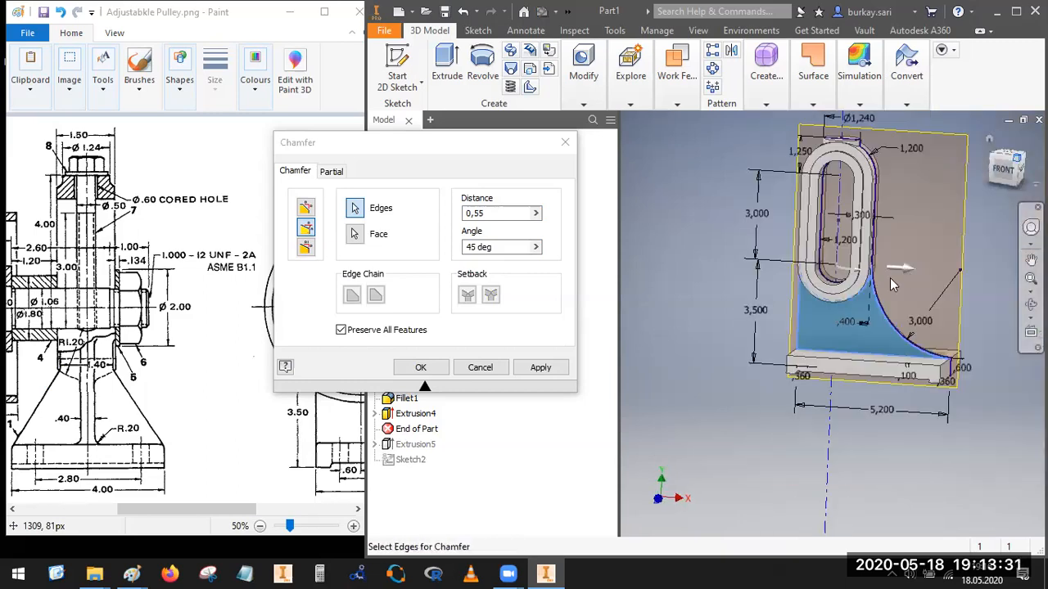
scroll(839, 302, "up", 4)
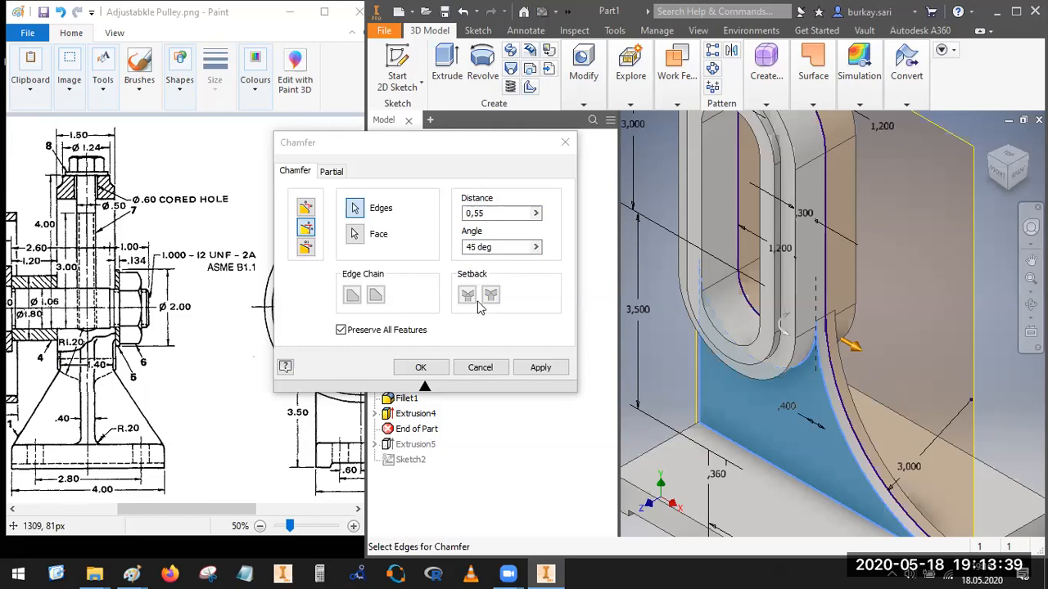
left_click(481, 367)
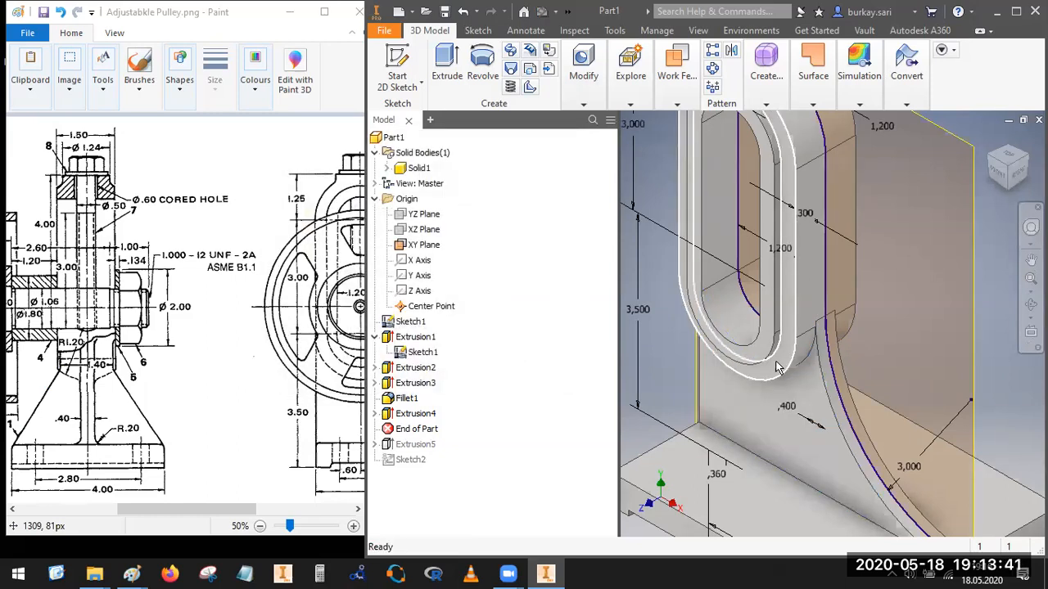
Step: Create a work plane offset -3.5 in from the base's underside so that it passes through the slot boss's lower end
mouse_move(802, 392)
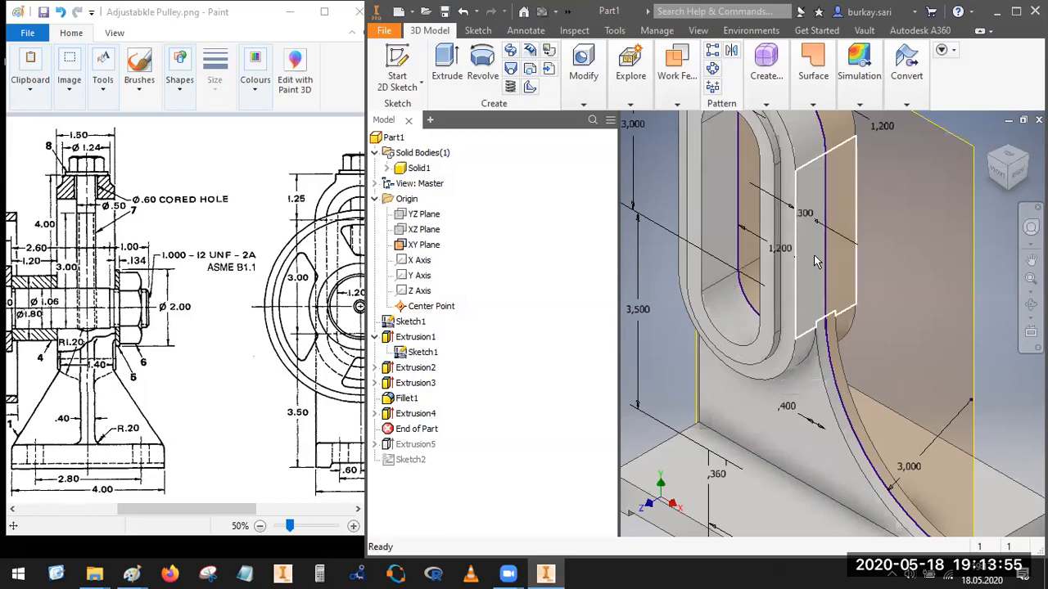
scroll(814, 256, "up", 3)
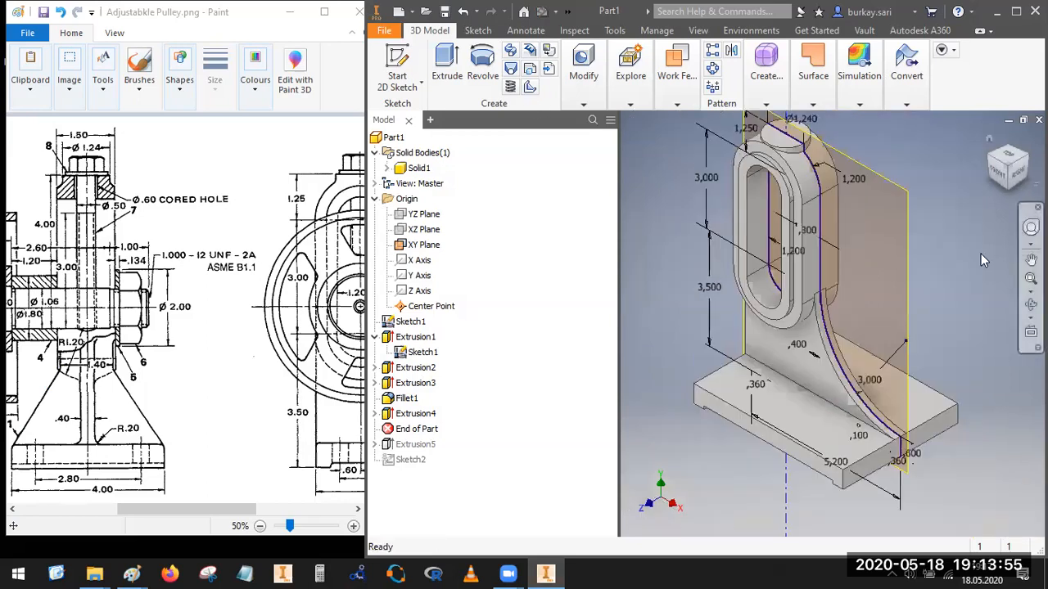
left_click(690, 101)
left_click(681, 160)
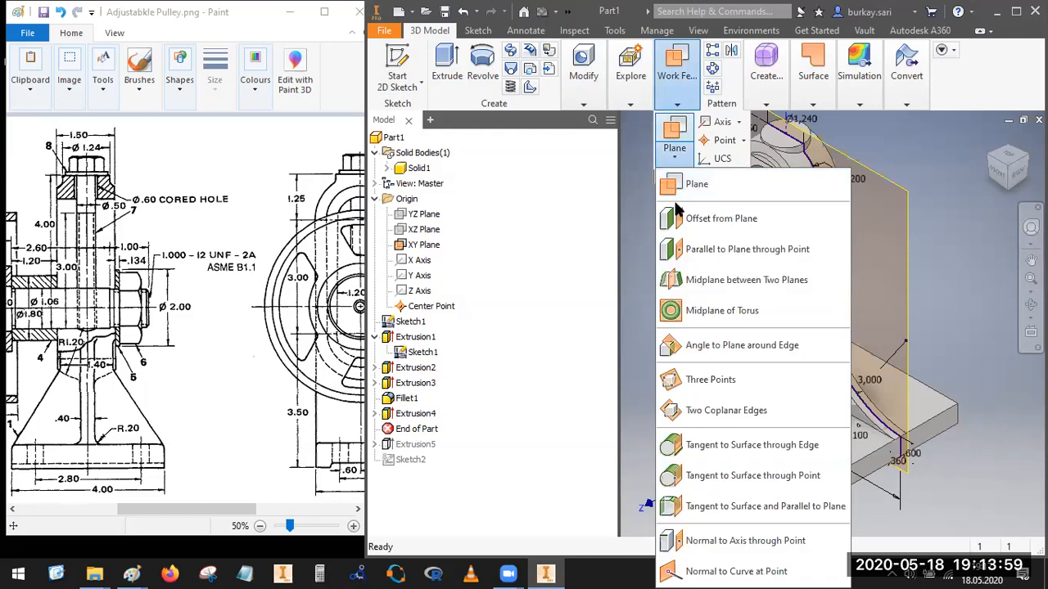
left_click(687, 221)
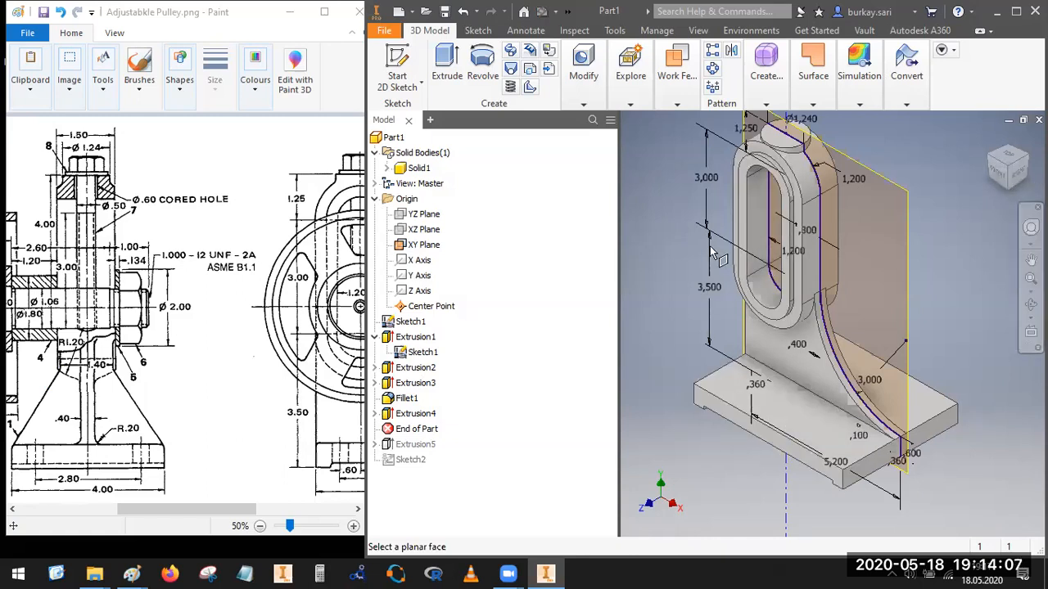
middle_click(1009, 200)
scroll(827, 331, "up", 4)
middle_click_drag(748, 401, 795, 299, "shift")
scroll(797, 303, "down", 2)
scroll(826, 364, "down", 5)
left_click(836, 374)
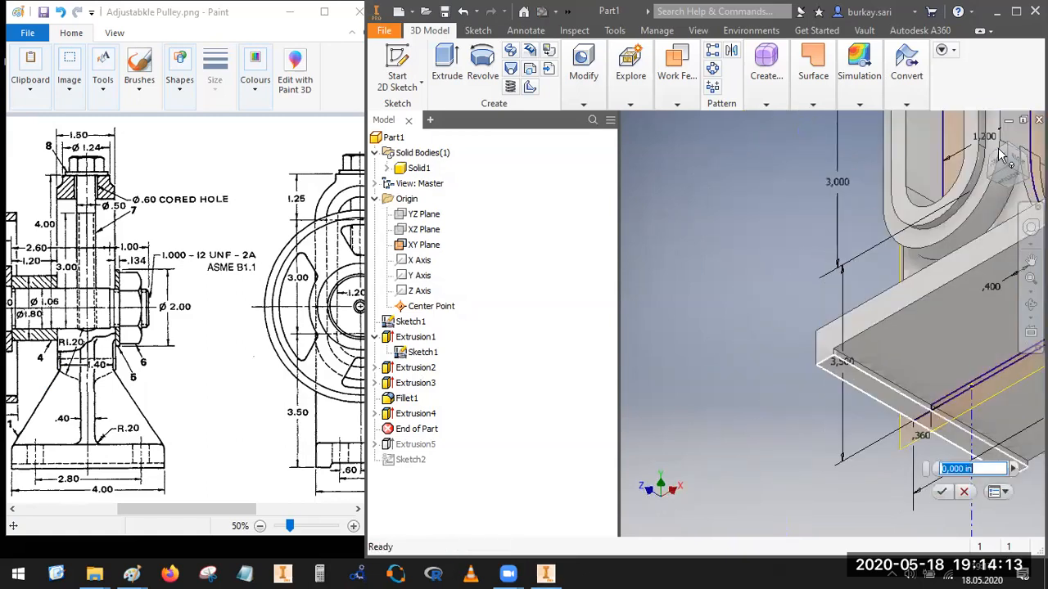
left_click(1007, 153)
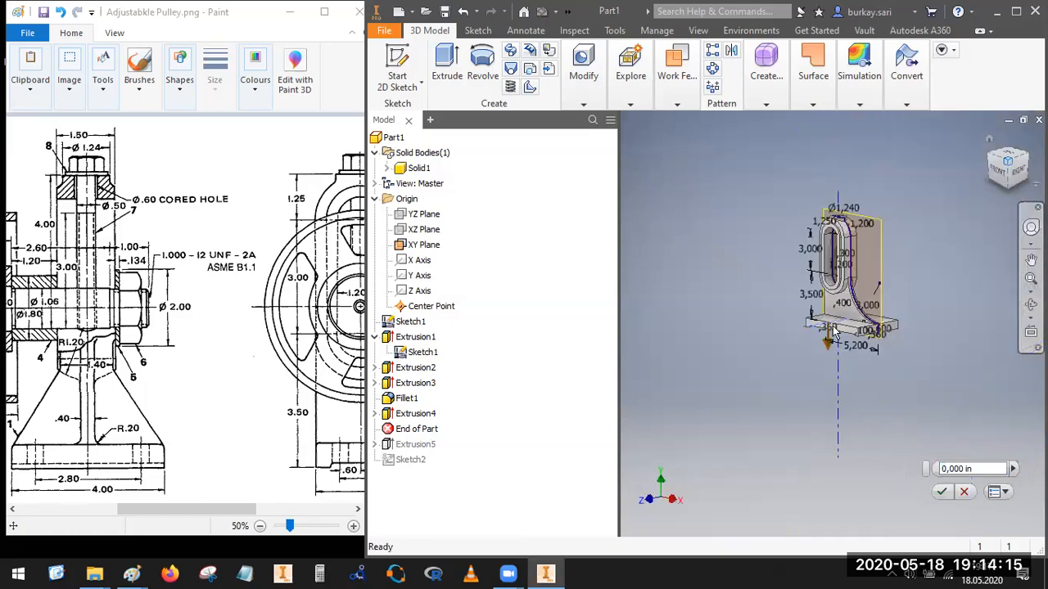
type("3")
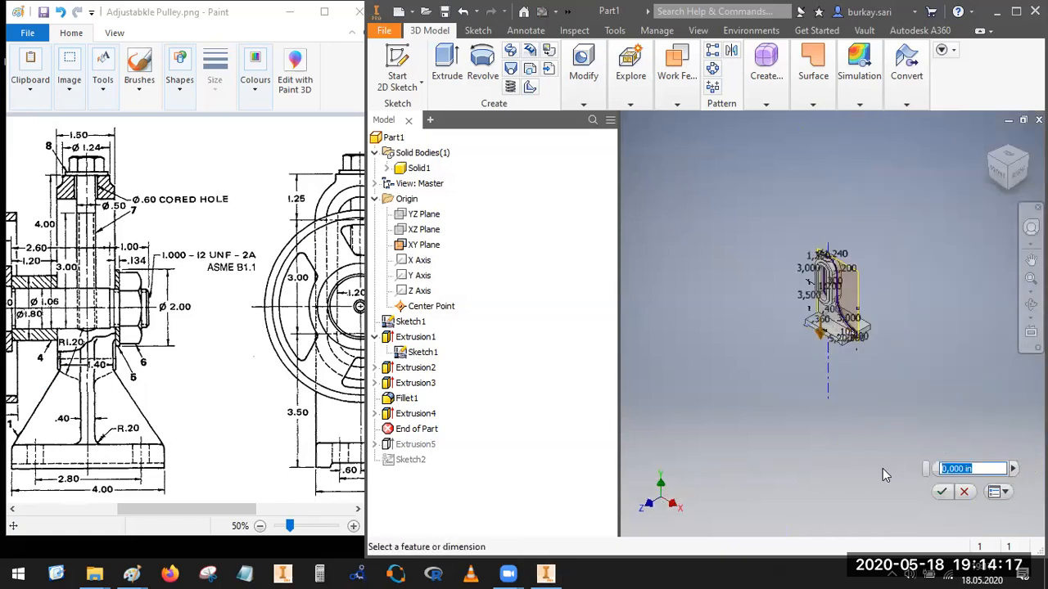
type(".5")
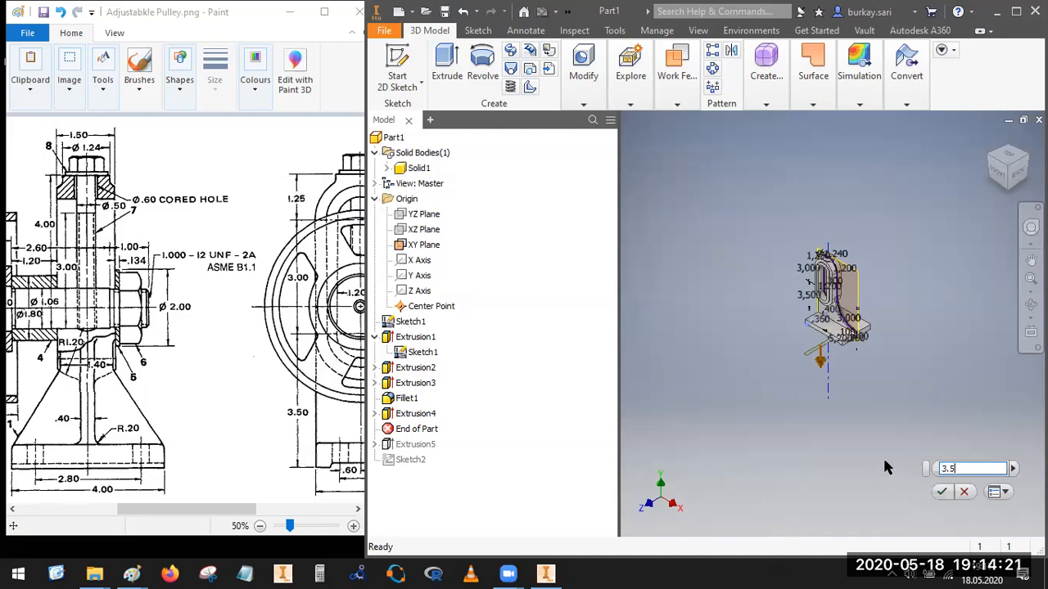
type("-")
scroll(828, 321, "down", 5)
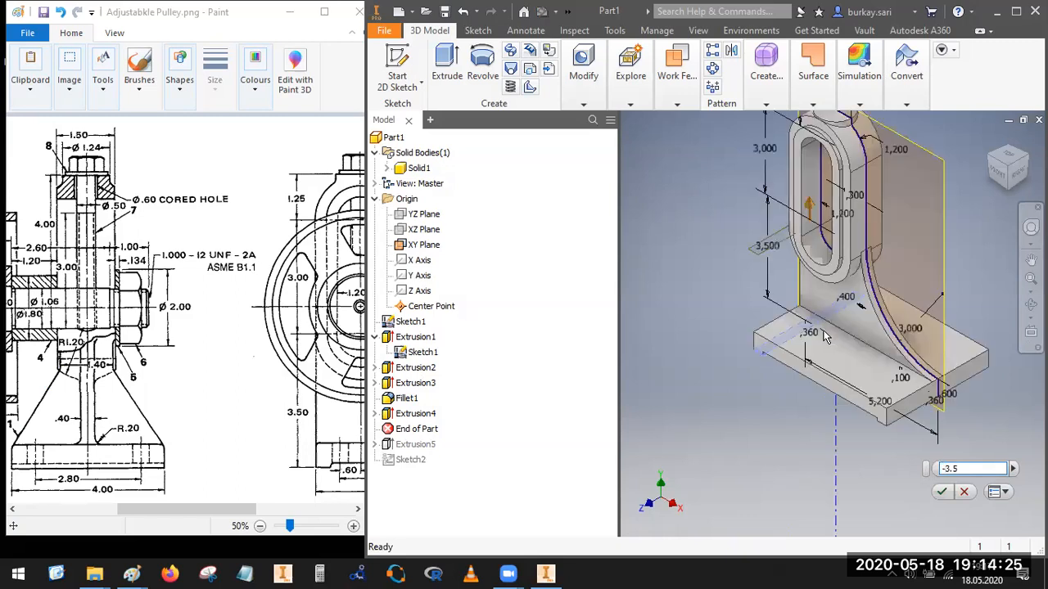
left_click(941, 491)
left_click(760, 247)
key("Escape")
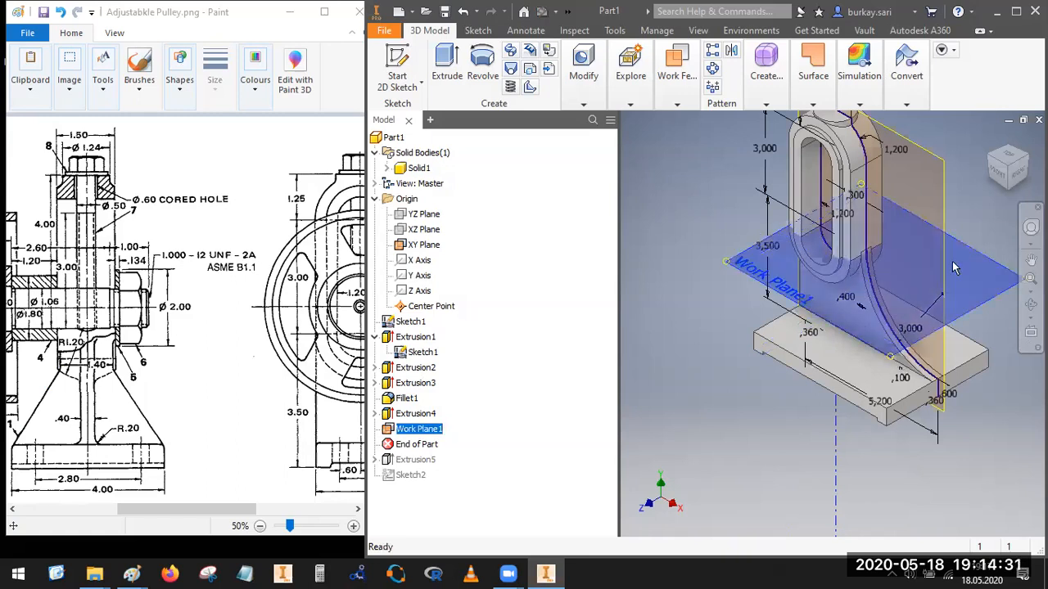
left_click(970, 266)
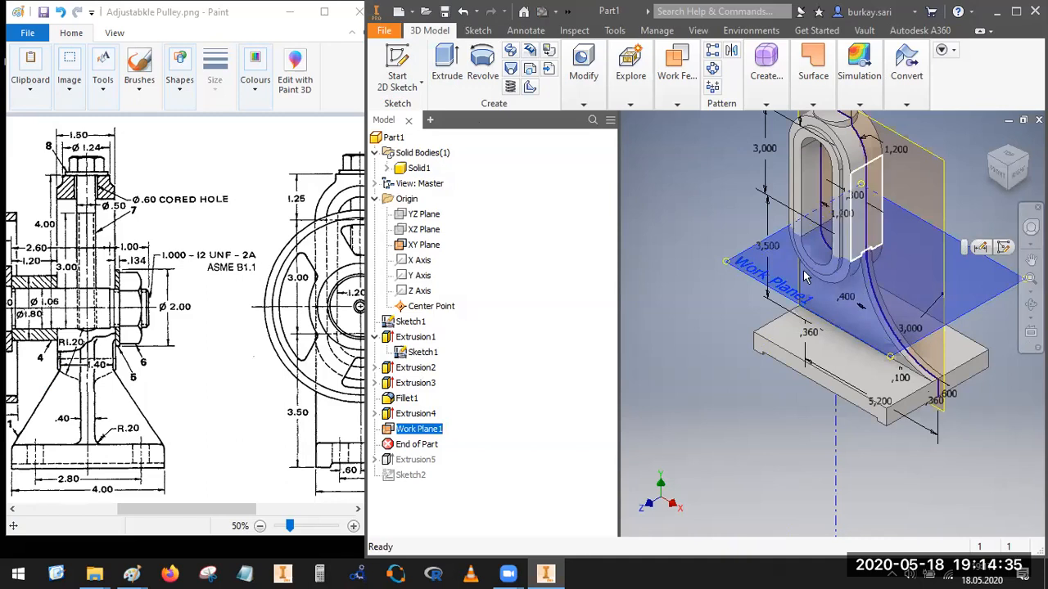
left_click(994, 299)
left_click(997, 304)
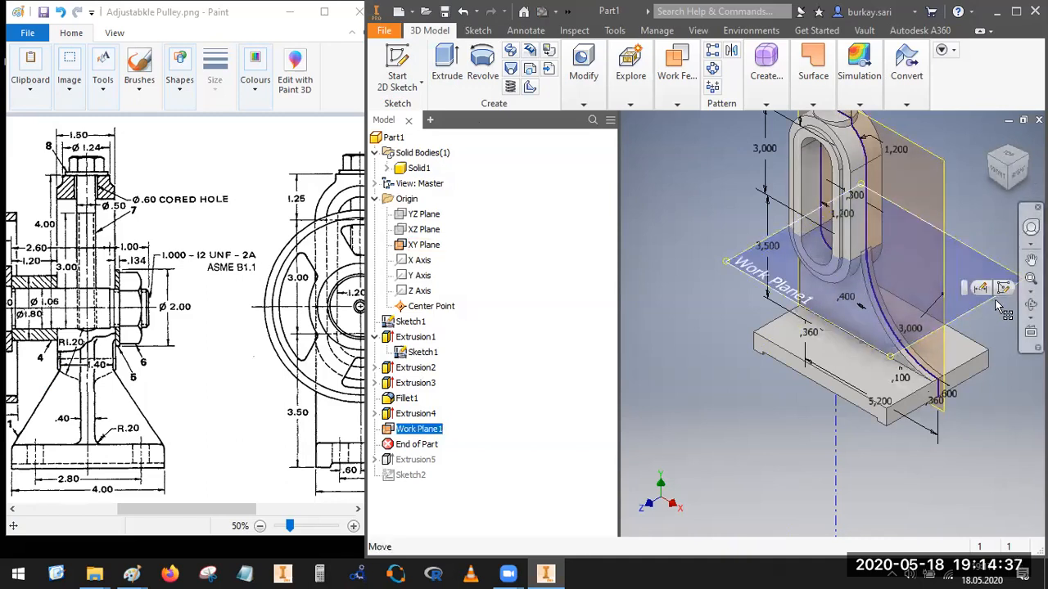
scroll(997, 306, "down", 3)
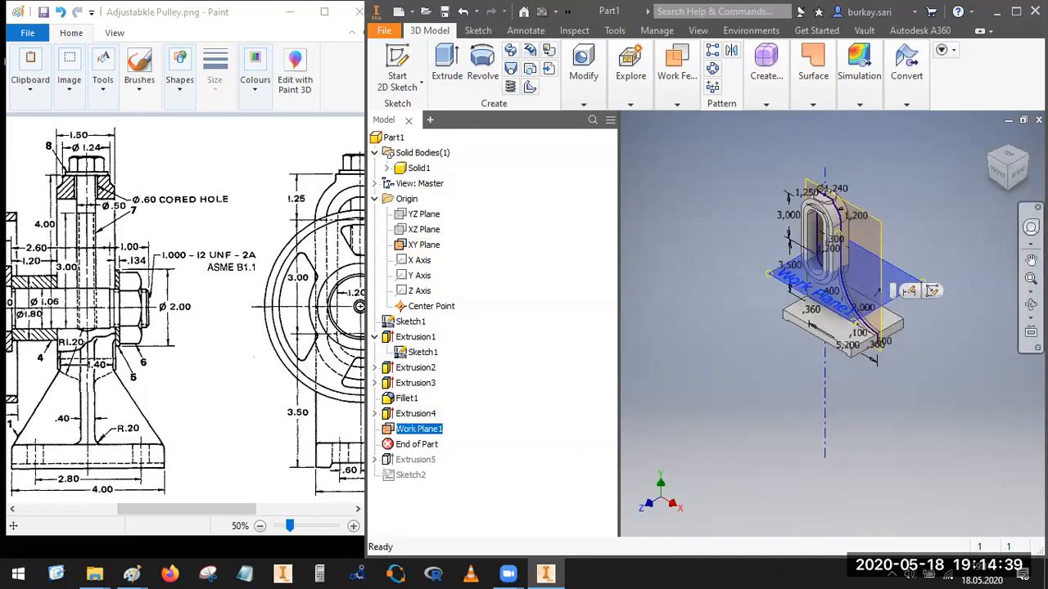
scroll(843, 285, "up", 3)
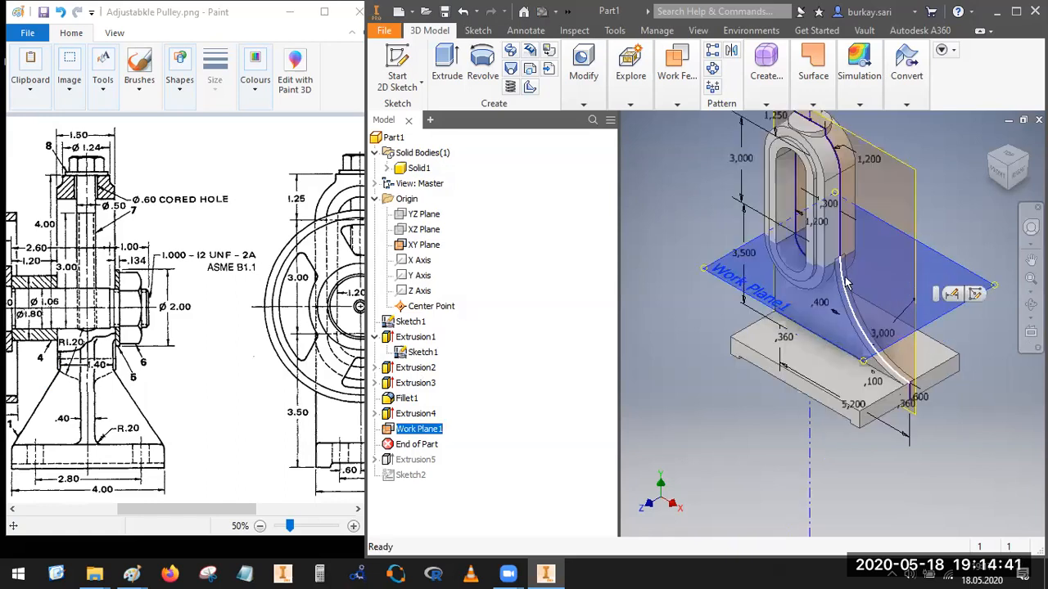
left_click(979, 279)
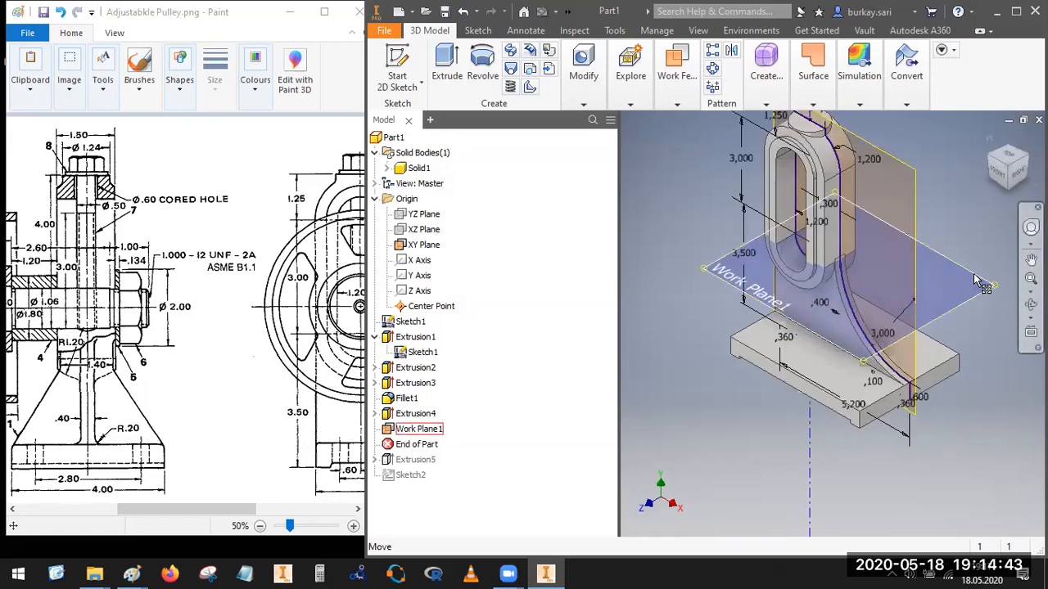
left_click(979, 278)
scroll(979, 278, "down", 3)
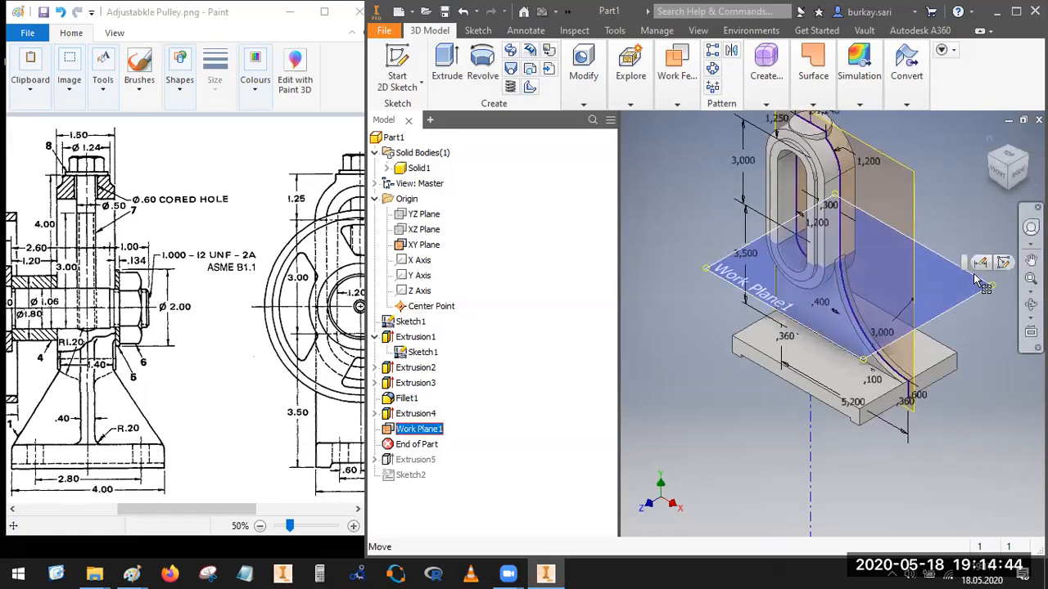
Step: Delete the horizontal work plane that passes through the slot boss's lower end
left_click(464, 421)
right_click(406, 434)
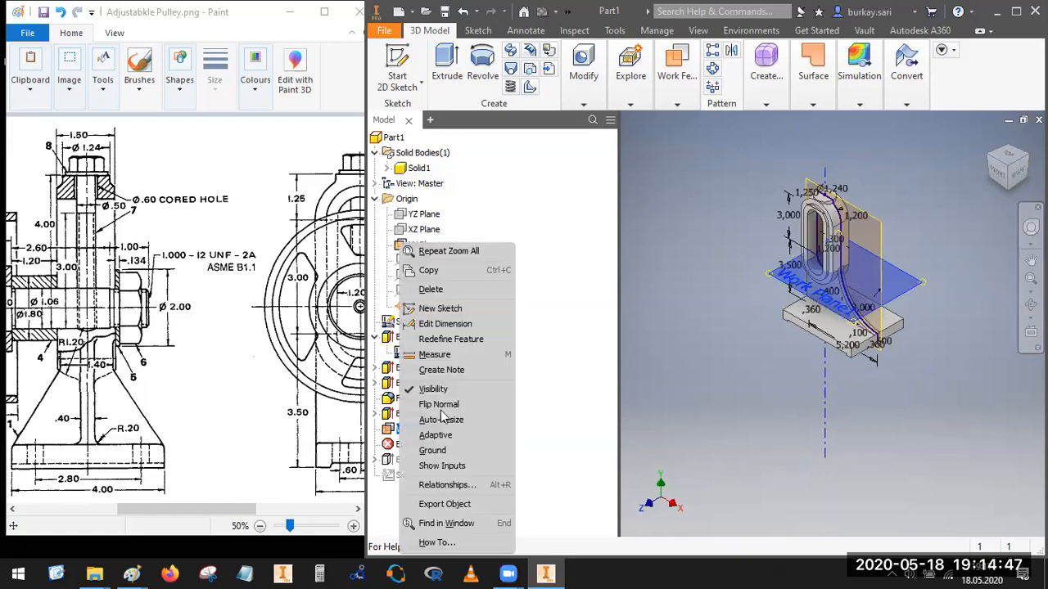
left_click(432, 289)
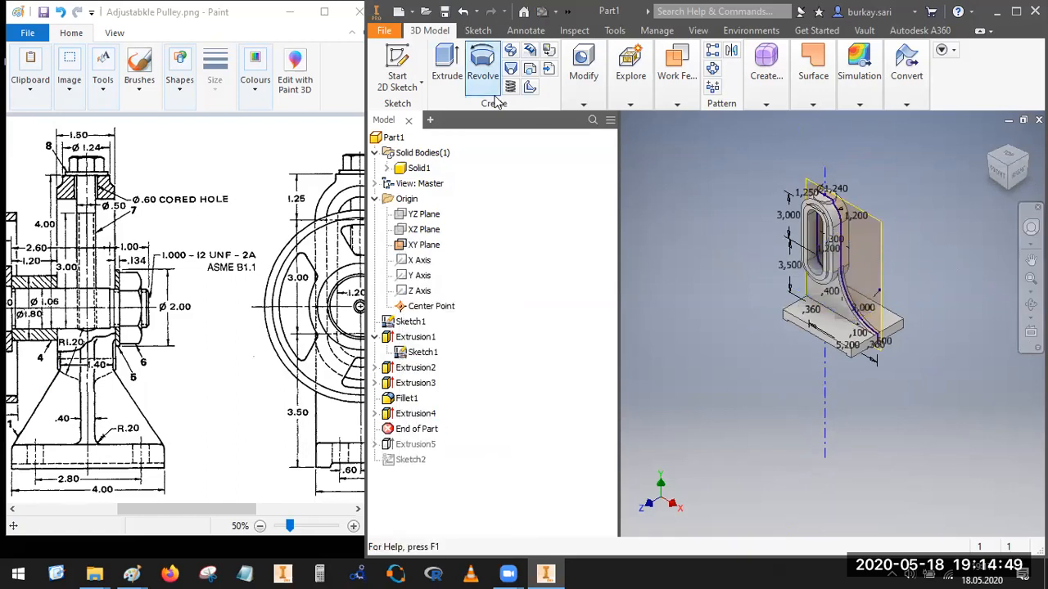
Step: Create a work plane offset -1.2 in from the bracket's flat end face so that it cuts through the slot boss
left_click(677, 104)
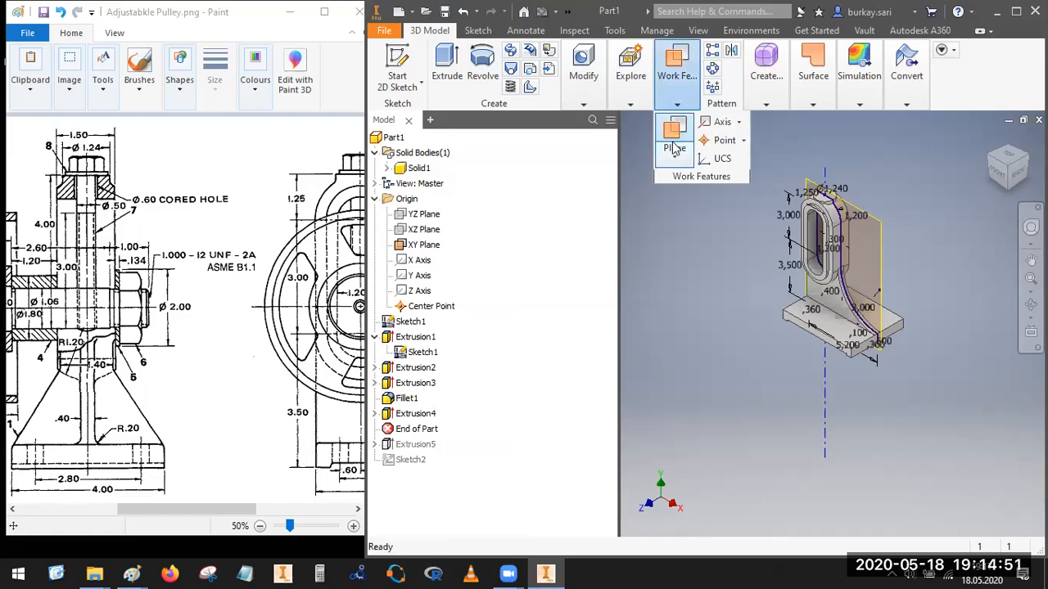
left_click(677, 157)
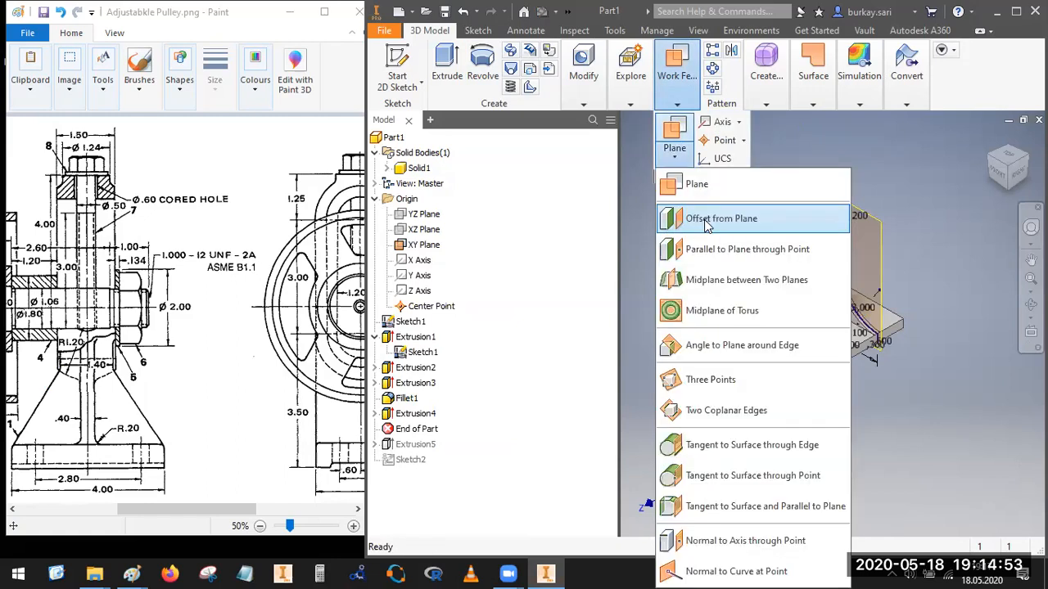
left_click(706, 219)
scroll(900, 246, "up", 3)
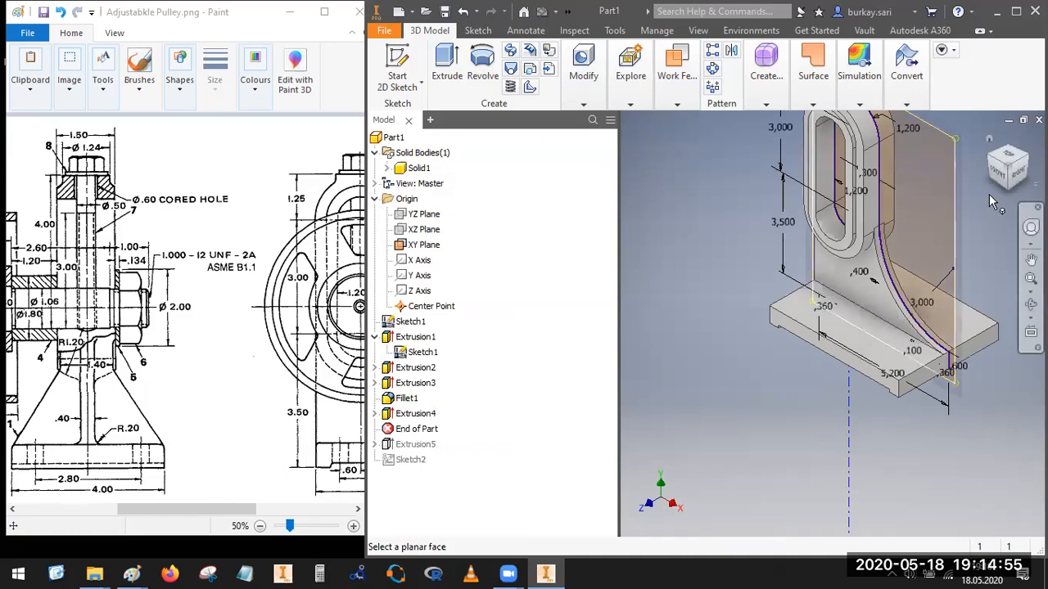
scroll(821, 357, "down", 5)
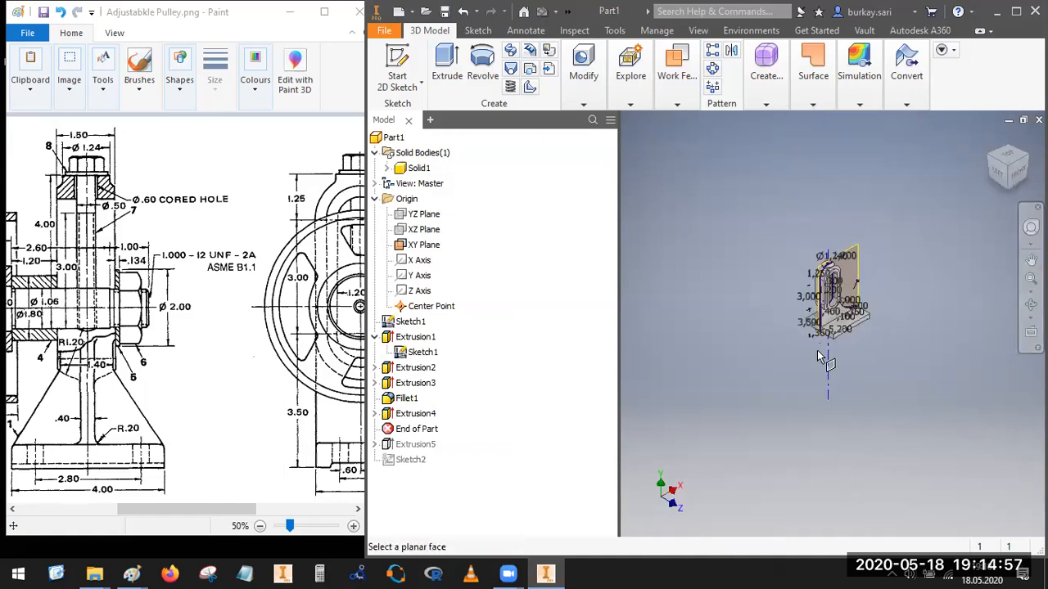
scroll(821, 358, "up", 5)
left_click(861, 292)
scroll(848, 249, "down", 5)
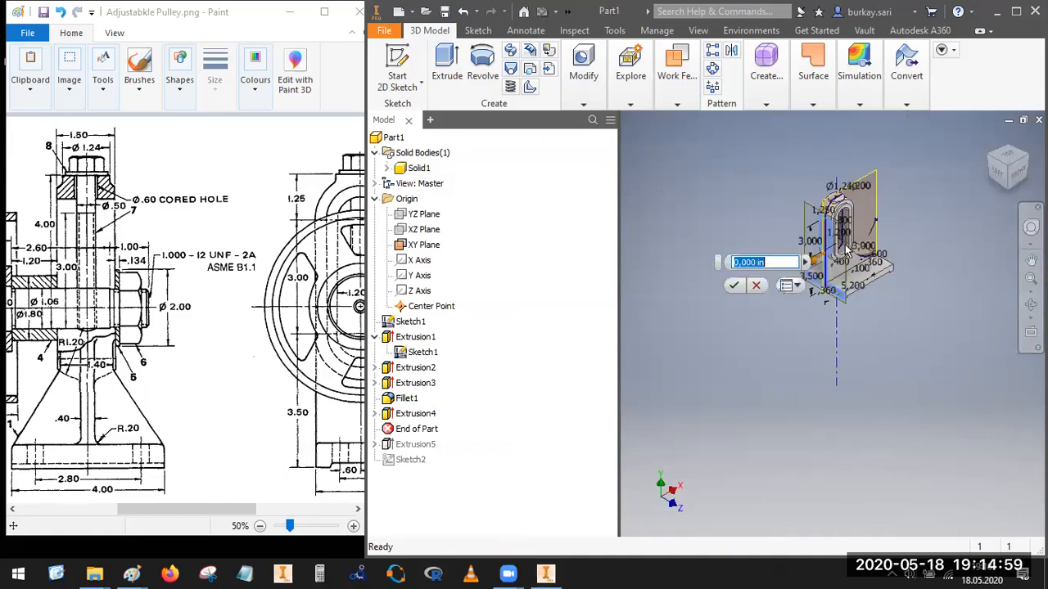
scroll(846, 215, "up", 5)
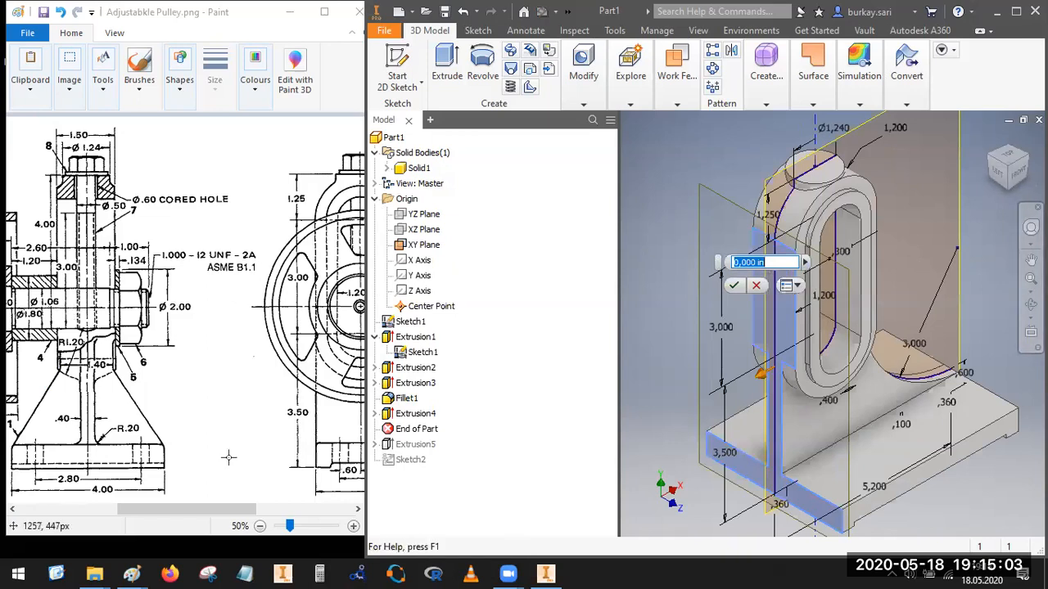
left_click_drag(207, 514, 252, 513)
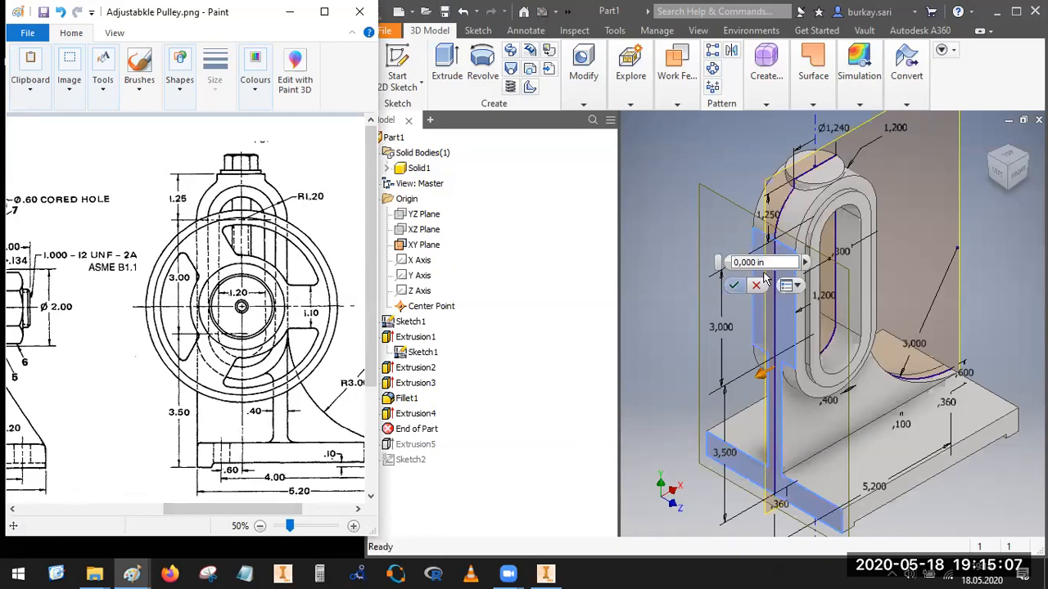
left_click(670, 266)
type("-1.2")
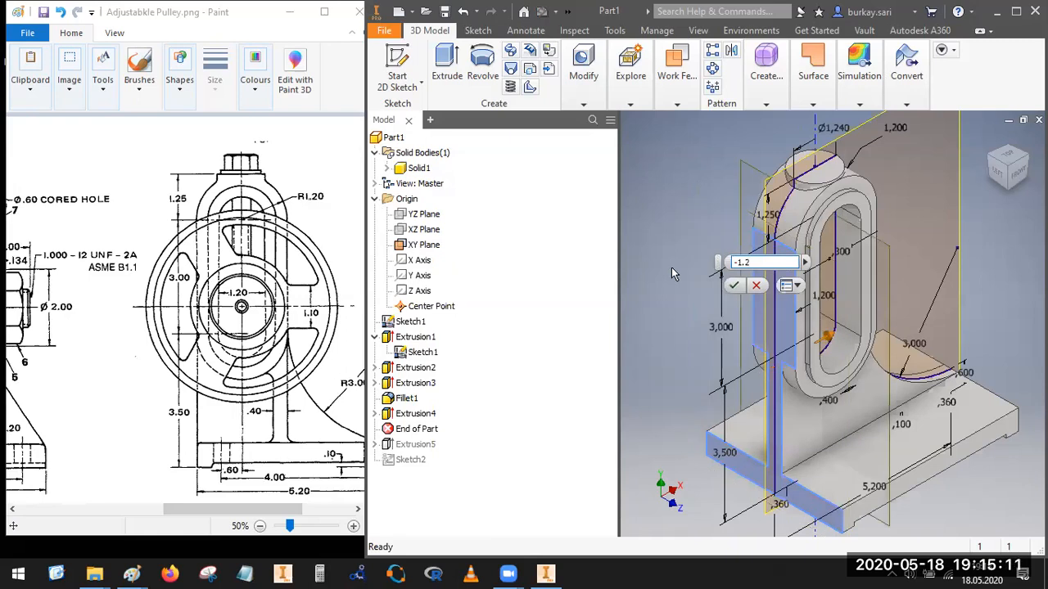
key("Return")
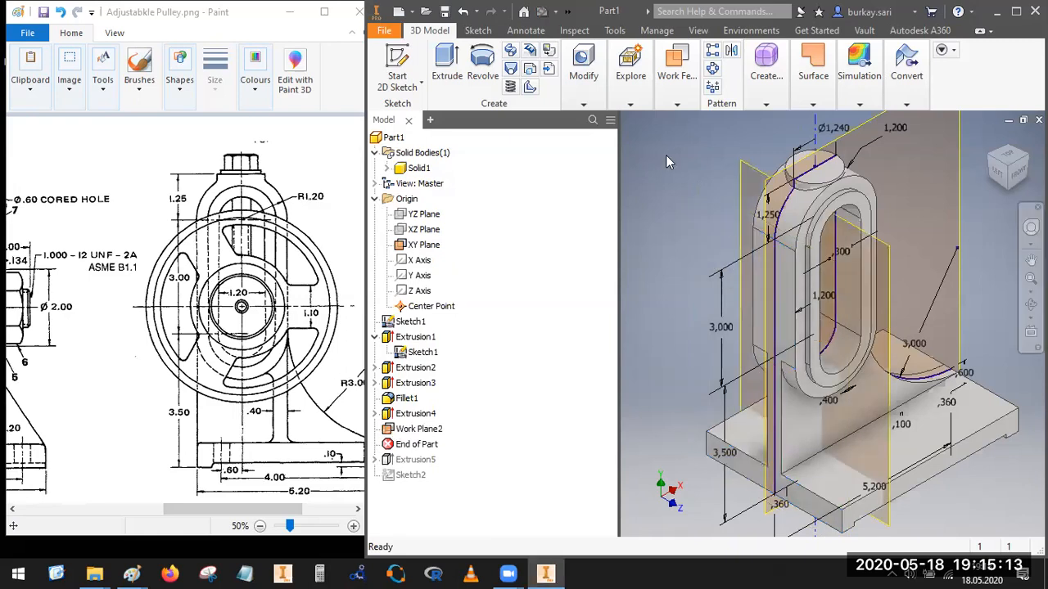
Step: Start a sketch on the new work plane and project the boss's lower edge and the web's adjacent side edge into it
left_click(397, 66)
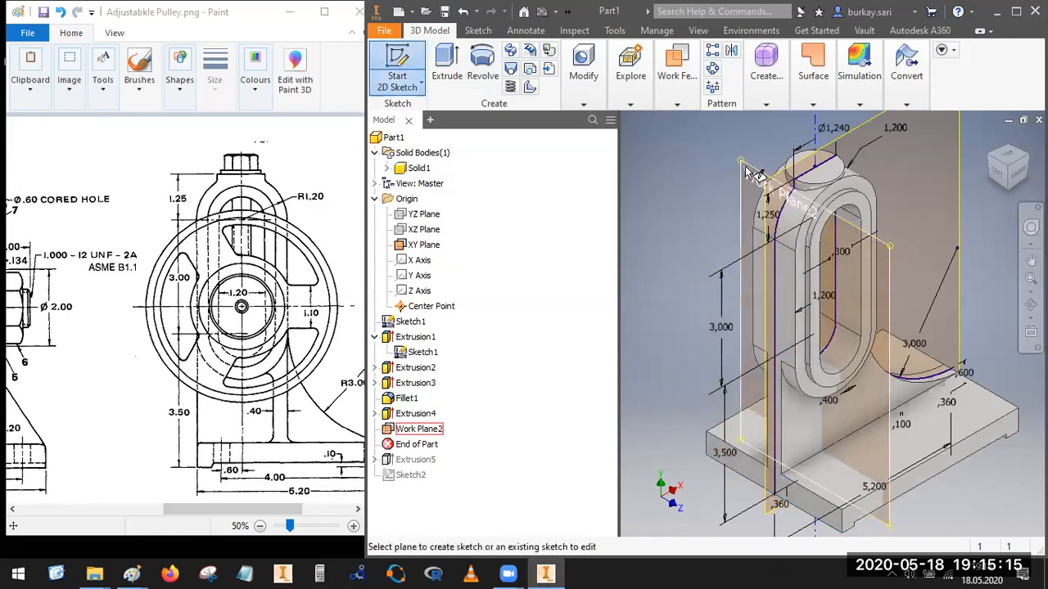
left_click(771, 313)
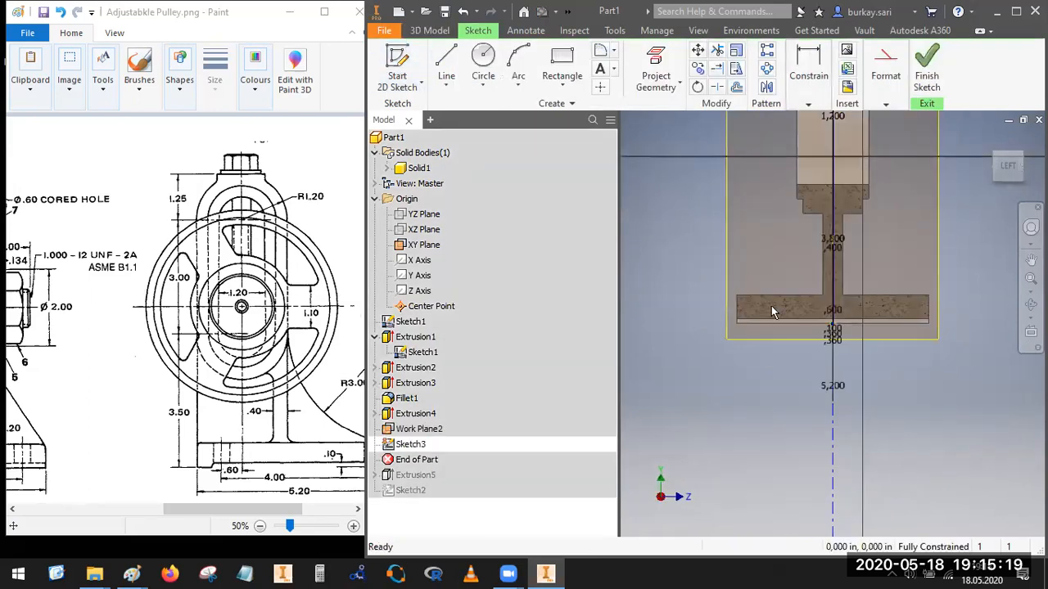
scroll(856, 206, "up", 5)
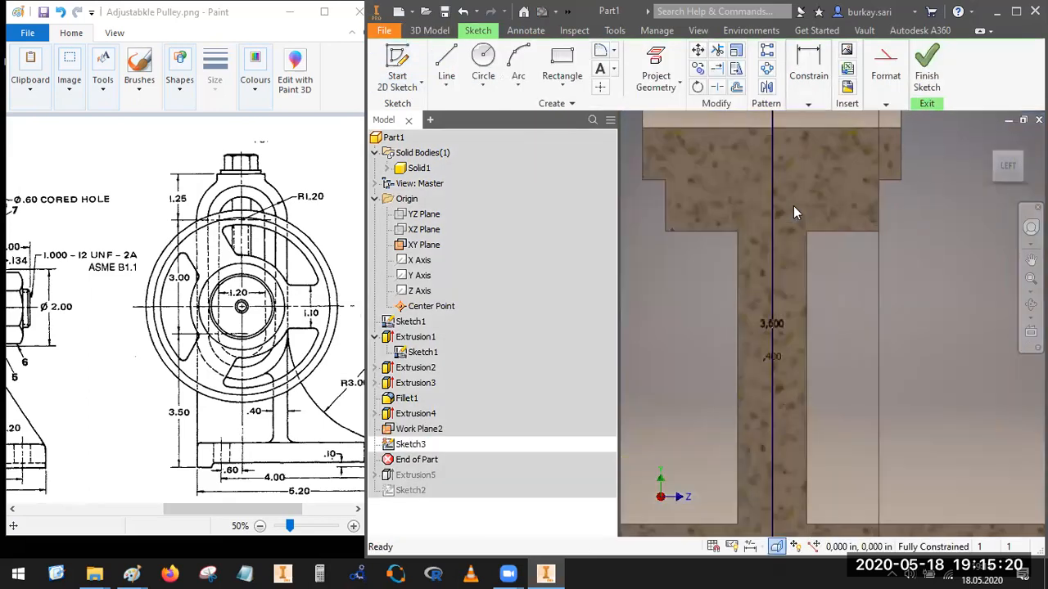
left_click(447, 59)
left_click(659, 56)
left_click(855, 233)
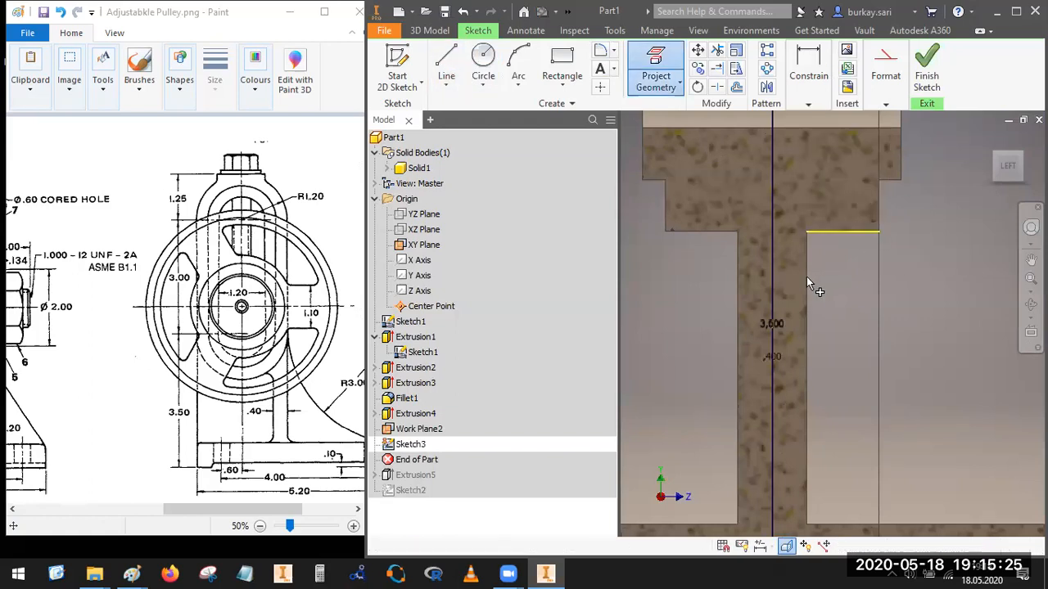
left_click(806, 277)
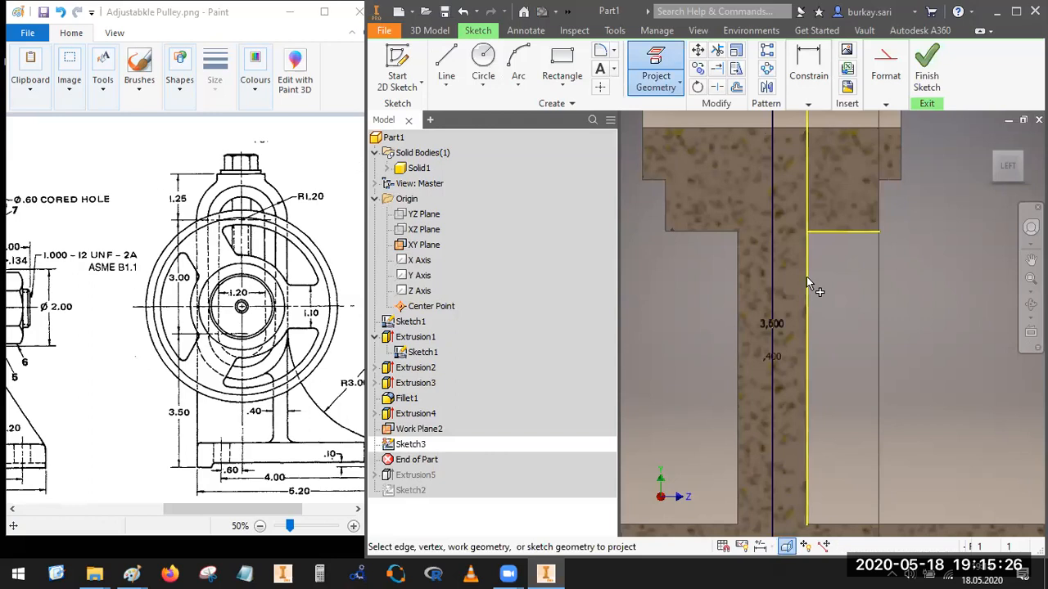
Step: Draw a line from the boss's lower outer corner sloping down across the projected web edge, at about 50 degrees to the boss's lower edge
left_click(446, 70)
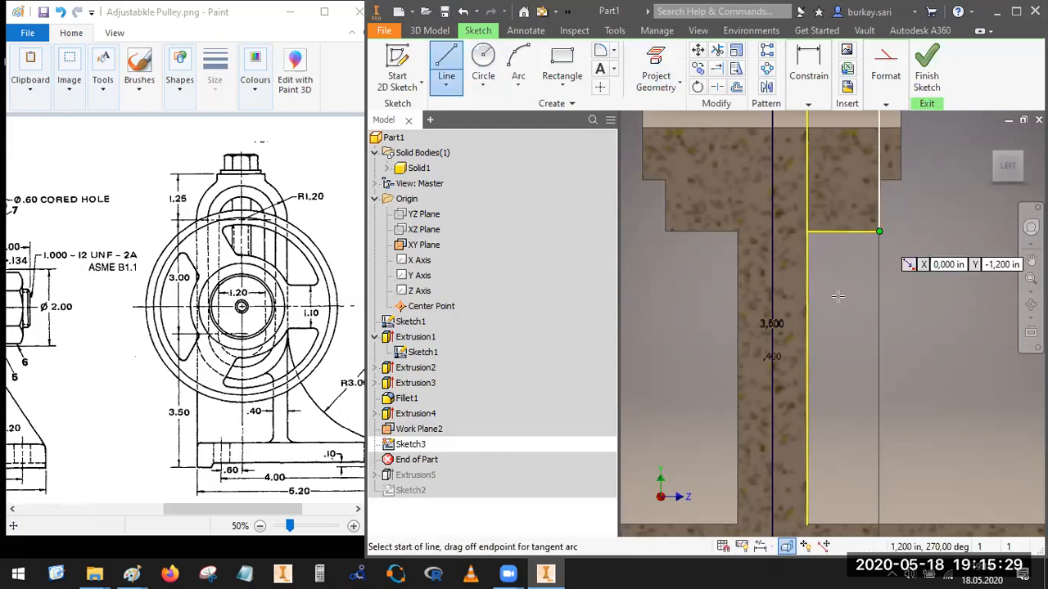
left_click(880, 233)
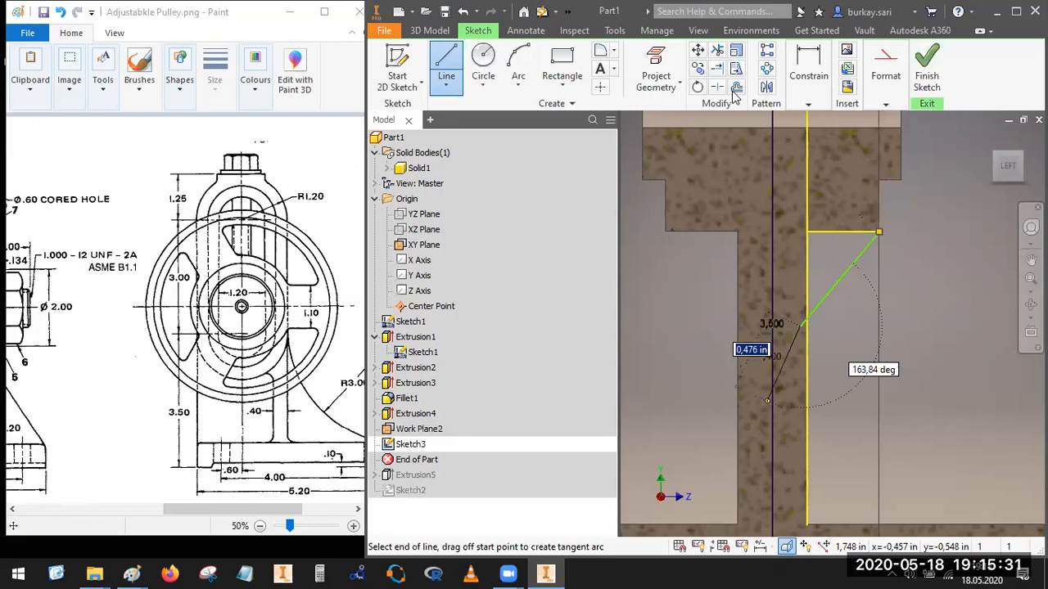
left_click(801, 325)
key("Escape")
Step: Dimension the angle between the sloping line and the boss's projected lower edge and set it to 45 degrees
left_click(808, 104)
left_click(807, 104)
left_click(810, 135)
left_click(845, 270)
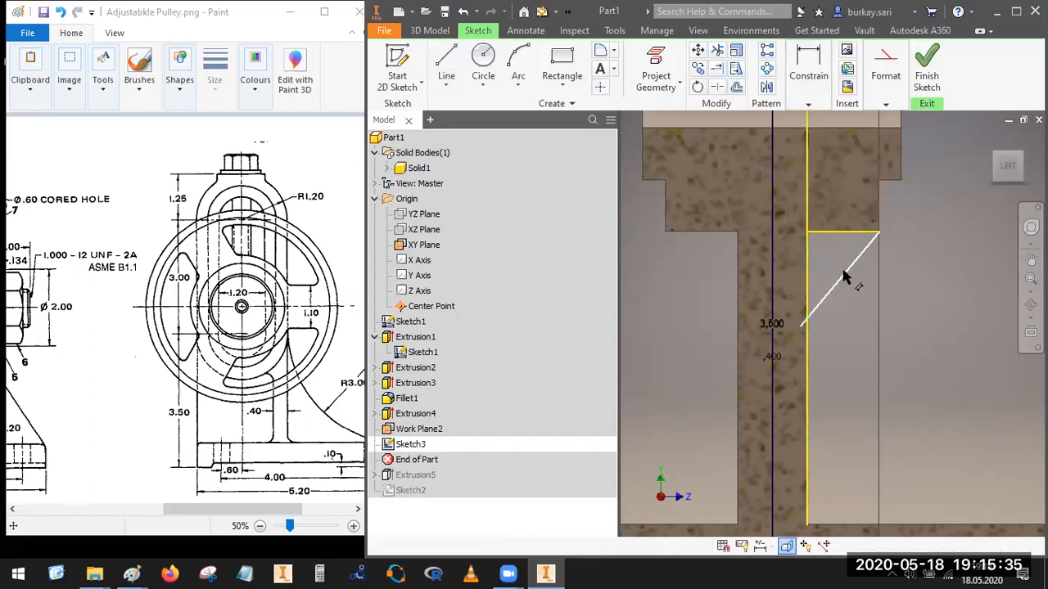
left_click(846, 235)
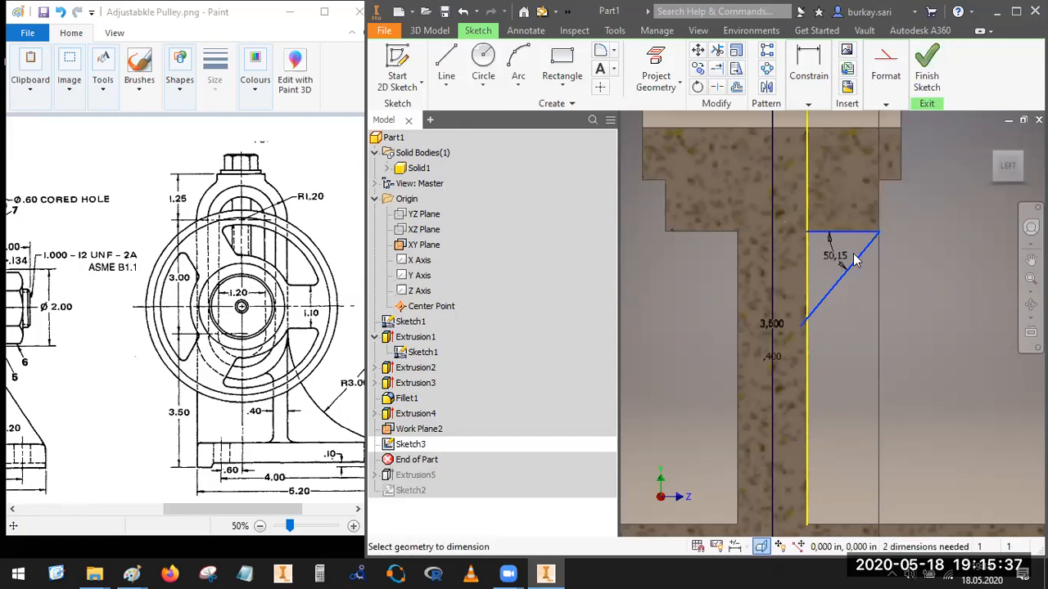
left_click(852, 257)
type("45")
key("Return")
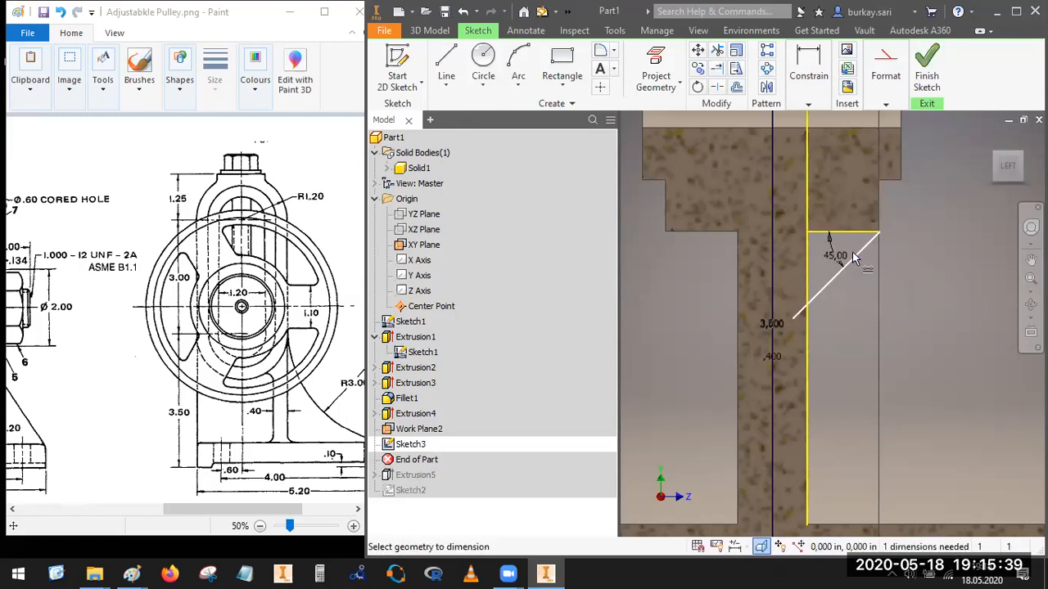
Step: Trim the part of the sloping line beyond the projected web edge and finish the sketch
left_click(717, 50)
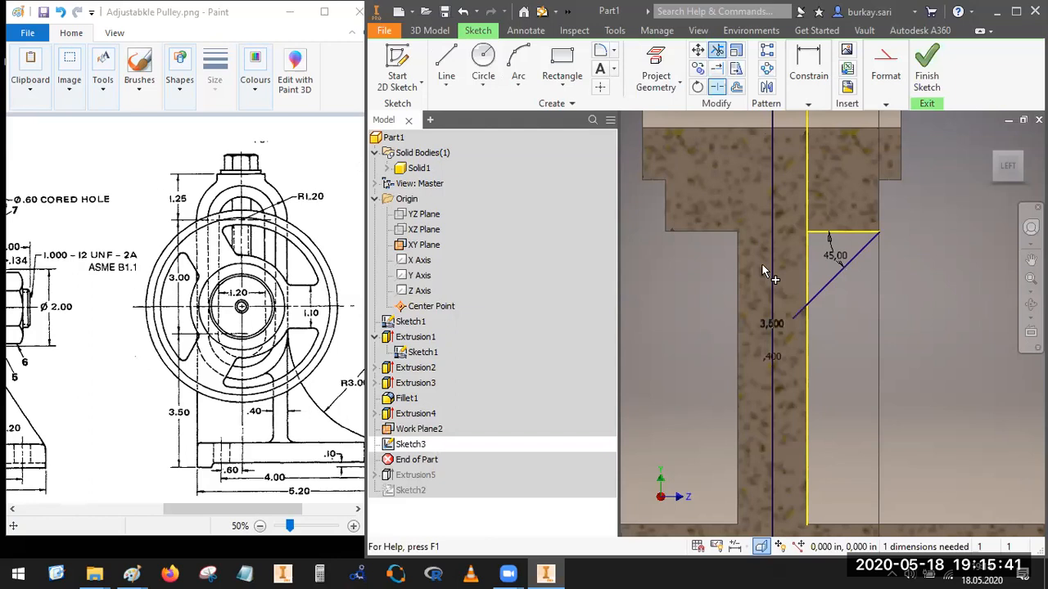
left_click(798, 321)
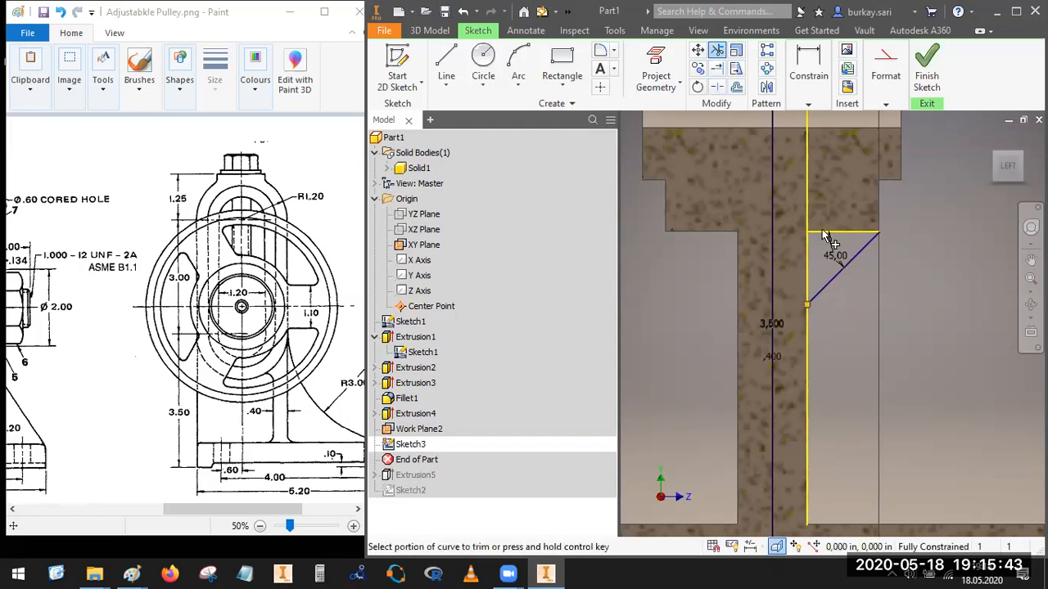
left_click(930, 67)
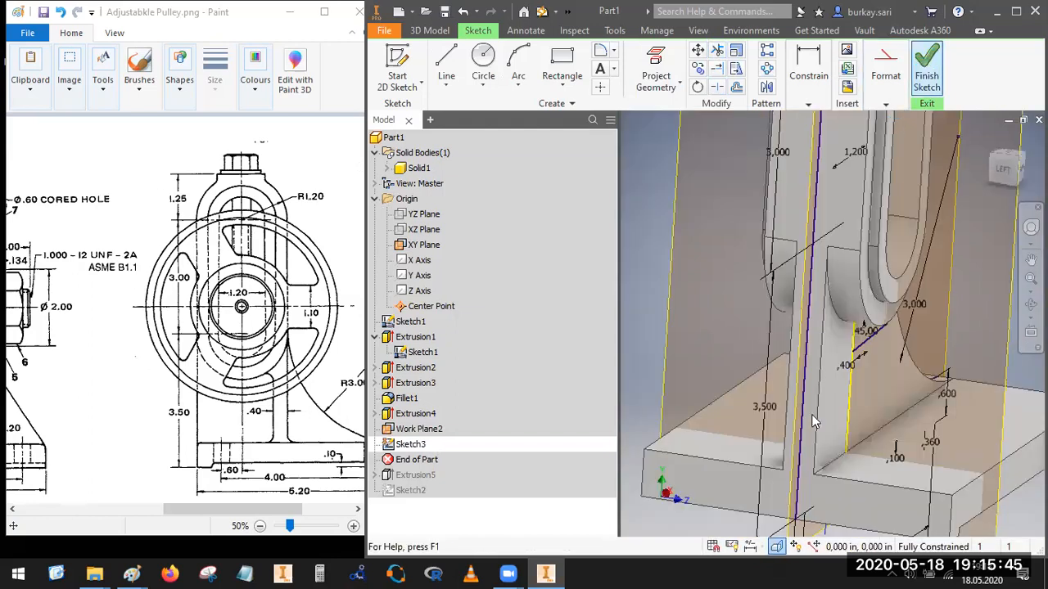
scroll(812, 416, "down", 3)
scroll(844, 422, "up", 5)
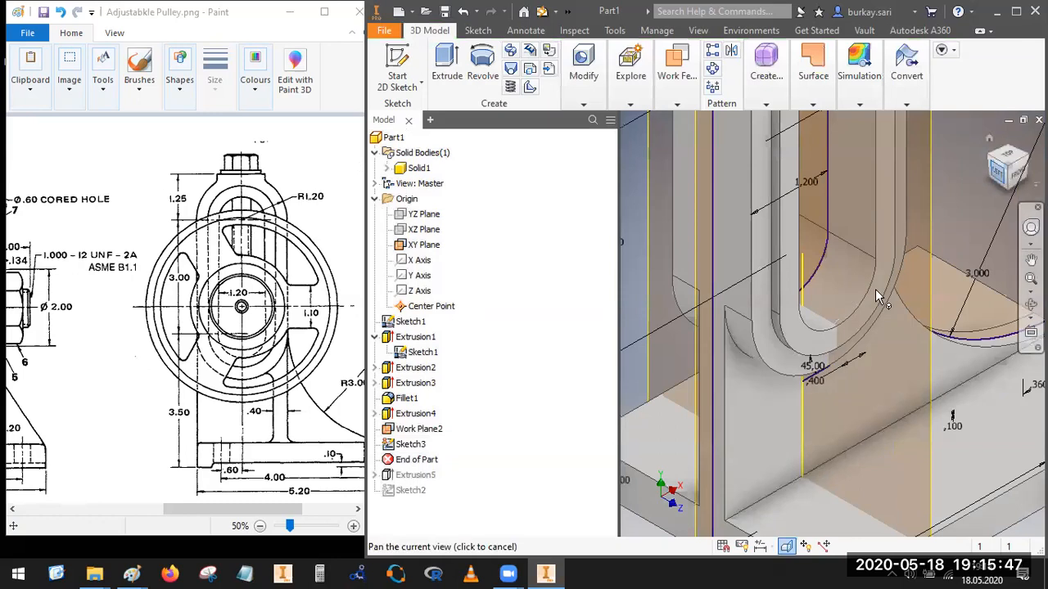
scroll(848, 293, "down", 5)
scroll(848, 293, "up", 3)
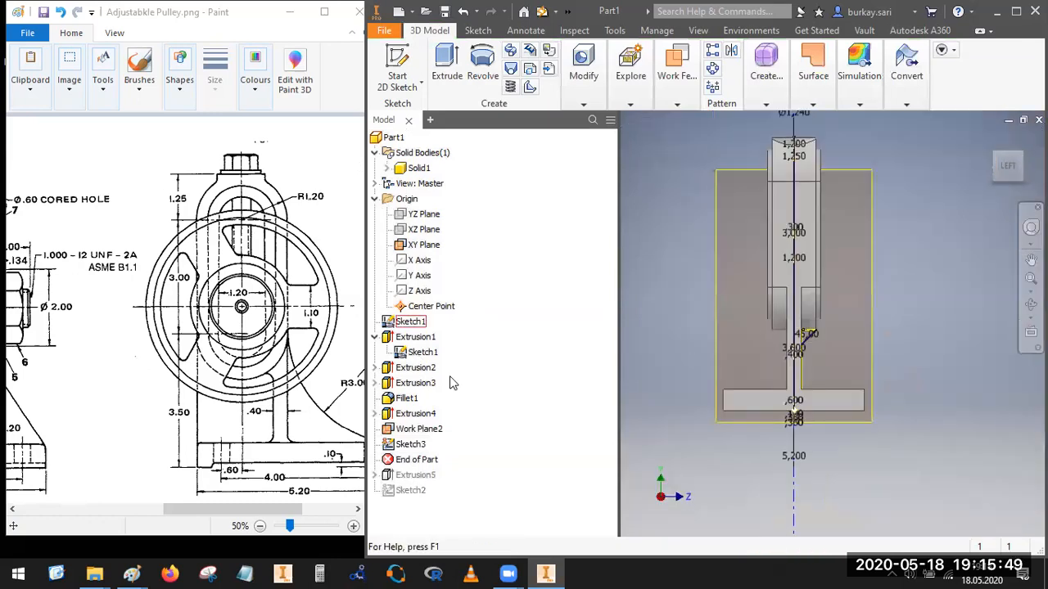
Step: Reopen the triangular rib sketch for editing and slice the model at the sketch plane
left_click(410, 444)
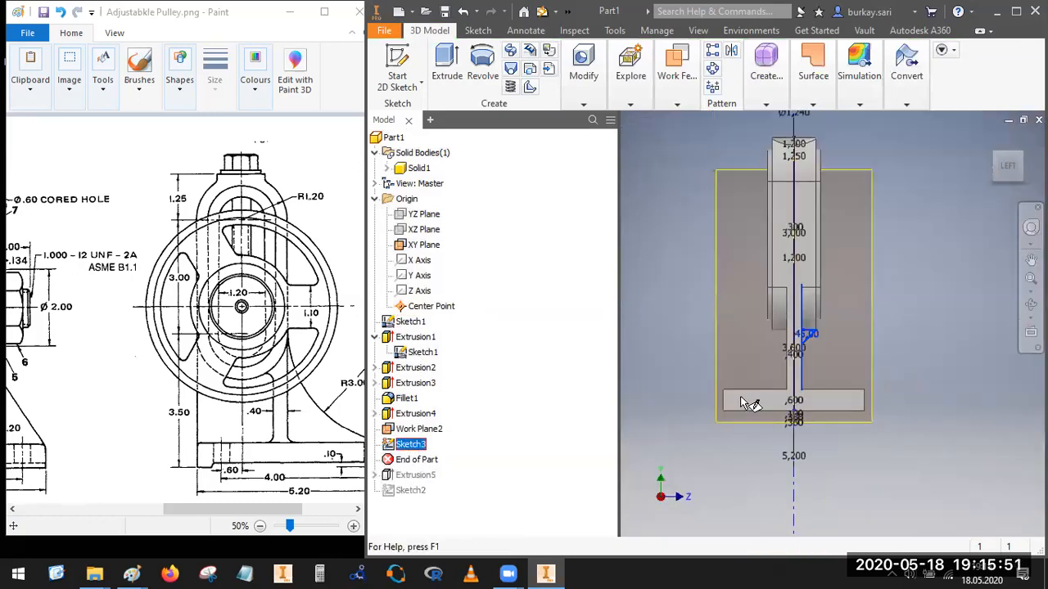
double_click(742, 401)
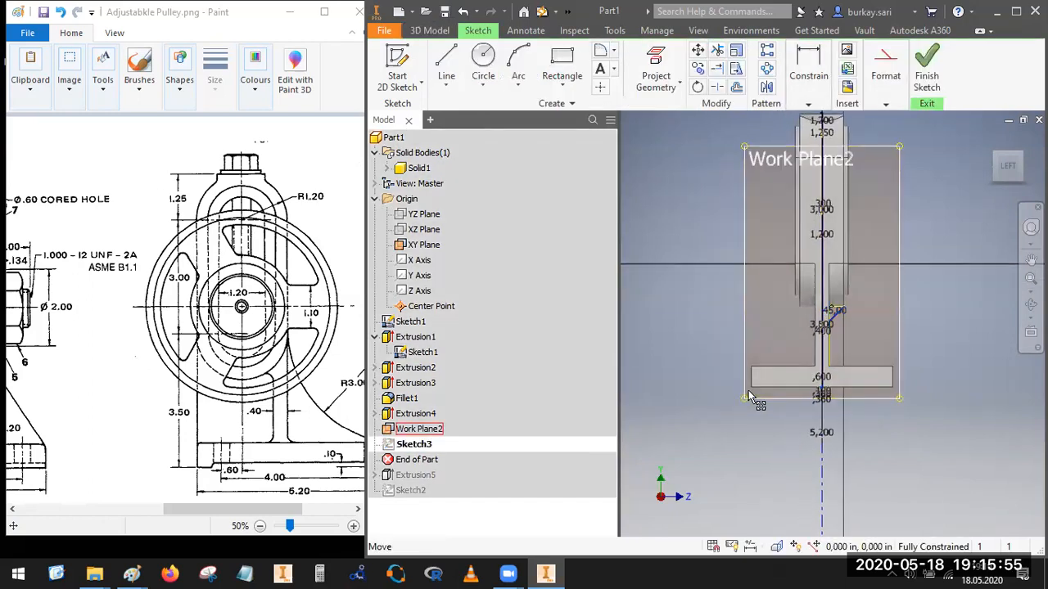
key("F7")
scroll(840, 313, "up", 4)
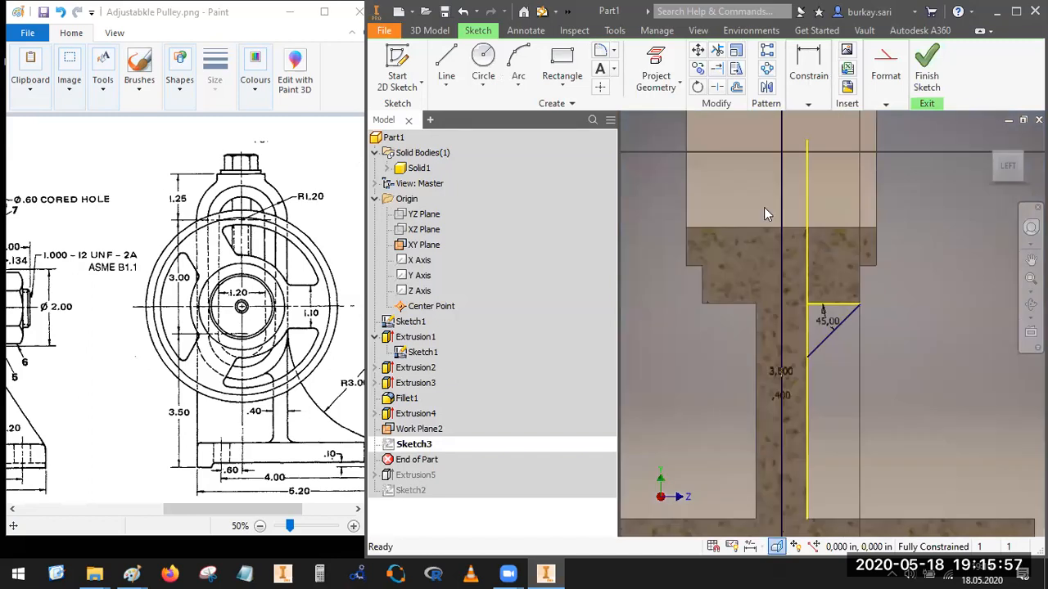
Step: Draw a horizontal line about 1.12 in long from the web's centre line at the slot's lower arc centre, and finish the sketch
key("x")
left_click(659, 70)
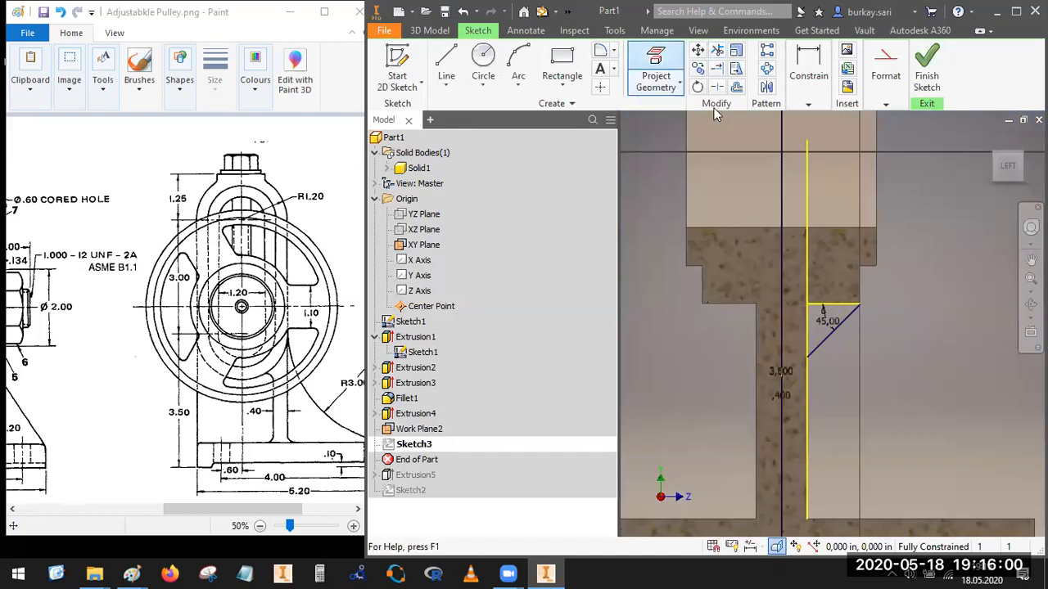
left_click(446, 70)
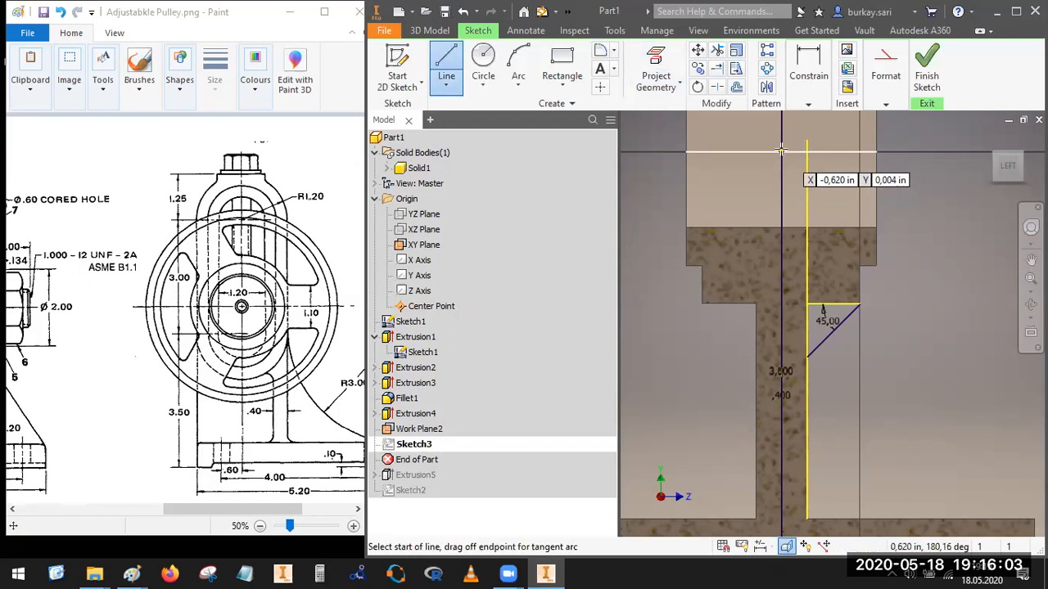
left_click(782, 151)
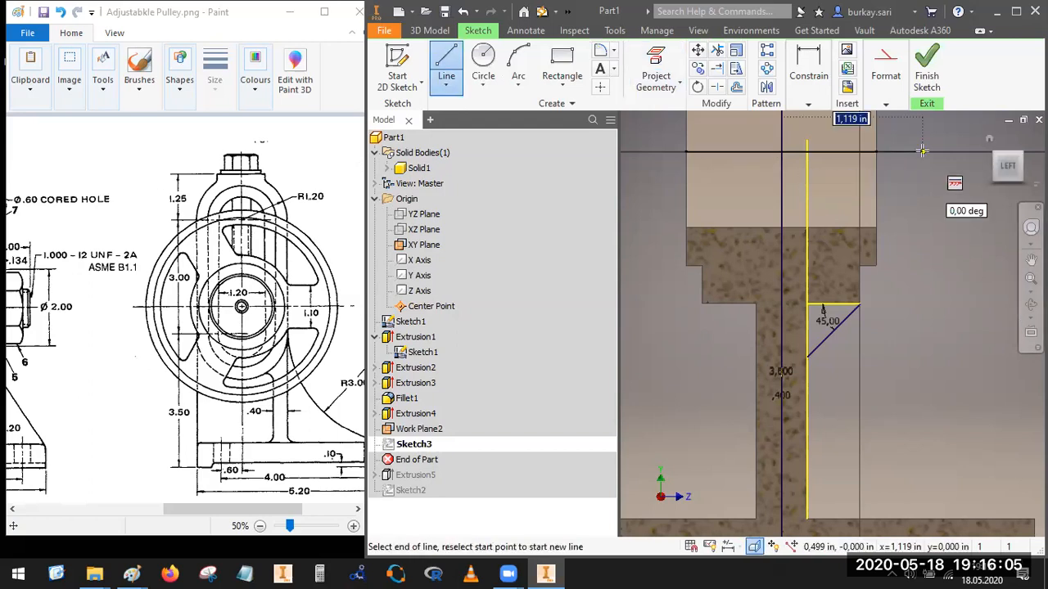
left_click(922, 152)
key("Escape")
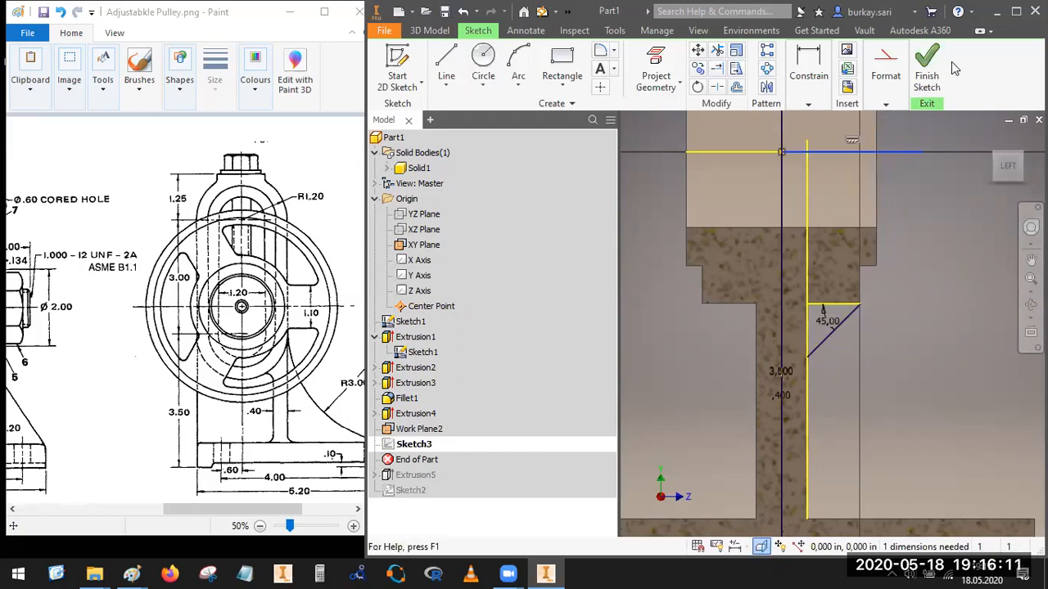
left_click(885, 104)
left_click(927, 68)
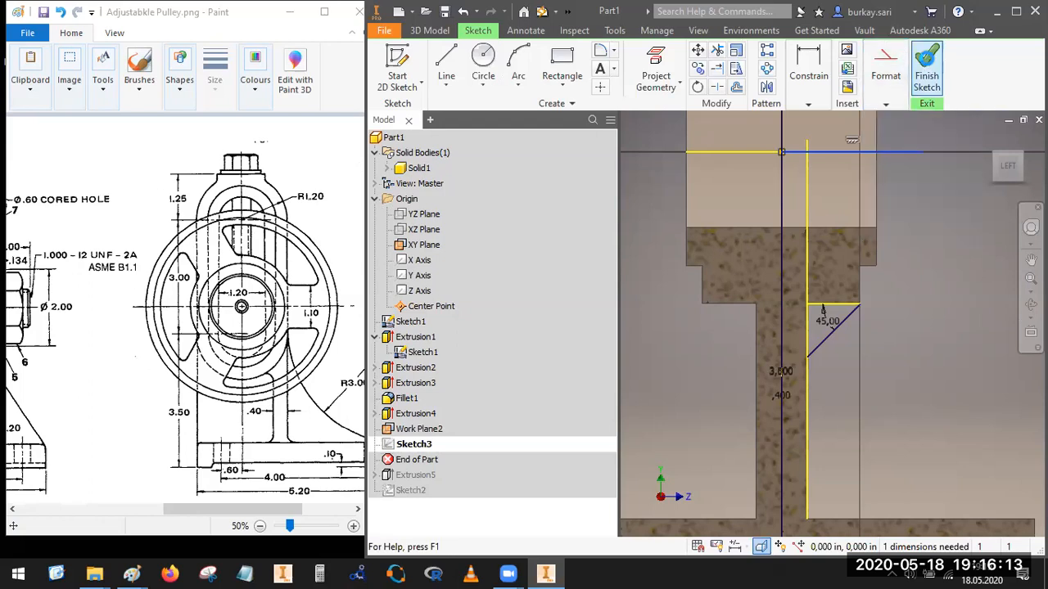
left_click(1023, 155)
scroll(835, 322, "down", 8)
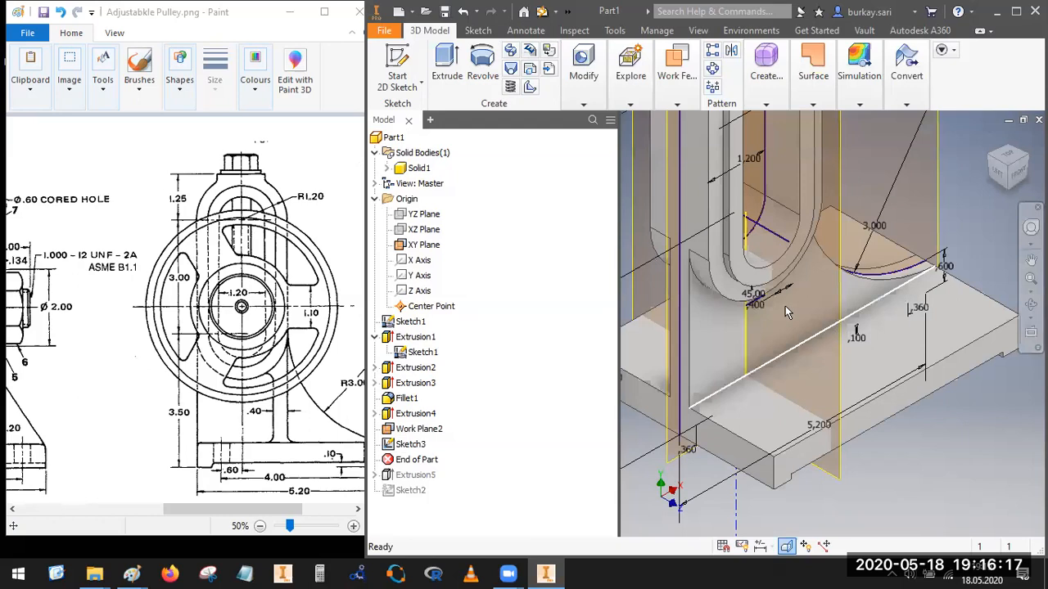
Step: Start a Revolve and select the 45-degree triangular region beneath the slot boss as its profile
scroll(786, 312, "down", 5)
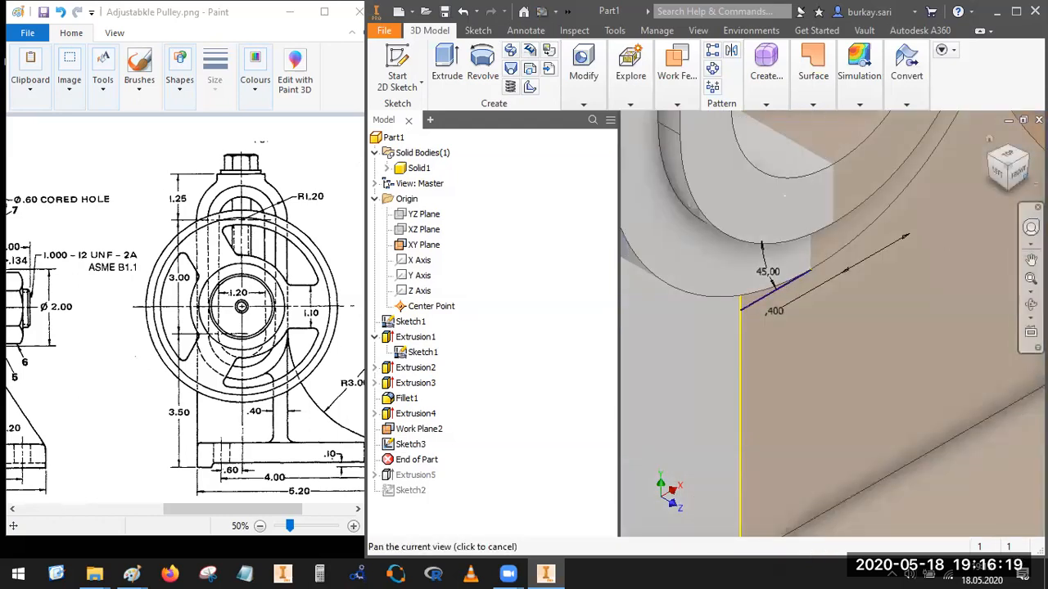
left_click(1031, 303)
left_click_drag(806, 351, 820, 220)
left_click_drag(864, 246, 732, 246)
key("Escape")
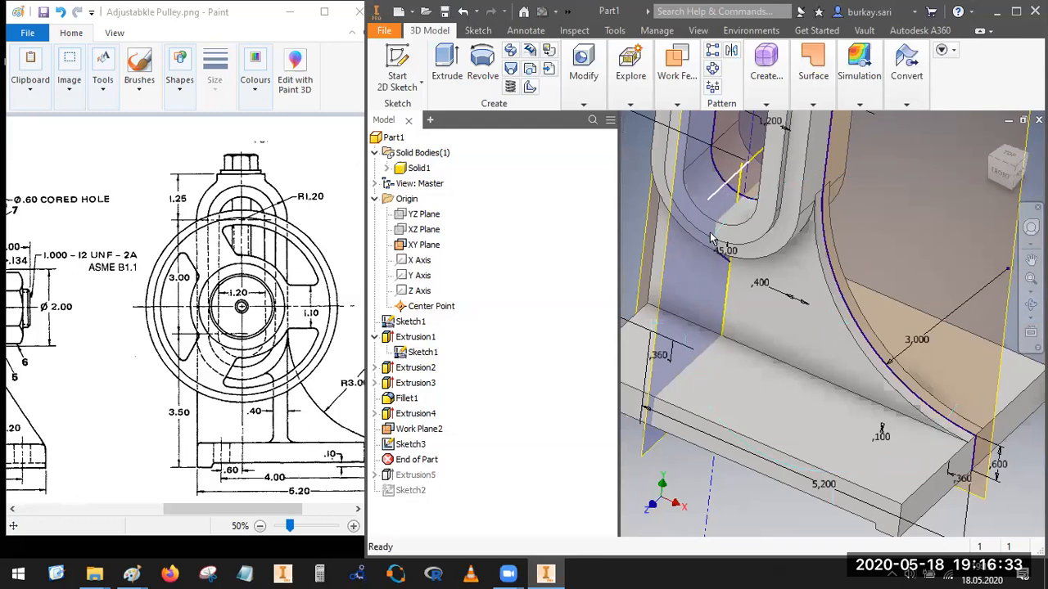
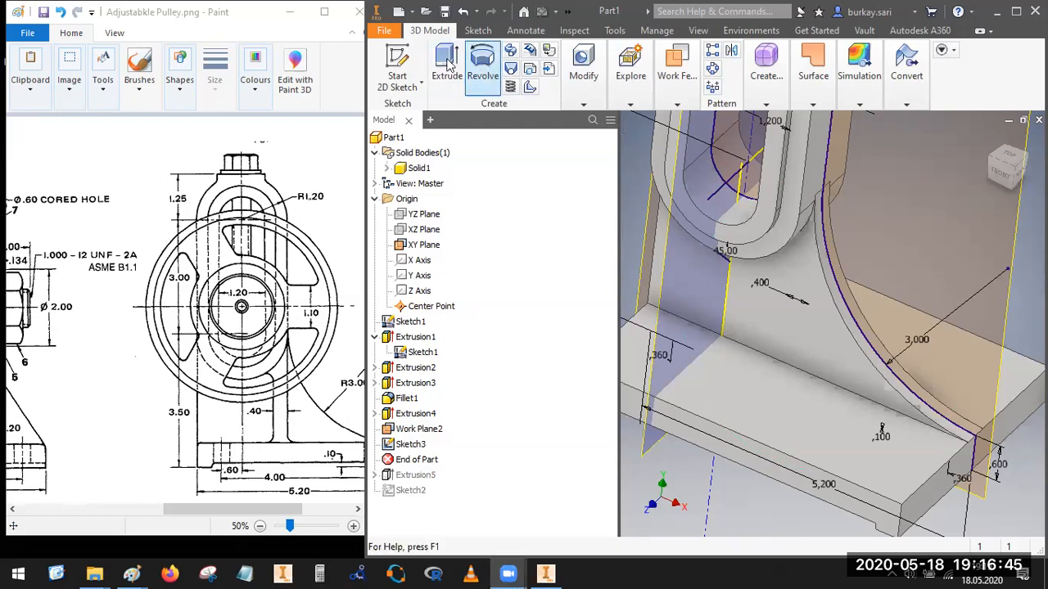
left_click(483, 64)
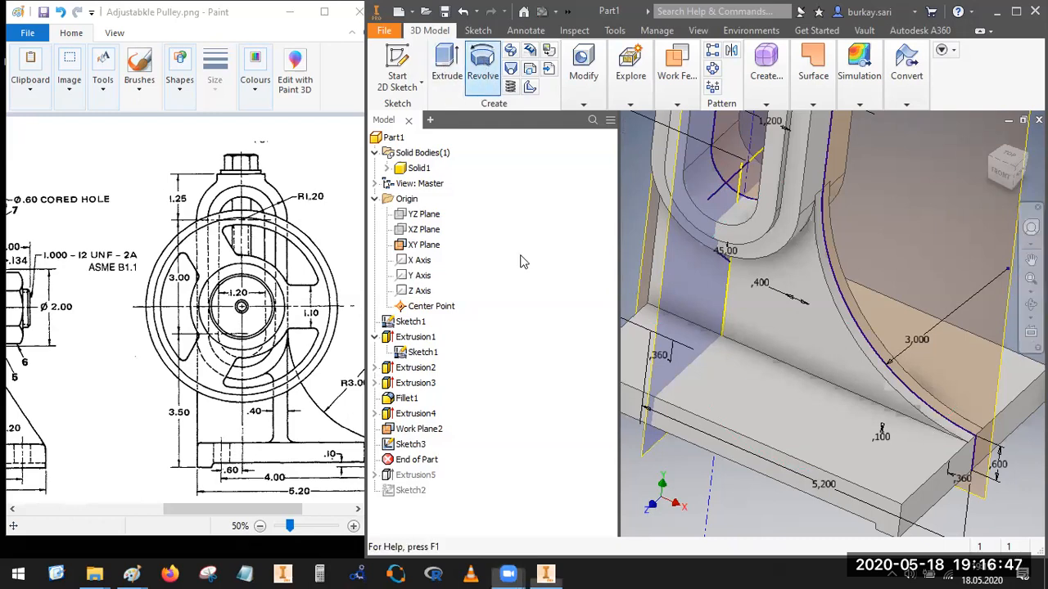
left_click(1021, 180)
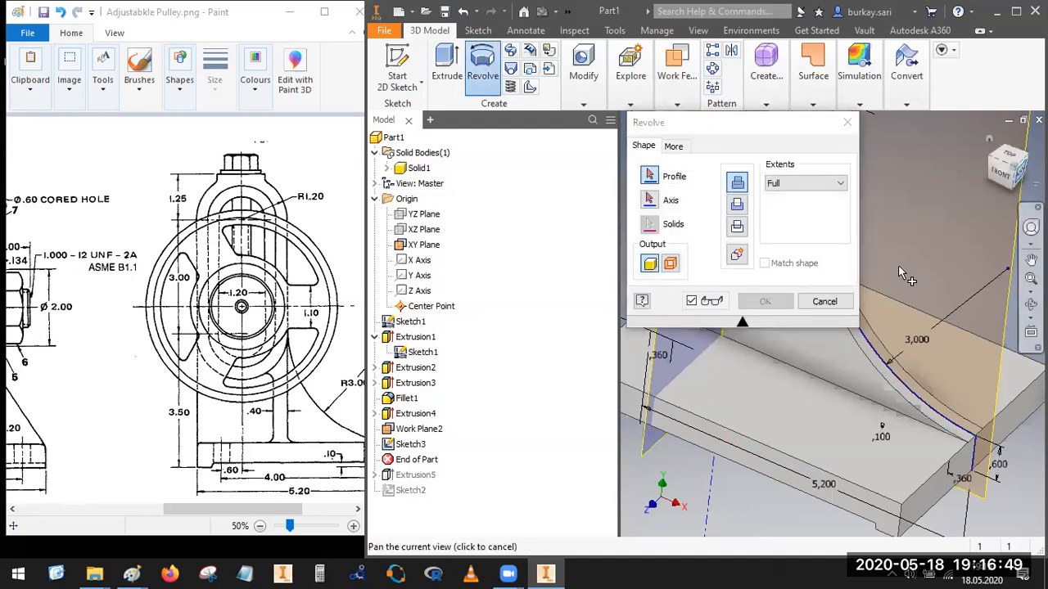
left_click_drag(765, 121, 341, 162)
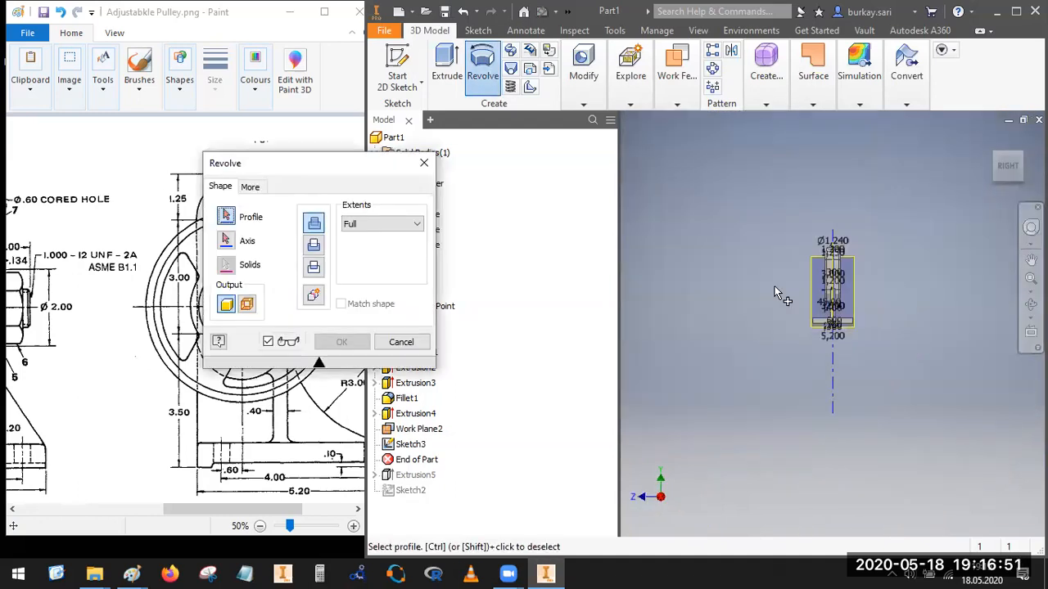
scroll(854, 315, "up", 5)
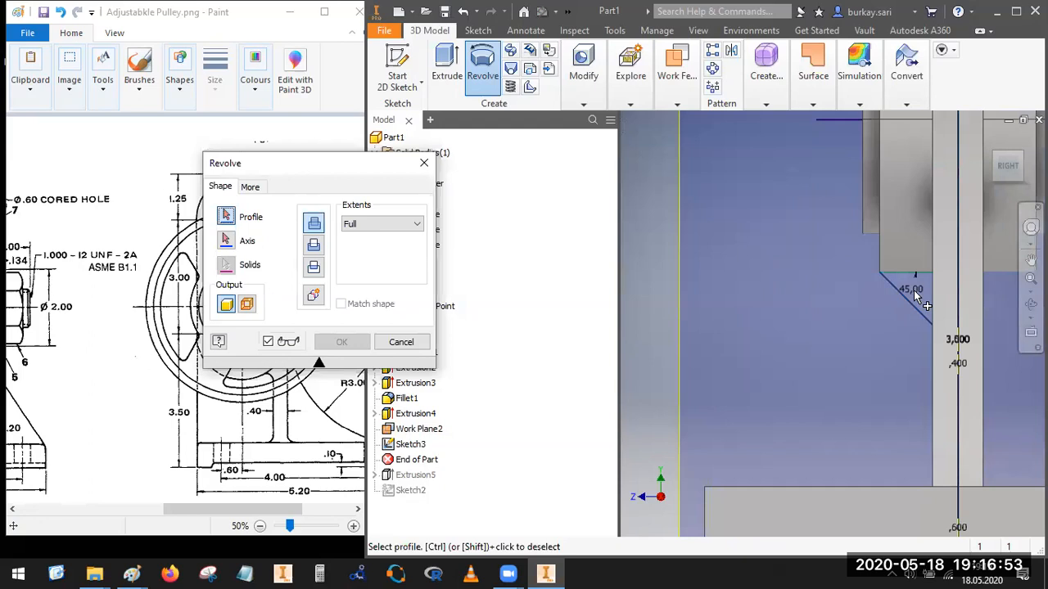
left_click(918, 297)
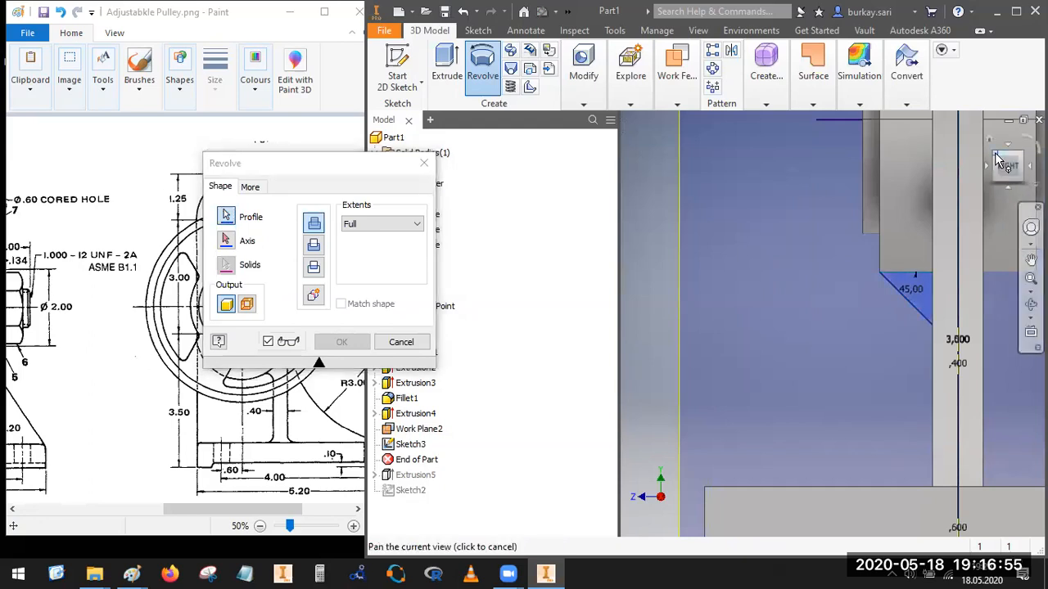
Step: Set the horizontal sketch line at the slot's lower arc centre as the revolve axis
left_click(997, 159)
scroll(829, 292, "up", 4)
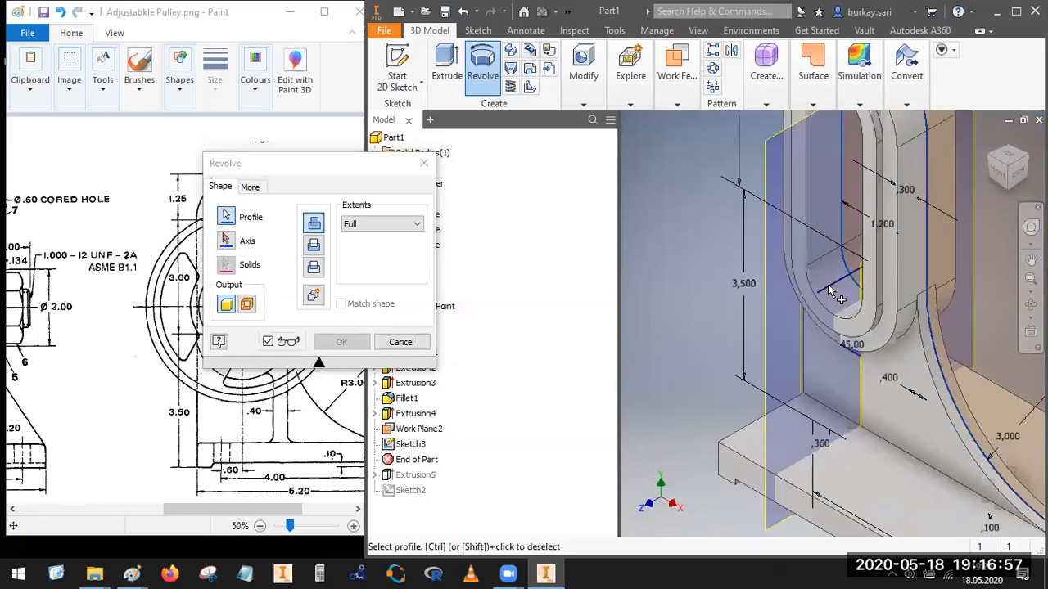
left_click(226, 240)
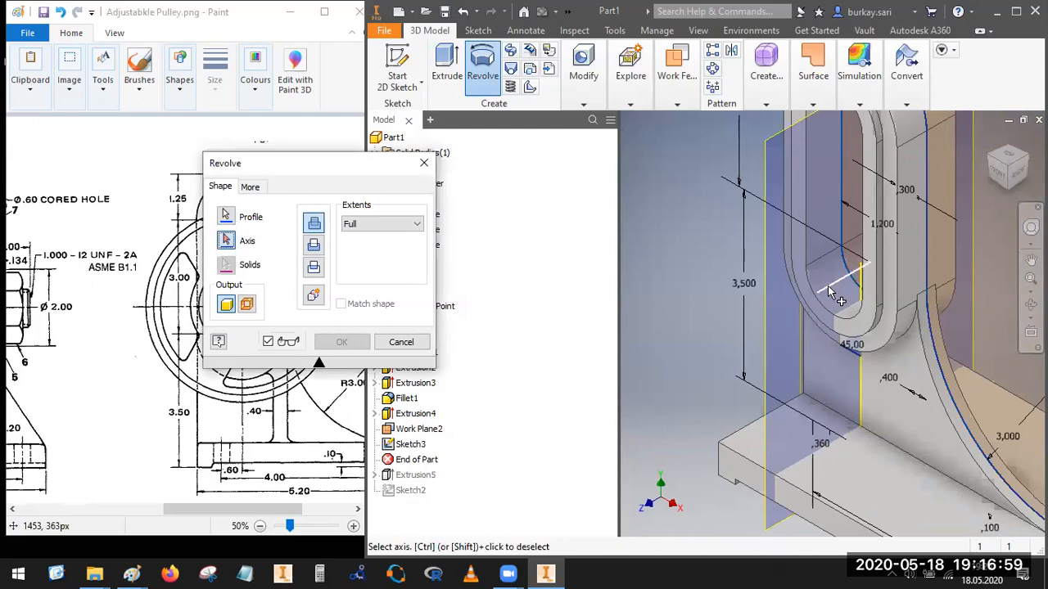
left_click(834, 292)
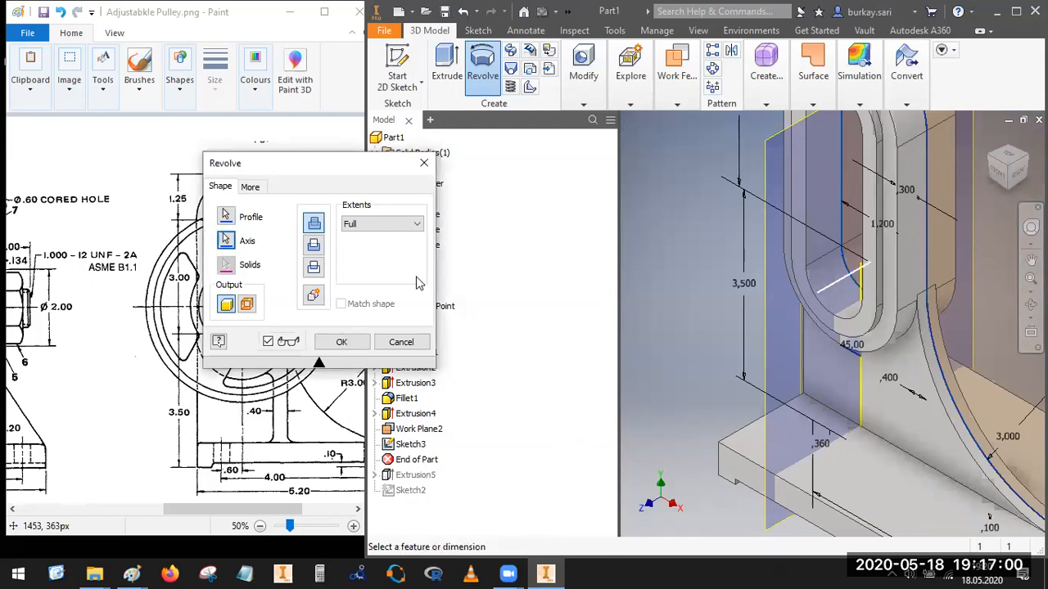
Step: Try To Next as the revolve extent and examine the preview around the lower end of the boss
left_click(387, 226)
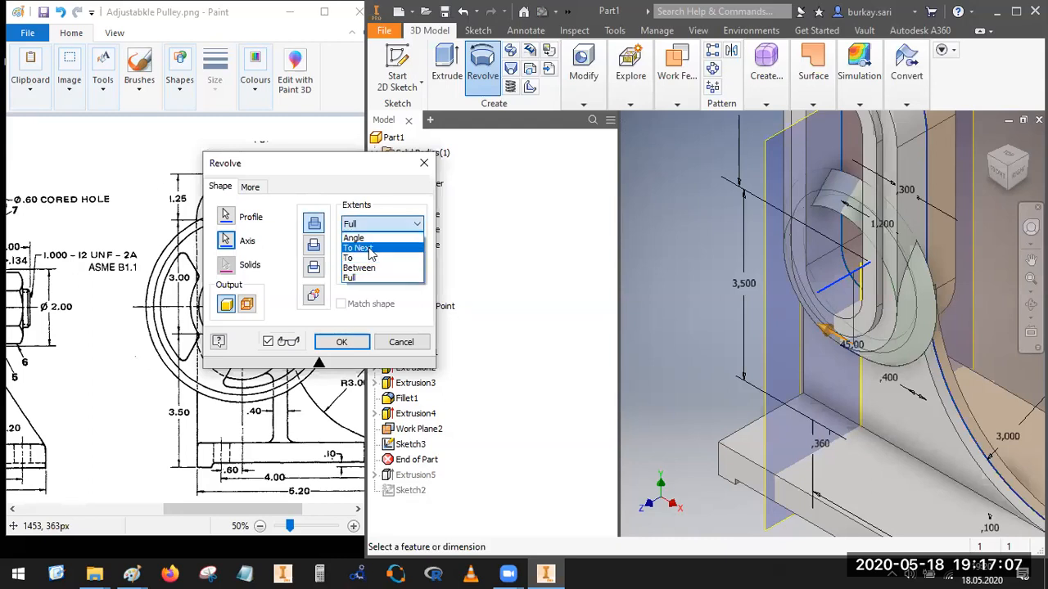
left_click(370, 249)
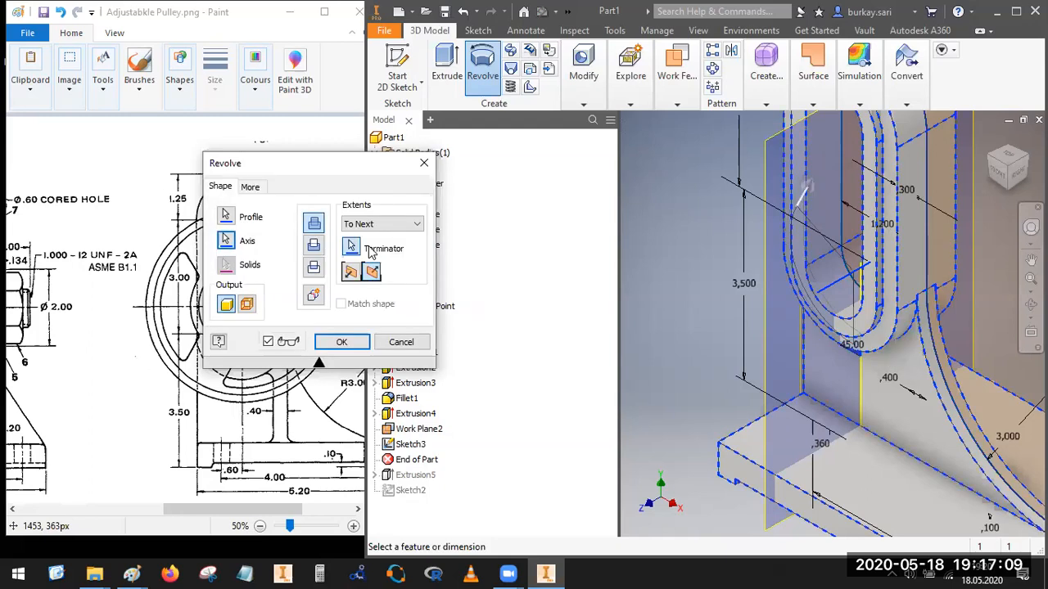
left_click(1031, 260)
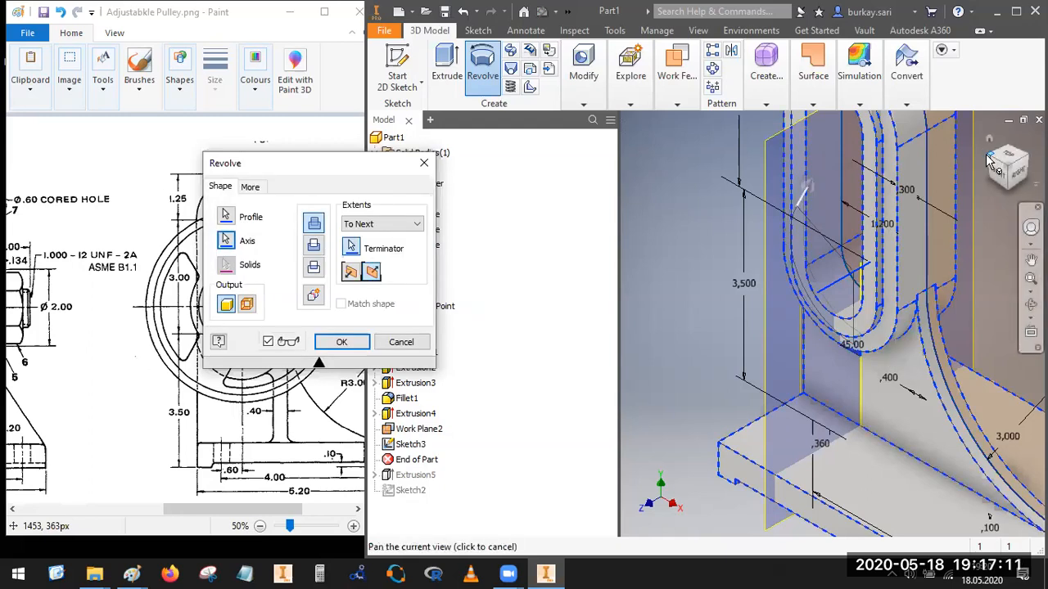
scroll(846, 309, "down", 6)
middle_click_drag(844, 308, 900, 306, "shift")
scroll(817, 286, "up", 4)
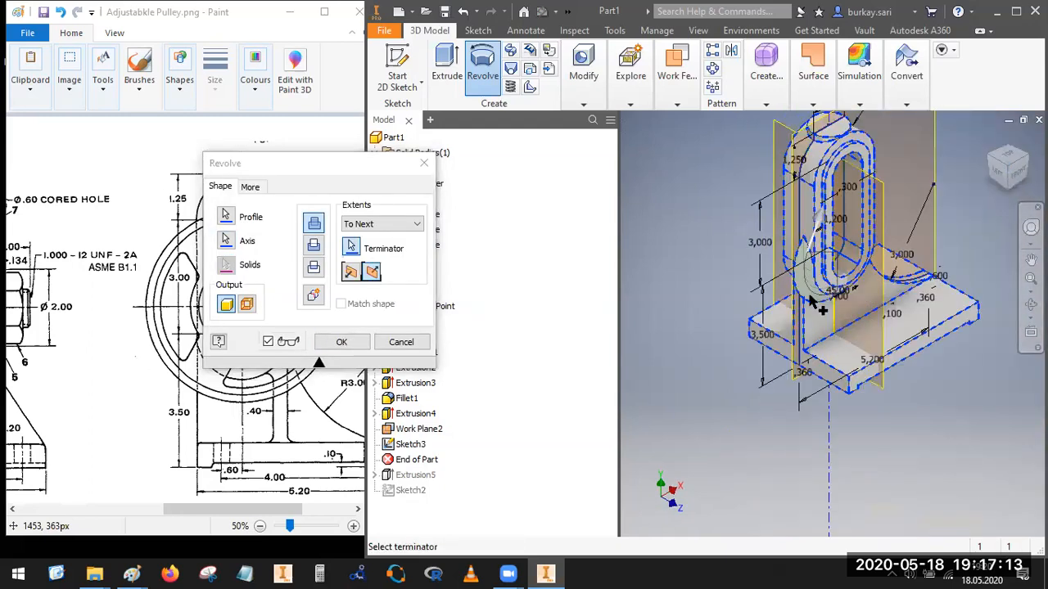
scroll(794, 258, "up", 5)
scroll(831, 314, "down", 2)
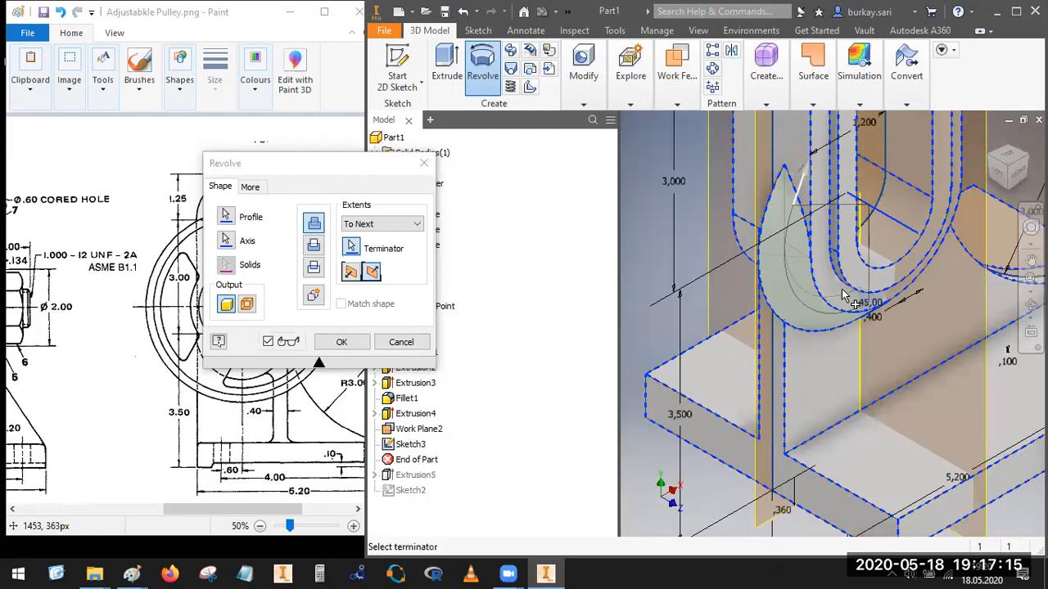
scroll(788, 300, "down", 4)
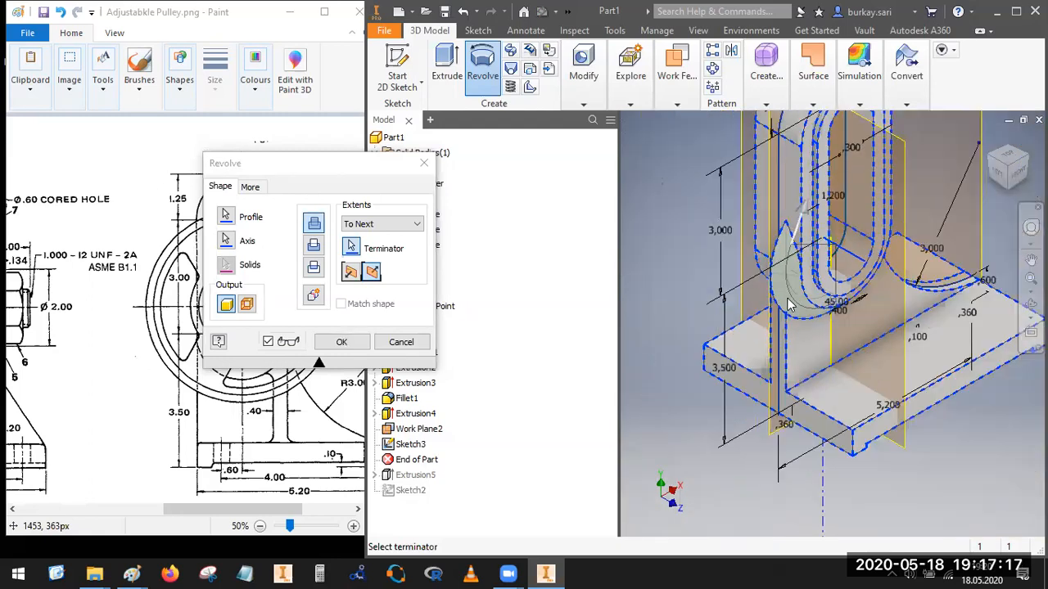
scroll(788, 301, "up", 5)
Step: Revolve the triangular profile symmetrically through an angle of 180 degrees to form the rib around the boss's lower end
left_click(381, 224)
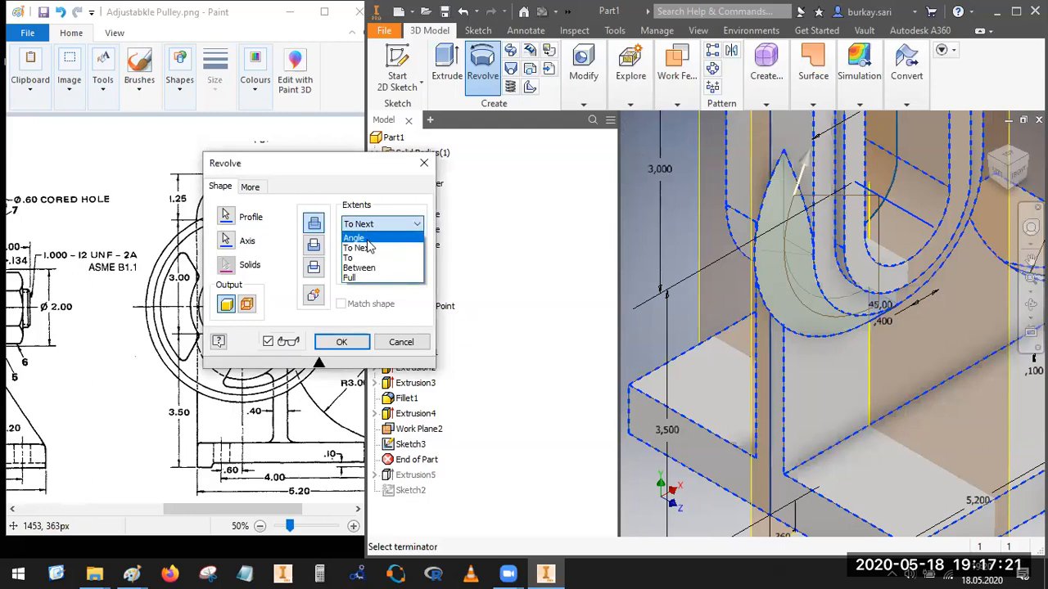
left_click(368, 238)
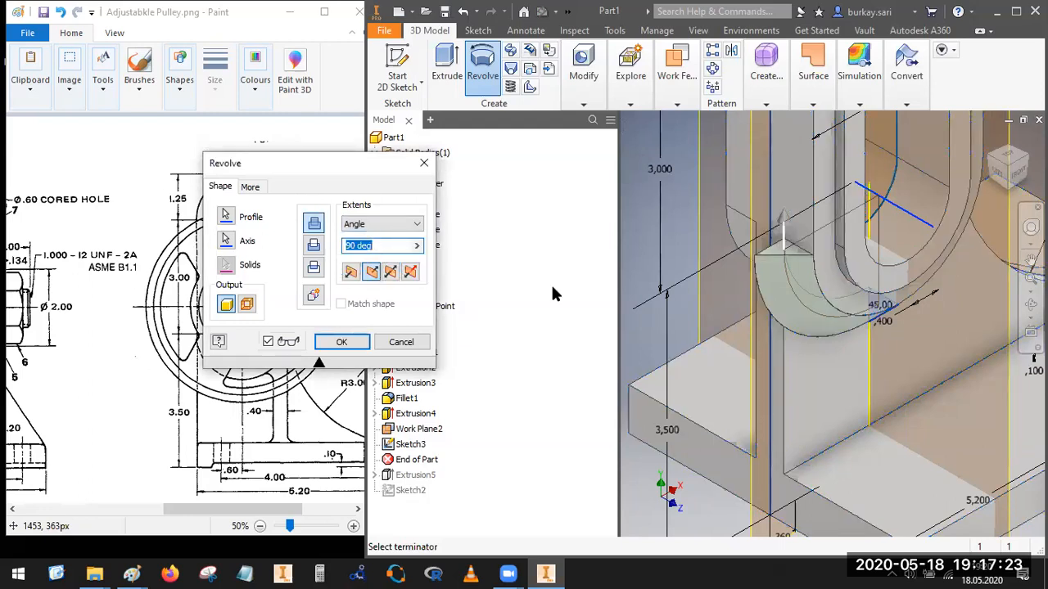
left_click(391, 274)
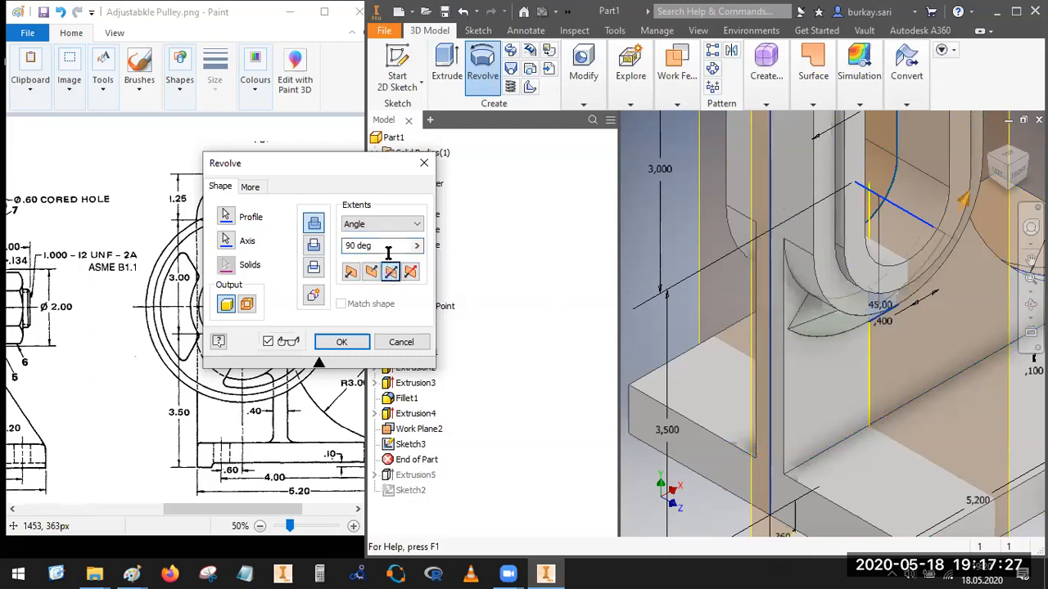
triple_click(347, 248)
key("BackSpace")
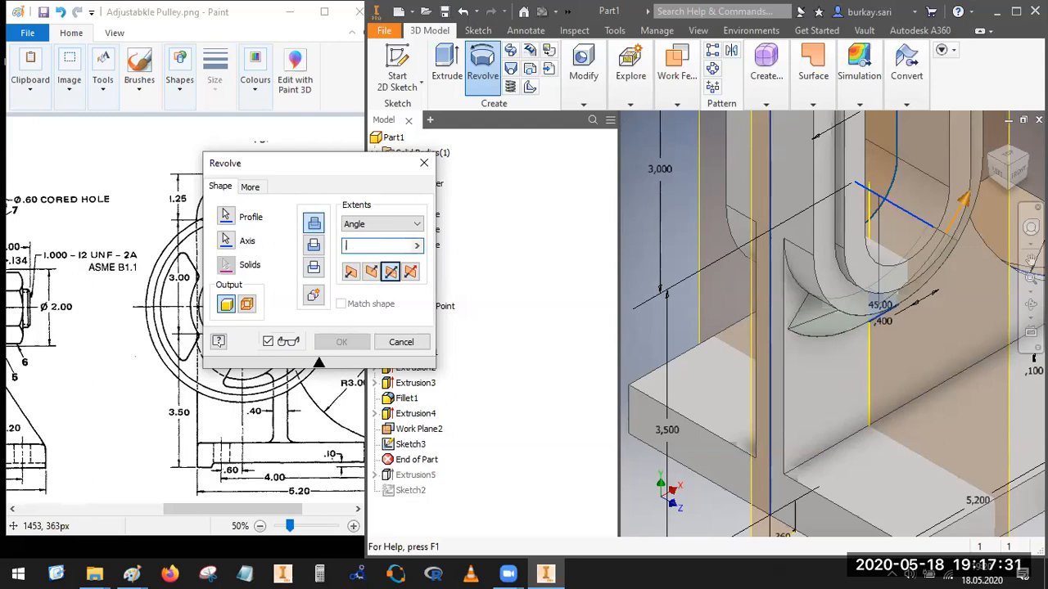
type("180")
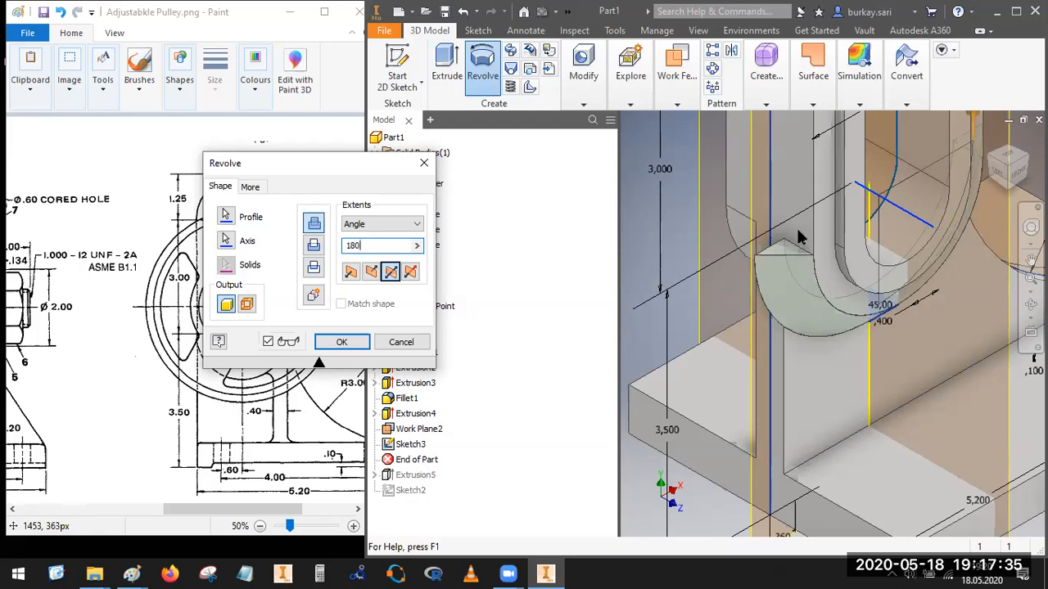
left_click(1019, 173)
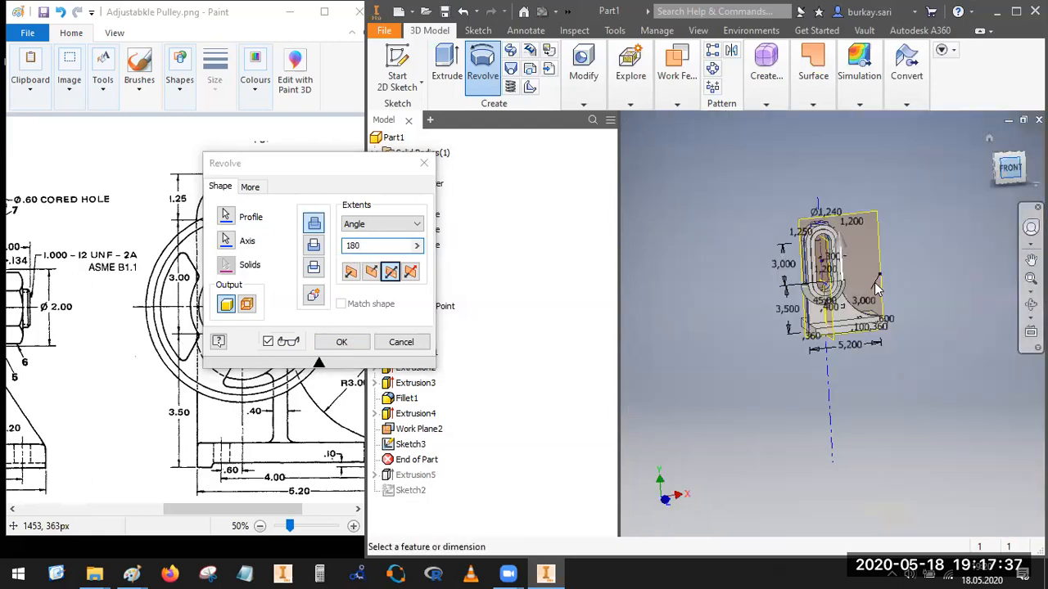
scroll(835, 278, "up", 5)
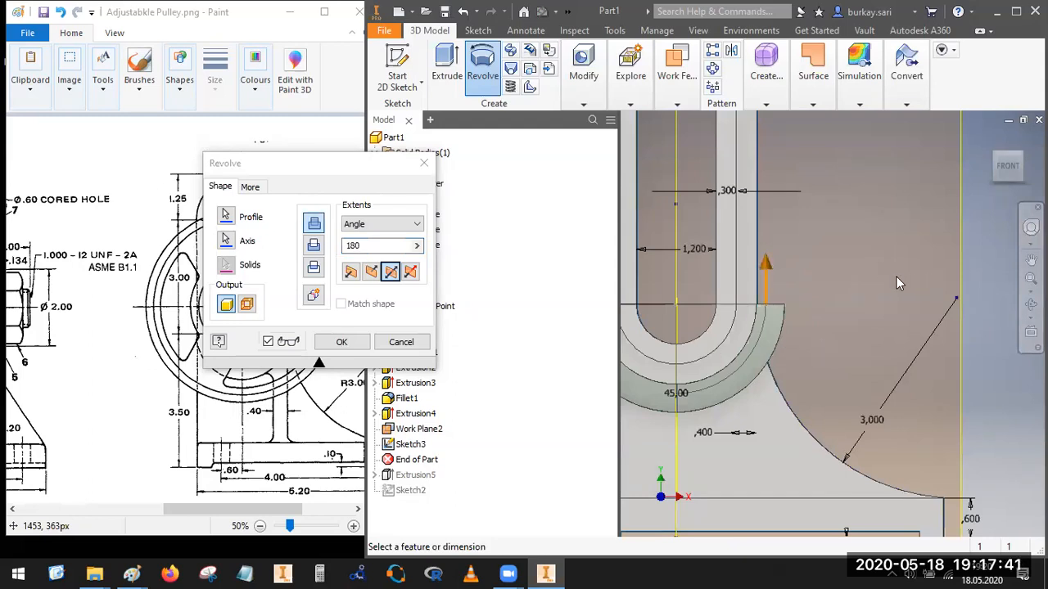
scroll(898, 284, "down", 3)
left_click(342, 344)
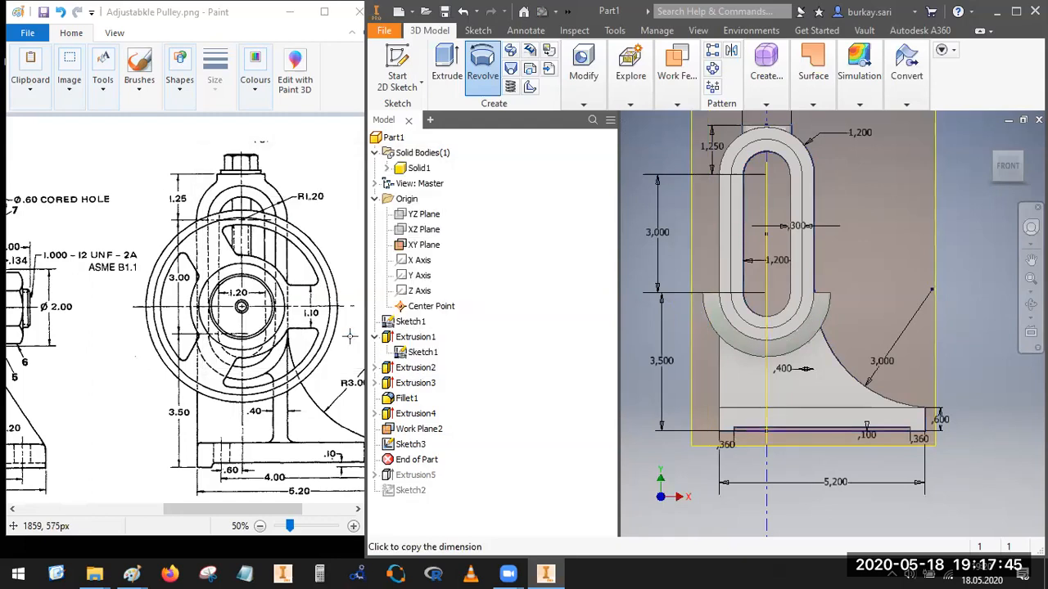
left_click(988, 150)
scroll(832, 326, "up", 8)
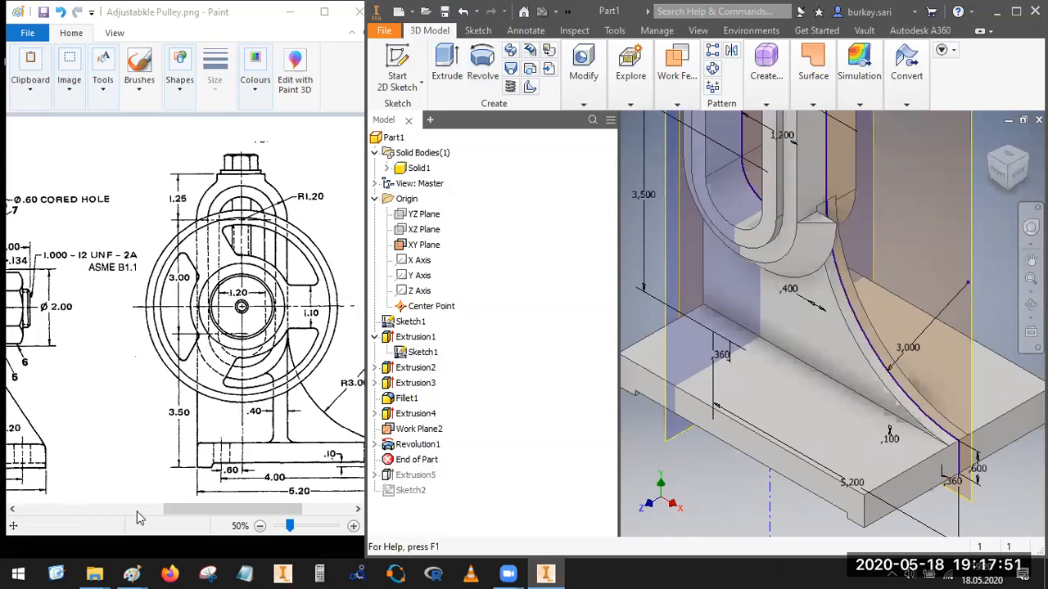
Step: Switch to the reference drawing in Paint and mark the rib areas on both sides of the web beneath the boss in blue
left_click_drag(174, 509, 120, 514)
scroll(111, 370, "right", 1)
mouse_move(86, 370)
left_mouse_down()
mouse_move(107, 383)
mouse_move(81, 355)
left_mouse_up()
mouse_move(146, 359)
left_mouse_down()
mouse_move(121, 382)
mouse_move(140, 385)
mouse_move(144, 357)
left_mouse_up()
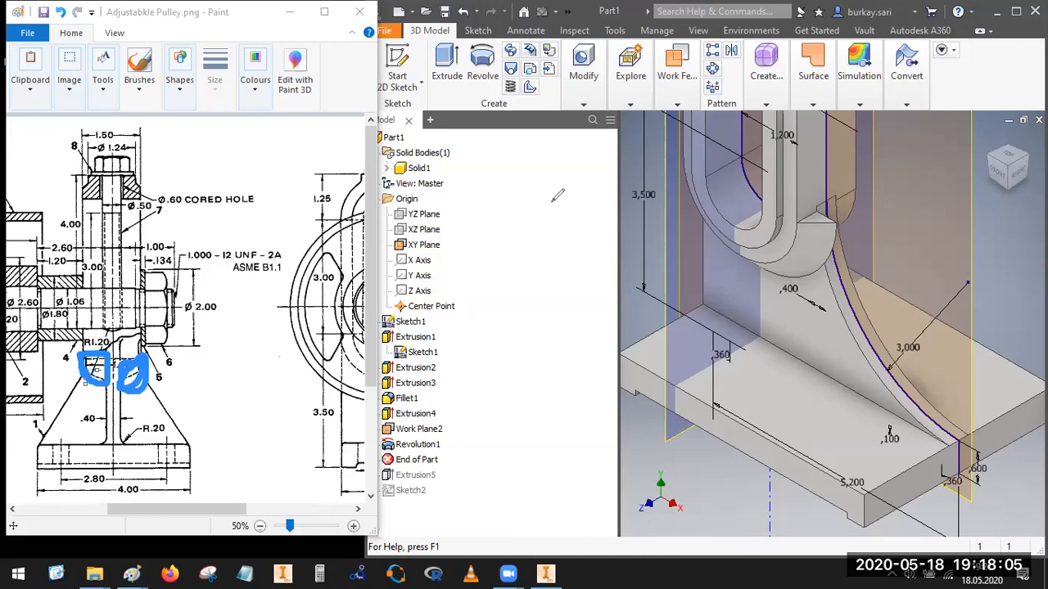
Step: In Inventor, mirror the revolved rib about the XY Plane onto the other side of the web
scroll(670, 216, "down", 3)
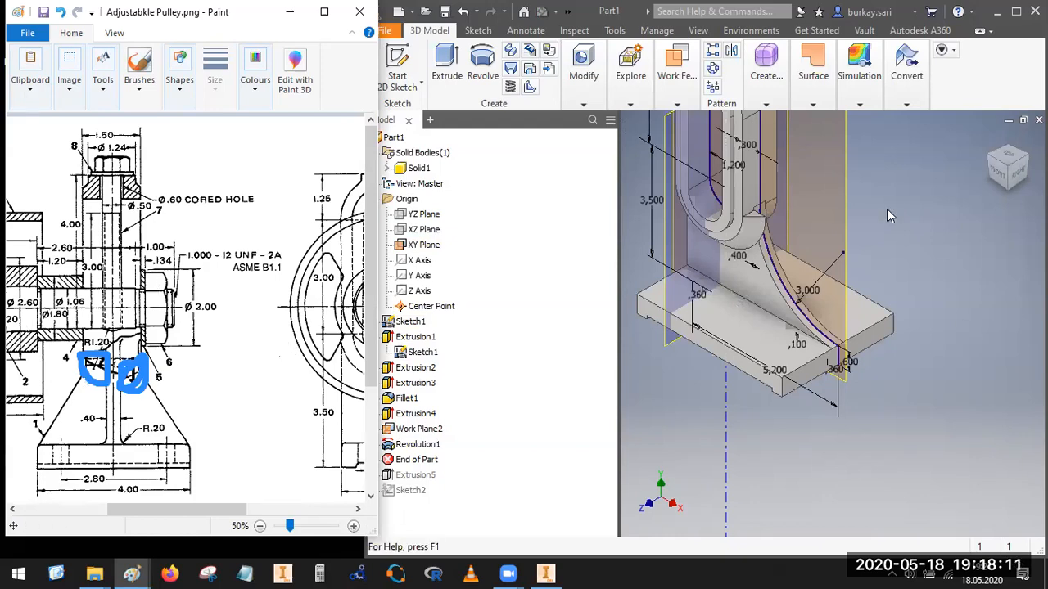
left_click(583, 76)
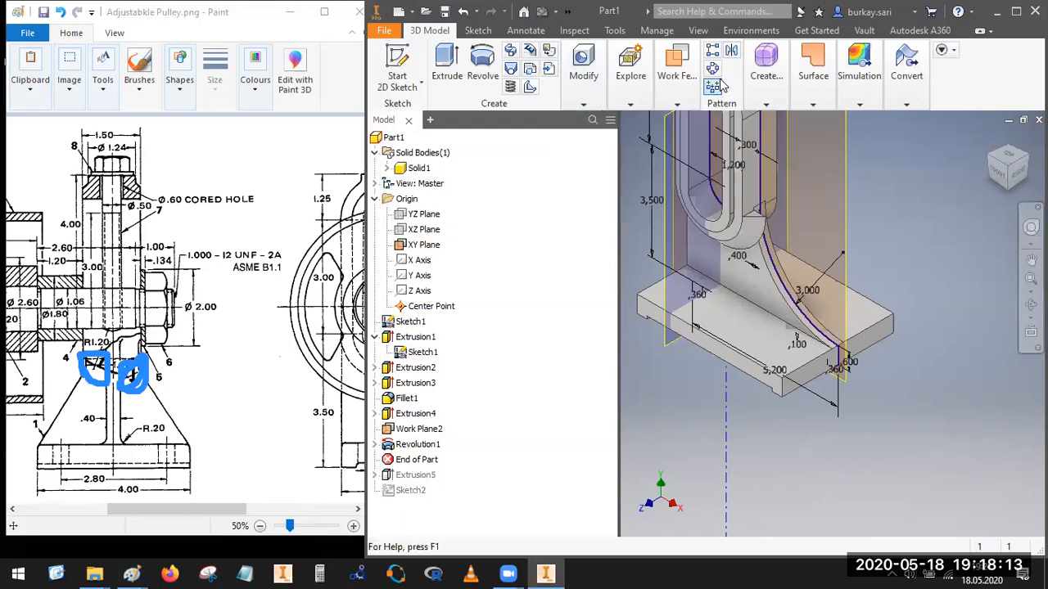
left_click(731, 53)
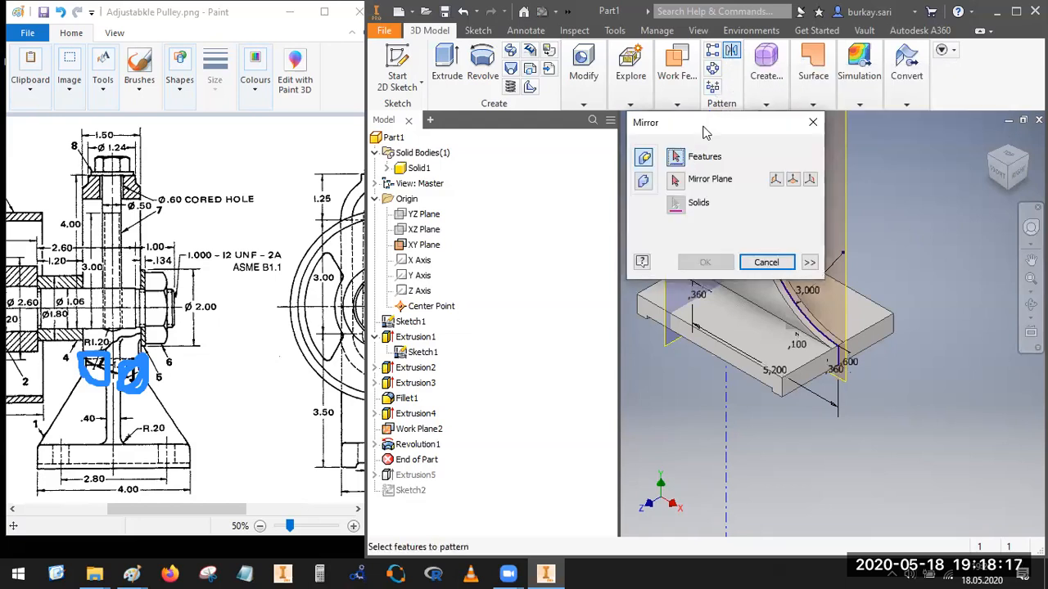
left_click_drag(703, 127, 593, 265)
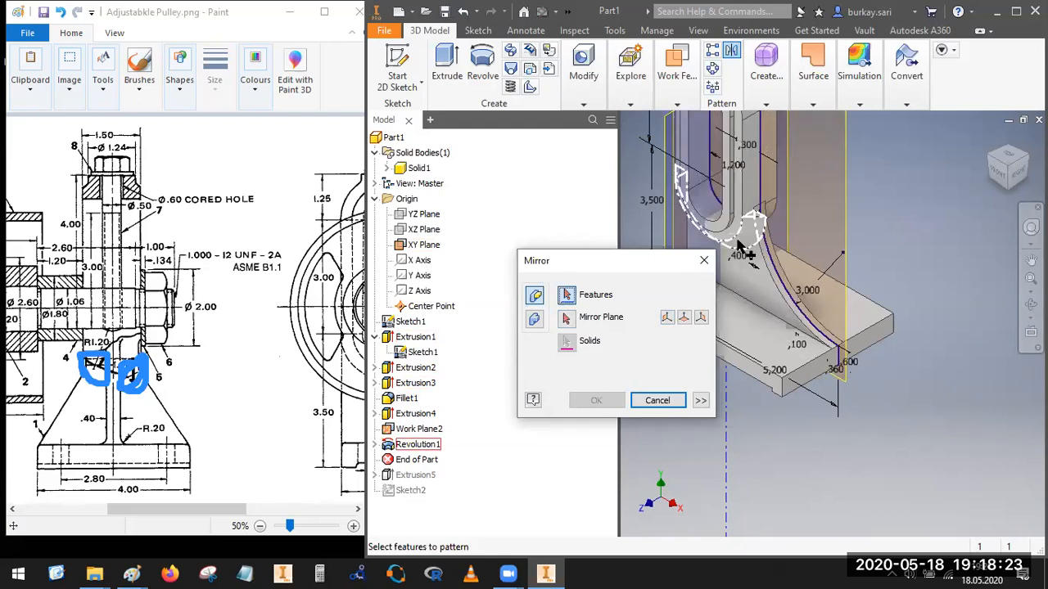
left_click(741, 248)
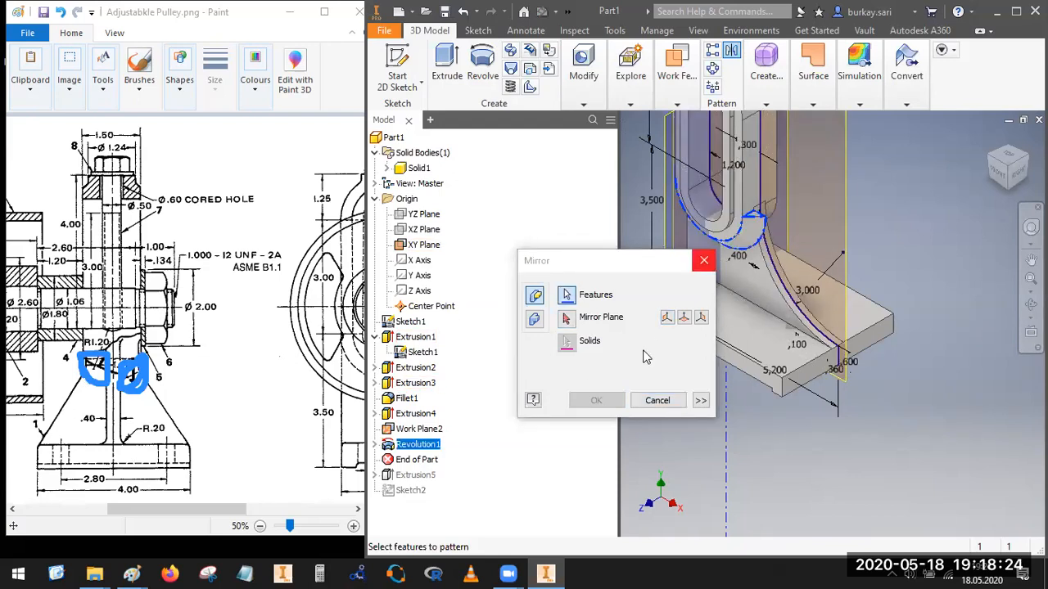
left_click(565, 320)
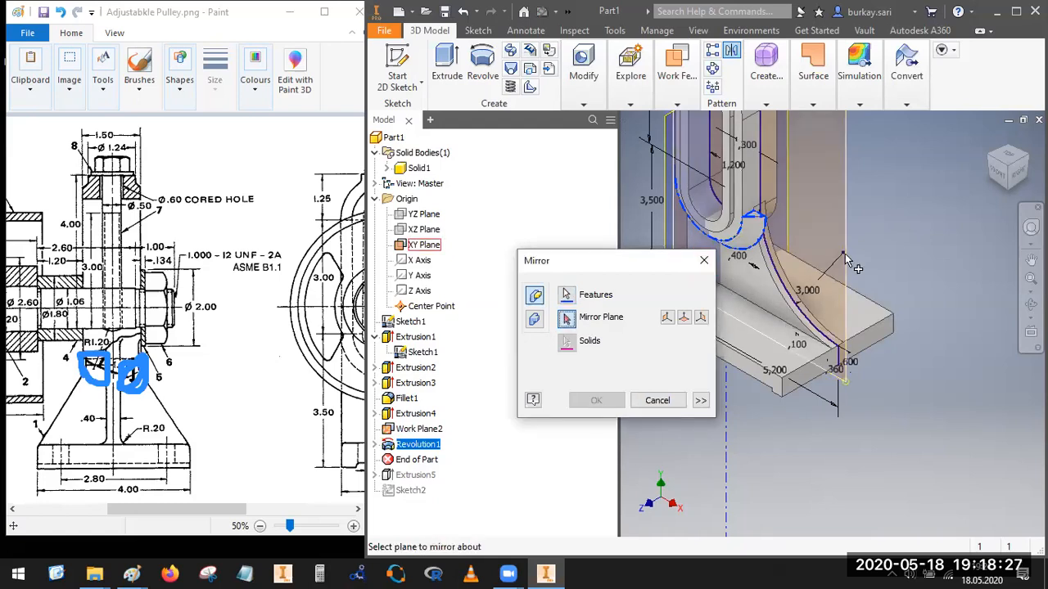
left_click(844, 254)
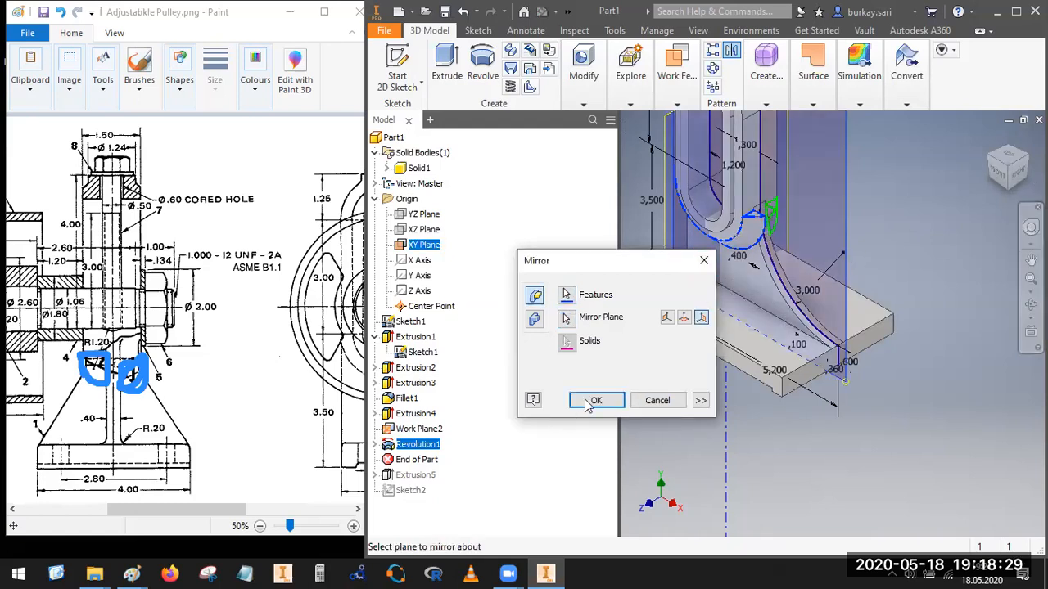
left_click(595, 400)
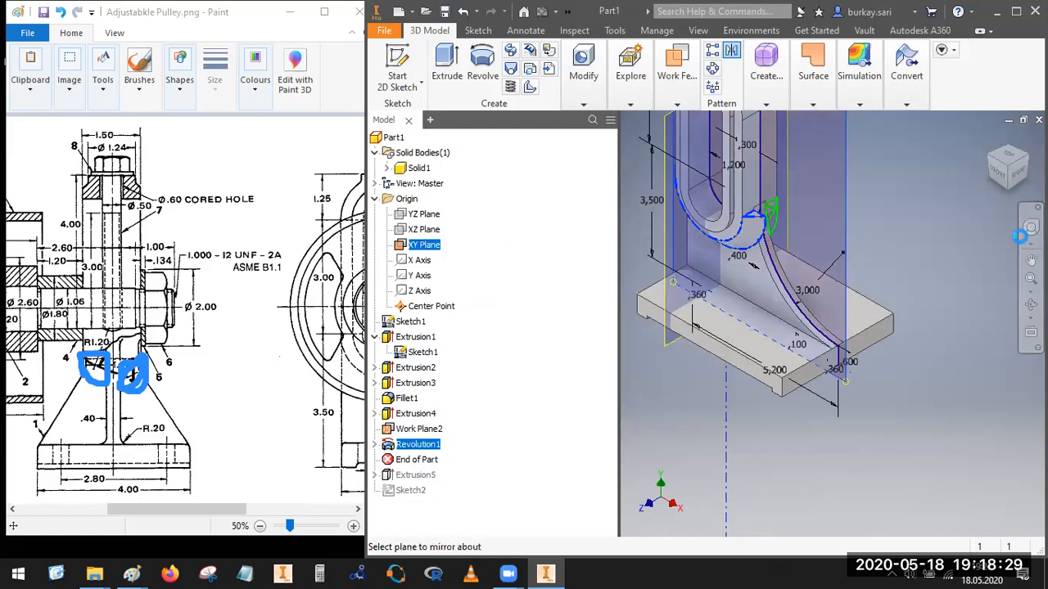
Step: Examine the mirrored ribs around the lower end of the boss from the right, isometric and front views
left_click(1017, 172)
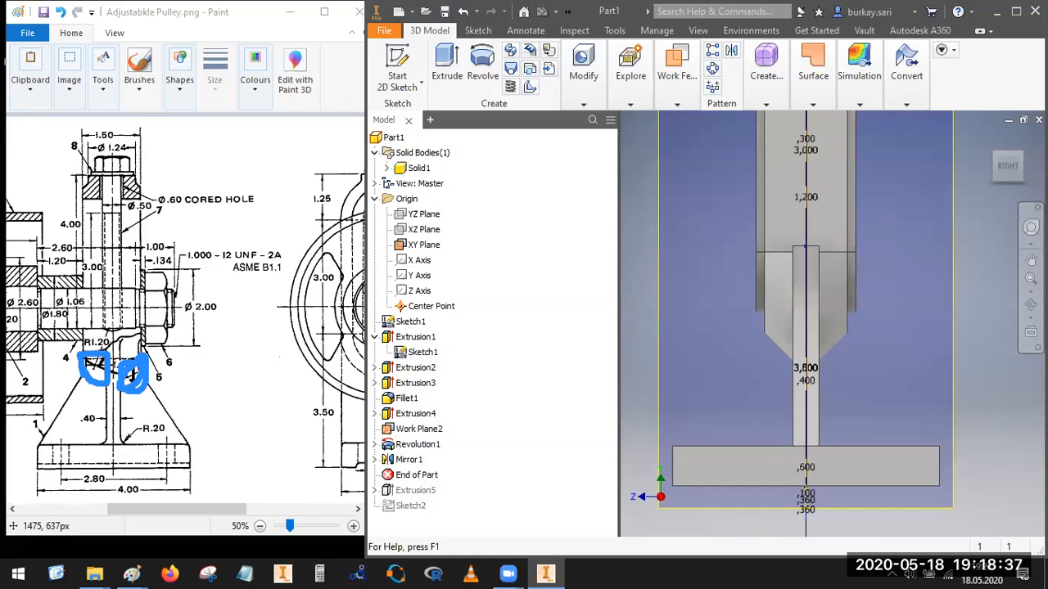
left_click(996, 155)
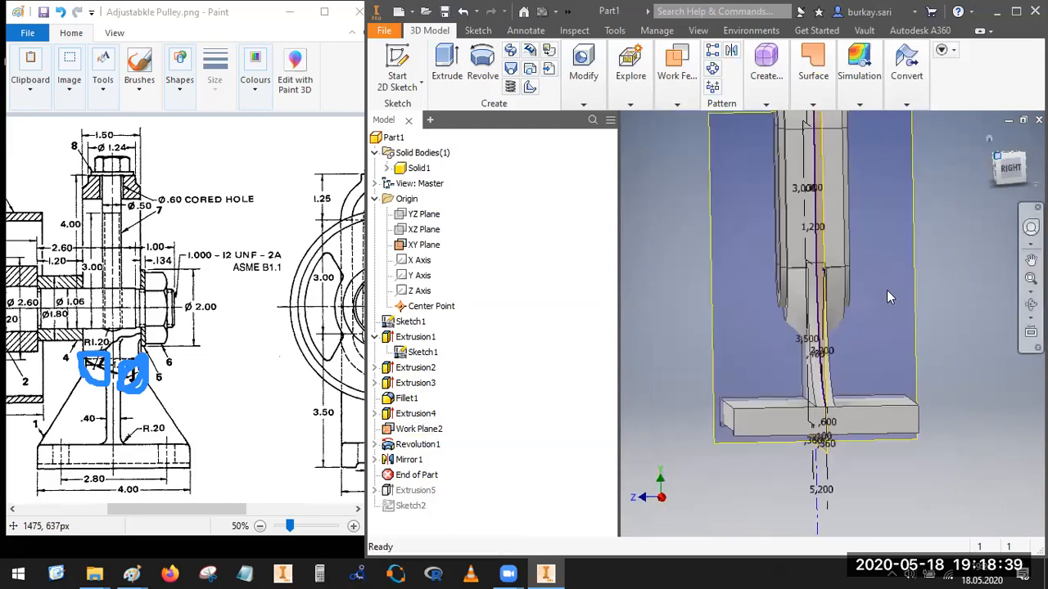
scroll(955, 173, "up", 5)
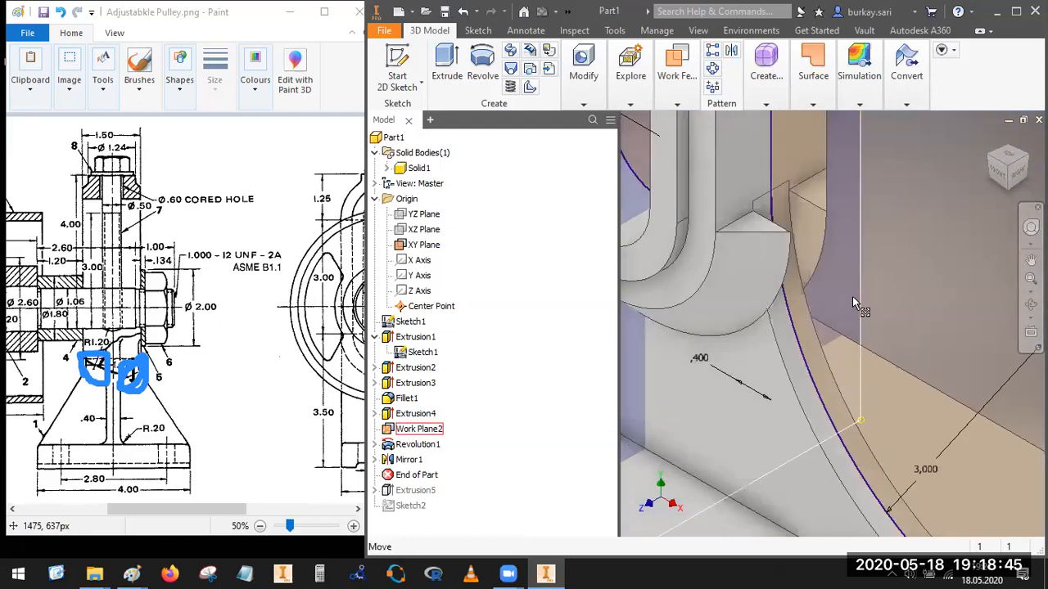
scroll(891, 307, "down", 3)
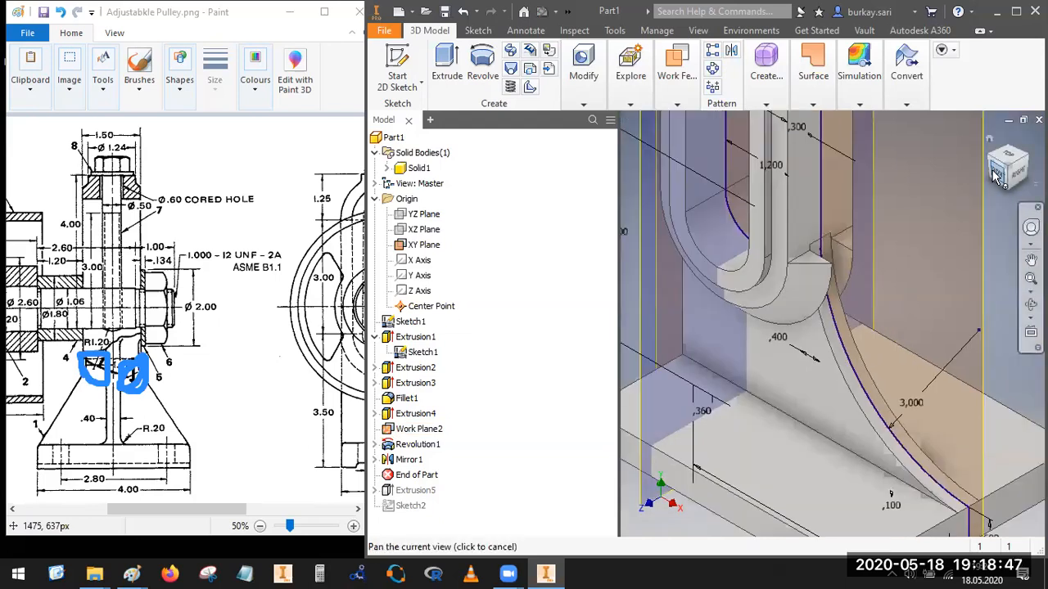
key("Page_Up")
scroll(817, 242, "up", 8)
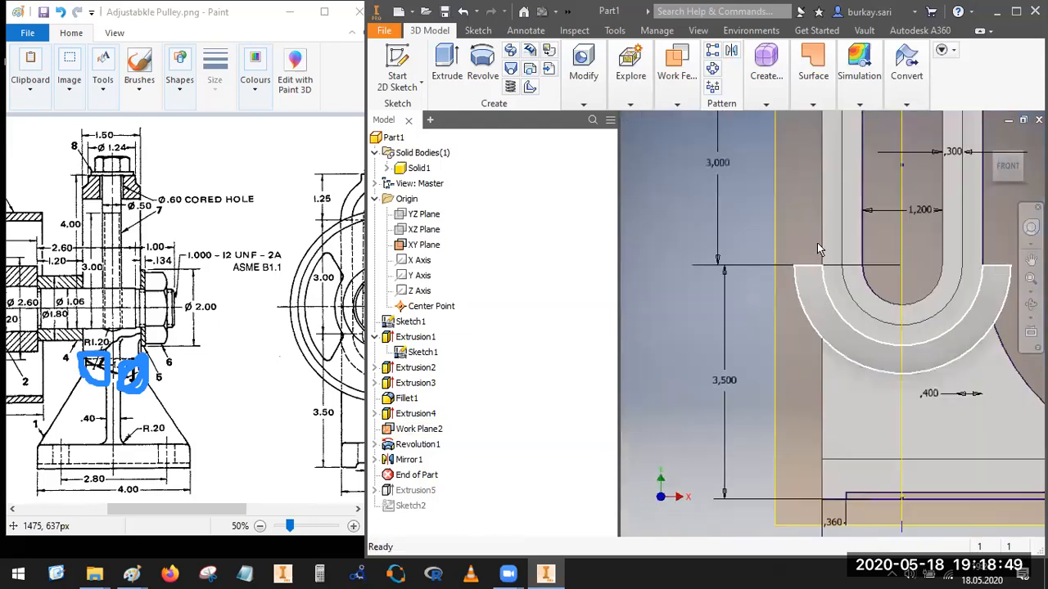
scroll(808, 289, "down", 6)
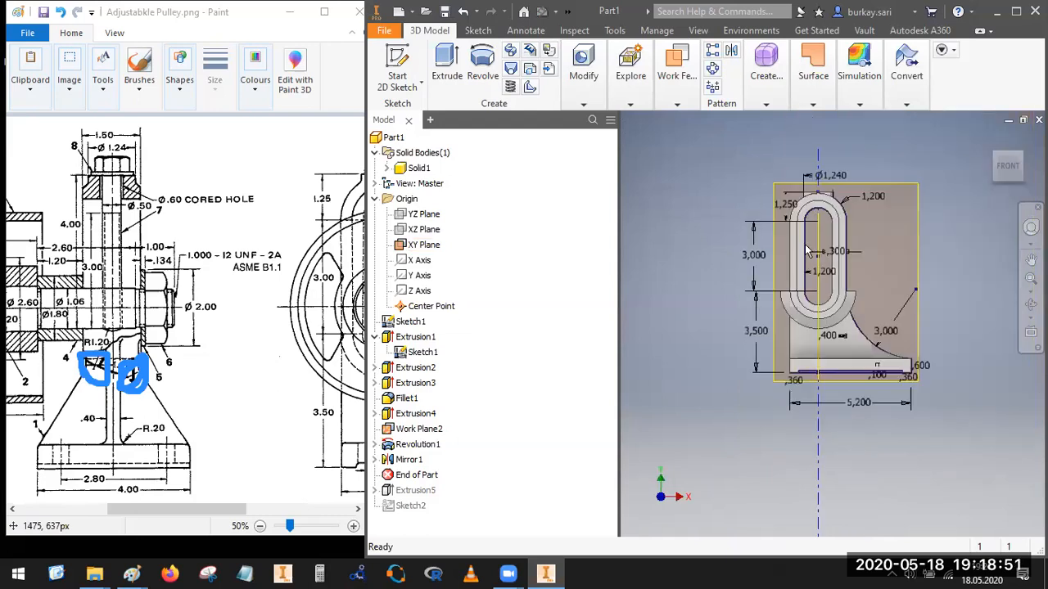
scroll(810, 237, "up", 4)
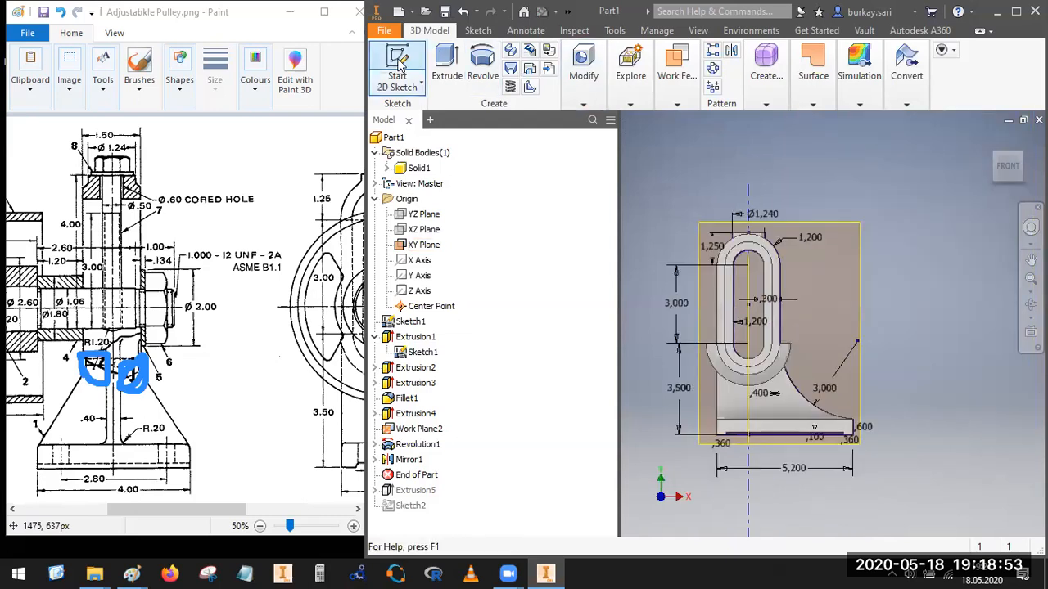
Step: Sketch on the XY Plane with sliced graphics, projecting the rib end faces that protrude on both sides of the boss, and finish the sketch
key("s")
left_click(802, 238)
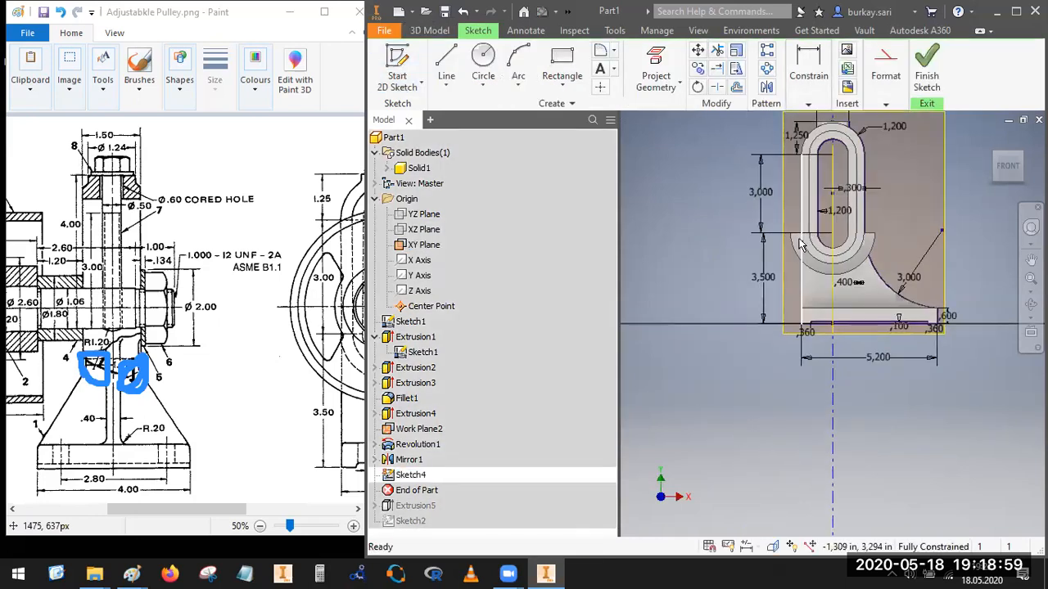
scroll(884, 240, "up", 4)
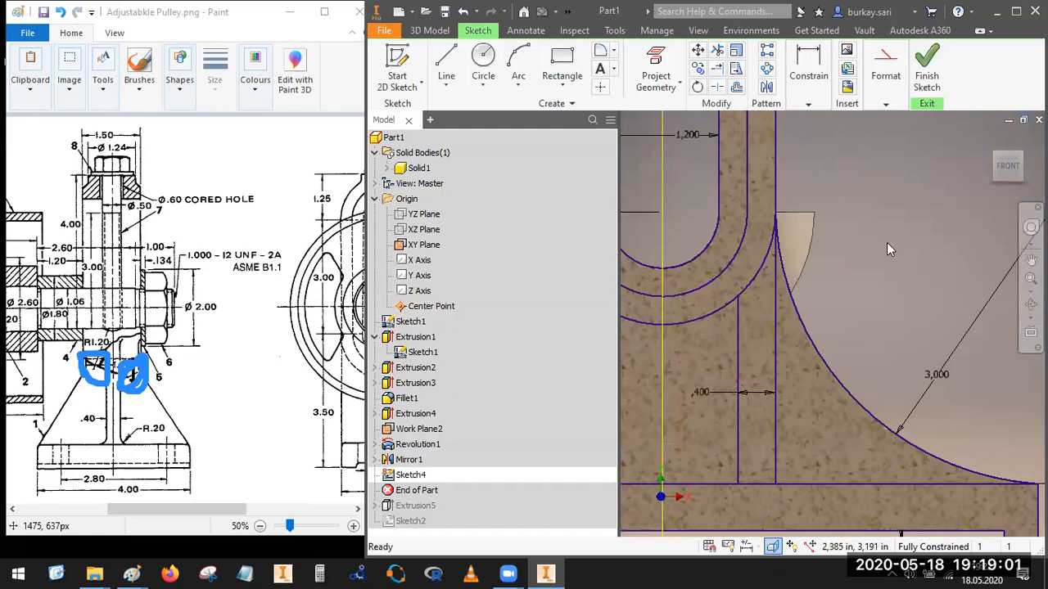
scroll(887, 242, "down", 2)
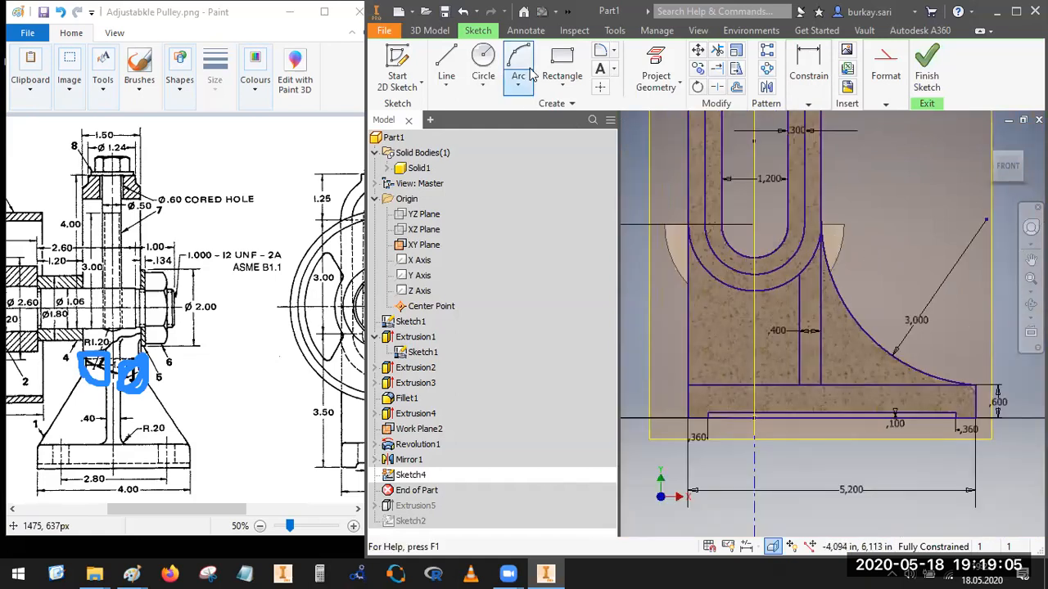
left_click(656, 64)
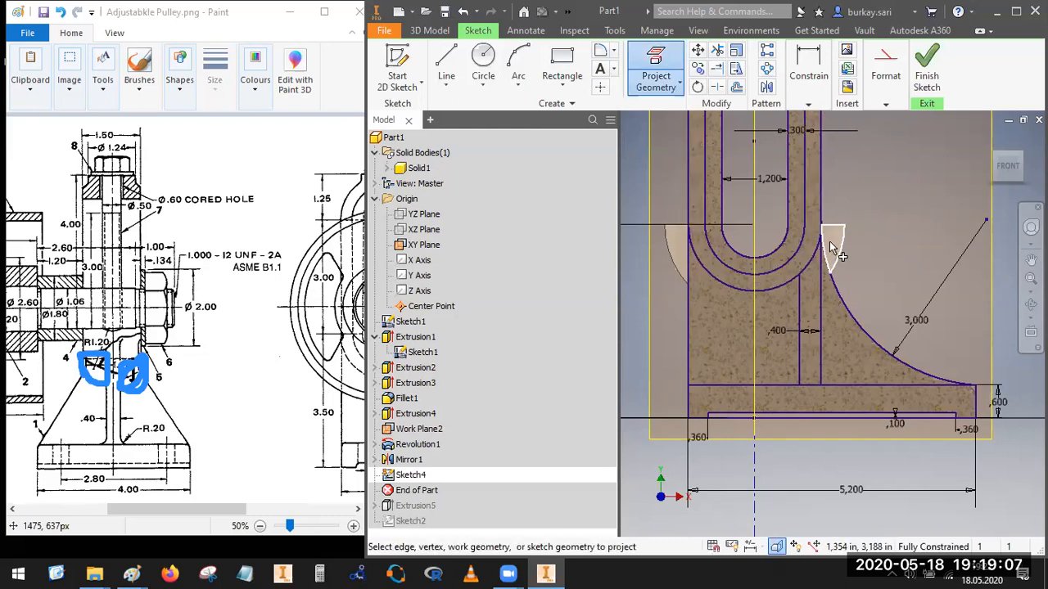
left_click(831, 248)
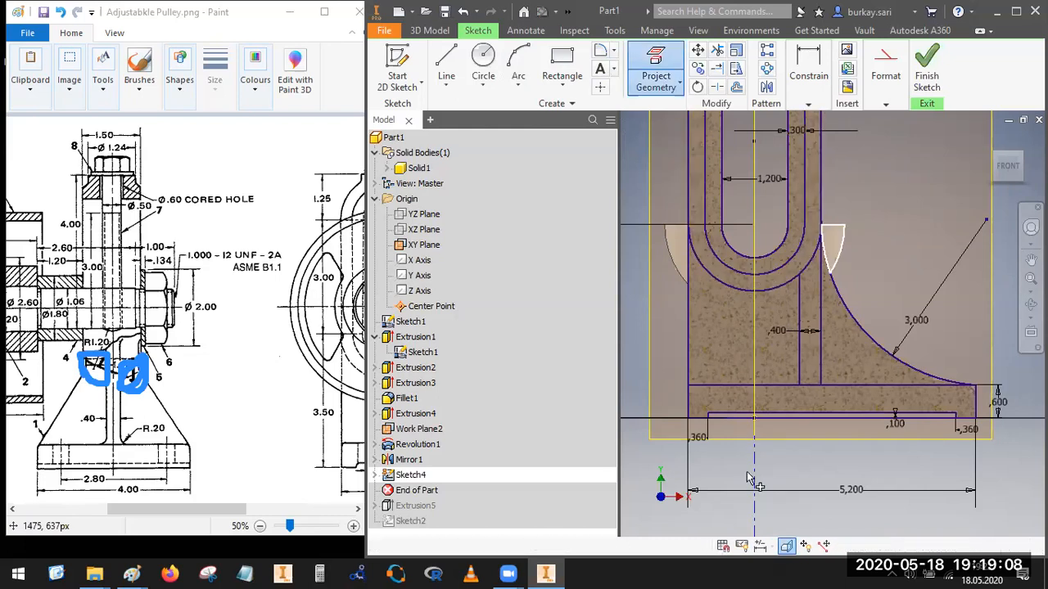
left_click(679, 252)
left_click(926, 74)
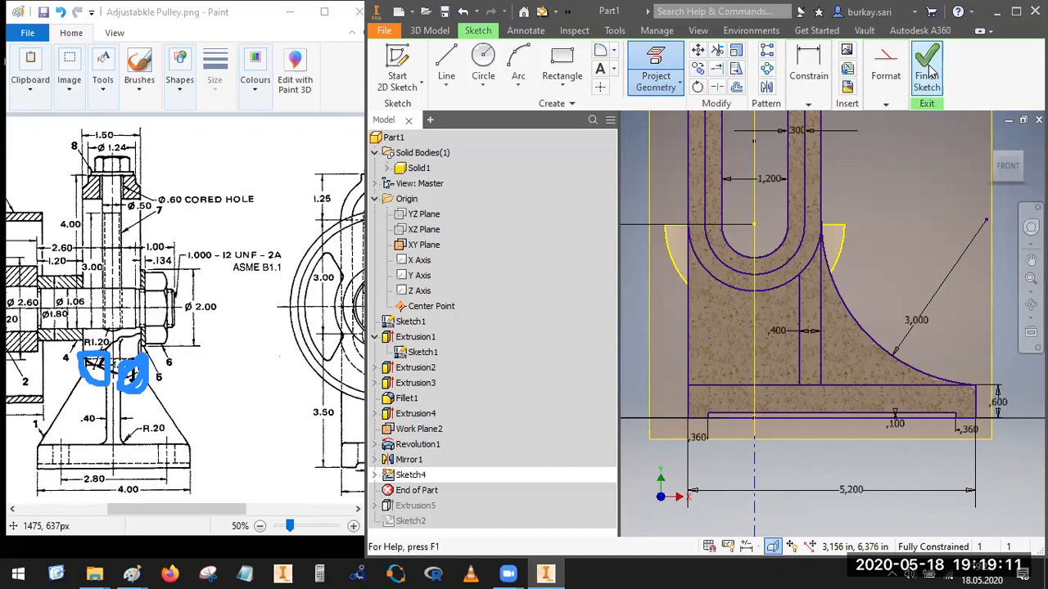
Step: Extrude both projected rib-end profiles as a cut with extent All in both directions to trim the ribs beside the boss
left_click(1016, 153)
left_click(1021, 169)
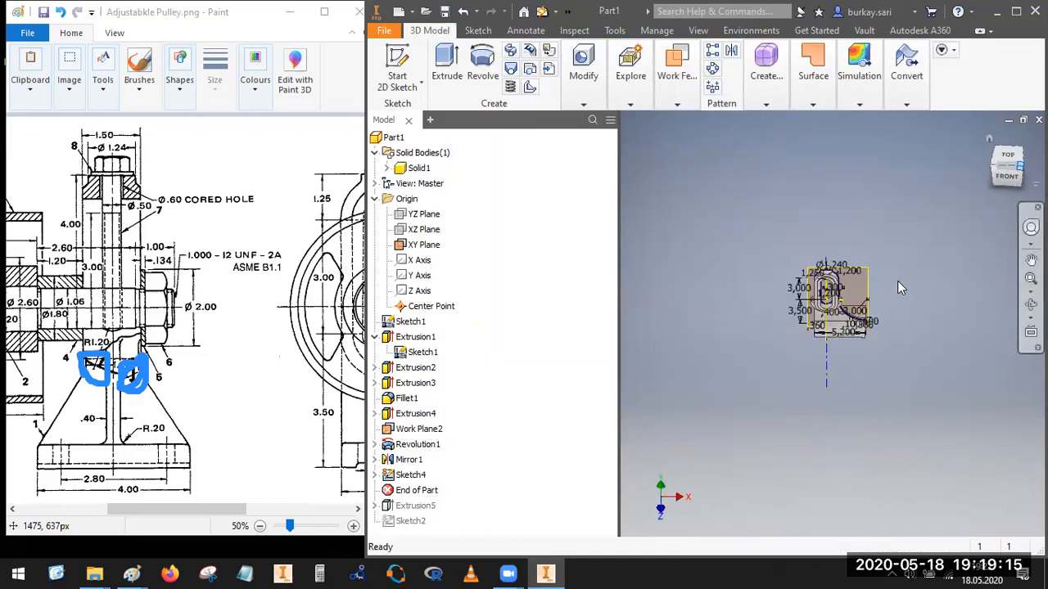
left_click(446, 64)
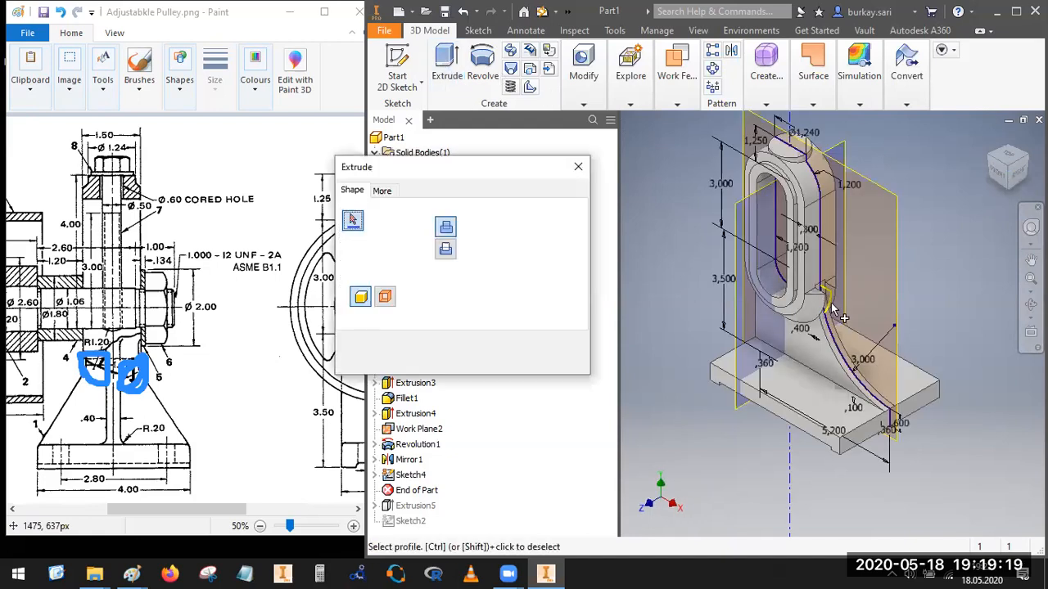
scroll(833, 310, "up", 5)
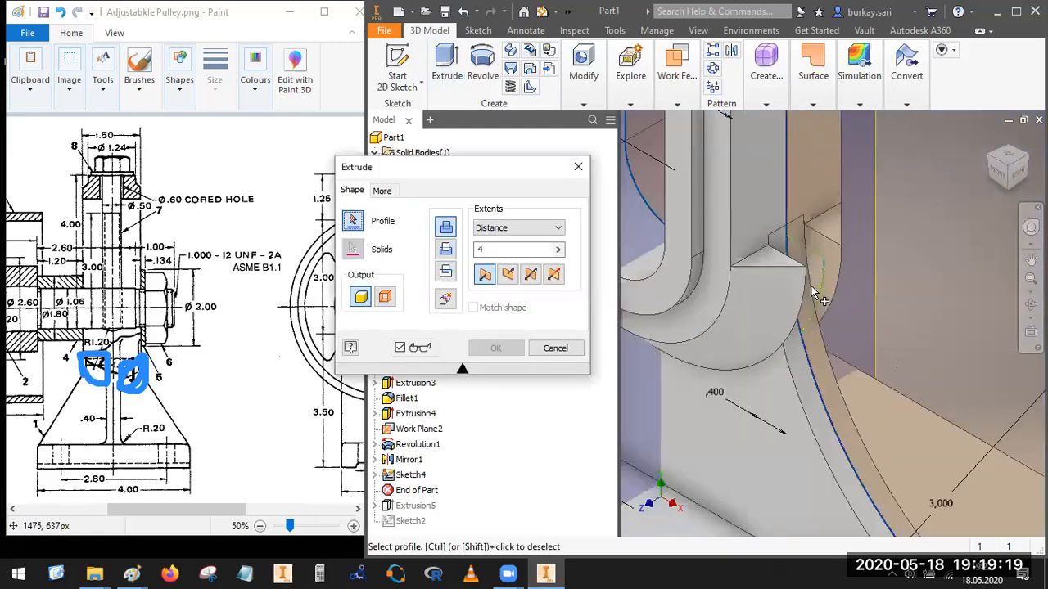
left_click(989, 157)
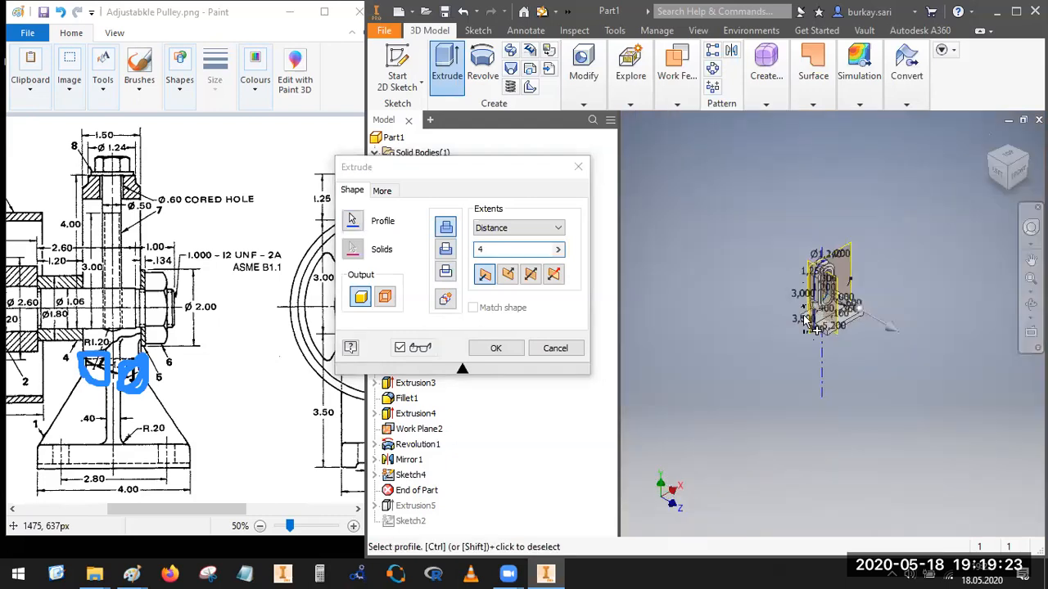
scroll(806, 302, "up", 5)
left_click(799, 287)
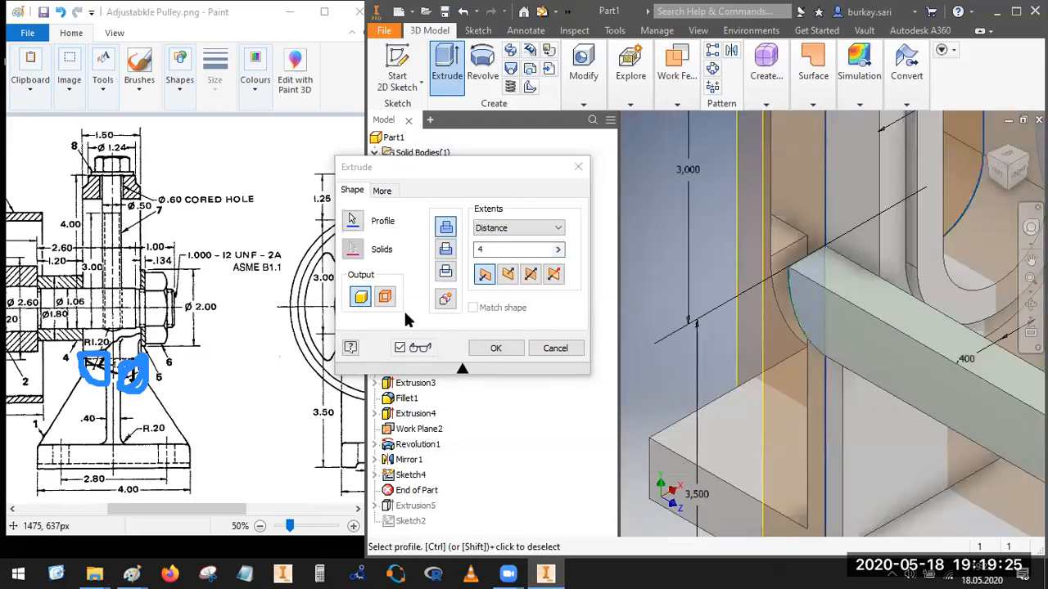
left_click(446, 253)
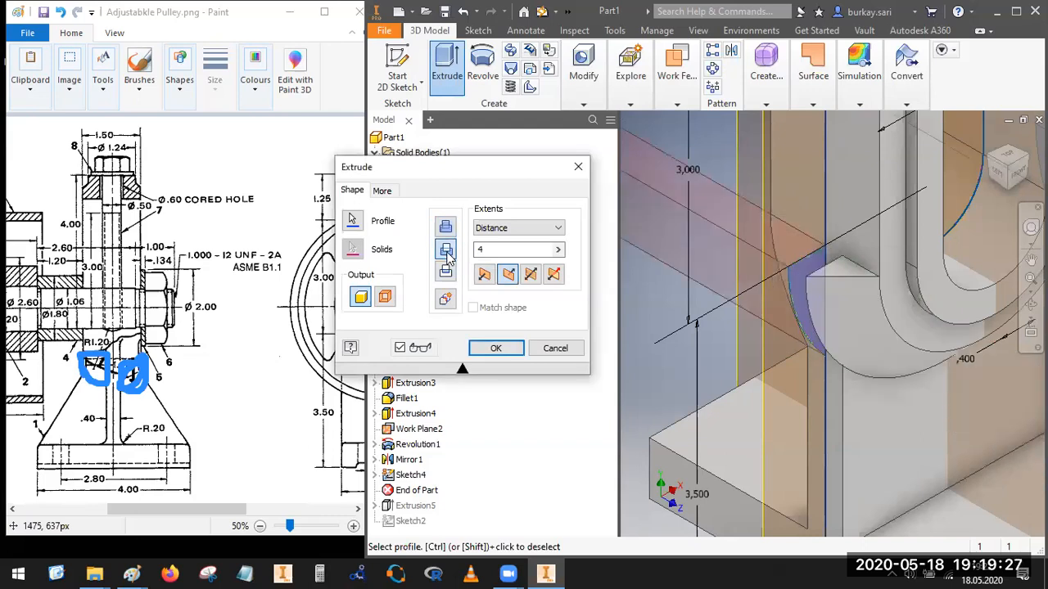
left_click(510, 230)
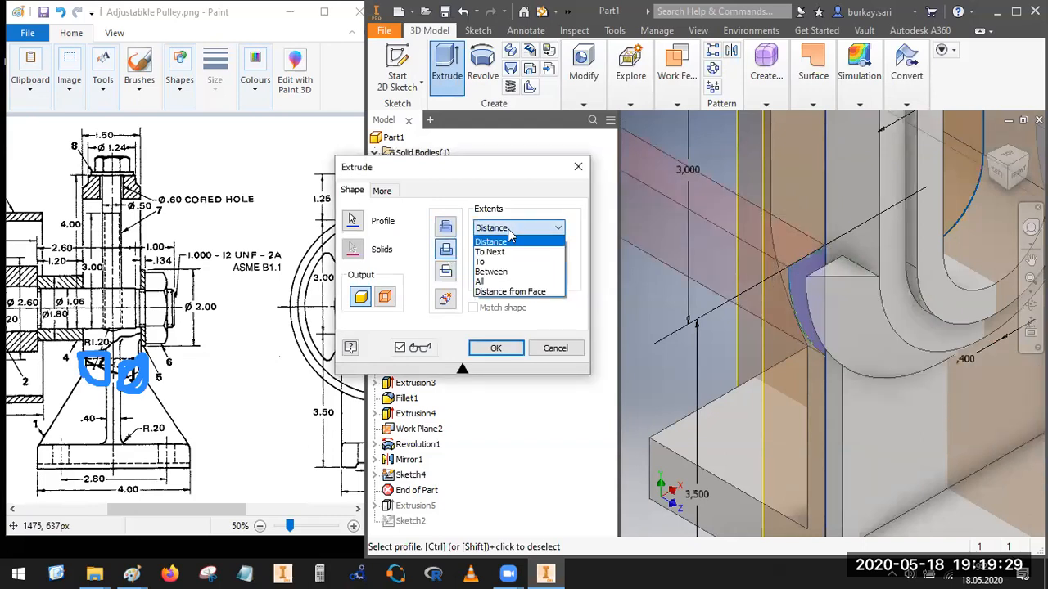
left_click(490, 282)
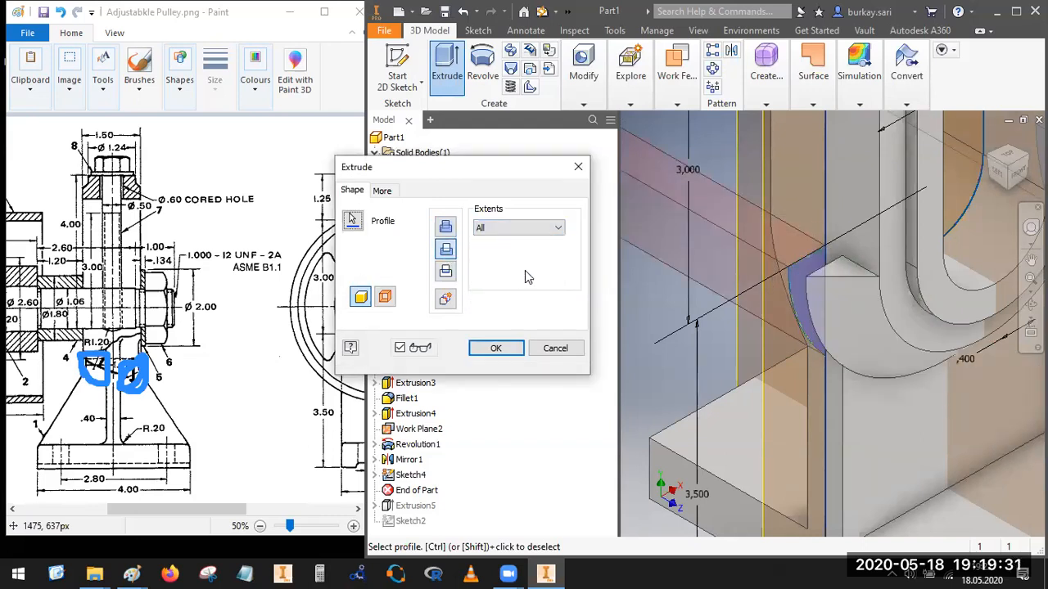
left_click(530, 275)
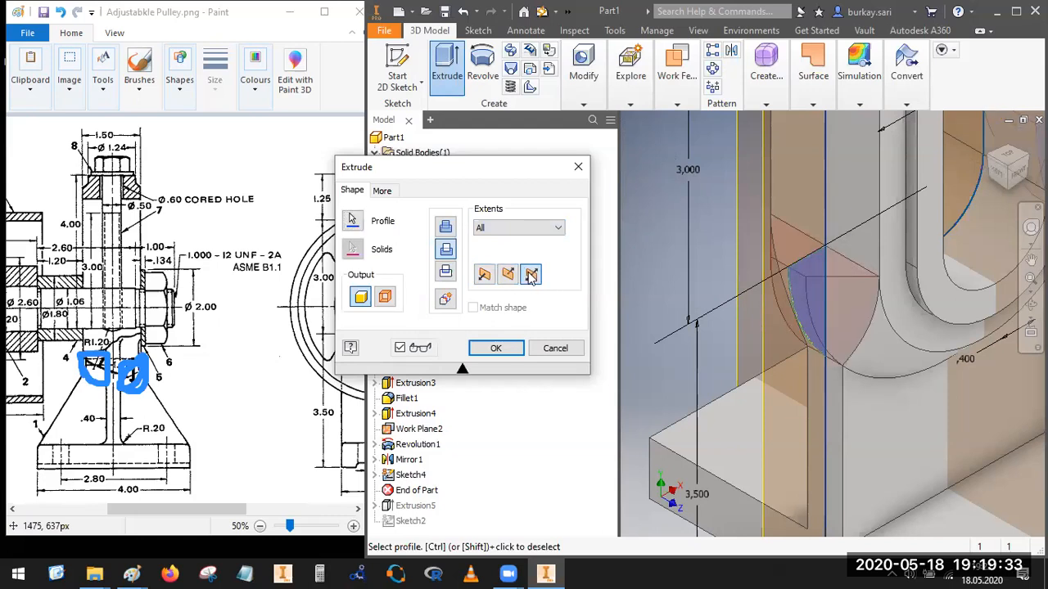
left_click(496, 348)
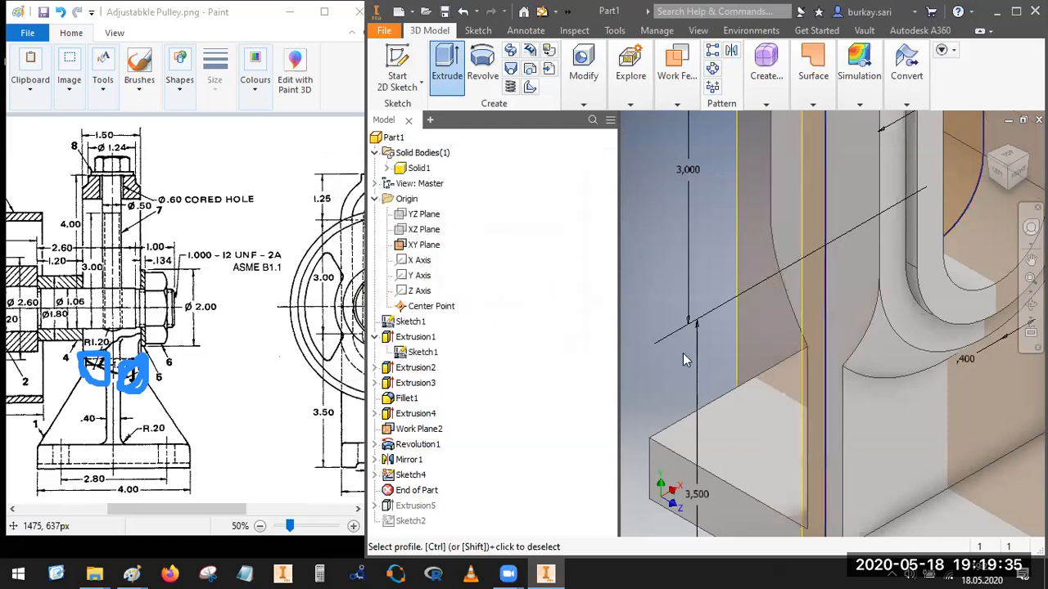
Step: Check the trimmed ribs and hide Sketch1, the XY Plane and Work Plane2
scroll(966, 222, "down", 5)
middle_click_drag(1018, 174, 990, 193)
left_click(1012, 170)
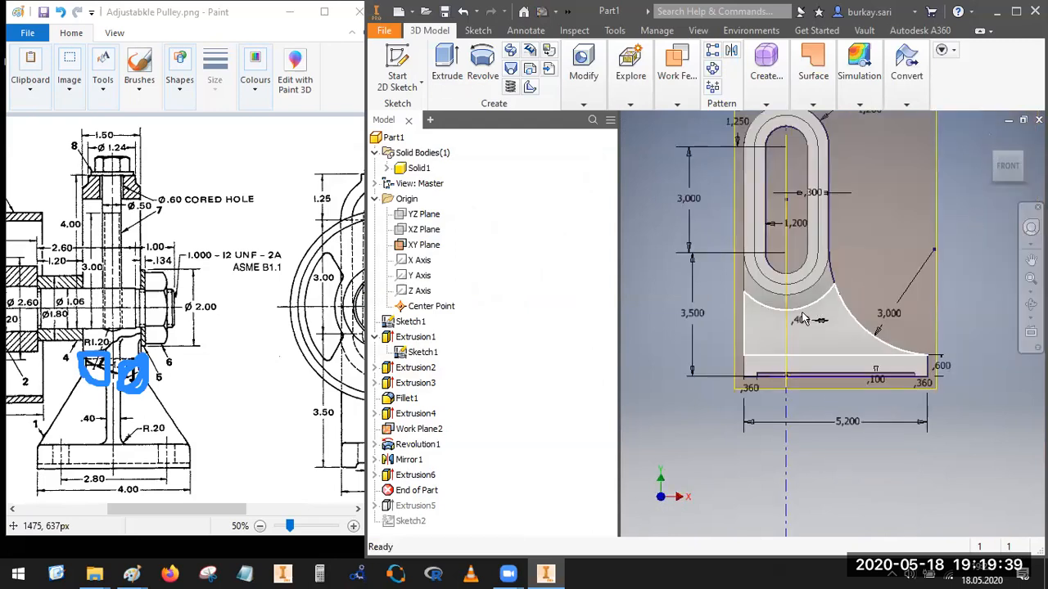
left_click(986, 190)
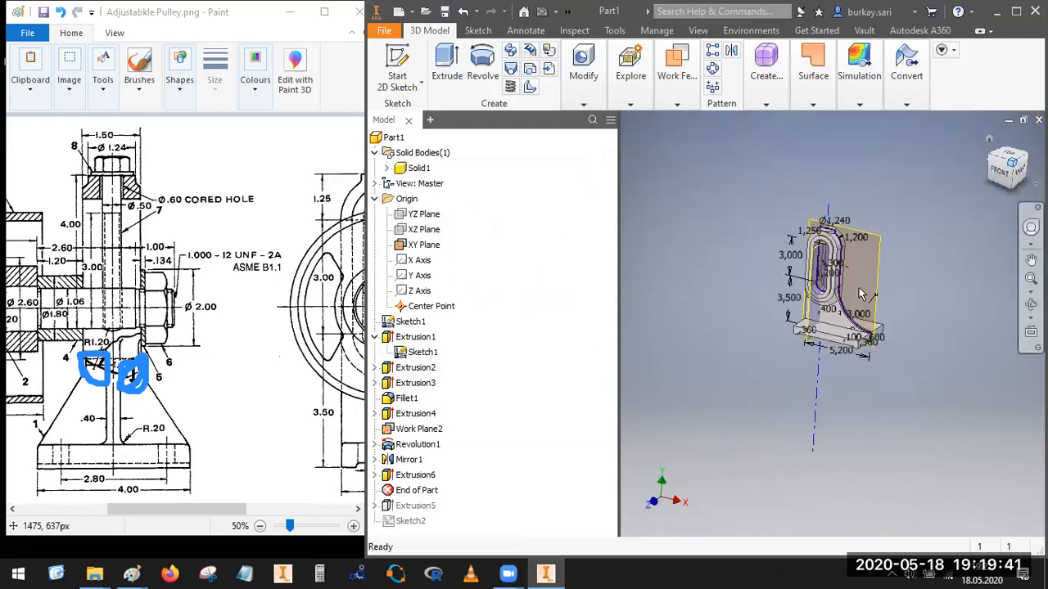
scroll(740, 290, "up", 6)
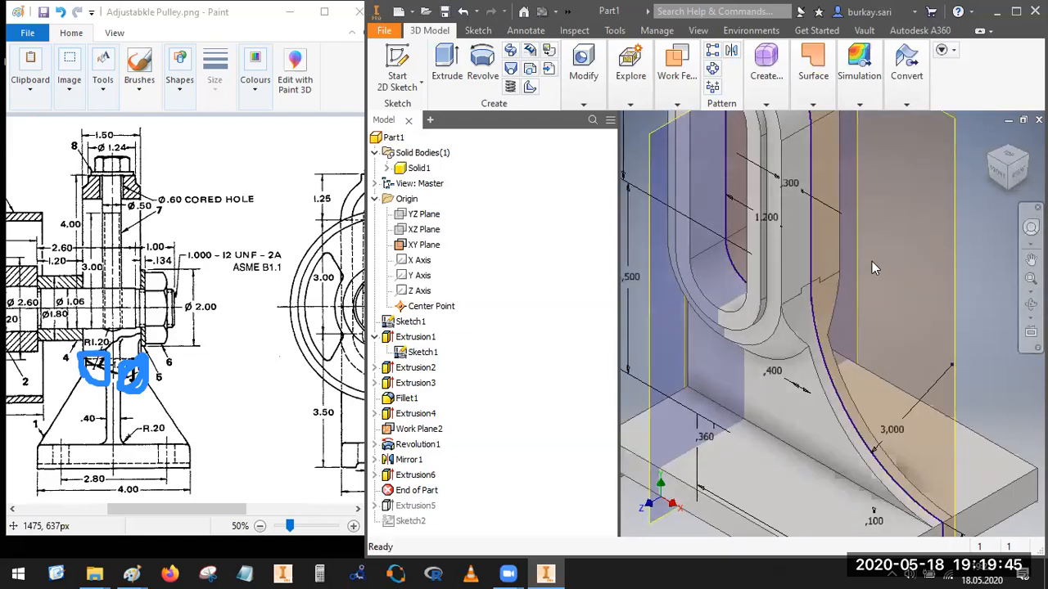
scroll(868, 262, "down", 4)
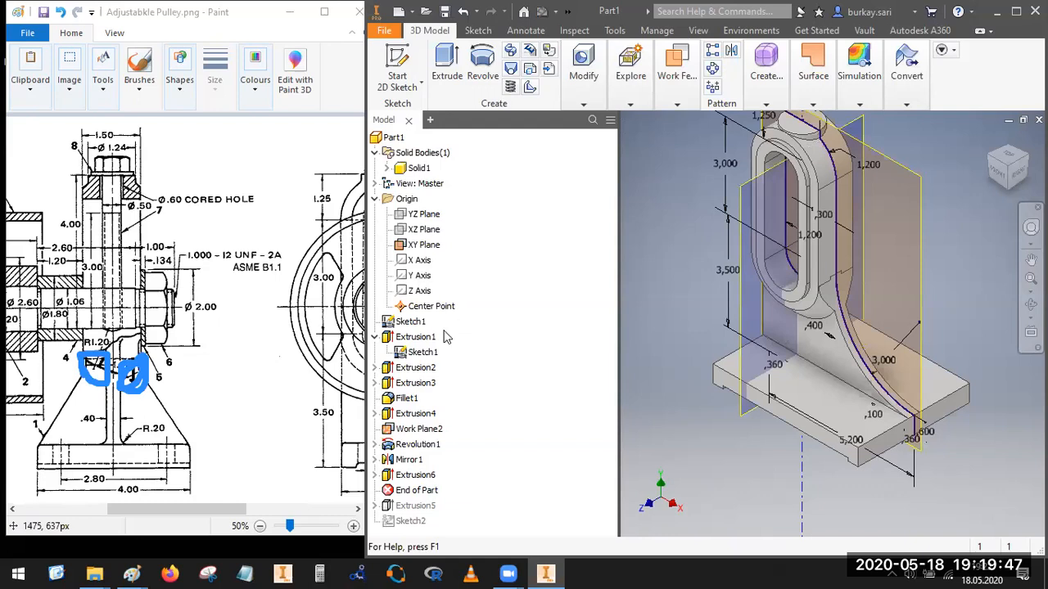
right_click(409, 322)
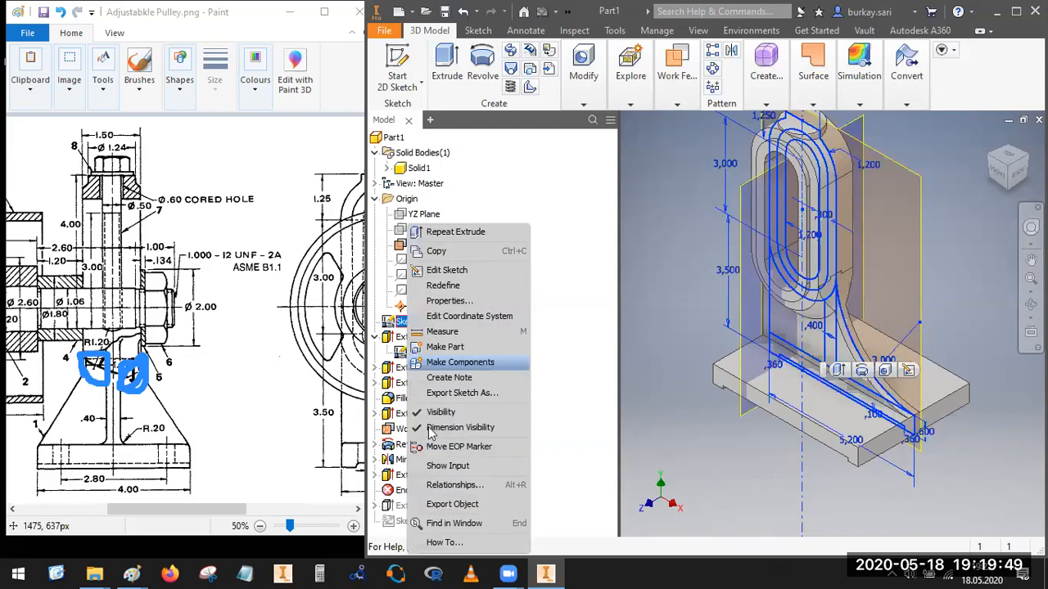
left_click(432, 414)
right_click(405, 243)
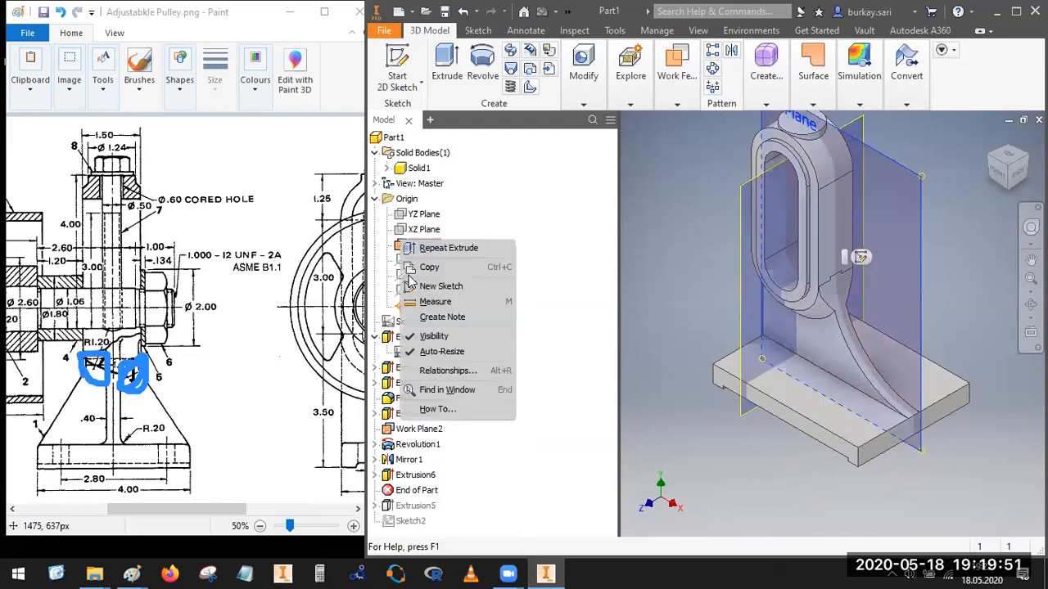
left_click(432, 336)
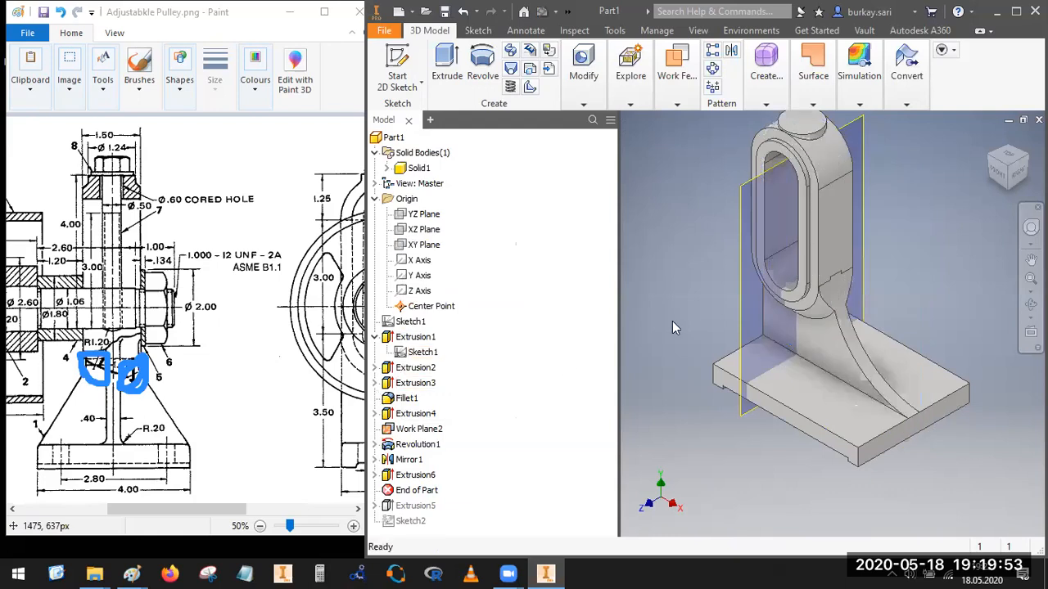
right_click(418, 429)
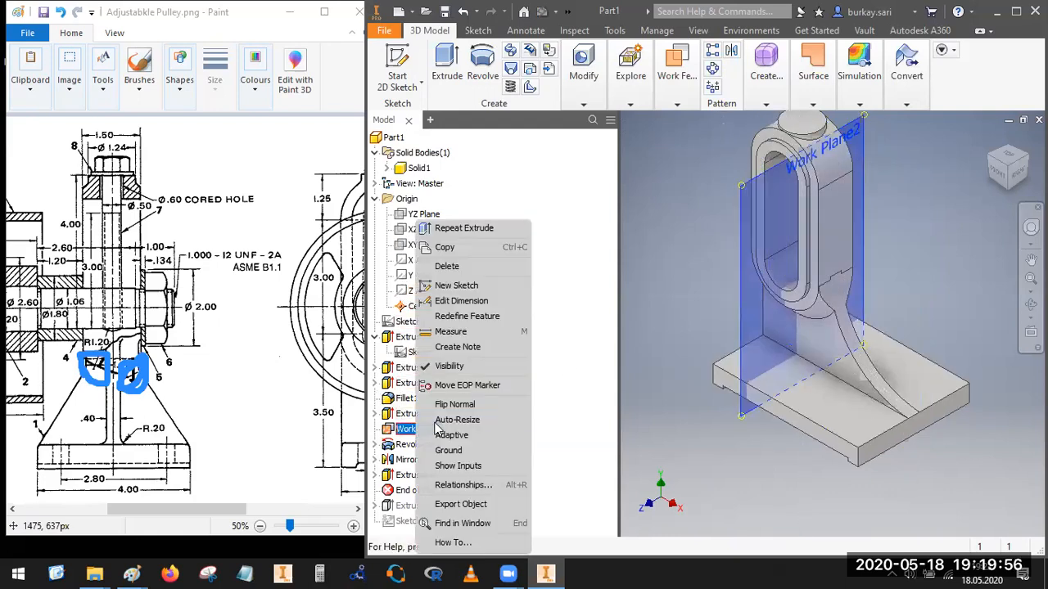
left_click(447, 369)
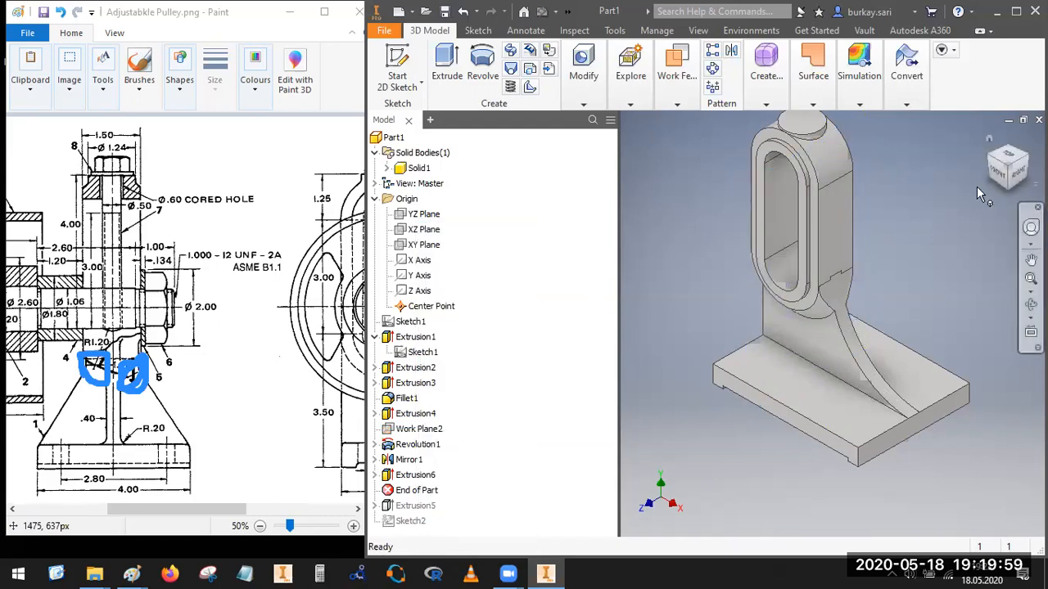
Step: Compare the bracket's front view with the reference drawing in Paint, and return to Inventor
left_click(997, 173)
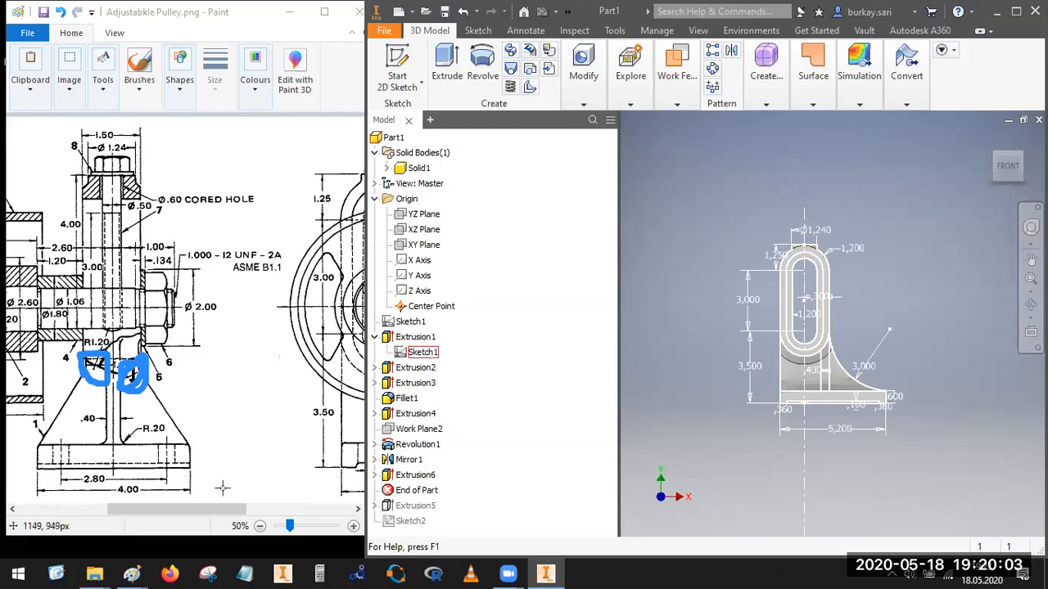
mouse_move(206, 510)
left_mouse_down()
mouse_move(170, 510)
mouse_move(190, 510)
left_mouse_up()
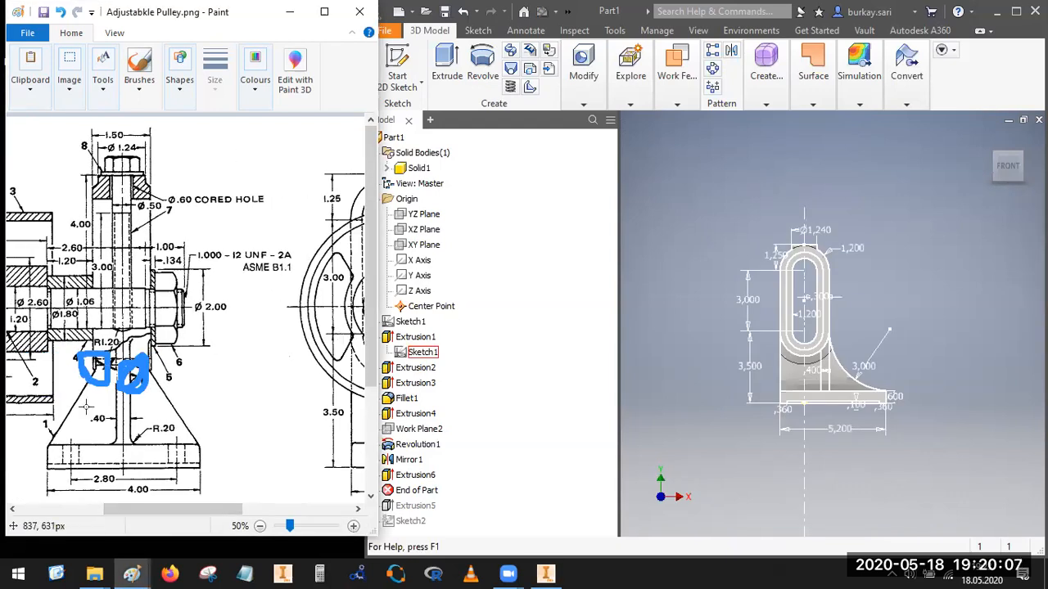
left_click(691, 291)
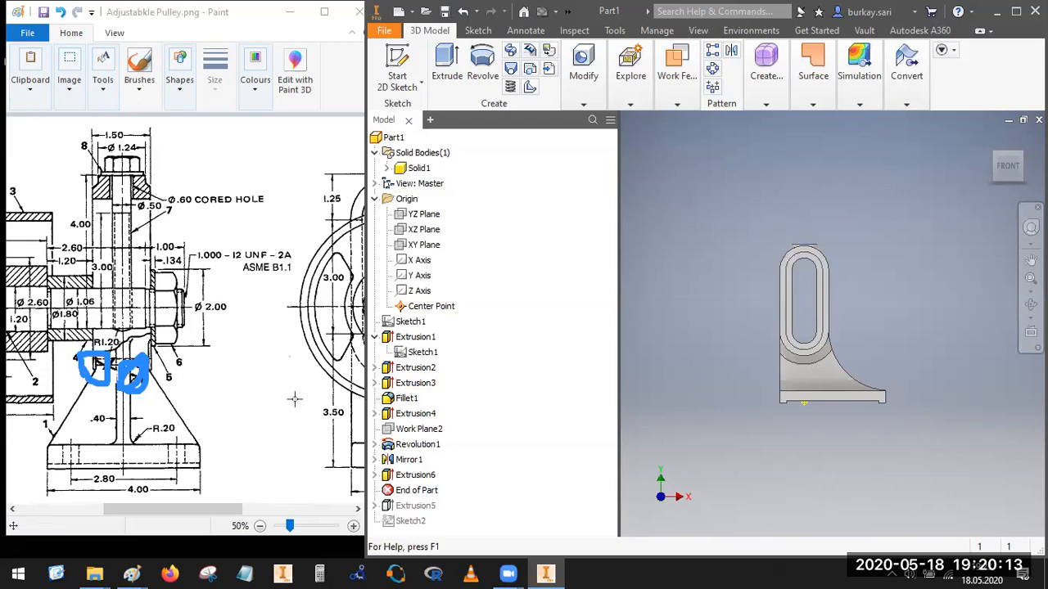
Step: Clear the marks drawn over the reference drawing and make Sketch1 visible
left_click(456, 290)
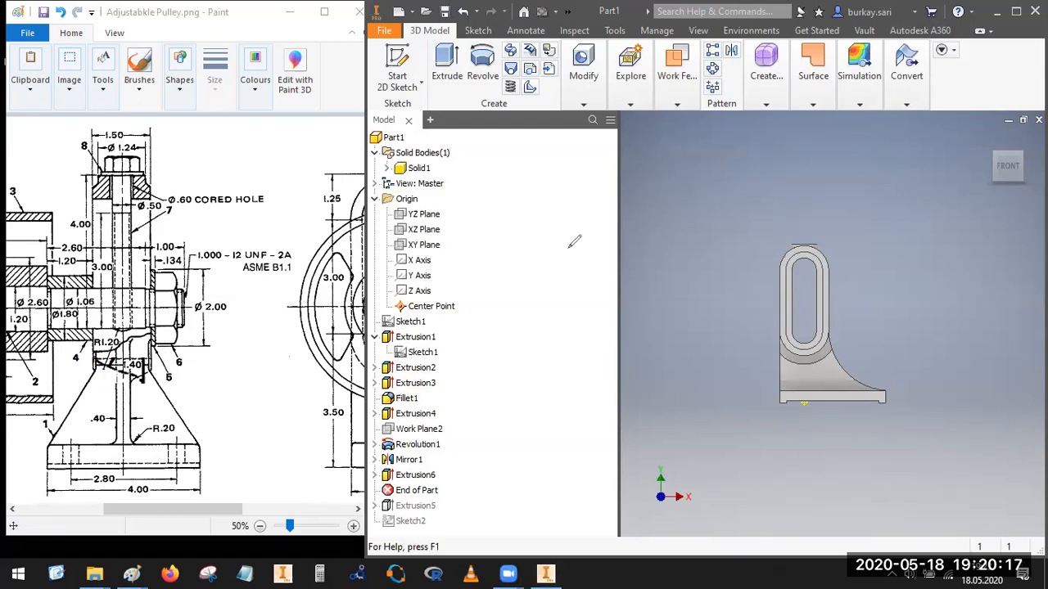
right_click(405, 323)
left_click(434, 414)
scroll(811, 365, "up", 3)
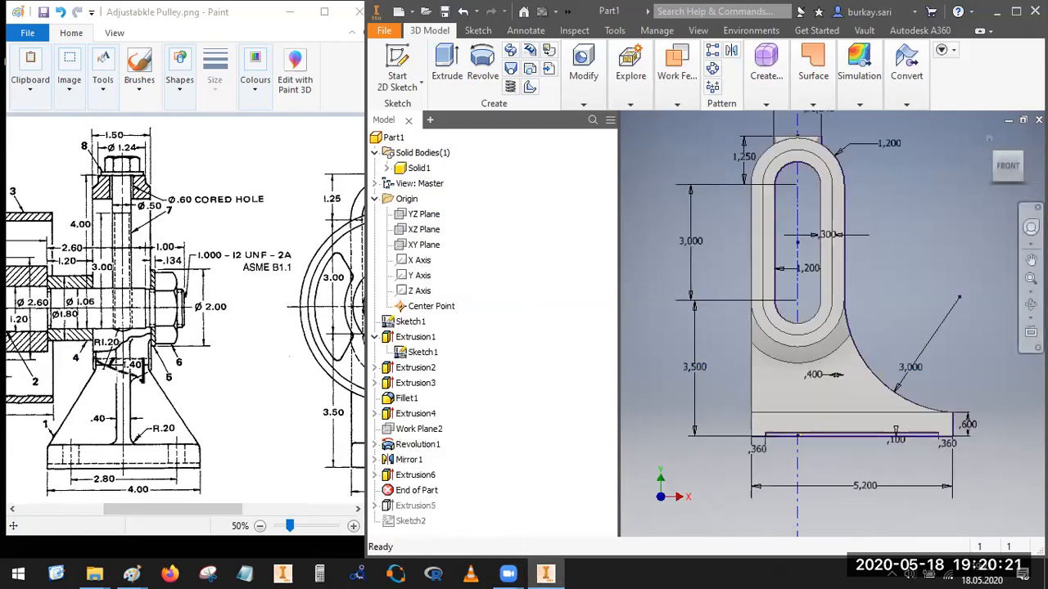
Step: Cut the bracket's display with a half section view on the XY Plane at 0 in offset
left_click(1024, 160)
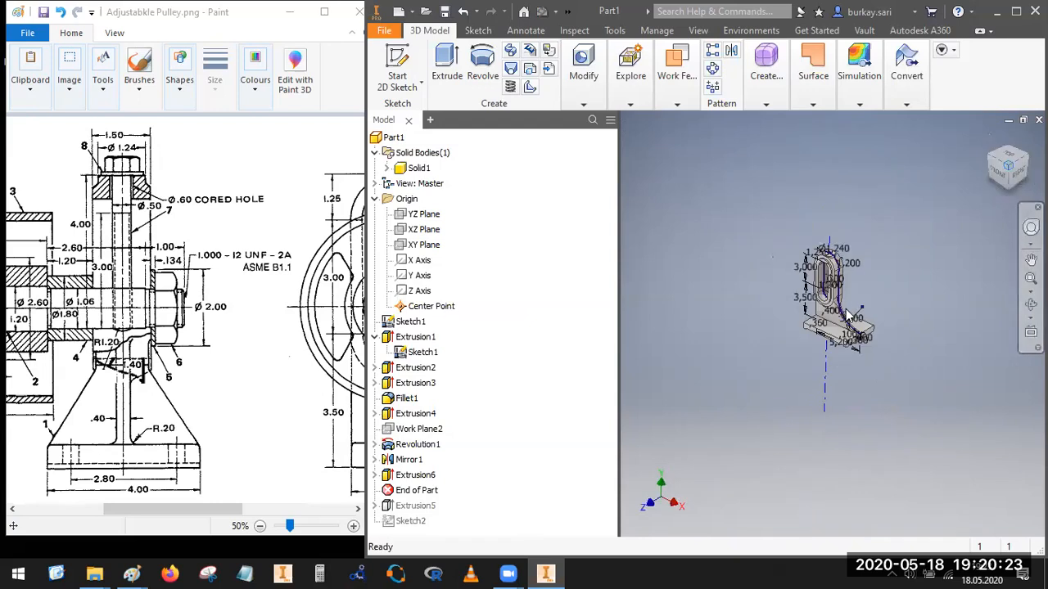
scroll(747, 338, "up", 3)
left_click(677, 65)
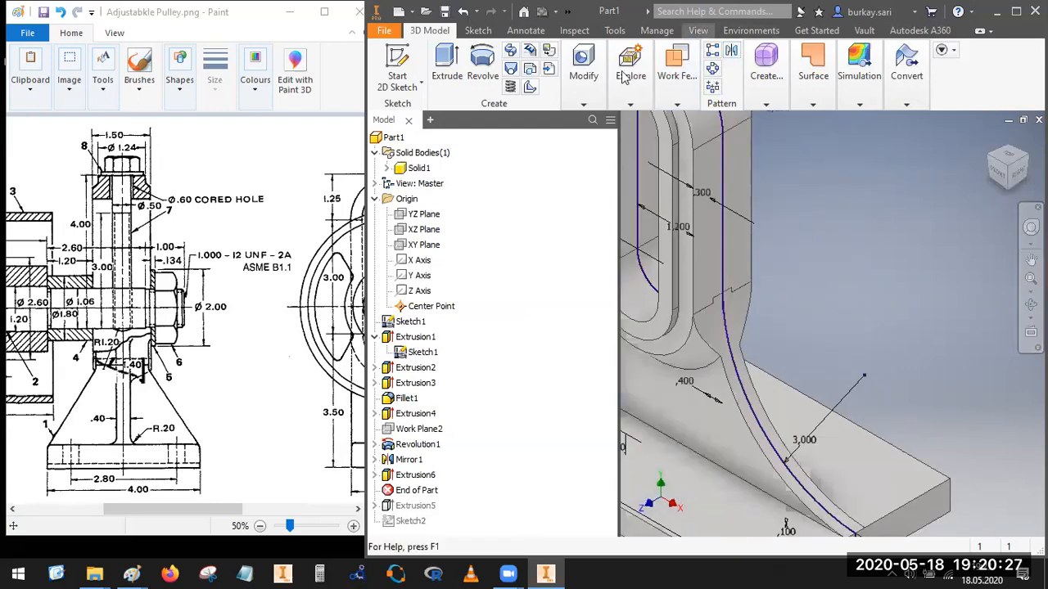
left_click(663, 68)
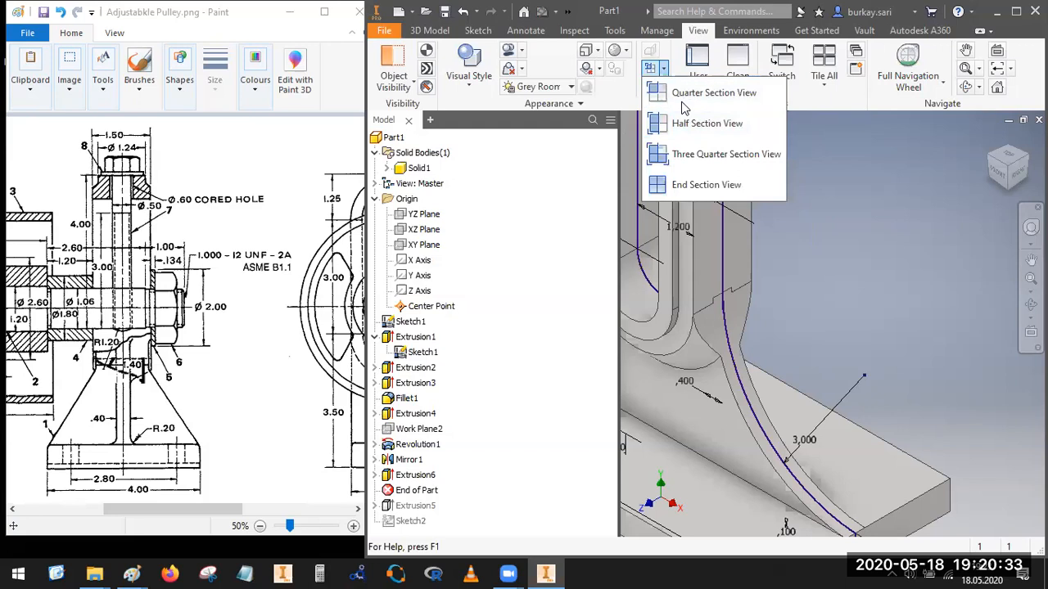
left_click(704, 124)
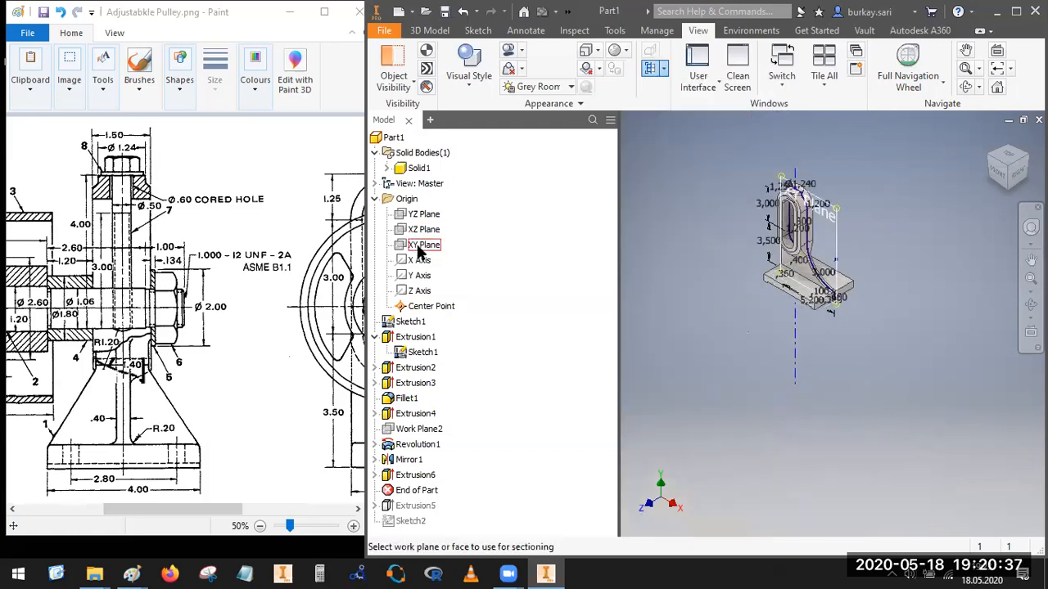
left_click(421, 245)
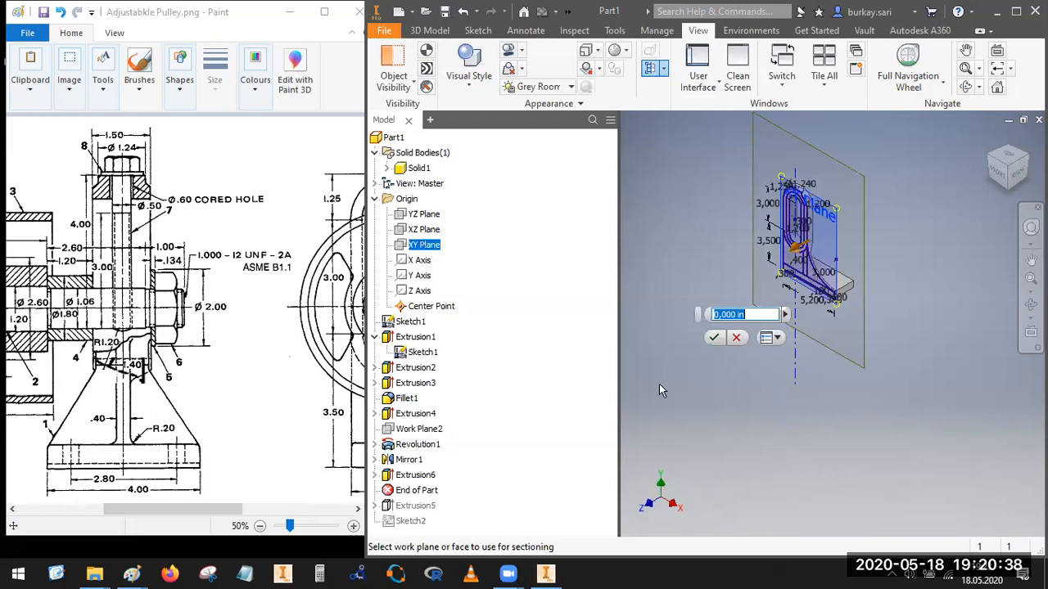
left_click(714, 338)
scroll(821, 264, "down", 5)
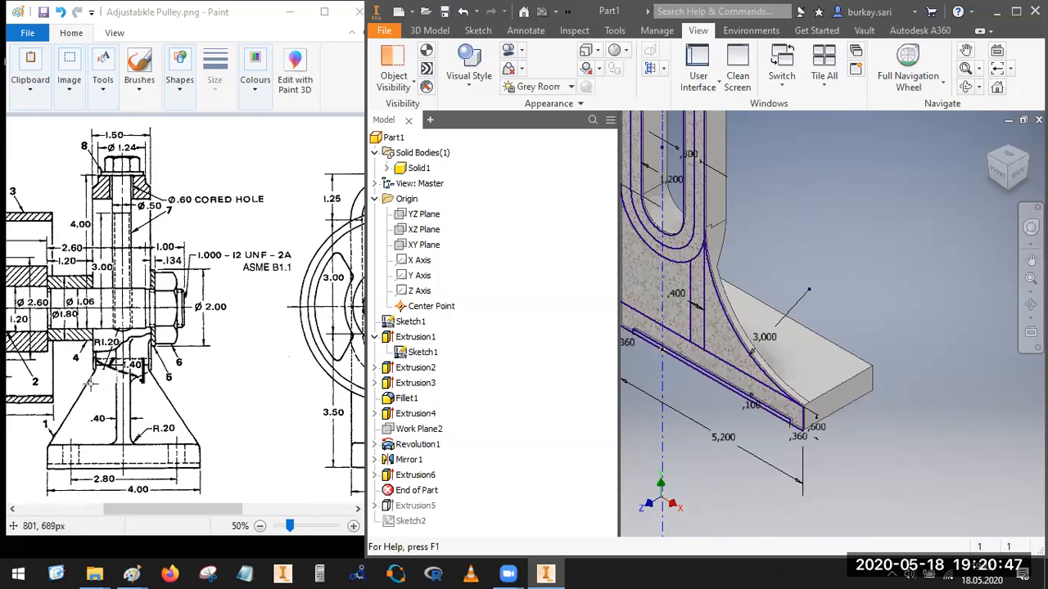
Step: Undo the stray mark on the reference drawing in Paint, and return to Inventor
left_click(135, 384)
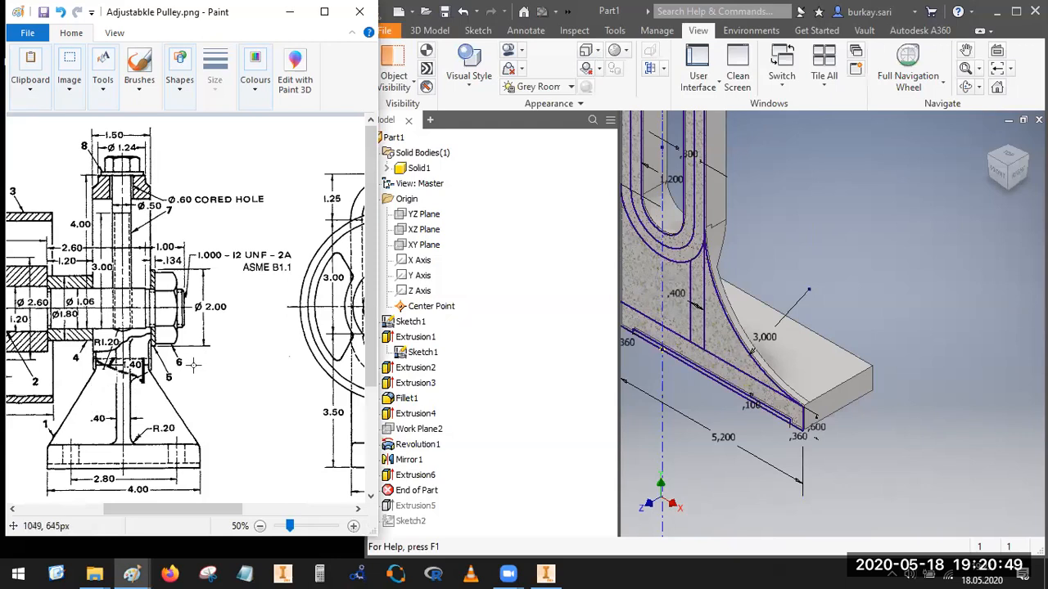
key("ctrl+z")
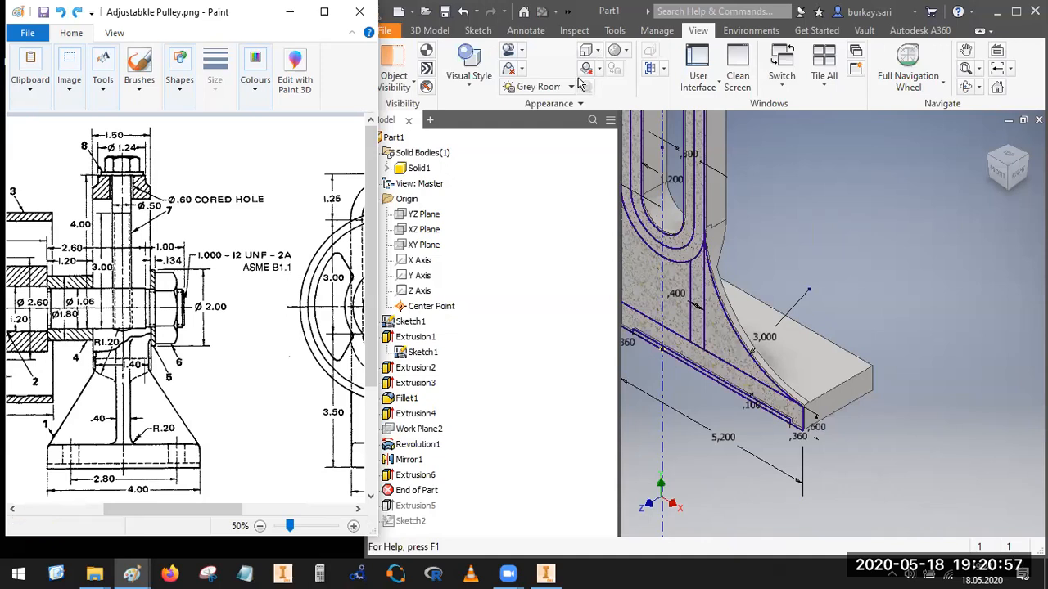
left_click(464, 77)
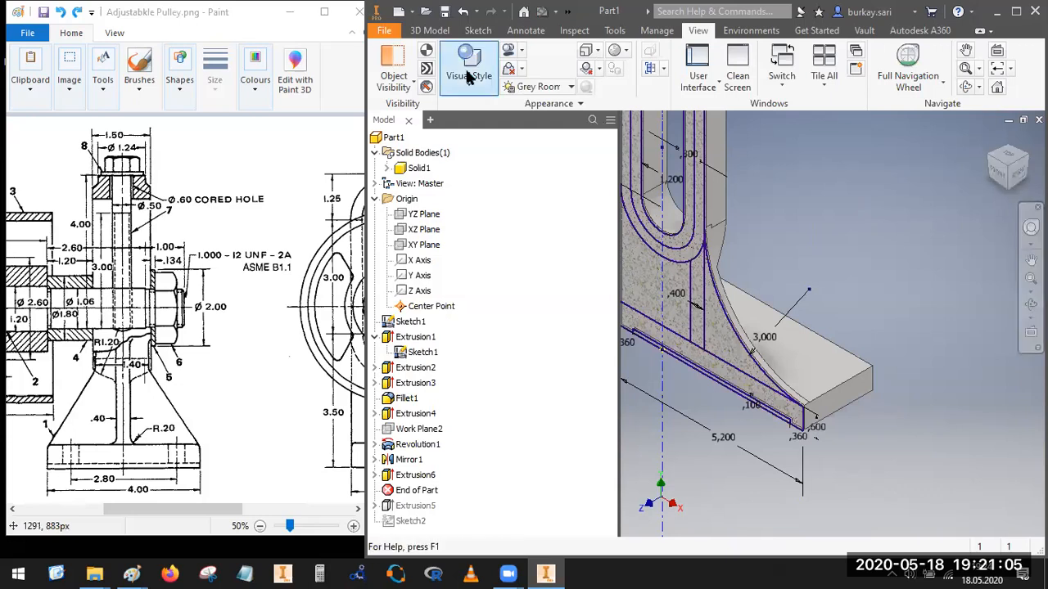
Step: Set up an extrusion of the .400-wide rib profile beneath the slot boss, with a symmetric distance of 4 in
left_click(431, 31)
left_click(447, 64)
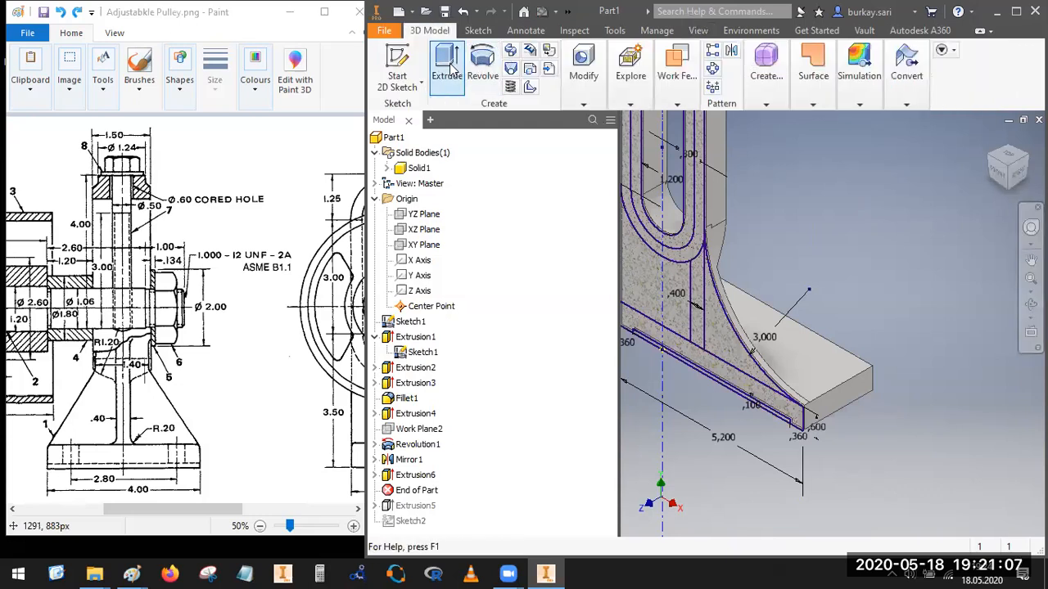
left_click(697, 284)
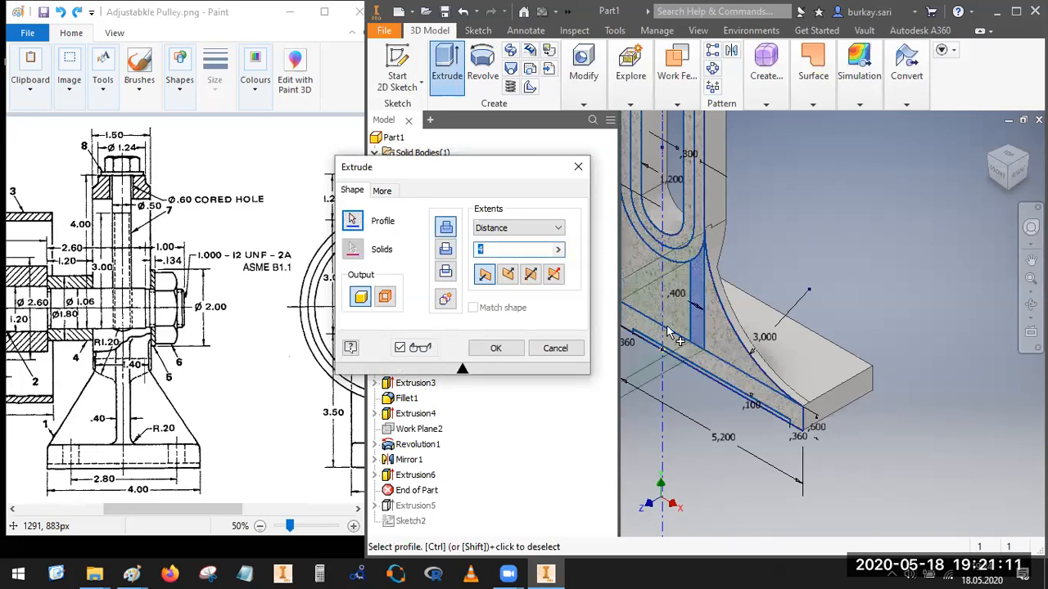
scroll(838, 254, "up", 5)
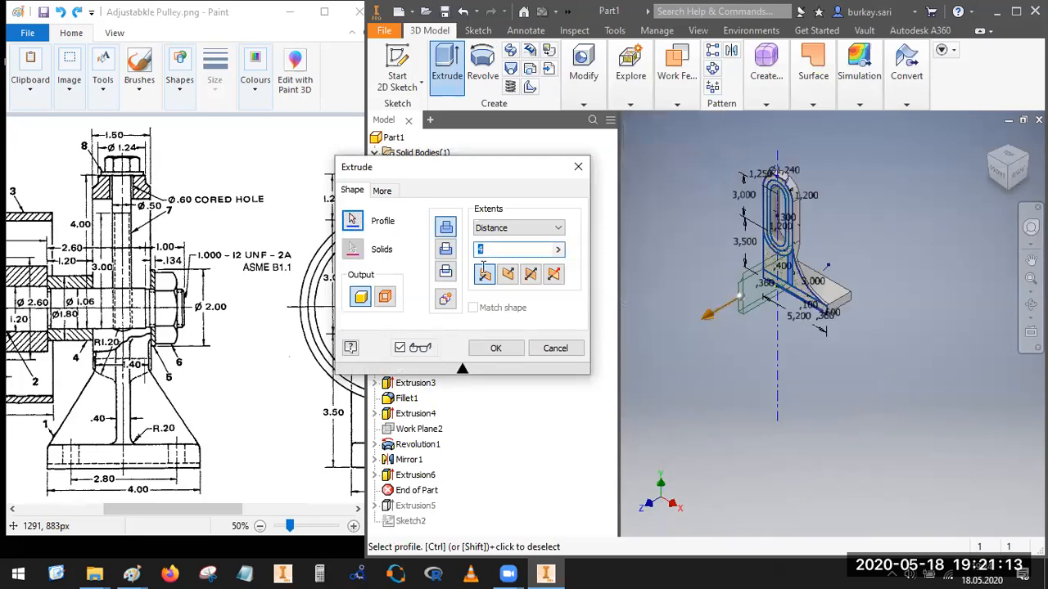
left_click(499, 228)
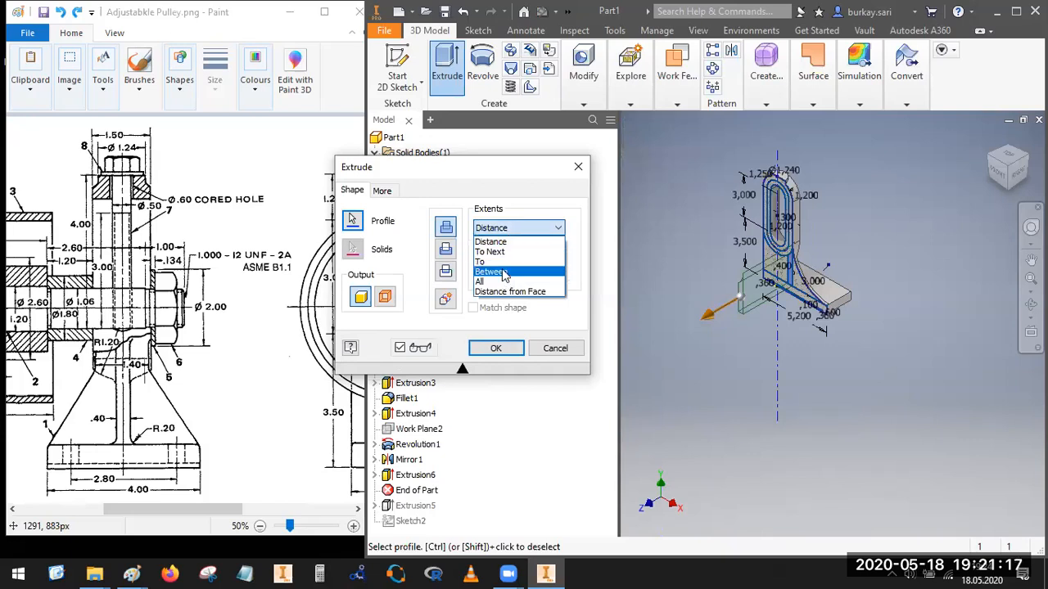
left_click(500, 242)
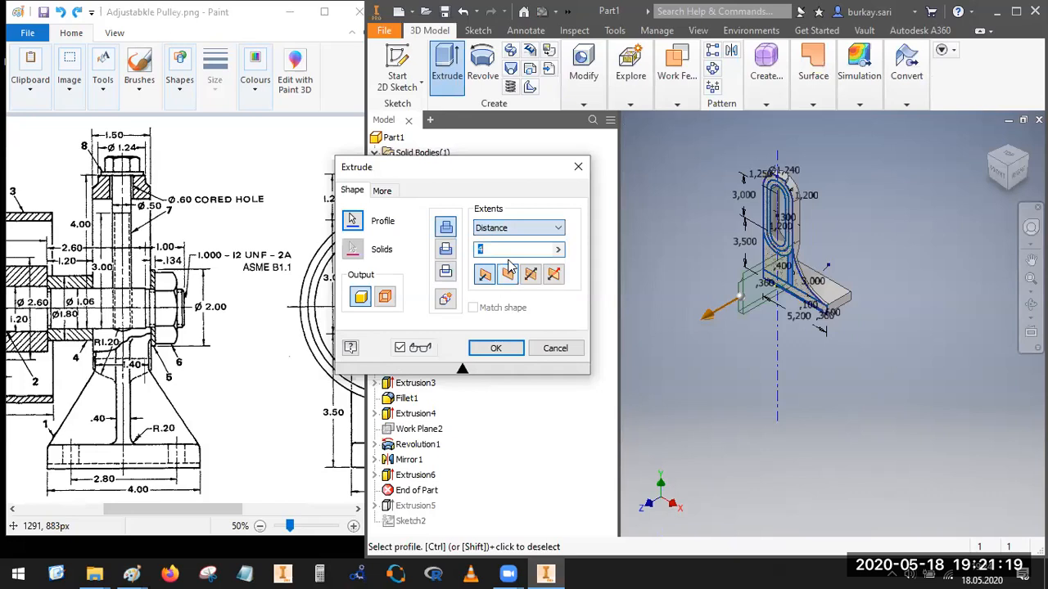
left_click(530, 276)
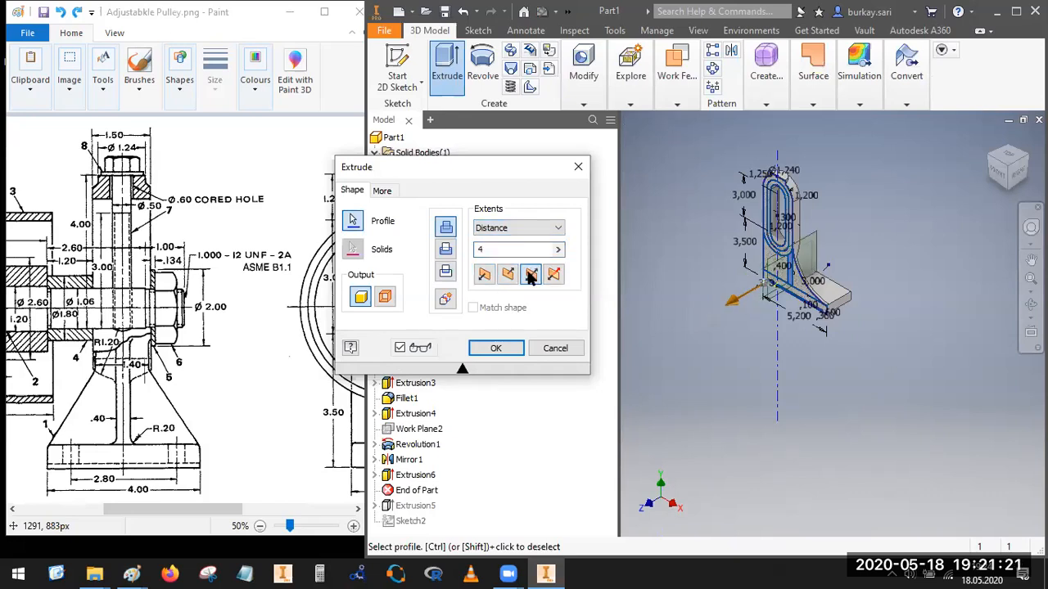
Step: Check the rib preview against the boss from the back and in isometric view, and complete the joined extrusion
middle_click_drag(935, 262, 819, 327, "shift")
scroll(843, 324, "down", 6)
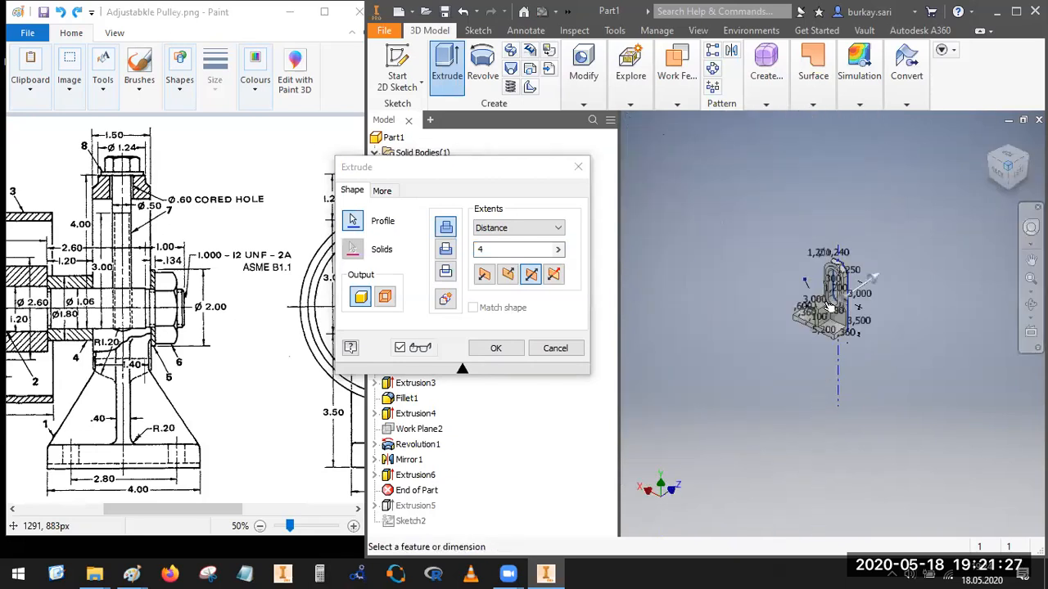
scroll(830, 331, "down", 6)
scroll(854, 336, "down", 3)
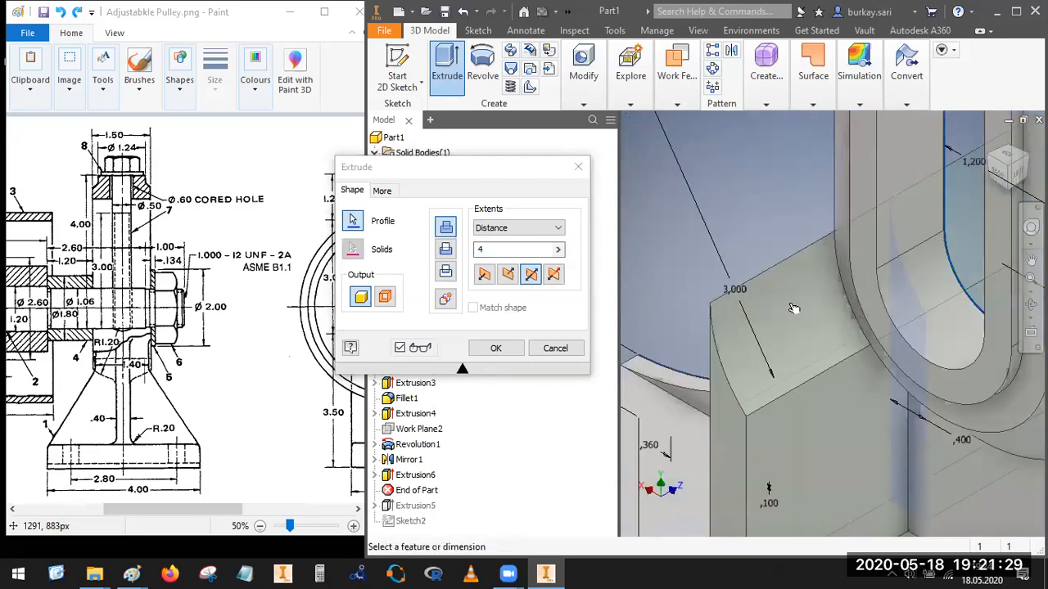
scroll(826, 304, "up", 2)
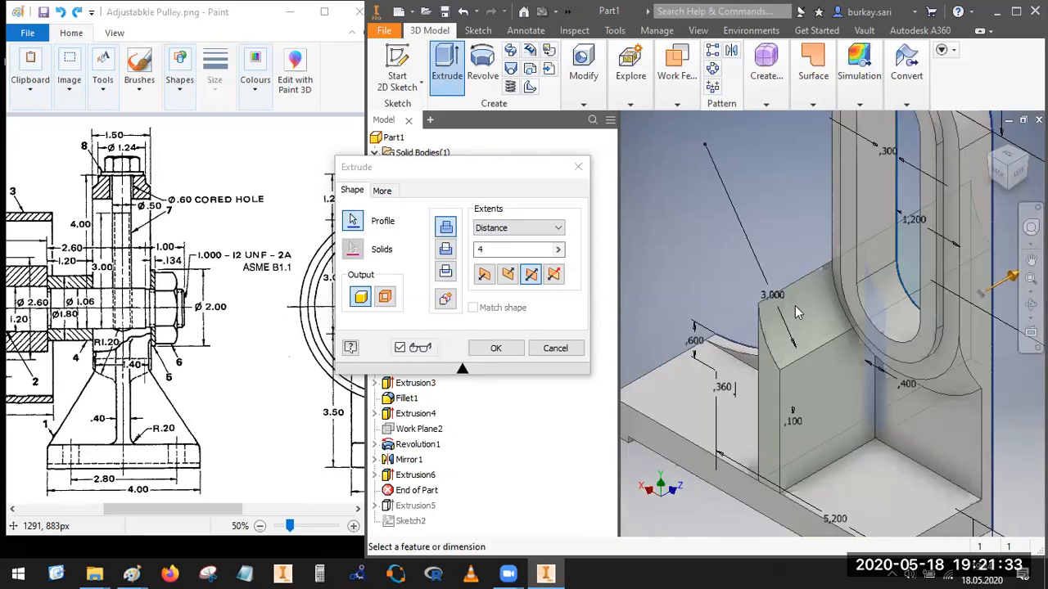
left_click(1001, 157)
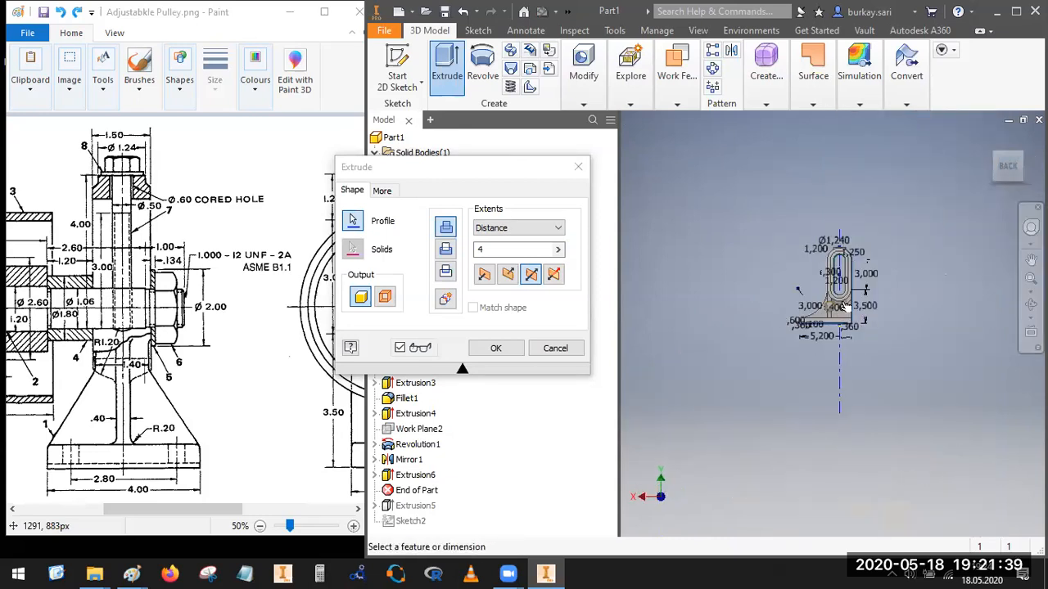
scroll(865, 323, "down", 4)
scroll(792, 216, "down", 4)
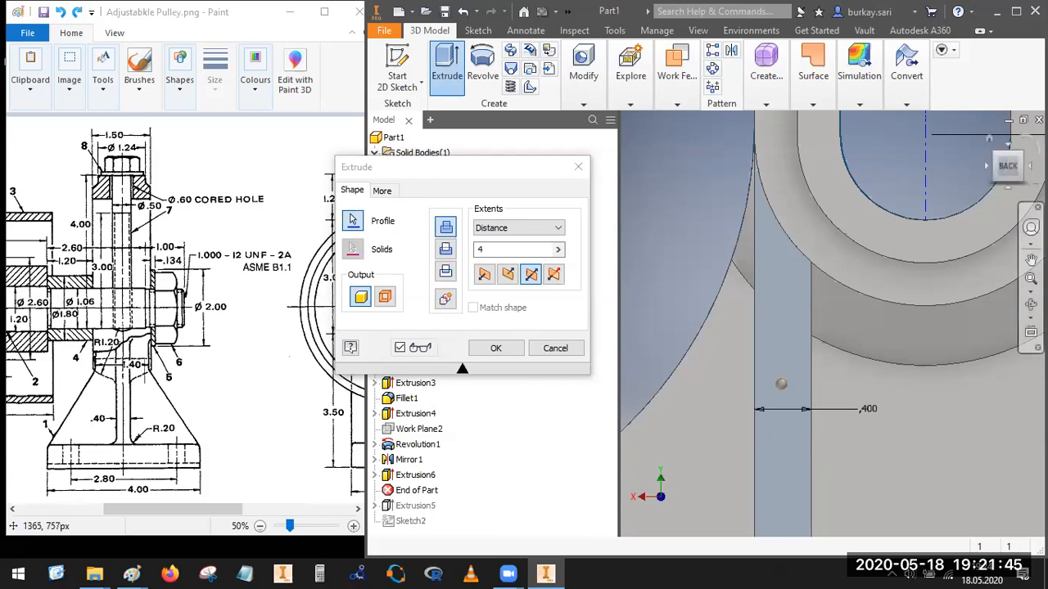
key("F6")
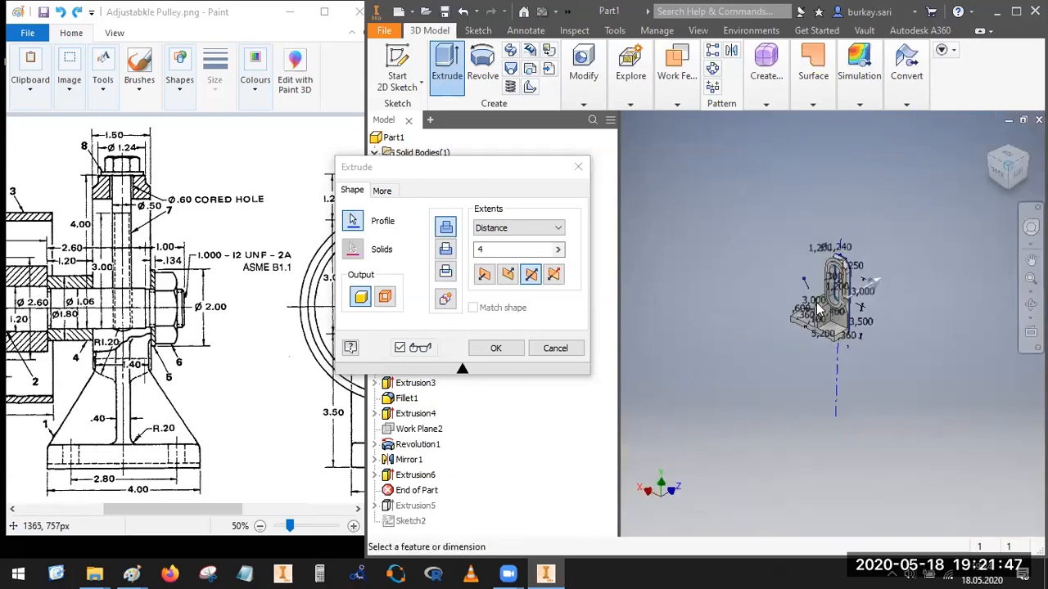
scroll(844, 278, "down", 5)
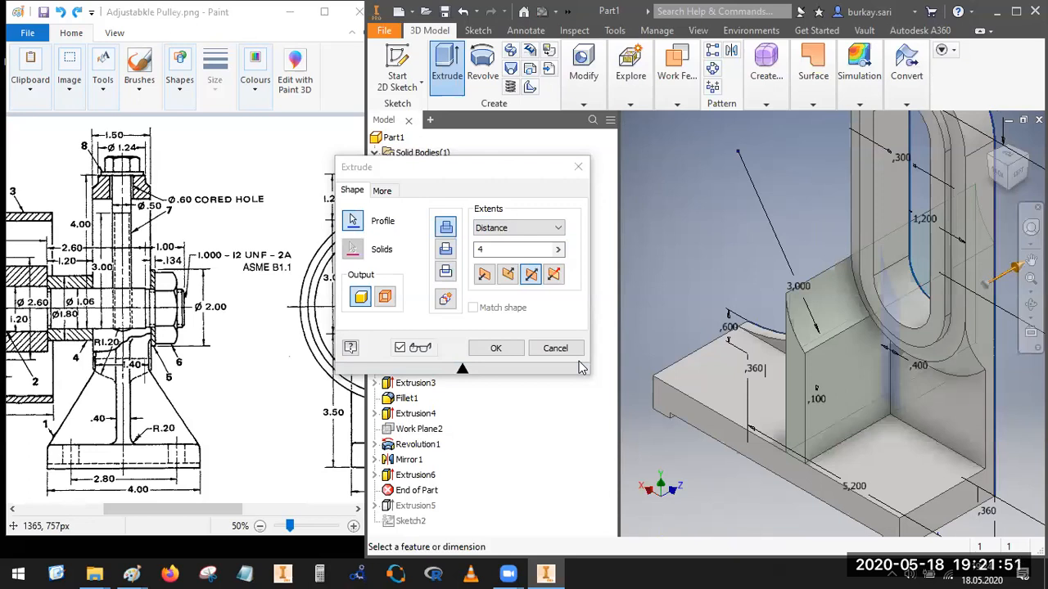
left_click(497, 351)
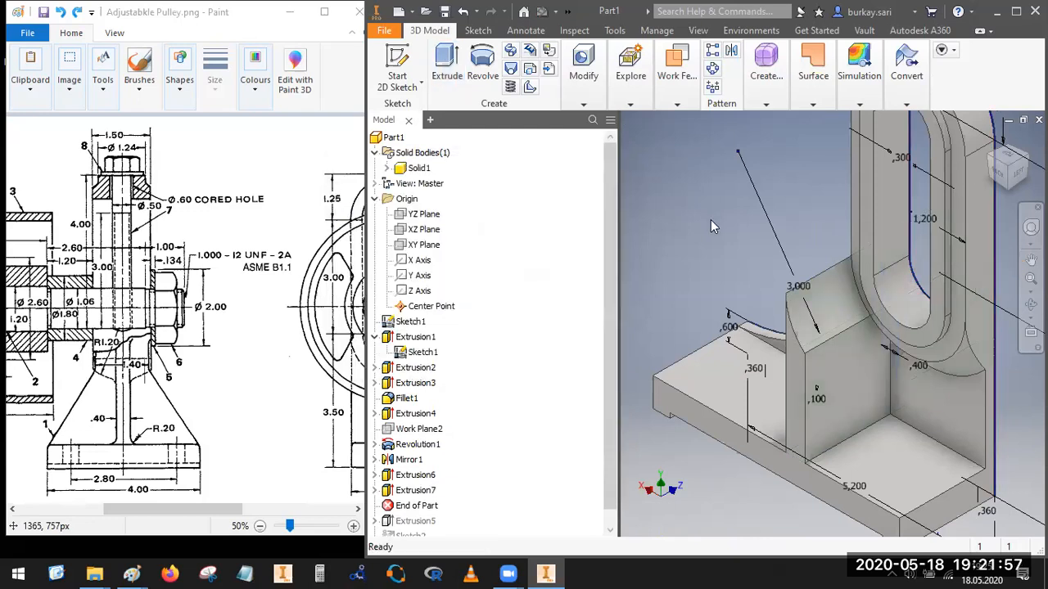
Step: View the bracket from the right side and restart the Half Section View command
left_click(992, 159)
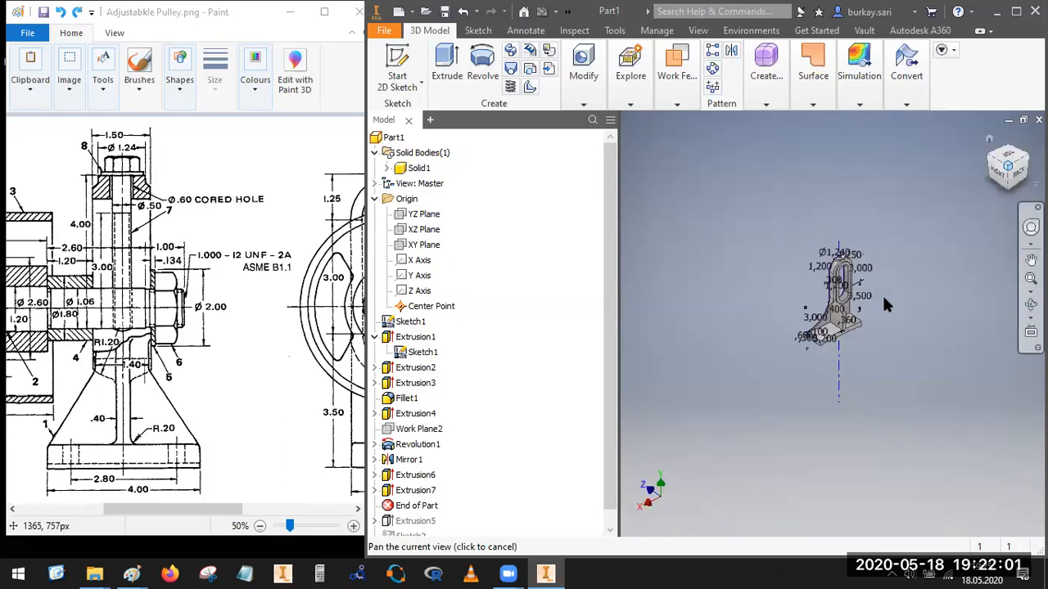
left_click(1000, 174)
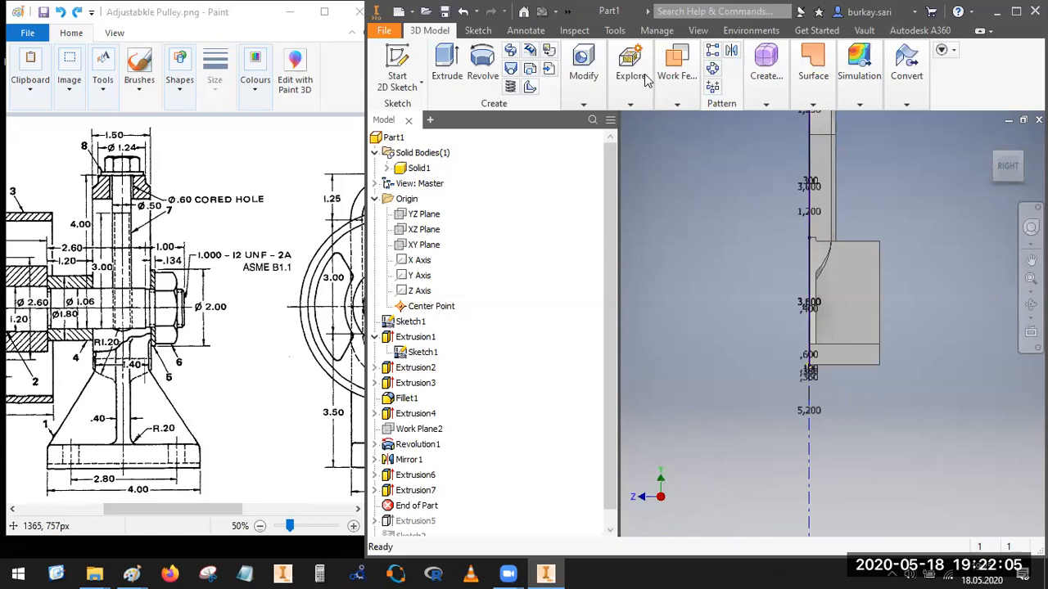
left_click(697, 31)
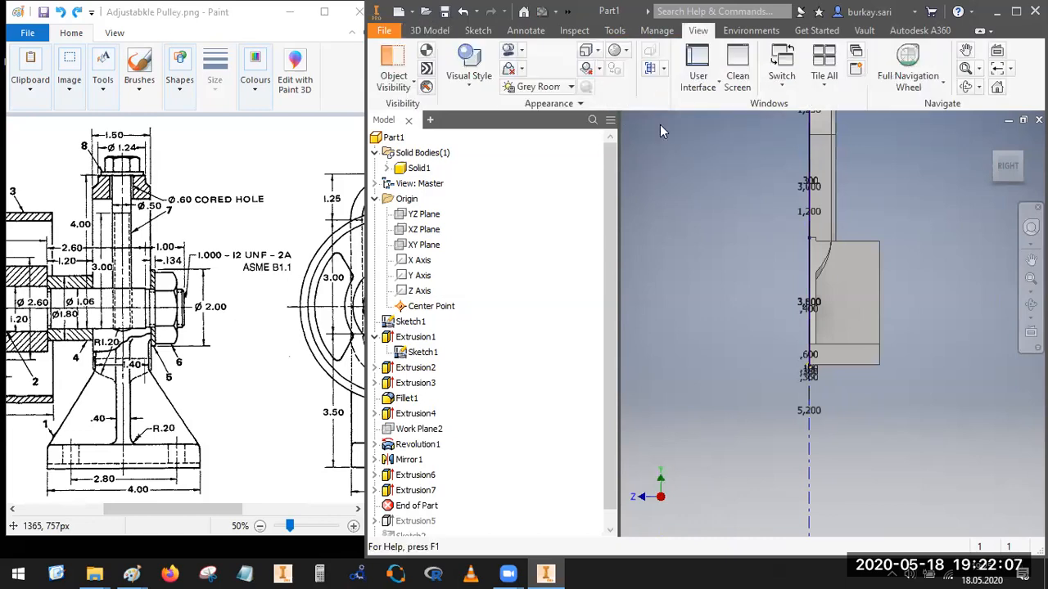
left_click(663, 68)
left_click(704, 115)
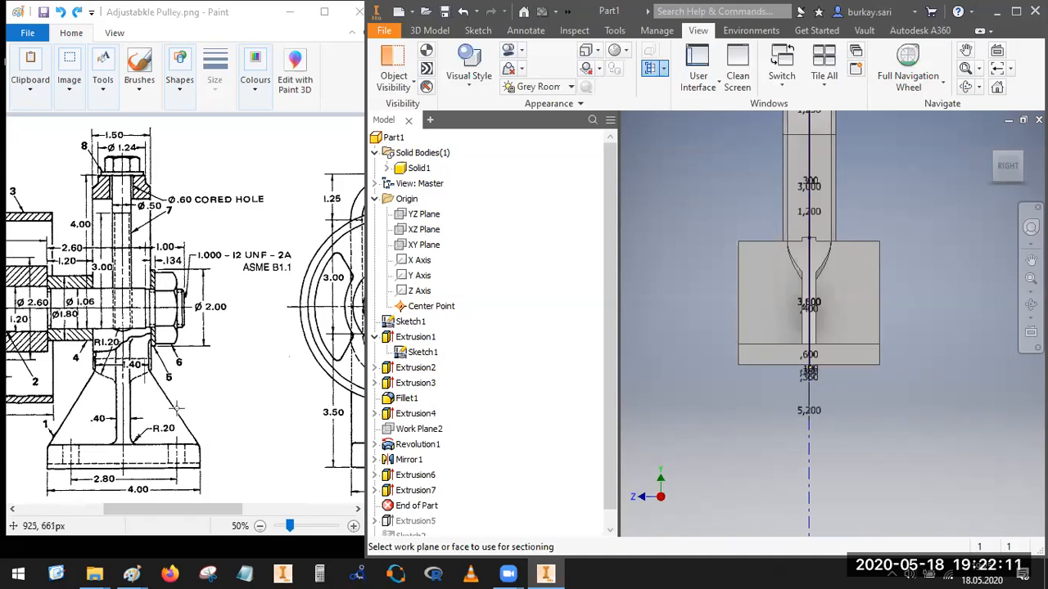
Step: Mark the triangular rib corners to remove on the reference drawing and on both sides of the model, and clear the marks
left_click_drag(149, 370, 198, 439)
left_click(298, 361)
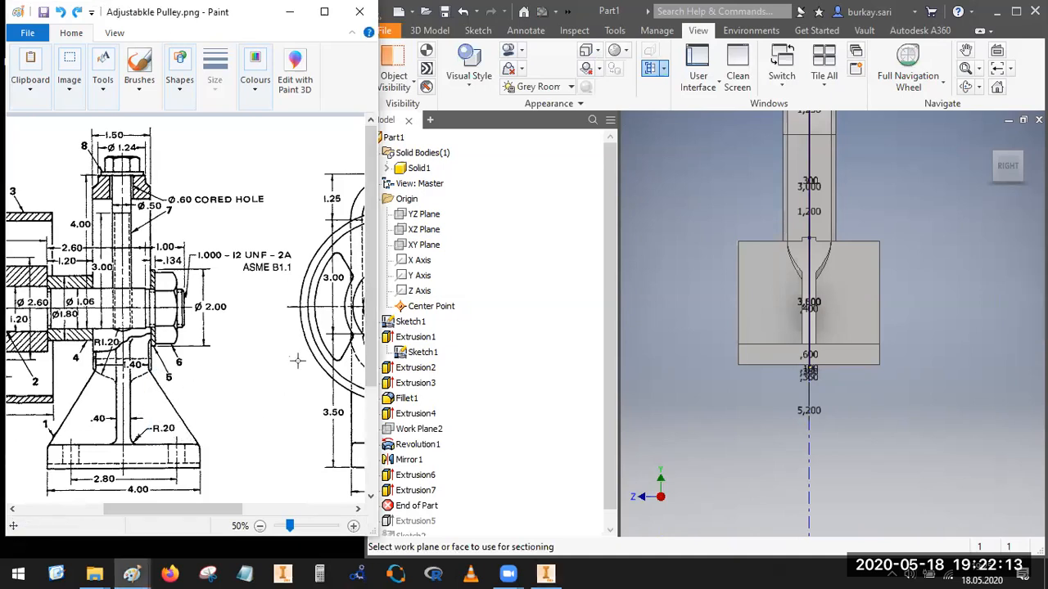
mouse_move(144, 366)
left_mouse_down()
mouse_move(195, 363)
mouse_move(198, 420)
left_mouse_up()
left_click_drag(146, 366, 203, 438)
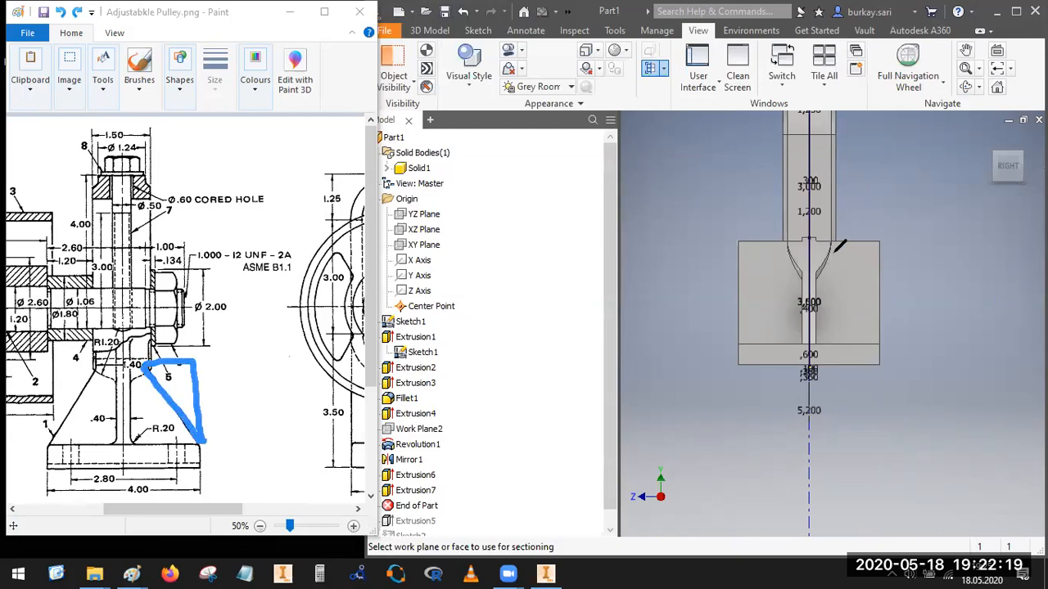
mouse_move(835, 243)
left_mouse_down()
mouse_move(851, 299)
mouse_move(877, 331)
mouse_move(878, 242)
mouse_move(859, 242)
left_mouse_up()
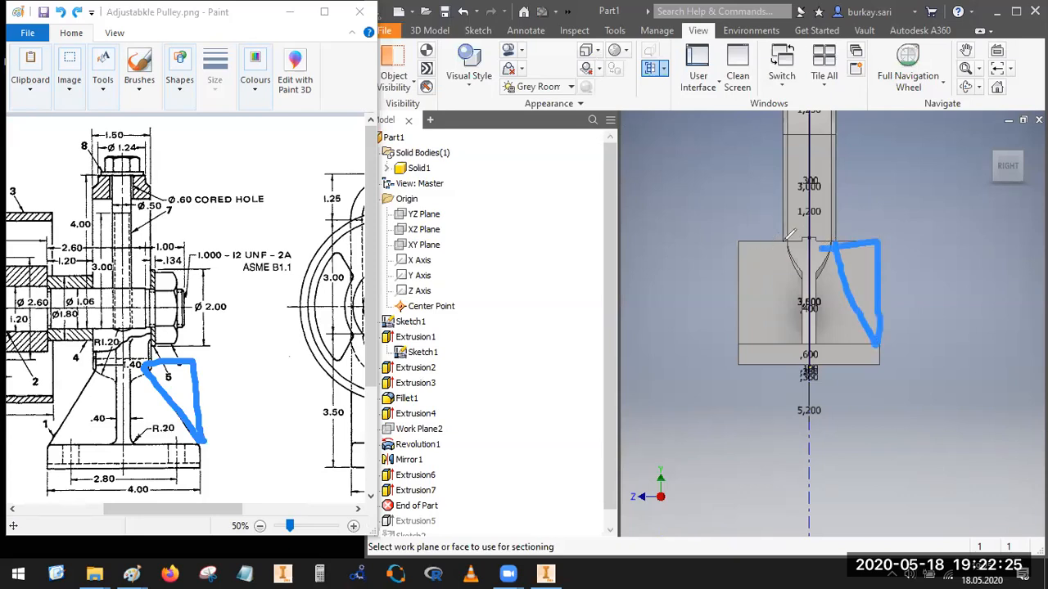
mouse_move(784, 240)
left_mouse_down()
mouse_move(743, 348)
mouse_move(740, 246)
mouse_move(792, 234)
left_mouse_up()
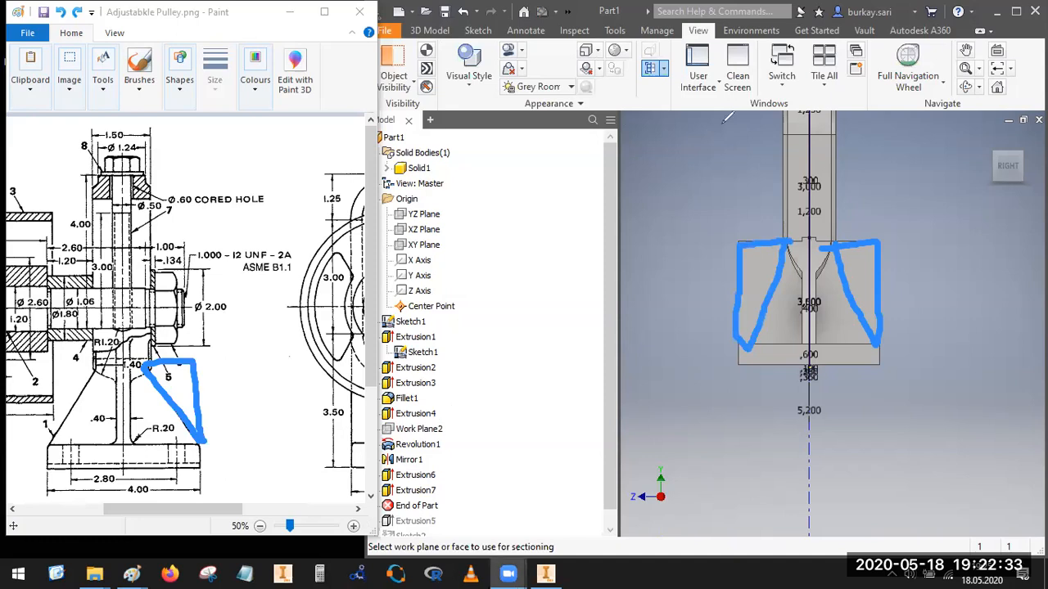
key("Escape")
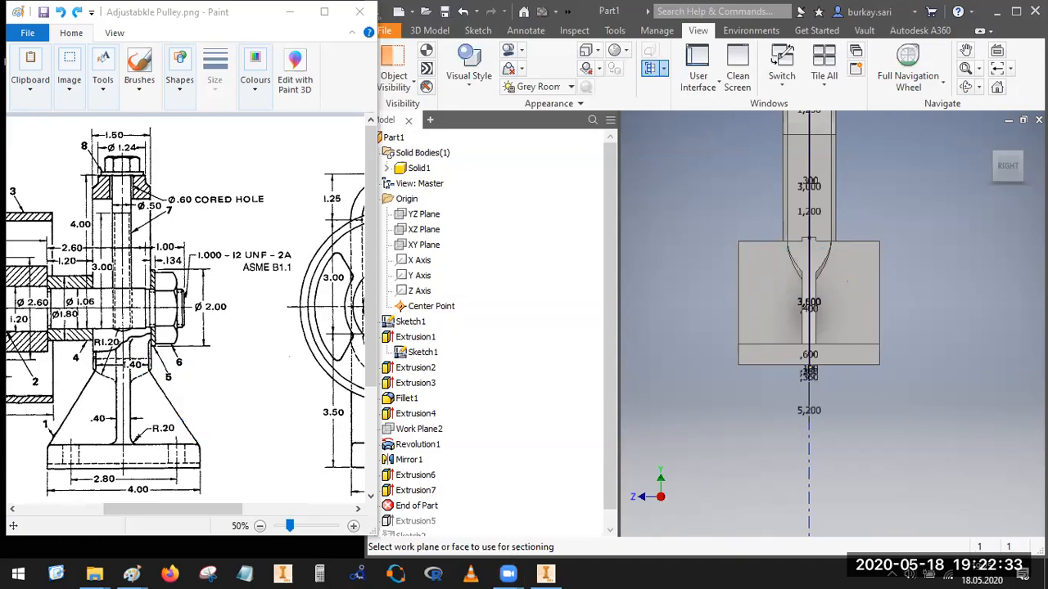
left_click(1027, 162)
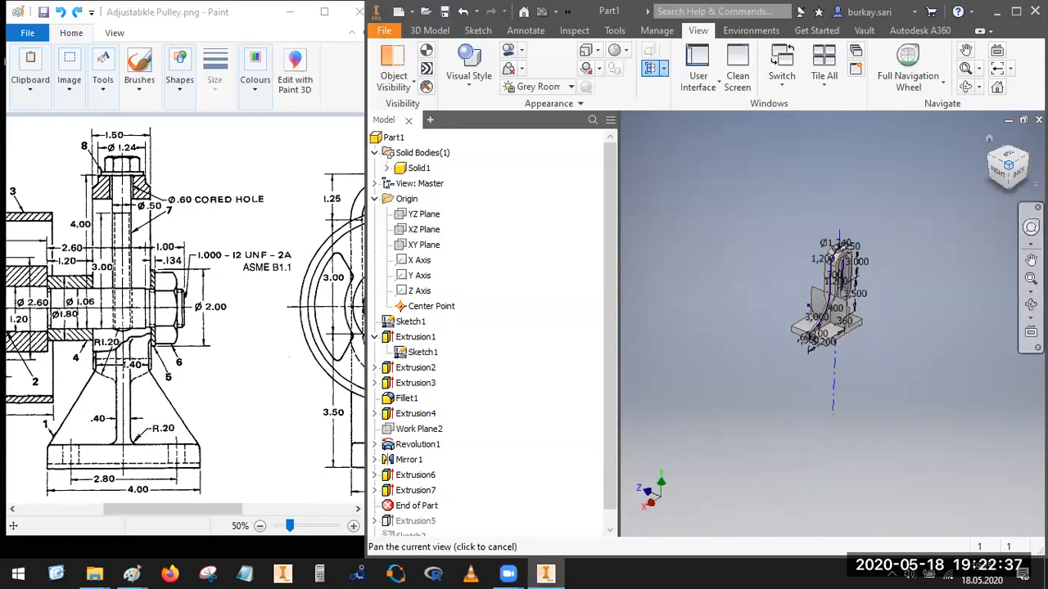
Step: Examine the rib and its junction with the slot boss in isometric and back views, leaving the unfinished half section command
scroll(847, 335, "up", 10)
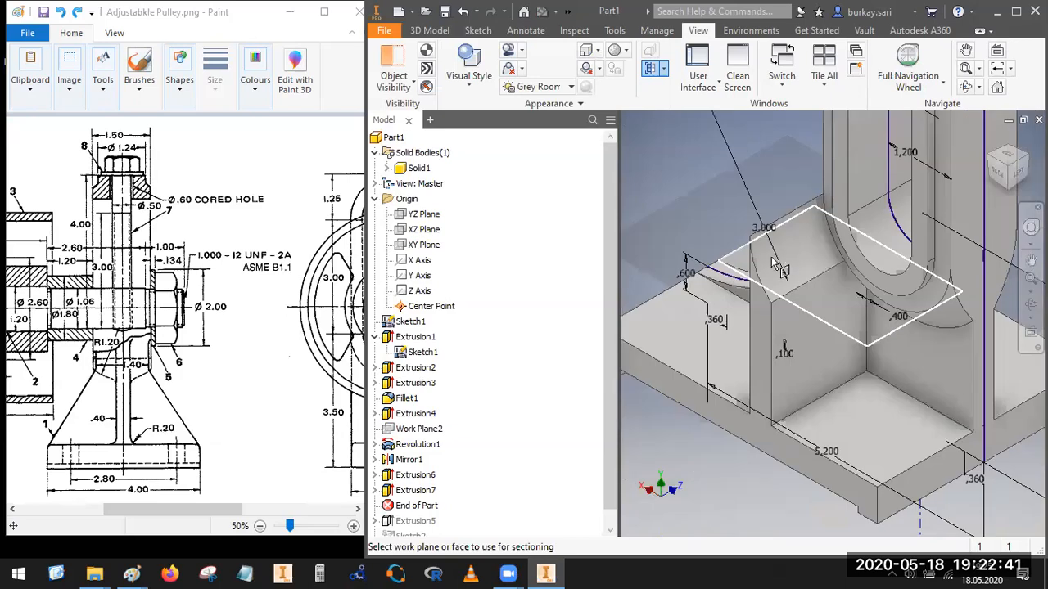
scroll(753, 266, "down", 4)
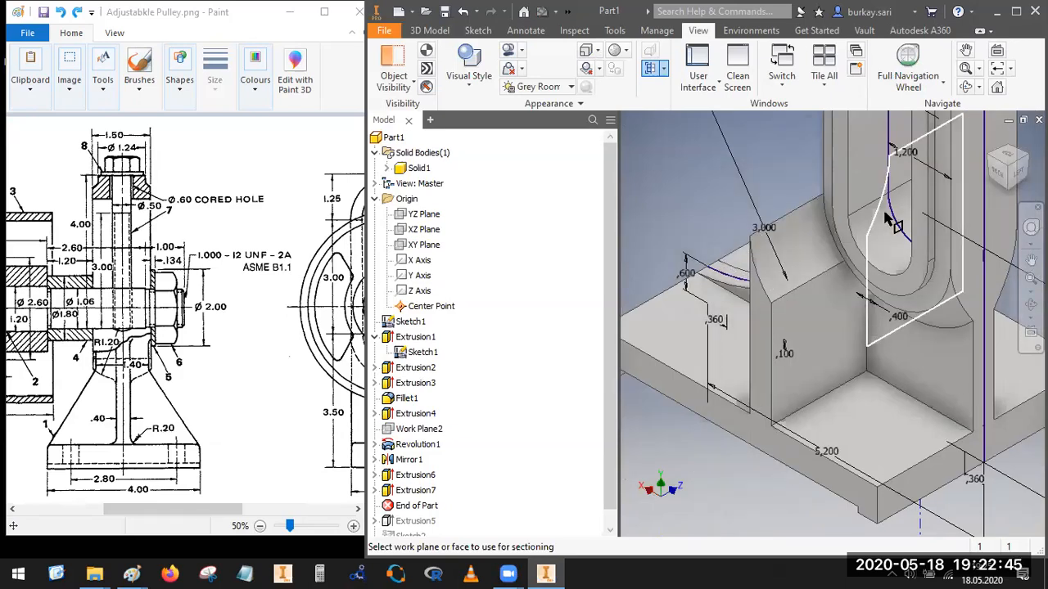
left_click_drag(612, 397, 609, 458)
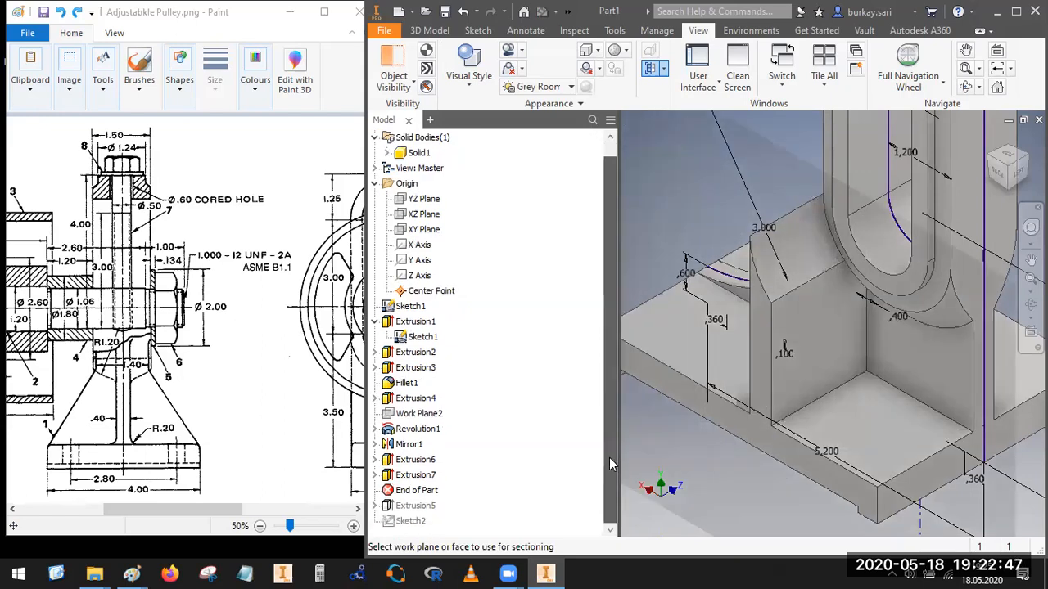
left_click(997, 175)
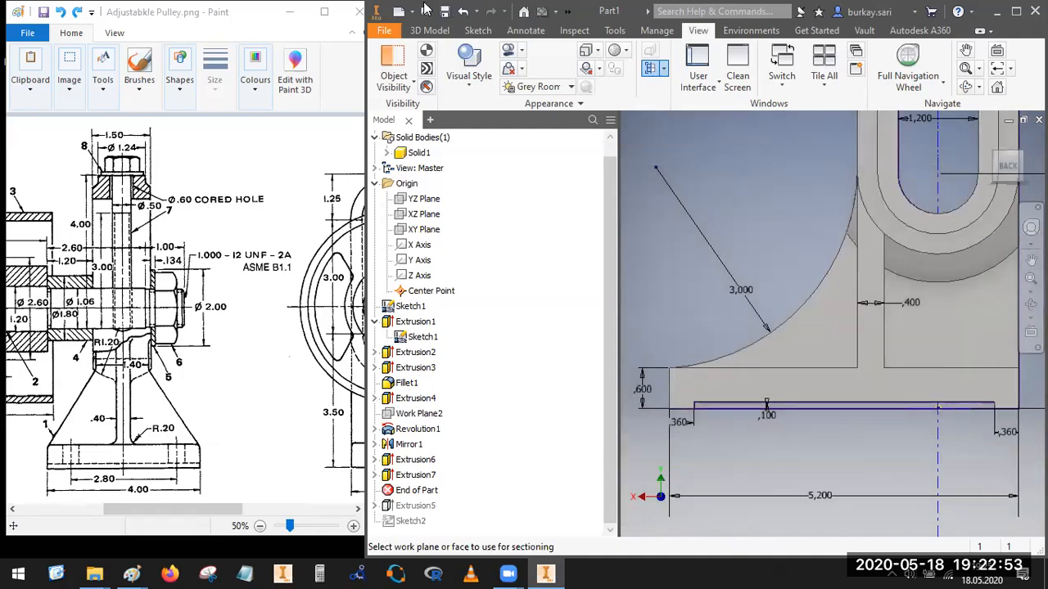
left_click(429, 31)
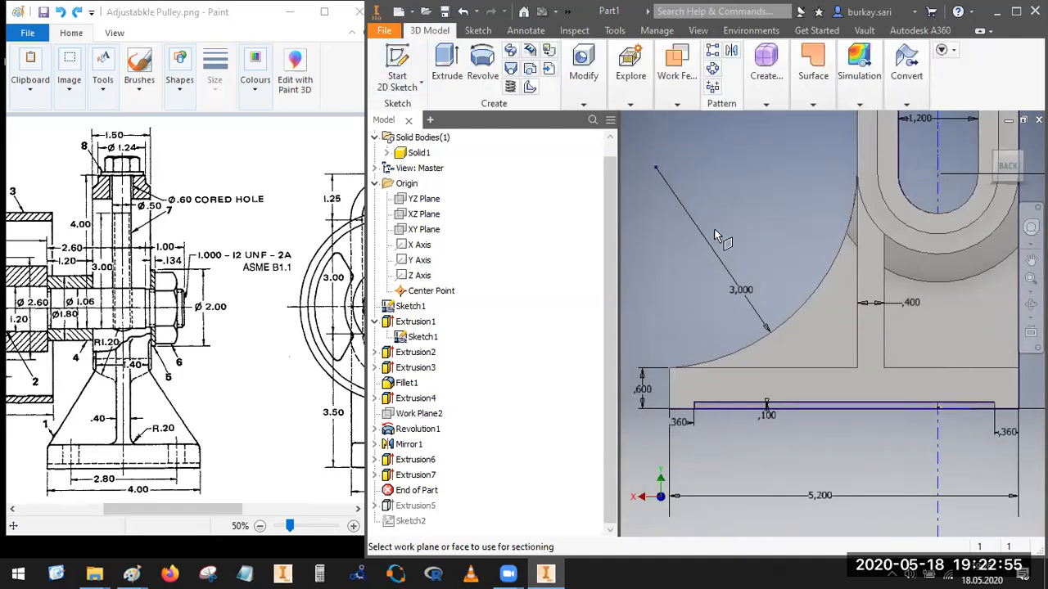
left_click(997, 167)
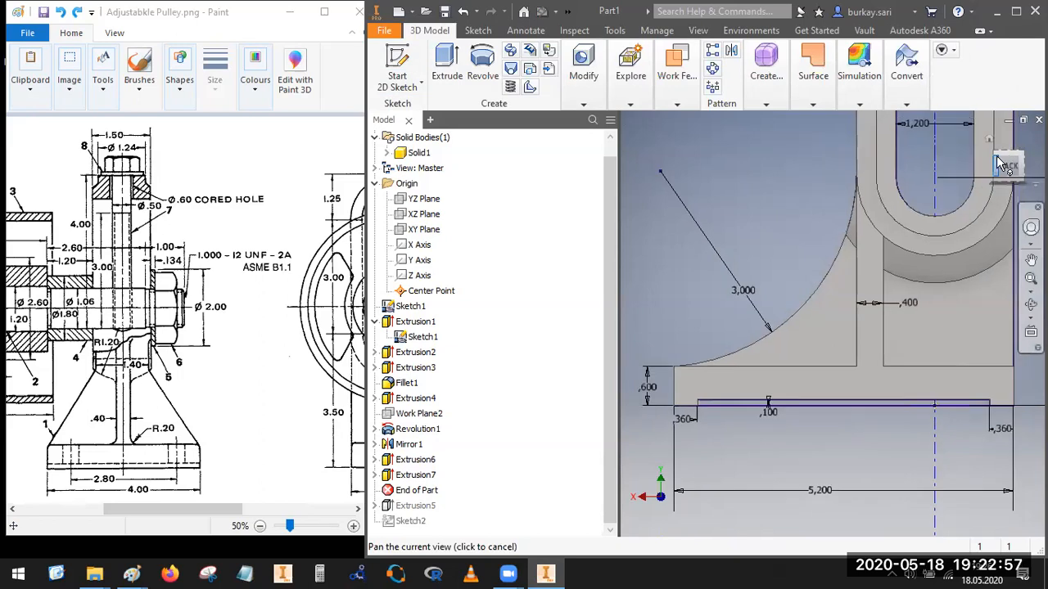
left_click(1012, 158)
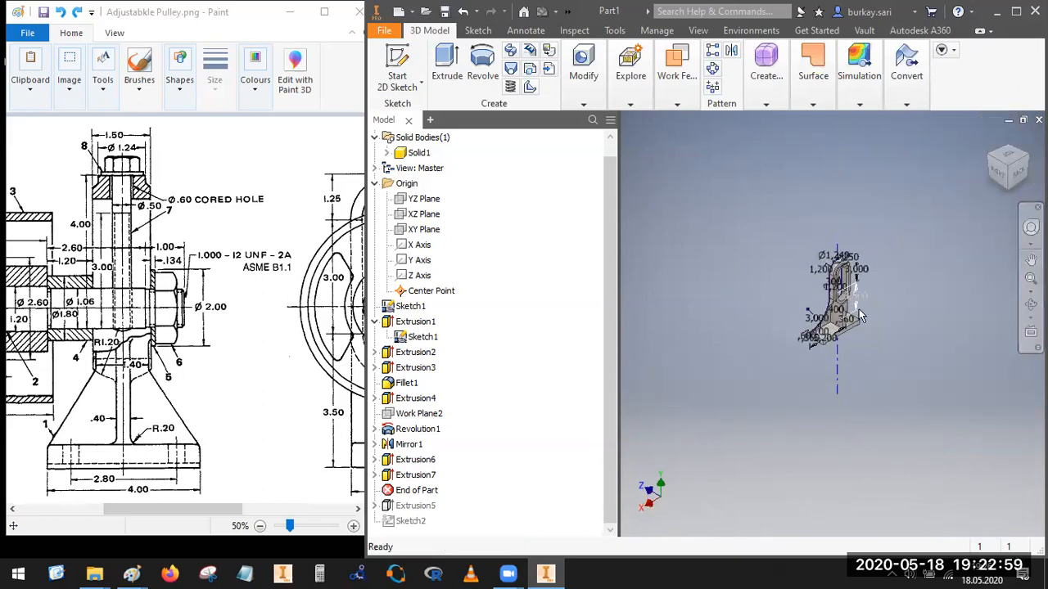
scroll(836, 325, "up", 2)
scroll(805, 254, "up", 2)
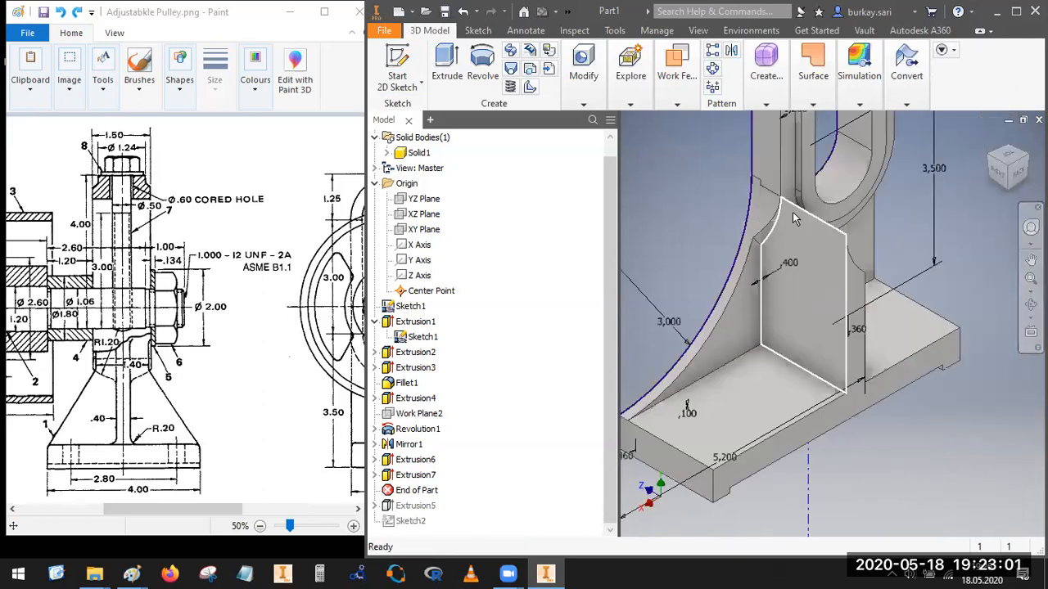
scroll(794, 213, "up", 2)
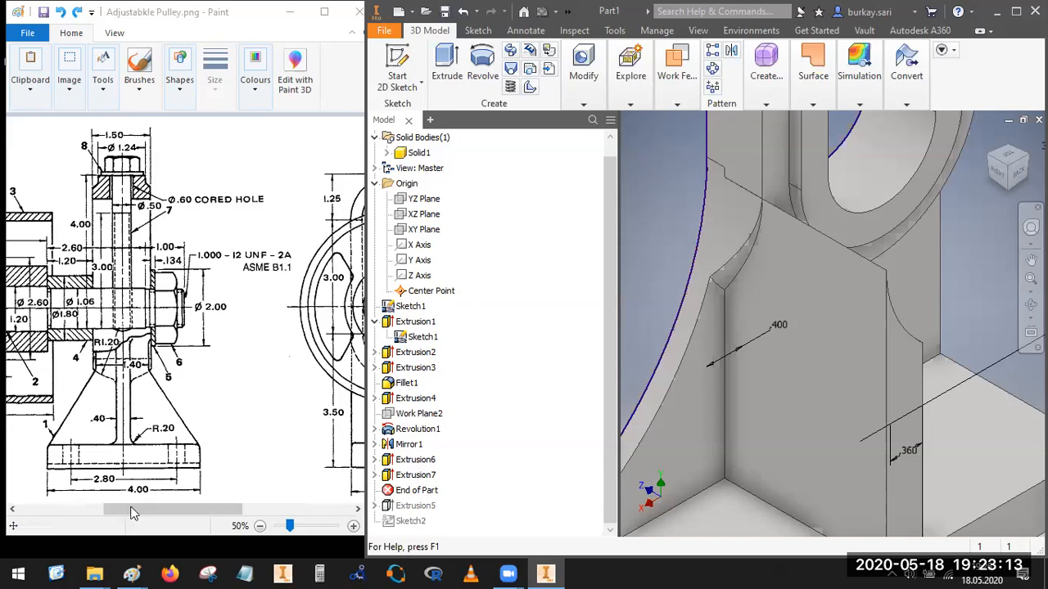
Step: Start a sketch on the rib's flat side face, end the section view and slice the model at the sketch plane
left_click(195, 508)
mouse_move(195, 508)
left_mouse_down()
mouse_move(227, 514)
mouse_move(150, 512)
left_mouse_up()
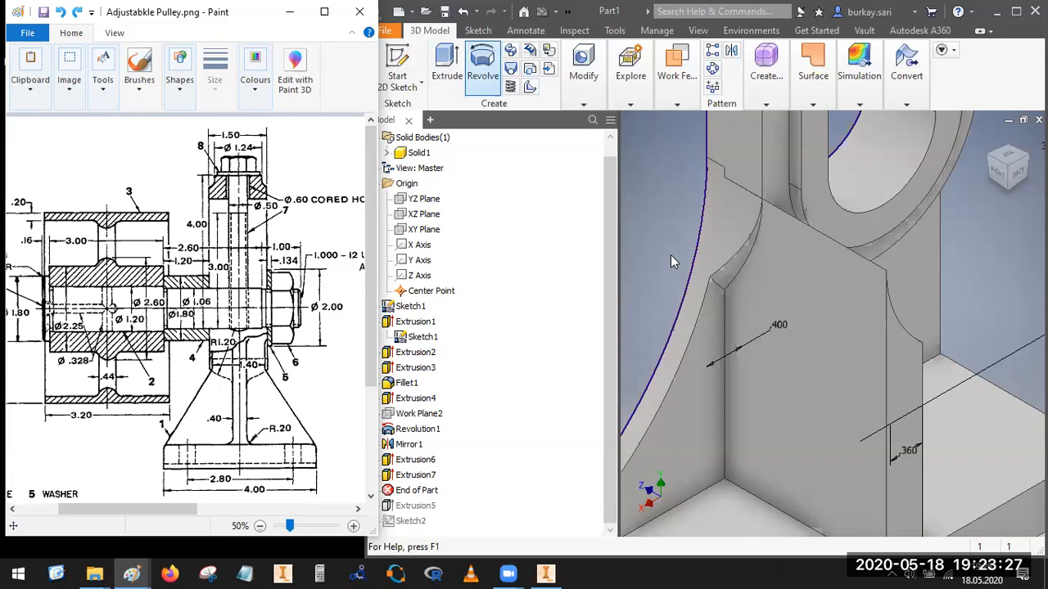
left_click(397, 70)
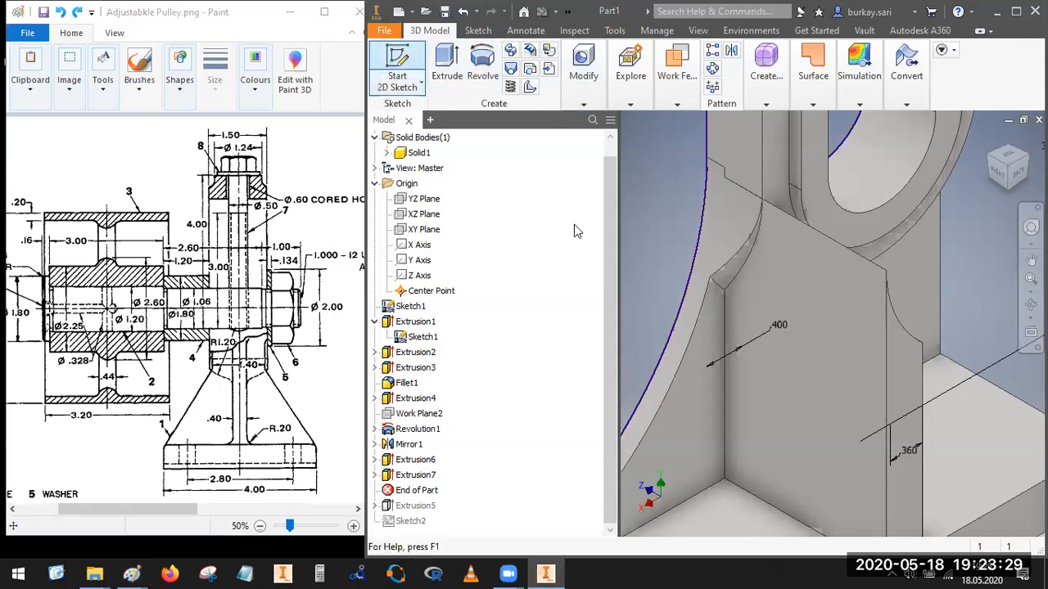
left_click(797, 311)
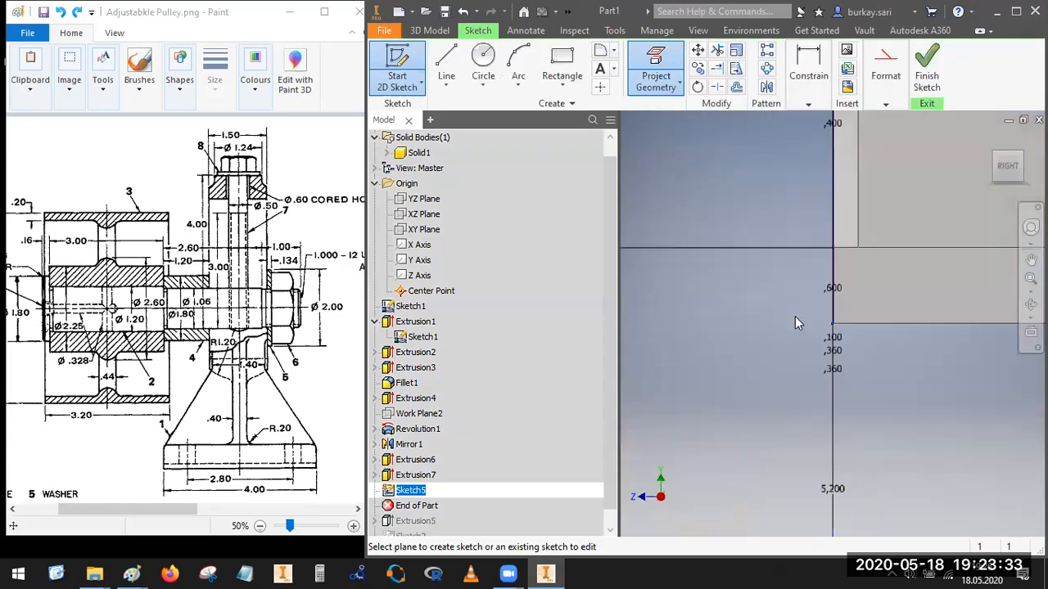
left_click(698, 30)
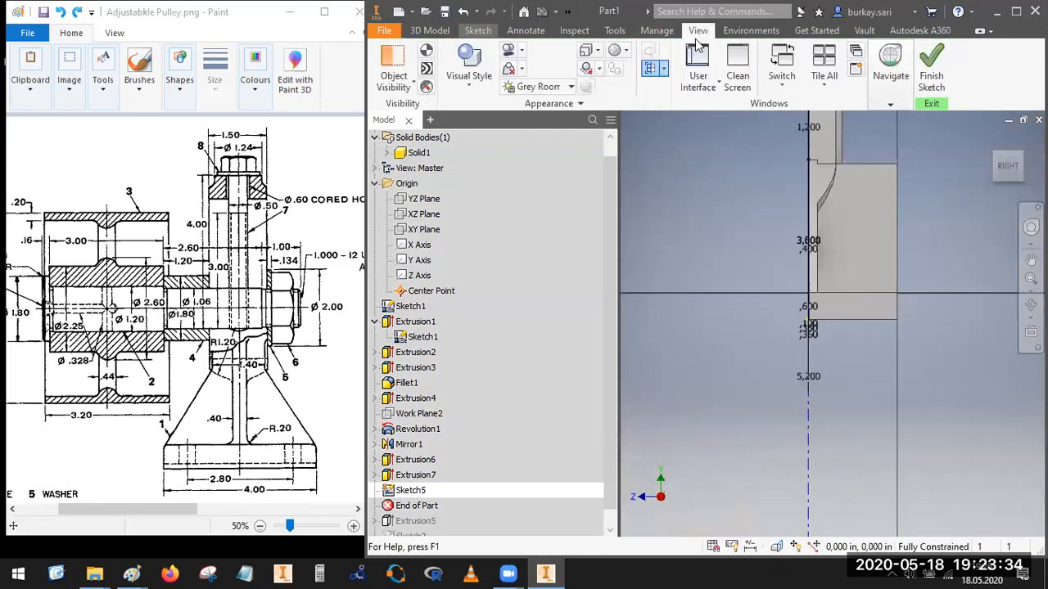
left_click(664, 70)
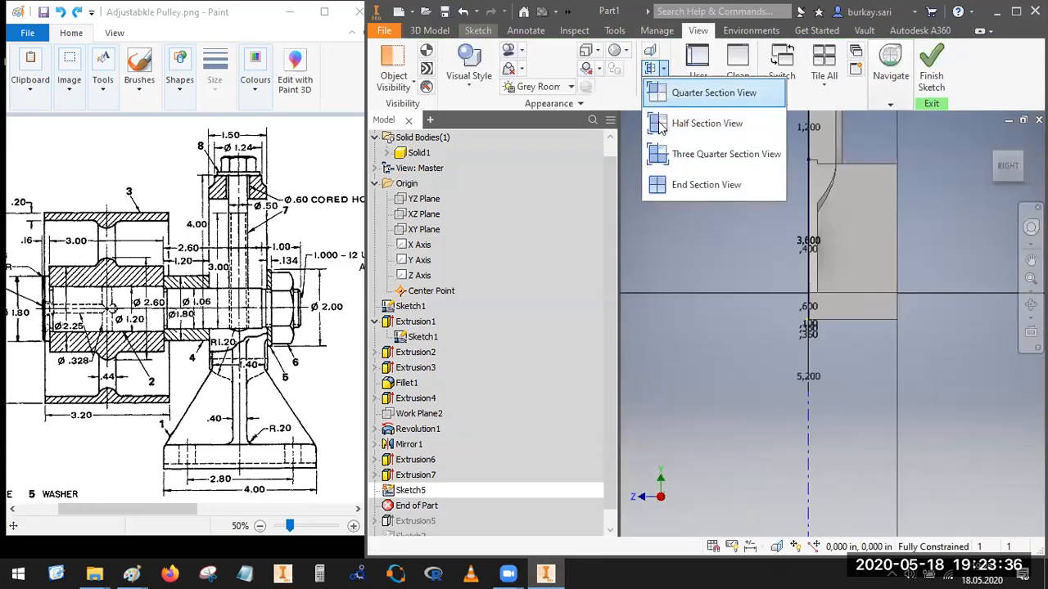
left_click(675, 191)
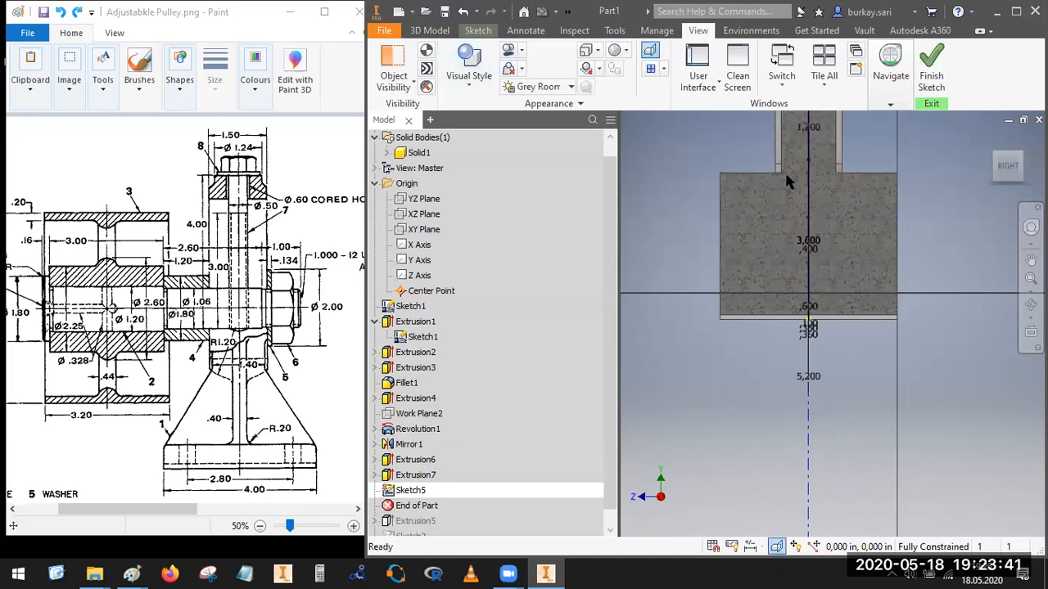
Step: Project the slot boss's lower rounded edge on the back side into the rib sketch
left_click(1023, 160)
scroll(829, 422, "up", 5)
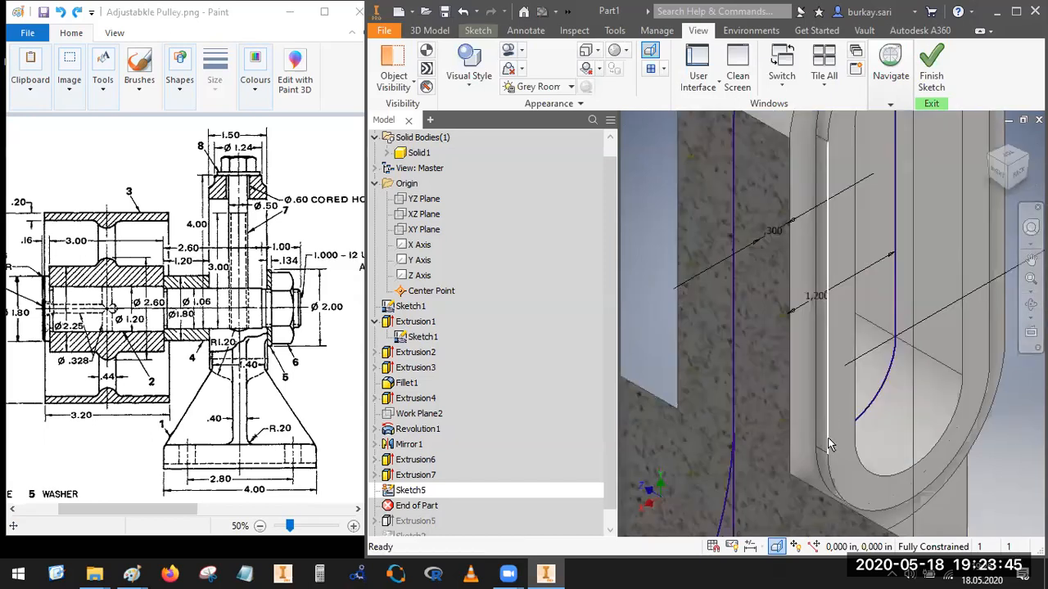
middle_click_drag(830, 364, 819, 275)
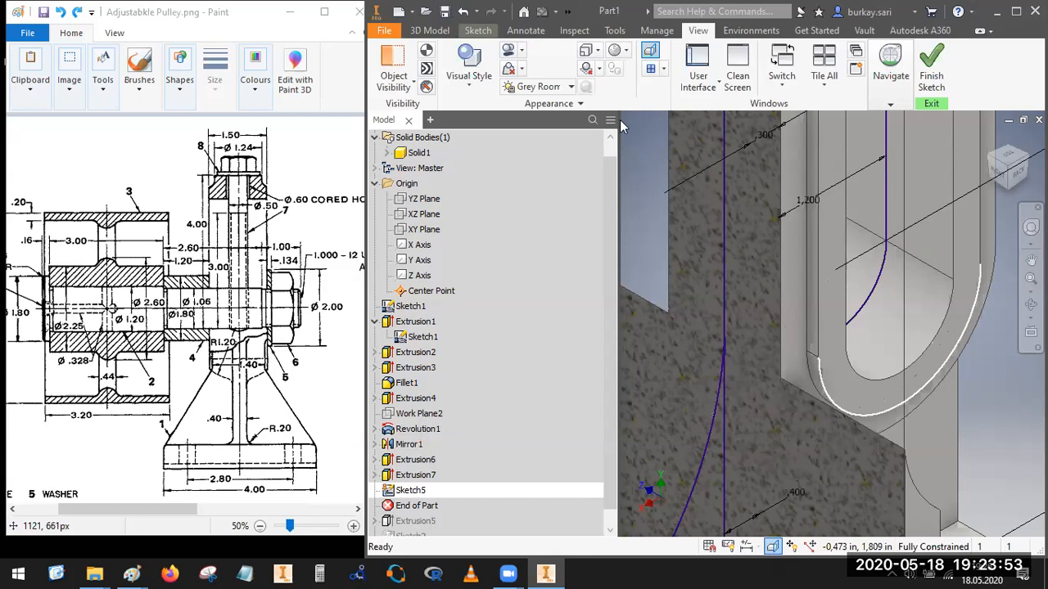
left_click(430, 30)
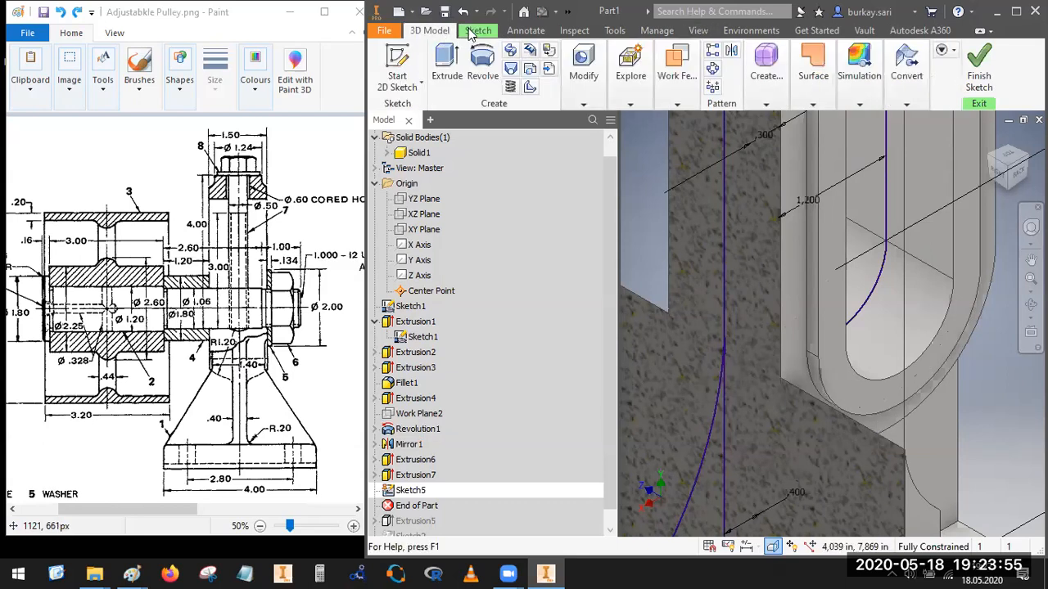
left_click(478, 30)
left_click(677, 85)
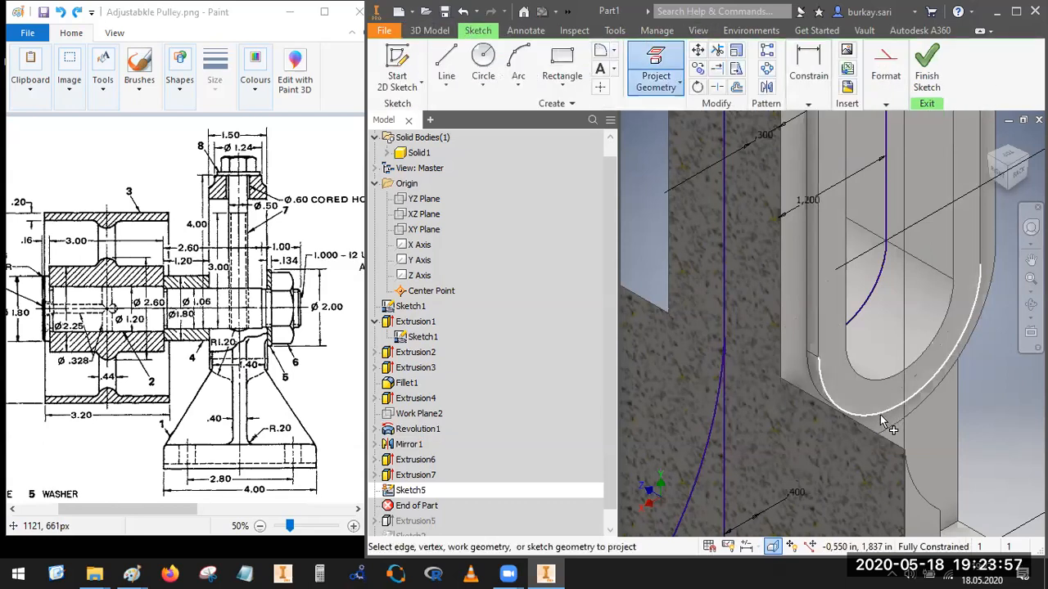
left_click(780, 409)
key("Escape")
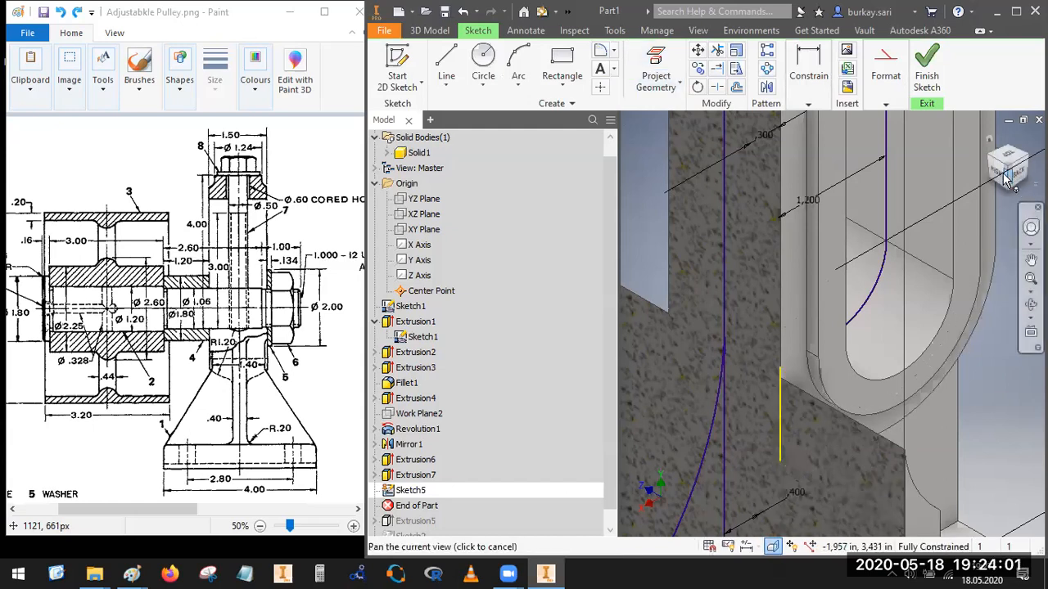
Step: Project the slot boss's lower rounded edge on the front side into the rib sketch
left_click(1006, 178)
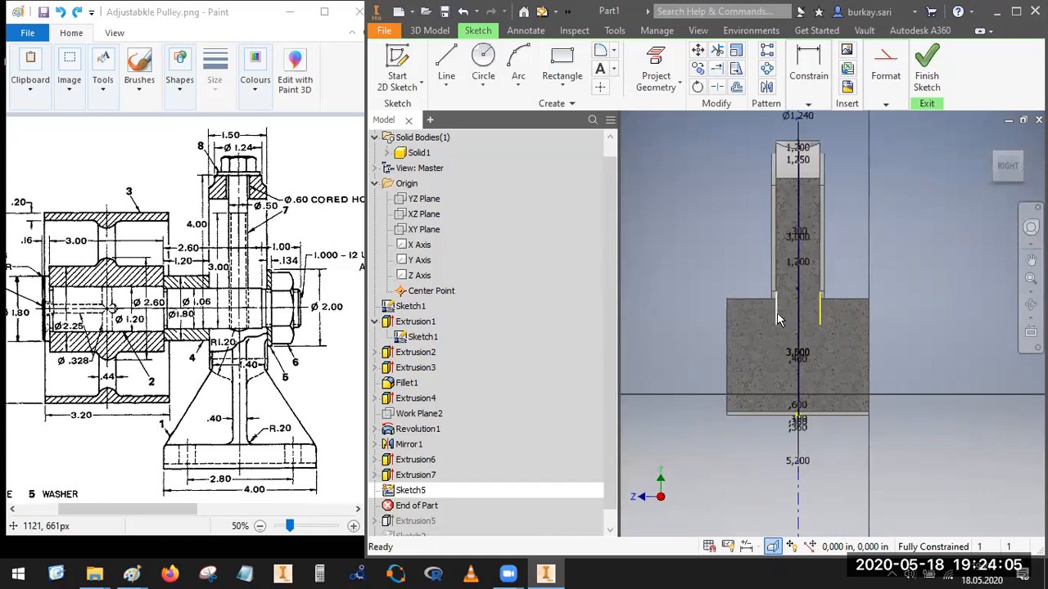
left_click(999, 158)
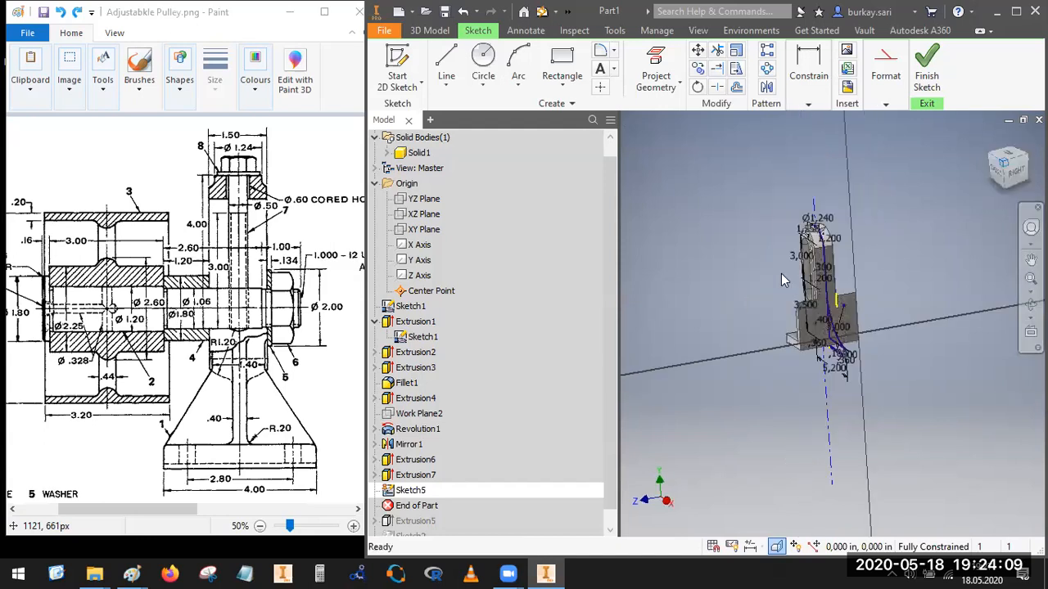
left_click(660, 57)
scroll(940, 278, "up", 10)
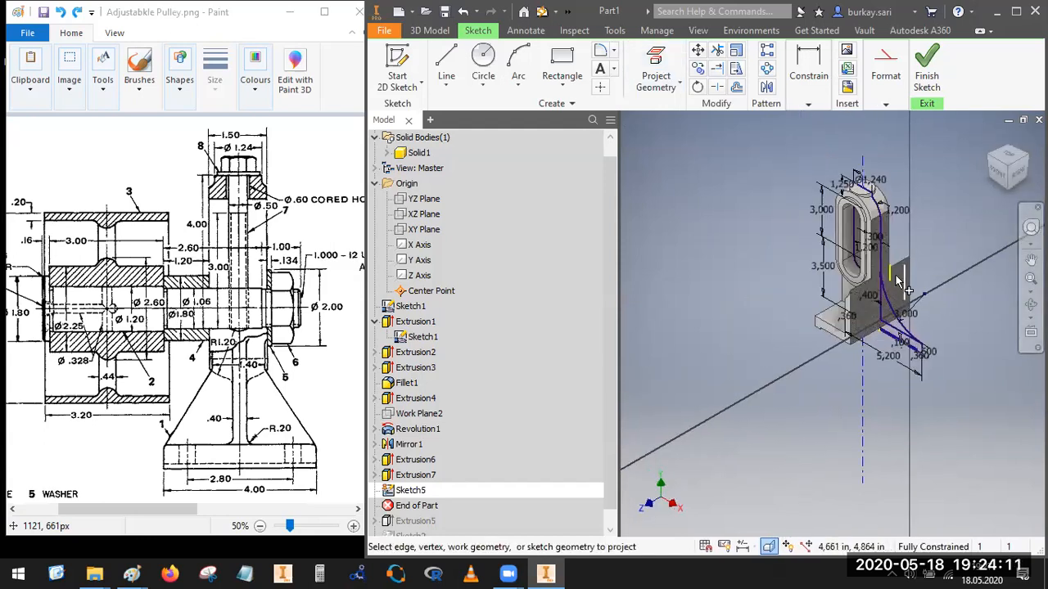
left_click(741, 315)
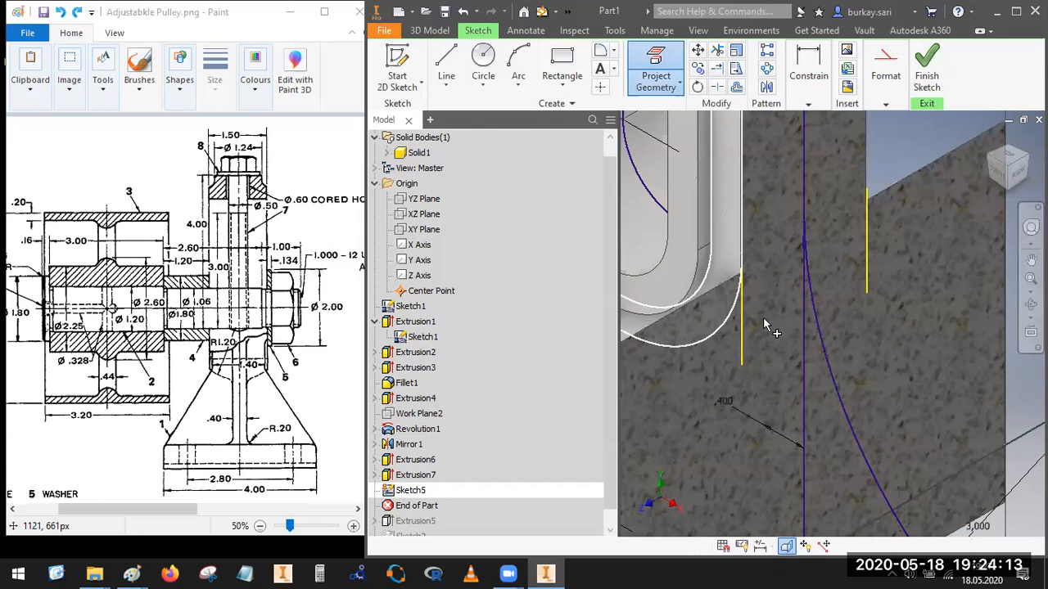
Step: Try to project the rib's curved upper face into the sketch, and undo that projection
left_click(1015, 184)
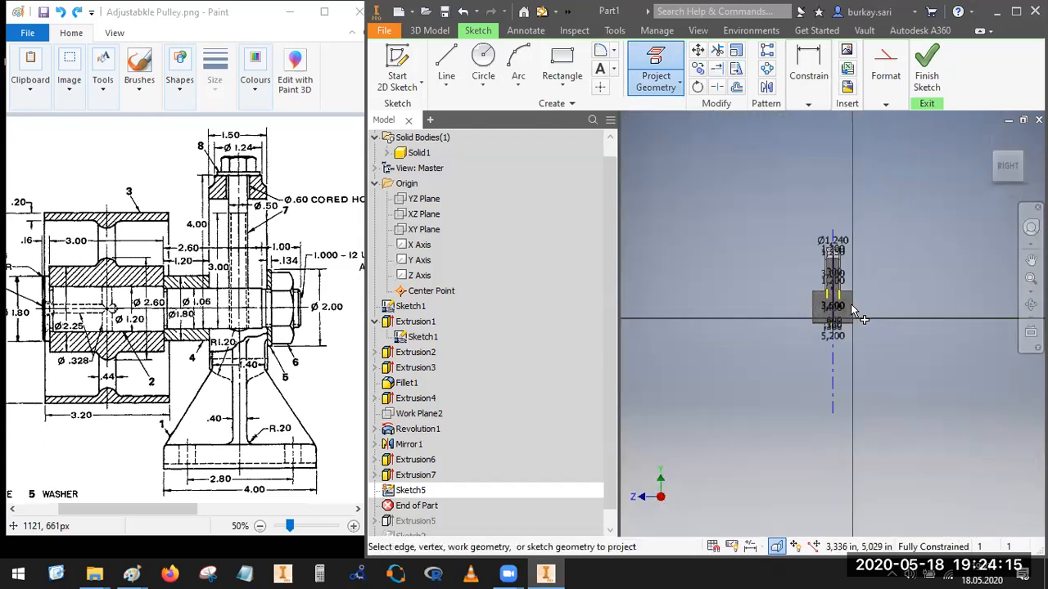
scroll(770, 278, "up", 3)
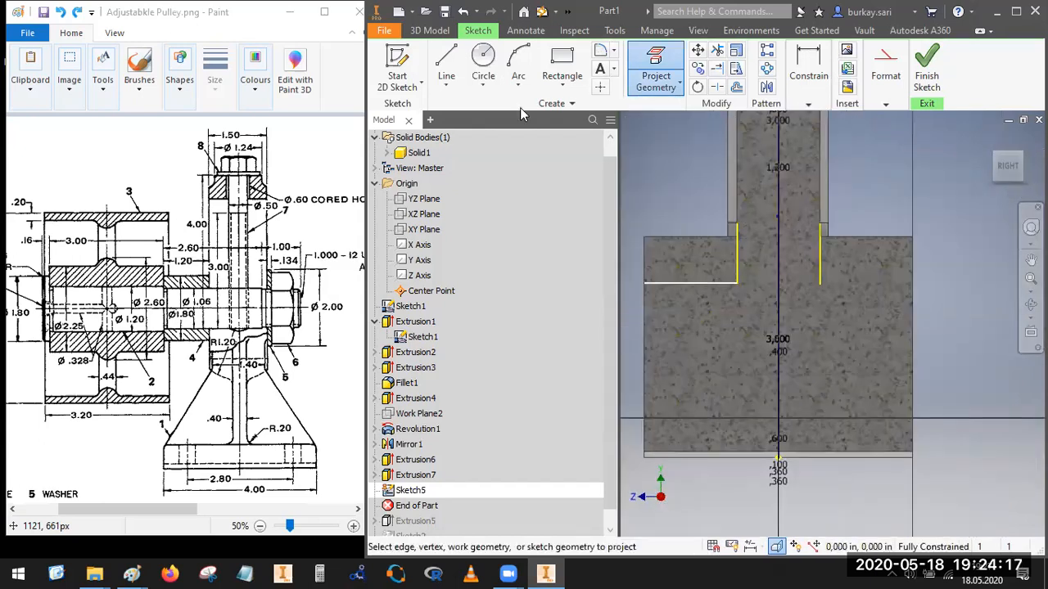
left_click(655, 59)
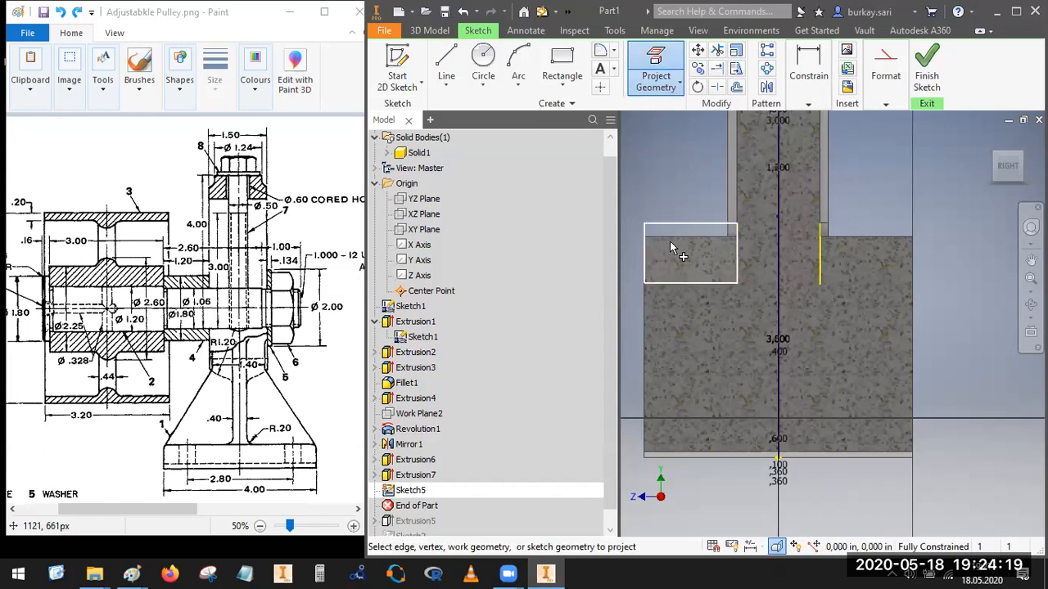
left_click(994, 158)
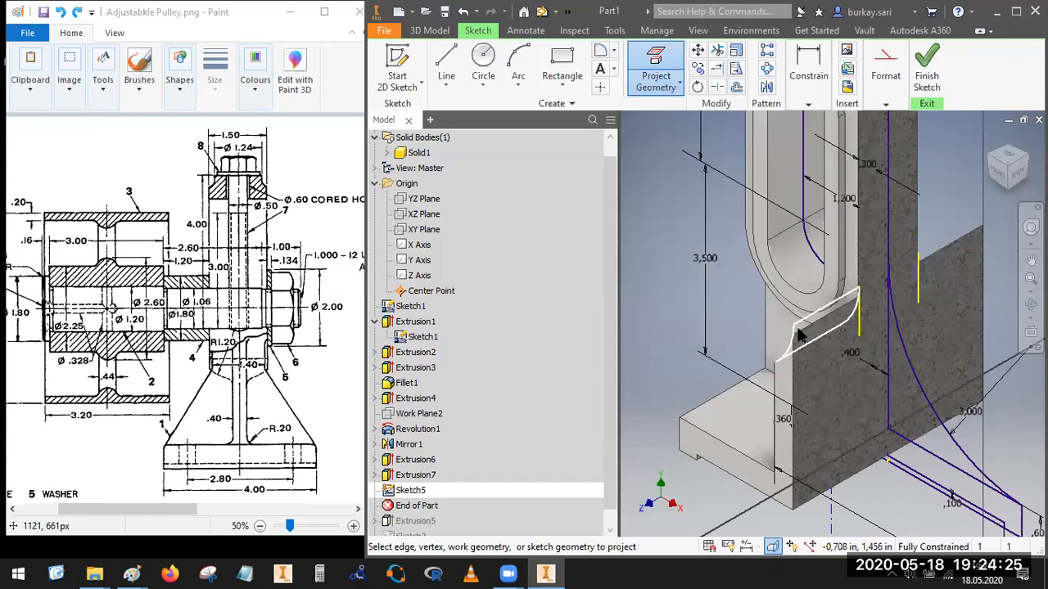
left_click(795, 400)
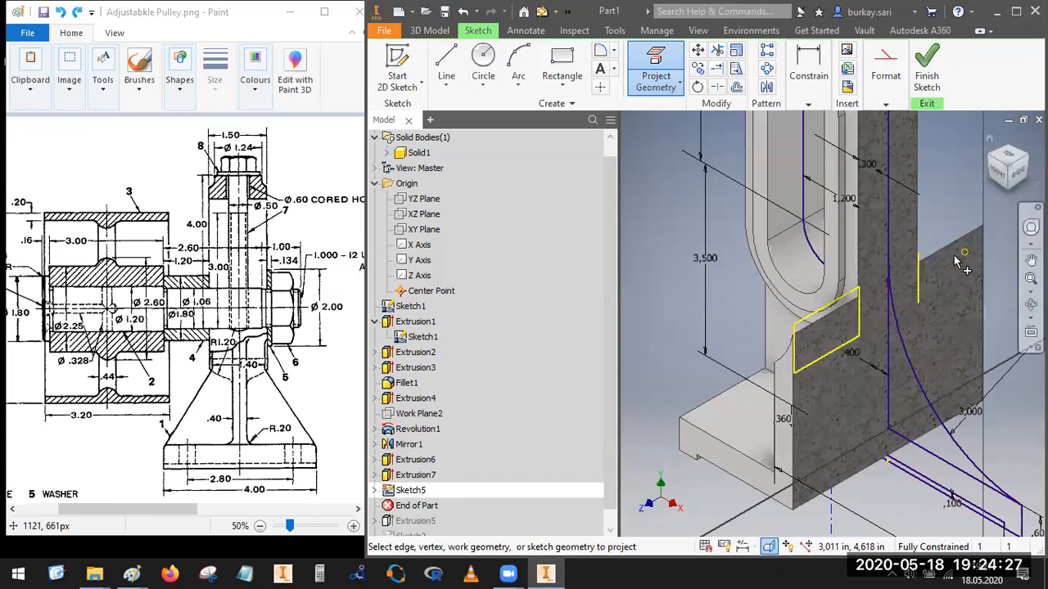
left_click(954, 258)
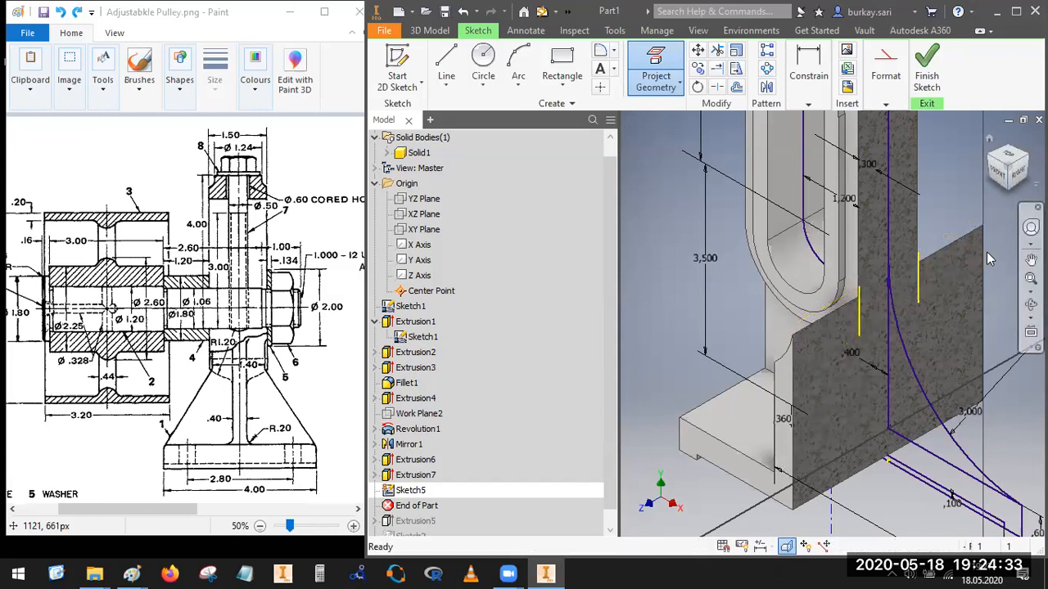
key("Escape")
Step: Remove the front projected line from the sketch and project the slot boss's front rounded edge again
left_click(1021, 175)
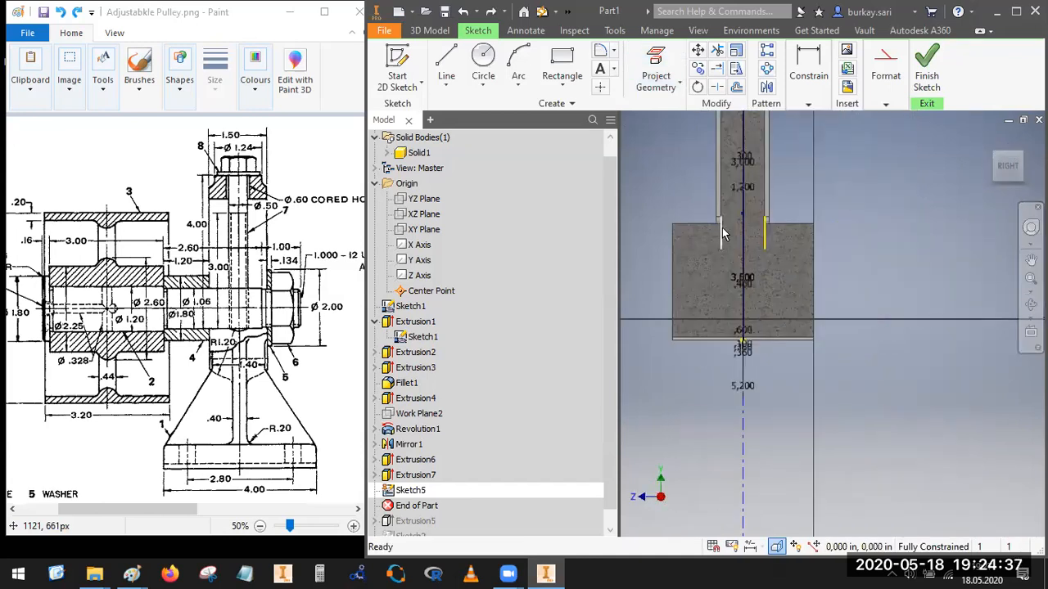
left_click(993, 154)
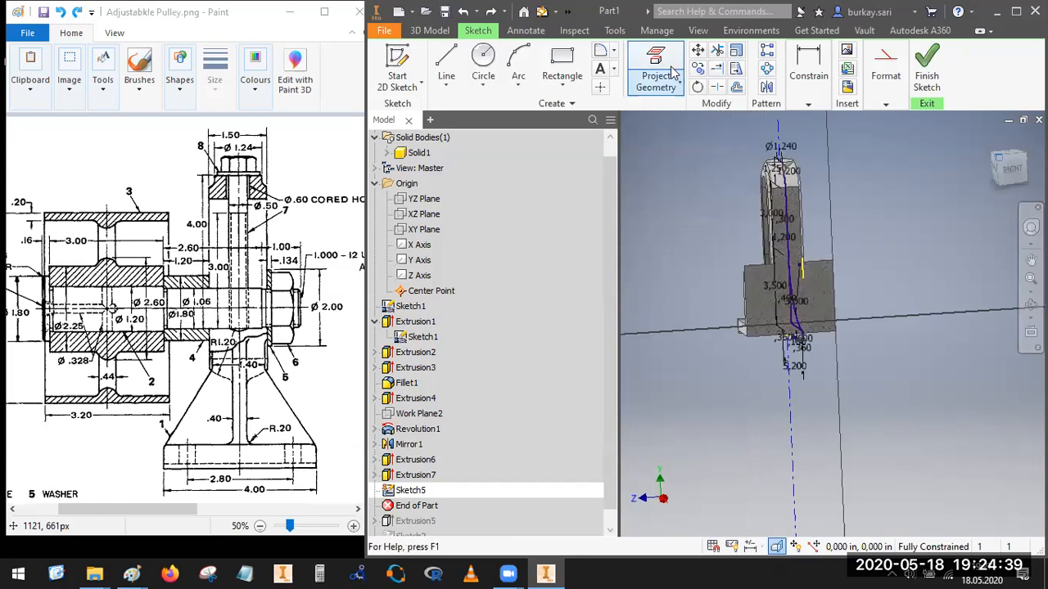
left_click(658, 67)
scroll(860, 319, "down", 10)
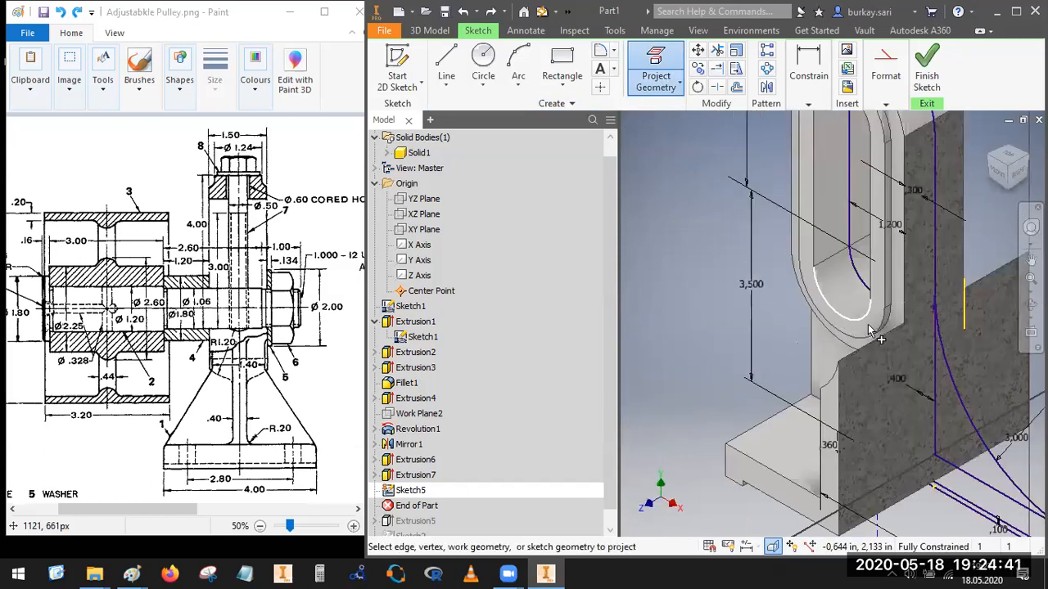
left_click(891, 329)
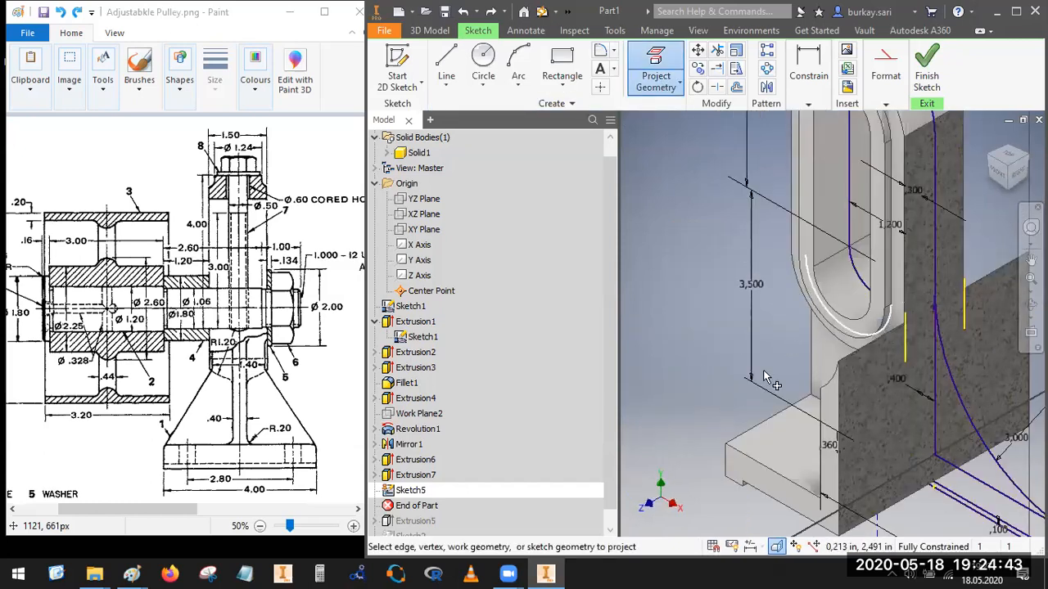
key("Escape")
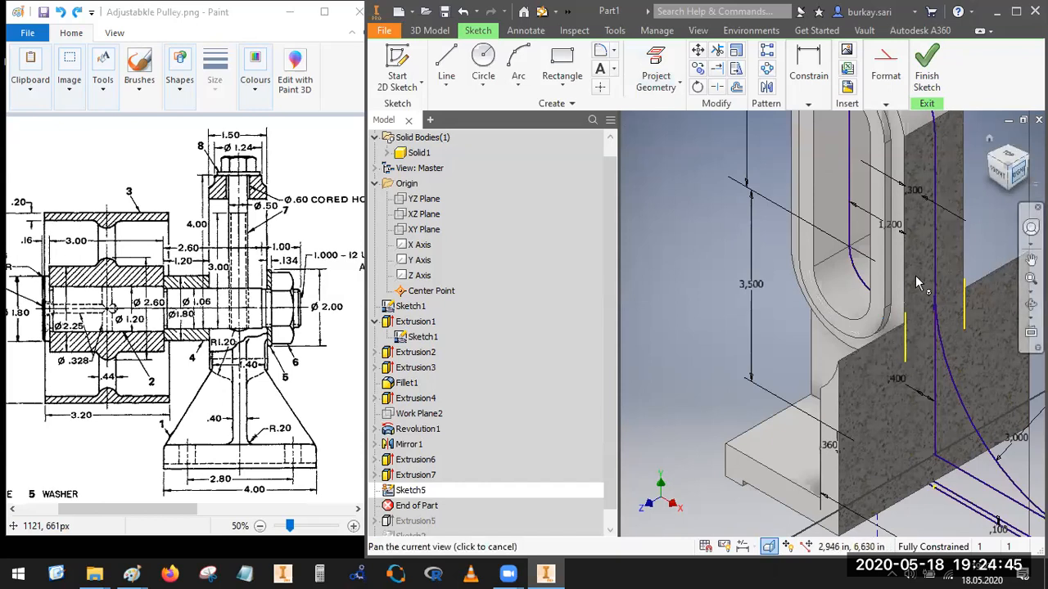
Step: Sketch two lines sloping down and outward from the lower ends of the two projected boss edges, toward the base on each side
left_click(1020, 176)
scroll(833, 307, "down", 5)
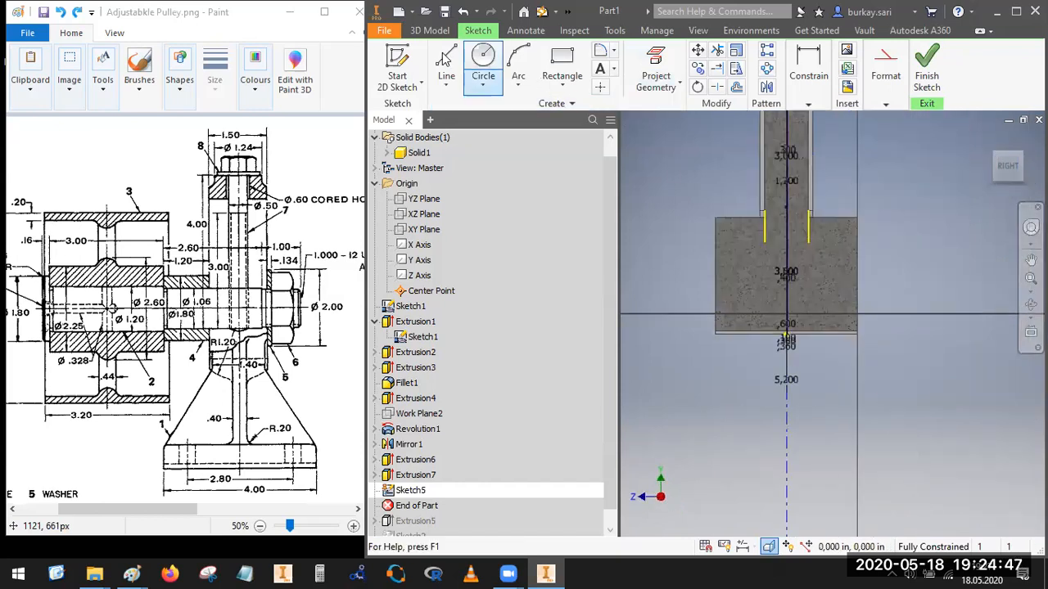
left_click(446, 66)
left_click(764, 241)
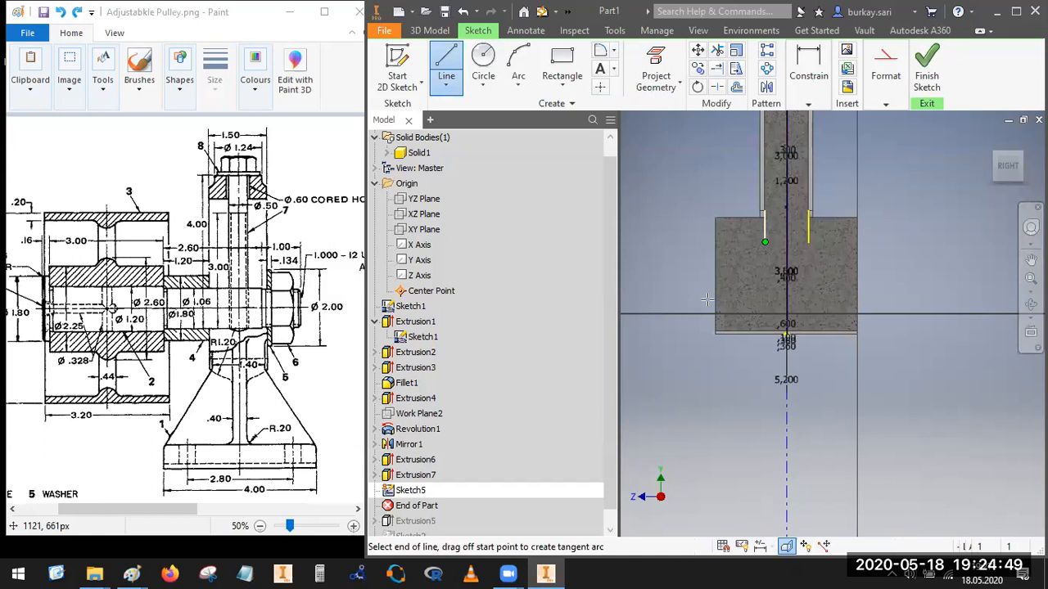
left_click(686, 306)
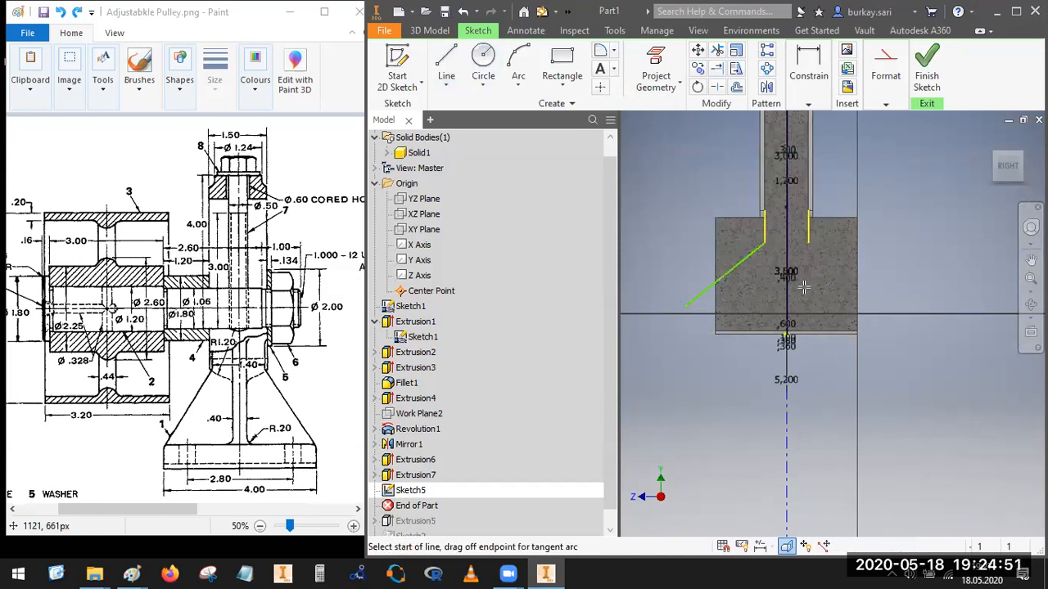
left_click(808, 242)
left_click(905, 305)
key("Escape")
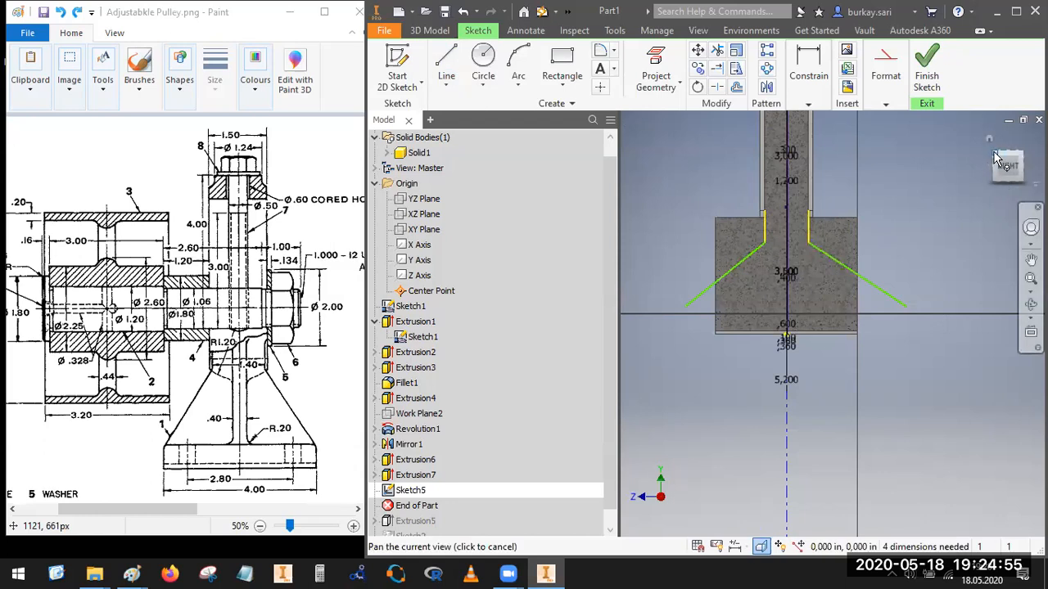
Step: Project the edges where the cross rib meets the base's upper face, on both sides of the web, into the rib sketch
left_click(996, 158)
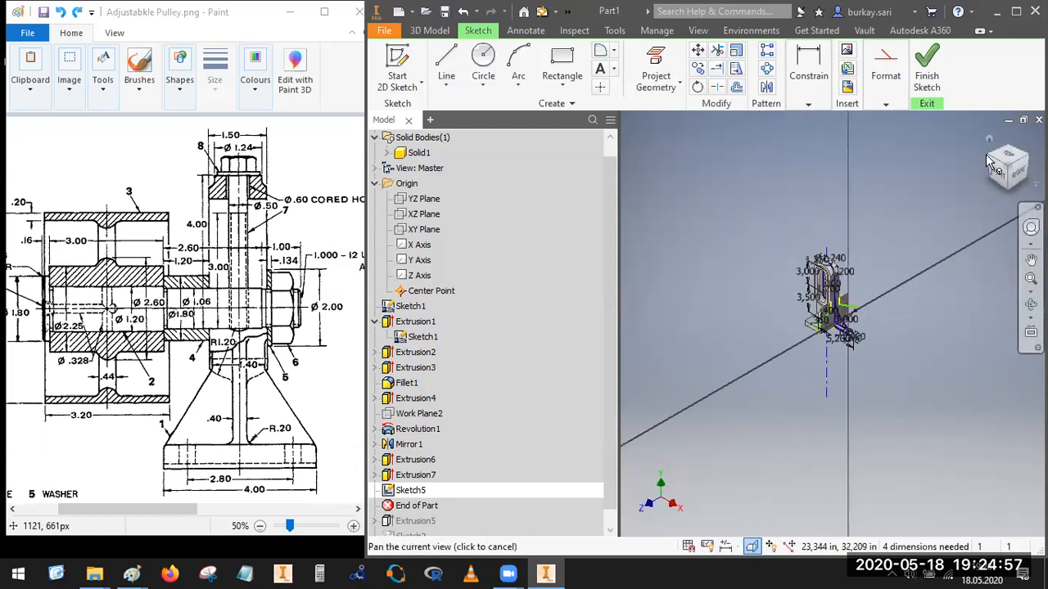
scroll(872, 283, "up", 5)
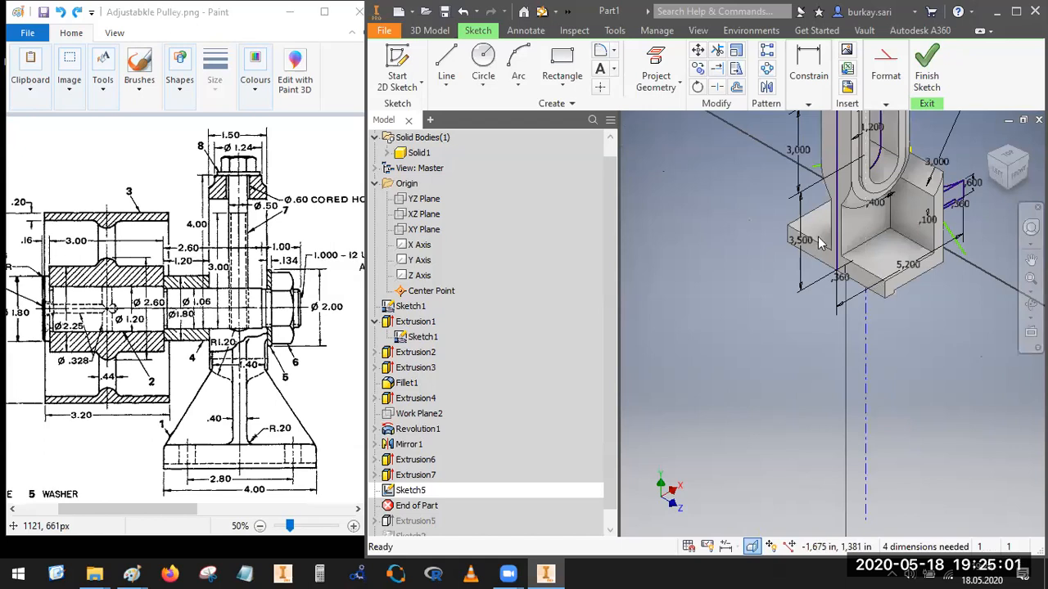
left_click(657, 65)
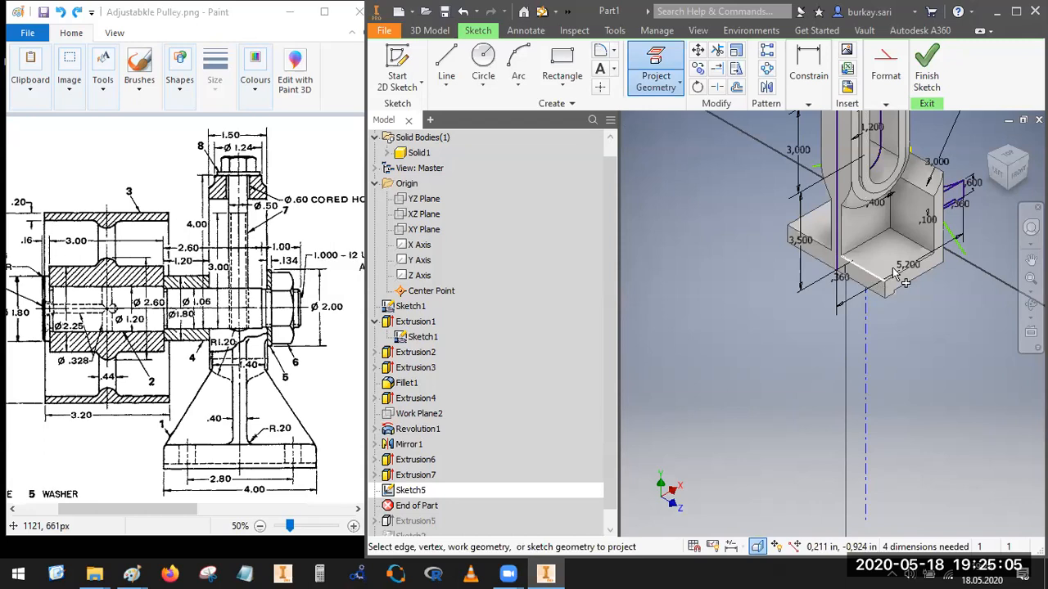
left_click(1031, 260)
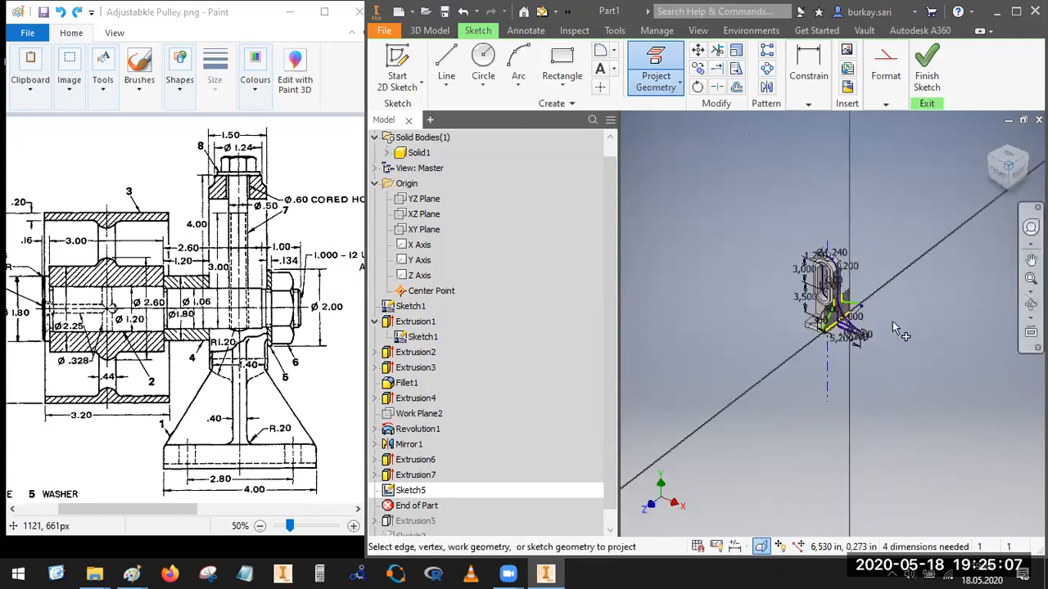
scroll(837, 330, "down", 7)
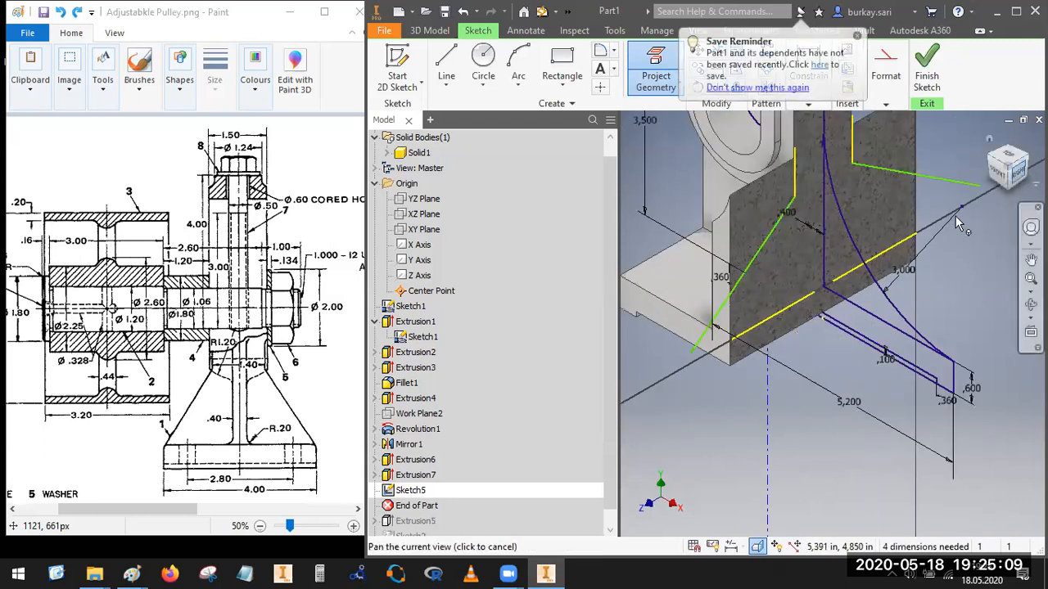
Step: Apply a coincident constraint between the left sloping line's lower endpoint and the outer end of the projected base edge
left_click(1017, 172)
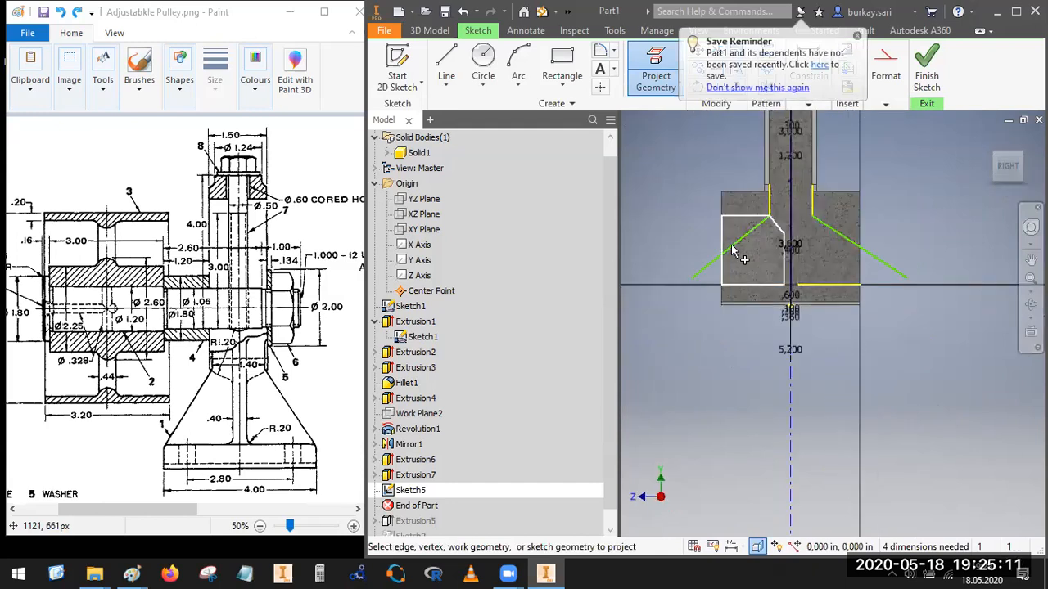
left_click(857, 37)
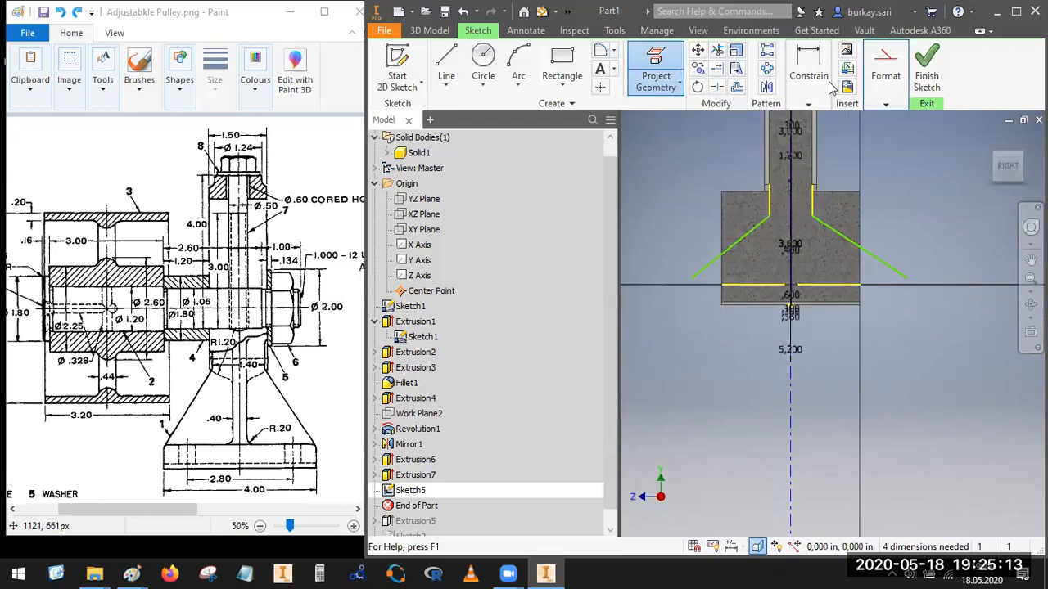
left_click(809, 103)
left_click(871, 124)
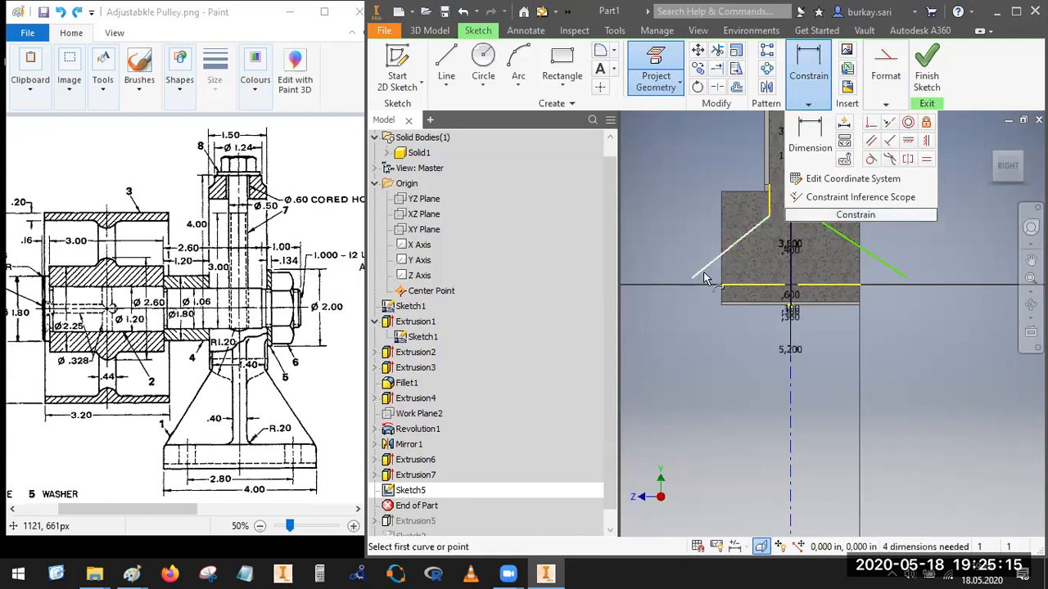
left_click(693, 278)
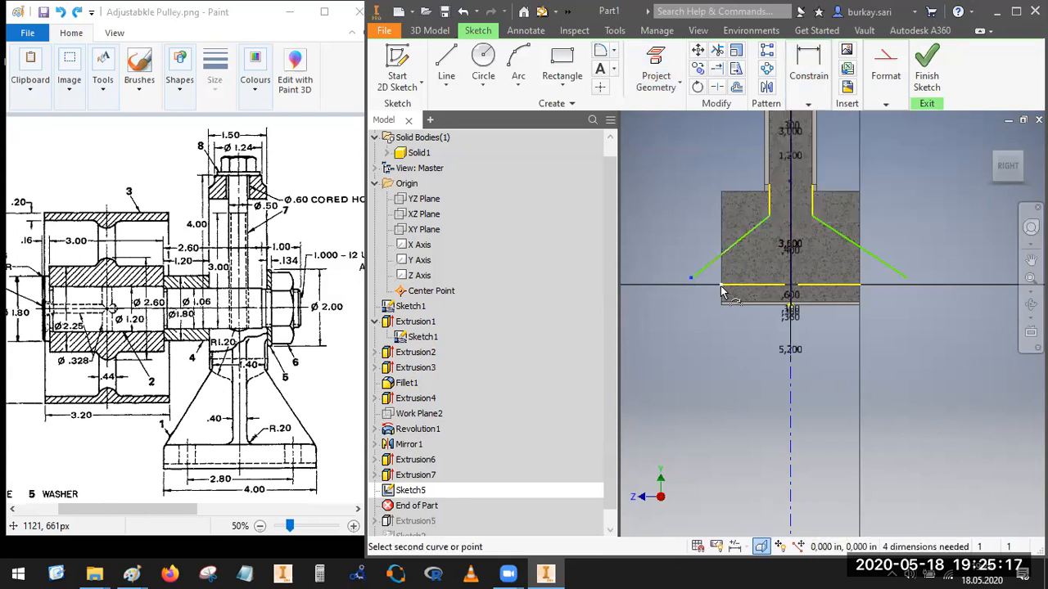
Step: Make the lower ends of both slanted lines coincident with the outer corners of the base plate's upper surface
left_click(720, 286)
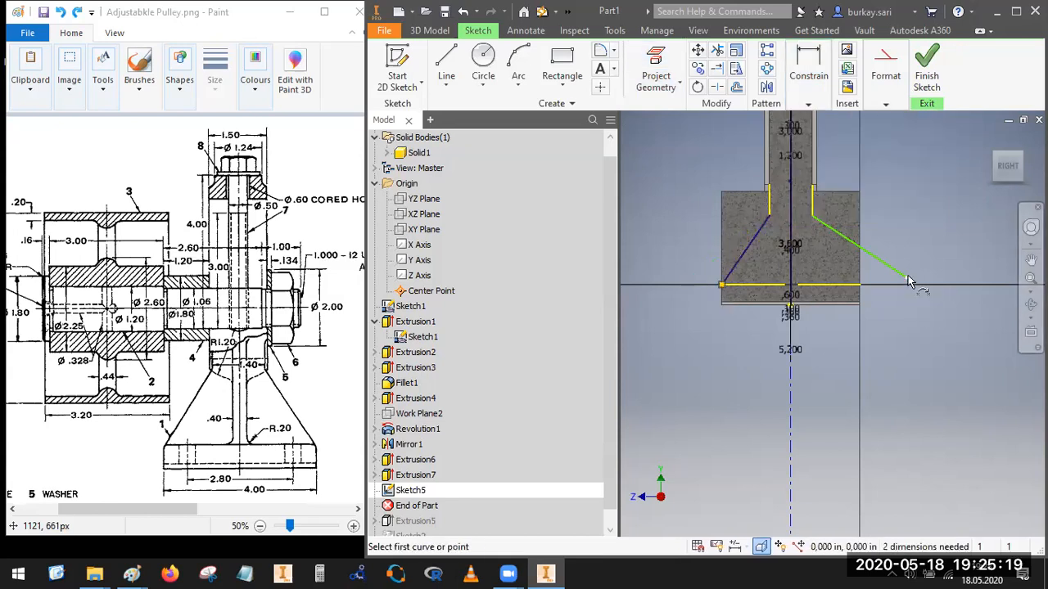
left_click(907, 276)
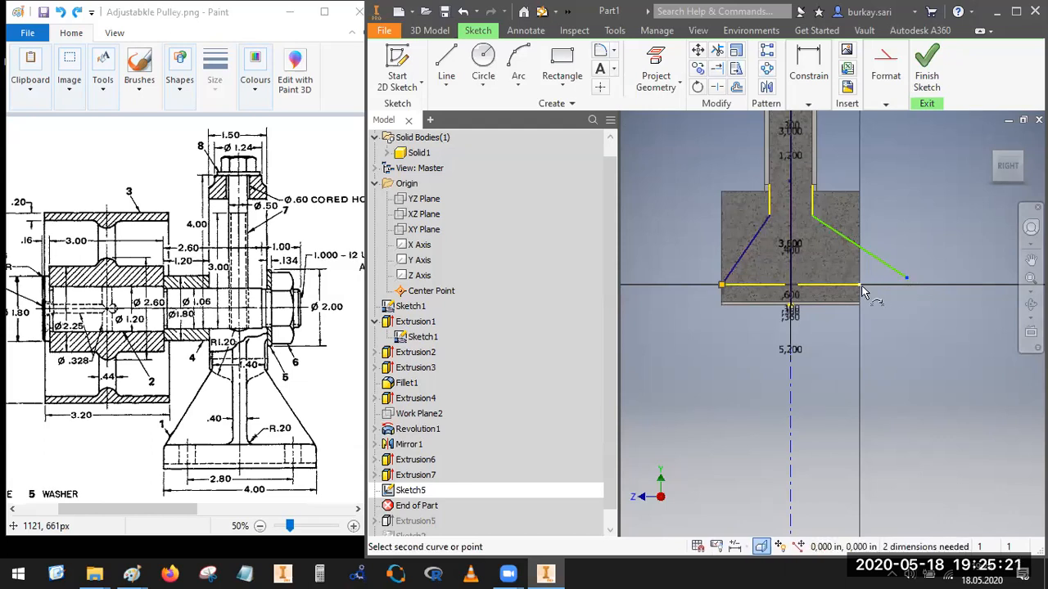
left_click(860, 286)
key("Escape")
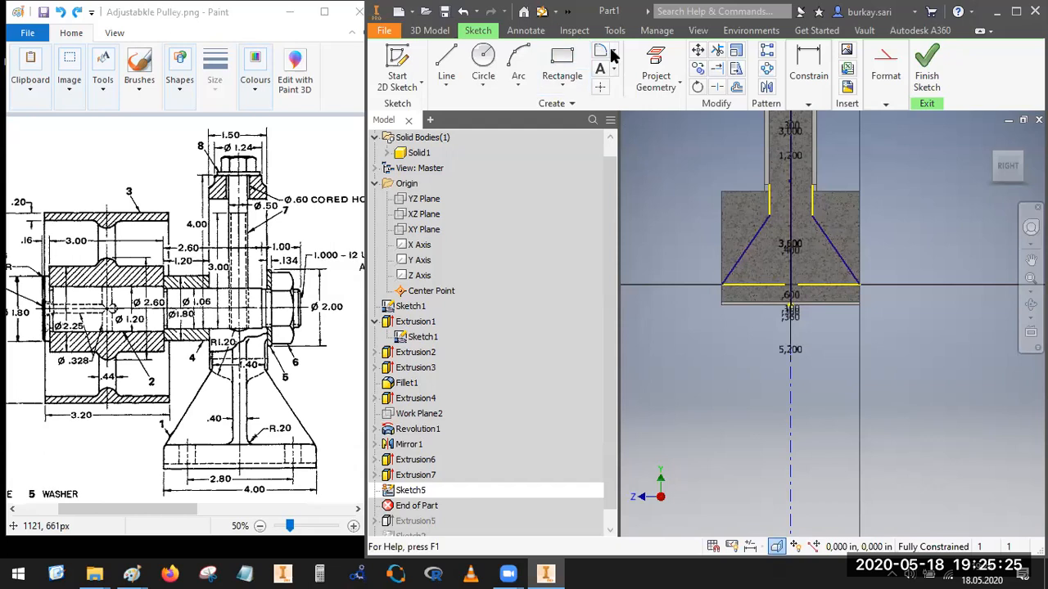
Step: Project the outer vertical and upper horizontal rib edges on both sides to close the two triangular profiles, and finish the sketch
left_click(656, 67)
left_click(722, 229)
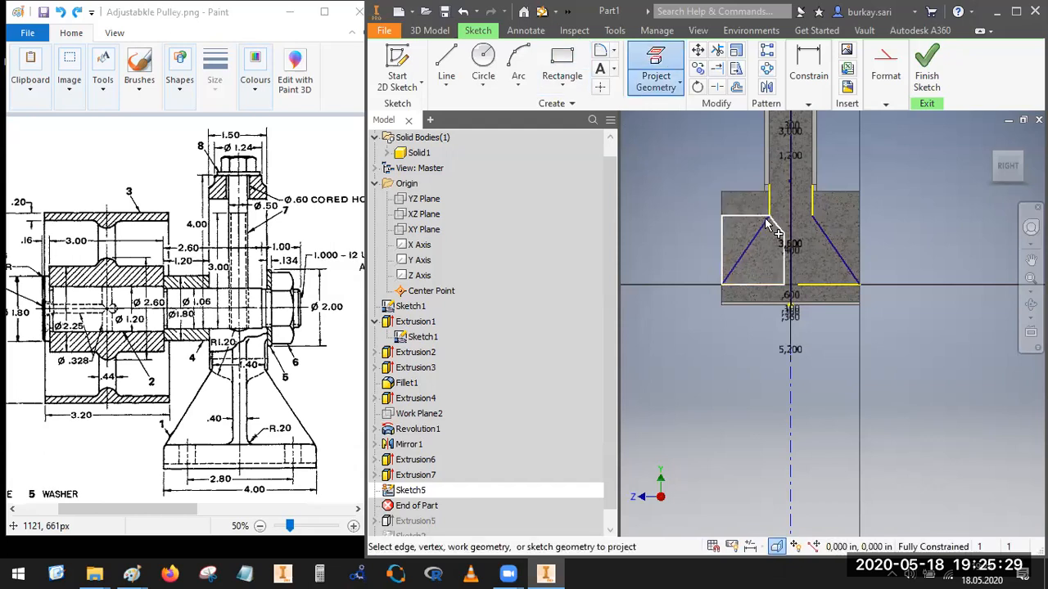
left_click(722, 215)
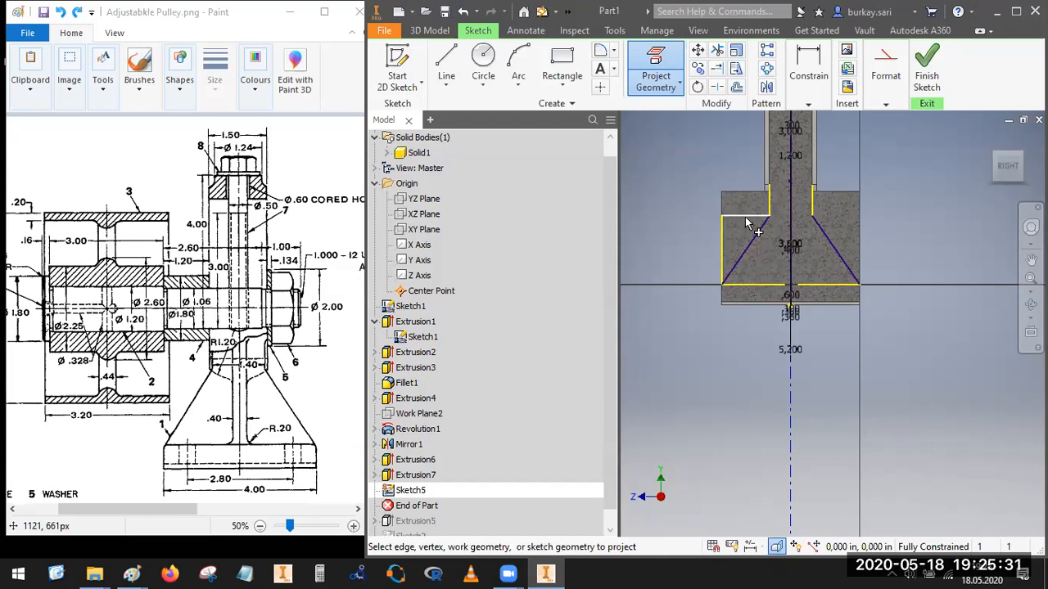
left_click(844, 216)
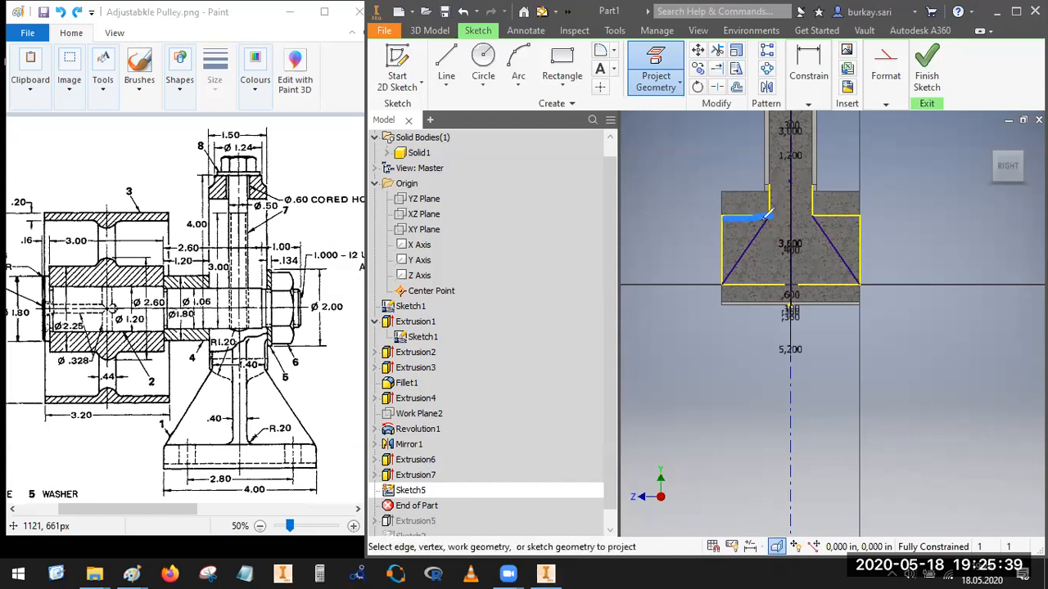
left_click_drag(735, 264, 725, 281)
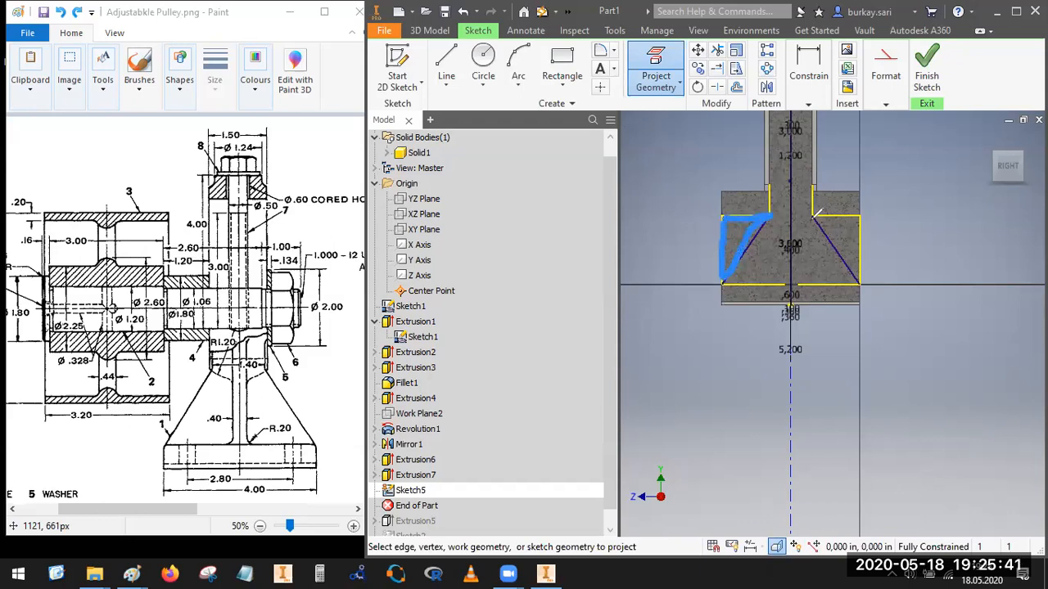
left_click_drag(827, 219, 862, 280)
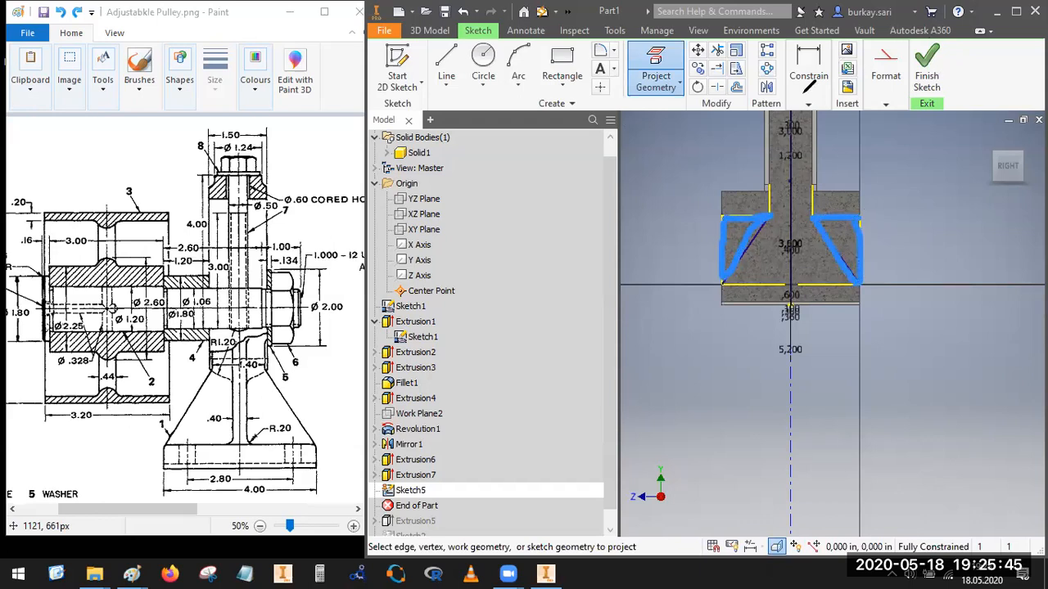
left_click(927, 69)
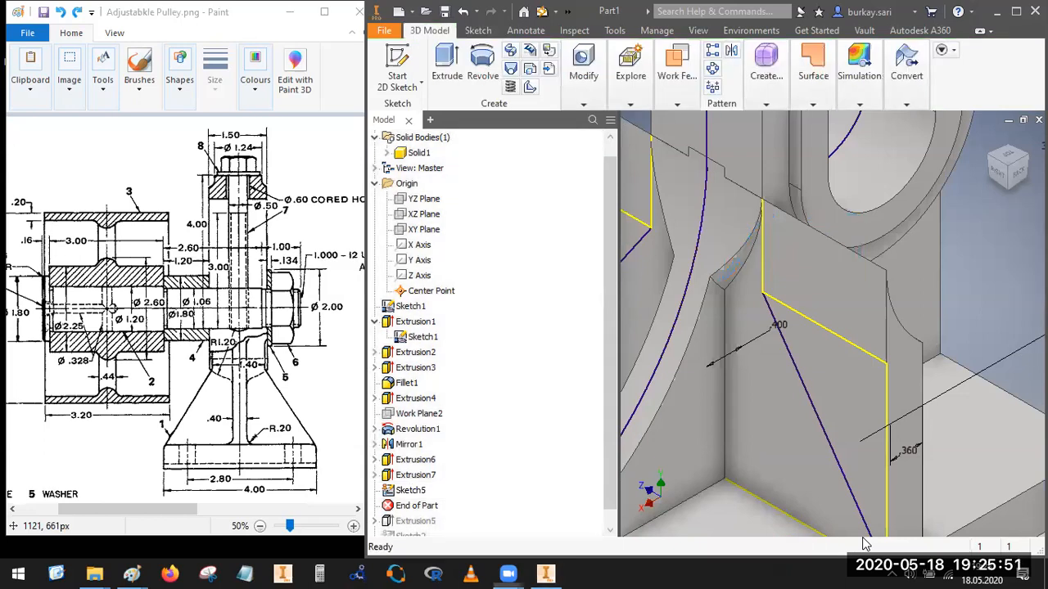
Step: Extrude both triangular corner profiles as a cut with the To extent, ending at the rib's opposite face
scroll(903, 289, "down", 1)
scroll(792, 220, "up", 5)
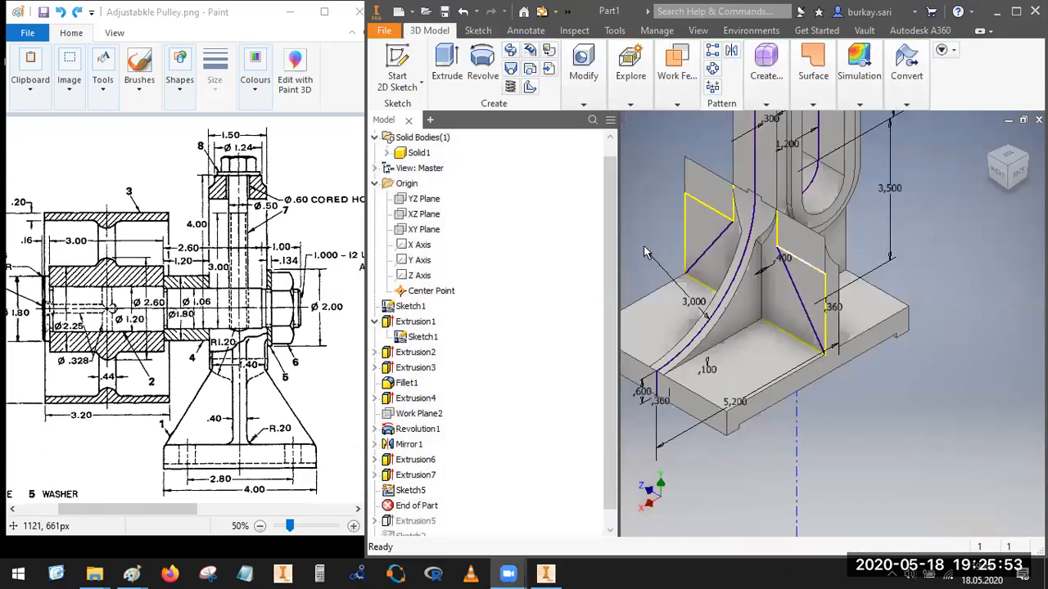
left_click(446, 65)
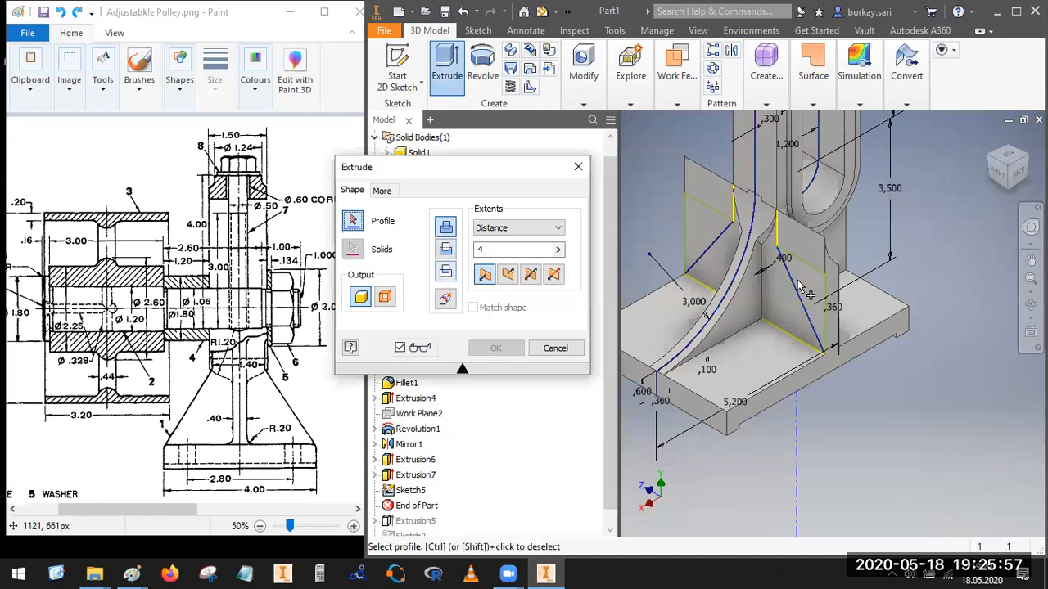
left_click(696, 237)
left_click(697, 226)
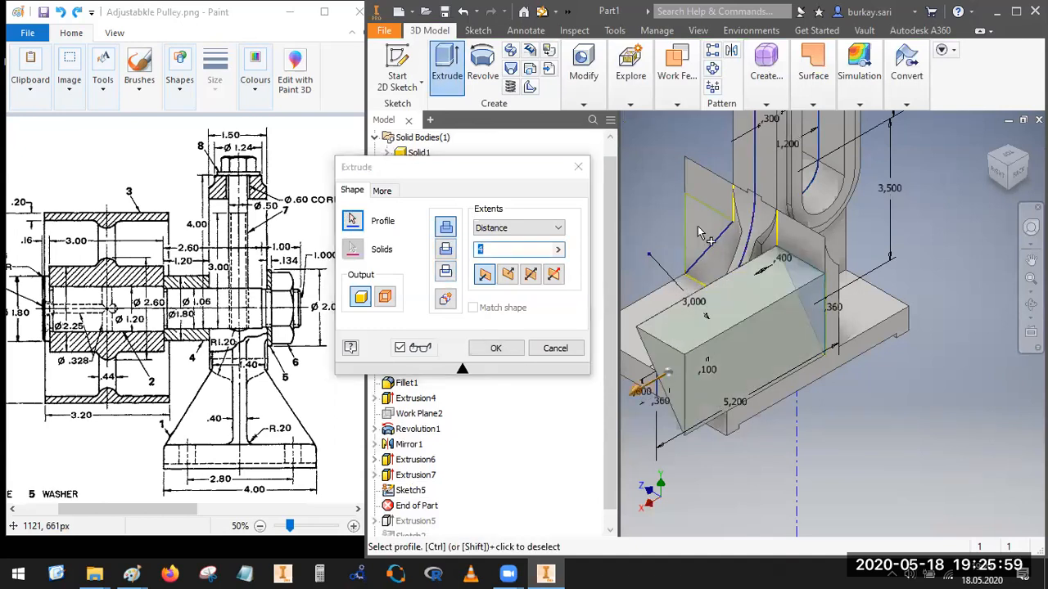
left_click(508, 275)
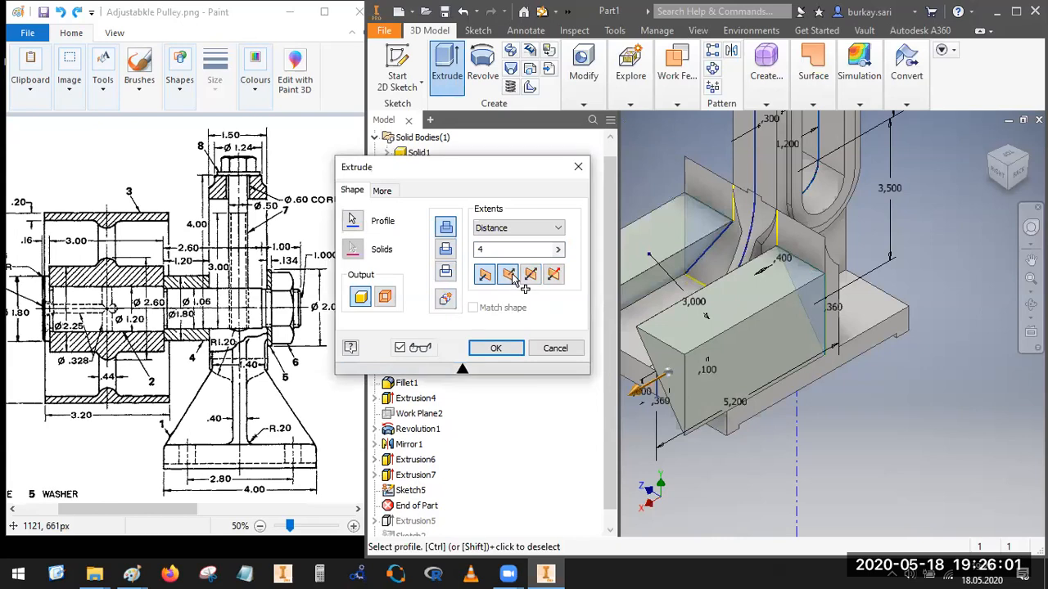
left_click(536, 229)
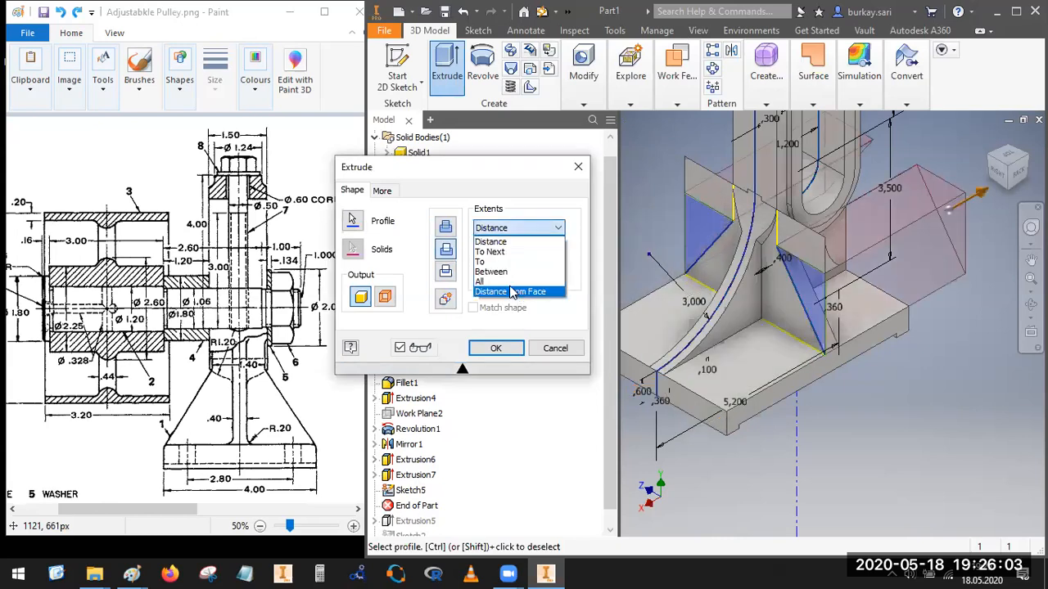
left_click(491, 260)
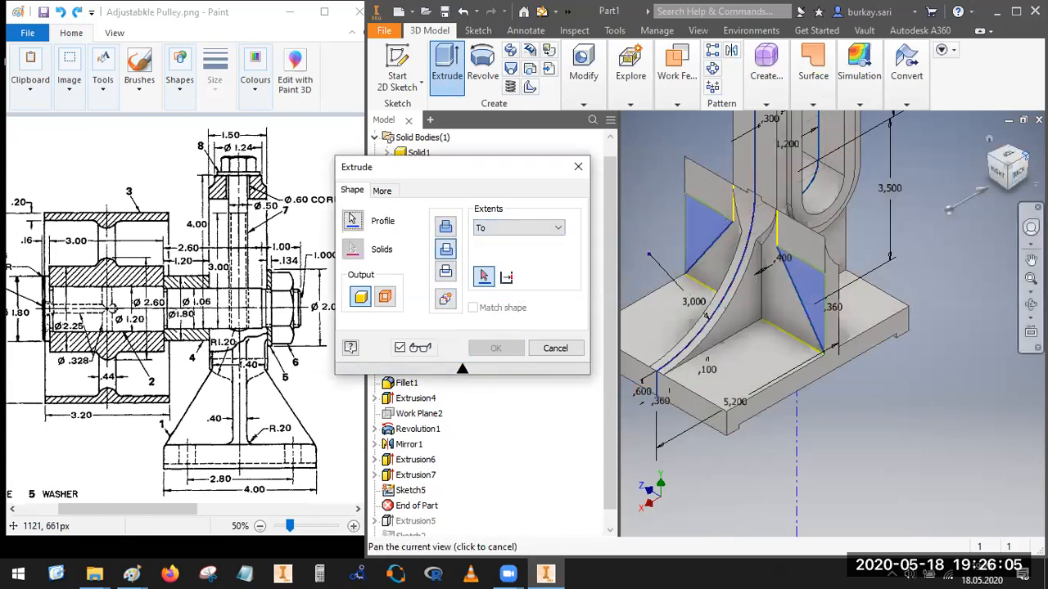
left_click(1027, 157)
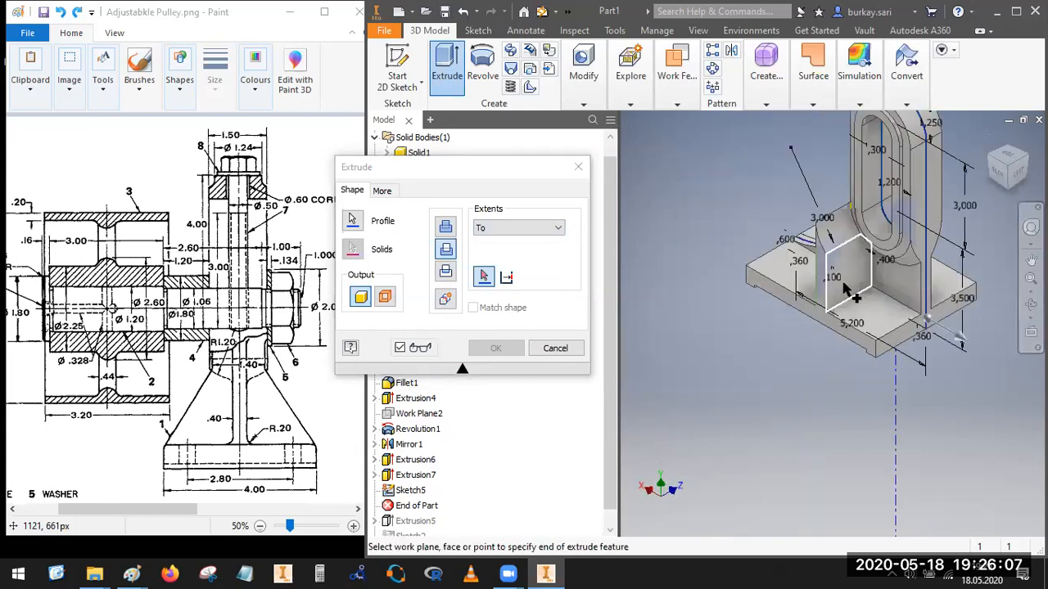
left_click(847, 290)
scroll(874, 249, "up", 3)
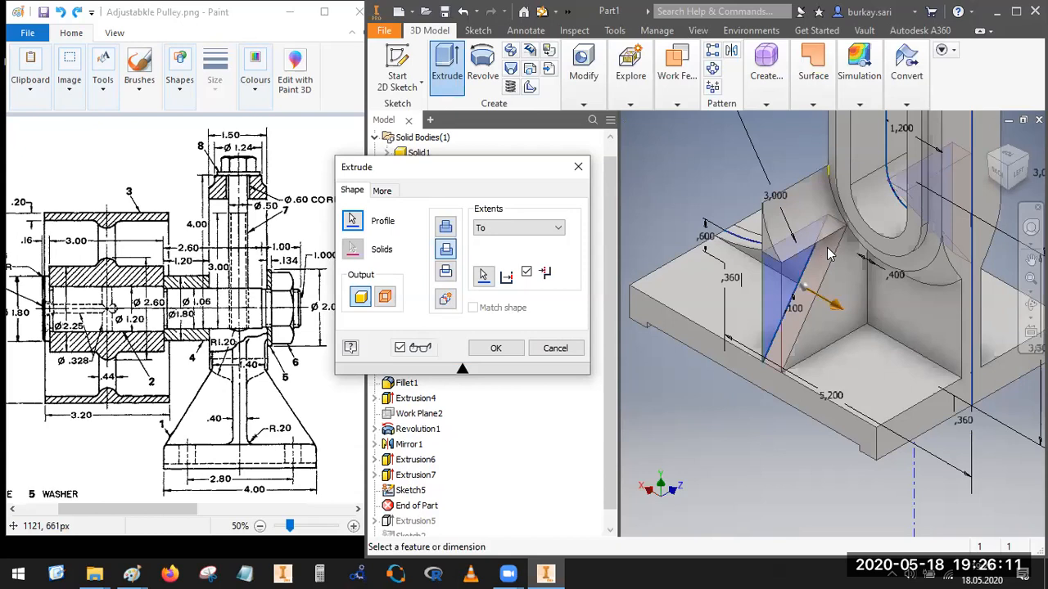
left_click(491, 349)
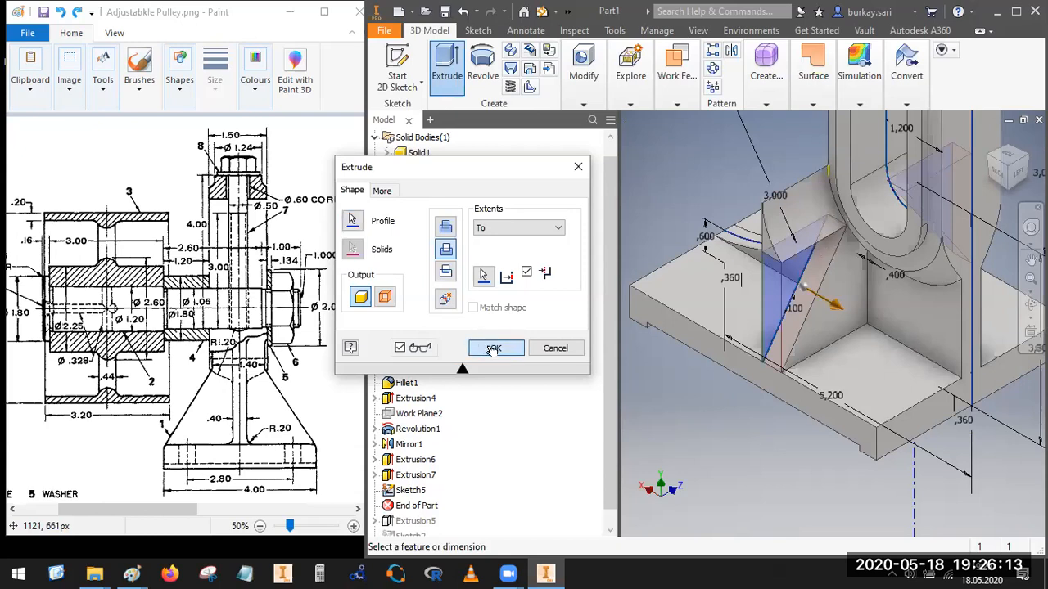
Step: Start a 2D sketch on the curved end face of the upper rib wing still projecting above the slanted edge
left_click(993, 176)
left_click(997, 171)
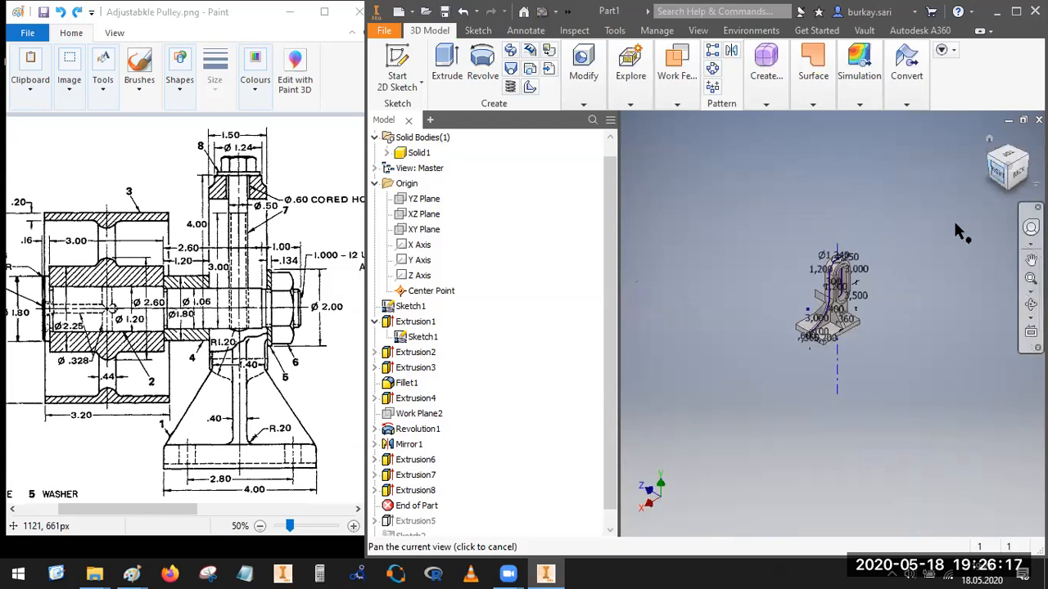
scroll(844, 306, "up", 8)
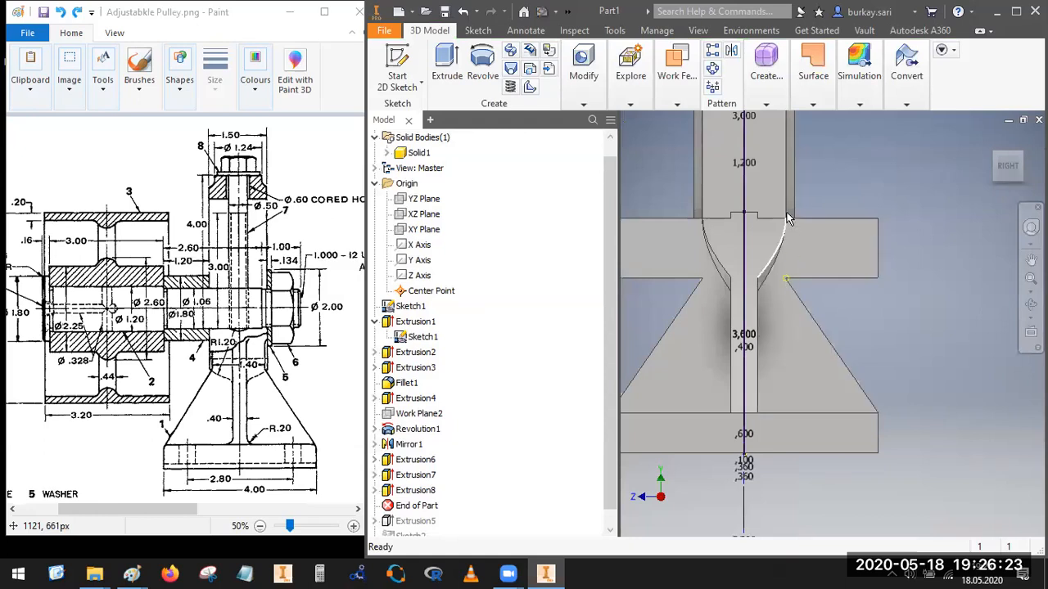
left_click(1021, 153)
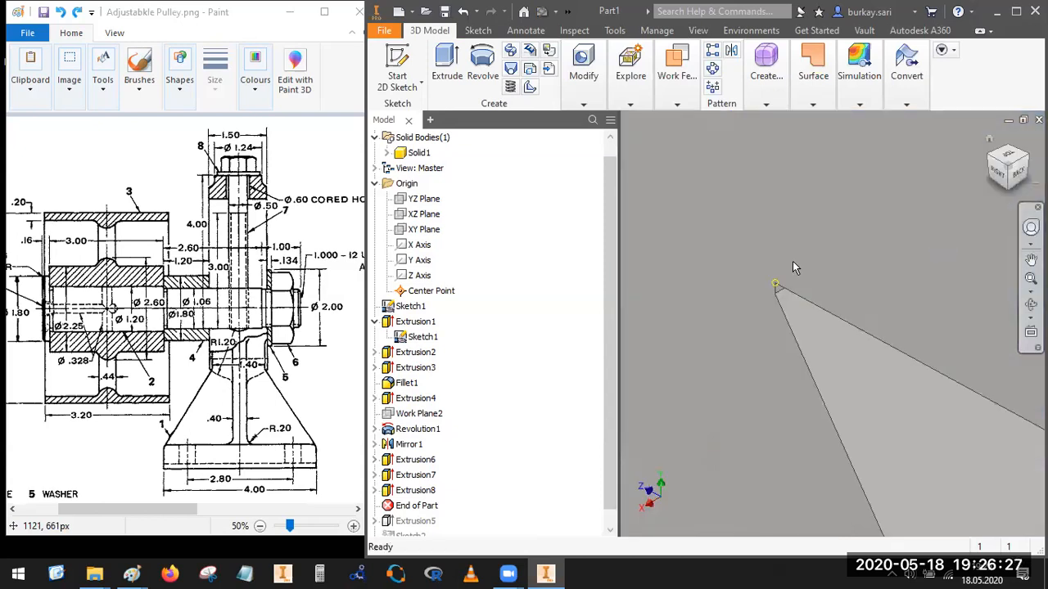
scroll(844, 260, "down", 5)
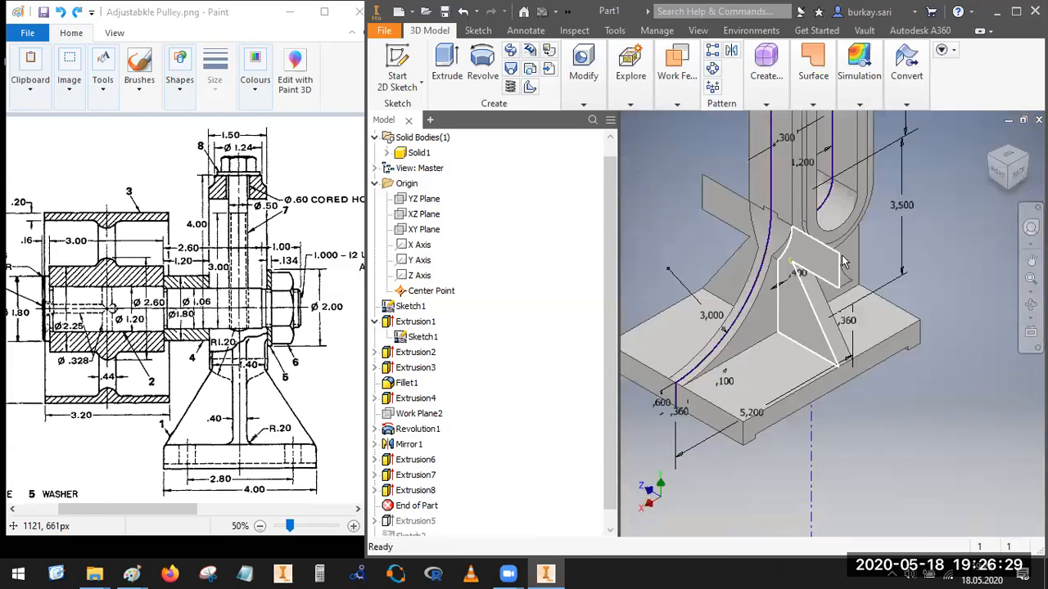
scroll(845, 260, "down", 3)
left_click(397, 65)
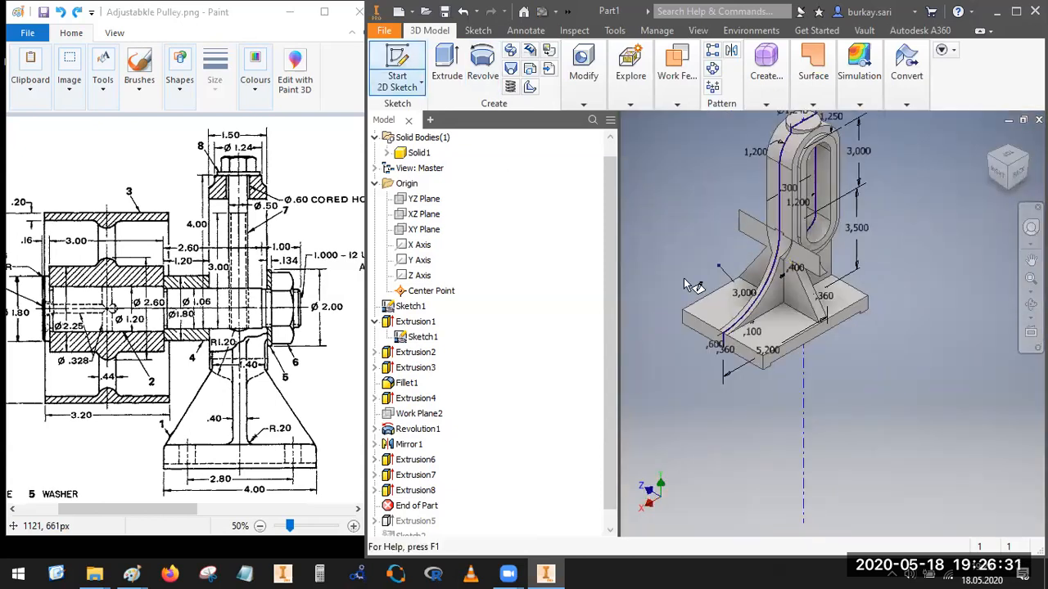
scroll(778, 278, "up", 5)
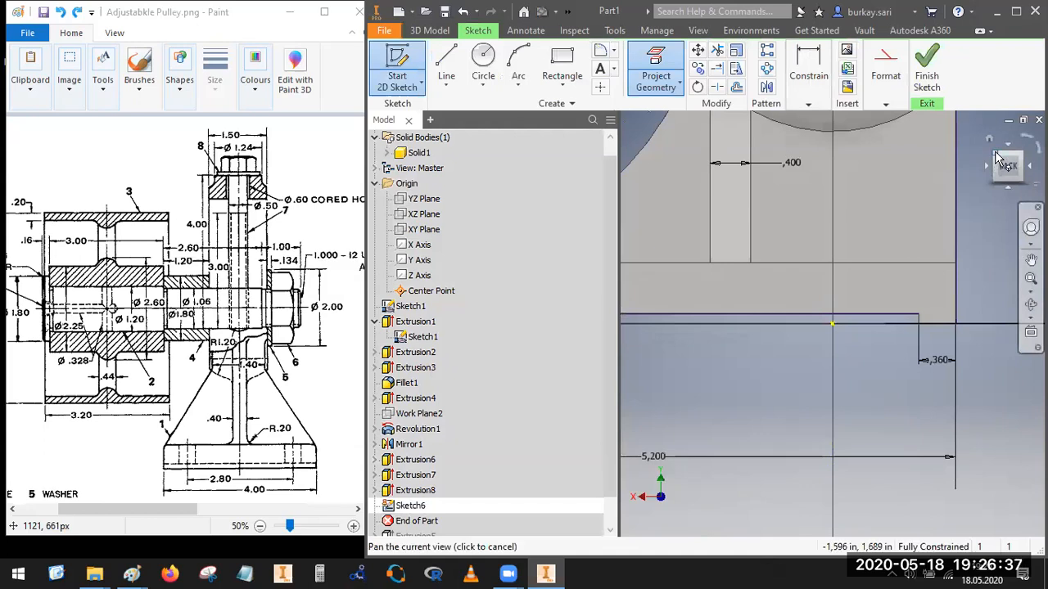
key("F6")
Step: Project the outline of the wing's curved end face into the sketch and finish the sketch
left_click(656, 68)
scroll(827, 290, "up", 5)
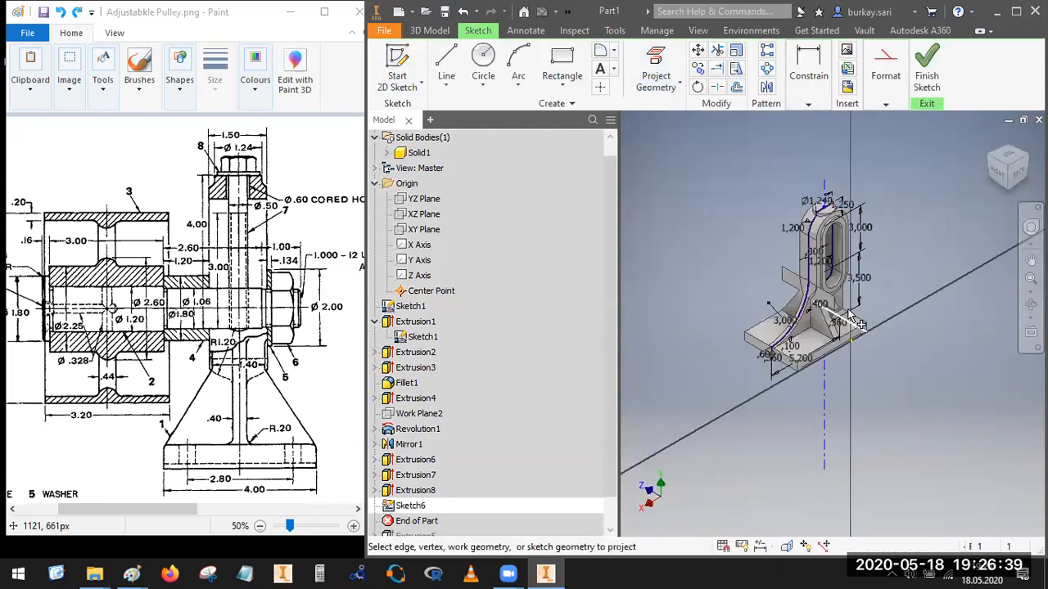
scroll(819, 302, "up", 3)
left_click(806, 312)
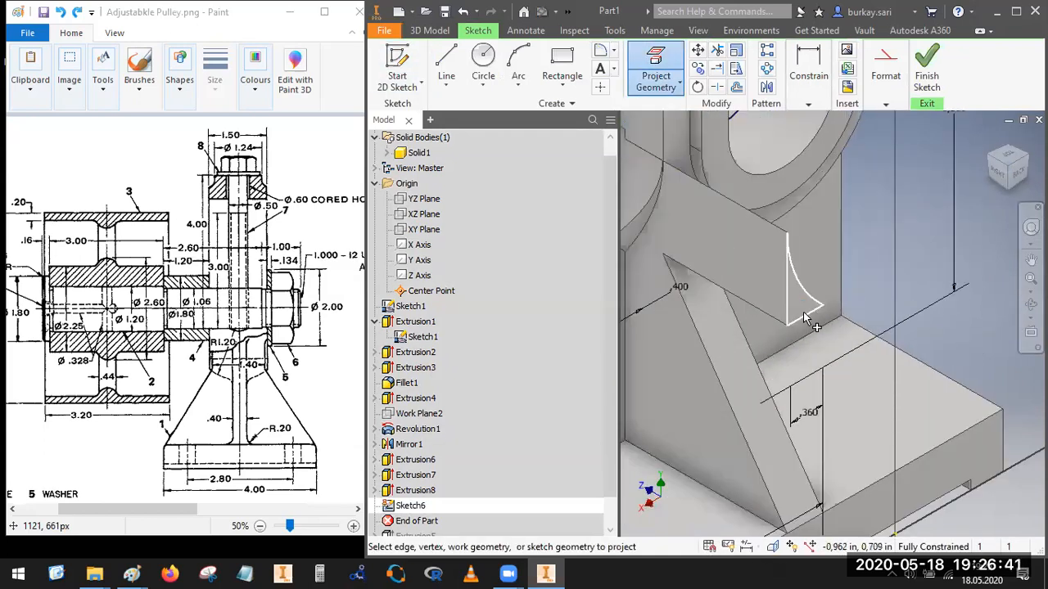
scroll(906, 337, "down", 6)
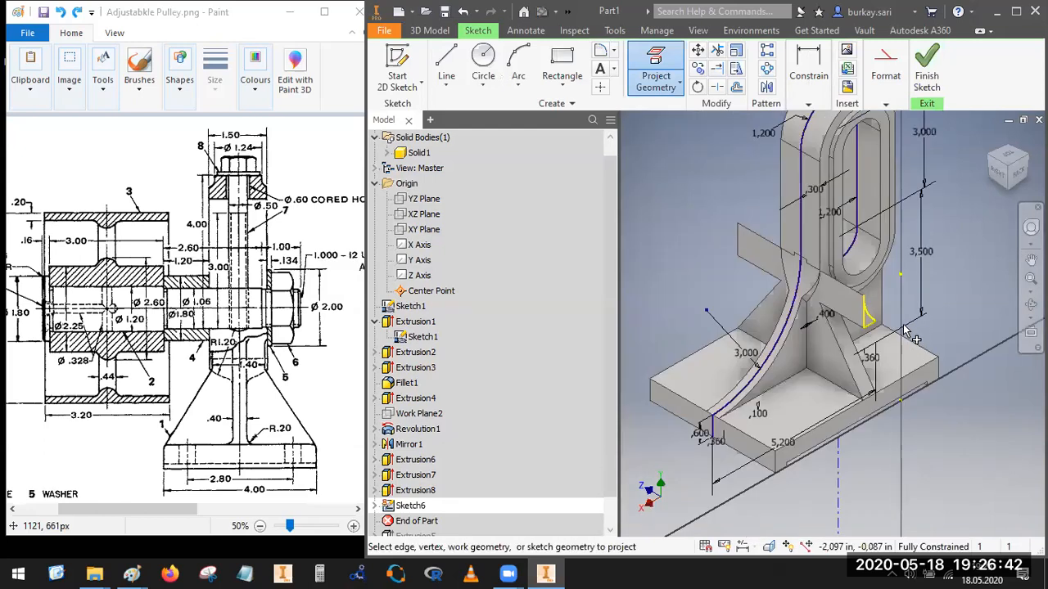
left_click(927, 68)
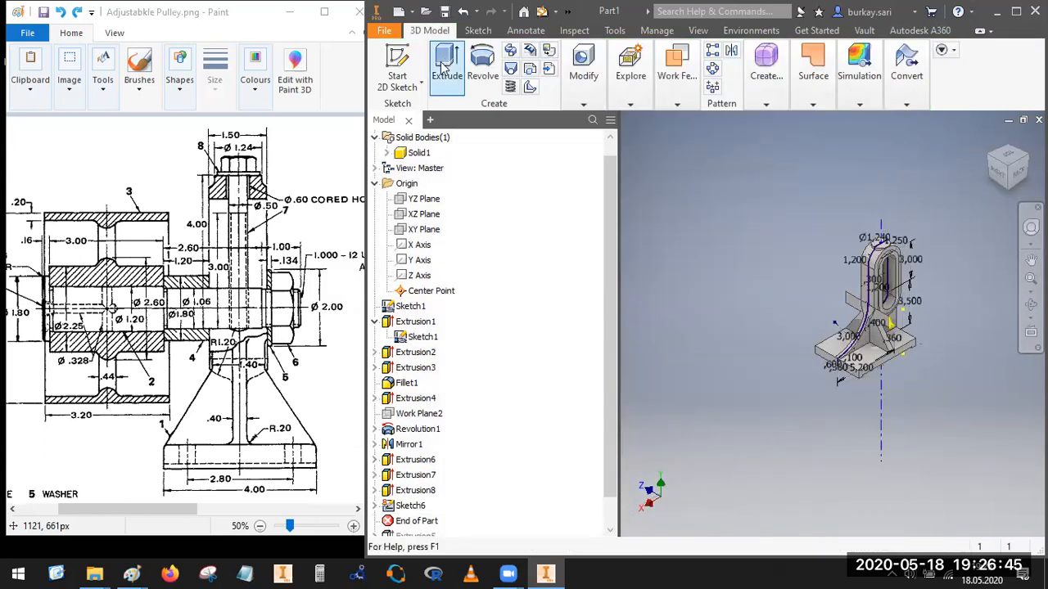
Step: Extrude the projected wing profile as a cut with the To extent, ending at the slanted rib's upper corner point
scroll(894, 328, "up", 5)
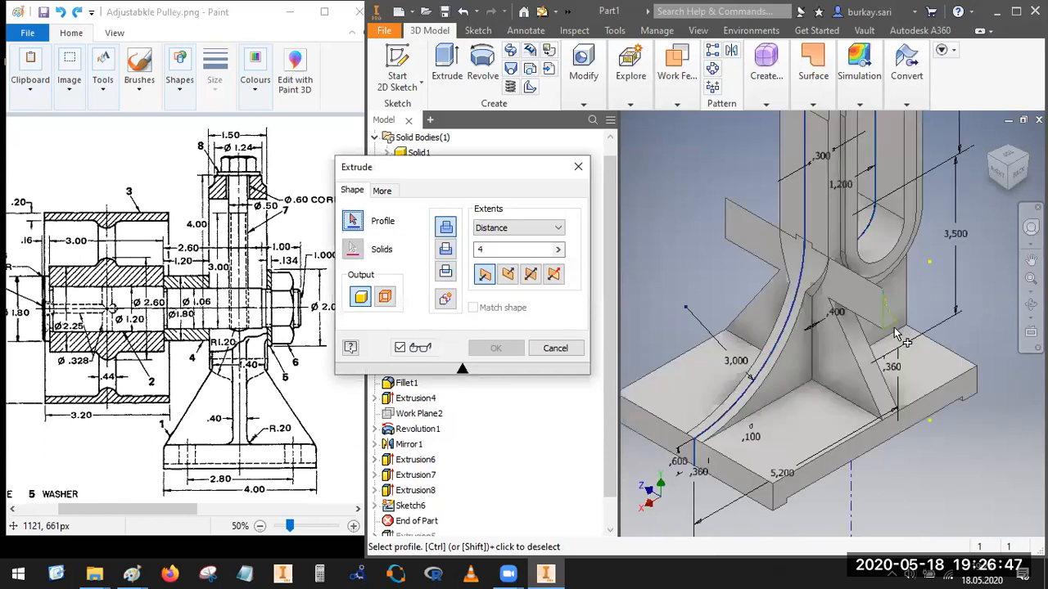
left_click(884, 375)
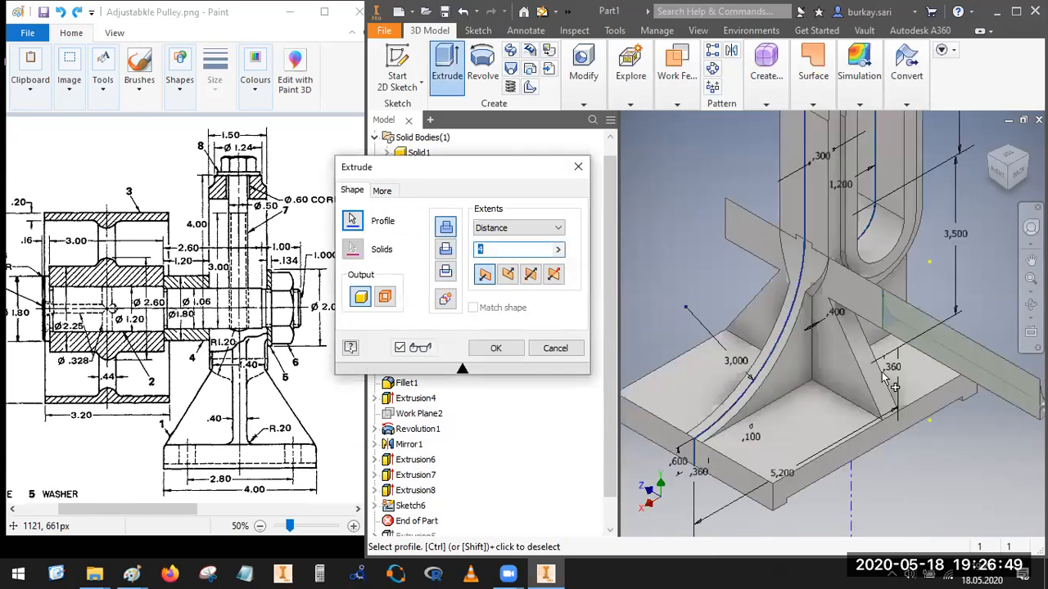
left_click(447, 250)
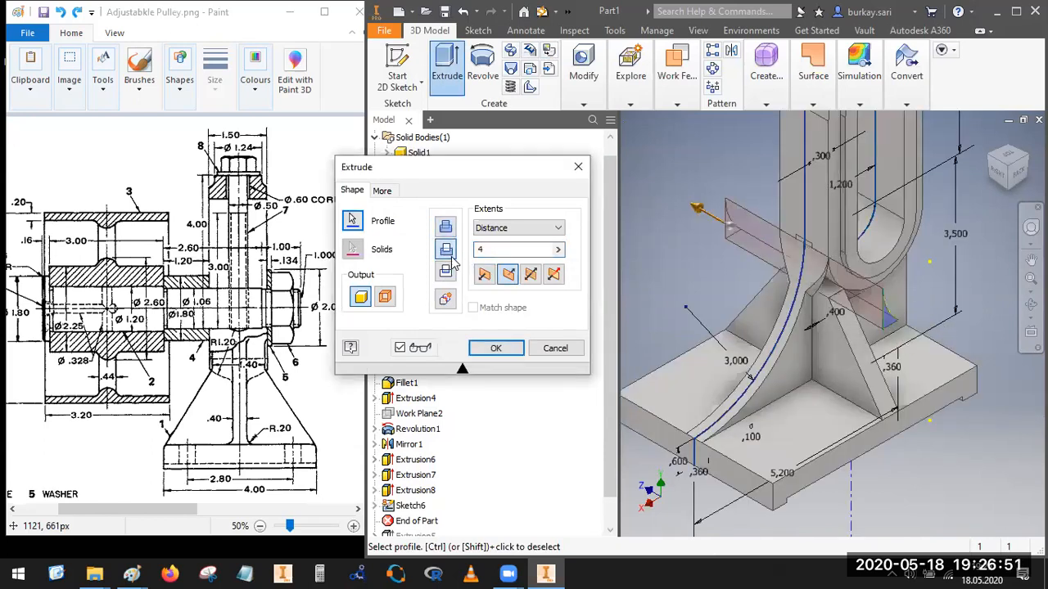
left_click(503, 229)
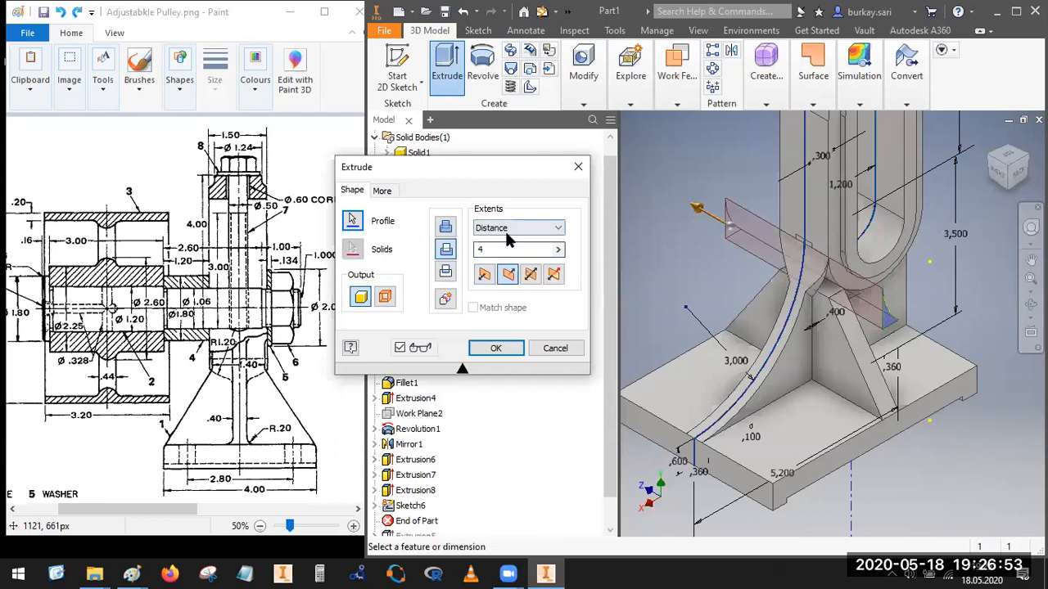
left_click(491, 261)
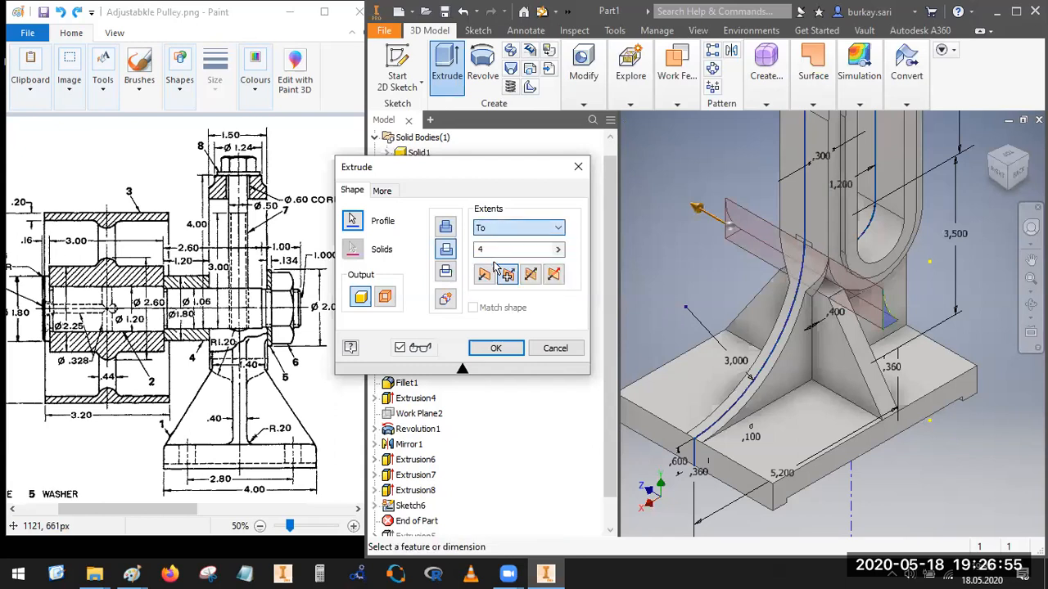
scroll(830, 305, "up", 5)
left_click(841, 290)
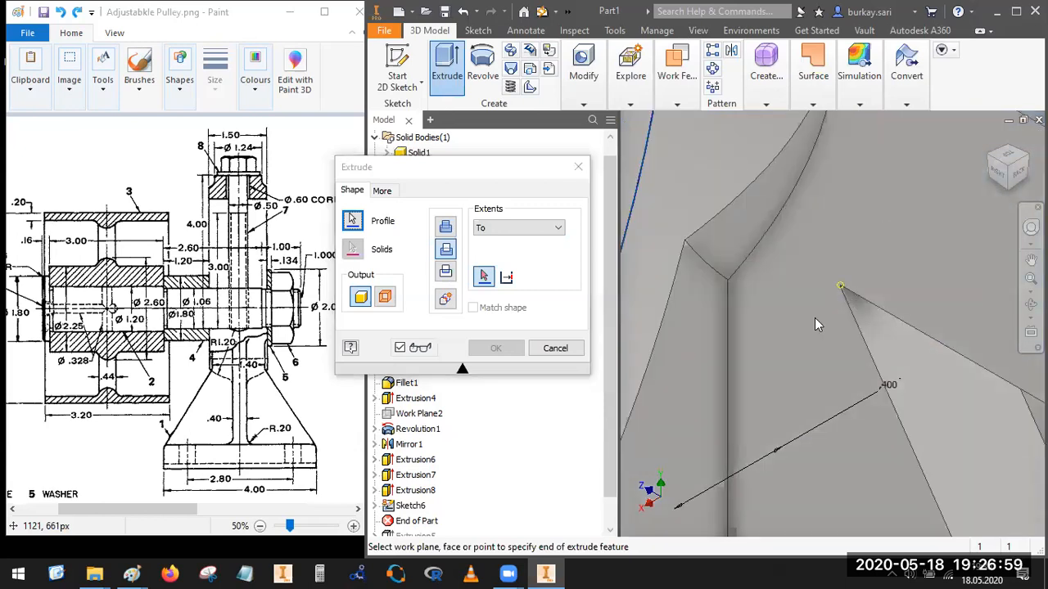
scroll(810, 323, "down", 5)
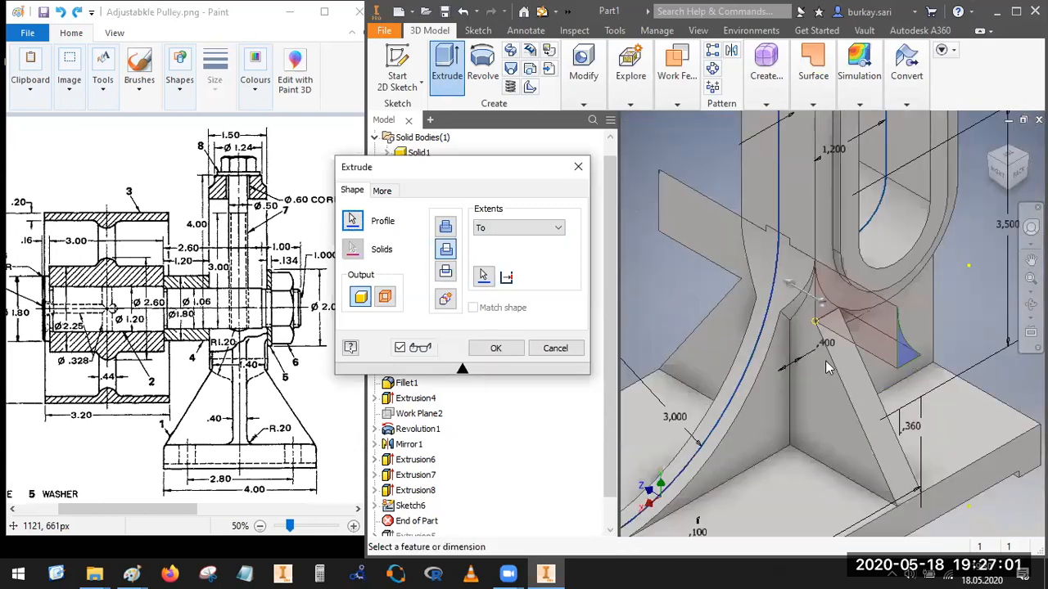
left_click(496, 348)
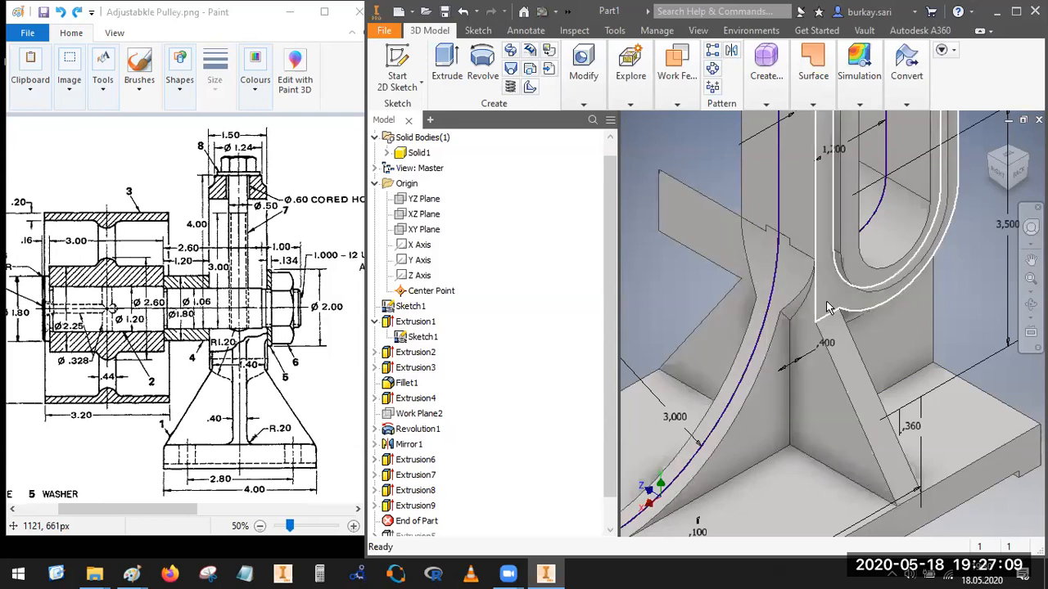
Step: Start a 2D sketch on the curved-outline end face of the remaining rib wing on the opposite side
left_click(990, 158)
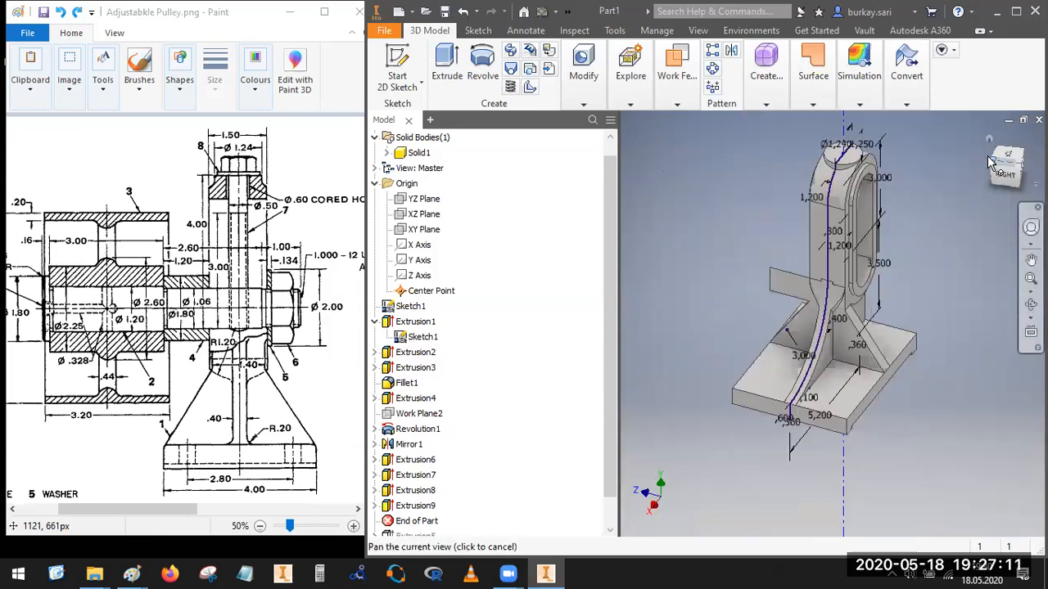
left_click(397, 64)
scroll(834, 259, "up", 5)
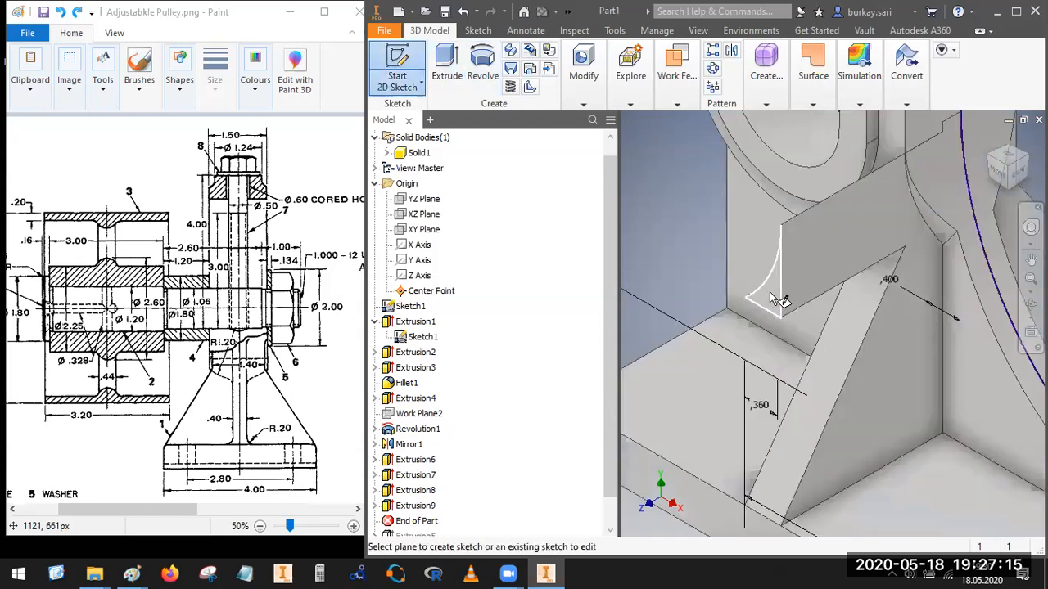
left_click(767, 334)
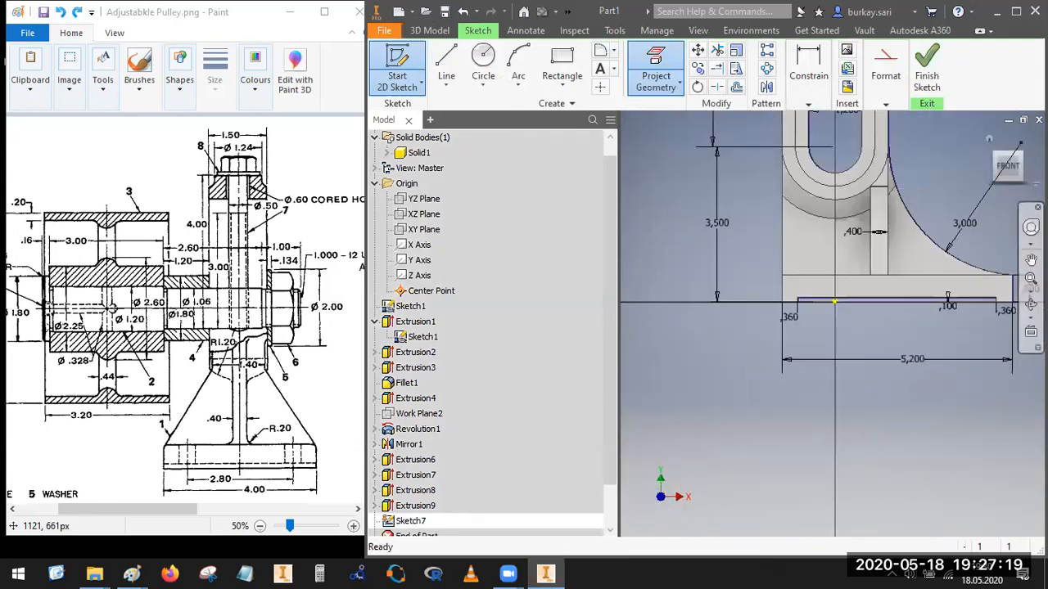
Step: Project the outline of the opposite wing's end face into the sketch and finish the sketch
left_click(1023, 158)
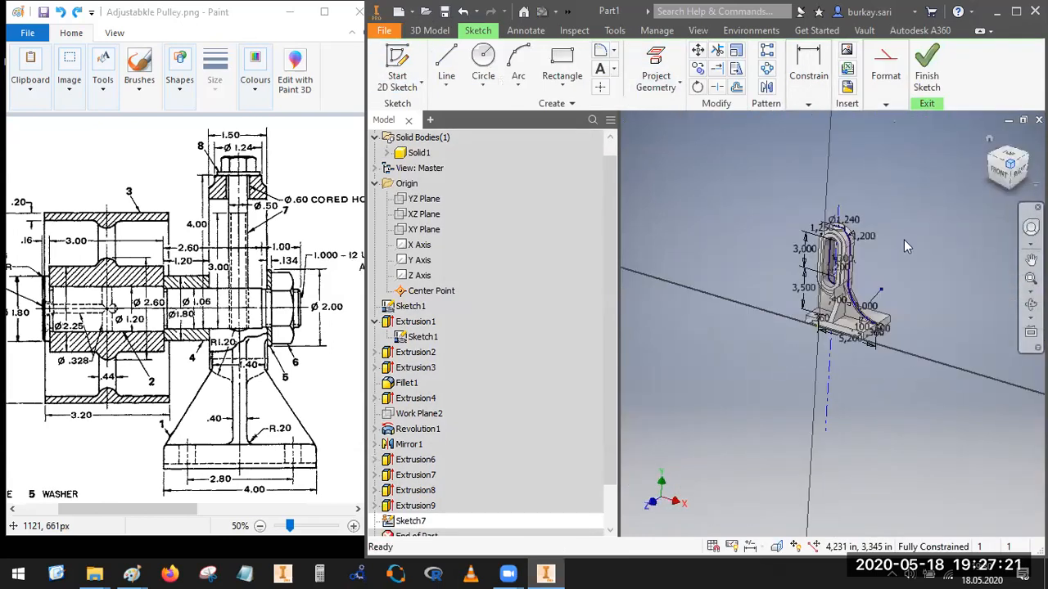
left_click(657, 71)
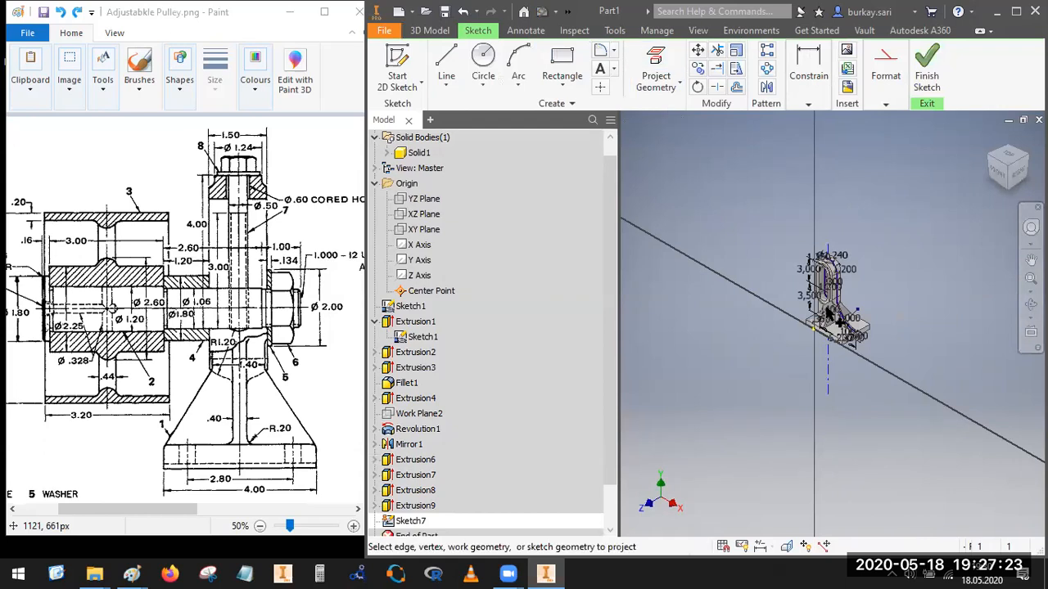
scroll(750, 364, "up", 8)
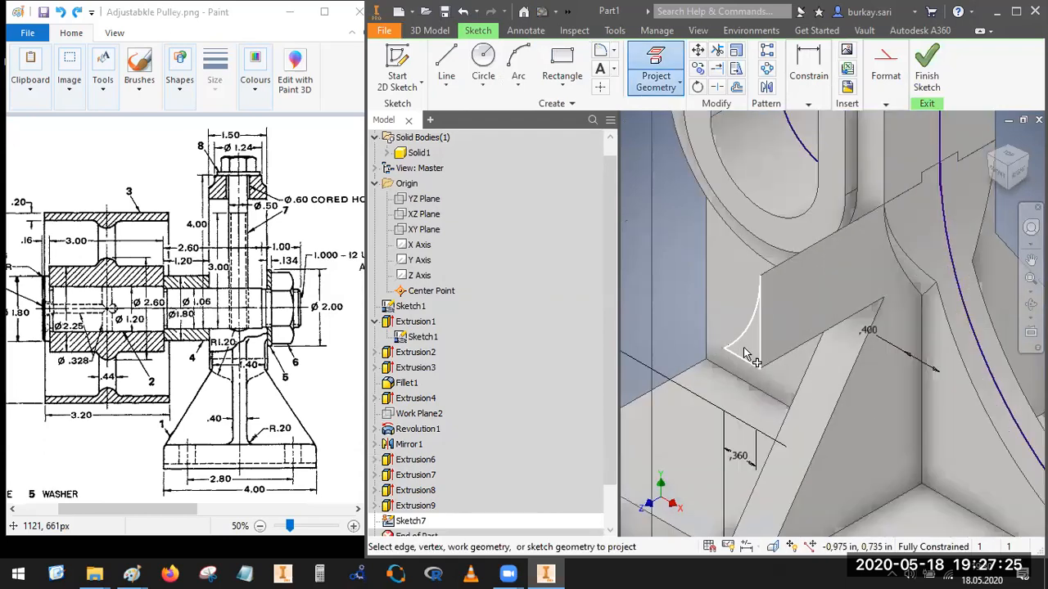
left_click(714, 370)
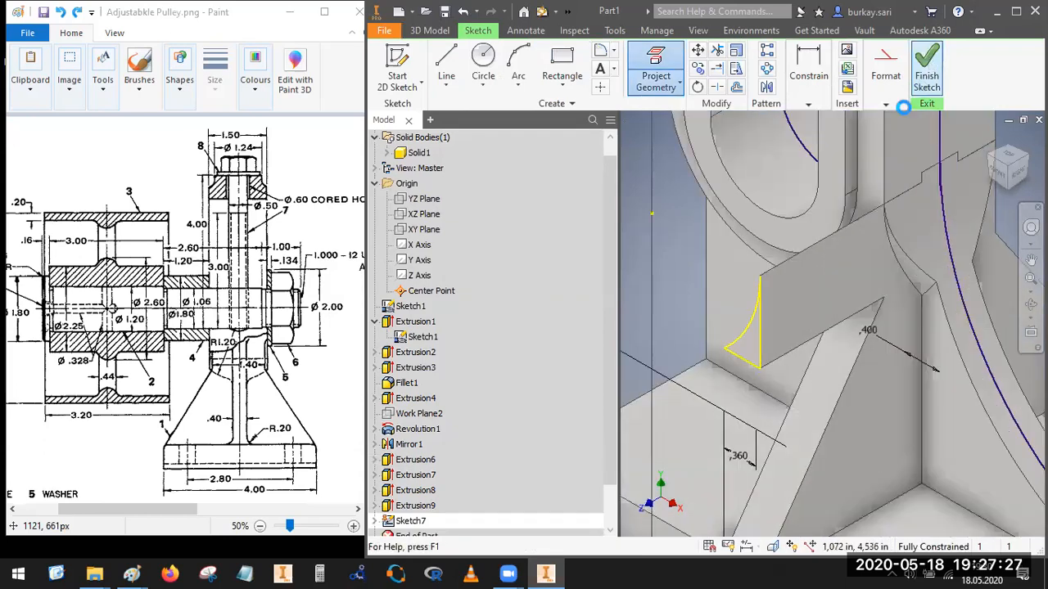
left_click(926, 72)
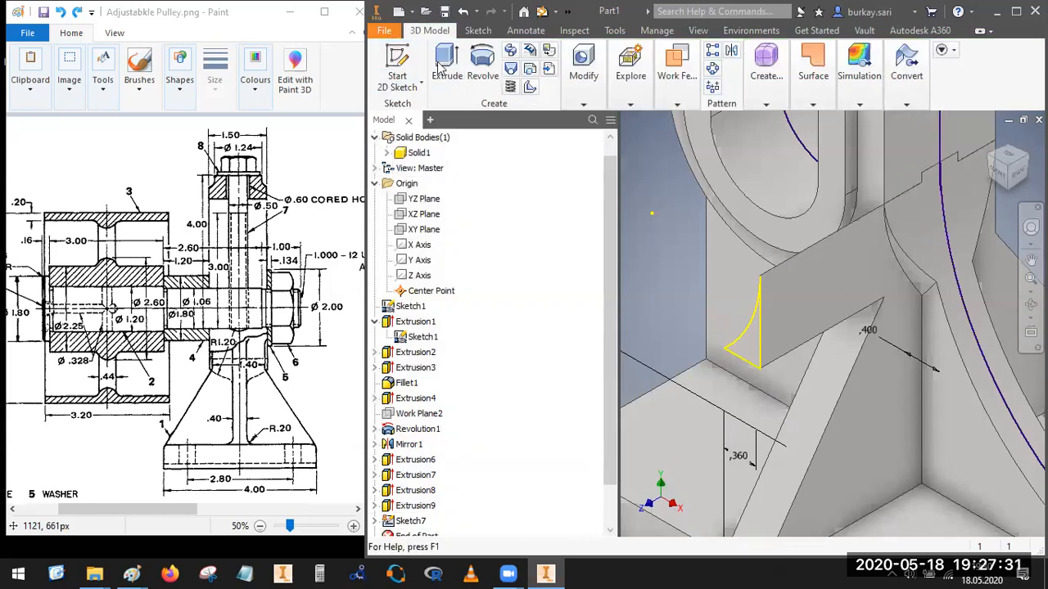
Step: Cut away the opposite wing by extruding its profile with the To extent up to the slanted rib's upper corner point
key("e")
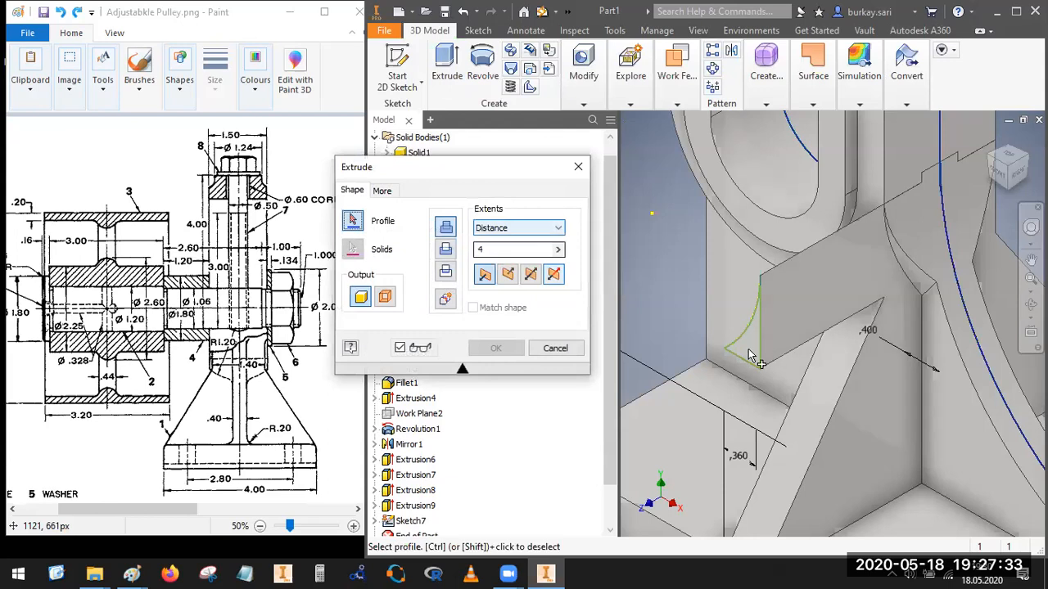
left_click(733, 362)
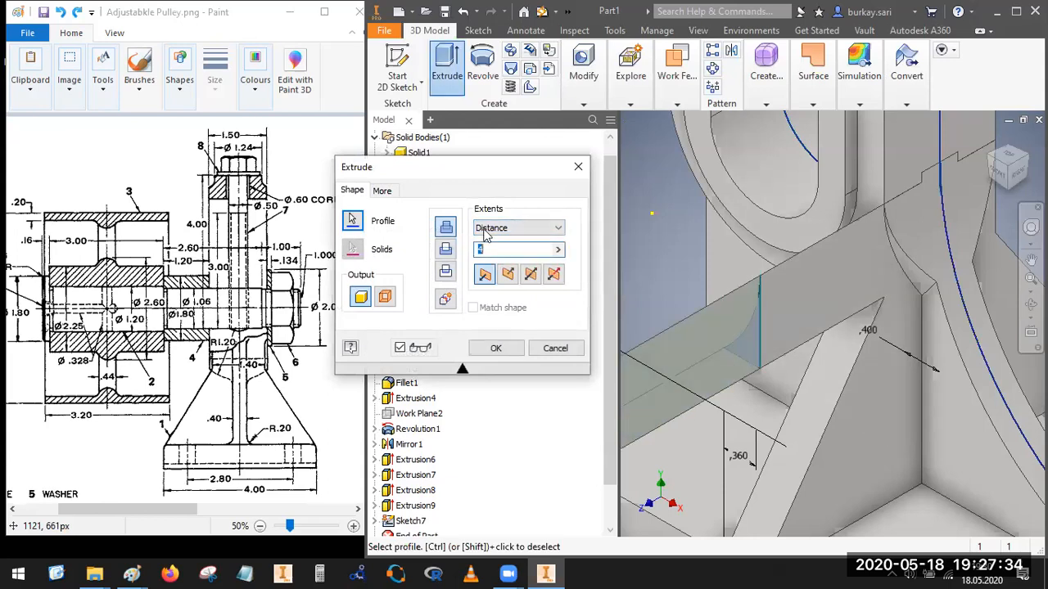
left_click(447, 254)
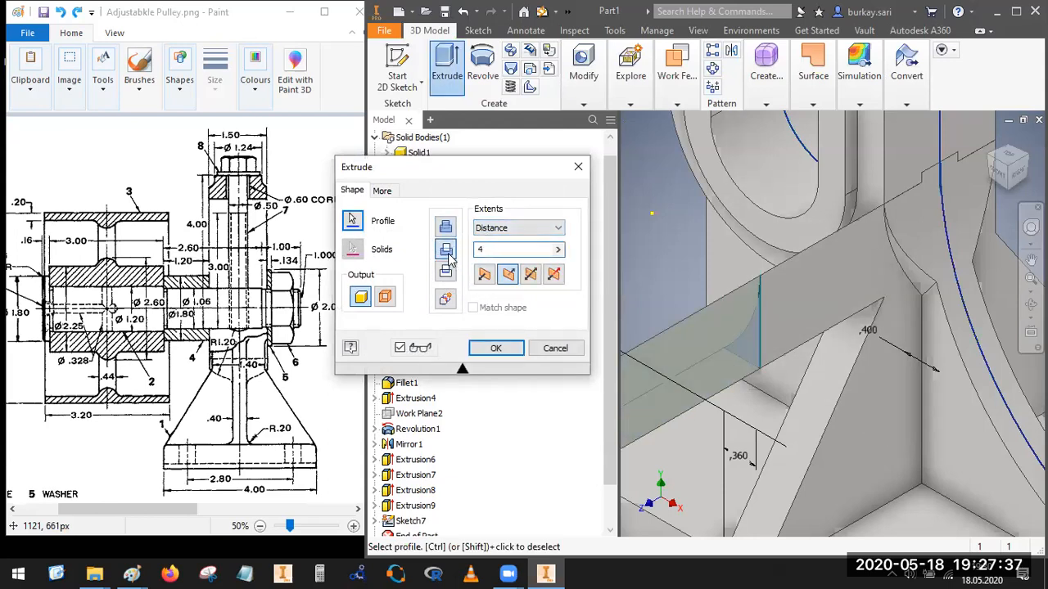
left_click(524, 229)
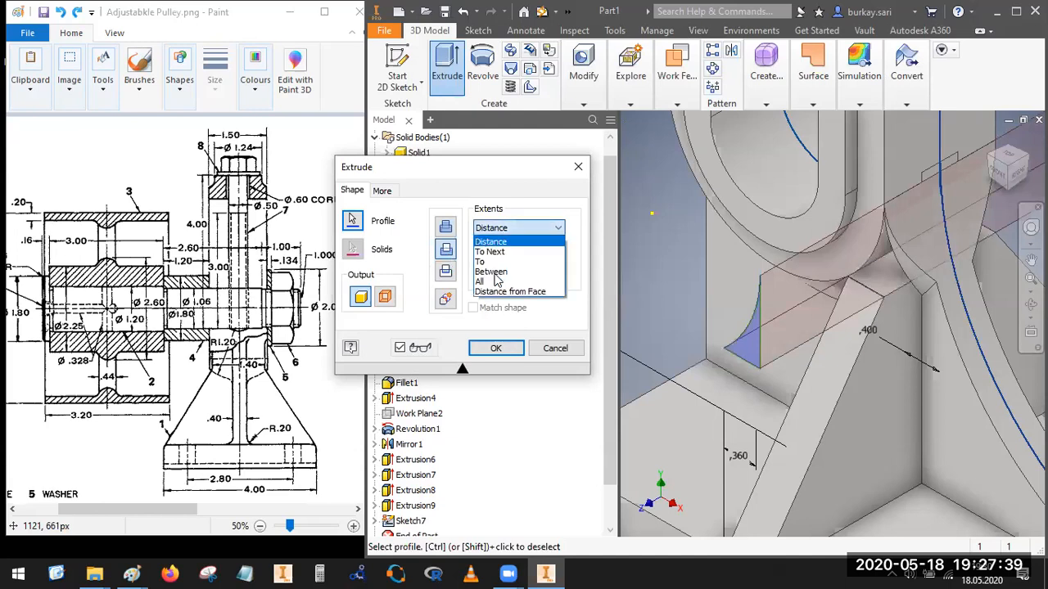
left_click(495, 263)
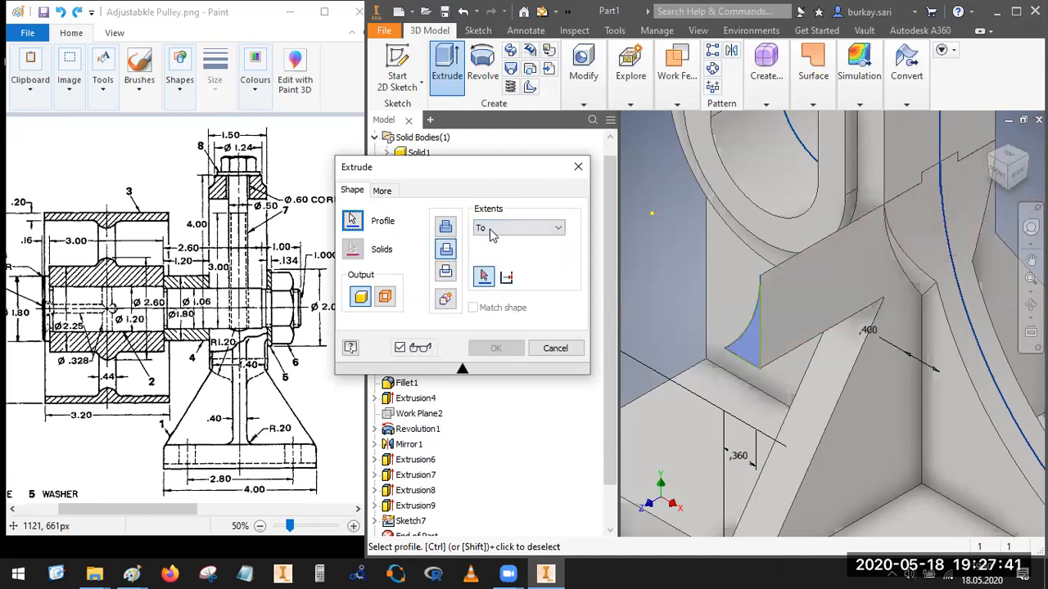
left_click(493, 229)
left_click(492, 253)
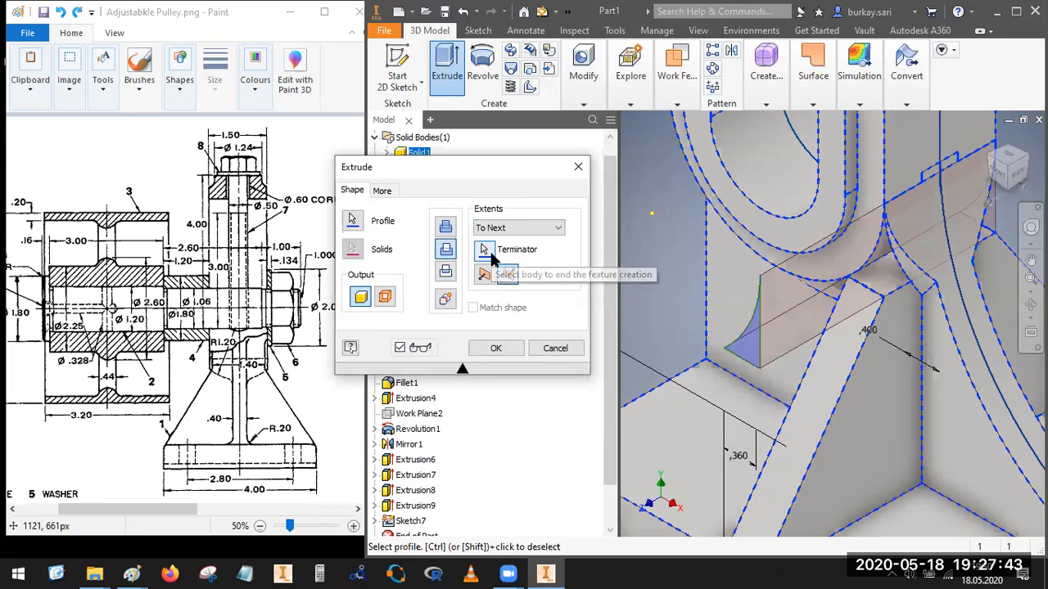
left_click(506, 229)
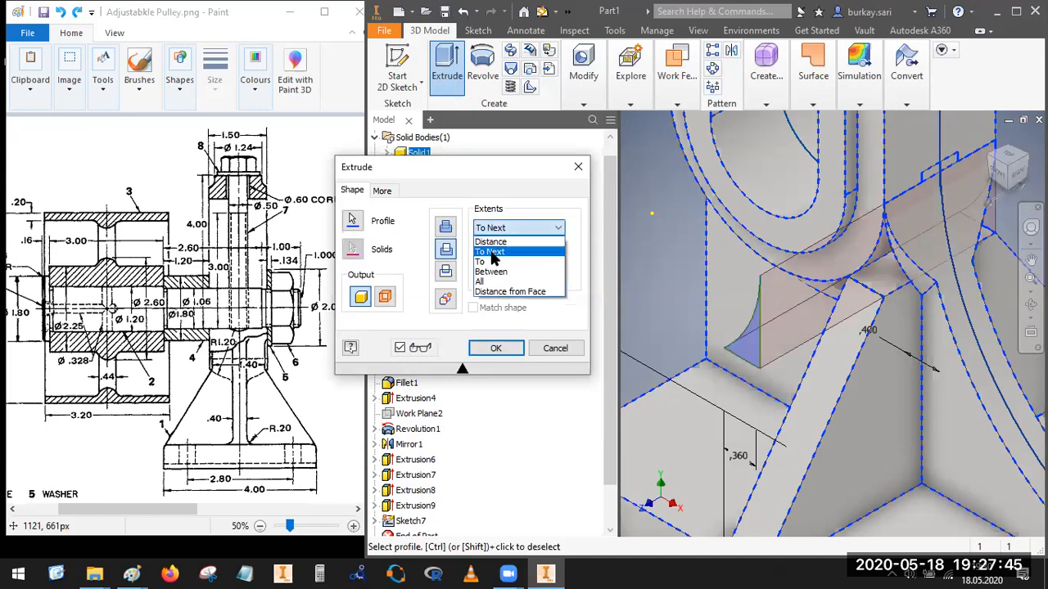
left_click(495, 263)
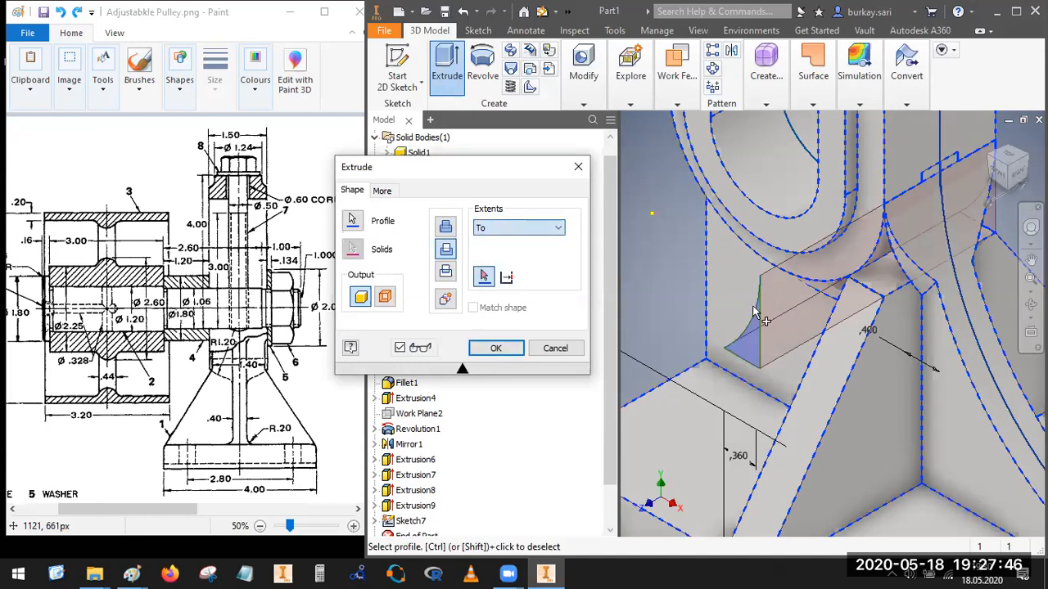
left_click(884, 299)
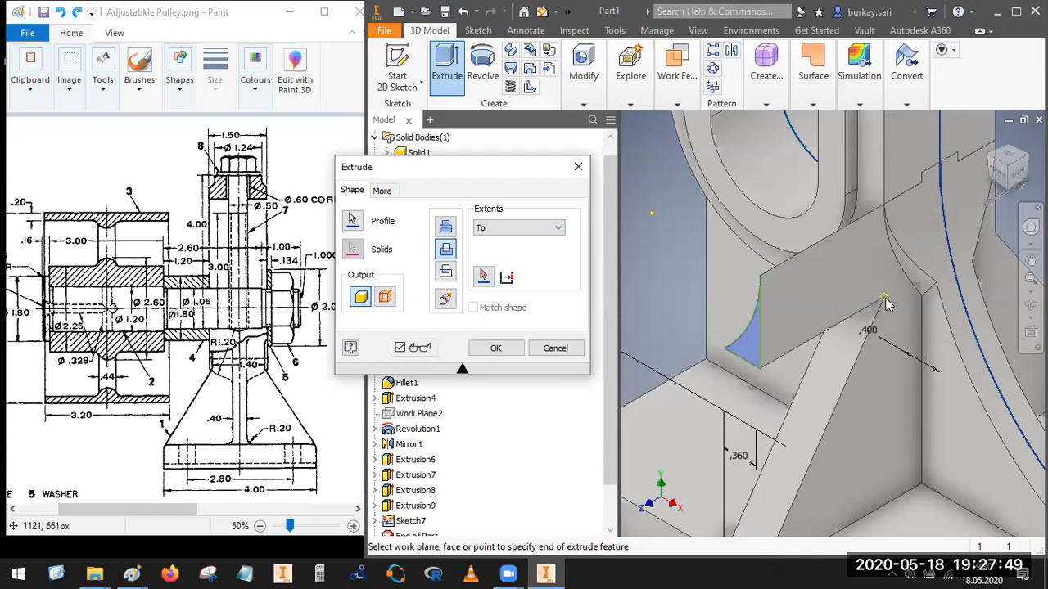
left_click(496, 348)
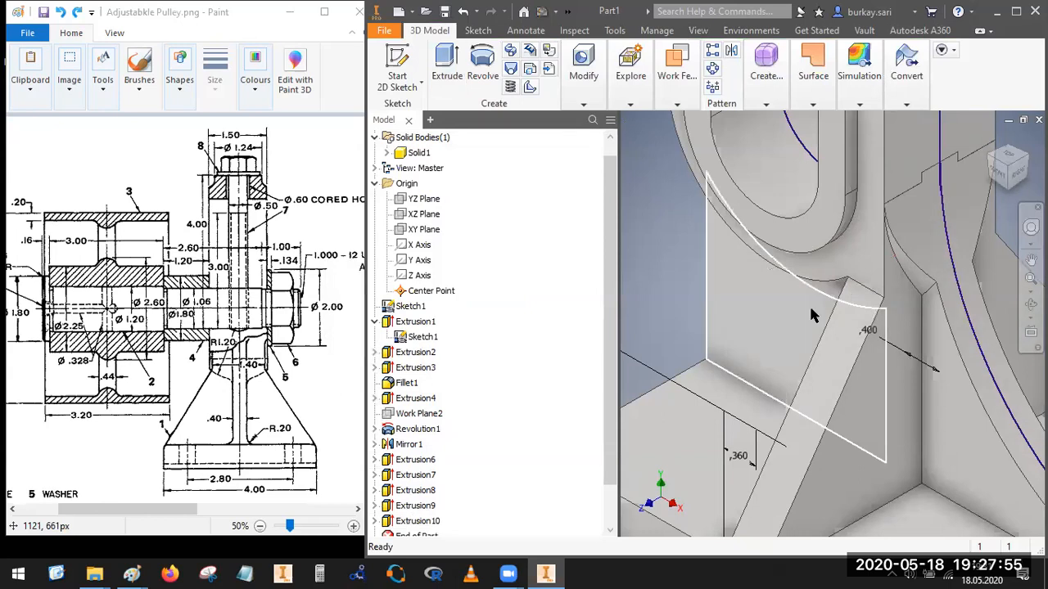
Step: Start a 2D sketch on the circular top face of the boss above the slotted upright
mouse_move(835, 334)
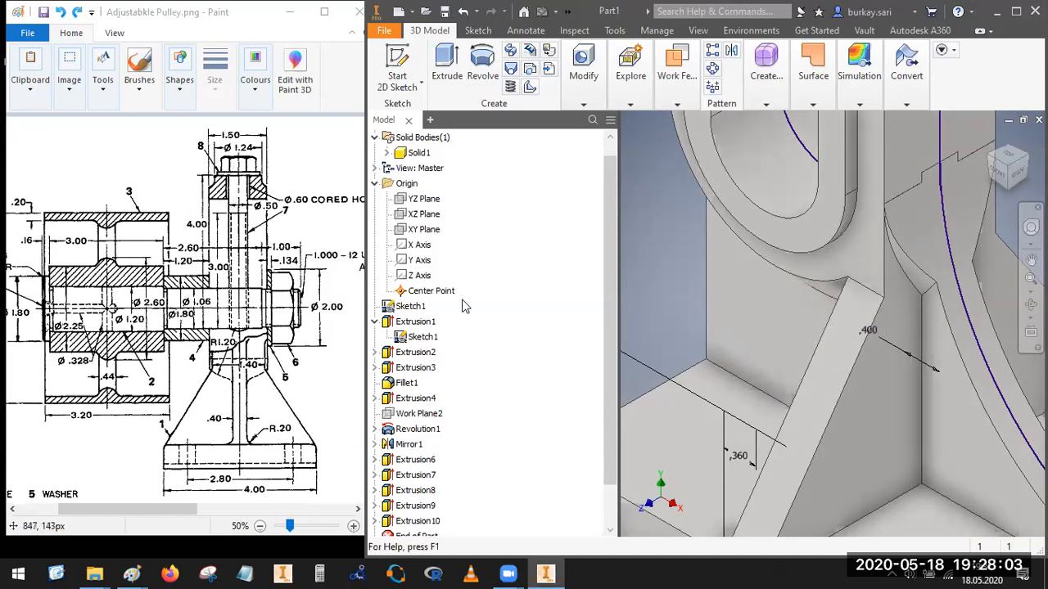
key("F6")
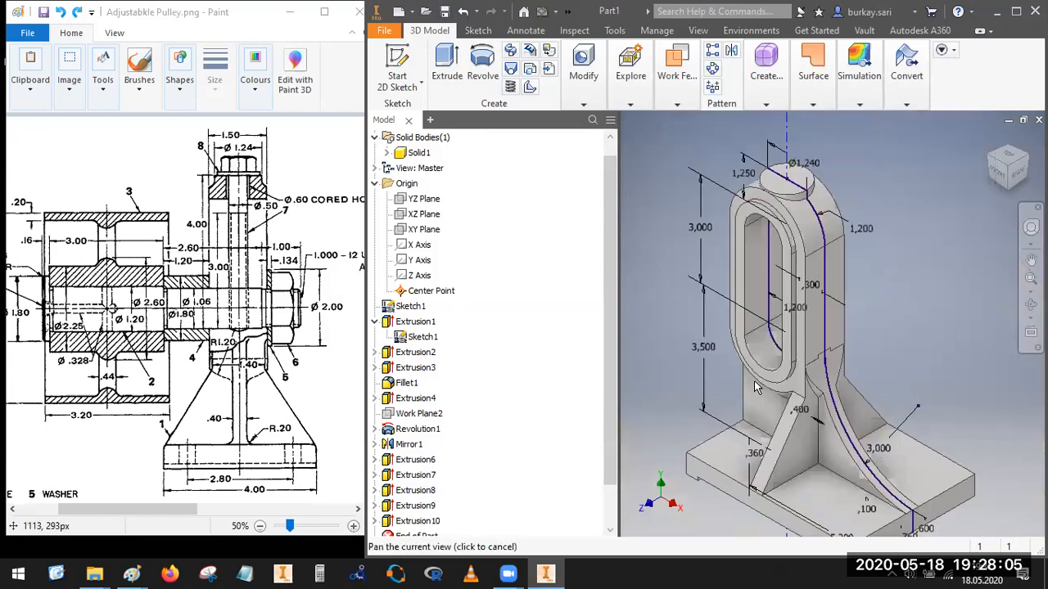
left_click(582, 70)
left_click(397, 70)
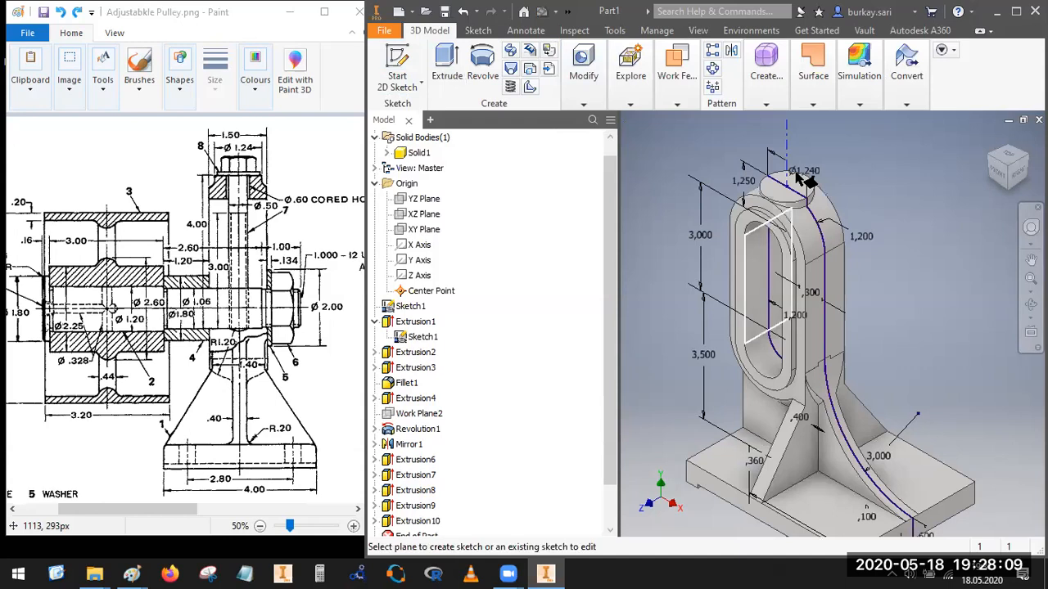
scroll(809, 176, "up", 3)
left_click(785, 199)
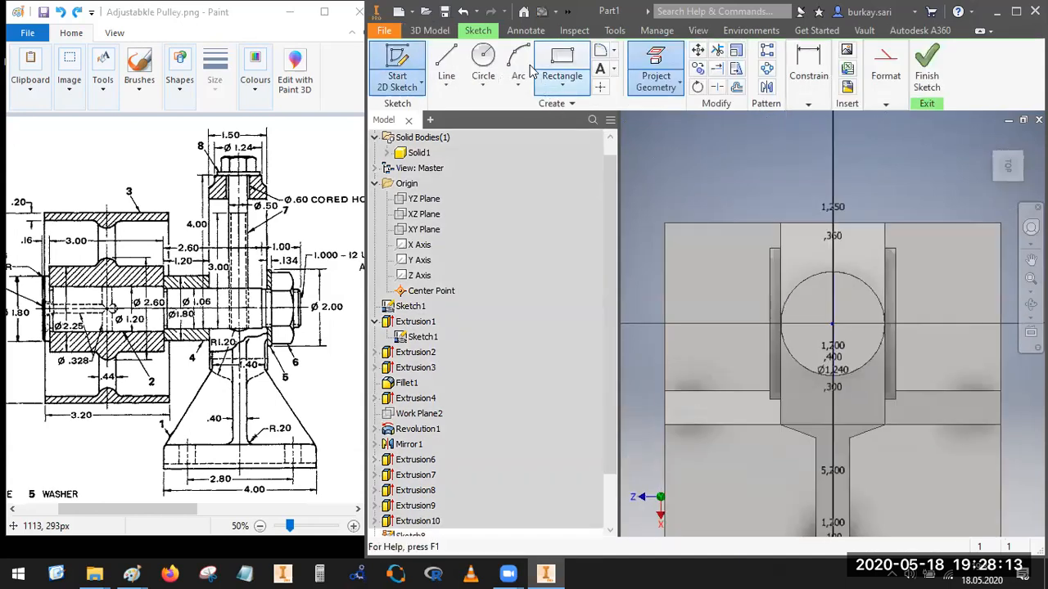
Step: Project the boss's circular top edge into the sketch and finish the sketch
left_click(656, 72)
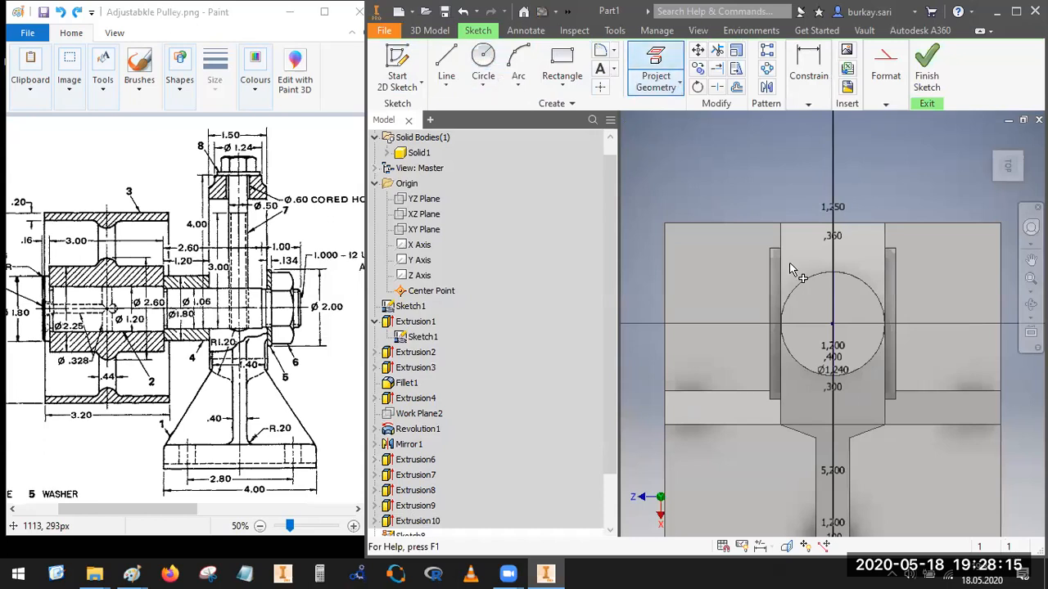
left_click(801, 279)
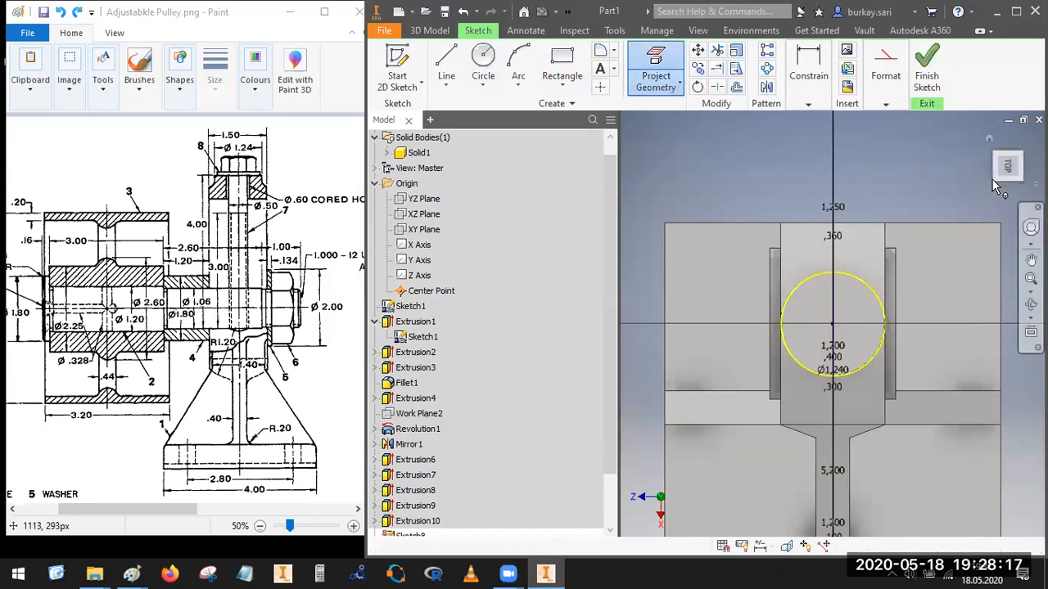
left_click(989, 139)
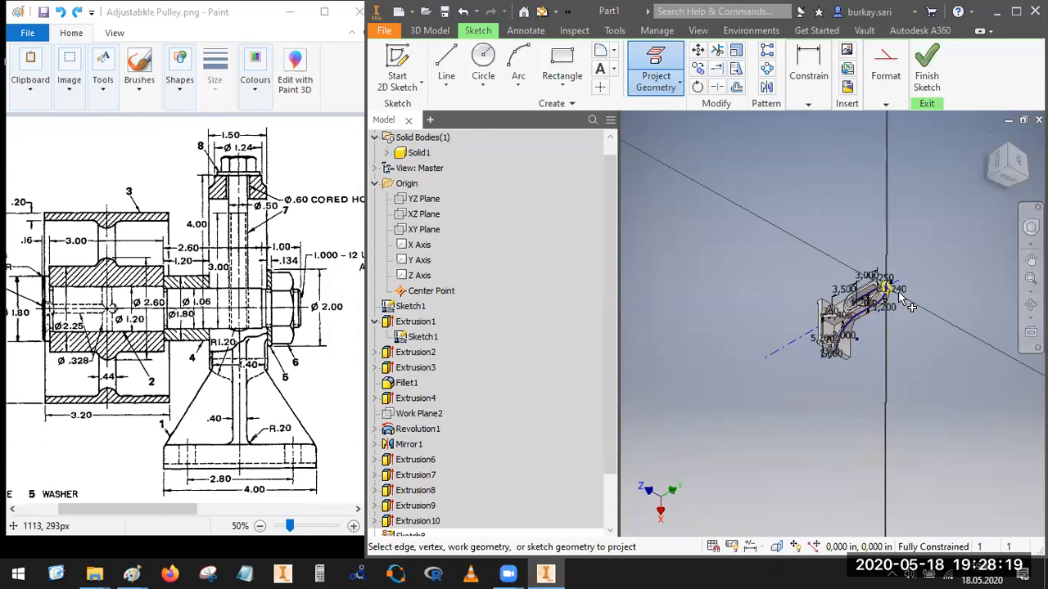
scroll(874, 295, "up", 5)
left_click(926, 65)
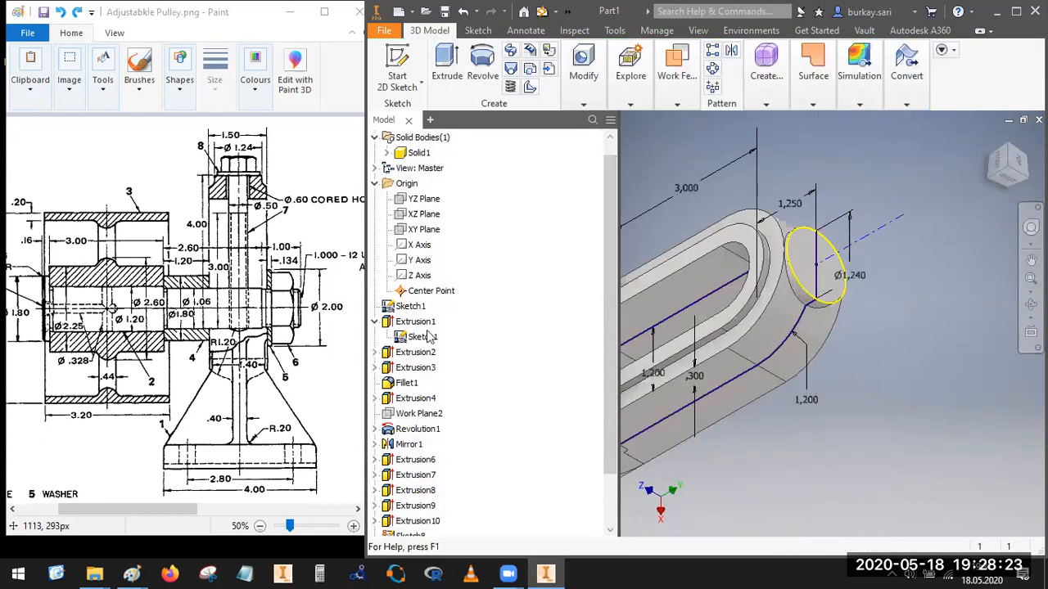
Step: Hide Sketch1 and set up a 0.6 in diameter hole at the centre of the boss's circular top face
right_click(404, 311)
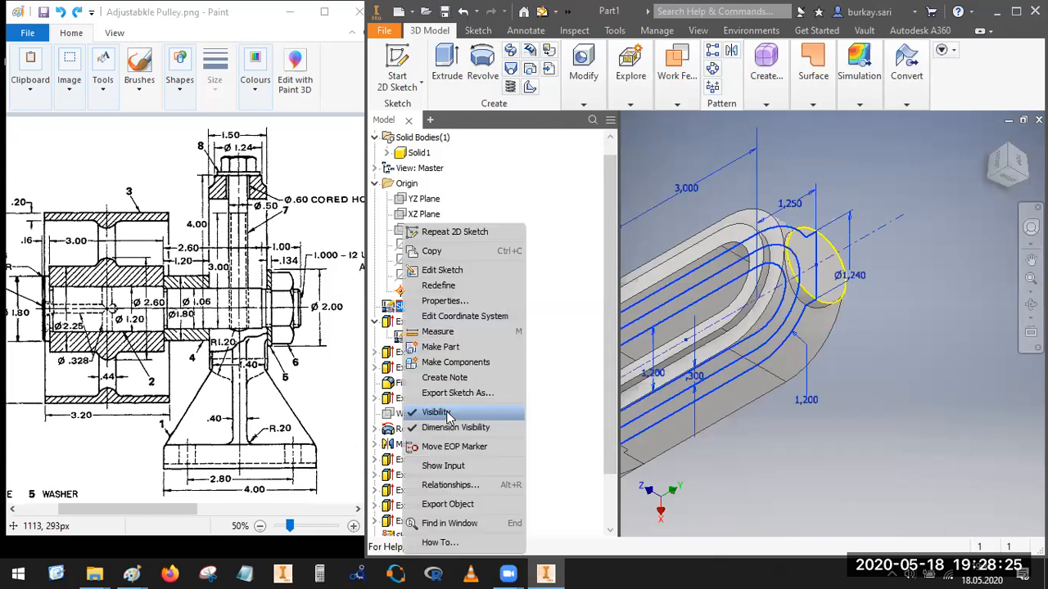
left_click(895, 251)
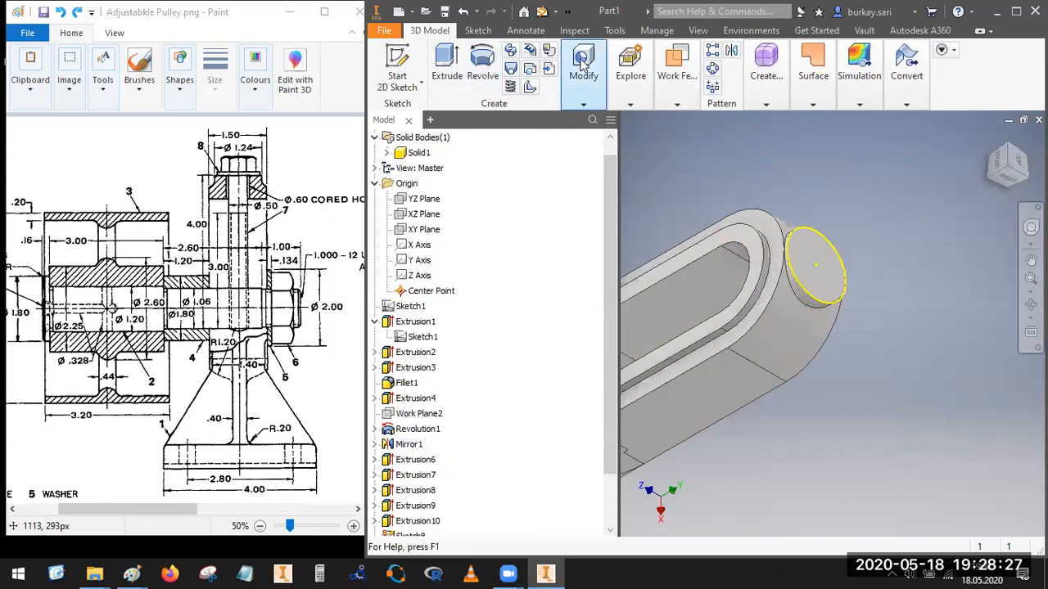
left_click(581, 105)
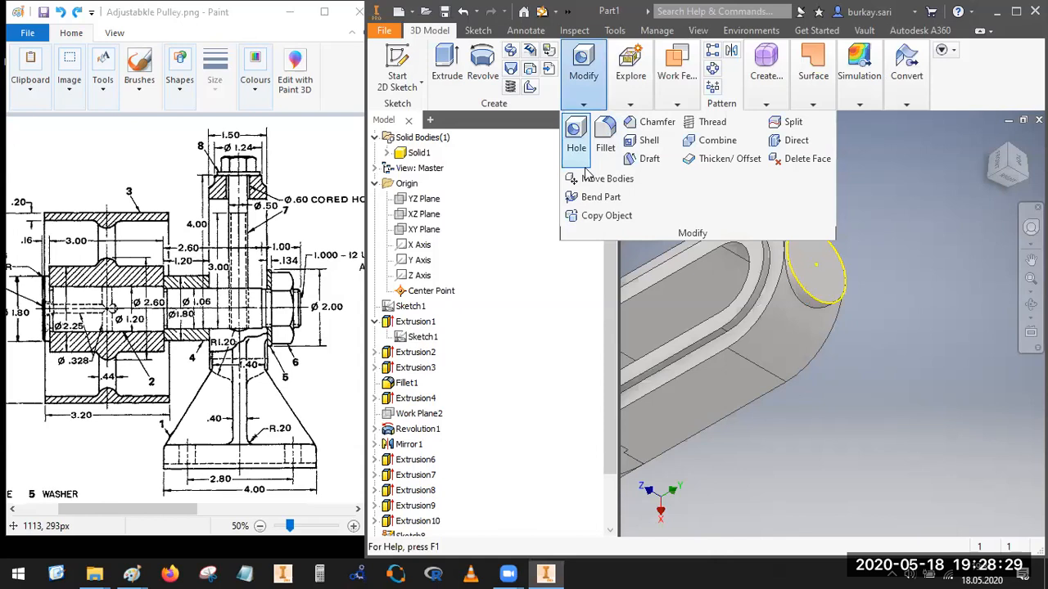
left_click(576, 138)
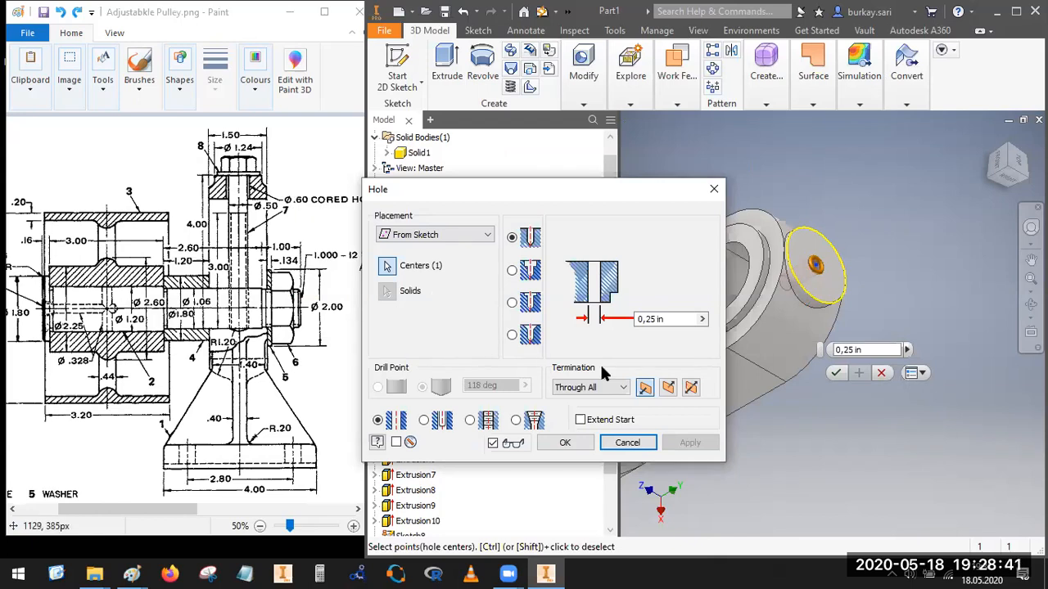
left_click(647, 320)
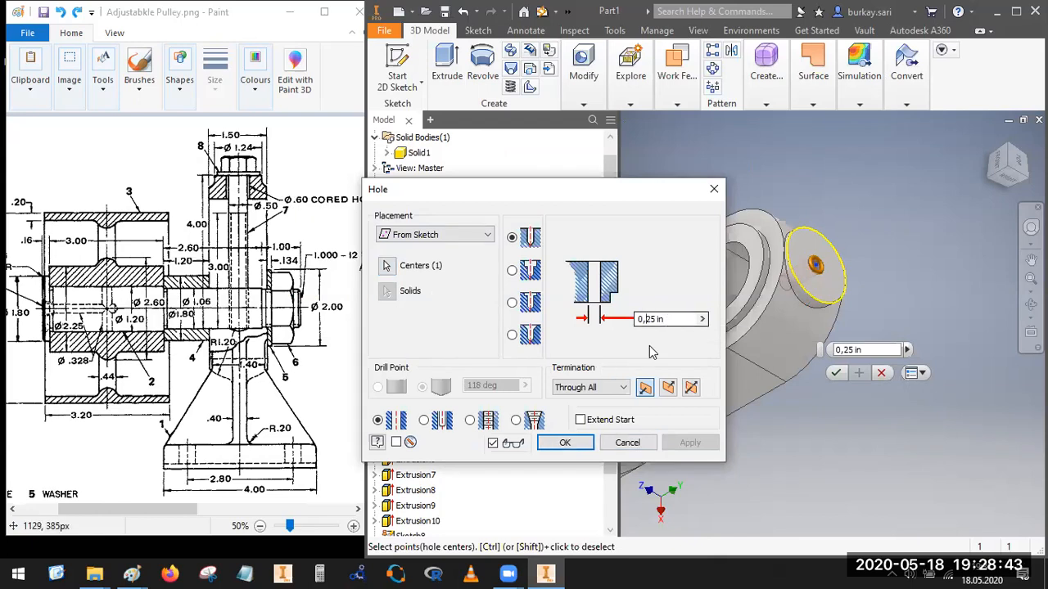
key("Delete")
type("06")
key("BackSpace")
key("BackSpace")
type("6")
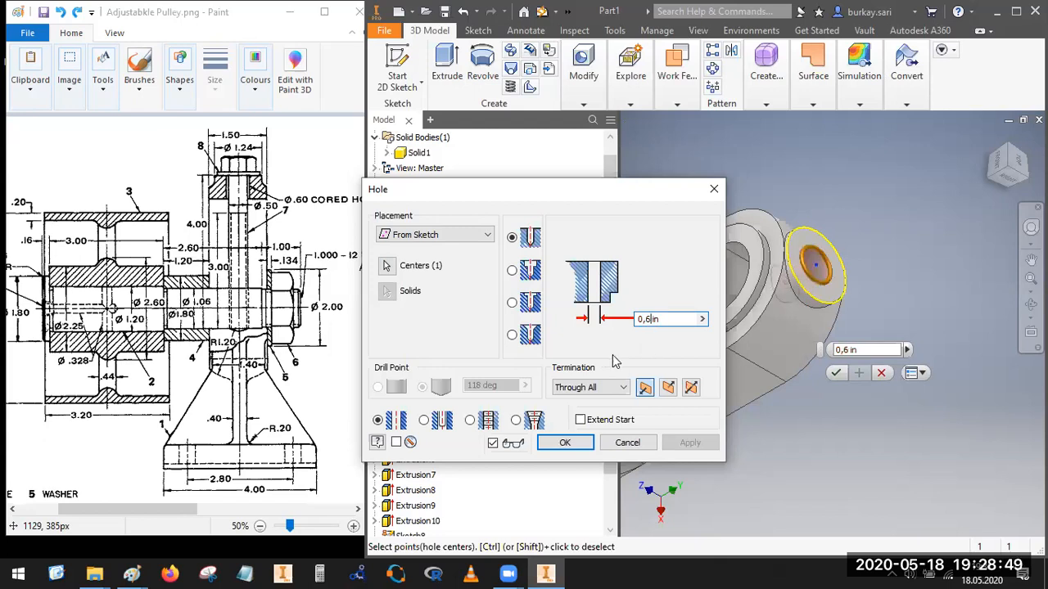
Step: Create the boss hole with the To termination, ending at the curved inner end face of the upright's slot
left_click(593, 390)
left_click(591, 412)
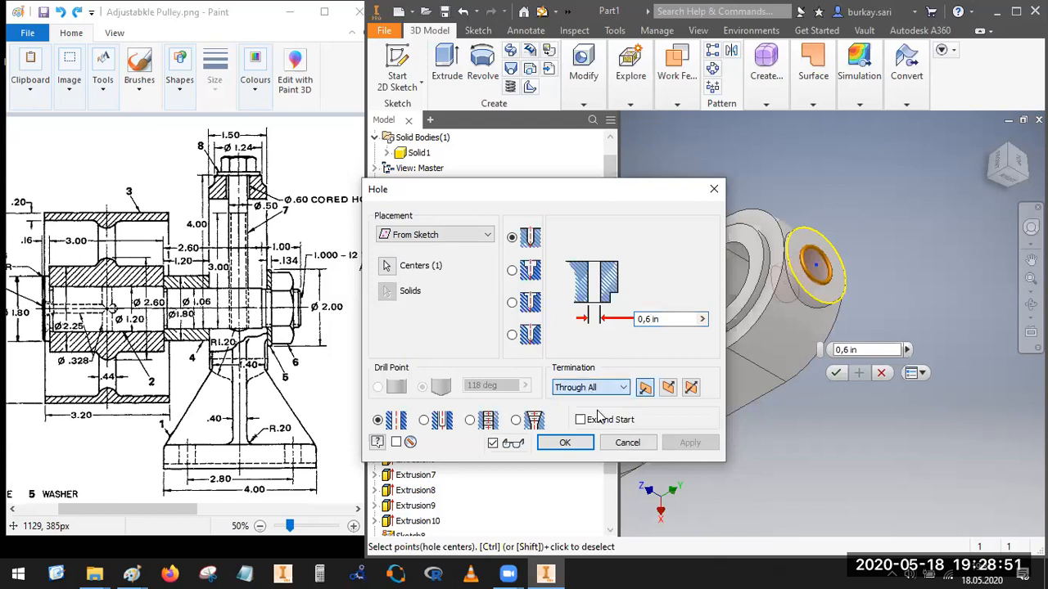
left_click(606, 392)
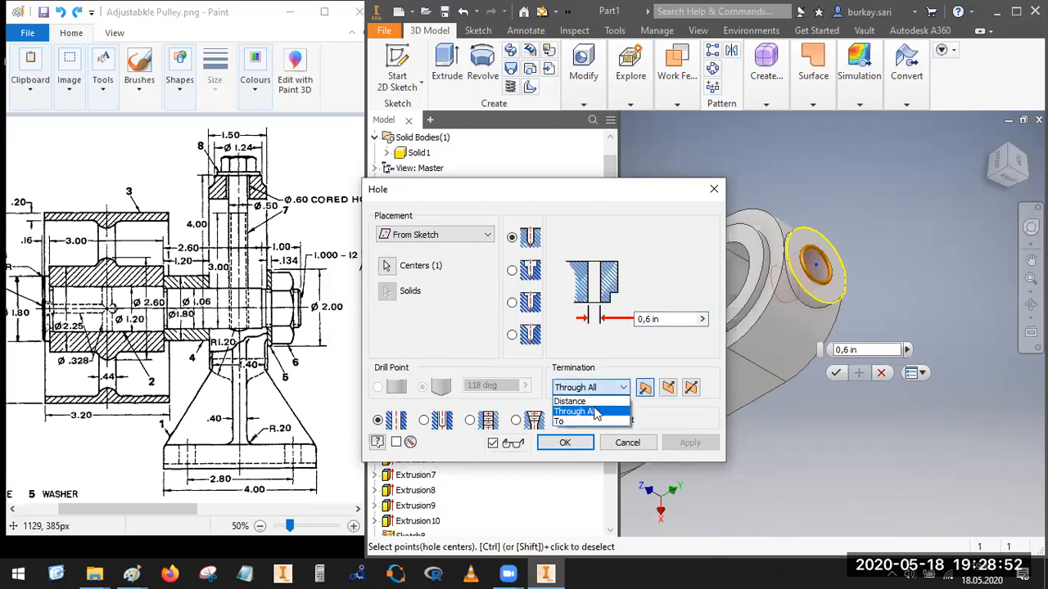
left_click(579, 425)
middle_click_drag(810, 323, 852, 211, "shift")
left_click(854, 211)
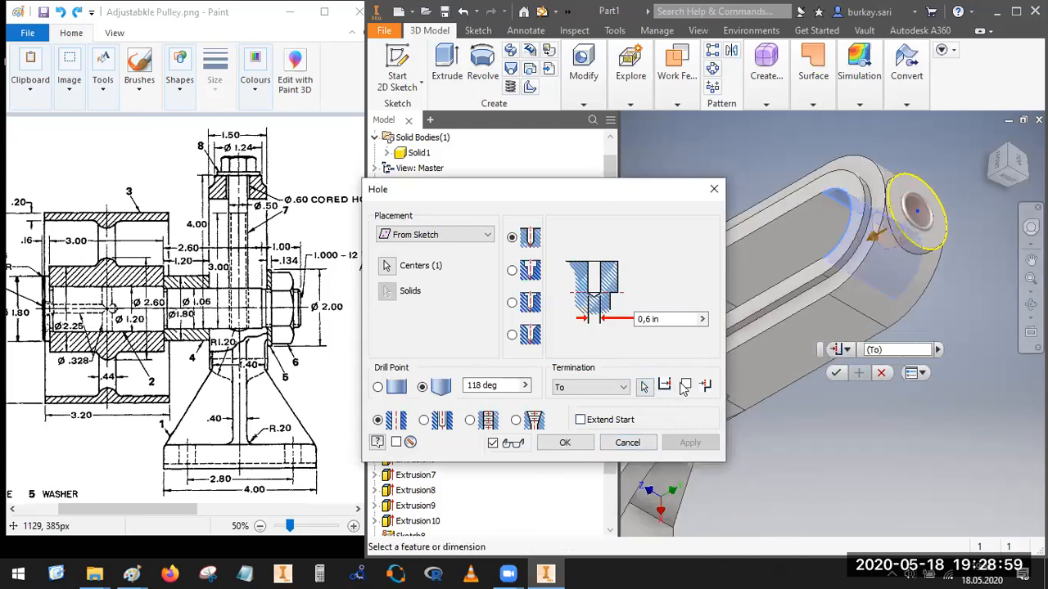
left_click(560, 444)
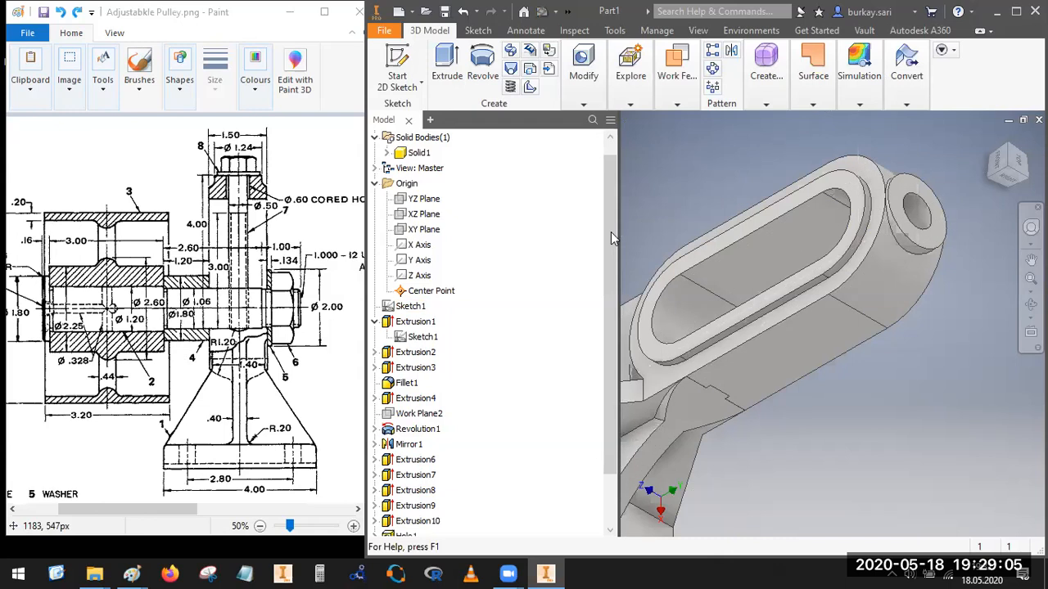
Step: Examine the reference drawing's front and partial top views for the base holes' diameter, count and lengthwise spacing
scroll(714, 210, "up", 5)
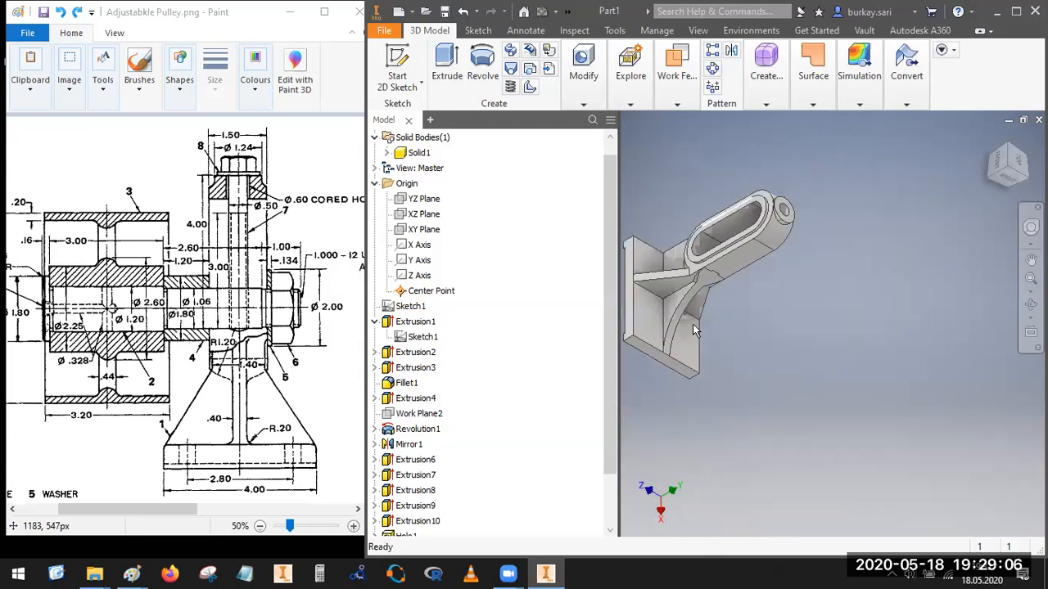
left_click(278, 442)
left_click(207, 508)
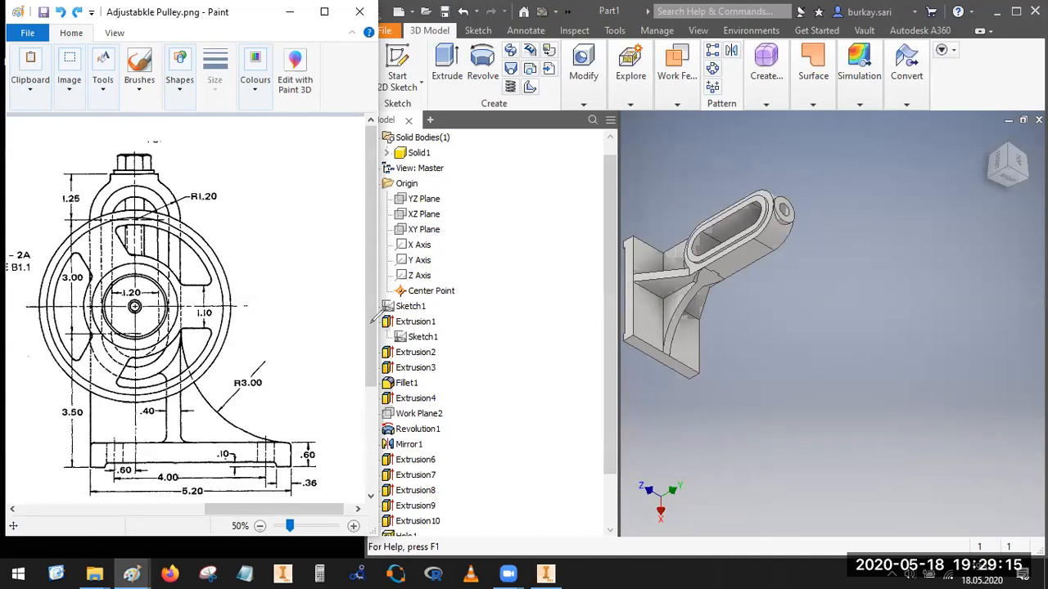
scroll(363, 409, "down", 3)
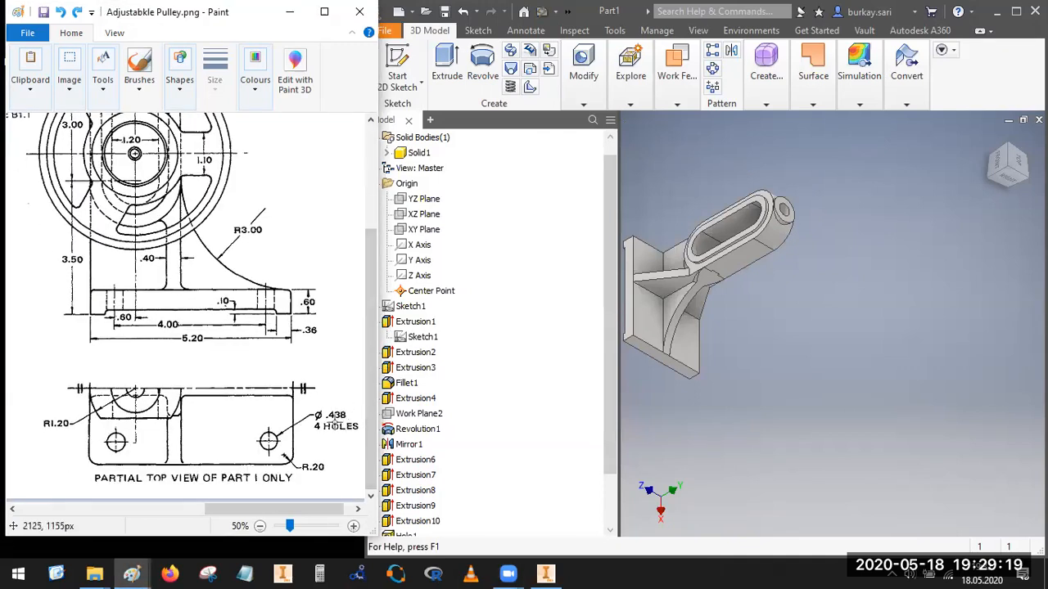
mouse_move(340, 404)
left_mouse_down()
mouse_move(309, 408)
mouse_move(328, 437)
mouse_move(357, 440)
mouse_move(312, 404)
left_mouse_up()
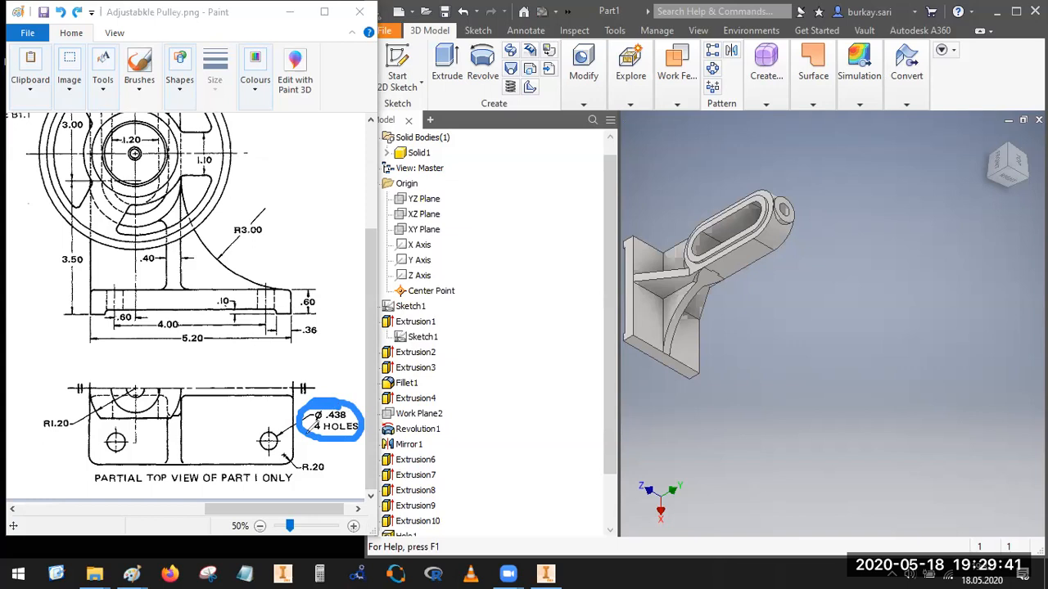
left_click_drag(115, 283, 115, 342)
left_click_drag(264, 287, 263, 347)
left_click_drag(118, 327, 262, 328)
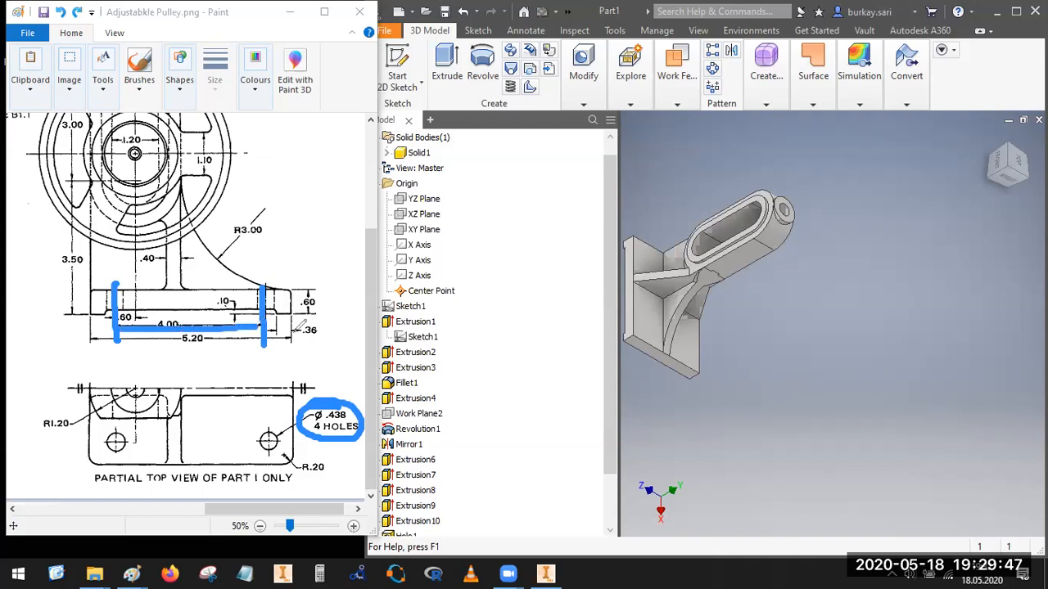
left_click_drag(646, 317, 648, 327)
mouse_move(650, 254)
left_mouse_down()
mouse_move(651, 265)
mouse_move(701, 277)
left_mouse_up()
left_click_drag(645, 323, 620, 324)
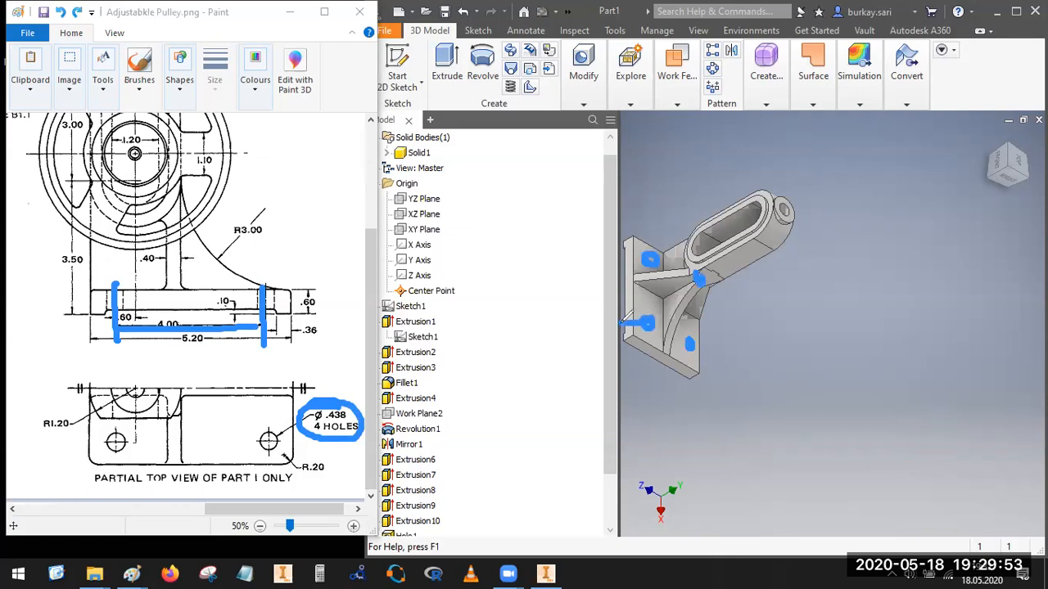
mouse_move(653, 261)
left_mouse_down()
mouse_move(613, 253)
mouse_move(627, 340)
mouse_move(607, 333)
left_mouse_up()
mouse_move(628, 237)
left_mouse_down()
mouse_move(572, 288)
mouse_move(604, 288)
mouse_move(594, 309)
left_mouse_up()
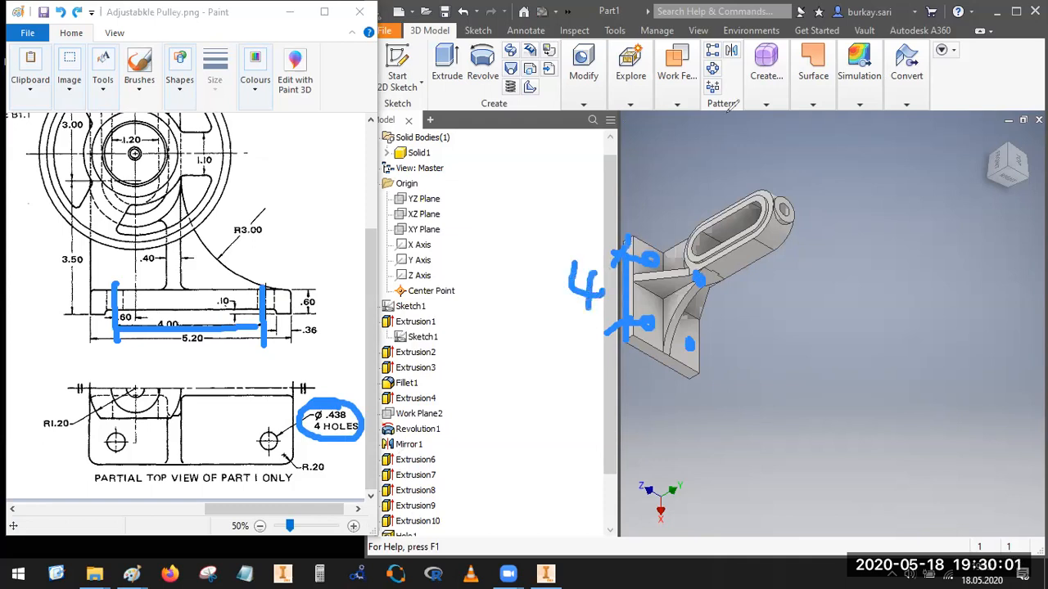
Step: Examine the sectional view of the reference drawing for the base holes' spacing across the base's width
mouse_move(212, 511)
left_mouse_down()
mouse_move(37, 510)
mouse_move(50, 526)
left_mouse_up()
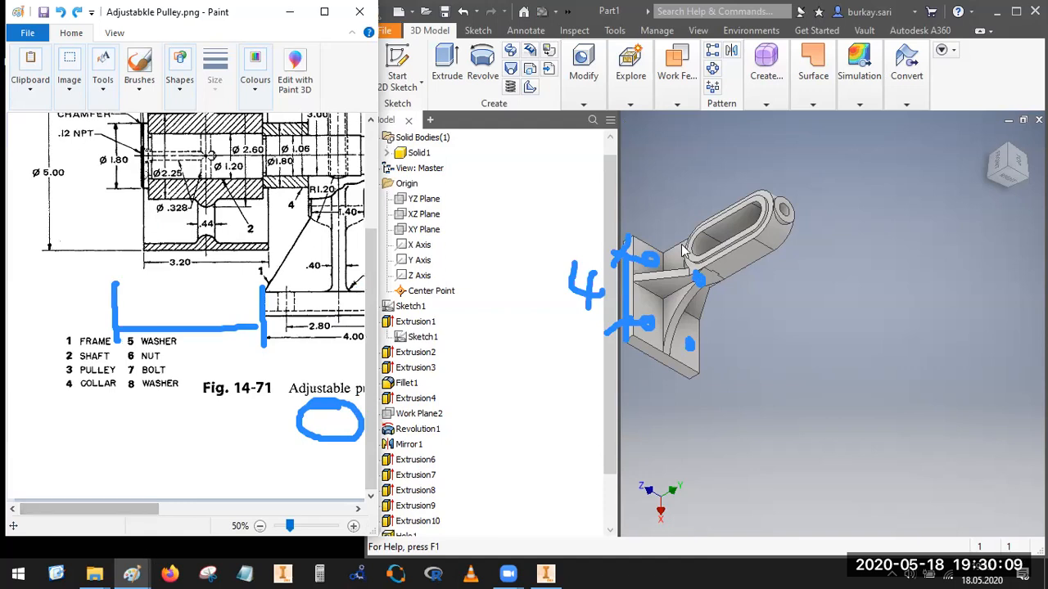
left_click(659, 355)
left_click_drag(643, 326, 638, 368)
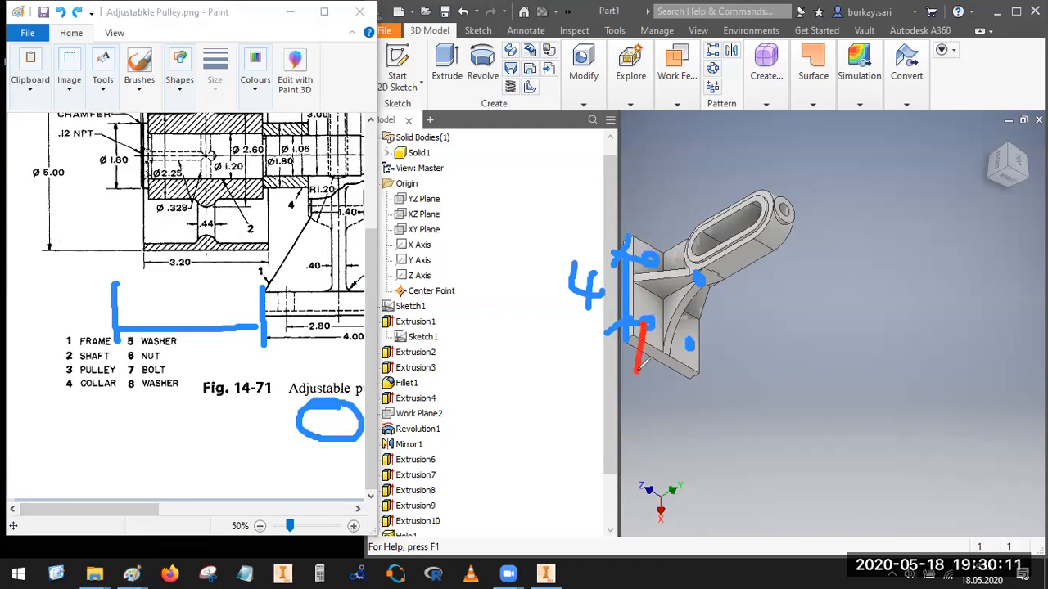
left_click_drag(692, 338, 686, 391)
mouse_move(641, 363)
left_mouse_down()
mouse_move(694, 377)
mouse_move(623, 372)
mouse_move(651, 411)
mouse_move(691, 392)
mouse_move(706, 429)
mouse_move(651, 403)
mouse_move(670, 415)
left_mouse_up()
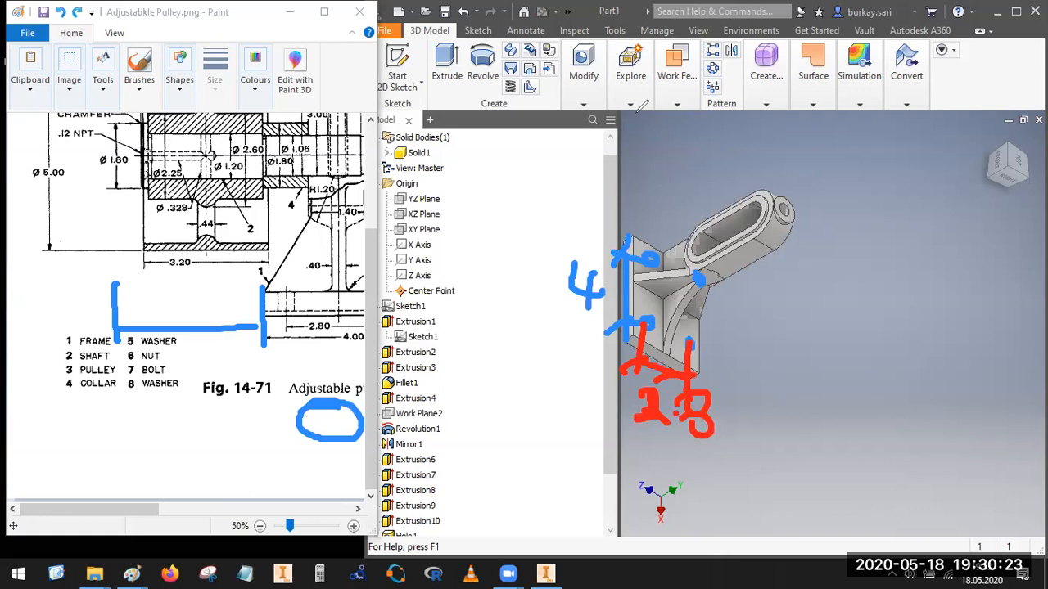
left_click(637, 112)
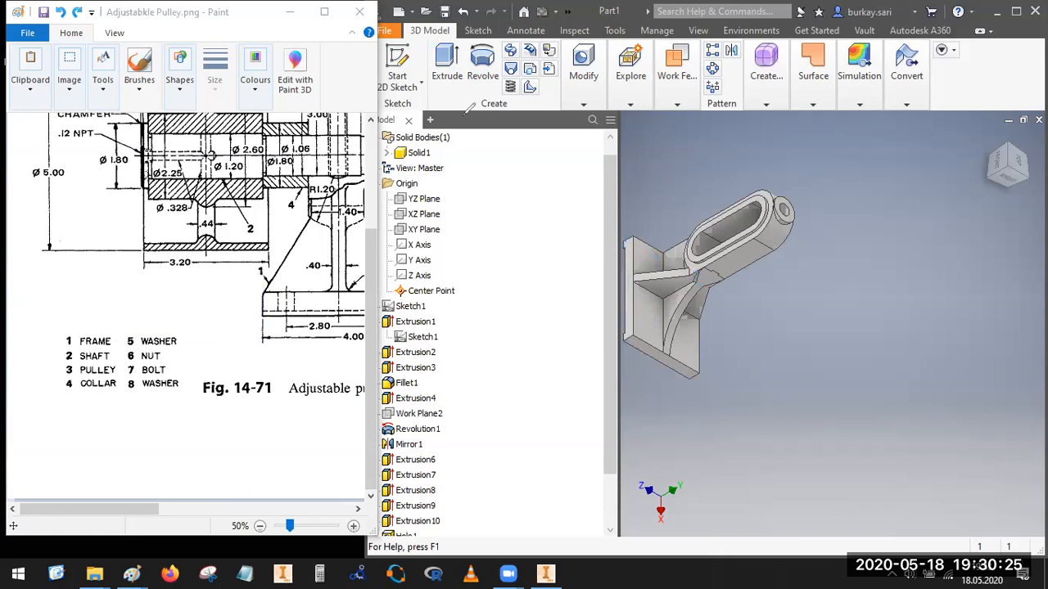
Step: Start a 2D sketch on the base plate's upper face and draw a rectangle about 1.8 in wide beside the plate
left_click(484, 32)
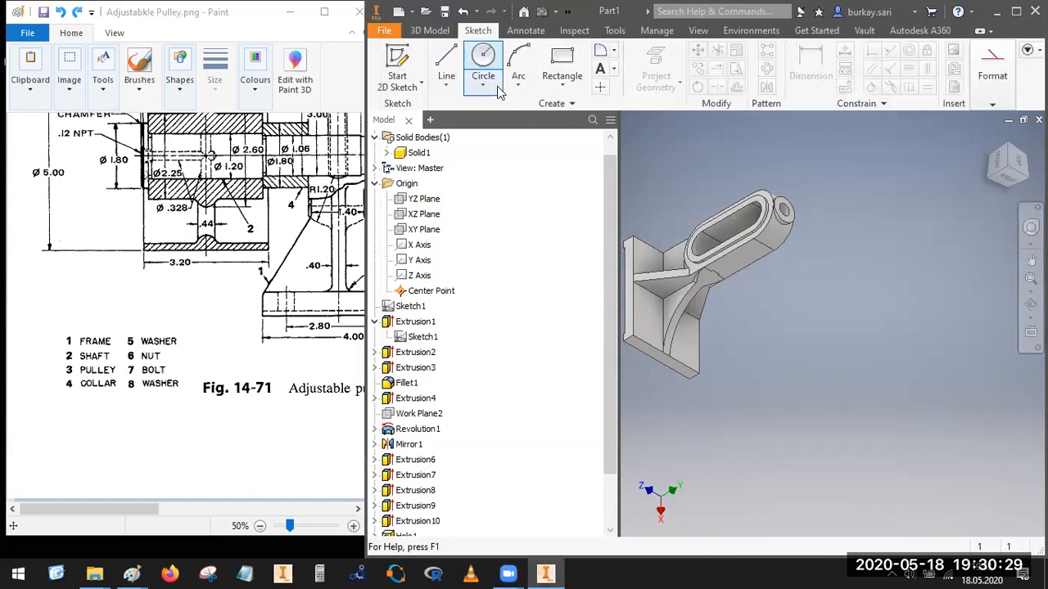
left_click(397, 65)
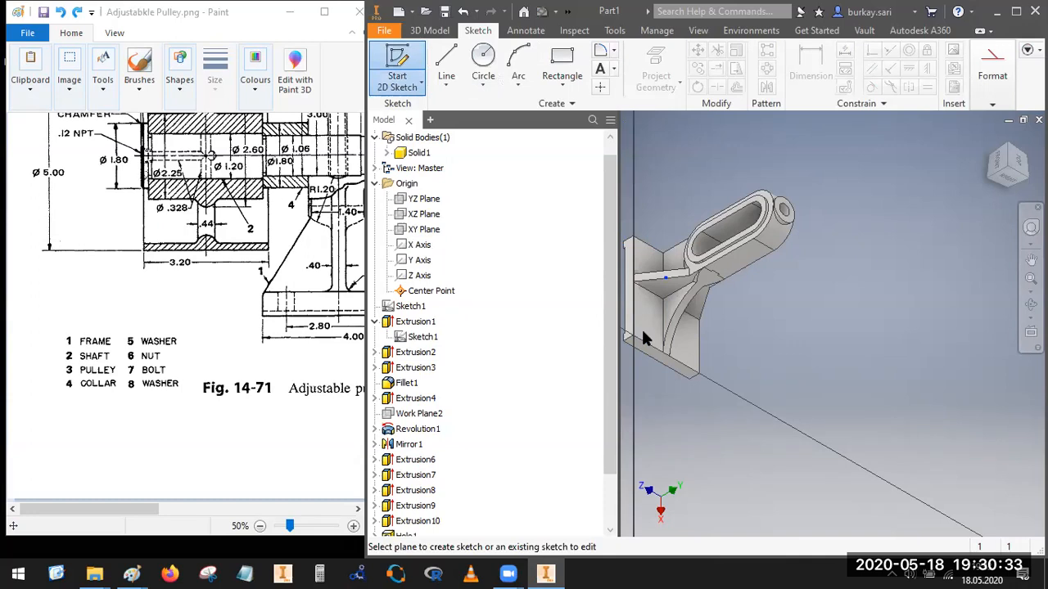
left_click(640, 328)
left_click_drag(135, 507, 205, 508)
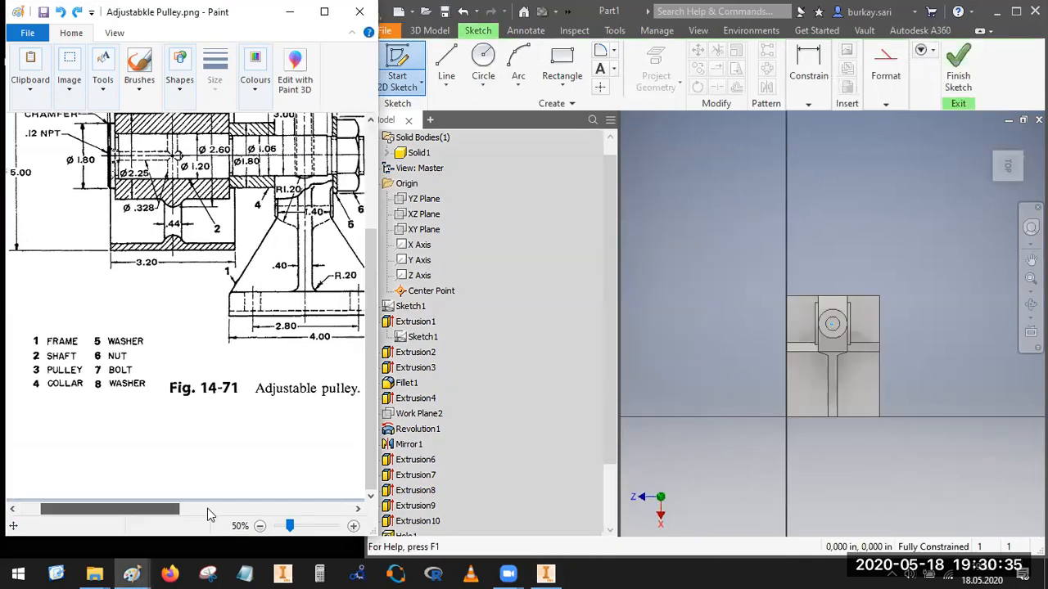
left_click(563, 64)
left_click(734, 308)
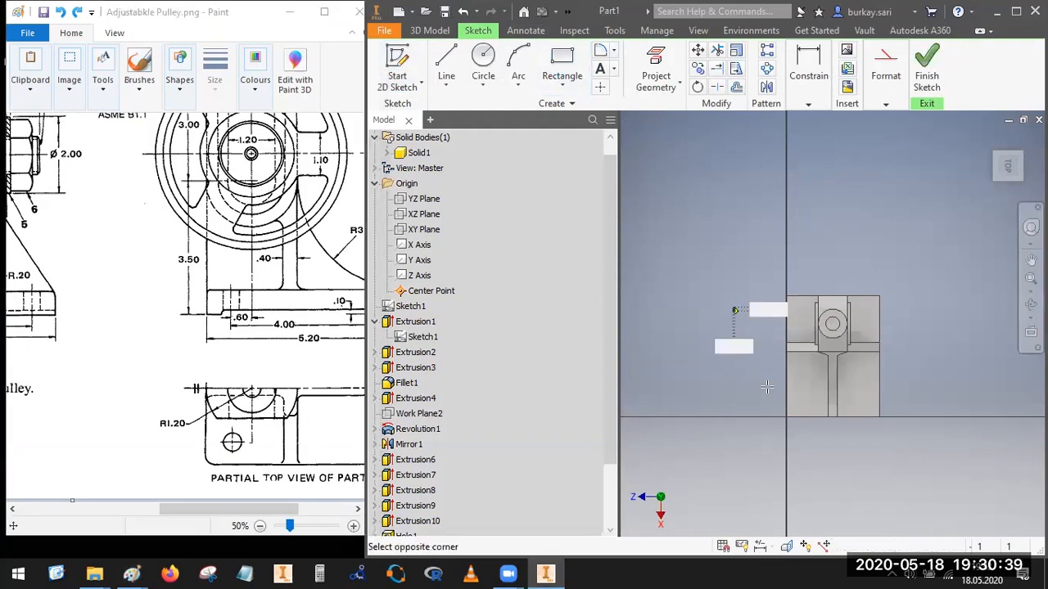
left_click(776, 395)
key("Escape")
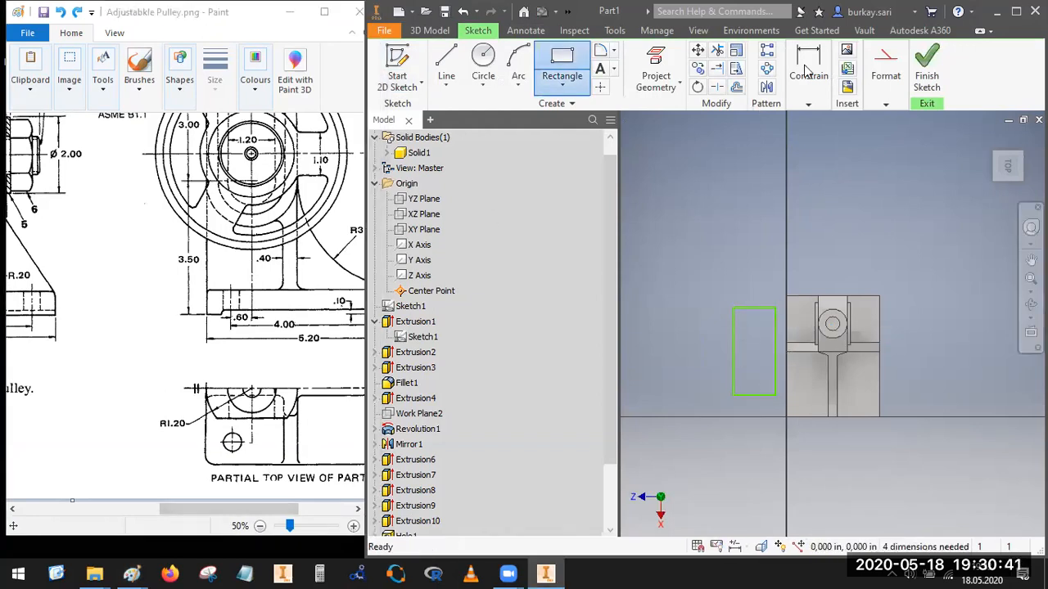
Step: Dimension the rectangle to 2.8 in wide and 4 in high
left_click(754, 300)
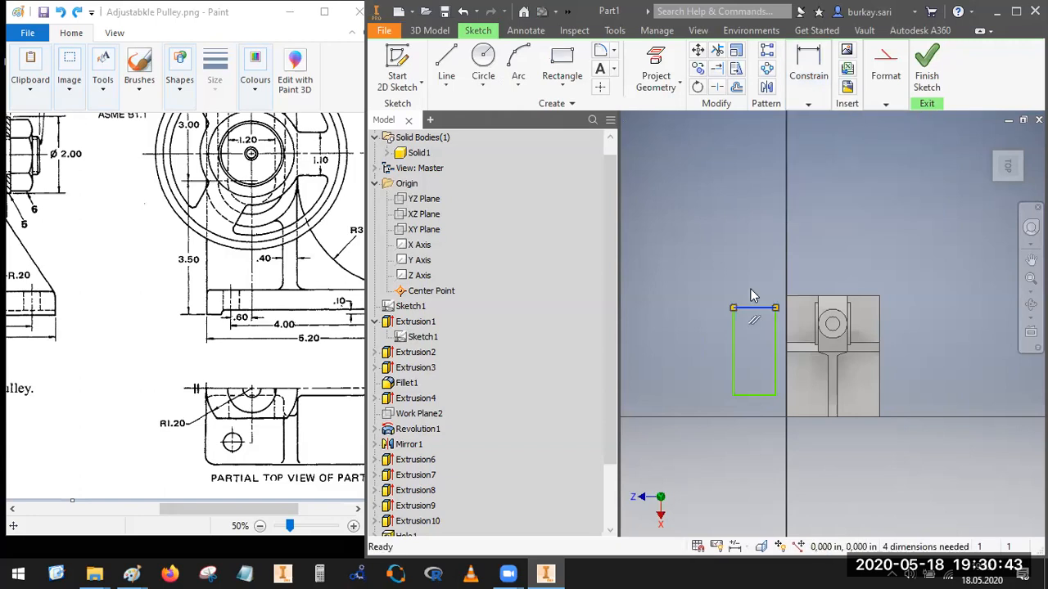
left_click(804, 72)
left_click(807, 135)
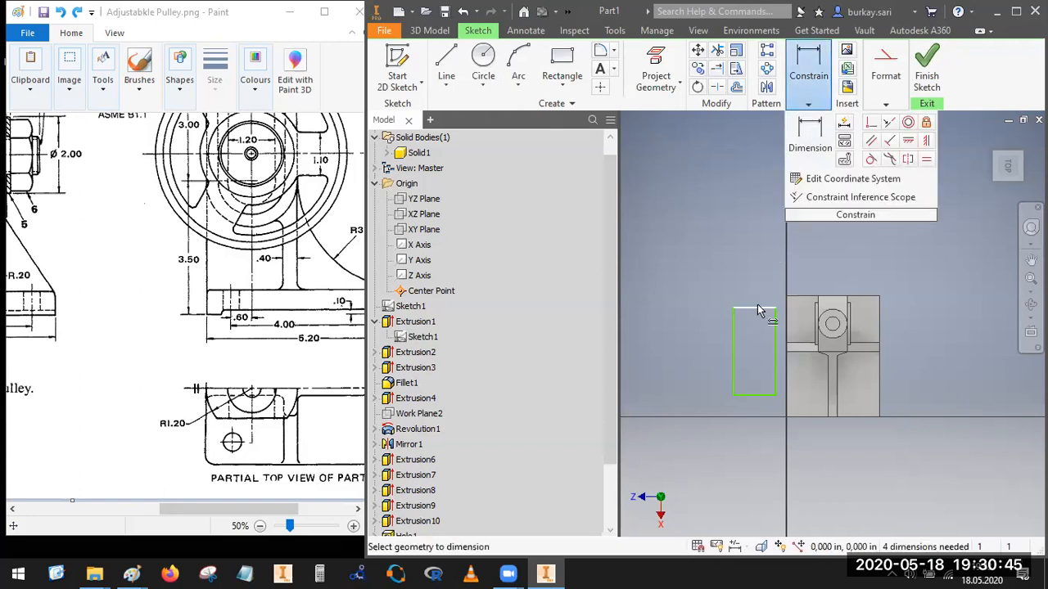
left_click(757, 303)
left_click(755, 289)
type("2.8")
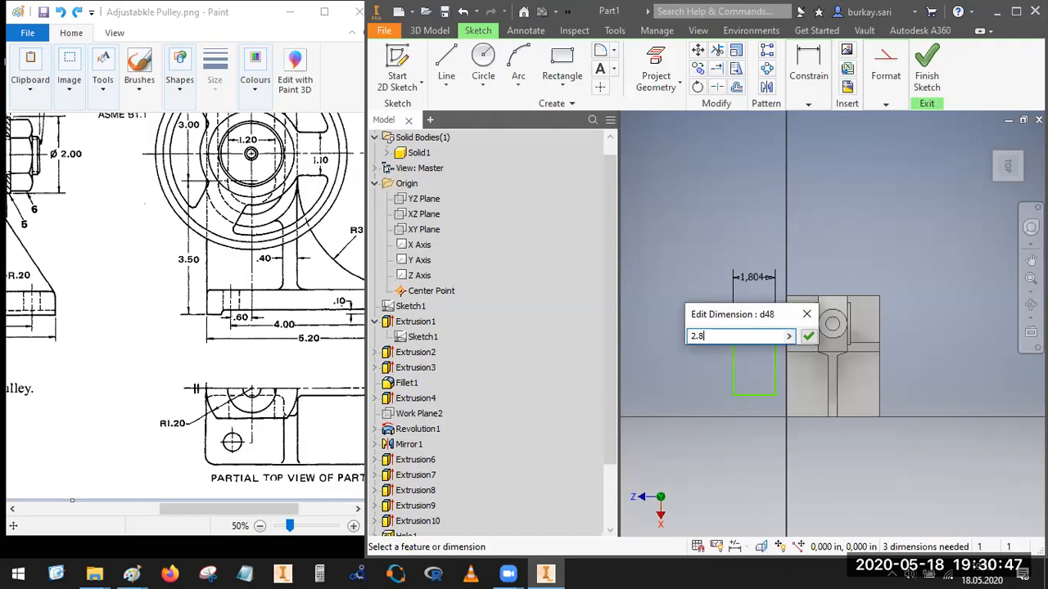
key("Return")
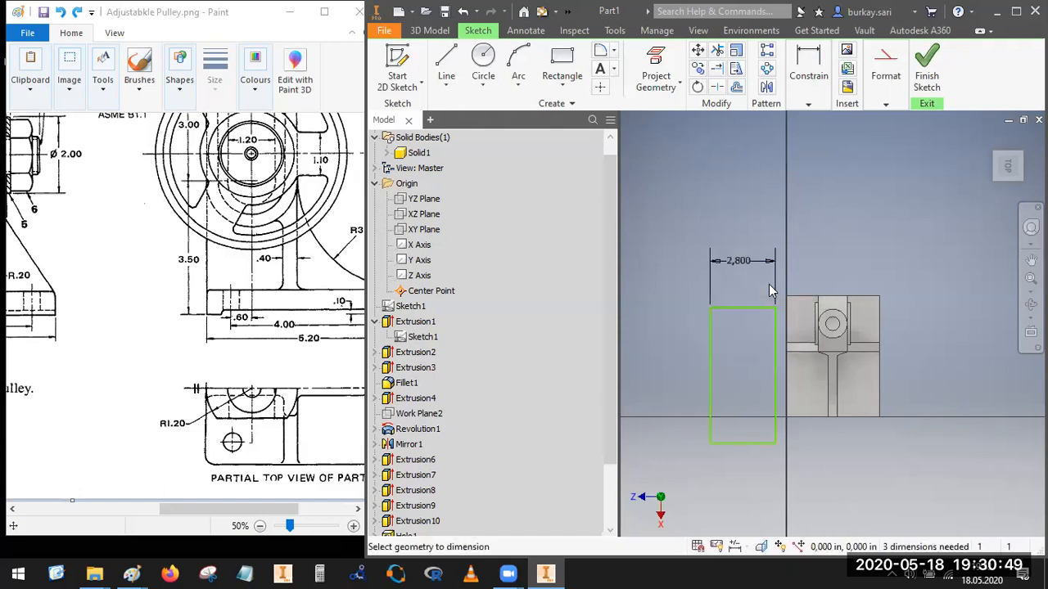
left_click(710, 396)
left_click(673, 412)
type("4")
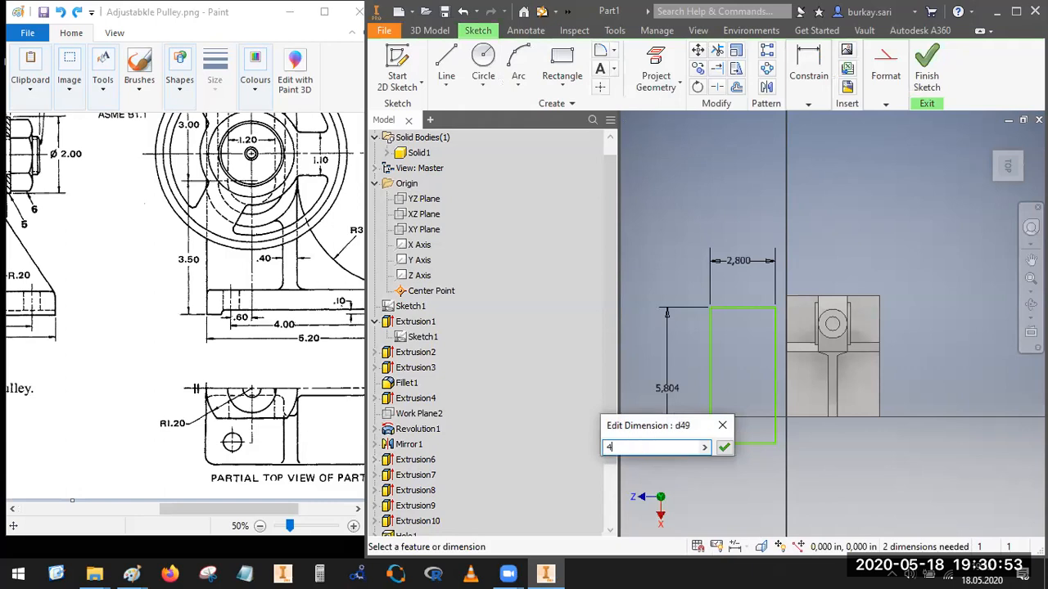
key("Return")
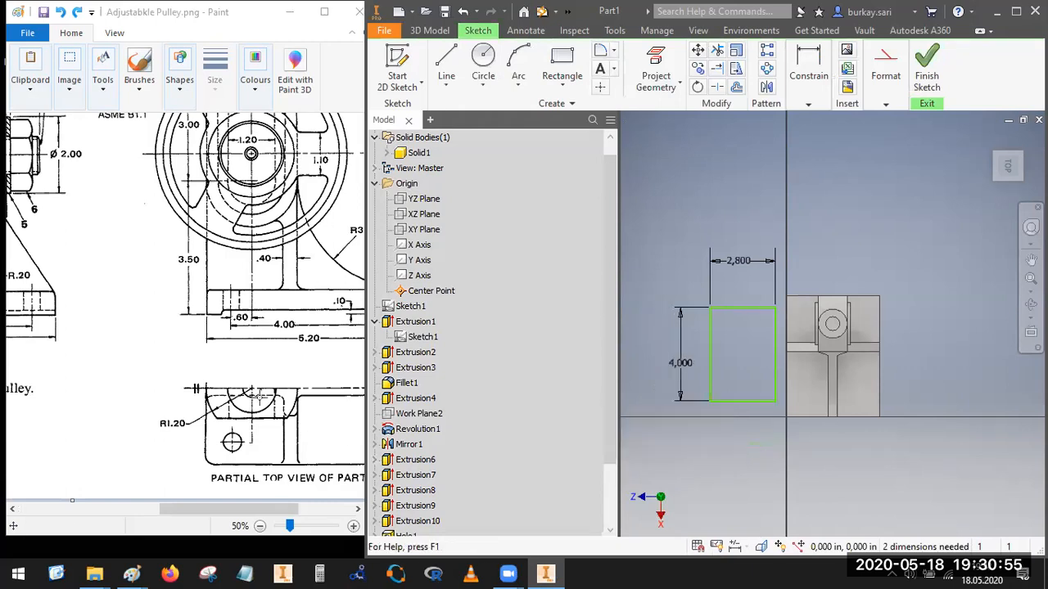
Step: Examine the reference drawing's front view for the distance from the boss centreline to the nearest base holes
left_click(269, 469)
left_click_drag(183, 508, 236, 486)
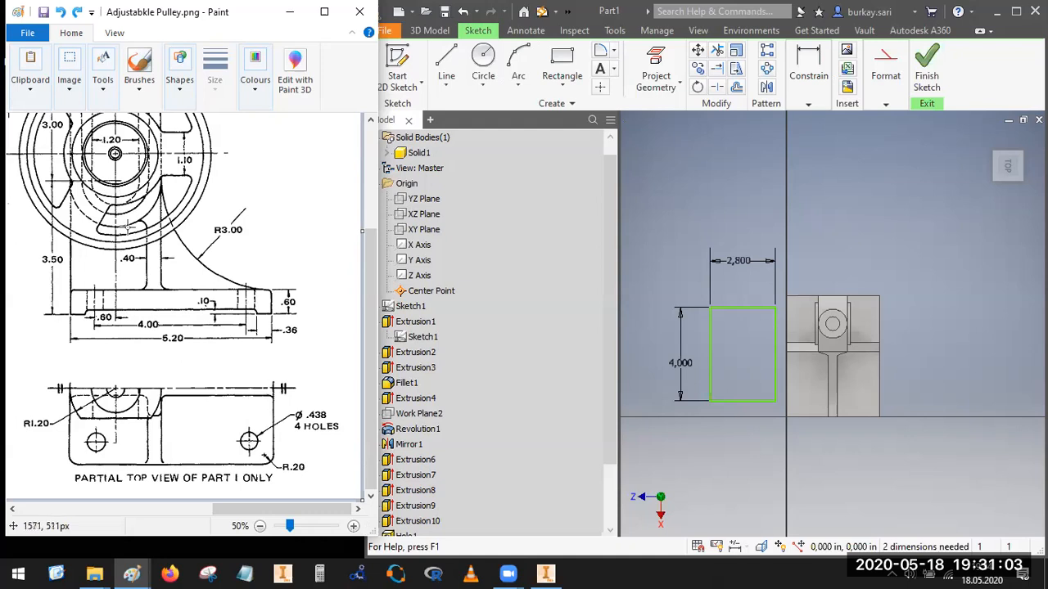
key("d")
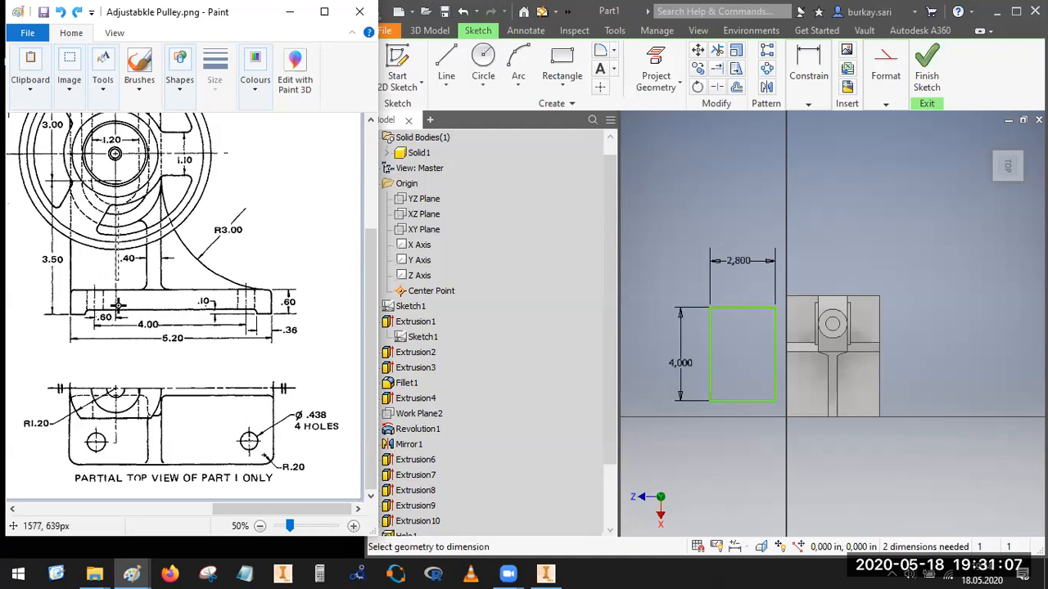
mouse_move(115, 182)
left_mouse_down()
mouse_move(113, 344)
mouse_move(119, 131)
left_mouse_up()
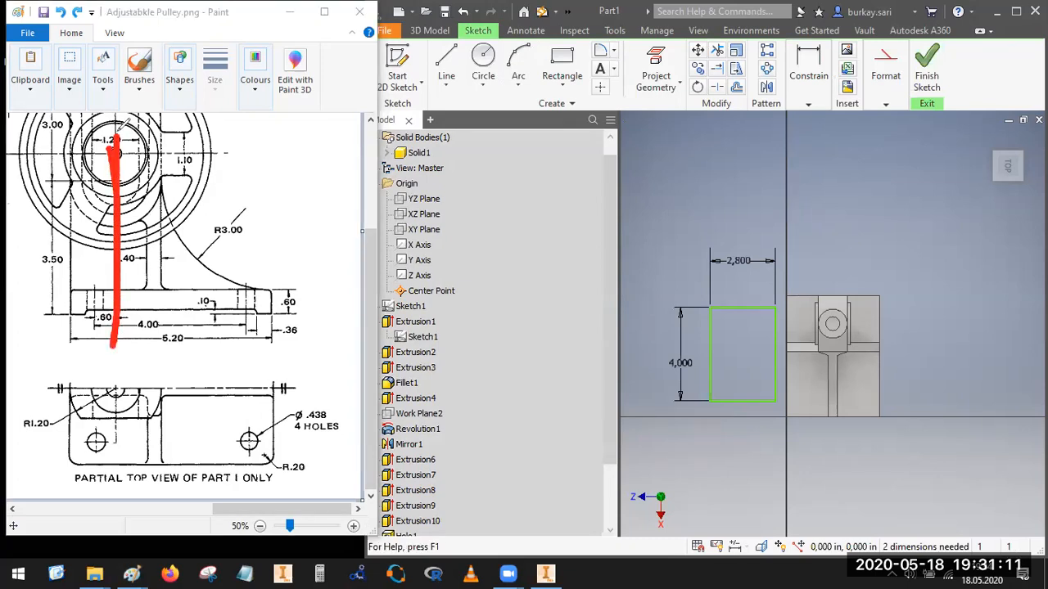
mouse_move(113, 305)
left_mouse_down()
mouse_move(87, 314)
mouse_move(113, 332)
mouse_move(120, 321)
left_mouse_up()
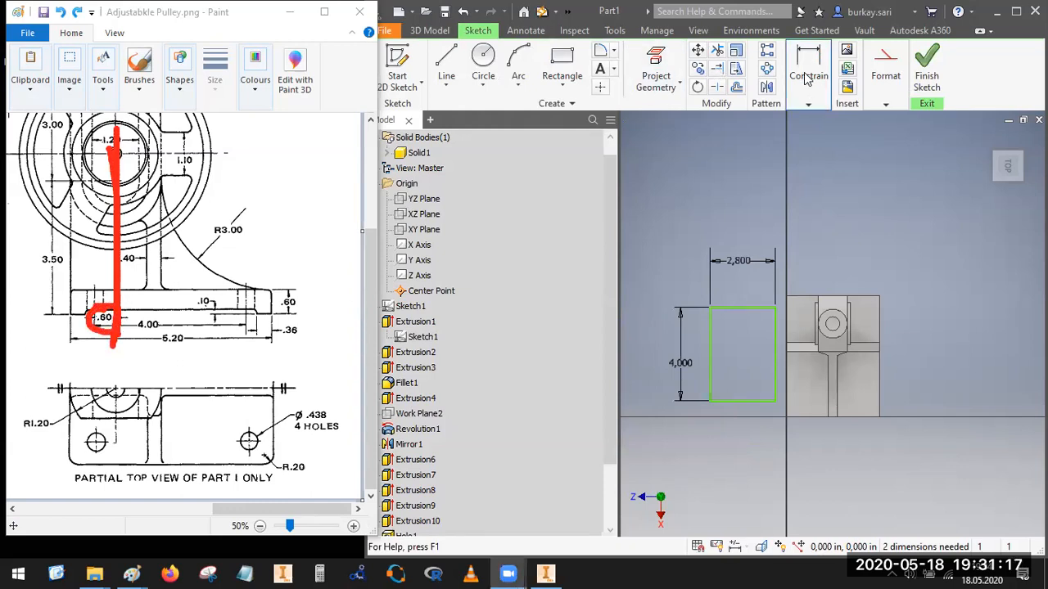
Step: Project the boss's circular hole edge into the sketch and slice the model at the sketch plane, viewed from above
left_click(656, 70)
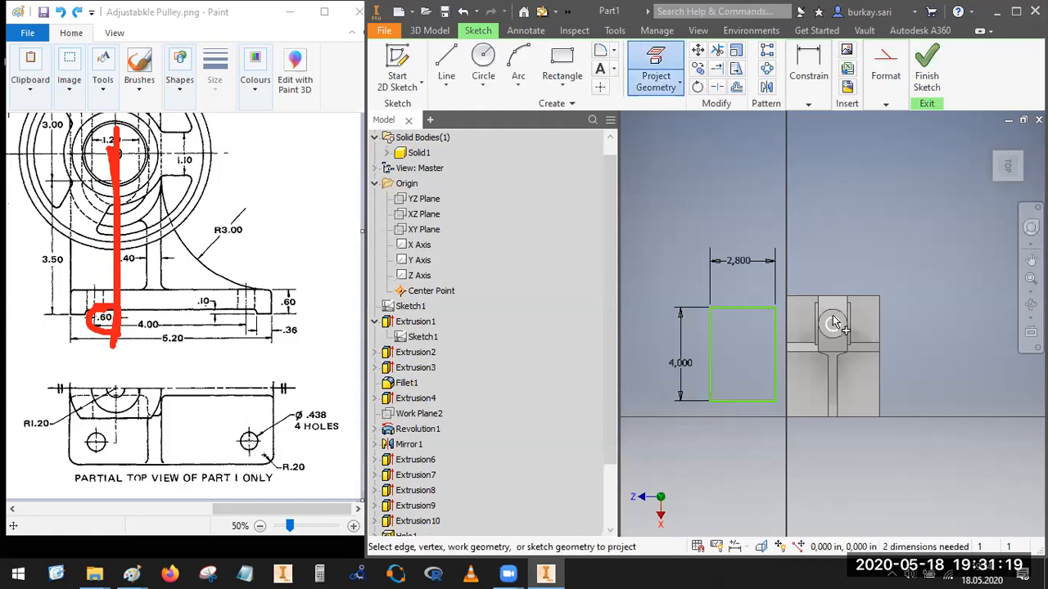
key("Escape")
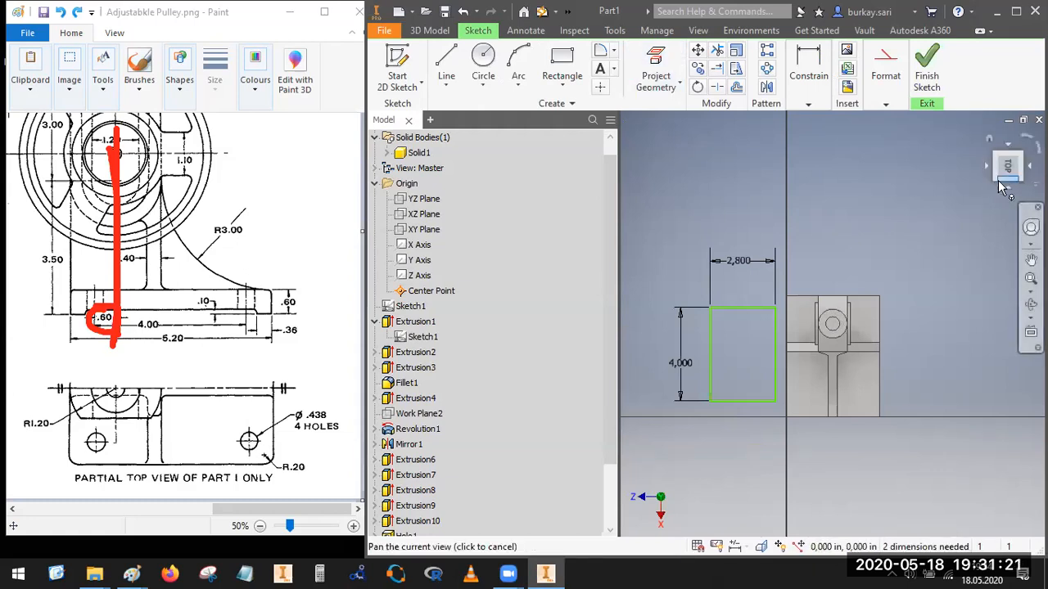
left_click(999, 180)
left_click(997, 172)
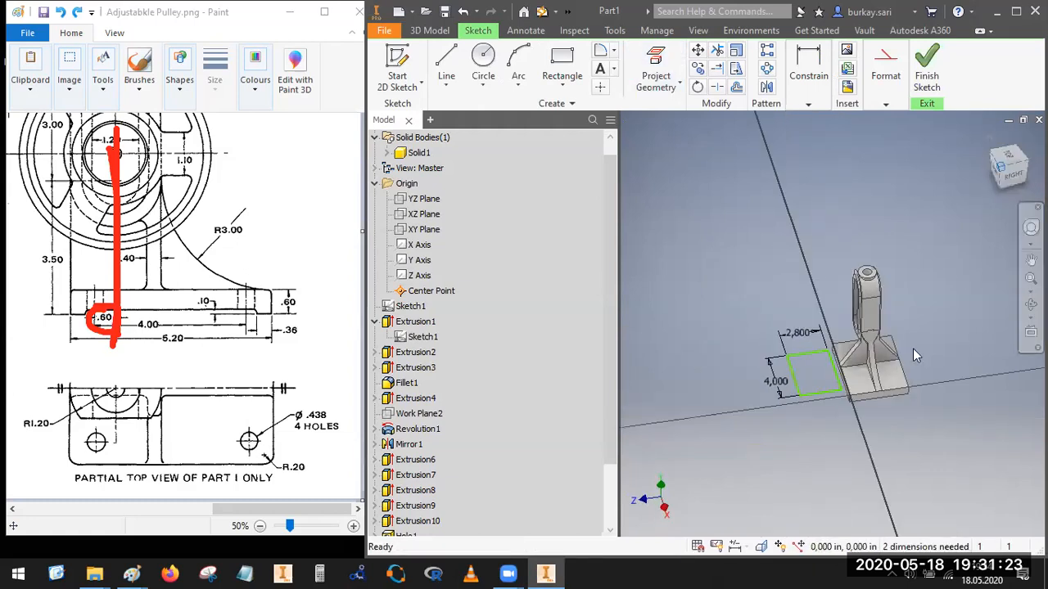
left_click(1006, 157)
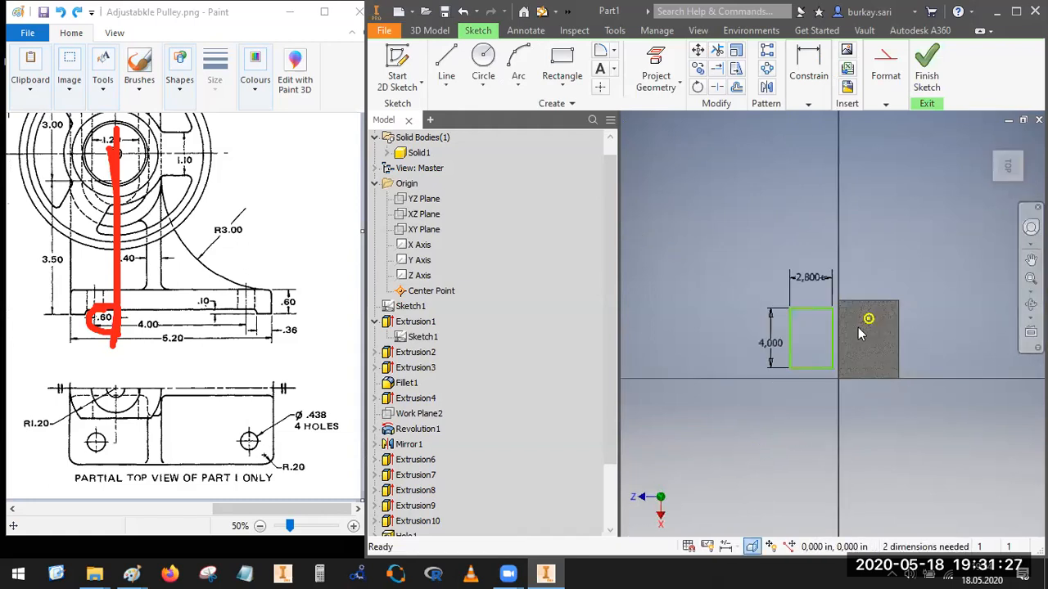
scroll(858, 328, "up", 5)
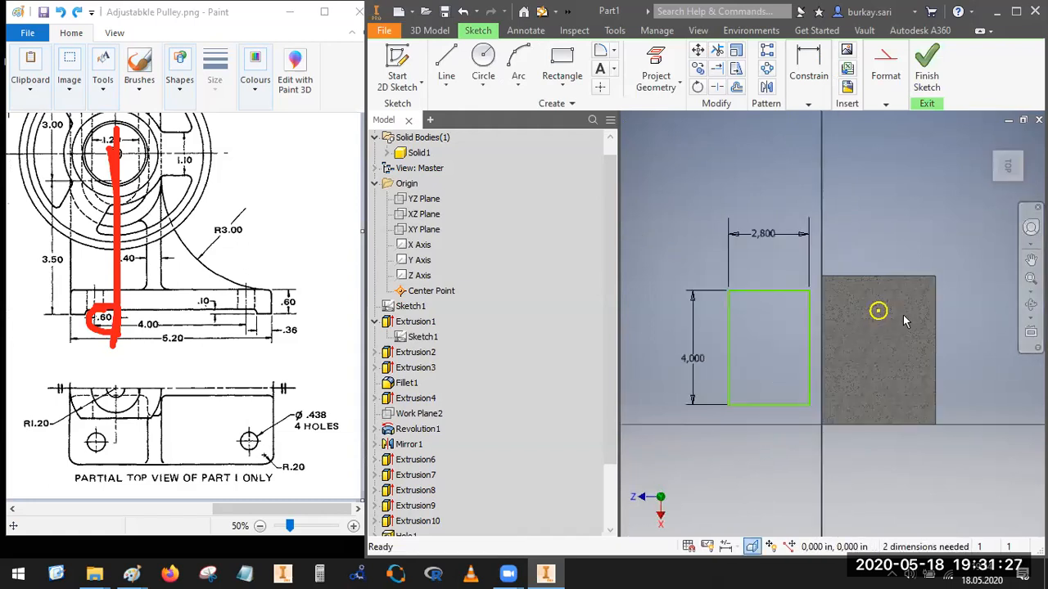
Step: Dimension the rectangle's short edge nearest the boss to 0.6 in from the projected circle's centre
left_click(432, 291)
left_click(433, 293)
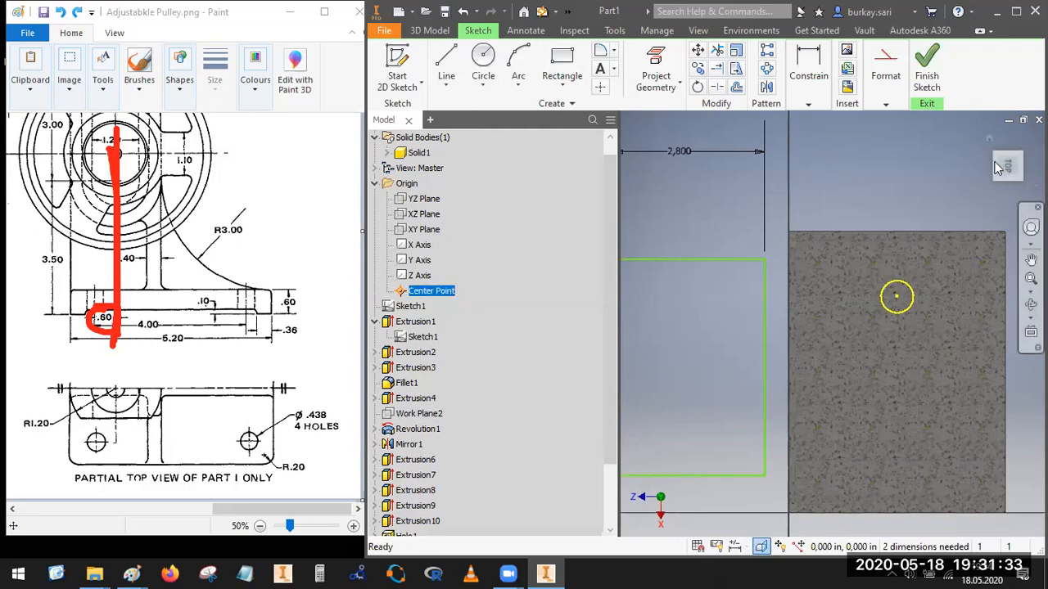
scroll(980, 116, "down", 2)
left_click(809, 88)
left_click(810, 135)
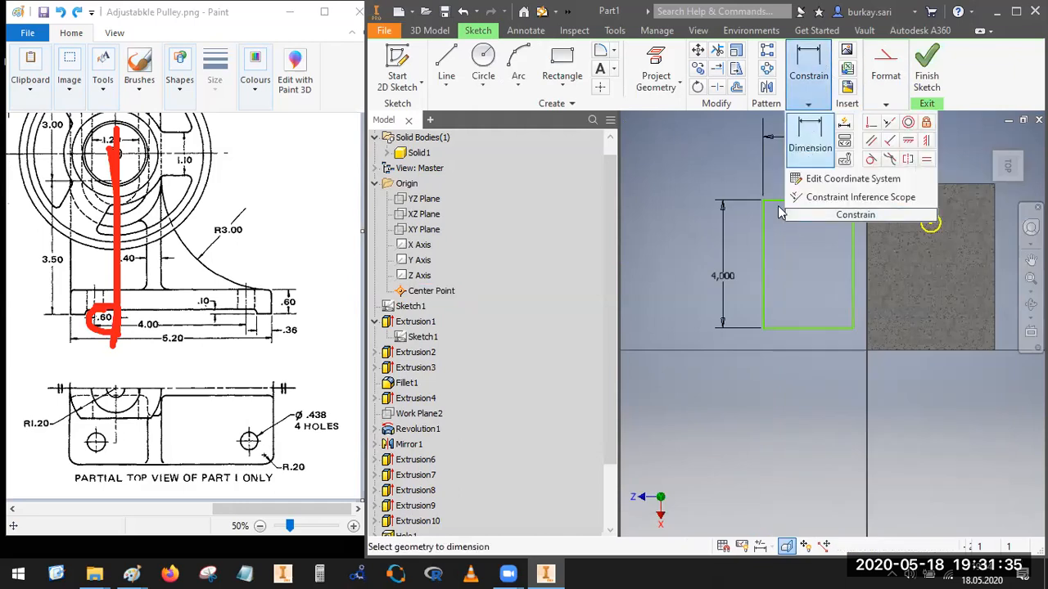
left_click(774, 201)
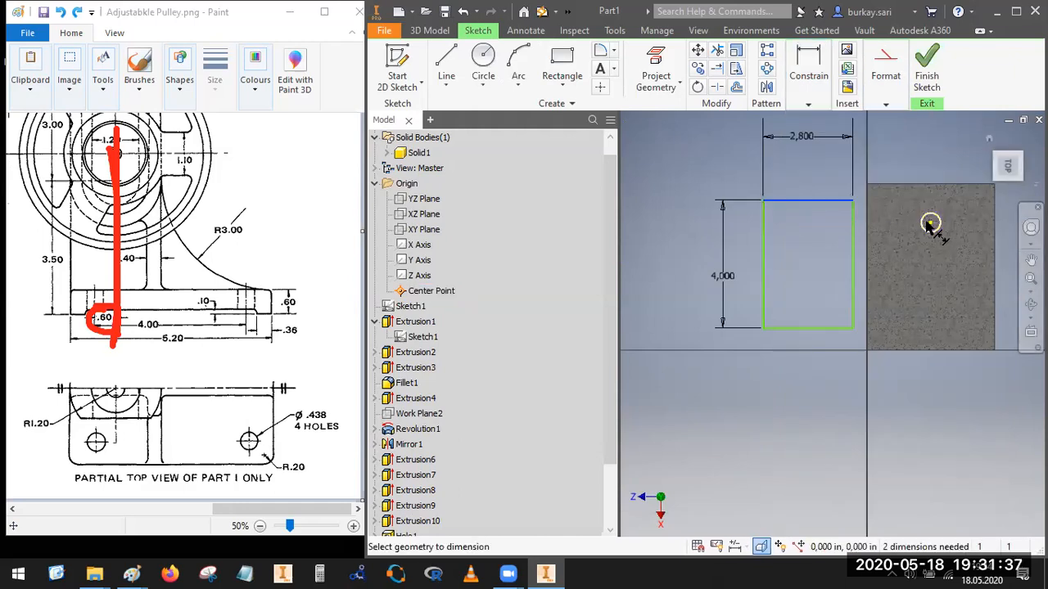
left_click(930, 223)
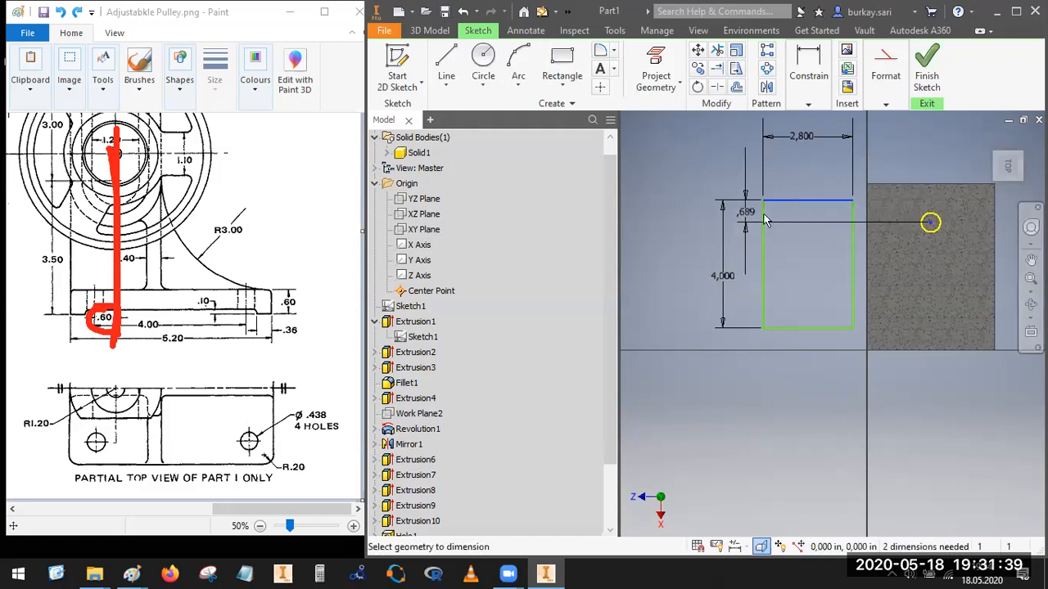
left_click(741, 215)
type("06")
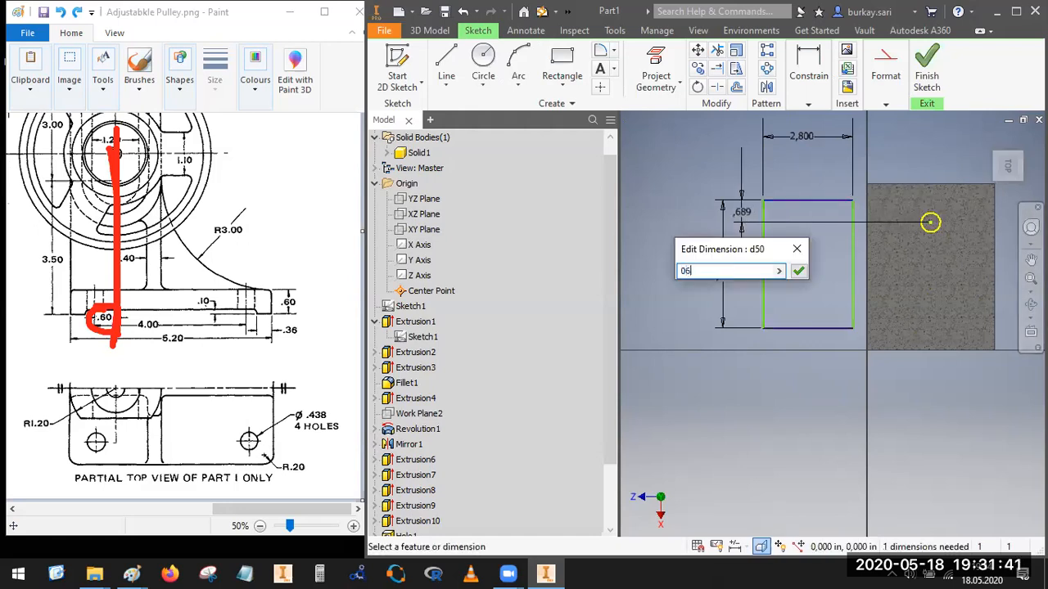
key("Return")
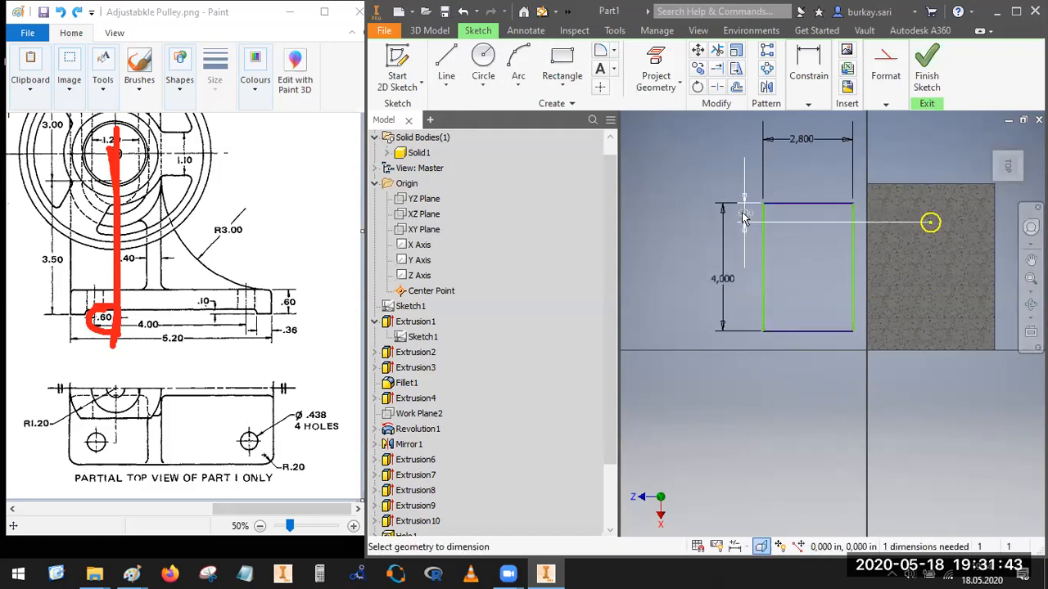
key("Escape")
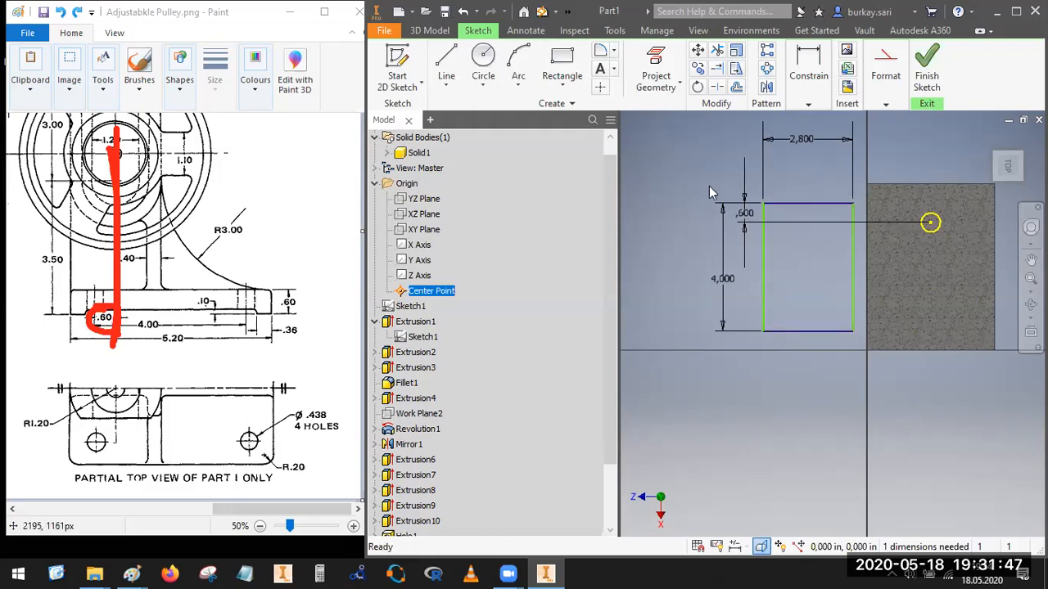
key("Escape")
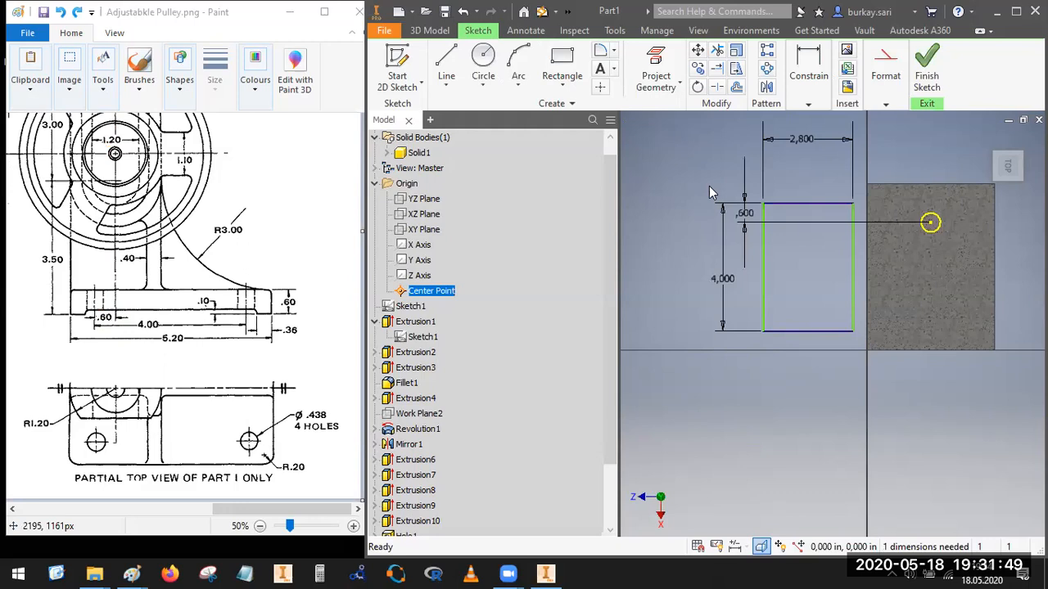
Step: Move the rectangle over the base plate and draw a line between the midpoints of its two short edges
left_click_drag(229, 512, 71, 504)
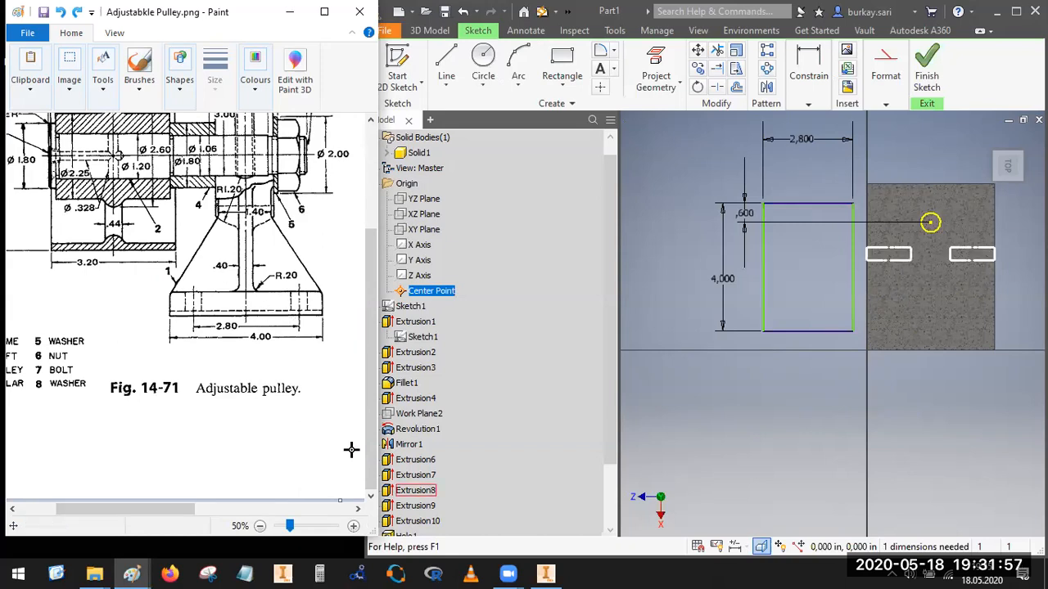
mouse_move(244, 292)
left_mouse_down()
mouse_move(245, 309)
mouse_move(202, 306)
left_mouse_up()
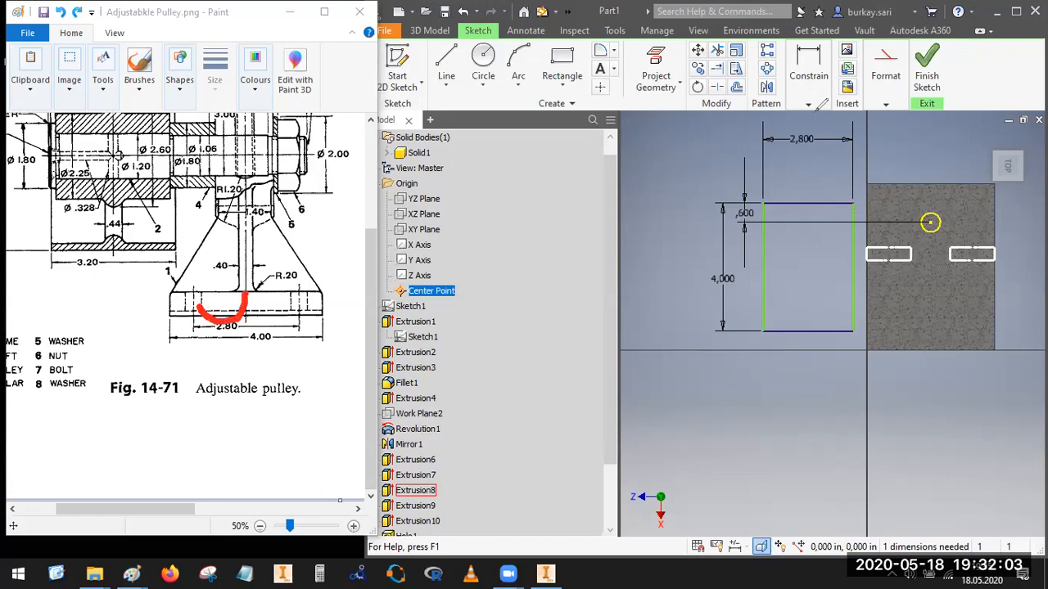
left_click_drag(854, 219, 985, 230)
left_click(446, 65)
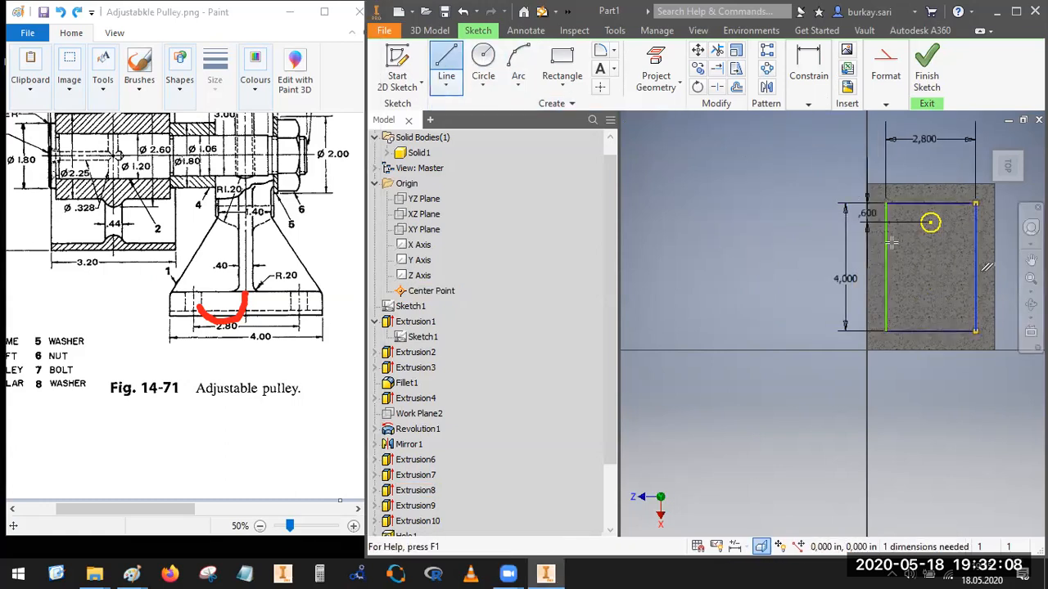
left_click(930, 221)
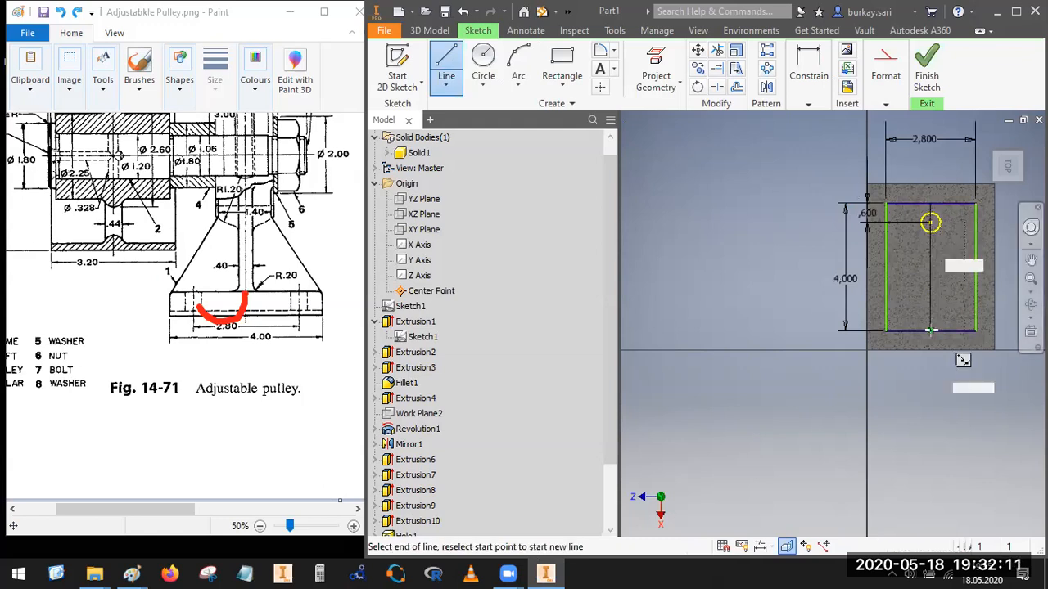
left_click(930, 330)
key("Escape")
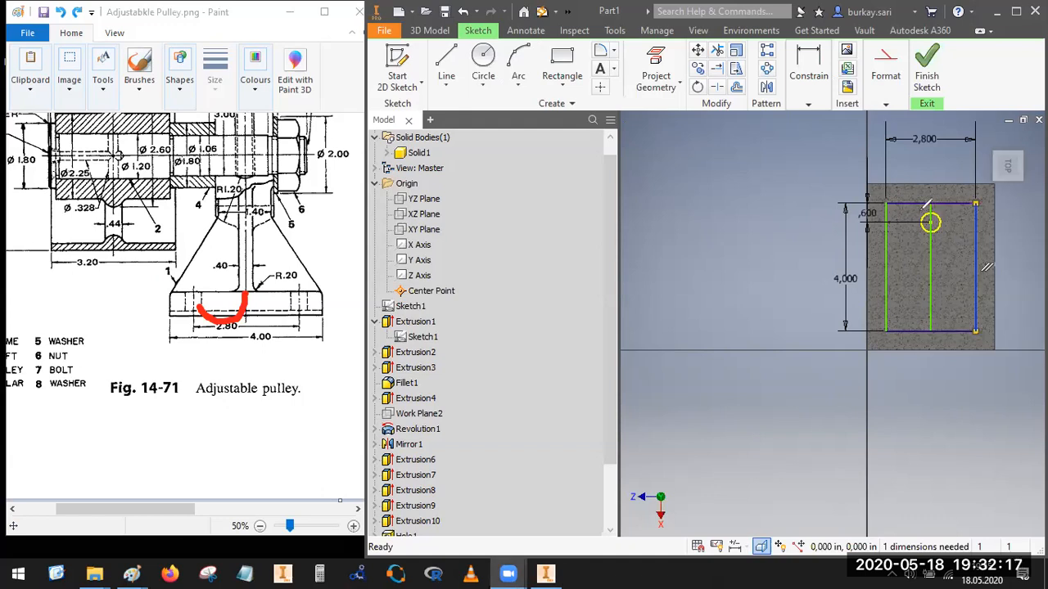
mouse_move(918, 200)
left_mouse_down()
mouse_move(939, 206)
mouse_move(916, 203)
left_mouse_up()
mouse_move(940, 318)
left_mouse_down()
mouse_move(920, 334)
mouse_move(941, 321)
left_mouse_up()
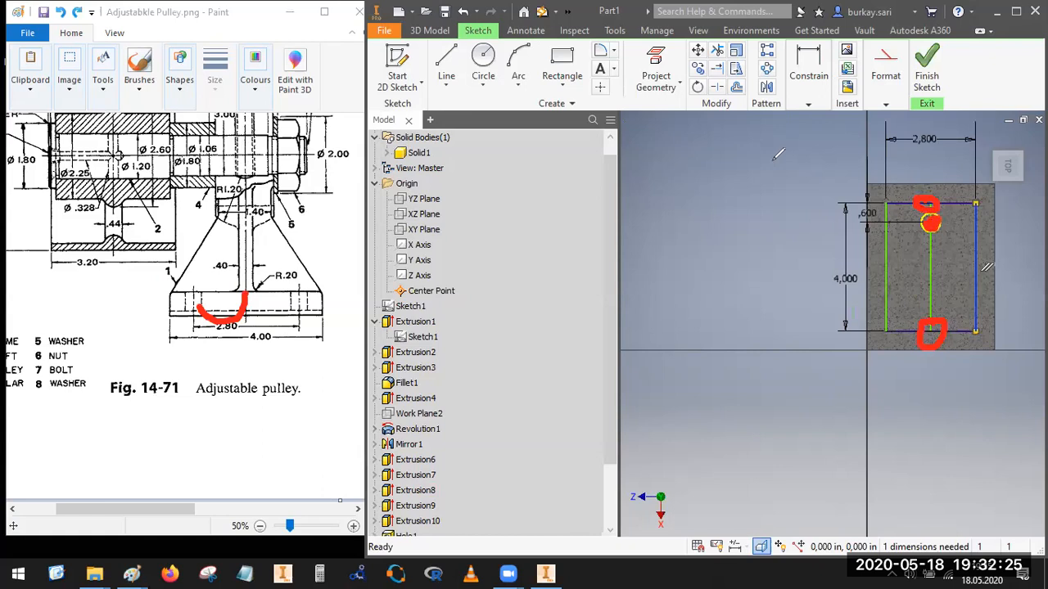
left_click(741, 255)
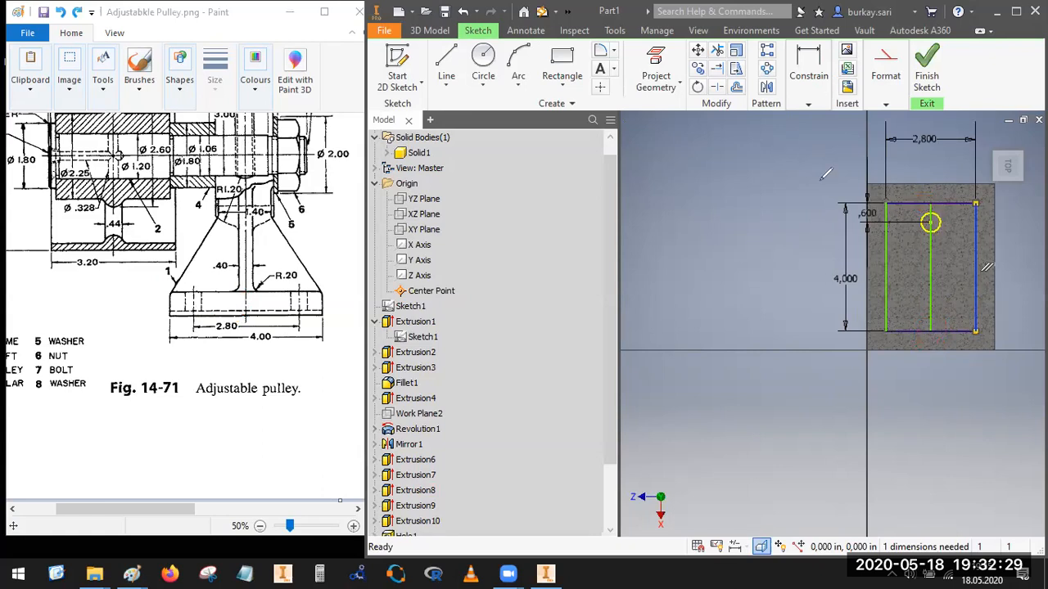
Step: Convert the line through the middle of the rectangle to construction geometry
left_click(930, 309)
right_click(931, 161)
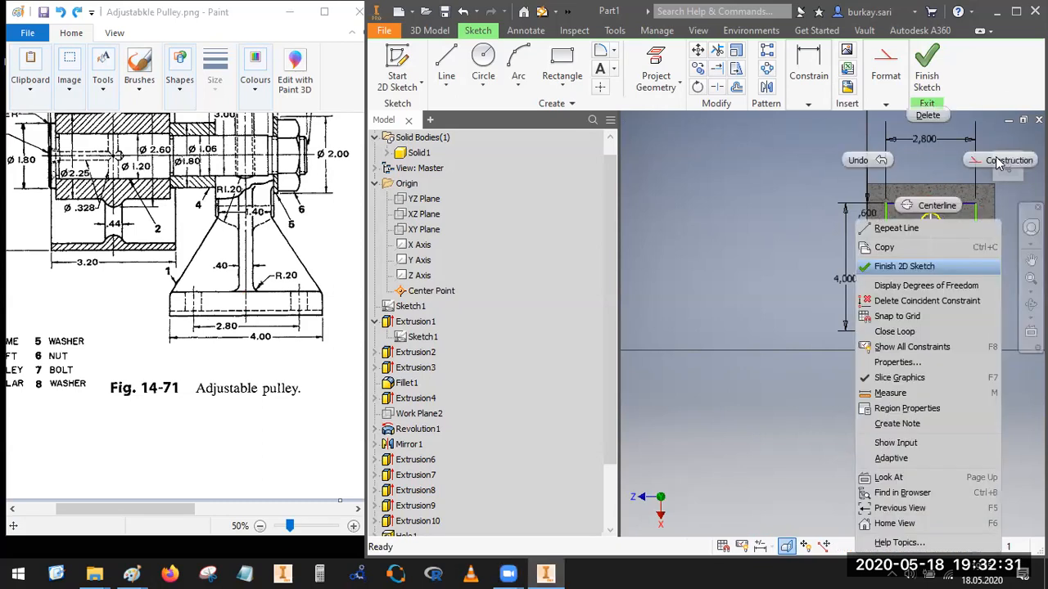
left_click(999, 162)
left_click(734, 307)
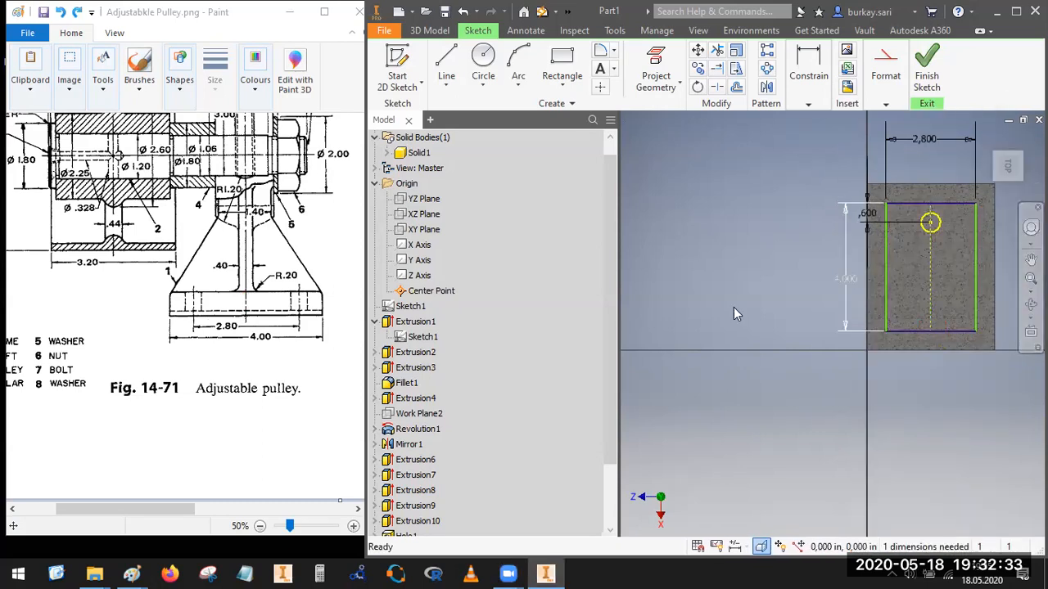
Step: Constrain the construction line coincident with the projected circle's centre to centre the rectangle on the boss
left_click(808, 104)
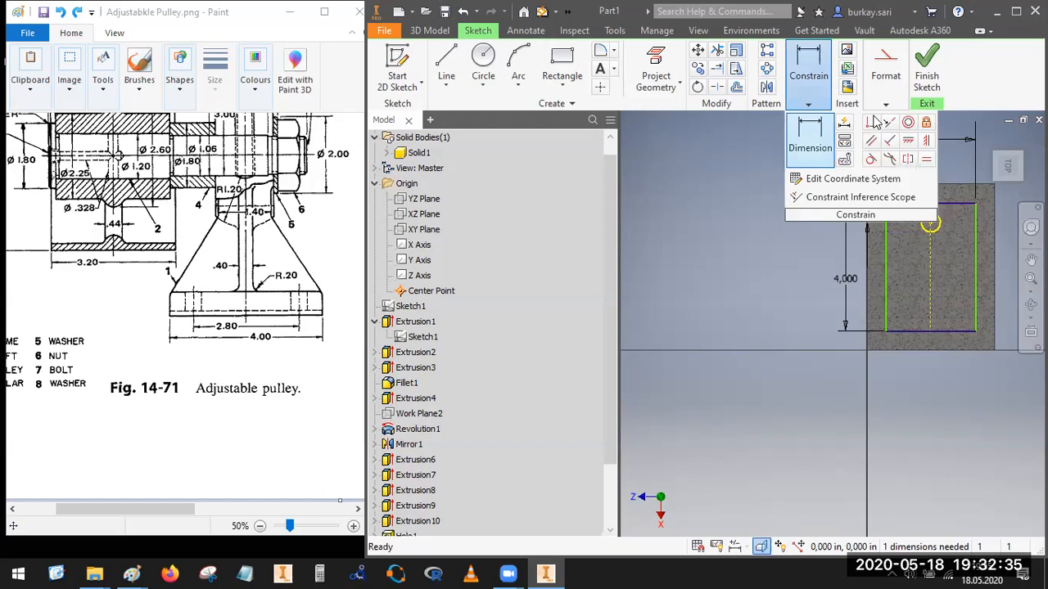
left_click(871, 141)
scroll(901, 281, "up", 3)
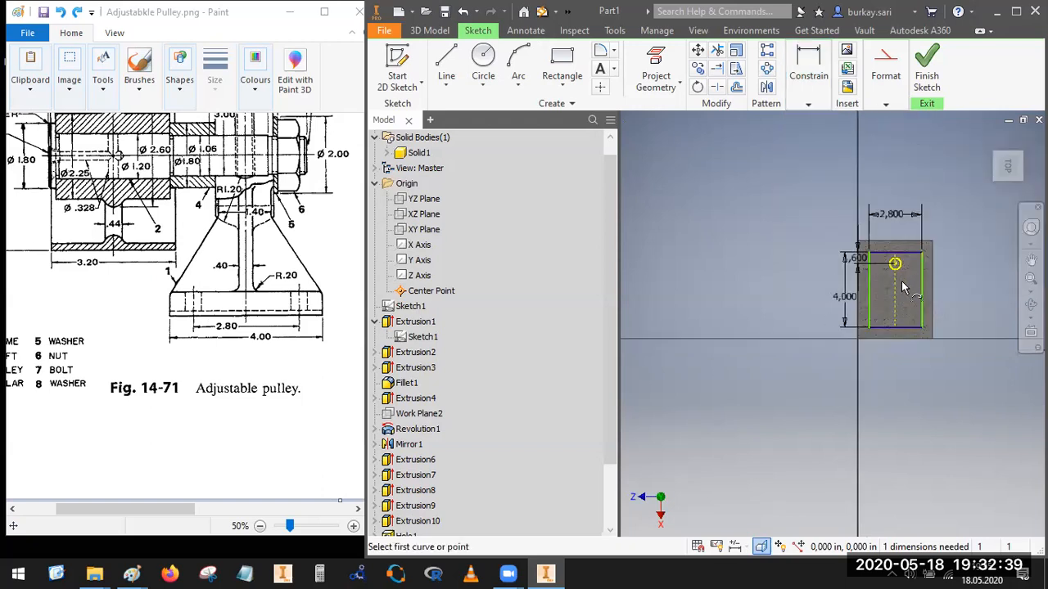
scroll(901, 281, "down", 4)
left_click(903, 270)
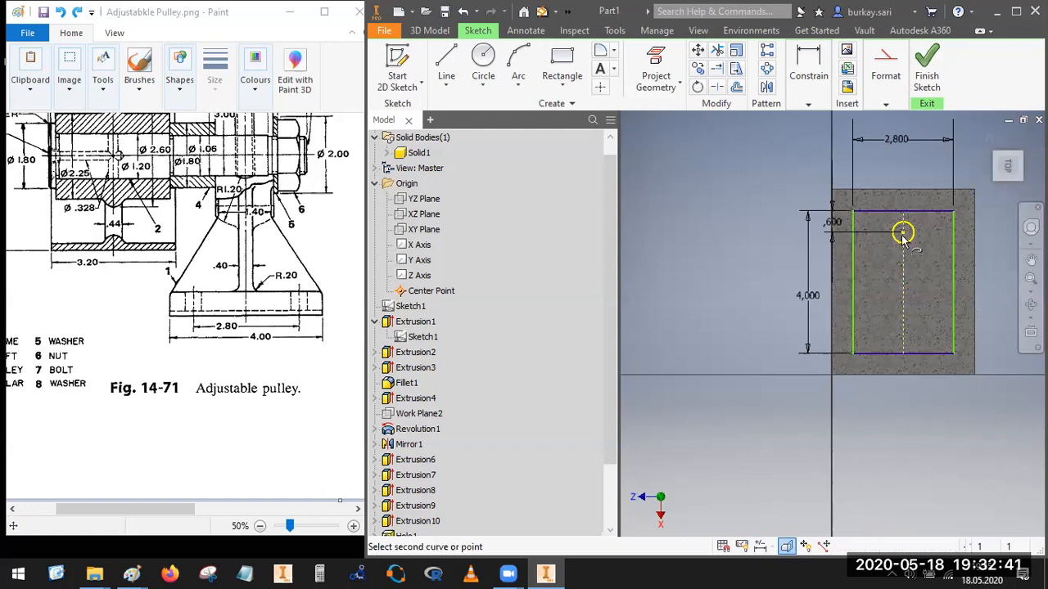
scroll(909, 229, "up", 4)
left_click(908, 229)
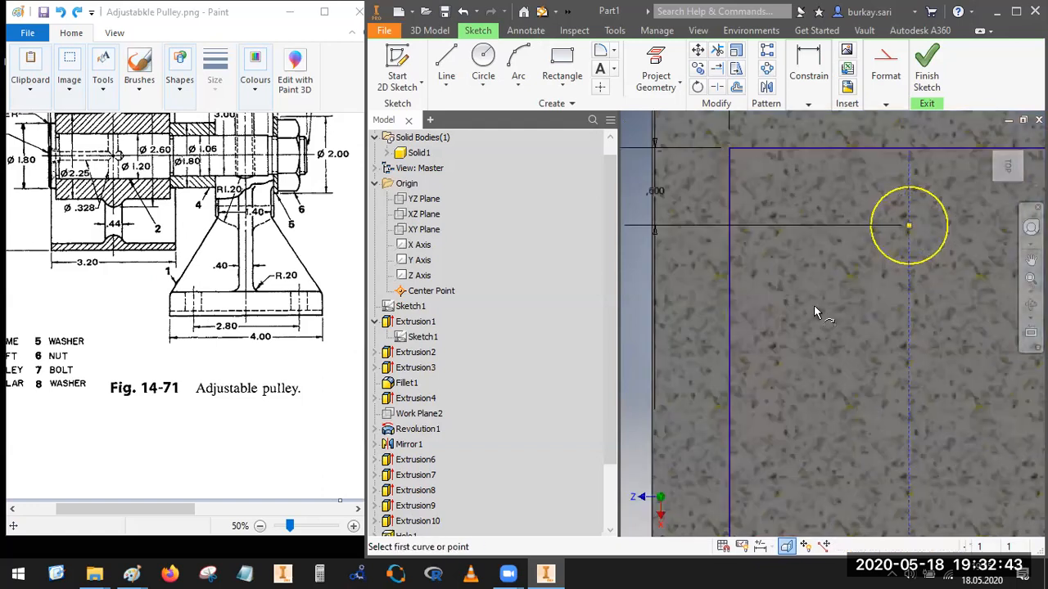
scroll(812, 301, "down", 5)
key("Escape")
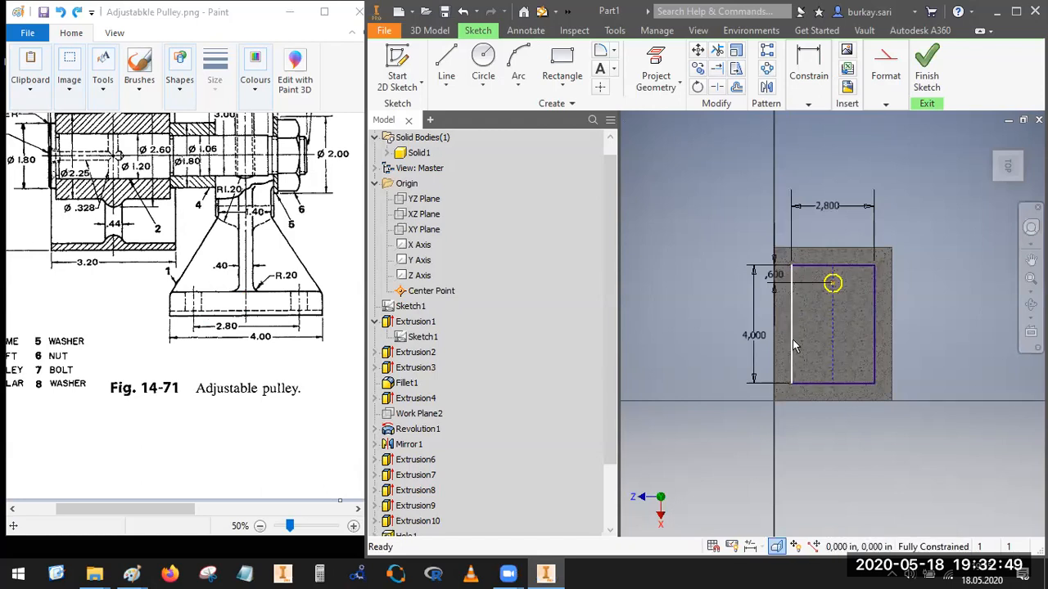
Step: Check the rectangle's four corners as hole centres and examine the reference drawing's partial top view for the holes' diameter and count
left_click(870, 263)
left_click(796, 380)
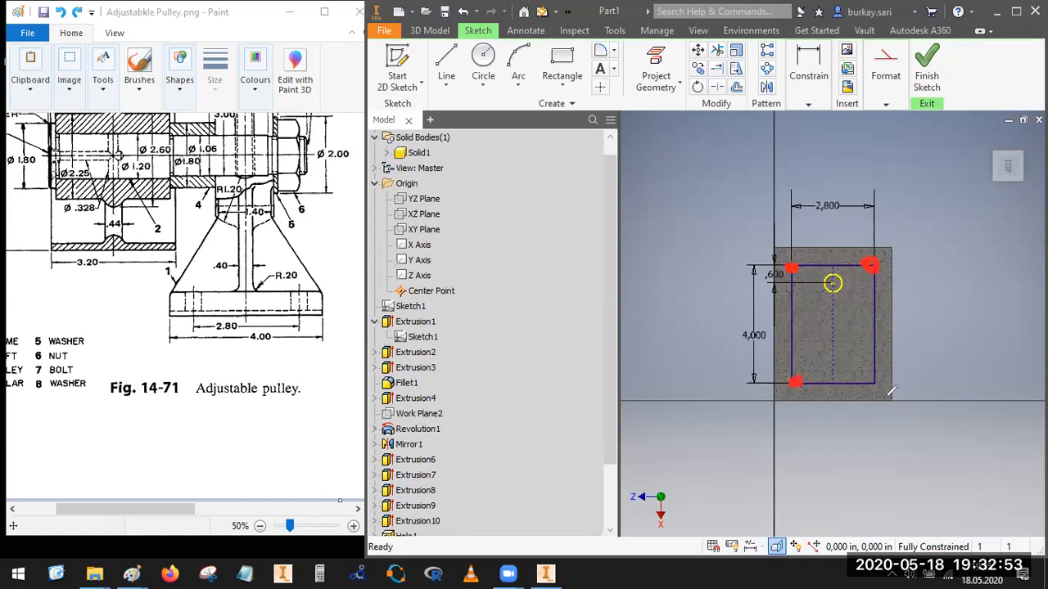
left_click(874, 381)
key("Escape")
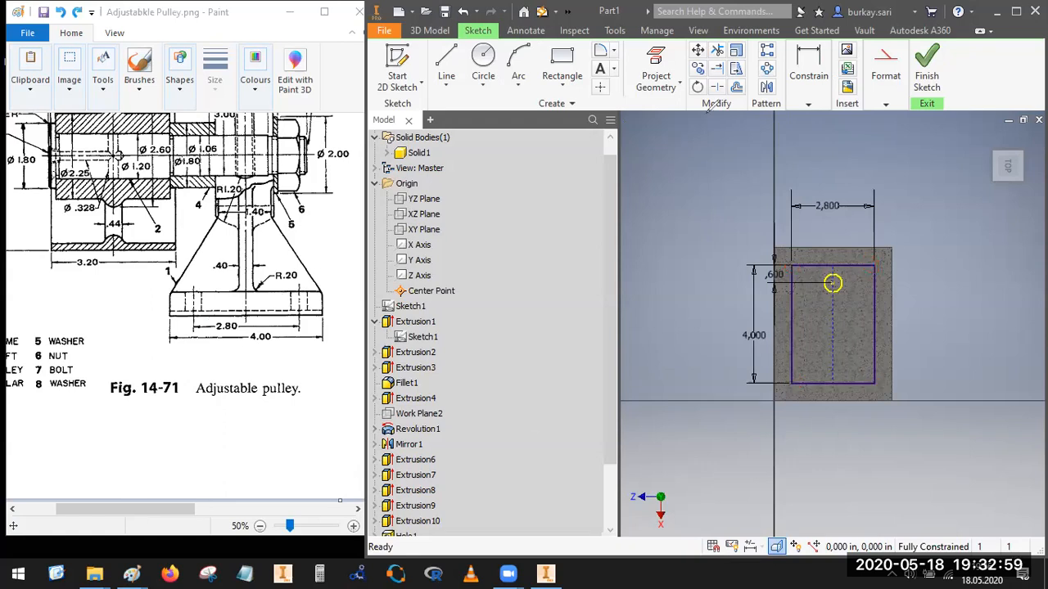
left_click(197, 510)
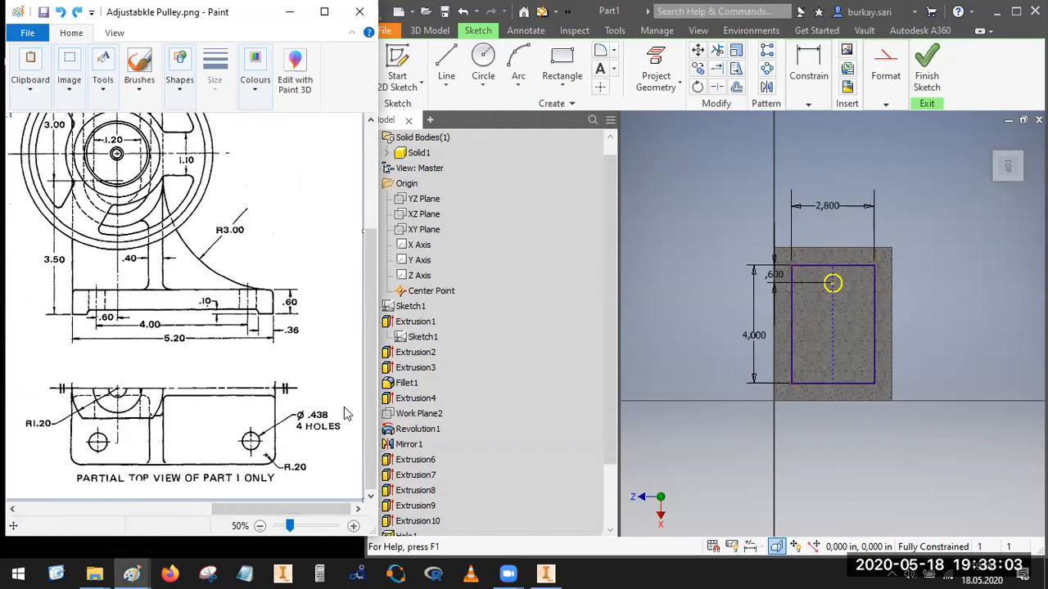
mouse_move(286, 406)
left_mouse_down()
mouse_move(341, 405)
mouse_move(309, 393)
left_mouse_up()
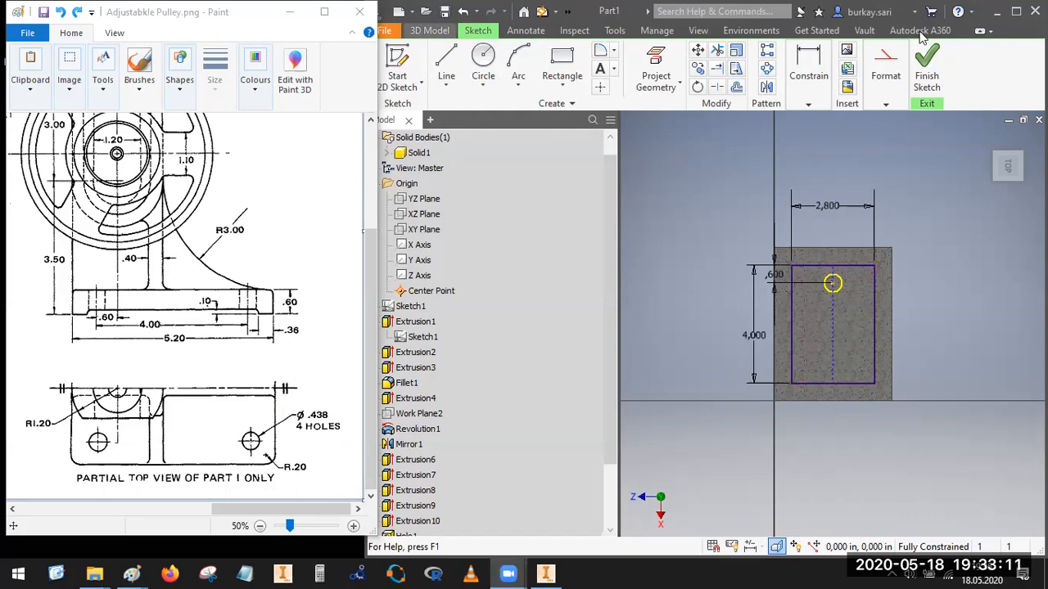
Step: Finish the hole-layout sketch on the base plate
left_click(429, 30)
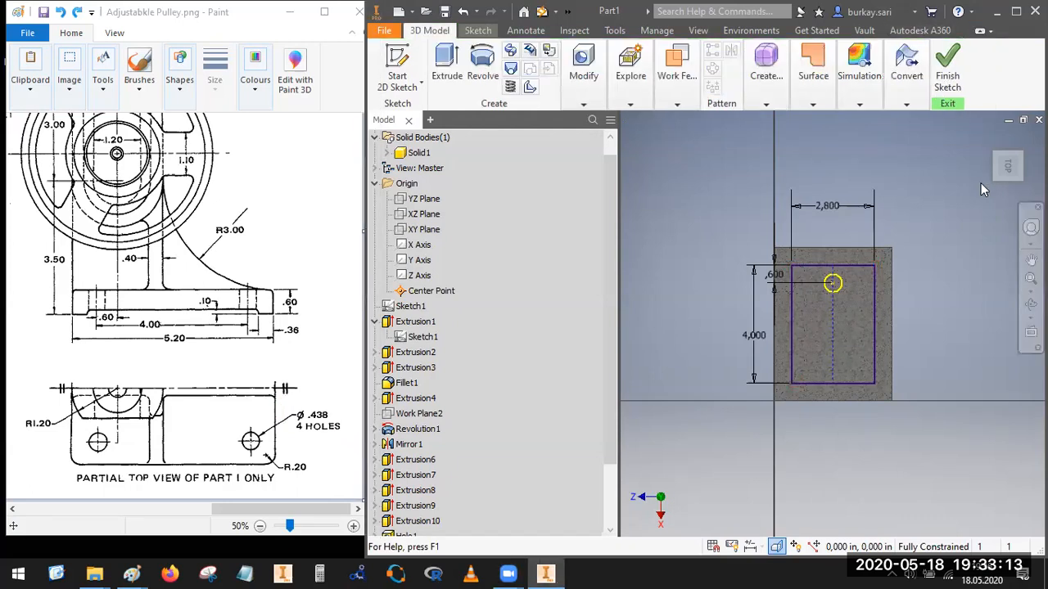
left_click(948, 65)
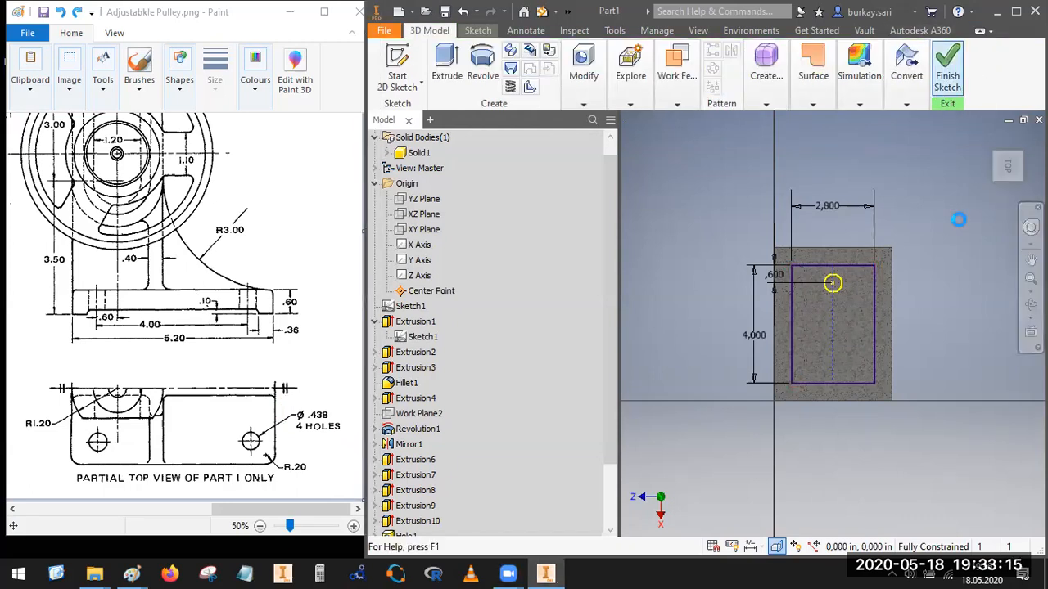
left_click(1005, 168)
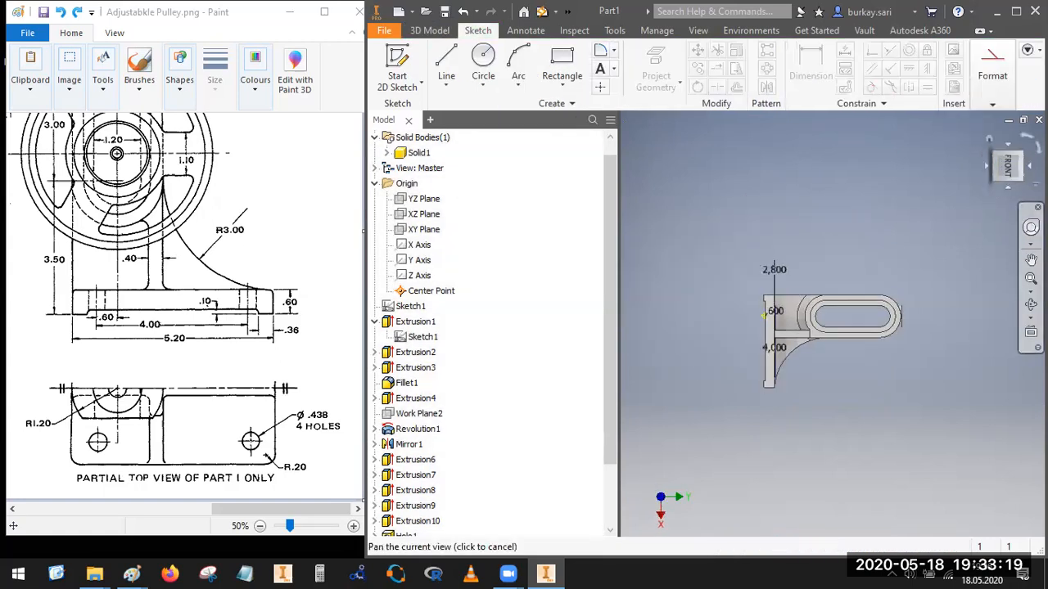
left_click(1023, 155)
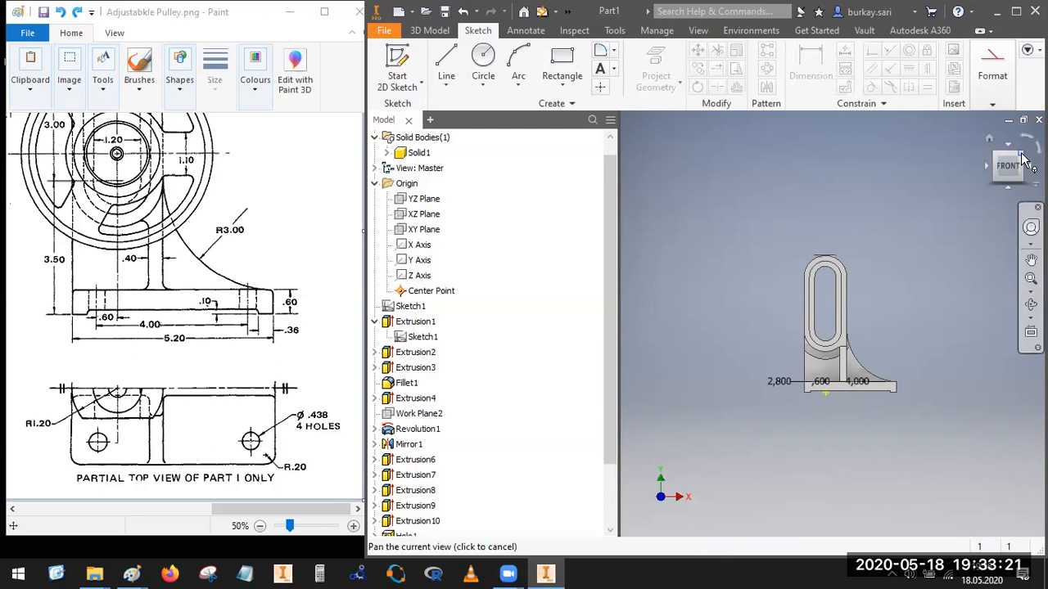
key("F6")
scroll(835, 409, "down", 3)
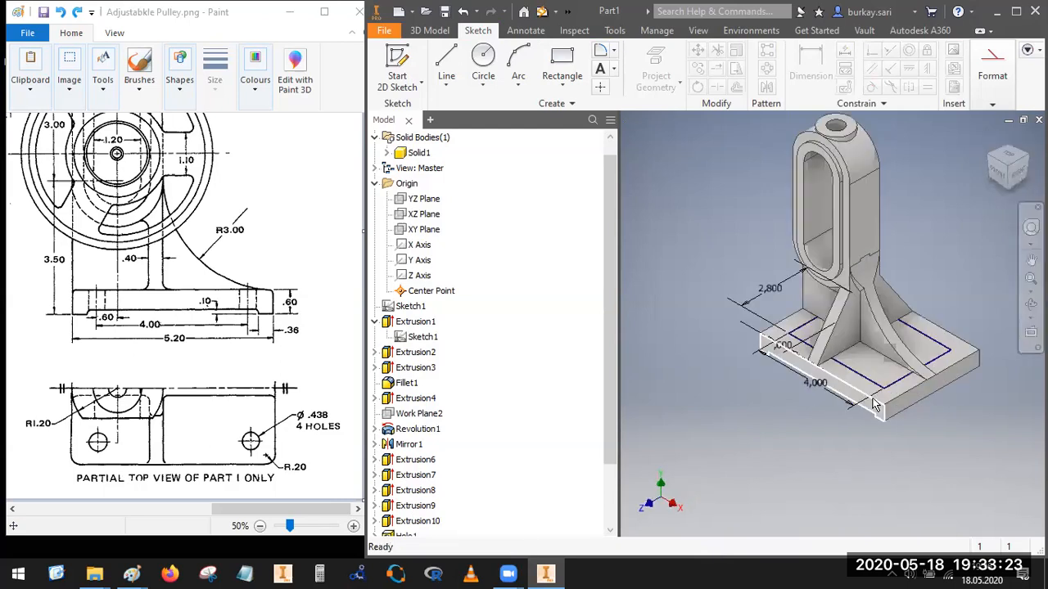
Step: Set up a simple drilled hole placed from the sketch, with Through All termination and a 0.438 in diameter
left_click(421, 31)
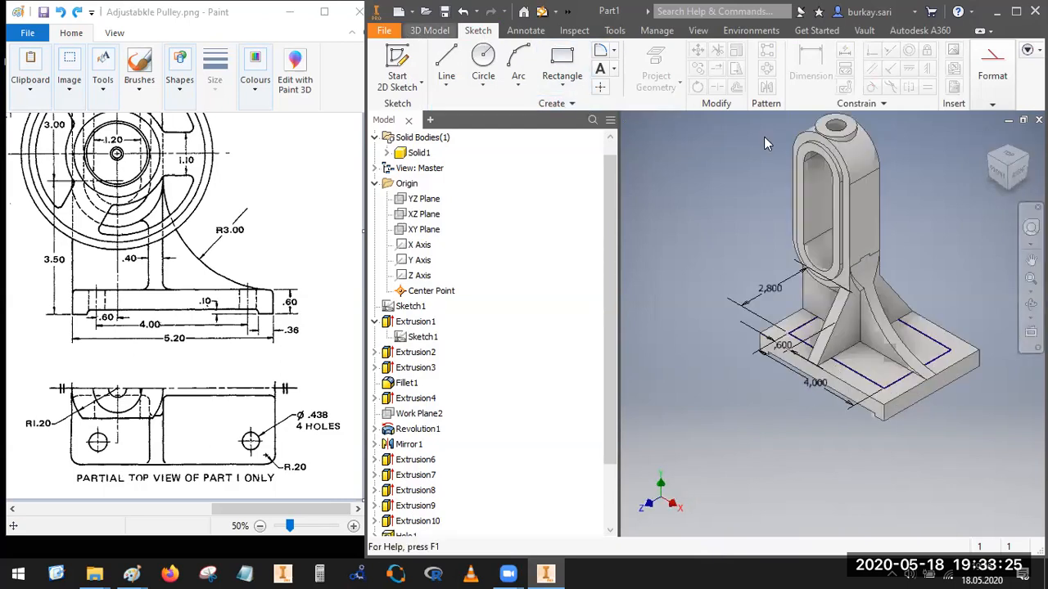
left_click(583, 69)
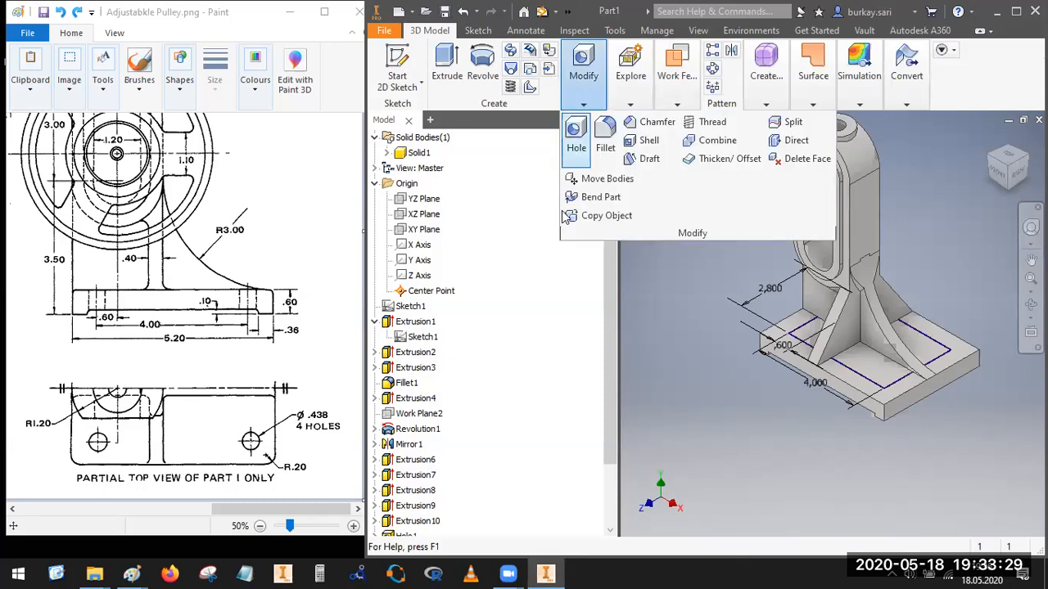
left_click(576, 133)
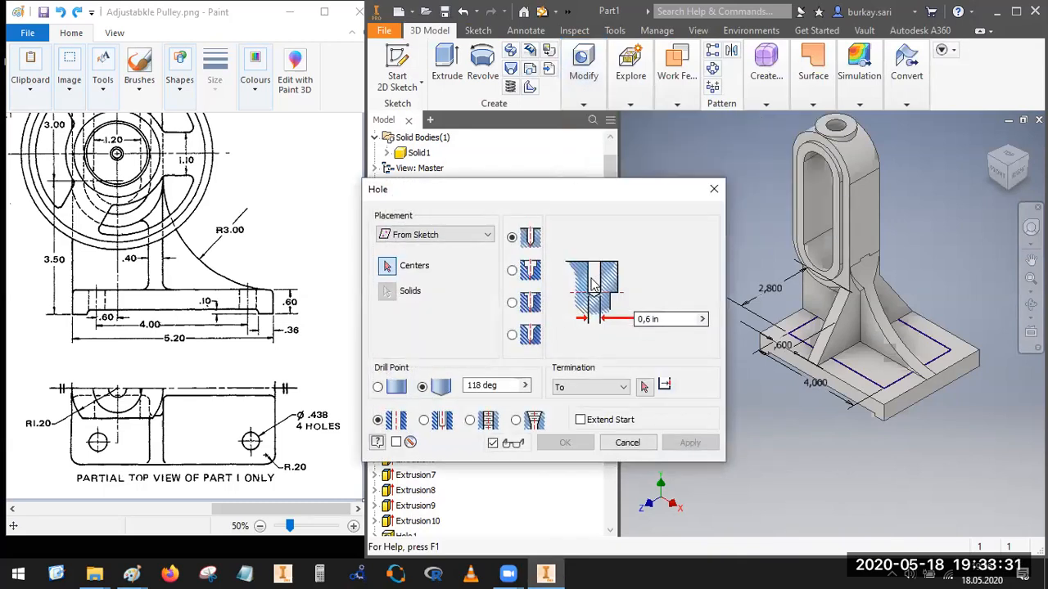
left_click(589, 388)
left_click(585, 420)
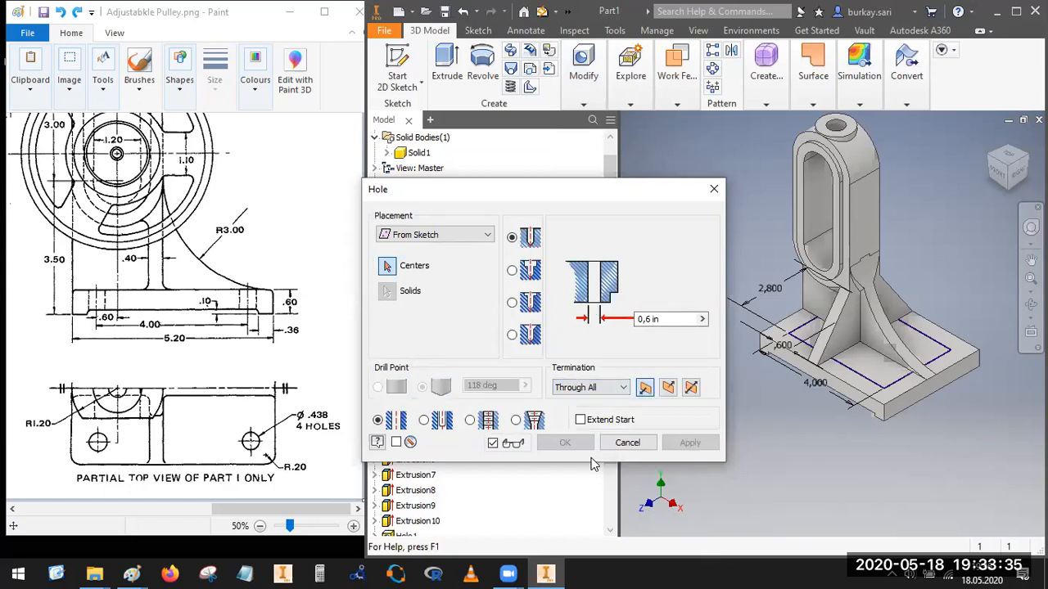
left_click(649, 320)
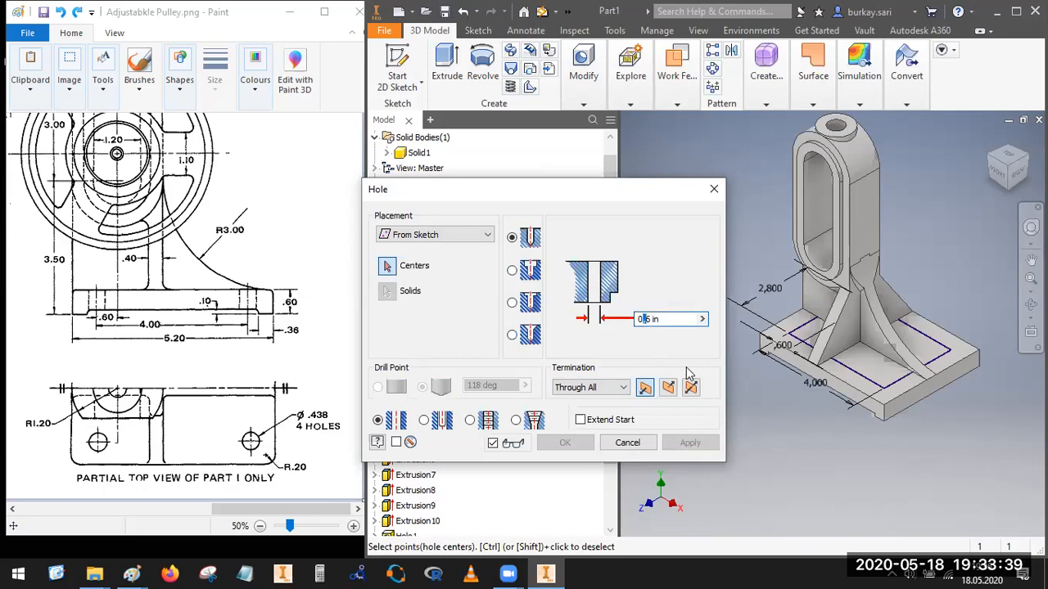
key("BackSpace")
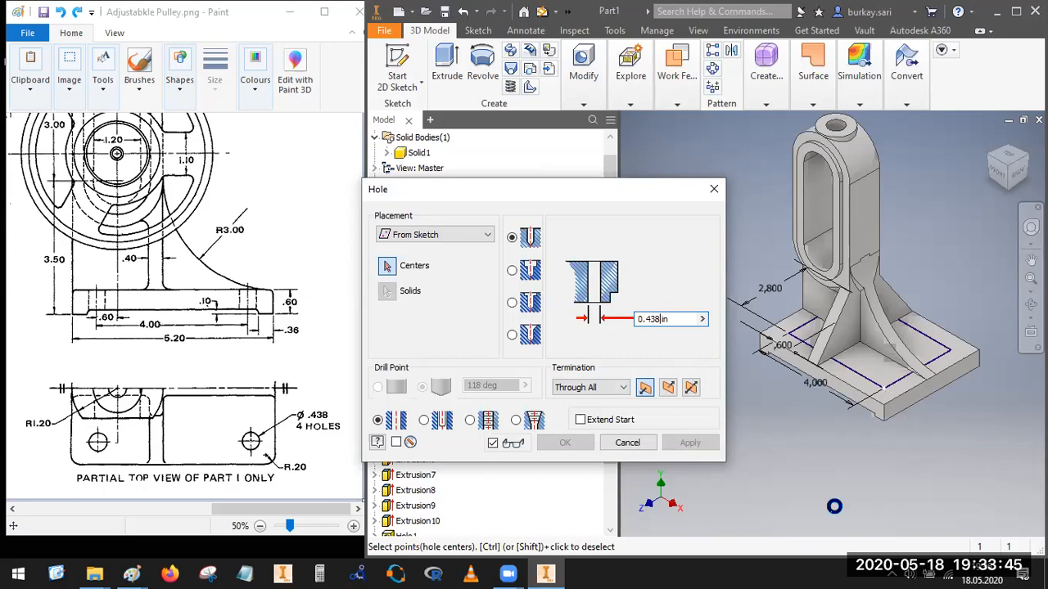
Step: Place the holes at the four corners of the layout rectangle and create them through the base plate
left_click(883, 389)
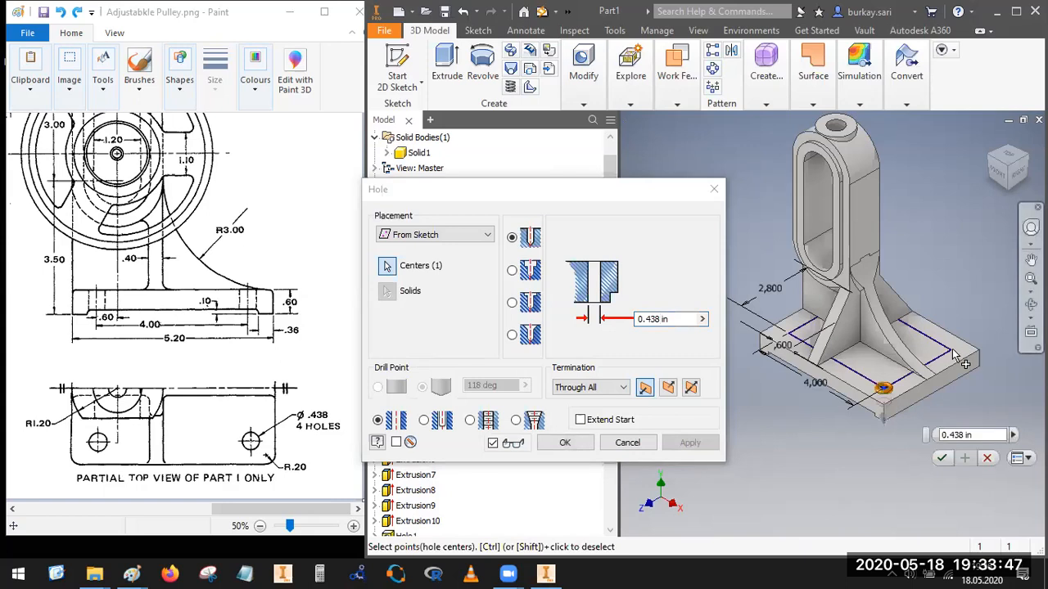
left_click(950, 348)
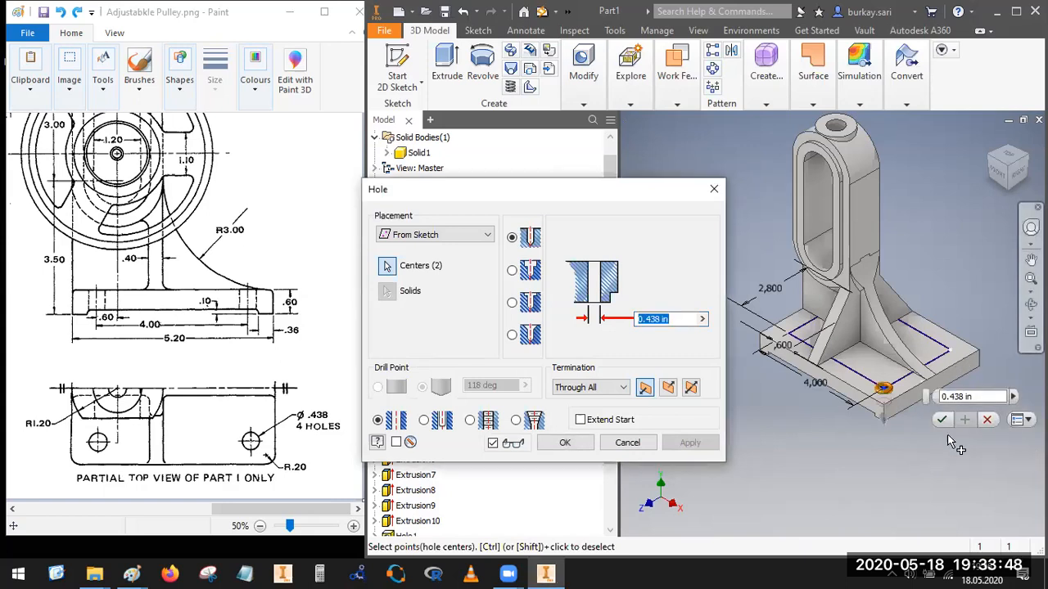
left_click(789, 334)
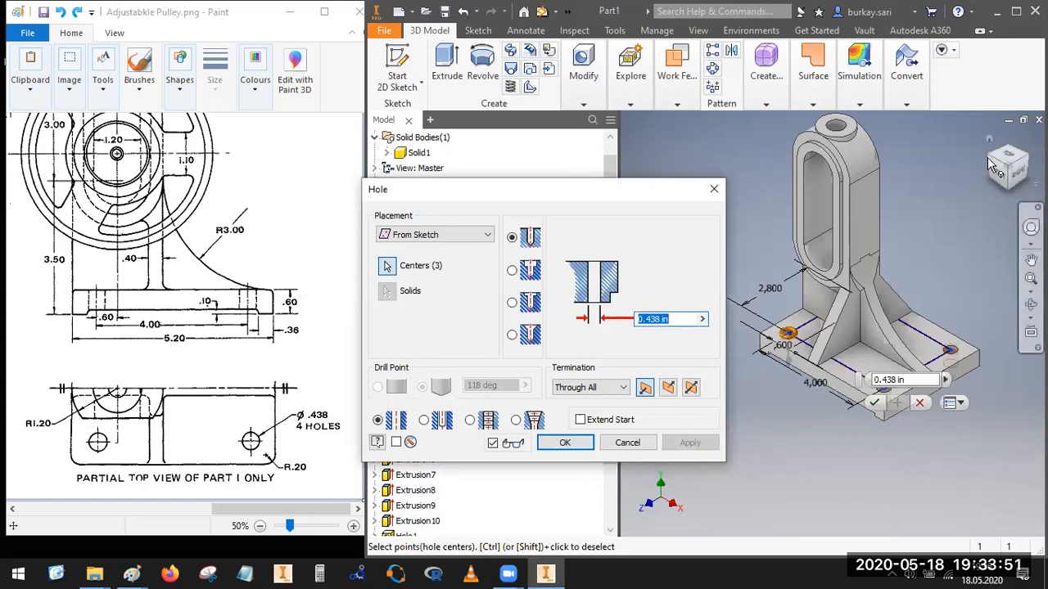
left_click(992, 163)
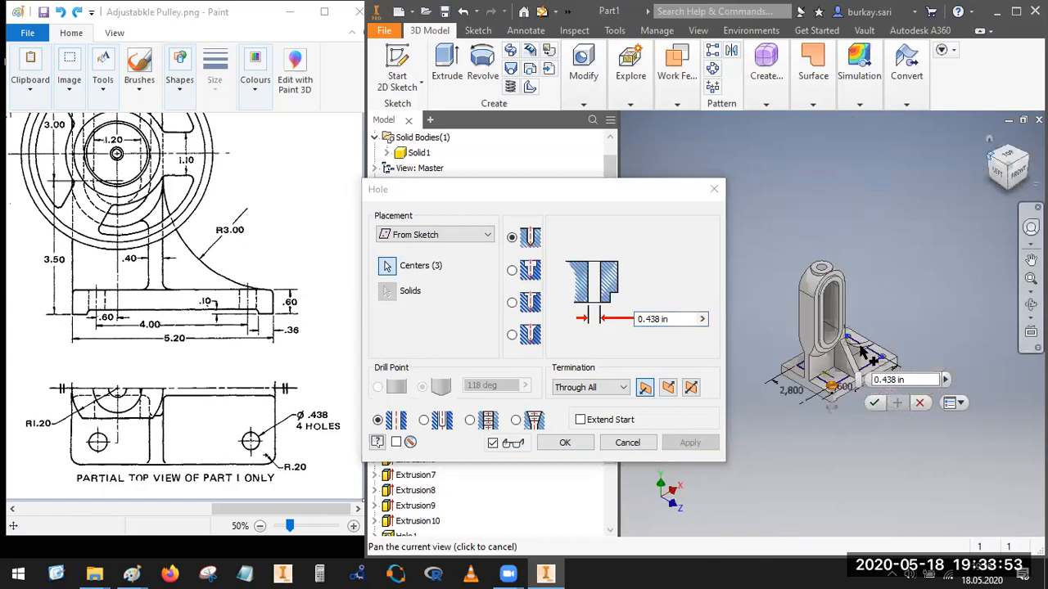
left_click(822, 394)
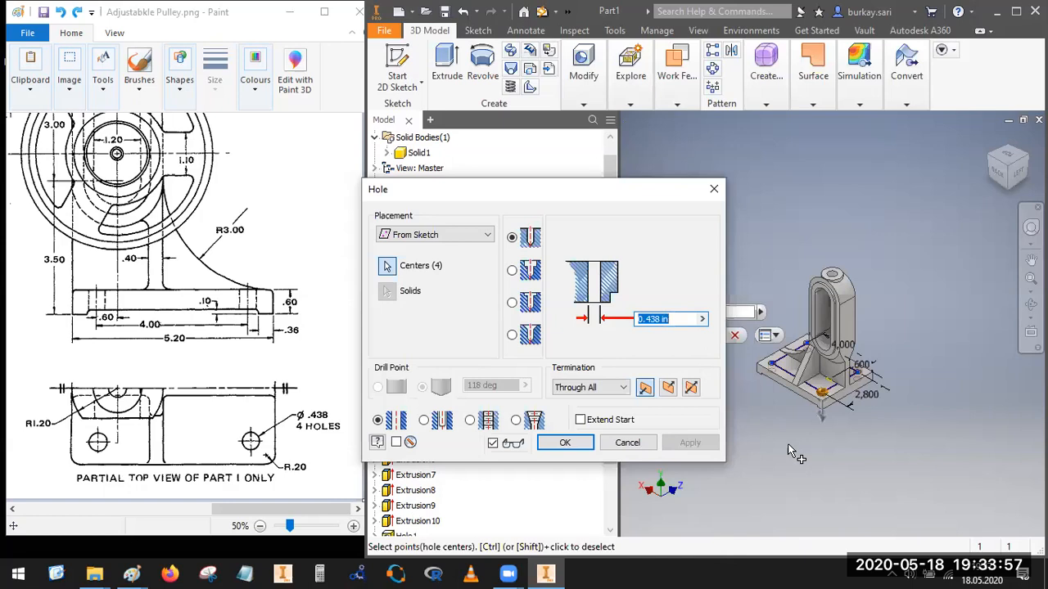
left_click(566, 443)
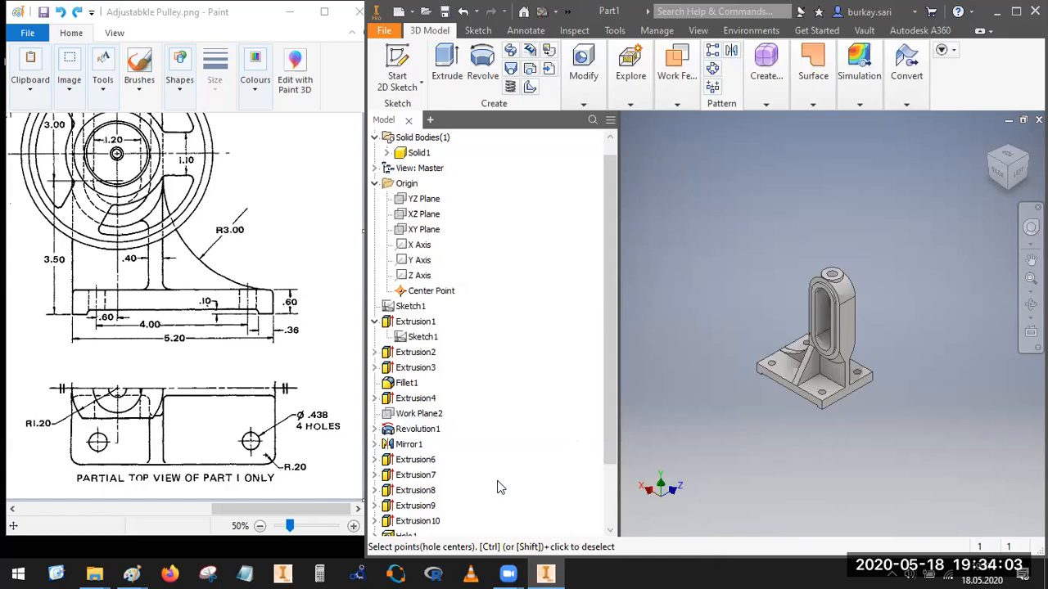
Step: Start a constant fillet on one vertical corner edge of the base plate with the drawing's 0.2 radius
mouse_move(306, 459)
left_mouse_down()
mouse_move(255, 463)
mouse_move(274, 480)
mouse_move(299, 482)
mouse_move(308, 458)
mouse_move(270, 450)
left_mouse_up()
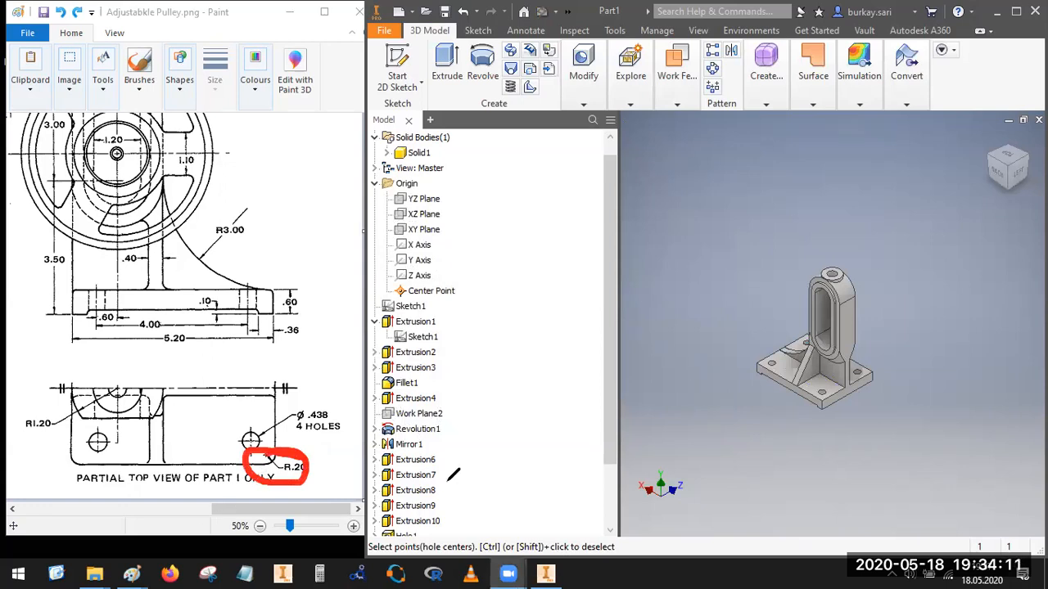
left_click(802, 87)
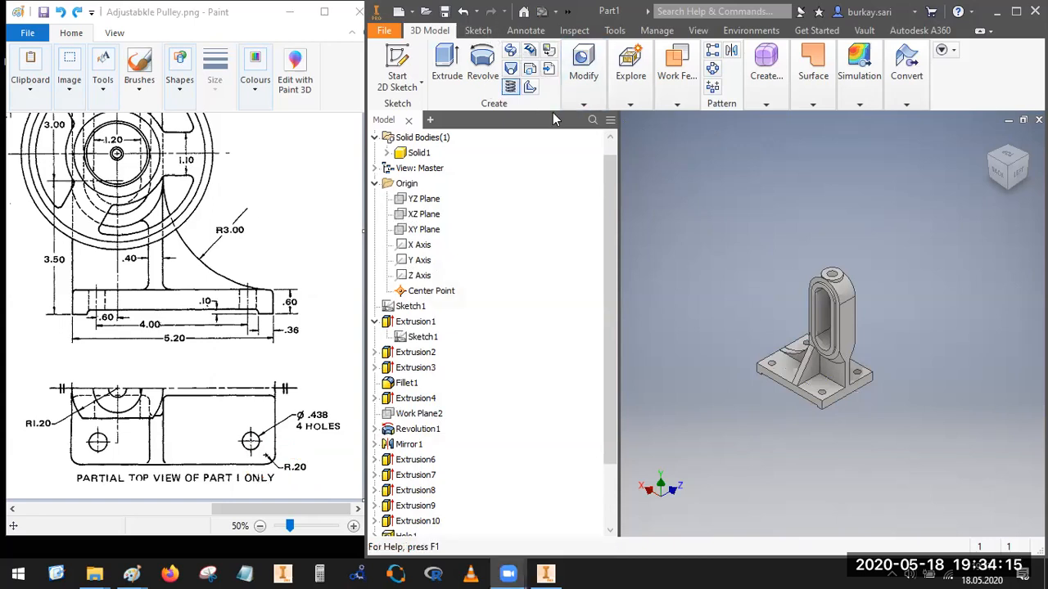
left_click(583, 82)
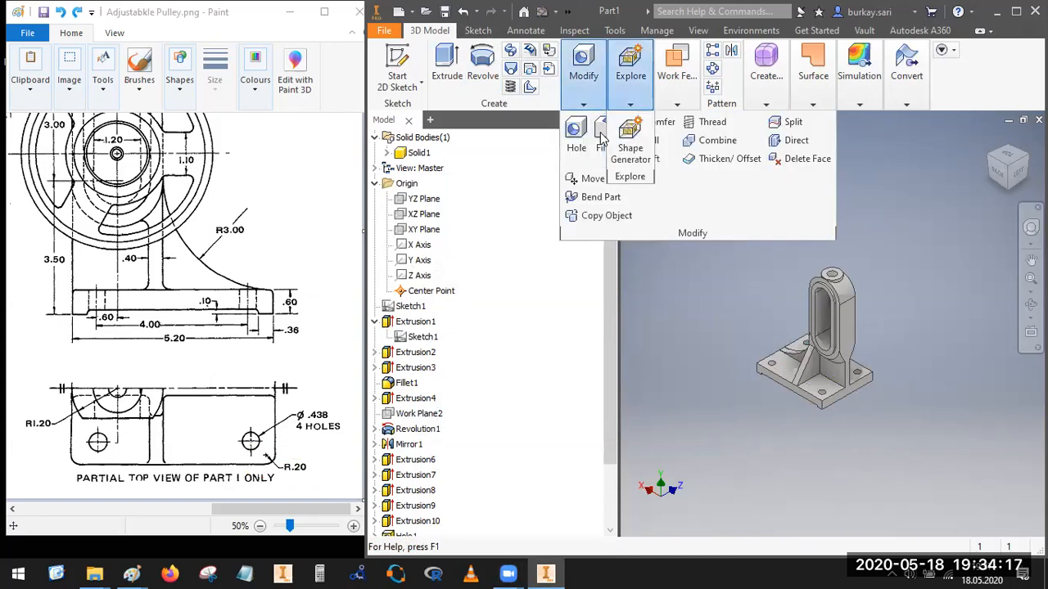
scroll(825, 400, "up", 5)
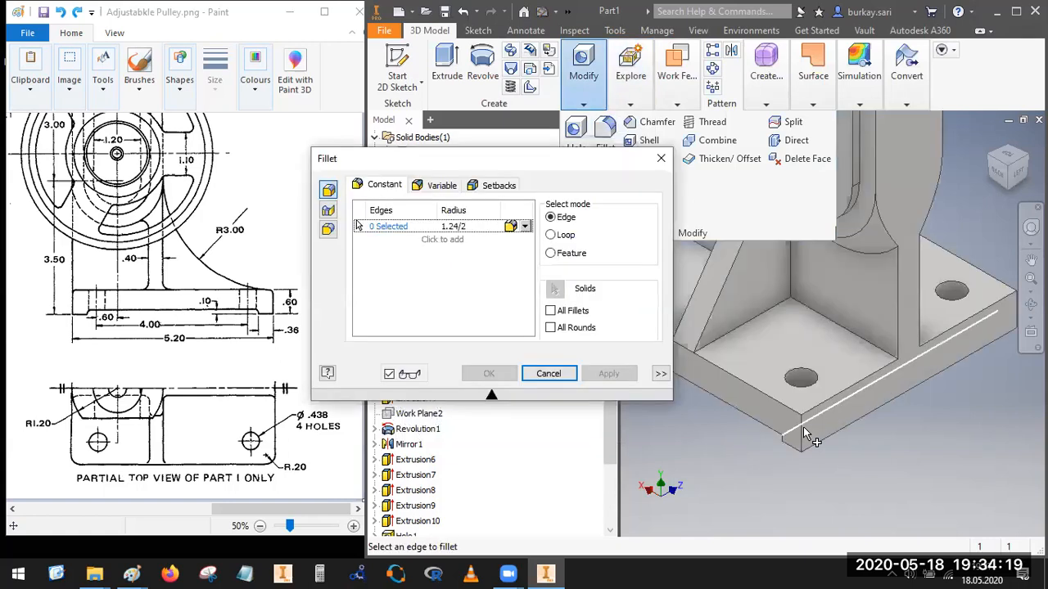
left_click(800, 427)
left_click(482, 230)
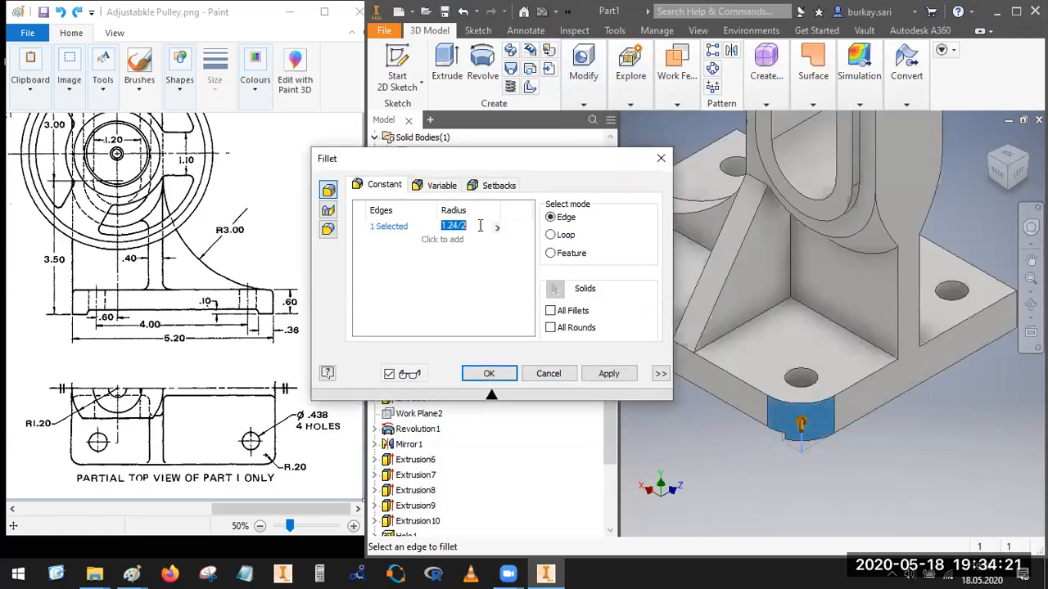
type("0.2")
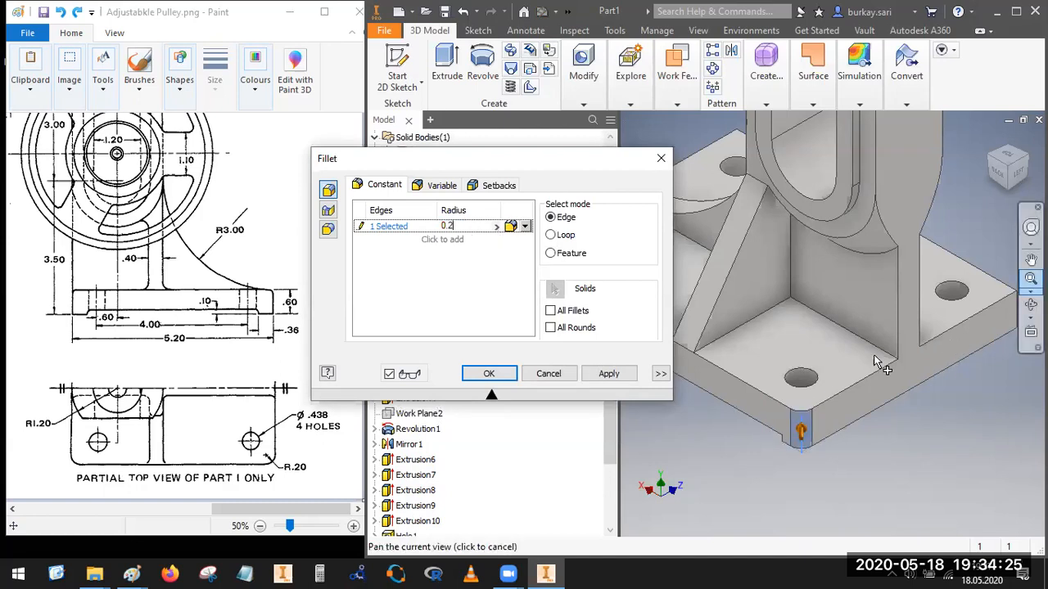
scroll(926, 336, "down", 4)
scroll(926, 337, "up", 3)
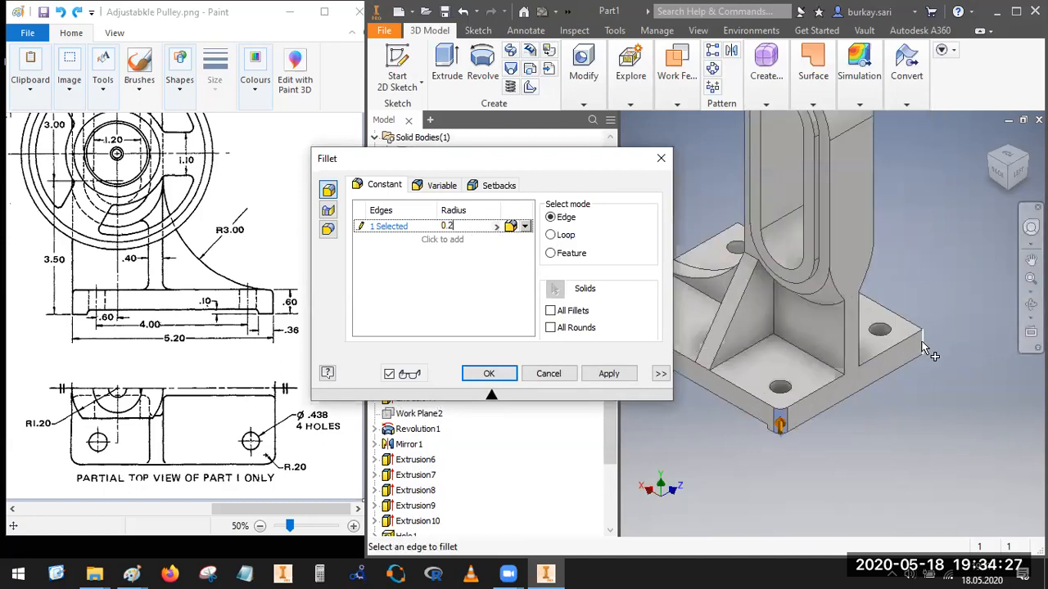
Step: Add the base plate's other three vertical corner edges to the fillet and apply it
left_click(926, 351)
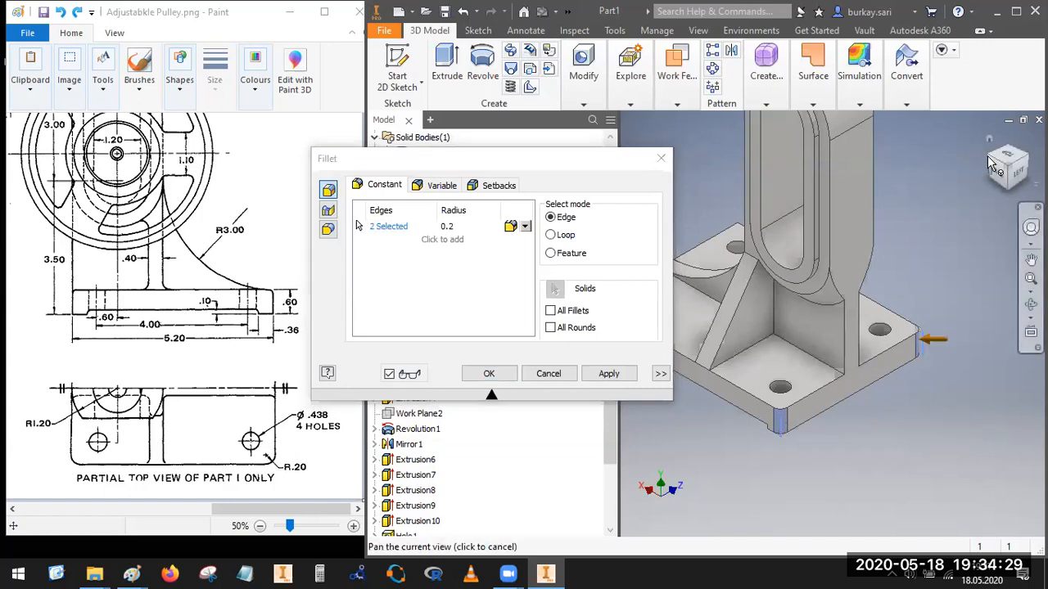
scroll(782, 416, "down", 2)
scroll(829, 414, "up", 4)
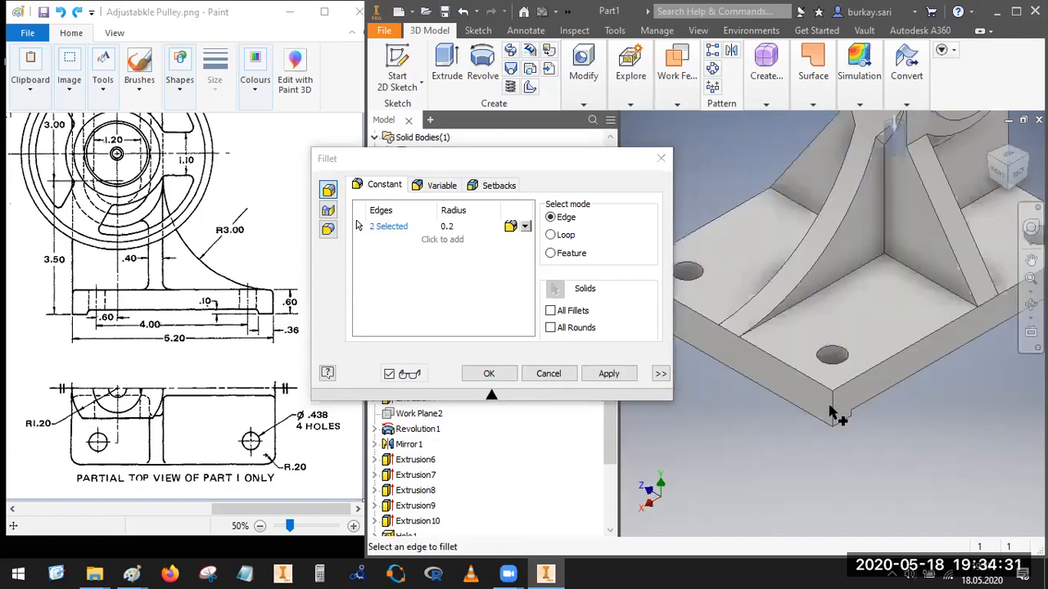
left_click(831, 411)
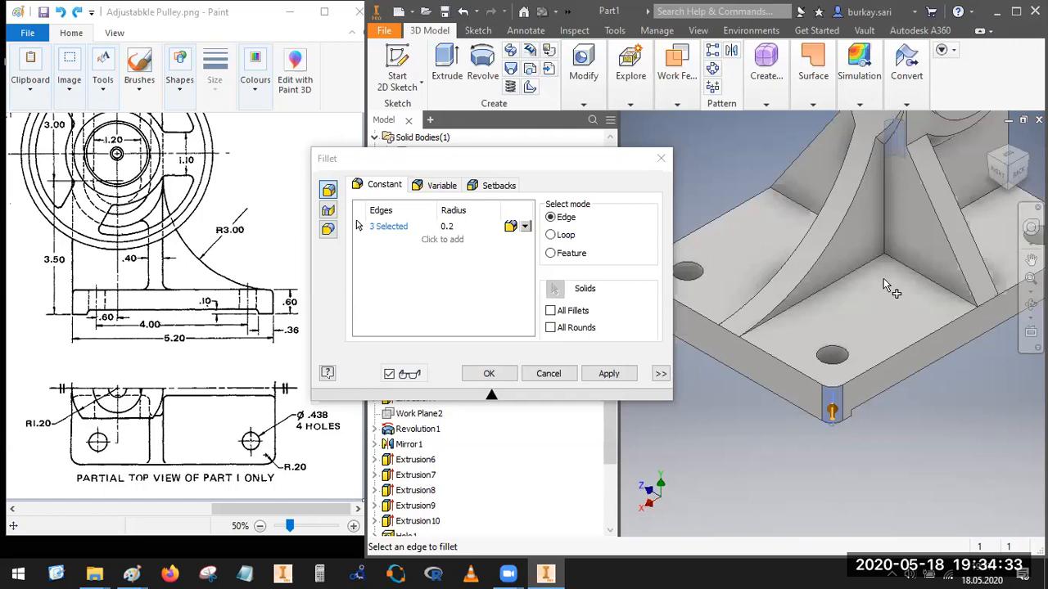
scroll(881, 286, "down", 3)
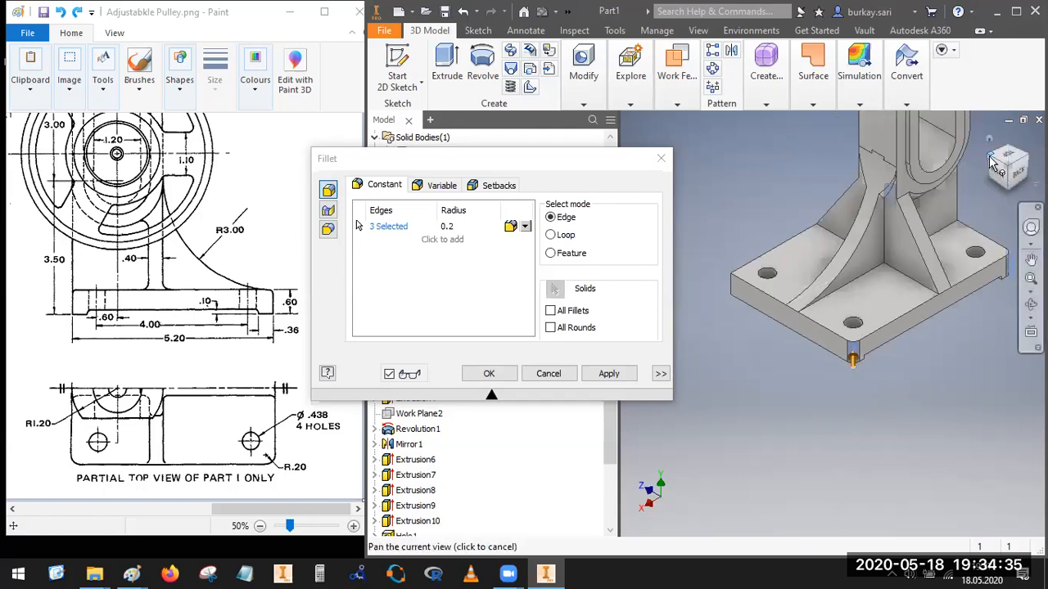
scroll(851, 360, "down", 4)
scroll(846, 428, "up", 5)
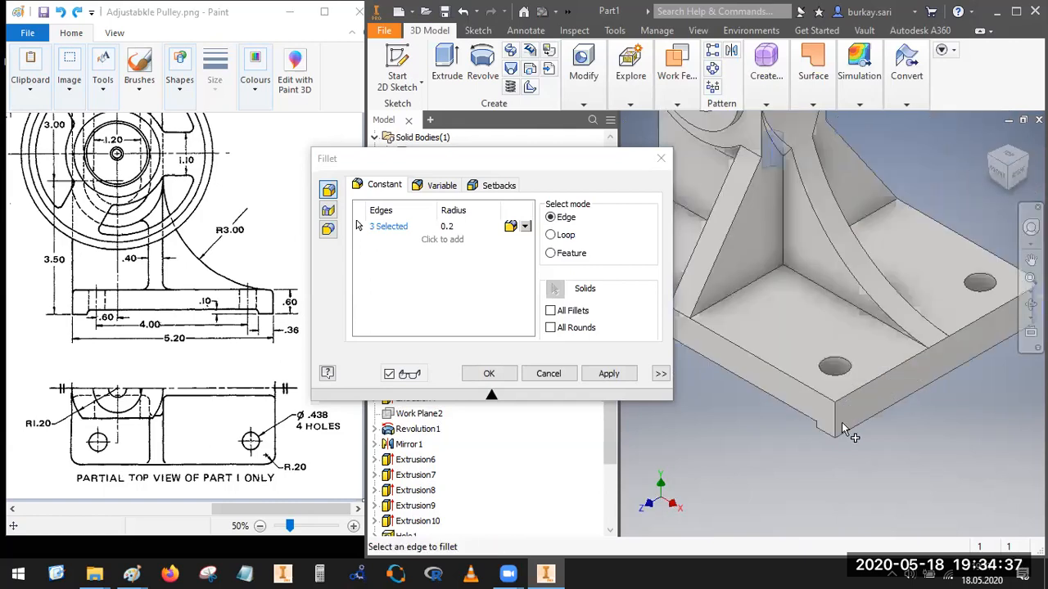
left_click(839, 425)
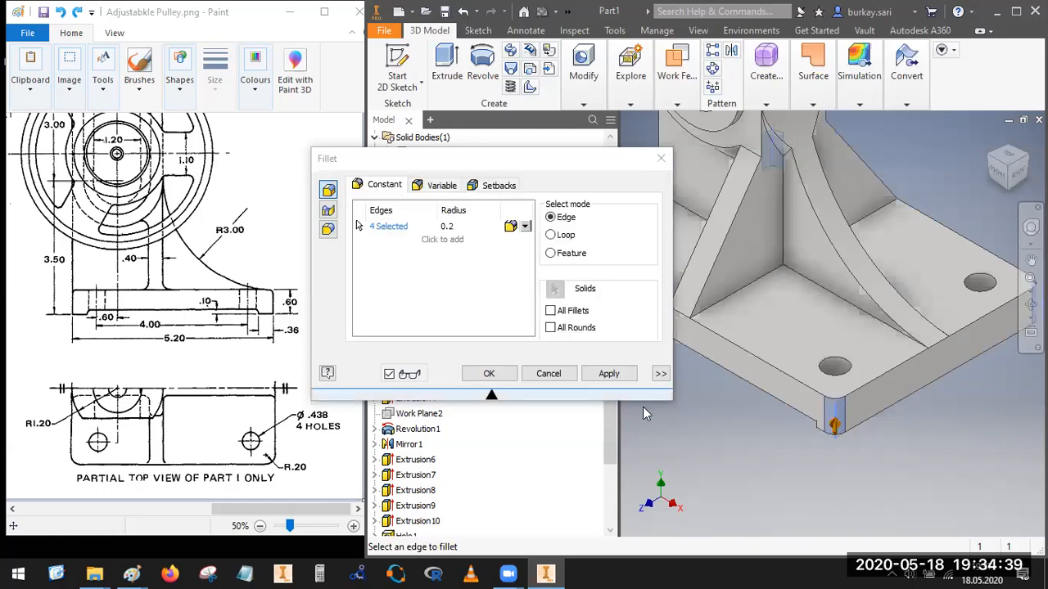
left_click(490, 374)
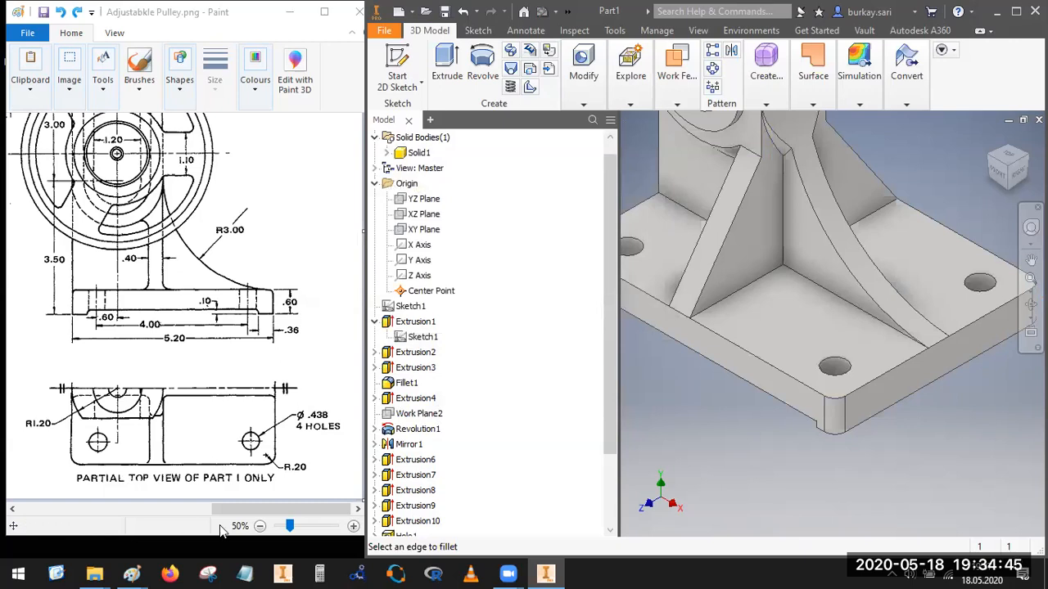
Step: Examine the reference drawing's view of the bracket with the sloped ribs for the remaining fillet radius
left_click_drag(229, 508, 121, 508)
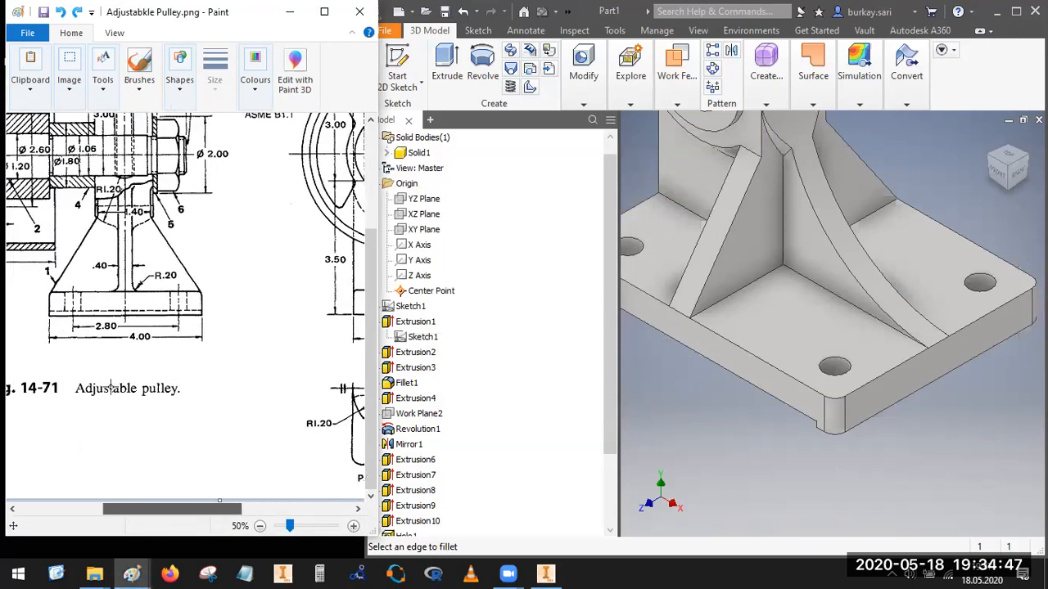
key("Escape")
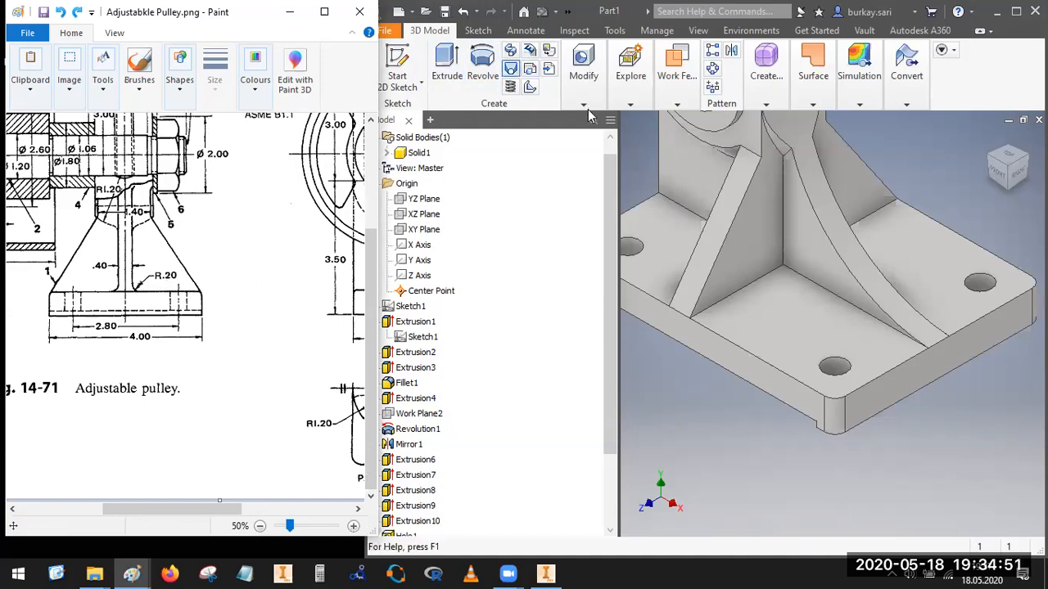
left_click(423, 199)
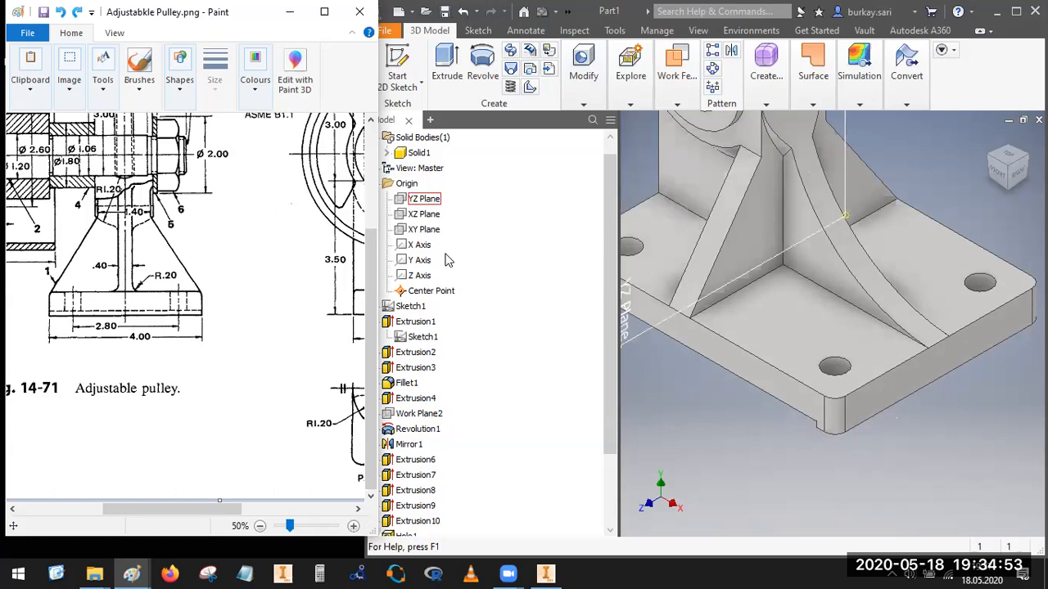
scroll(442, 270, "up", 1)
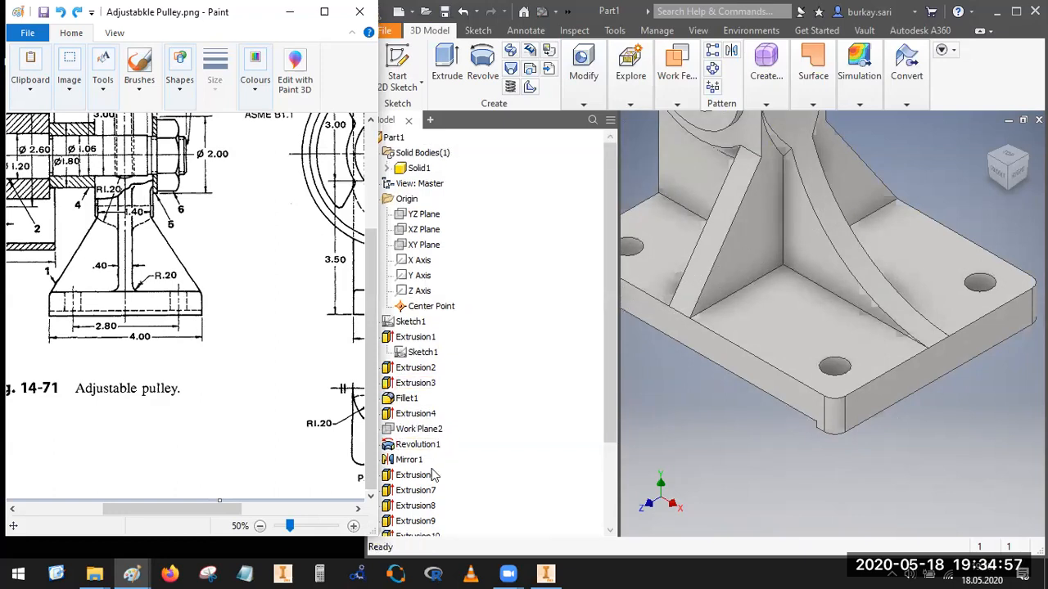
Step: Edit the base plate's 0.2 in corner fillet and add the edge where the curved rib meets the plate
left_click(614, 398)
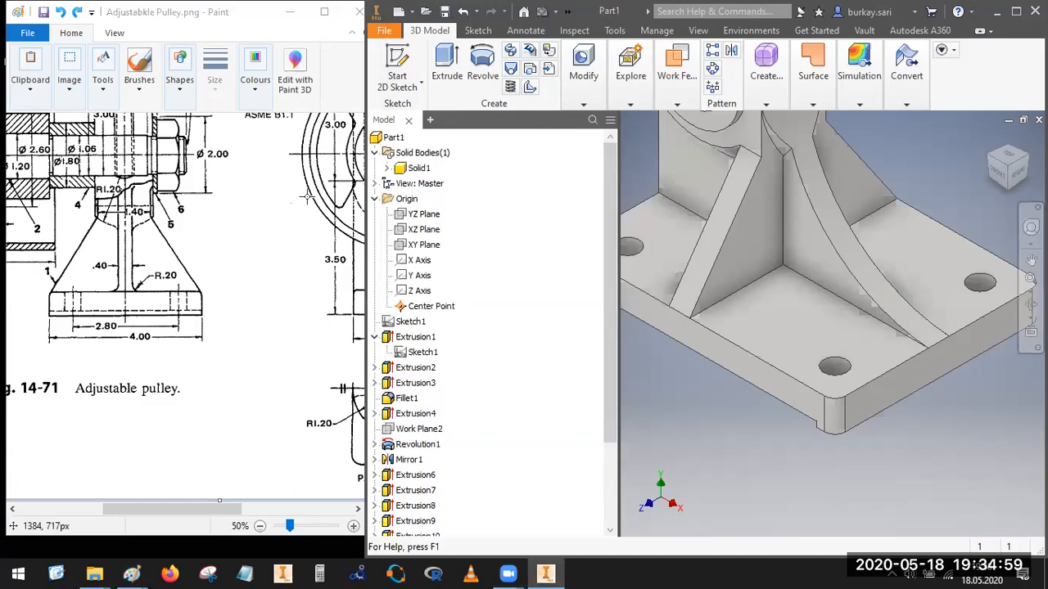
left_click(374, 199)
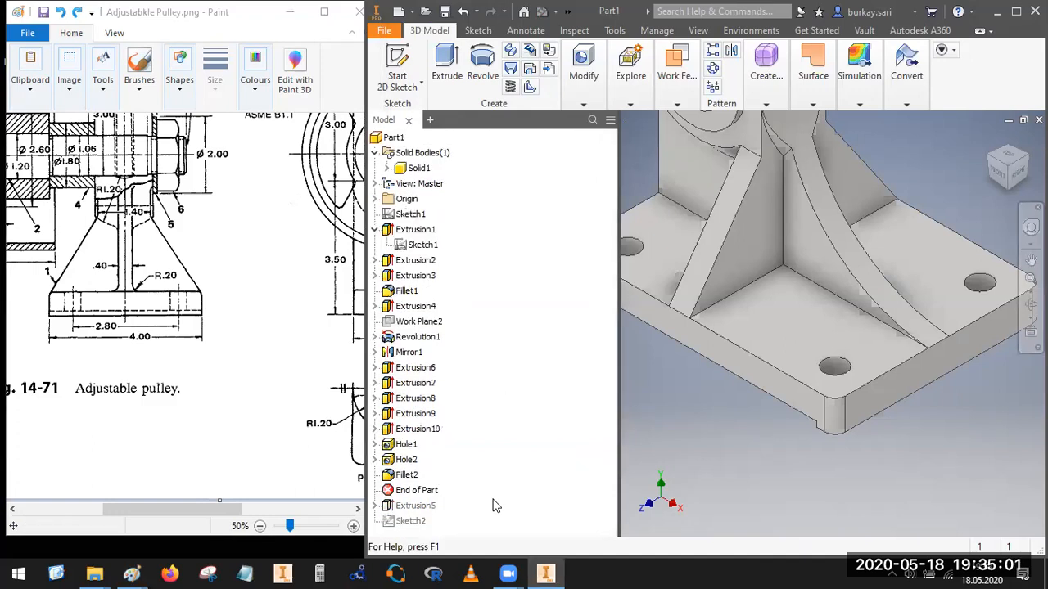
double_click(406, 475)
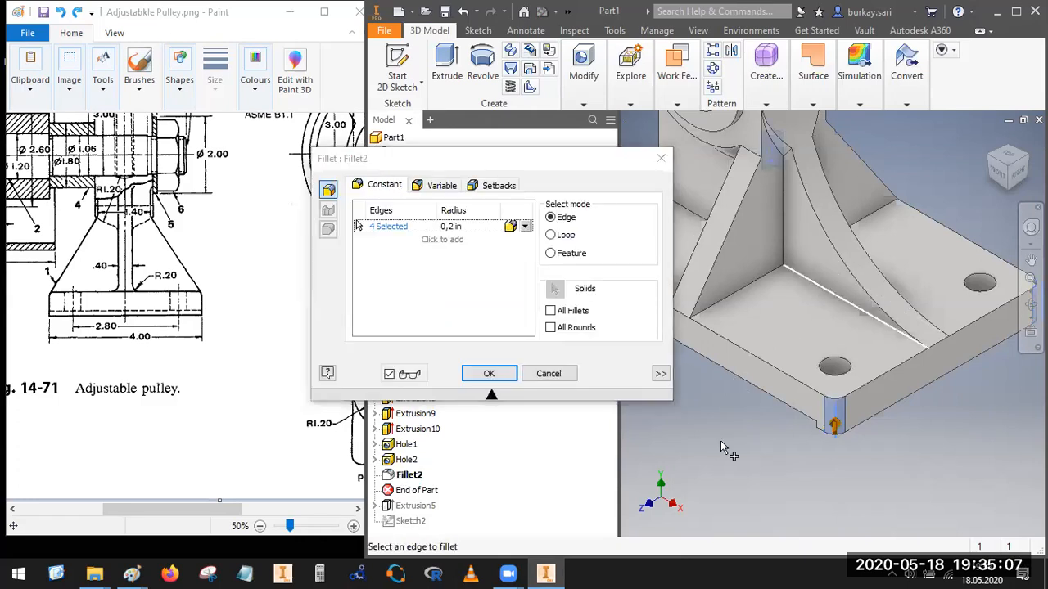
left_click(852, 303)
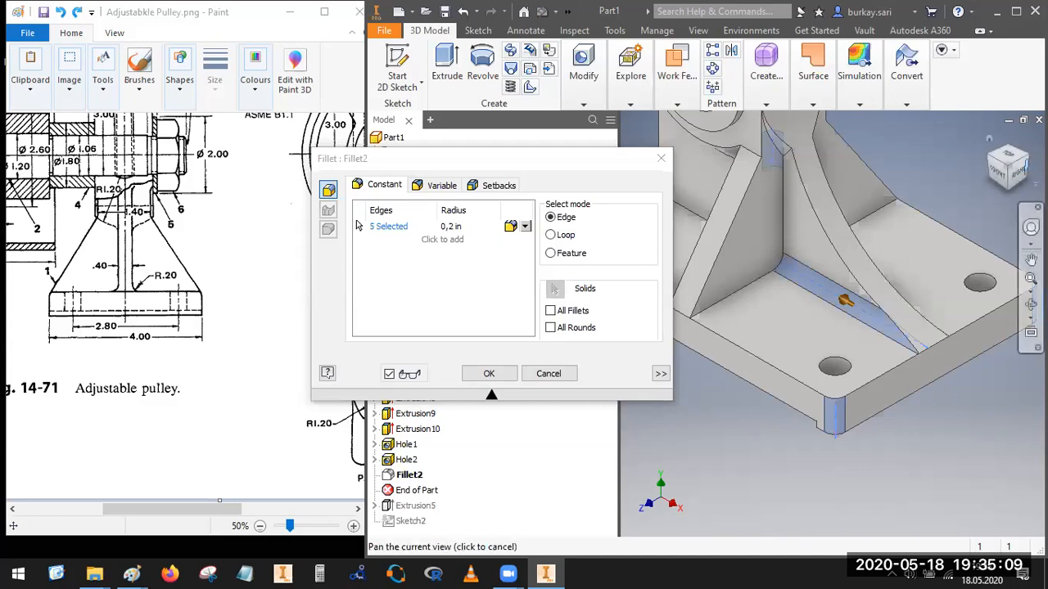
scroll(839, 381, "down", 5)
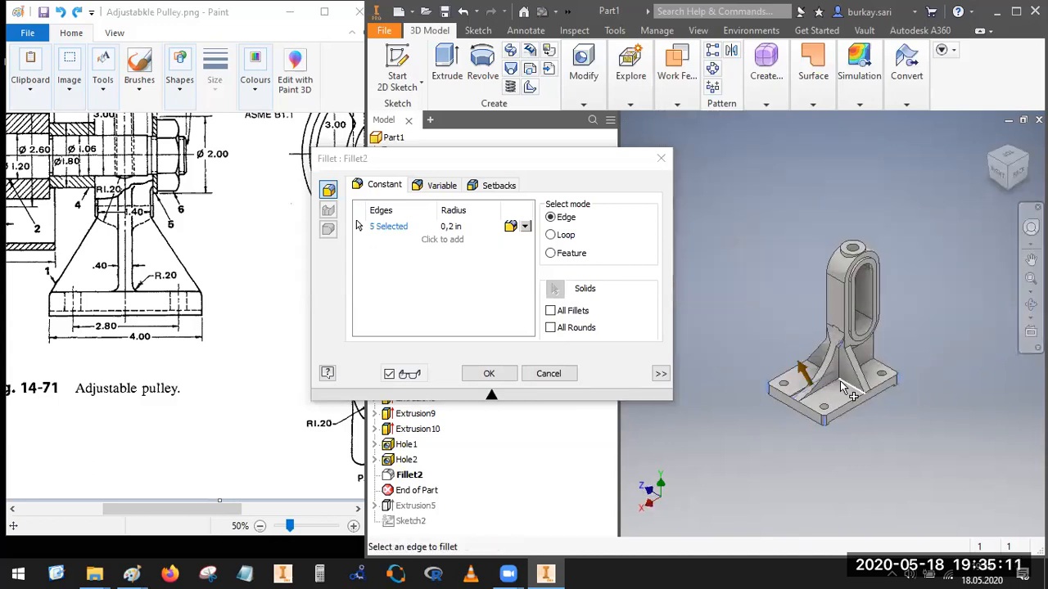
Step: Mark the rib fillets on the reference drawing's view with the curved rib and on its partial top view
mouse_move(161, 516)
left_mouse_down()
mouse_move(274, 516)
mouse_move(239, 516)
left_mouse_up()
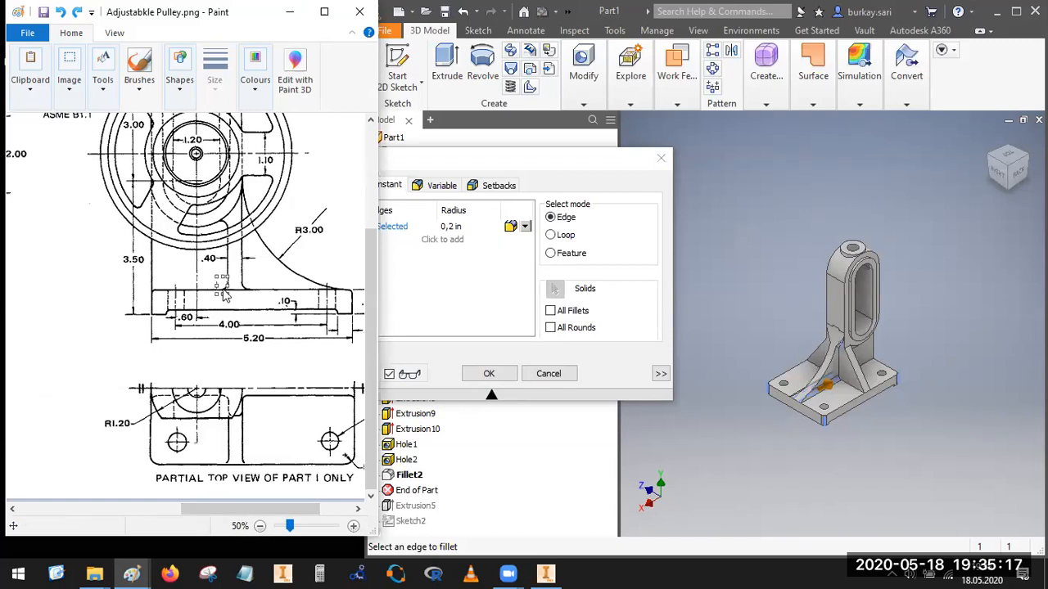
left_click(514, 195)
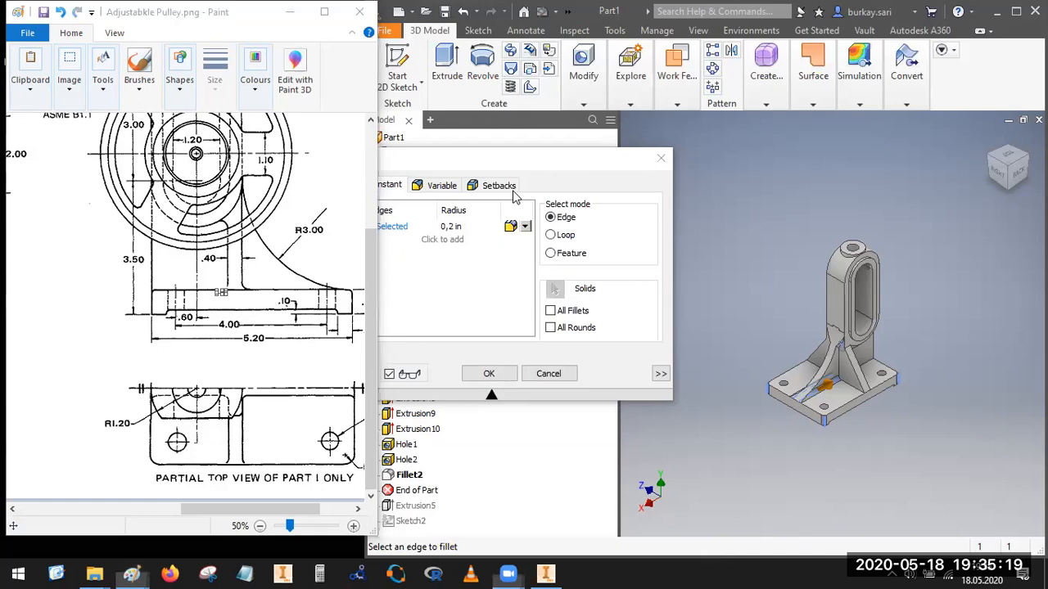
mouse_move(227, 273)
left_mouse_down()
mouse_move(215, 295)
mouse_move(260, 289)
left_mouse_up()
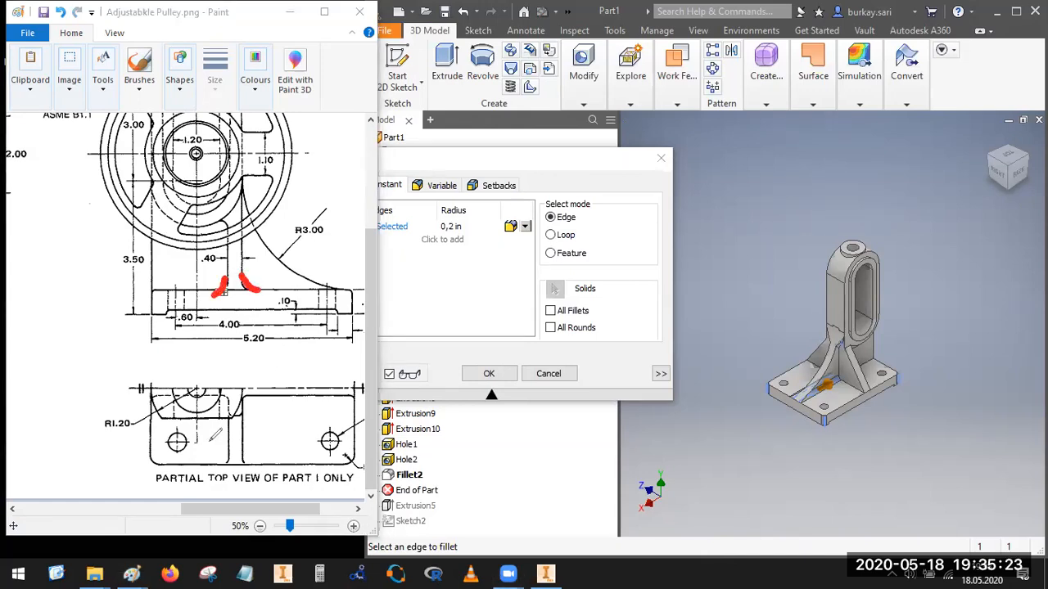
mouse_move(209, 397)
left_mouse_down()
mouse_move(227, 409)
mouse_move(255, 392)
left_mouse_up()
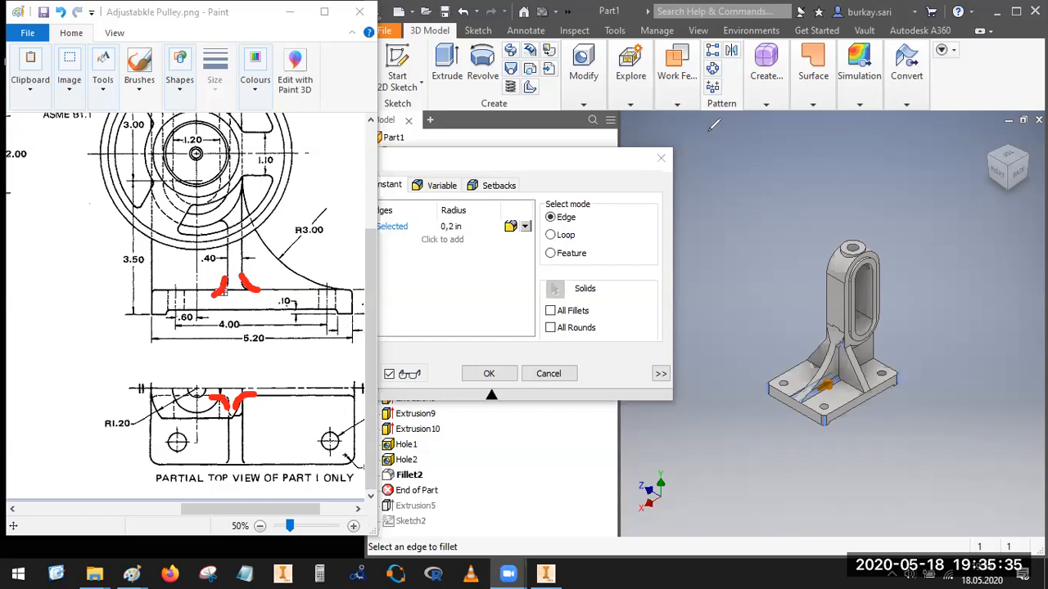
Step: Add this side's remaining rib-to-plate edges and the vertical edge between the ribs to the 0.2 in fillet
scroll(855, 378, "up", 5)
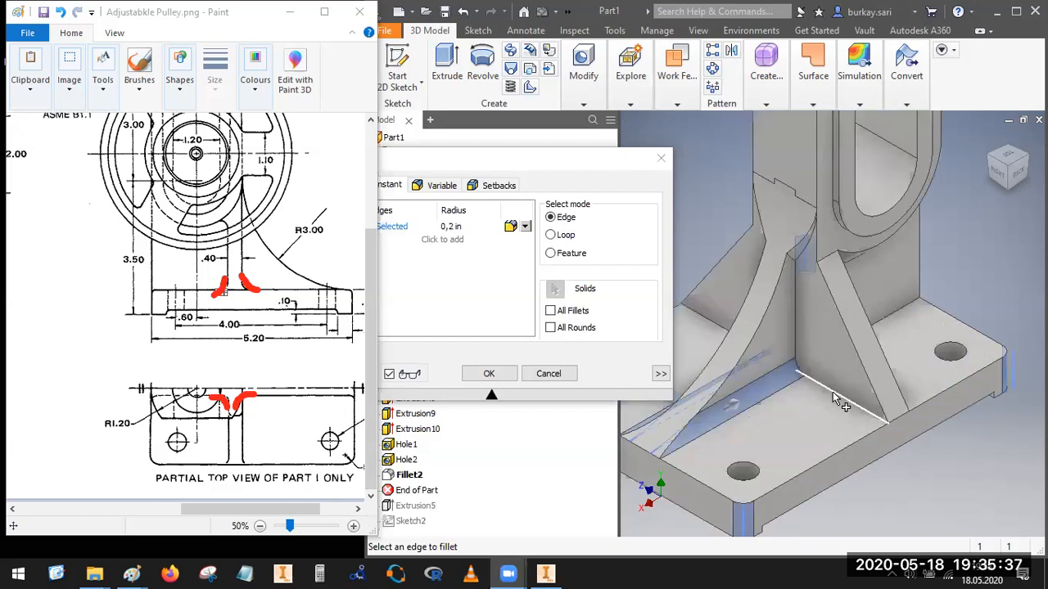
left_click(800, 342)
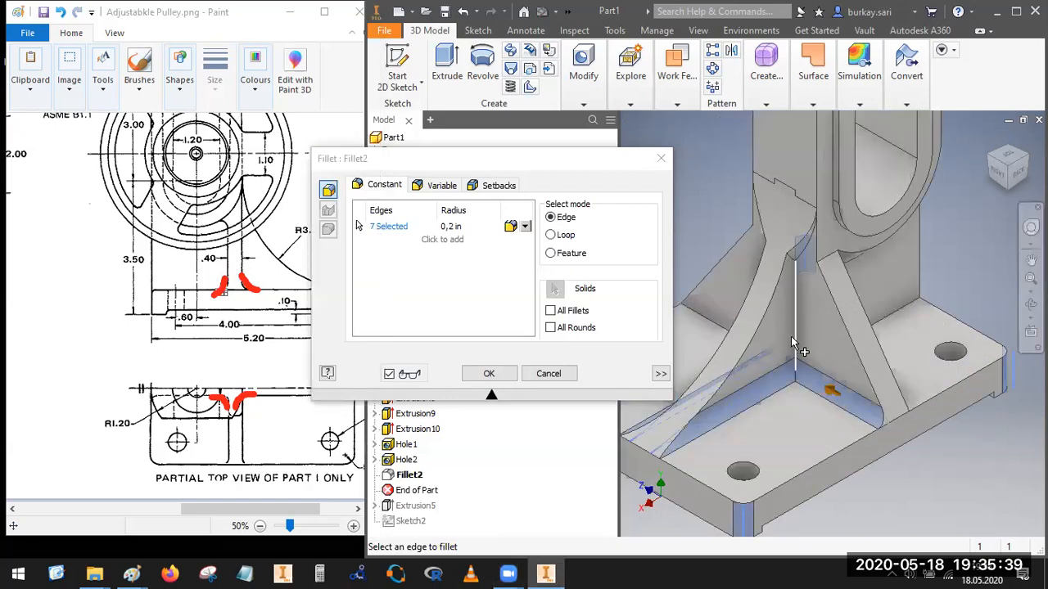
left_click(793, 342)
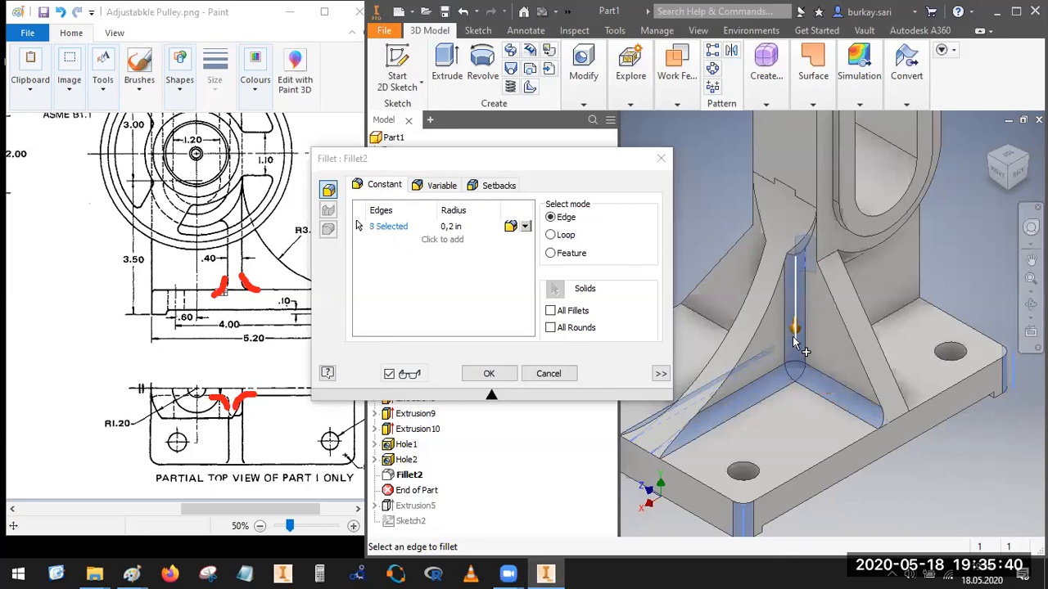
left_click(895, 314)
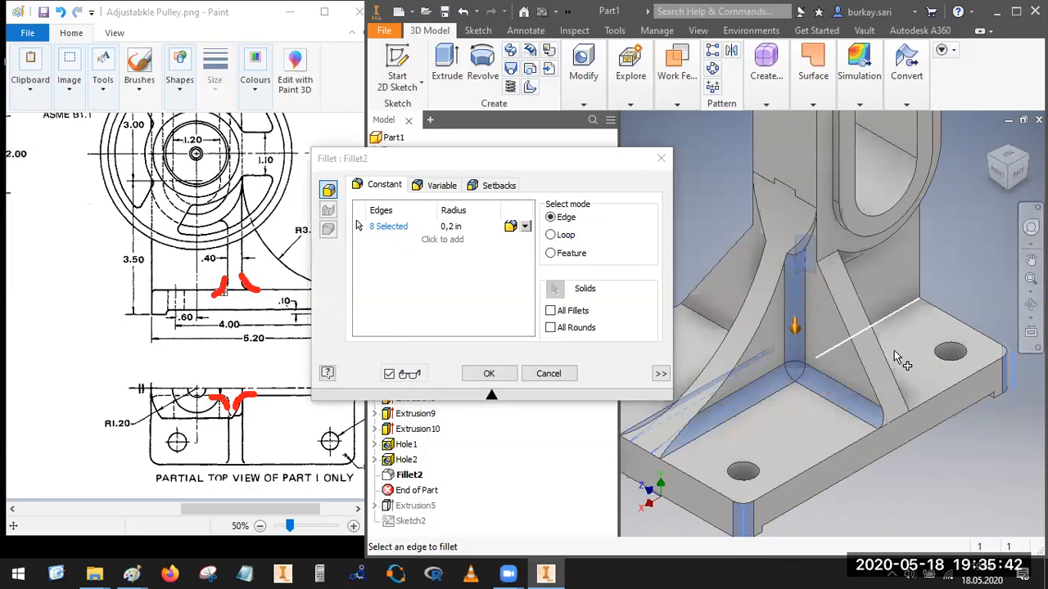
Step: Add the matching rib and base plate edges on the bracket's opposite side and behind the sloped ribs to the 0.2 in fillet
left_click(990, 164)
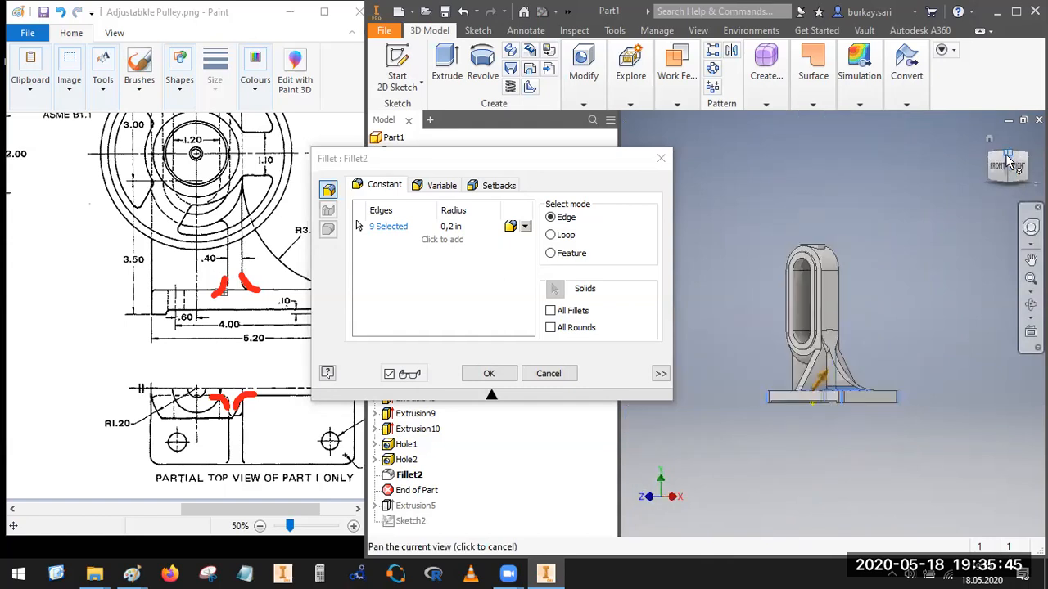
scroll(824, 344, "down", 3)
left_click(825, 346)
left_click(808, 394)
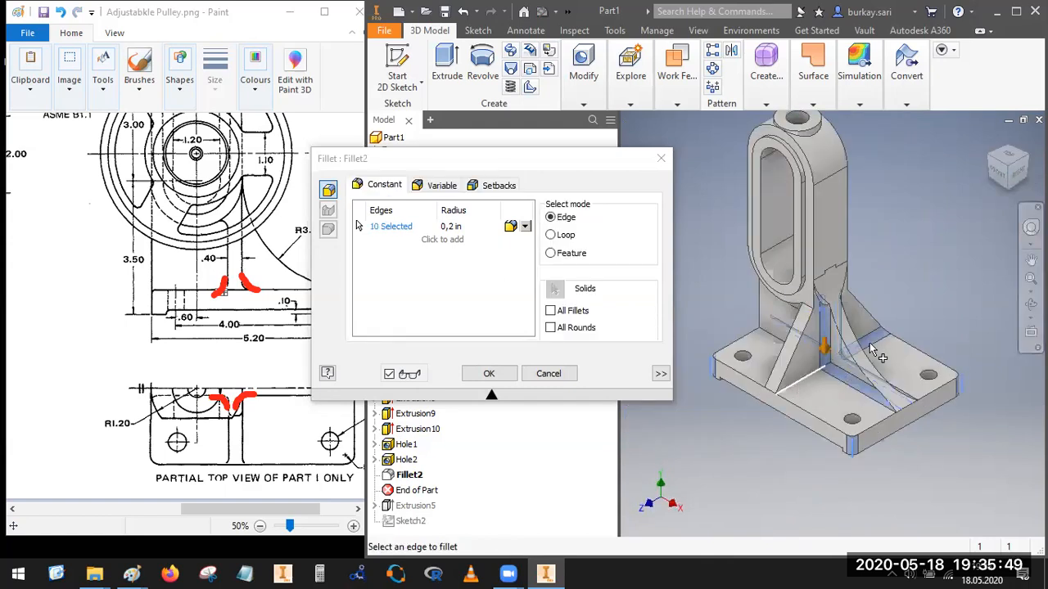
scroll(814, 397, "up", 4)
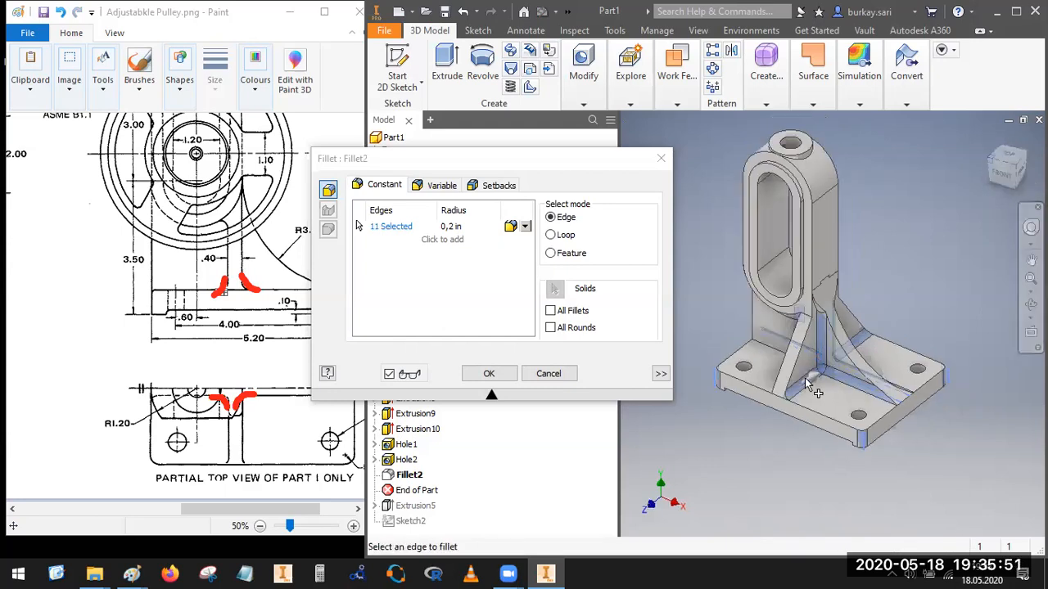
scroll(818, 416, "down", 3)
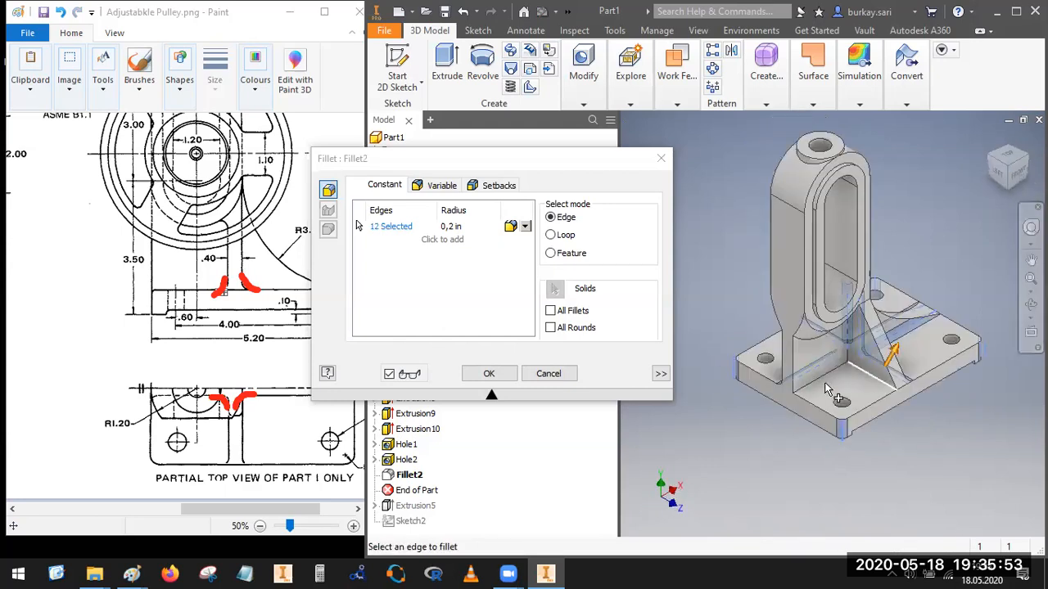
left_click(827, 381)
left_click(826, 382)
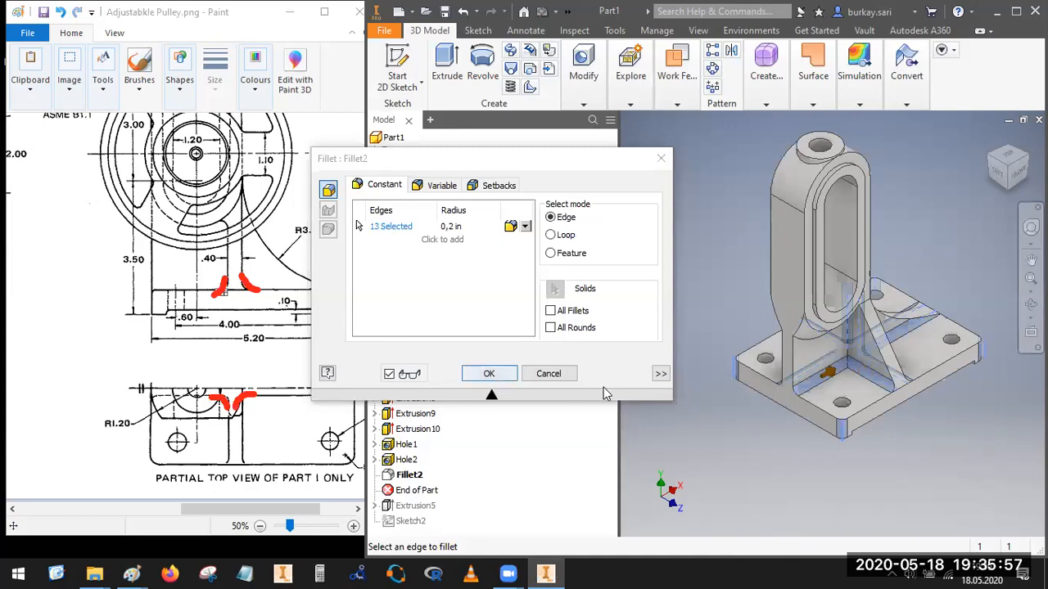
Step: Add the two inner edges of the recess under the base plate to the 0.2 in fillet and apply it
left_click(1030, 259)
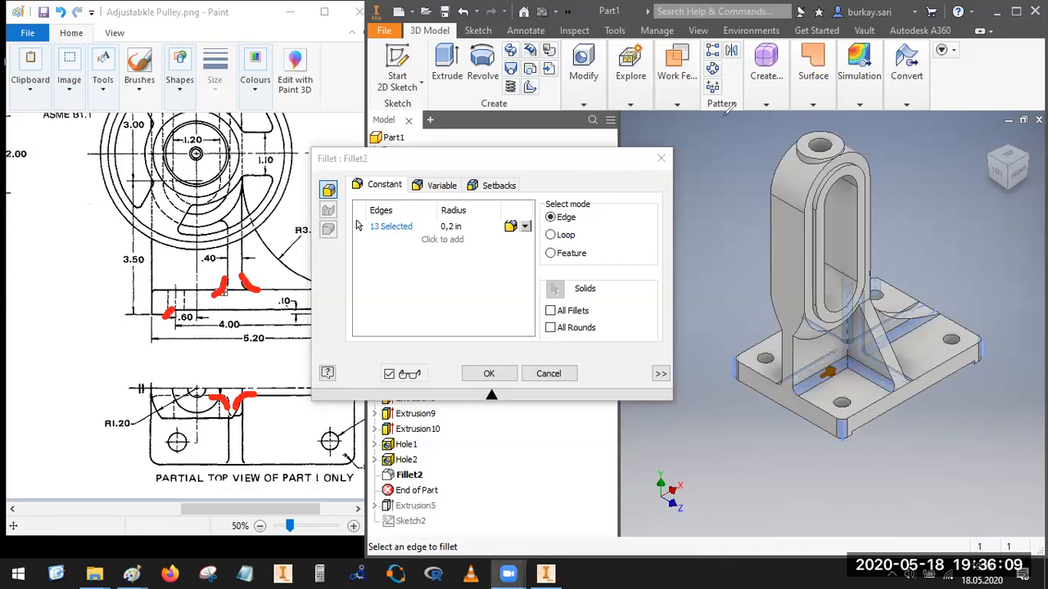
middle_click_drag(1006, 196, 1006, 197)
left_click(1025, 174)
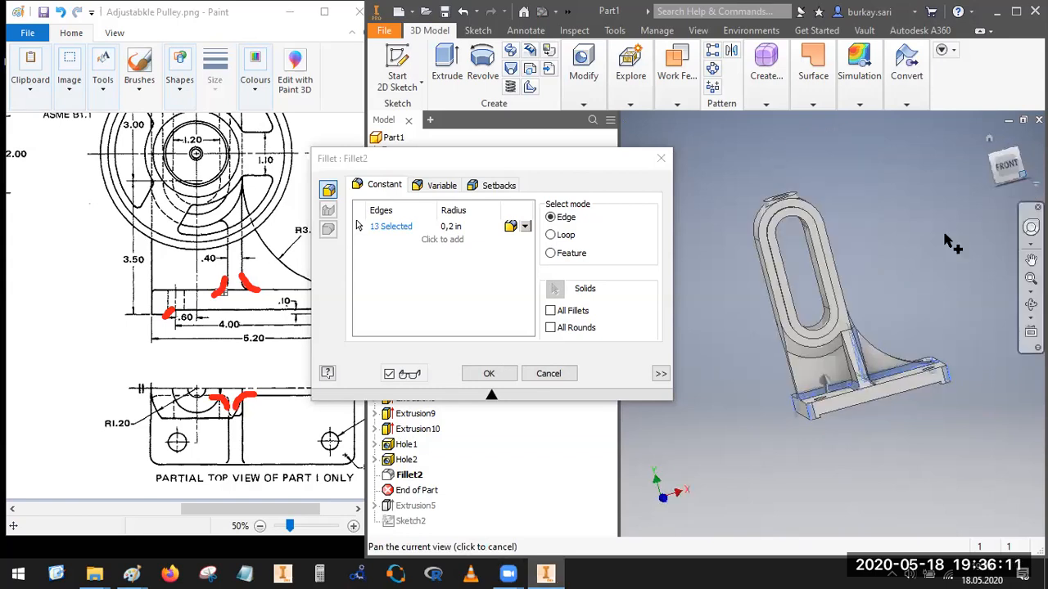
scroll(803, 367, "down", 5)
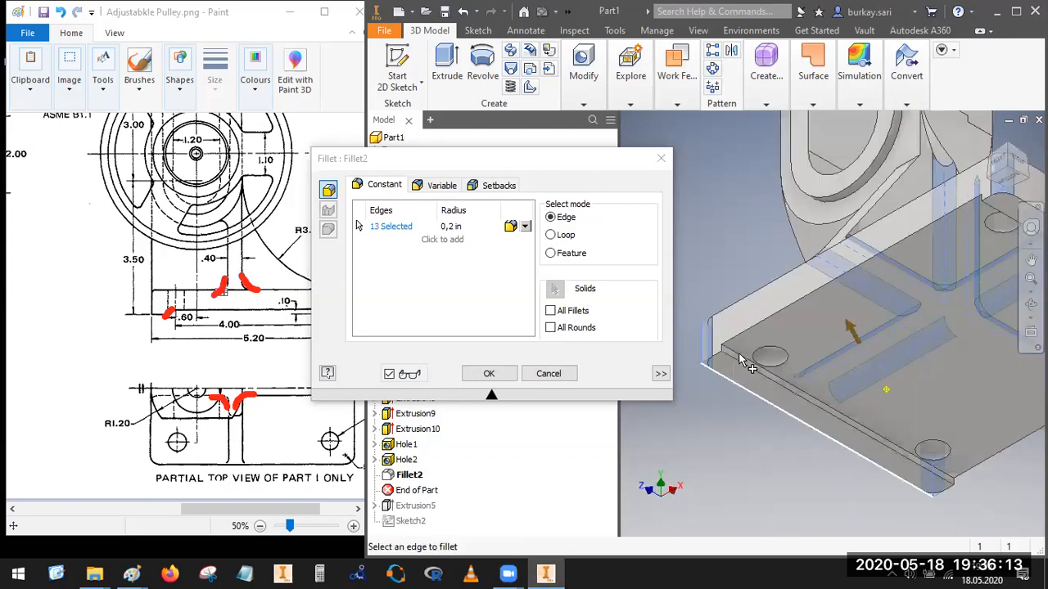
left_click(740, 357)
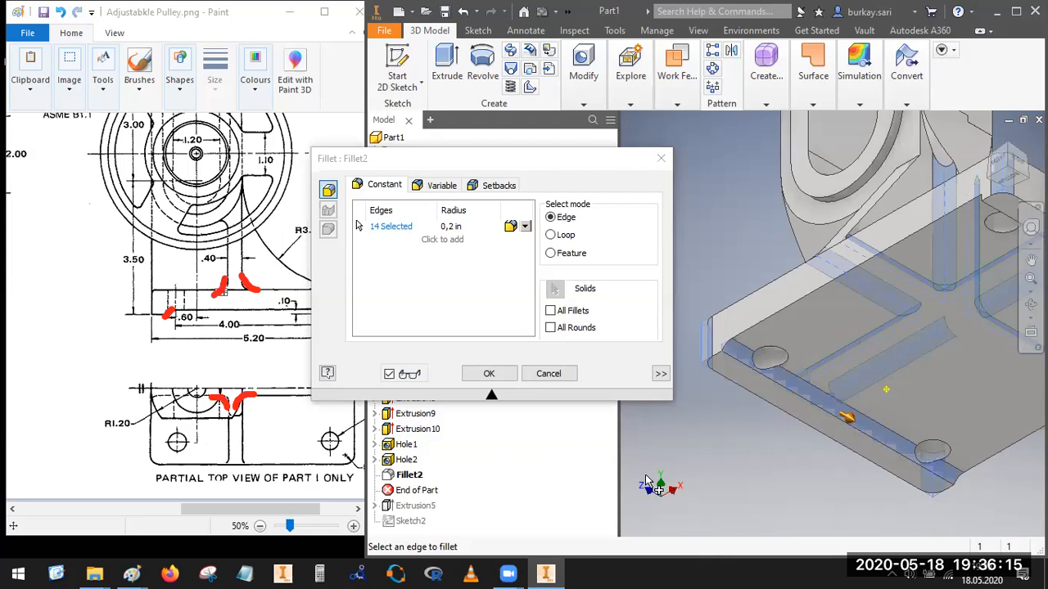
left_click(993, 181)
scroll(876, 419, "up", 5)
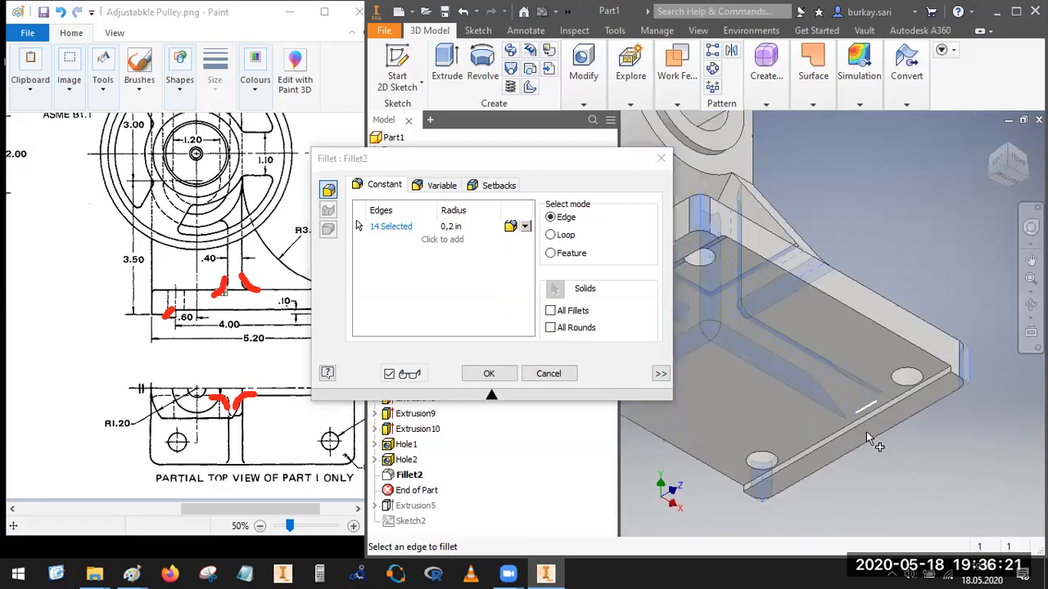
left_click(875, 419)
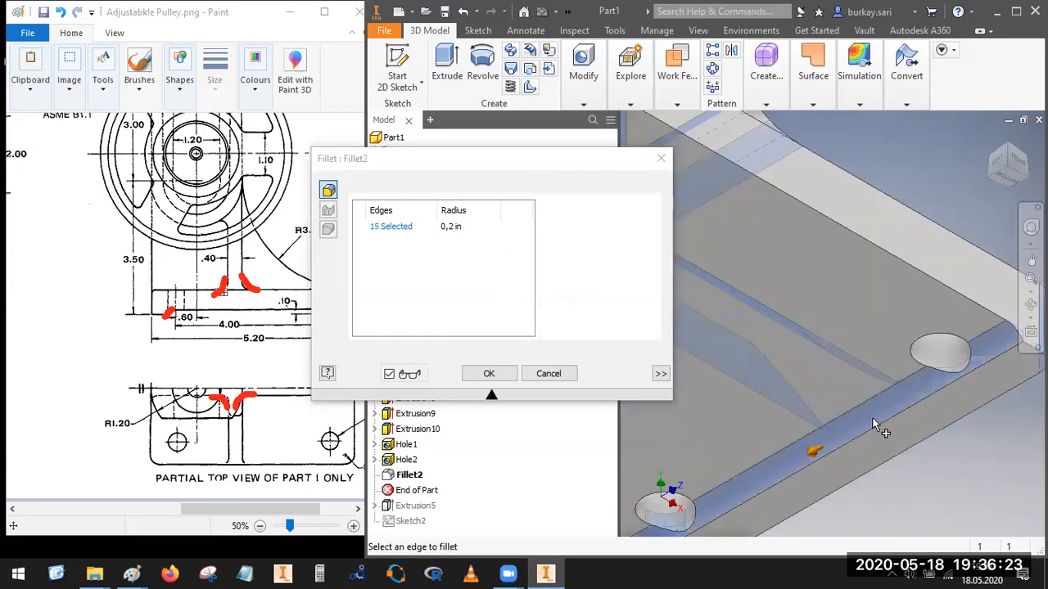
left_click(233, 385)
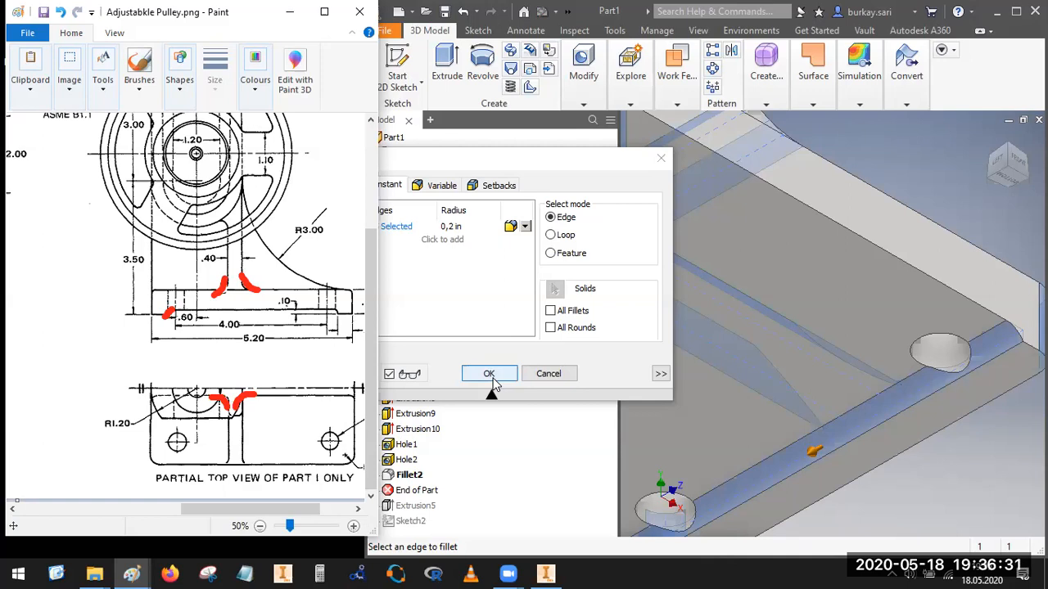
left_click(492, 379)
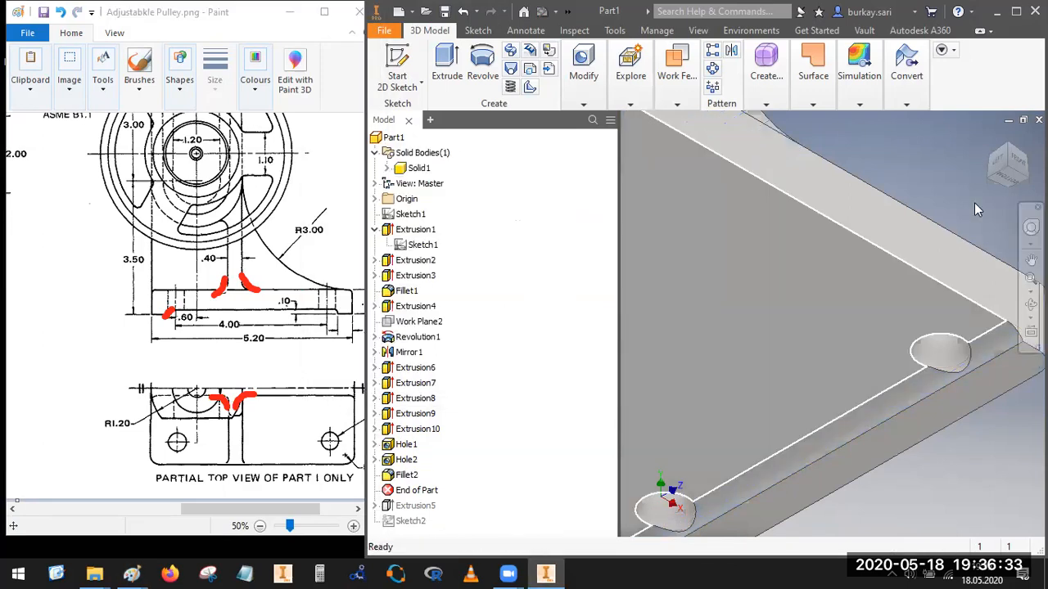
Step: Compare the bracket's top view with the reference drawing, marking the upright's rounded back and the level of the base plate's top surface
left_click(1016, 160)
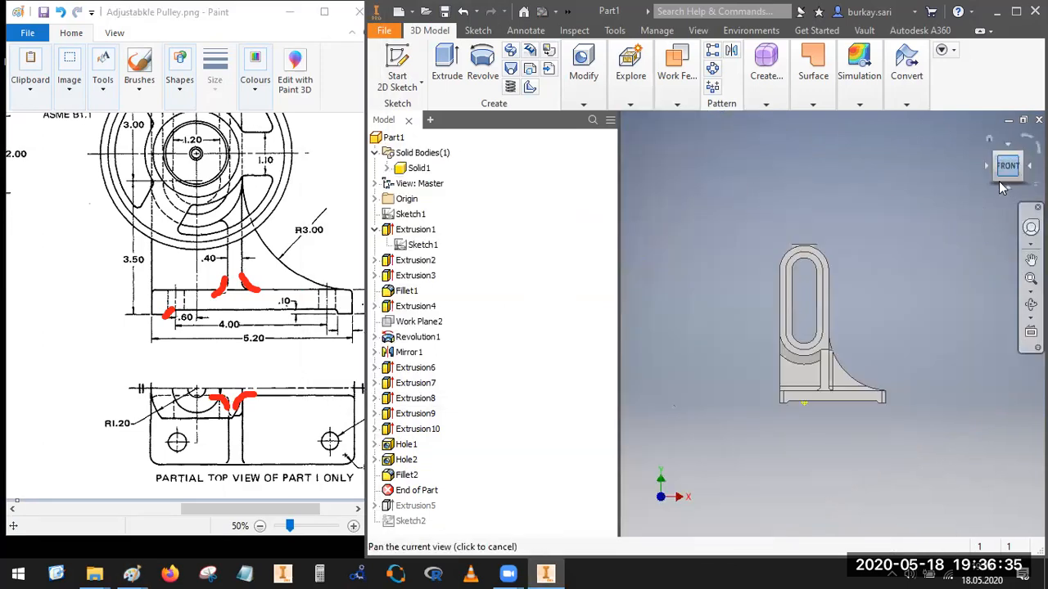
left_click(1008, 144)
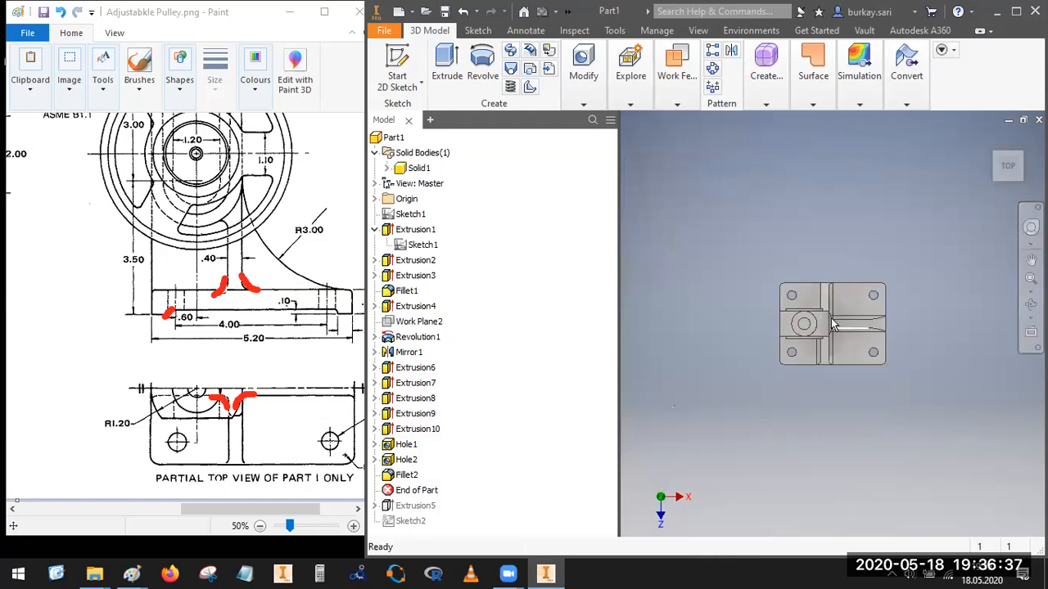
scroll(833, 324, "down", 3)
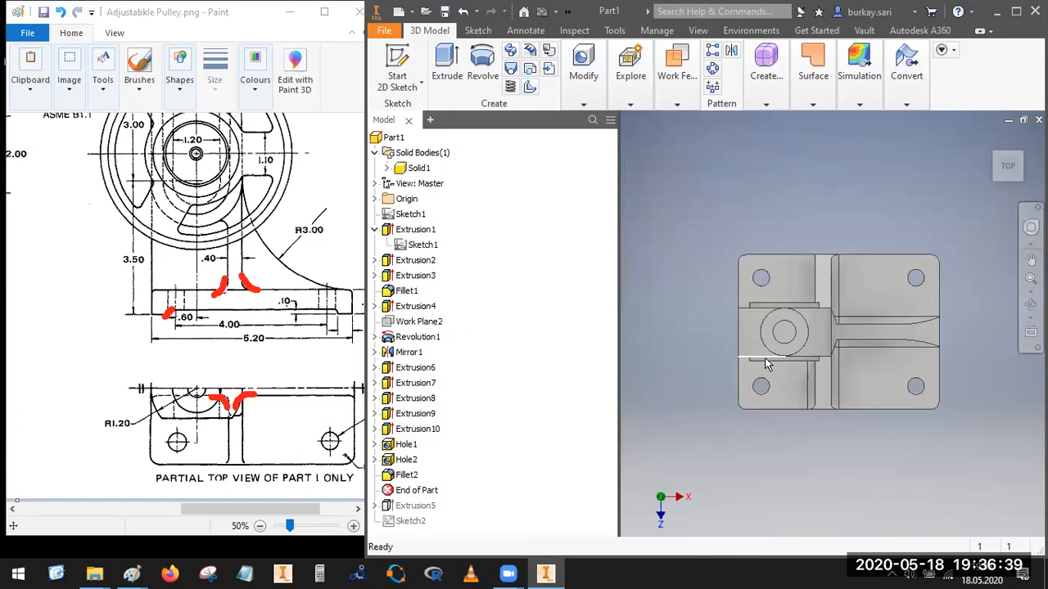
mouse_move(790, 388)
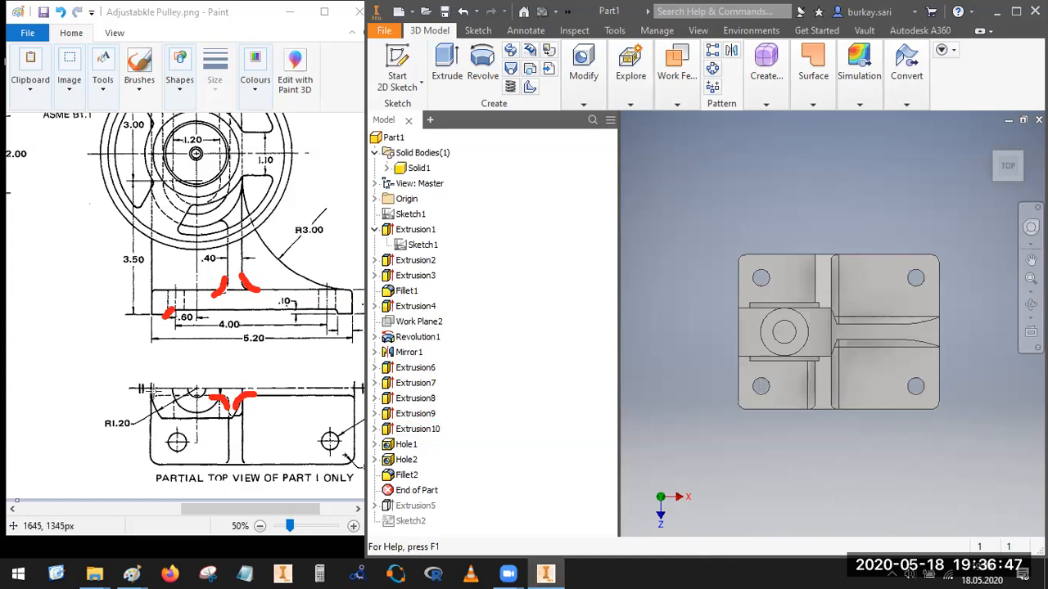
left_click_drag(151, 373, 164, 422)
left_click_drag(153, 370, 174, 354)
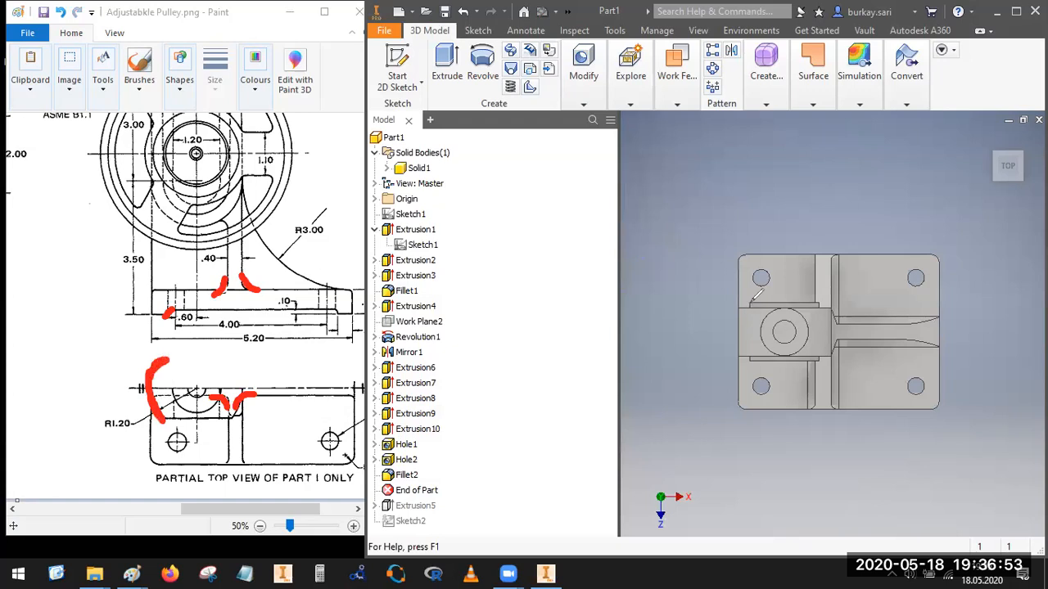
left_click_drag(756, 296, 761, 359)
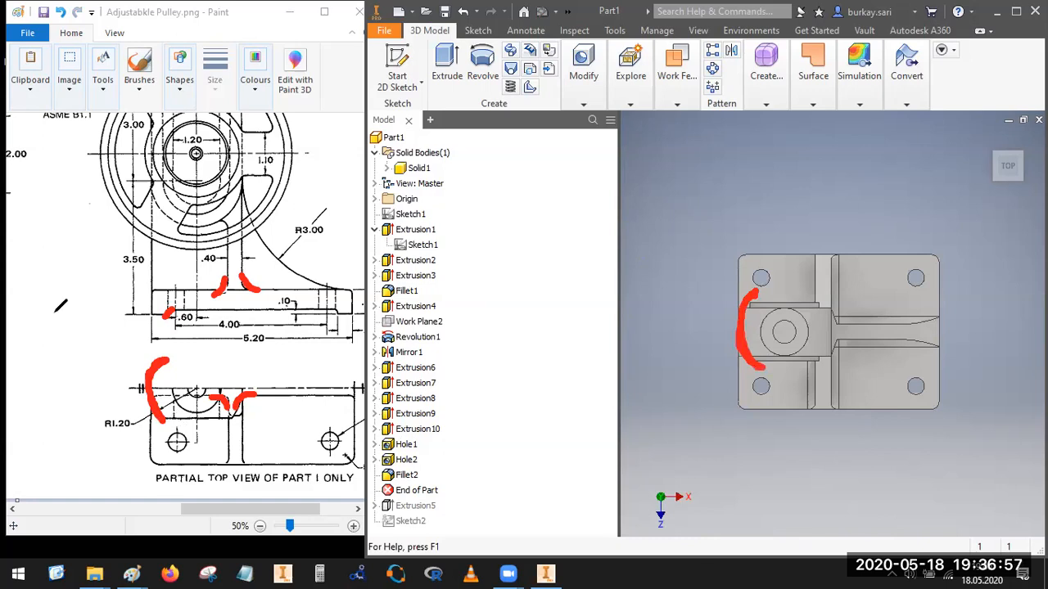
left_click_drag(164, 288, 116, 288)
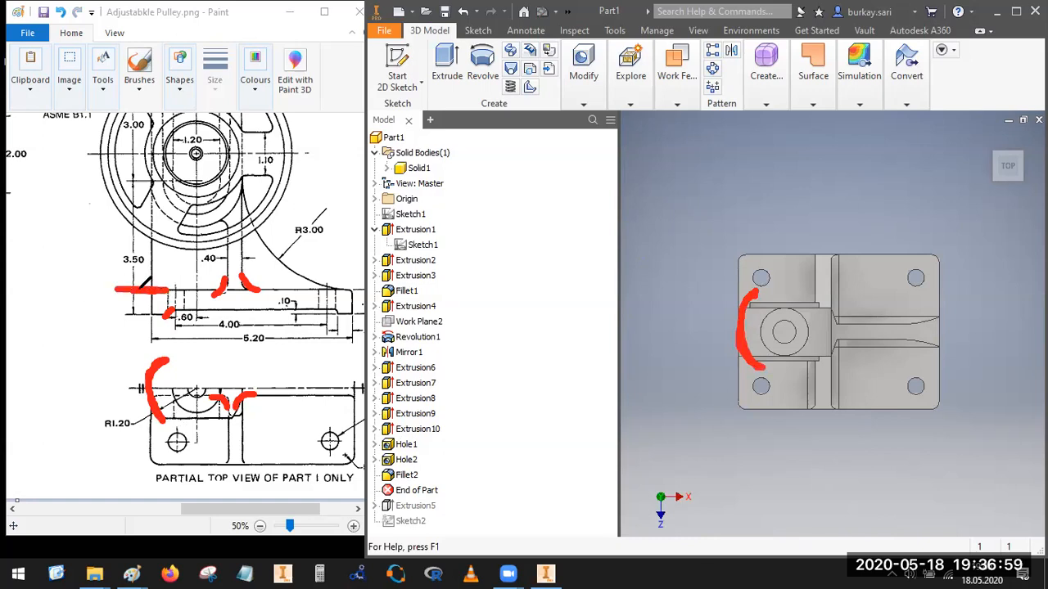
left_click_drag(305, 286, 358, 288)
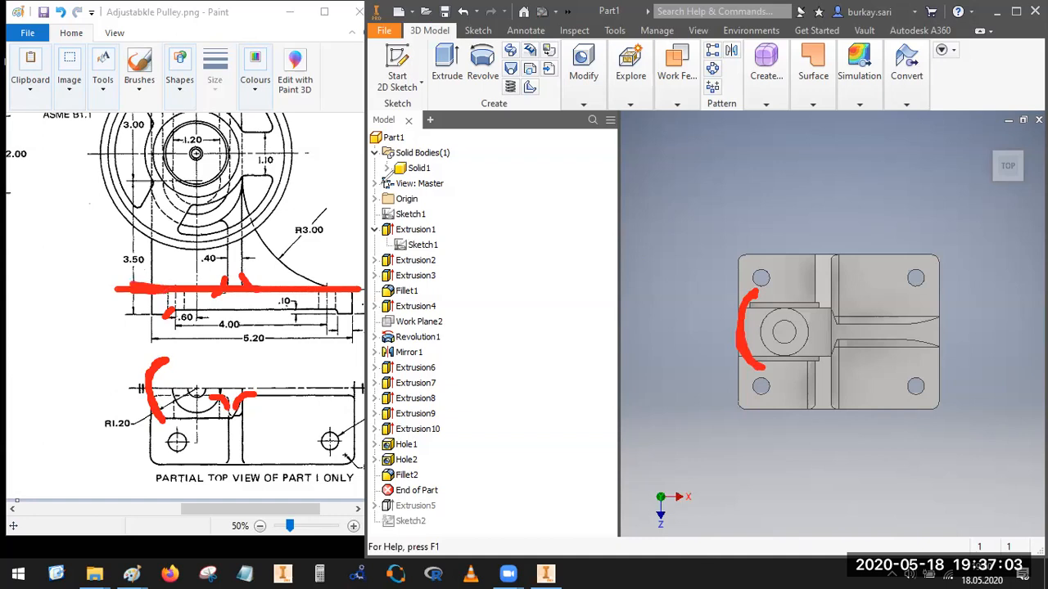
Step: Start a sketch on the upright's top boss face and draw a circle about 3.08 in in diameter centred on its hole
left_click(396, 62)
left_click(1021, 177)
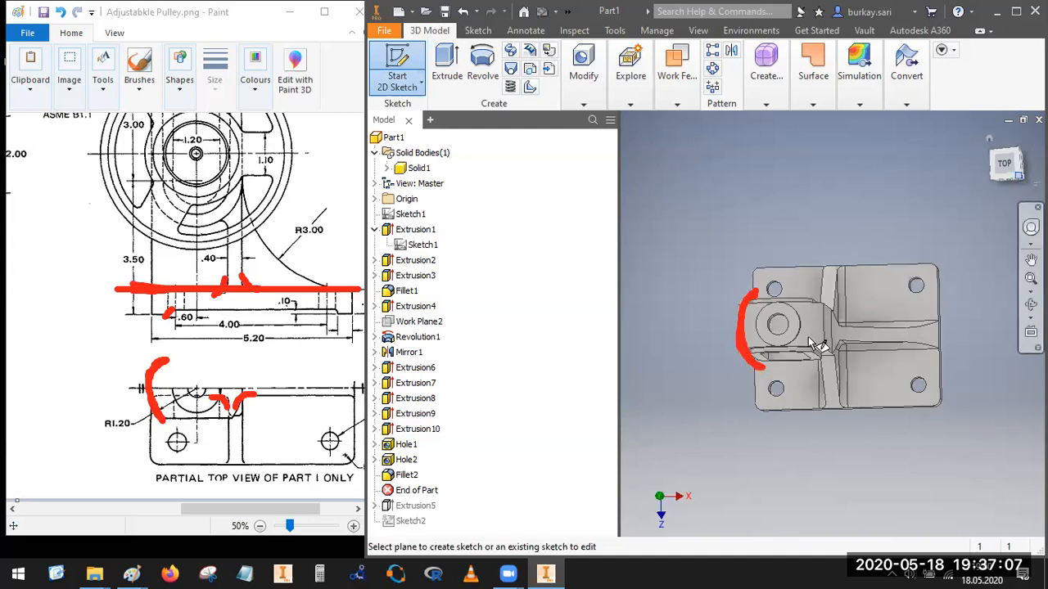
scroll(757, 313, "down", 6)
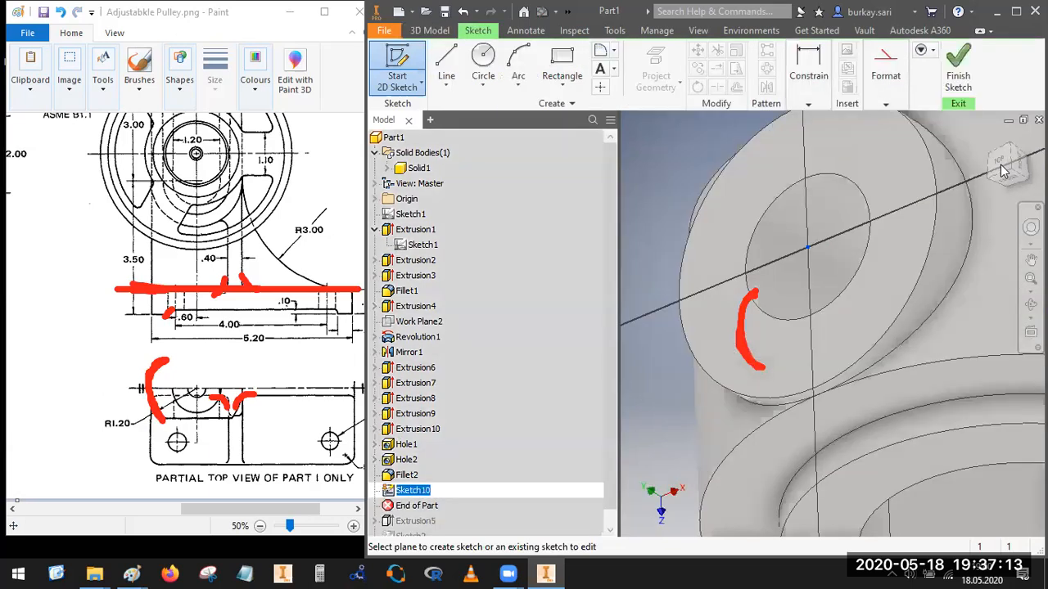
scroll(911, 258, "down", 6)
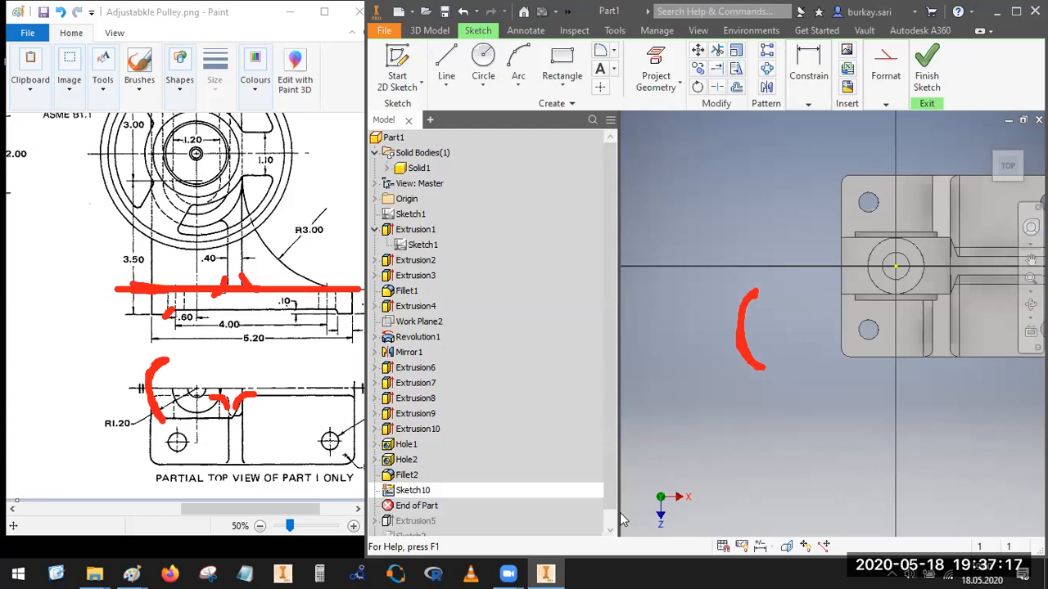
left_click(620, 513)
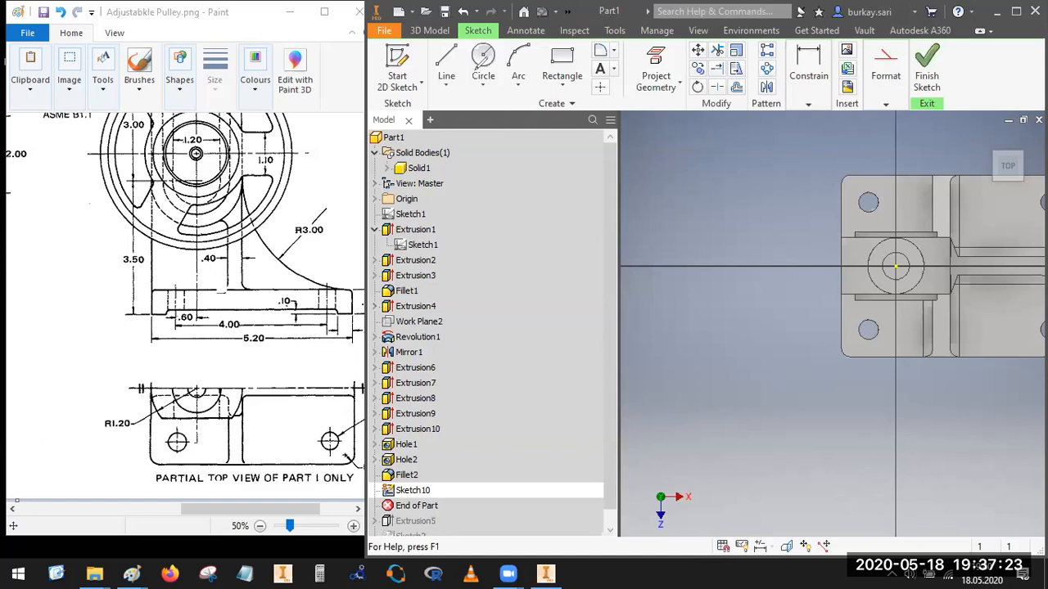
left_click(483, 65)
left_click(895, 266)
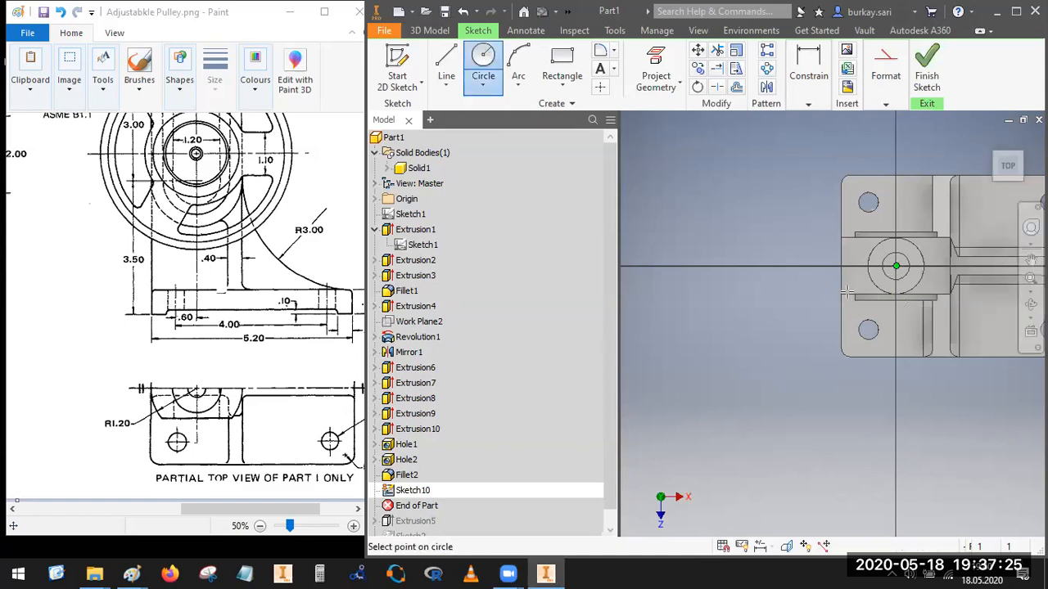
scroll(810, 298, "up", 3)
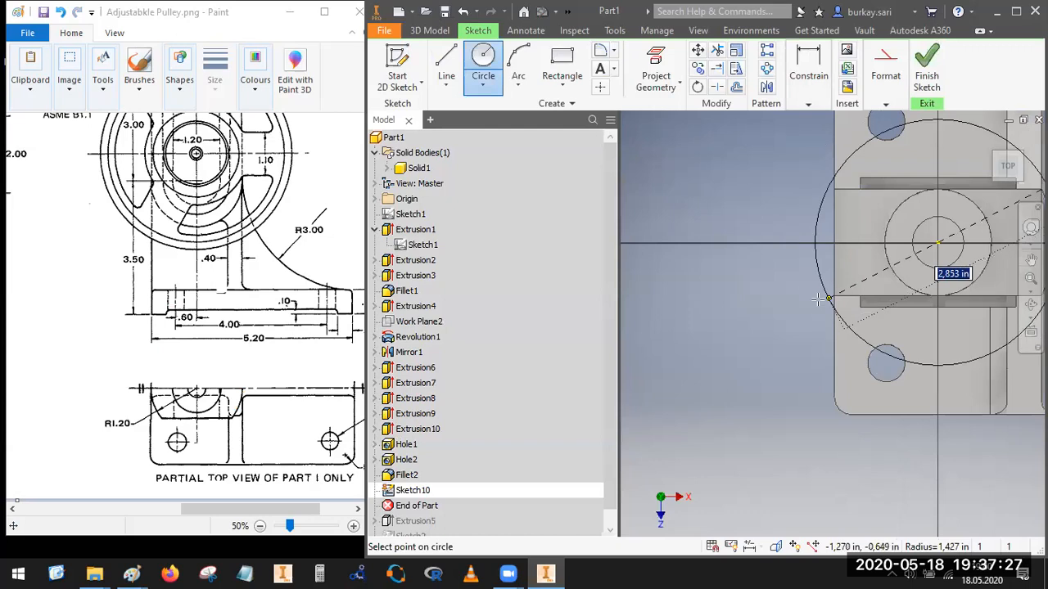
left_click(820, 300)
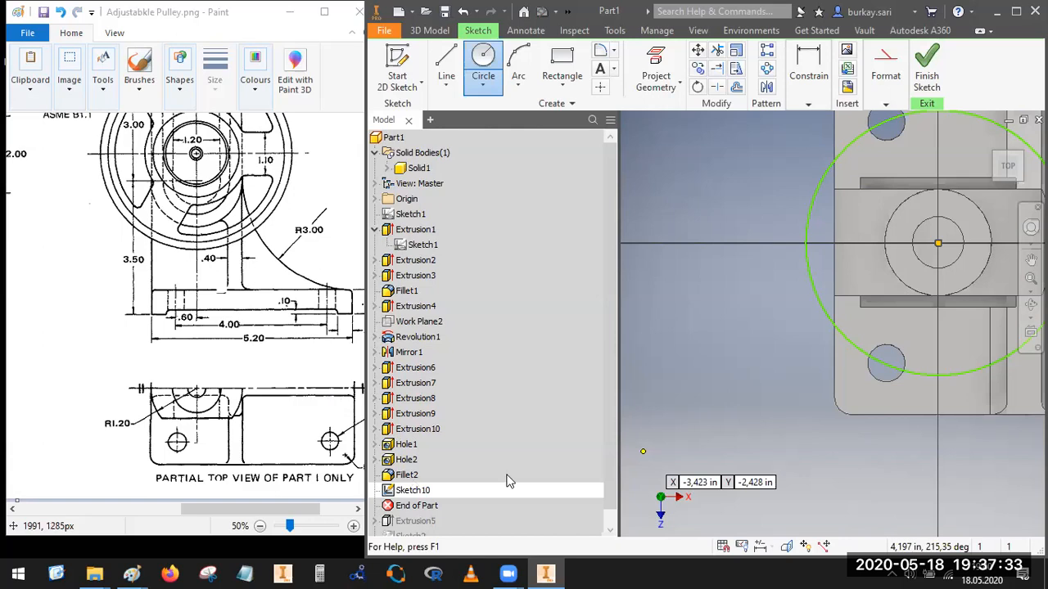
Step: Dimension the circle by radius and set it to 1.2 in
left_click(808, 104)
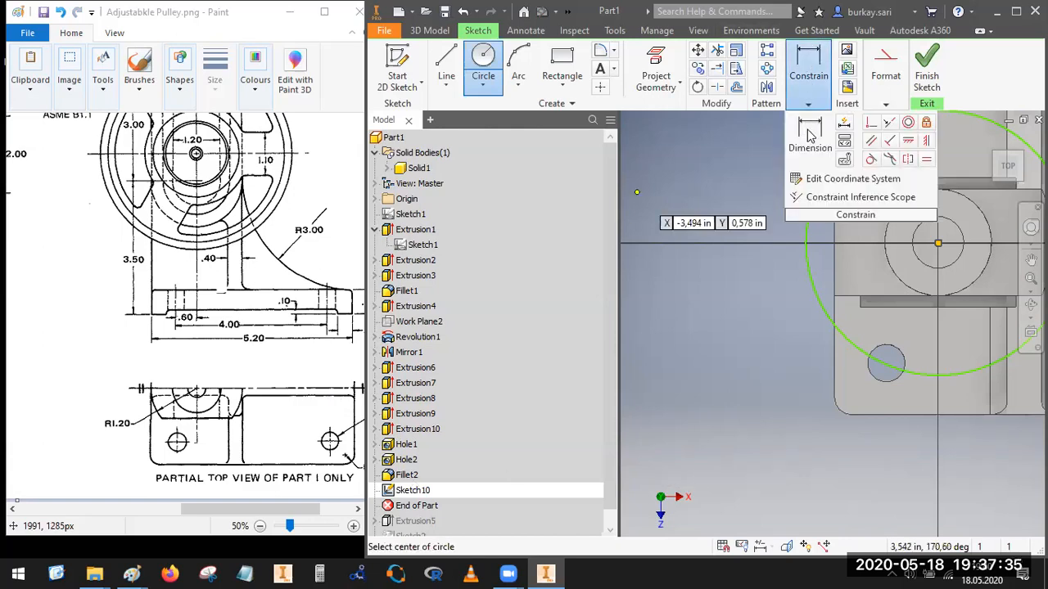
left_click(810, 136)
left_click(813, 297)
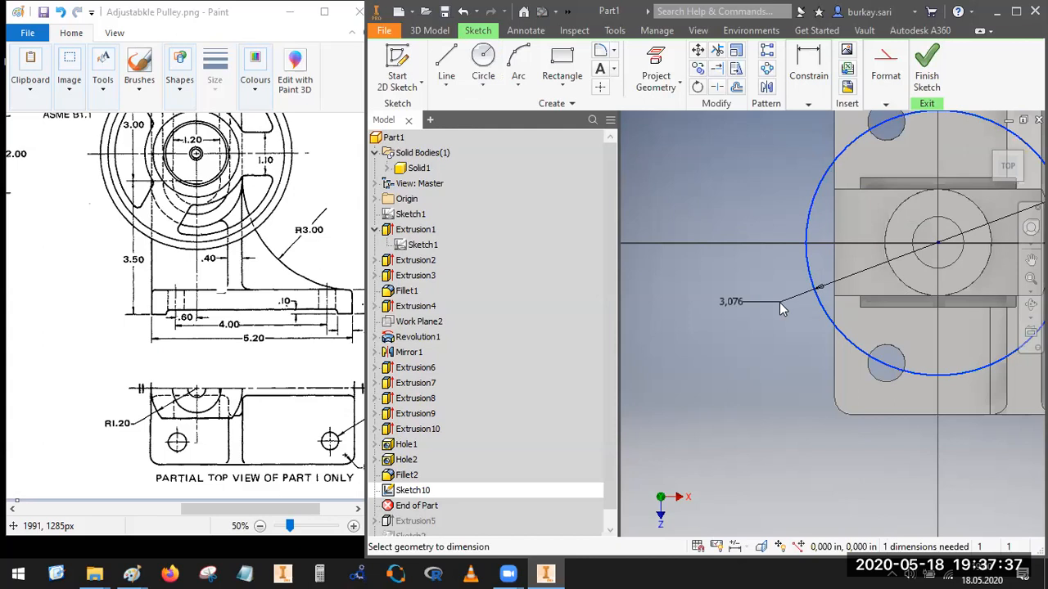
right_click(782, 308)
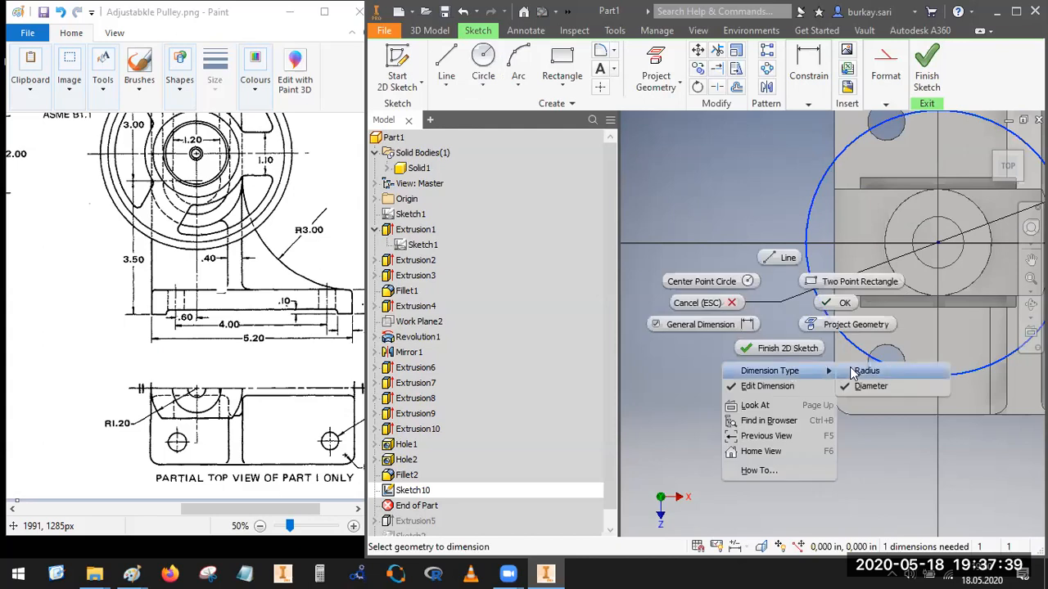
left_click(843, 371)
left_click(762, 349)
type("1.2")
key("Return")
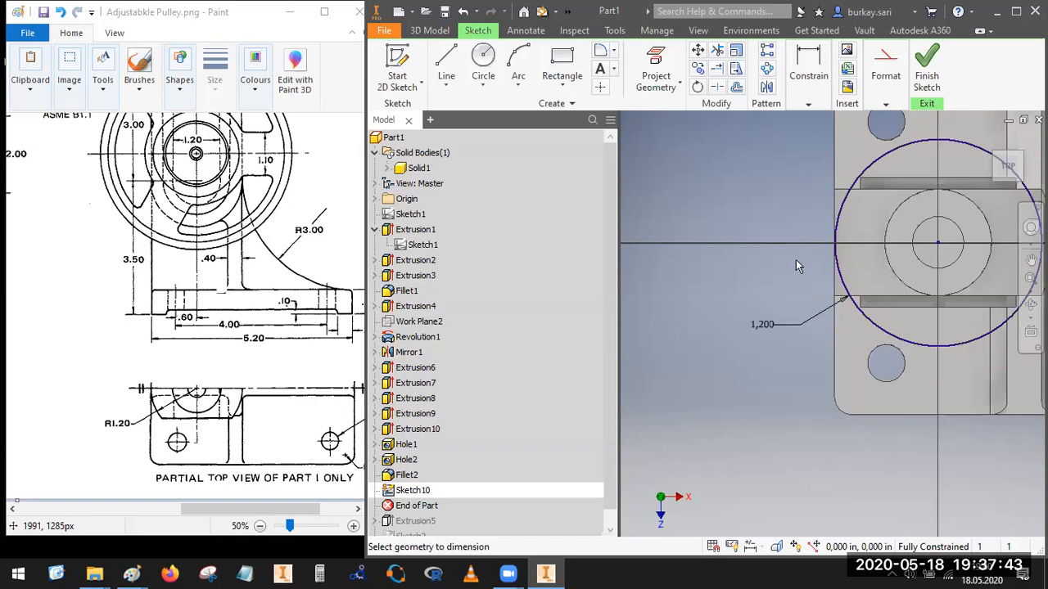
Step: Project the upright's back edge and the two adjoining side edges into the sketch
left_click(651, 67)
left_click(836, 189)
left_click(835, 226)
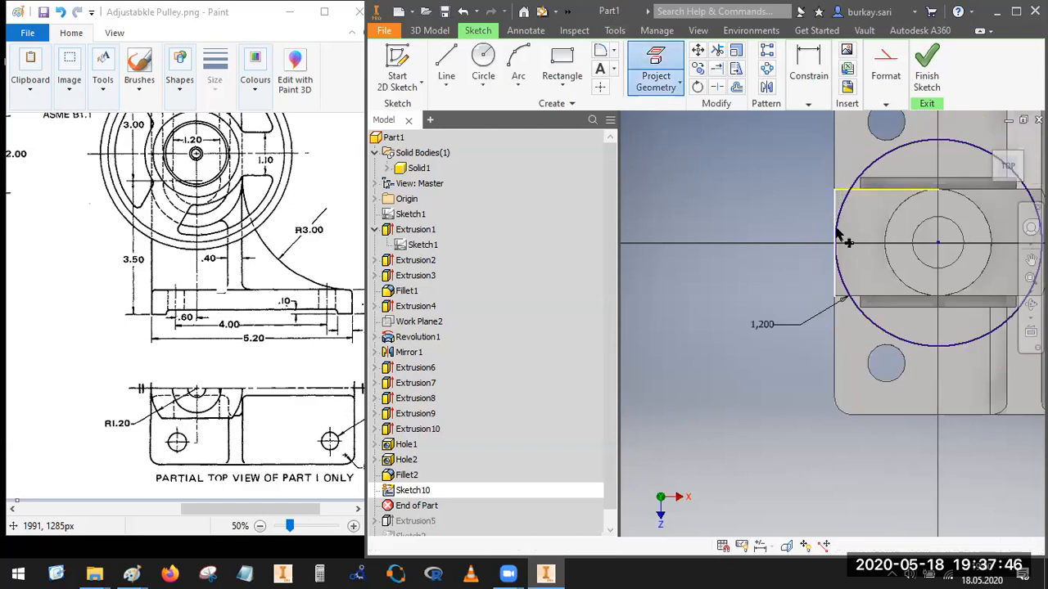
left_click(837, 290)
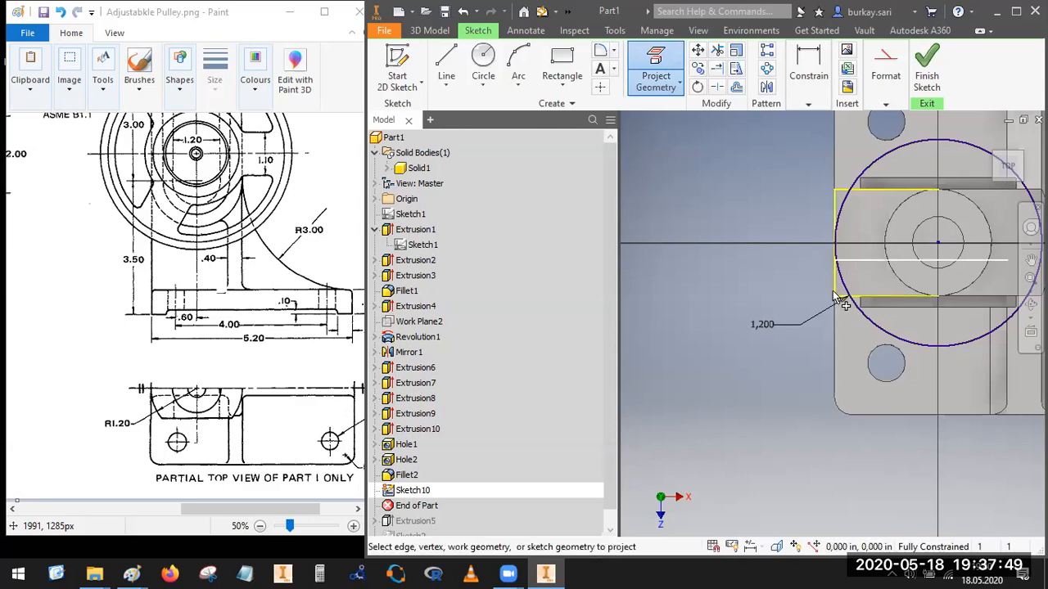
Step: Try to trim the circle down to the single arc at the back of the upright
left_click(717, 50)
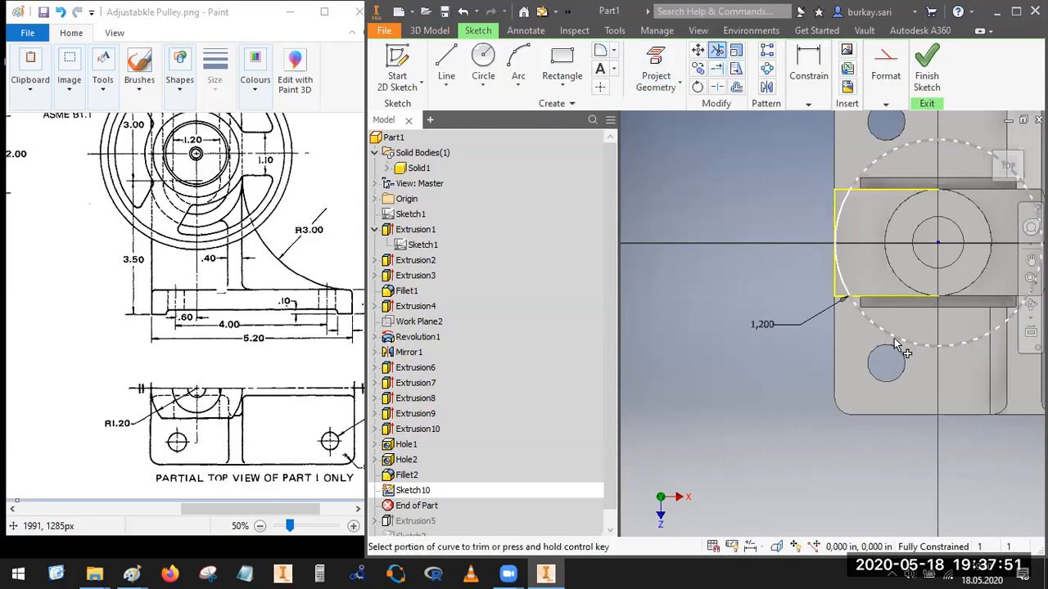
left_click(895, 343)
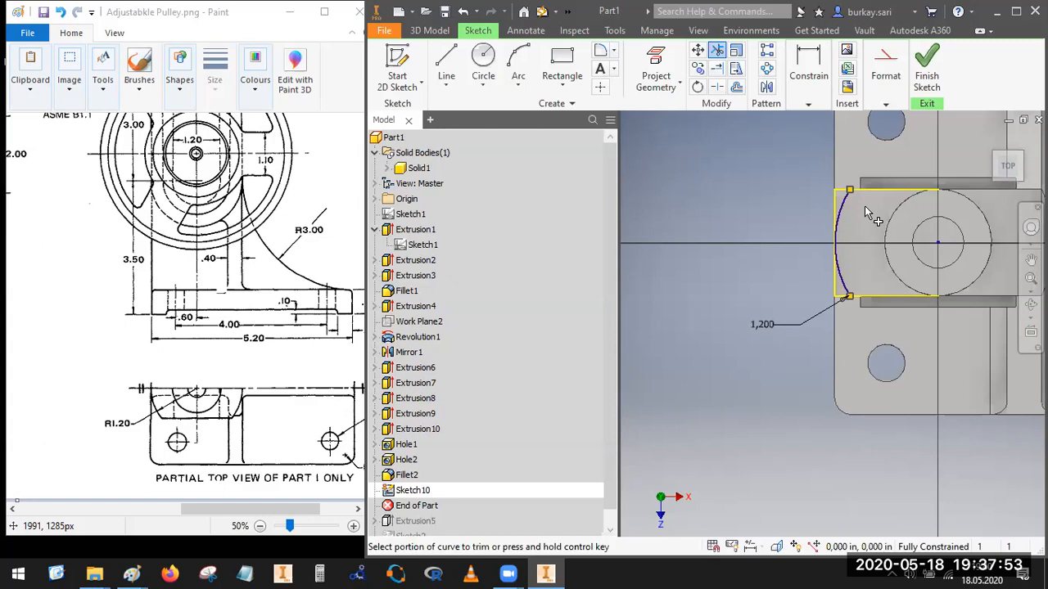
key("Escape")
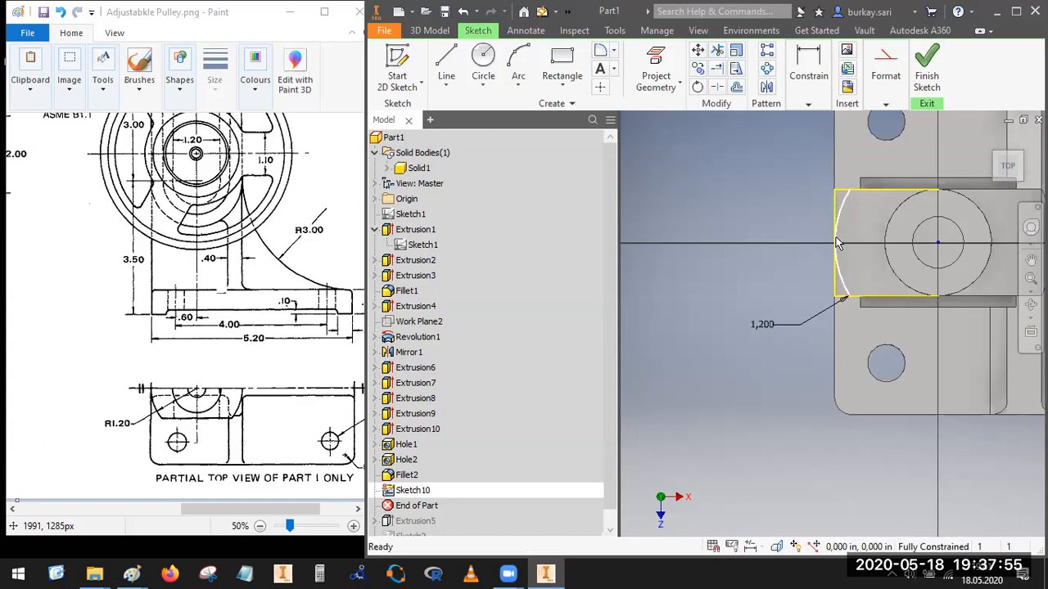
left_click(845, 204)
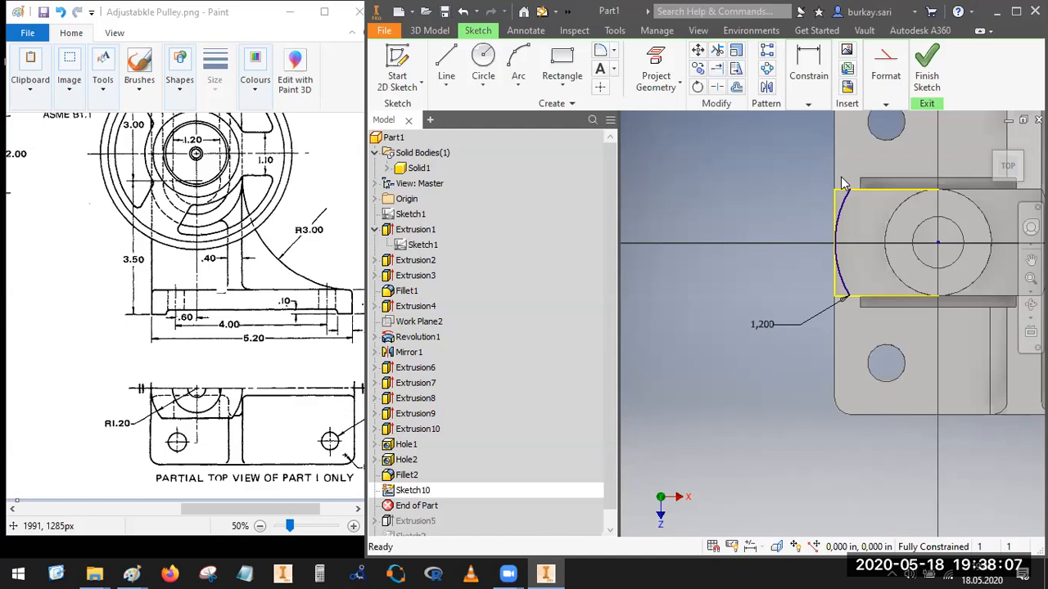
scroll(904, 287, "down", 5)
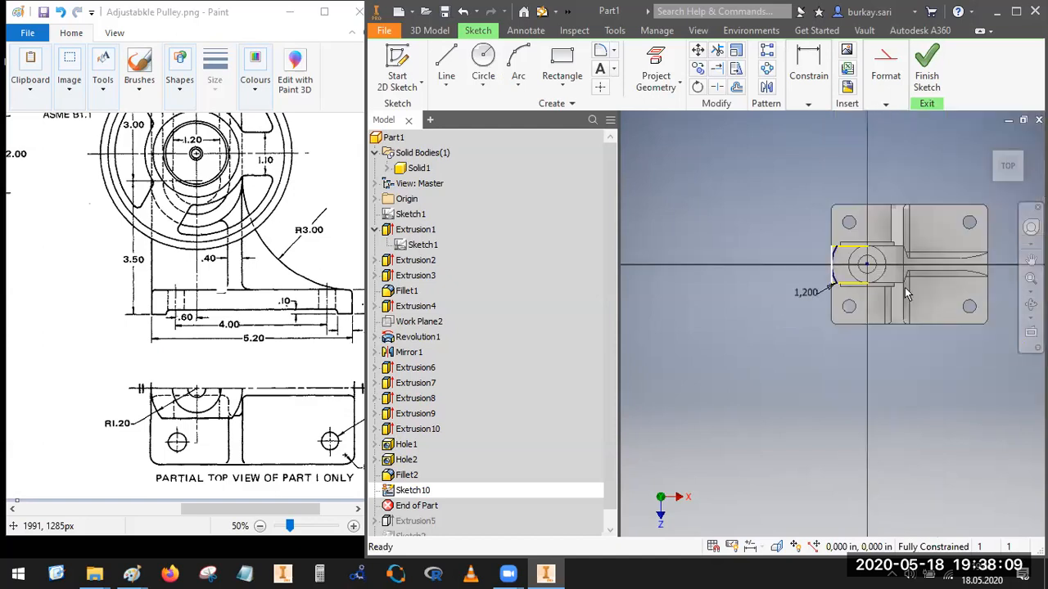
scroll(914, 257, "up", 3)
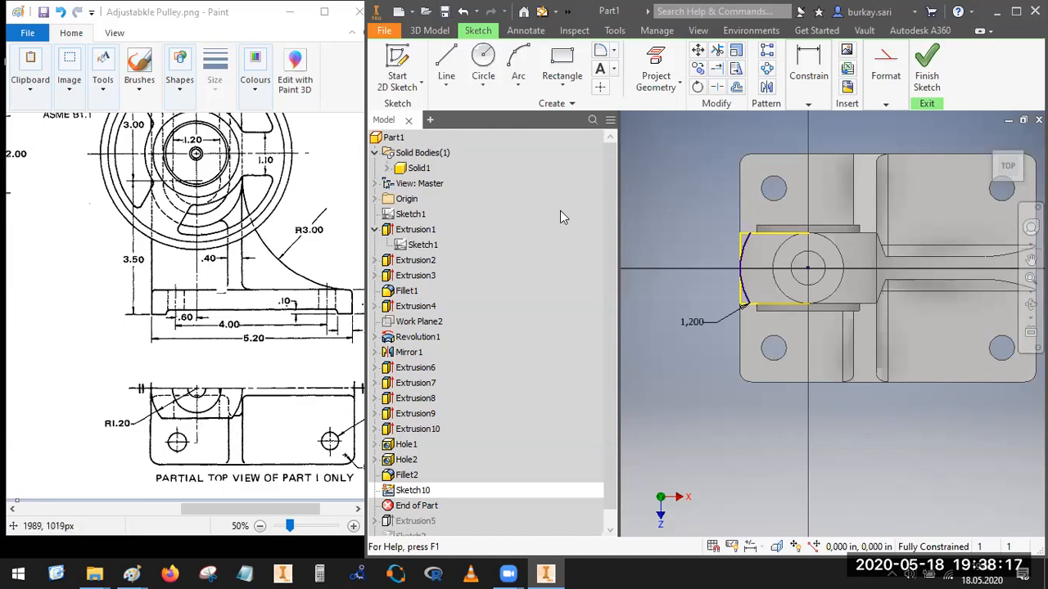
left_click(808, 104)
key("ctrl+z")
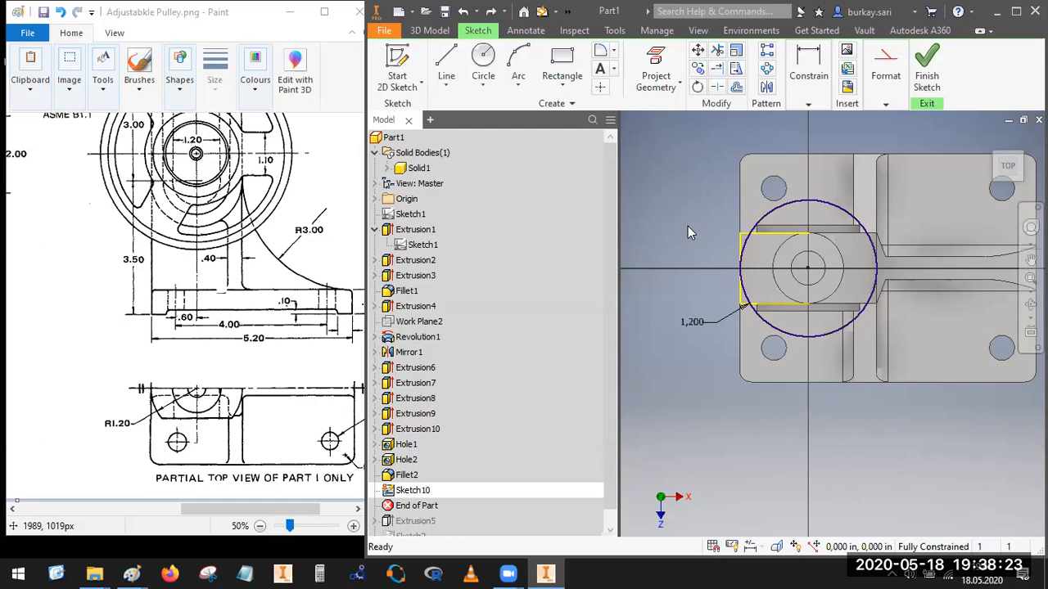
Step: Project the upright's edge on the rib side and its two adjoining side edges into the sketch
scroll(891, 225, "up", 4)
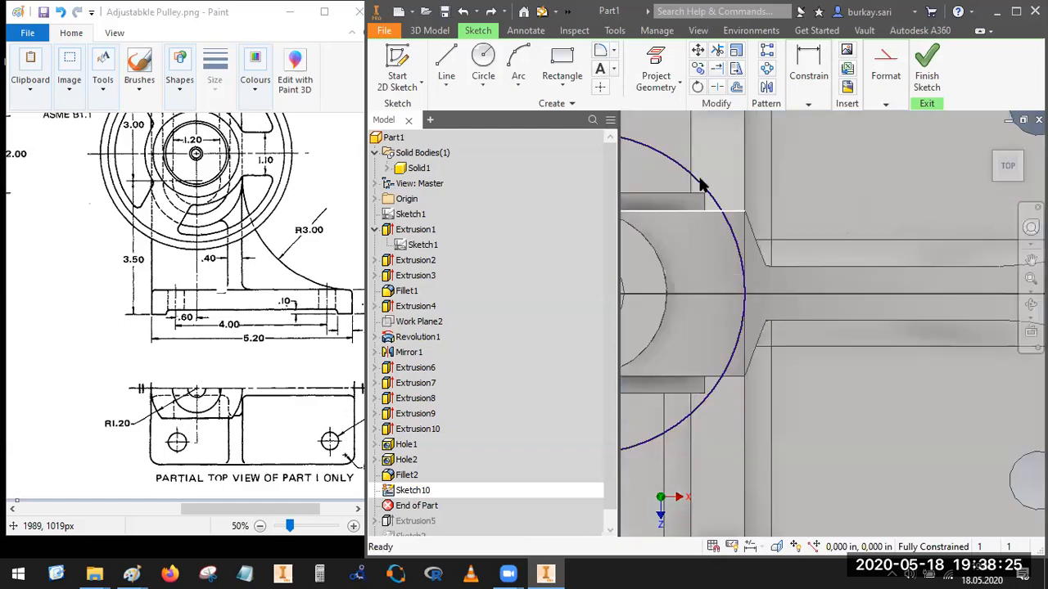
left_click(656, 72)
left_click(744, 239)
left_click(737, 212)
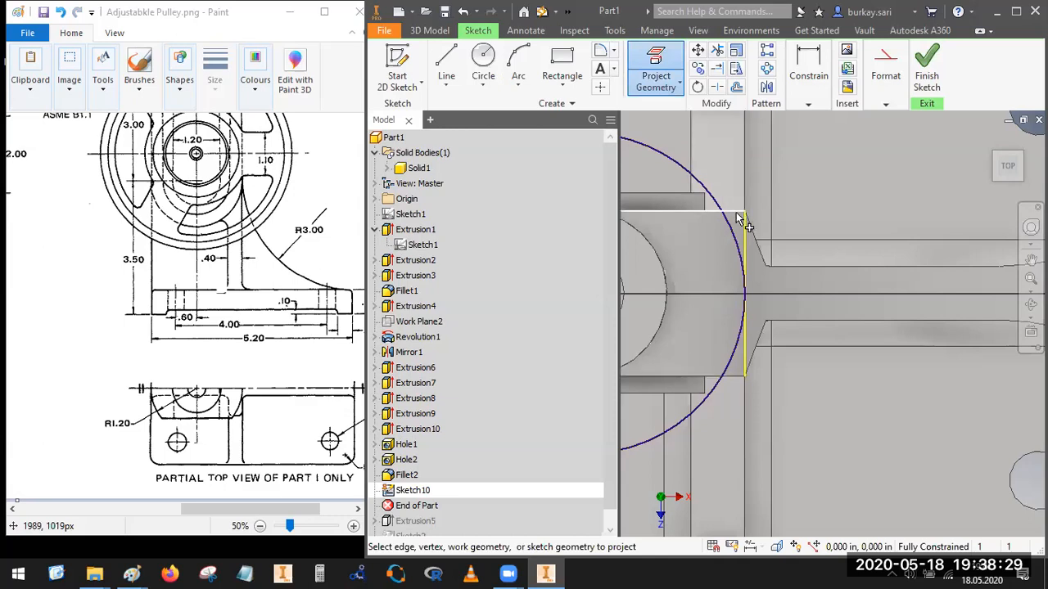
left_click(739, 378)
scroll(858, 251, "down", 5)
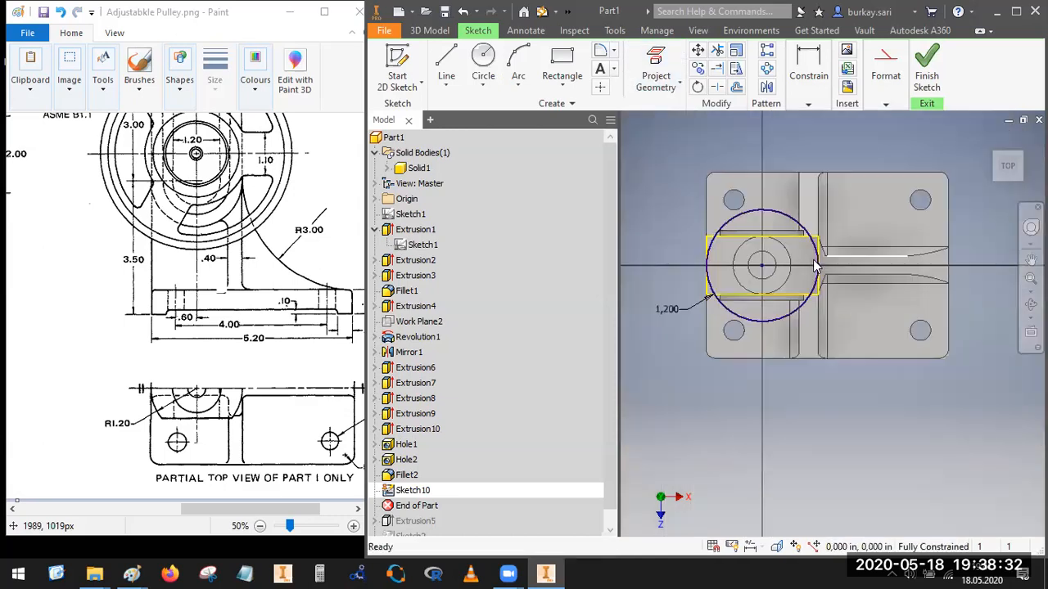
Step: Trim away the two circle portions outside the upright's side edges, leaving an arc at each end
left_click(717, 51)
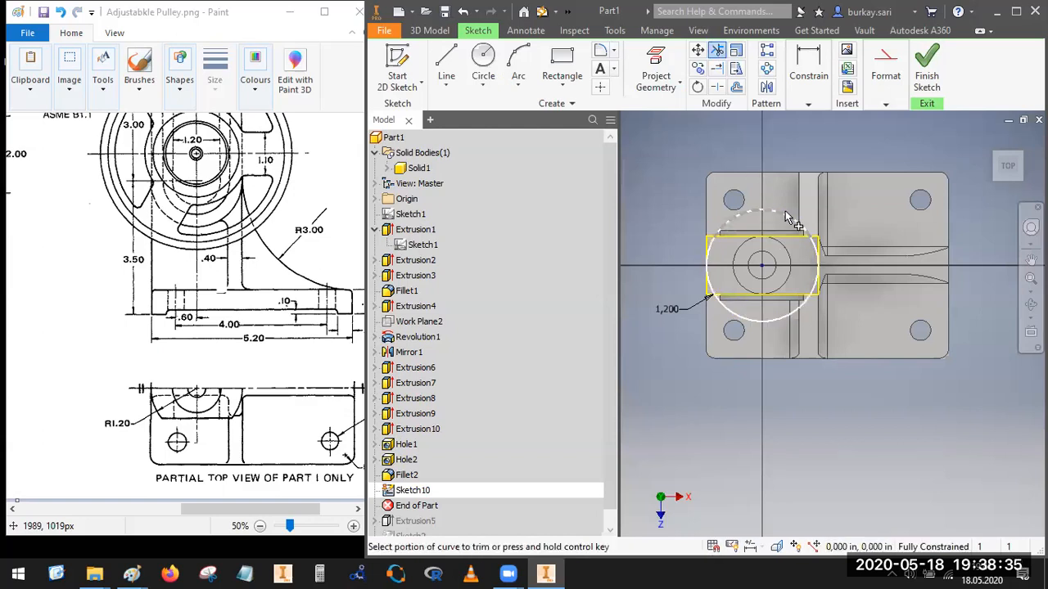
left_click(785, 214)
left_click(763, 327)
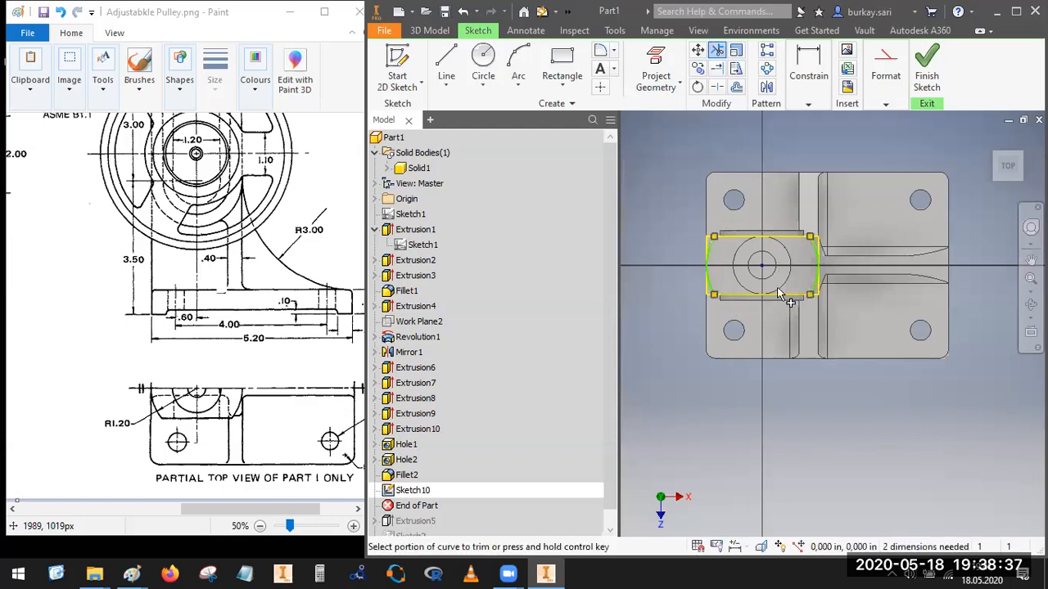
Step: Add a radius dimension to the arc at the back of the upright
left_click(808, 104)
left_click(809, 135)
scroll(710, 283, "up", 3)
left_click(702, 294)
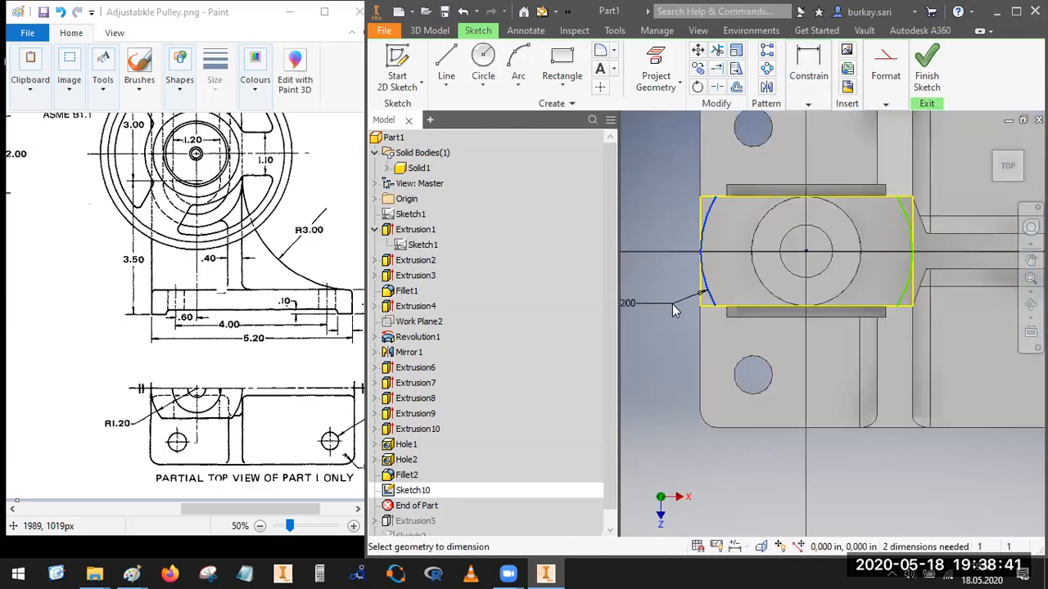
left_click(676, 307)
left_click(728, 362)
Step: Constrain the two end arcs to be equal and finish the sketch
left_click(808, 104)
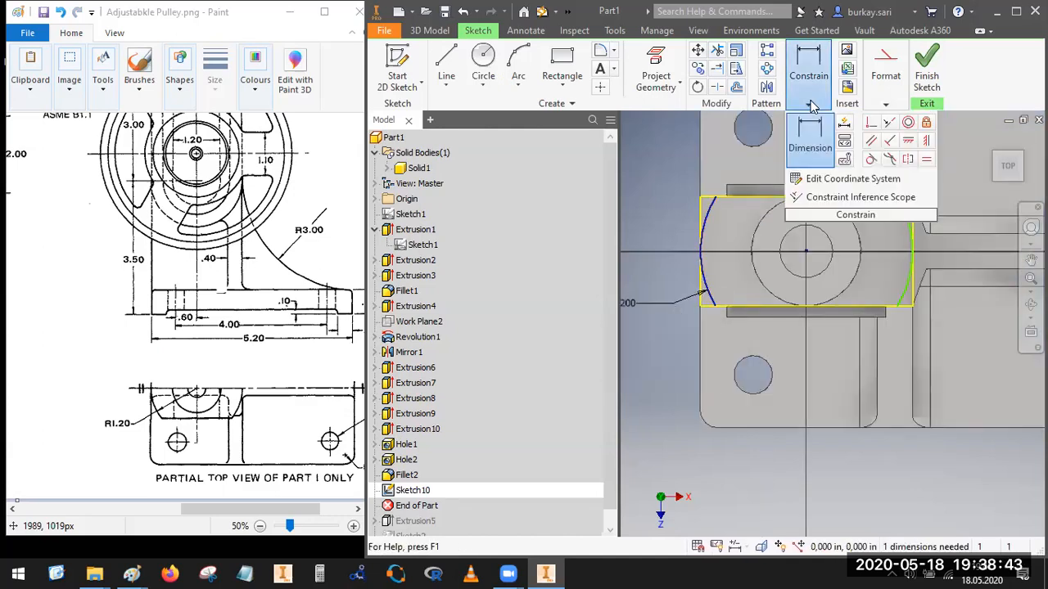
left_click(708, 287)
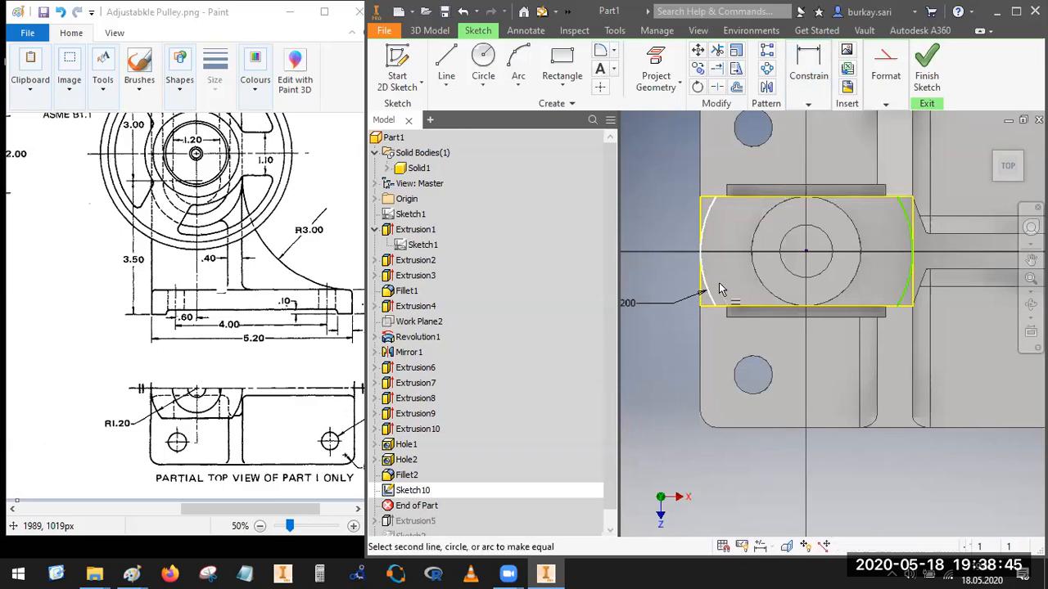
left_click(907, 300)
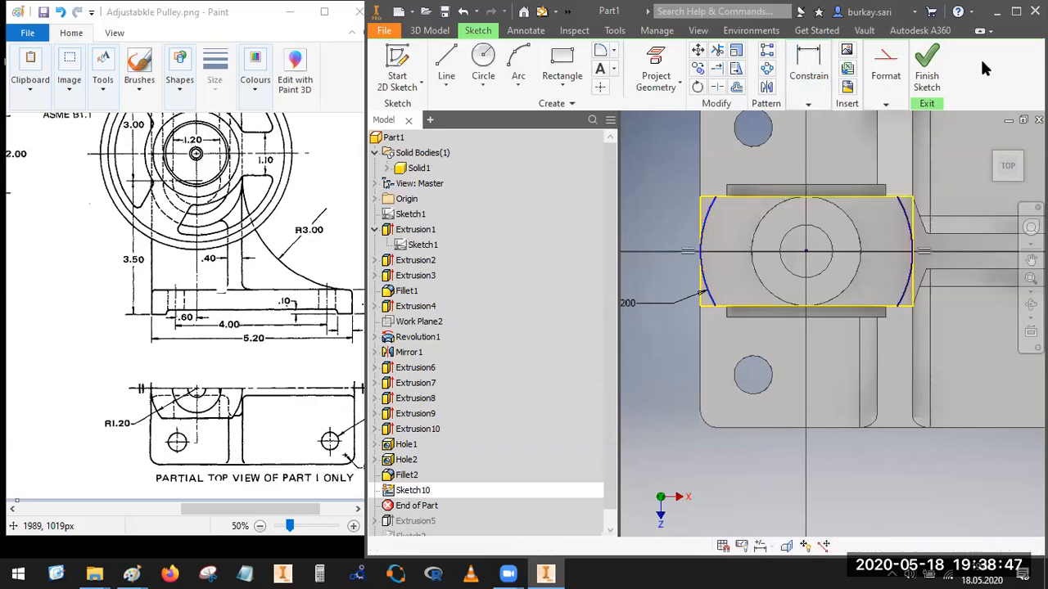
left_click(920, 82)
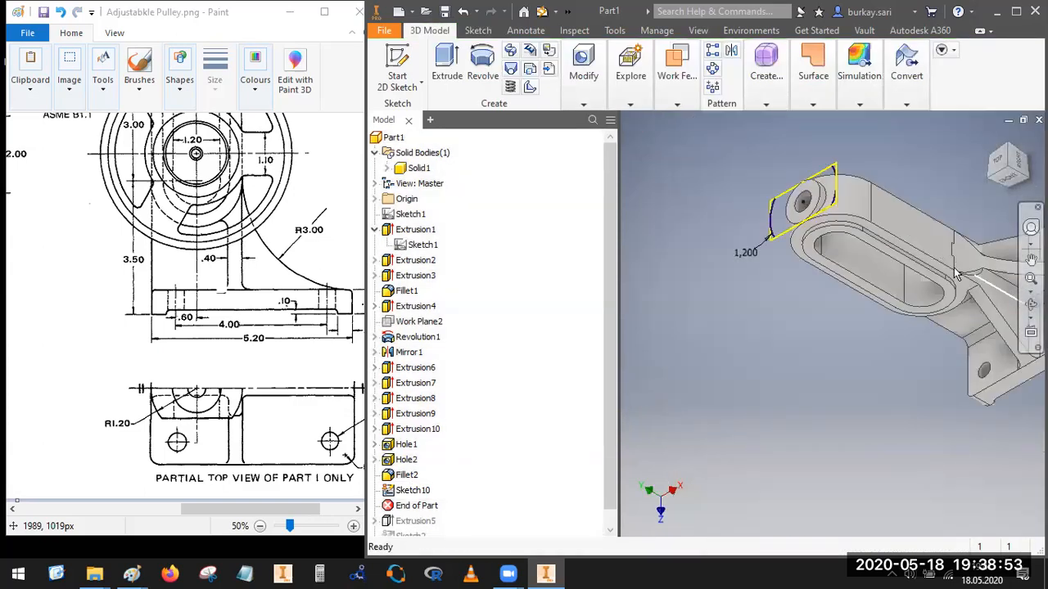
middle_click_drag(947, 285, 896, 267)
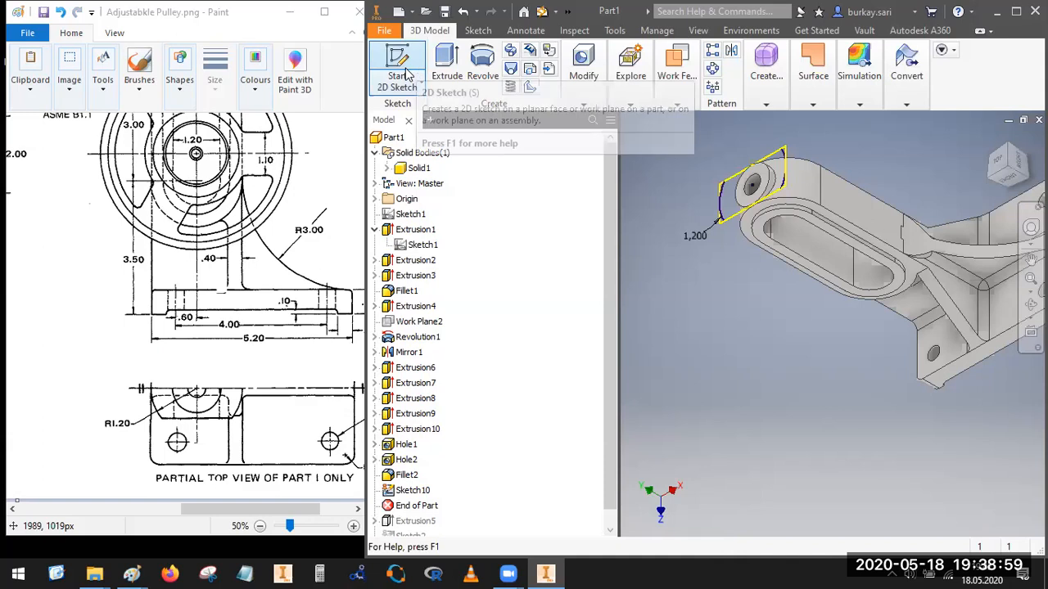
left_click(452, 78)
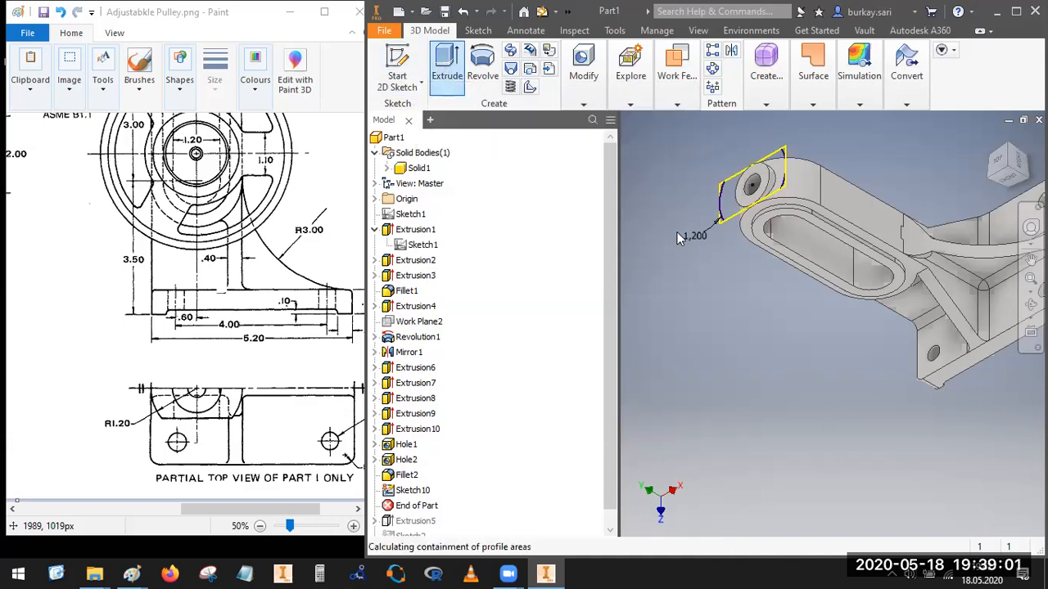
scroll(761, 145, "up", 6)
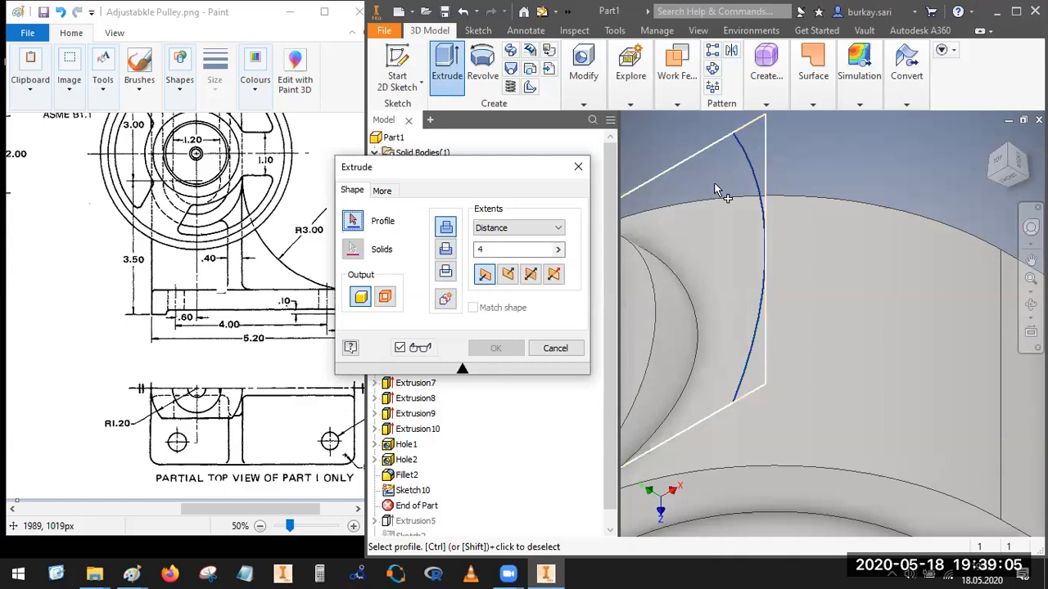
scroll(760, 168, "up", 3)
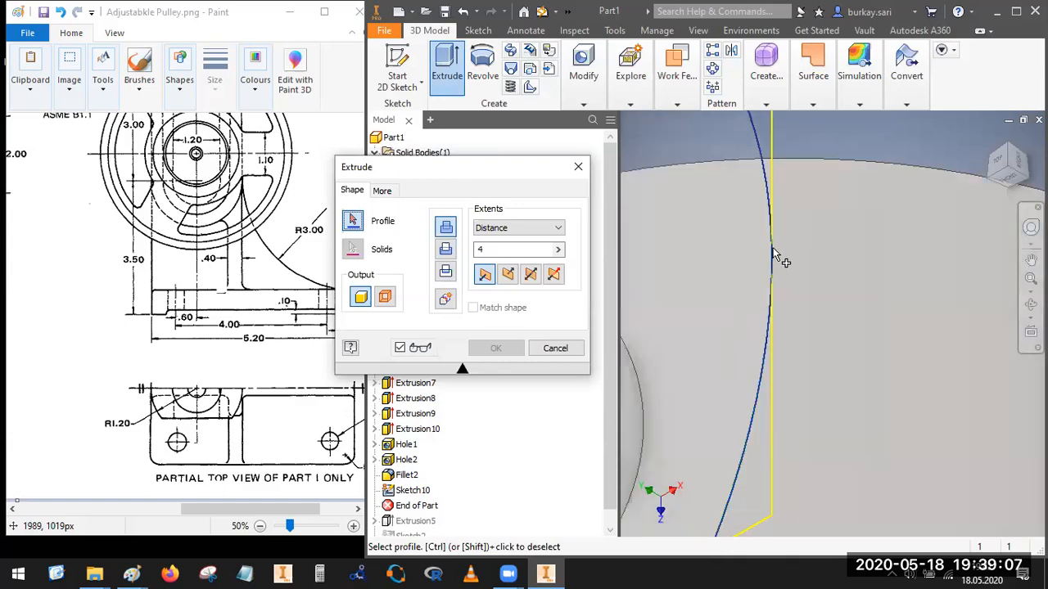
left_click(557, 348)
scroll(892, 193, "down", 5)
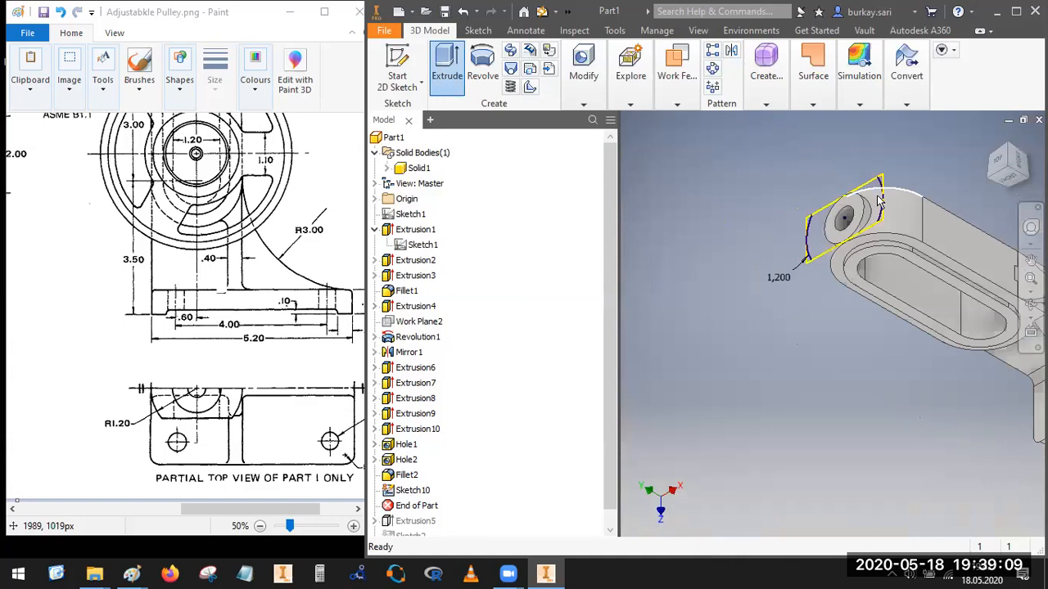
Step: Cut-extrude the corner regions outside the arc at the back of the upright, using To extents down to the base plate's top face
left_click(446, 70)
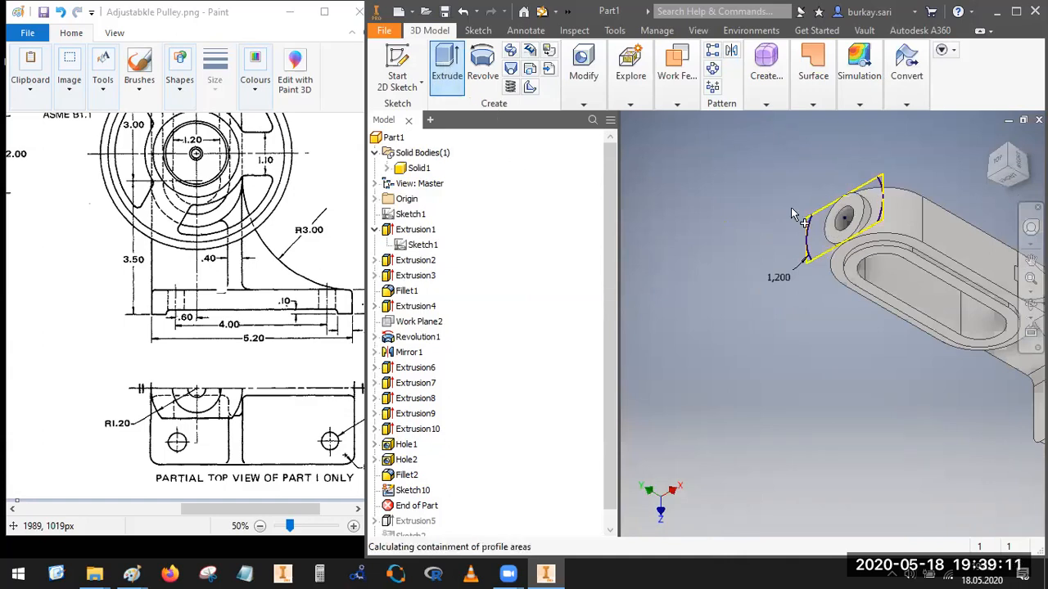
scroll(791, 208, "up", 5)
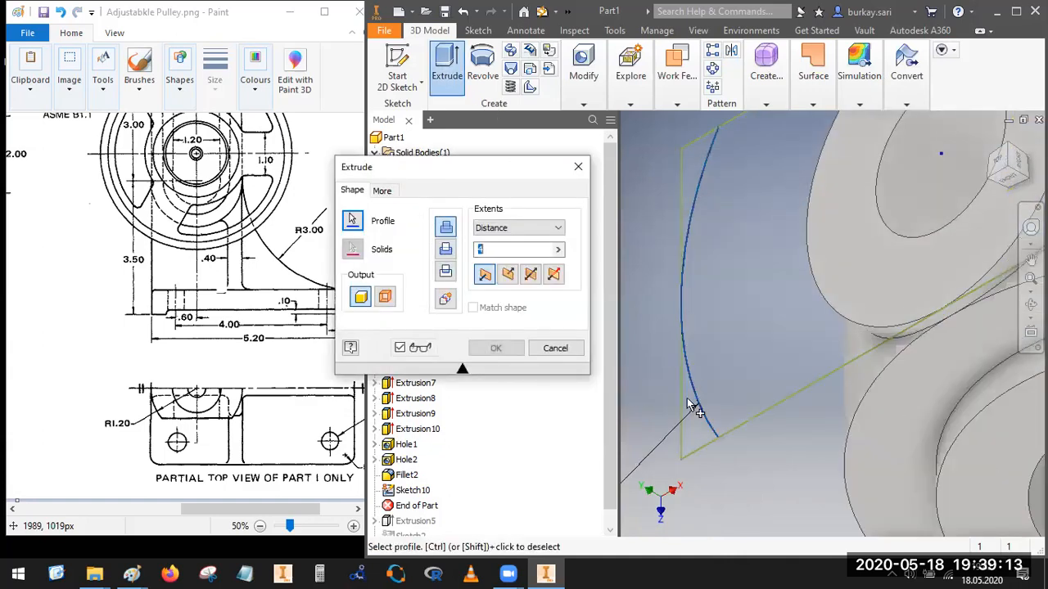
left_click(689, 404)
scroll(794, 299, "down", 5)
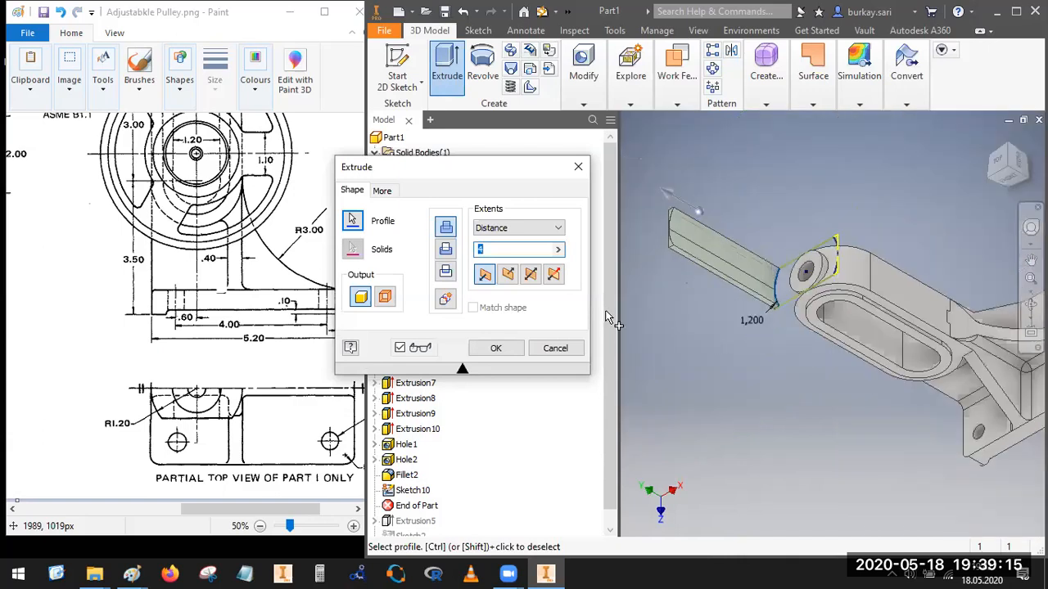
left_click(520, 229)
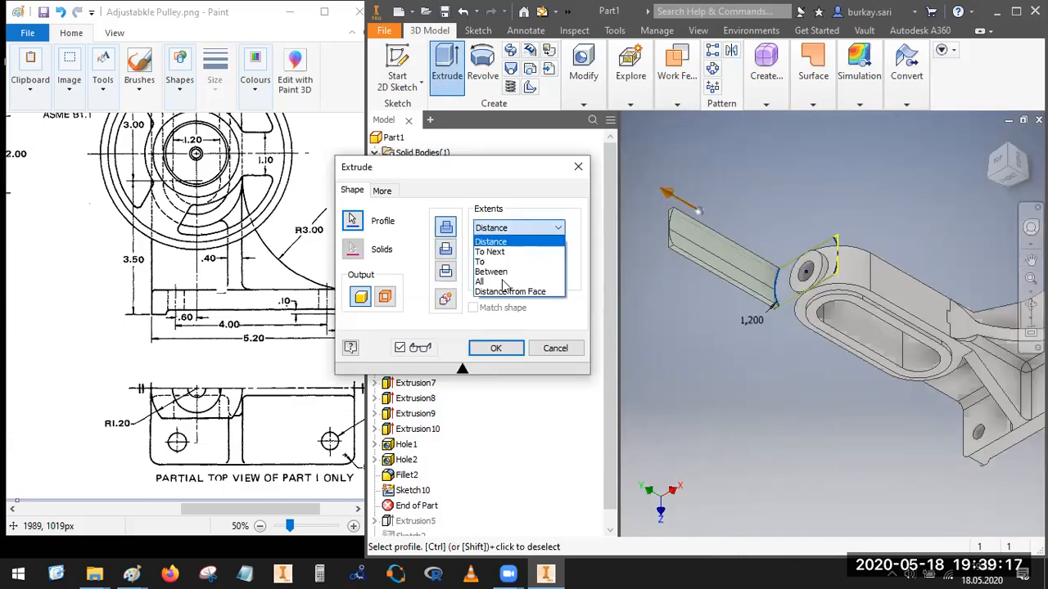
left_click(495, 262)
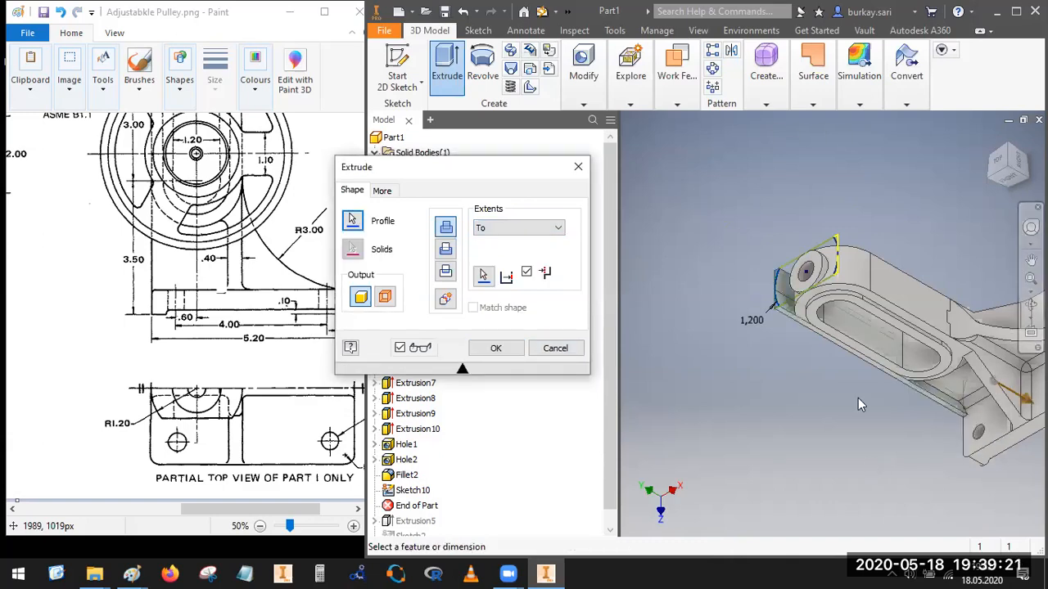
left_click(446, 254)
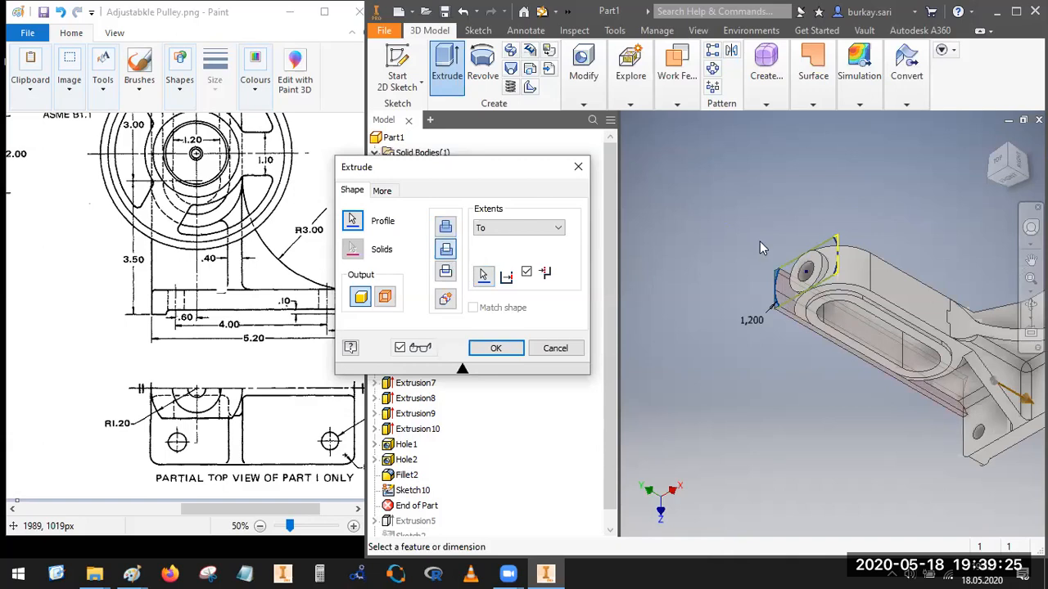
left_click(999, 162)
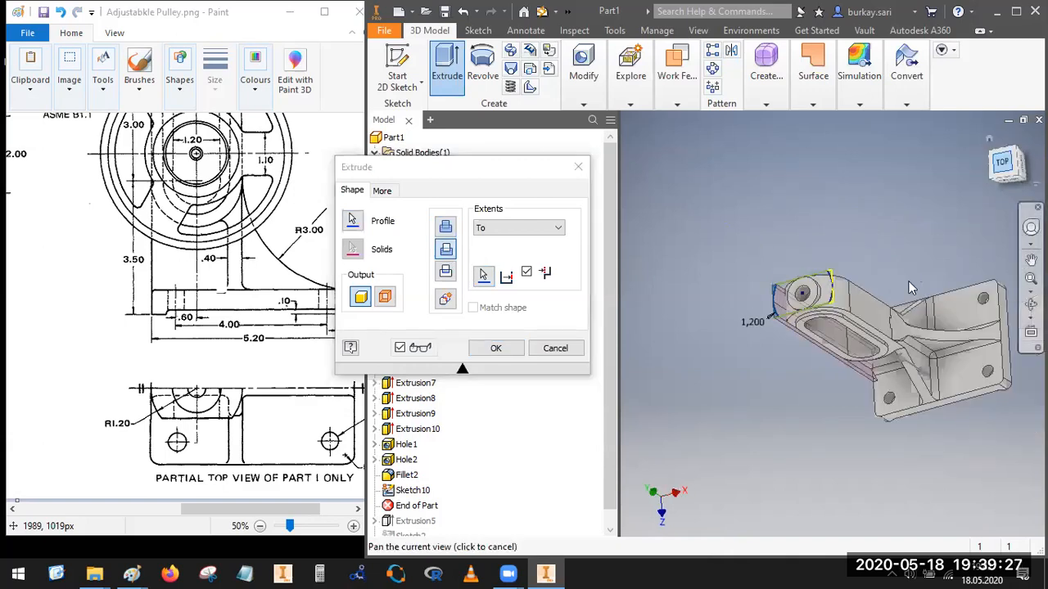
scroll(817, 340, "down", 8)
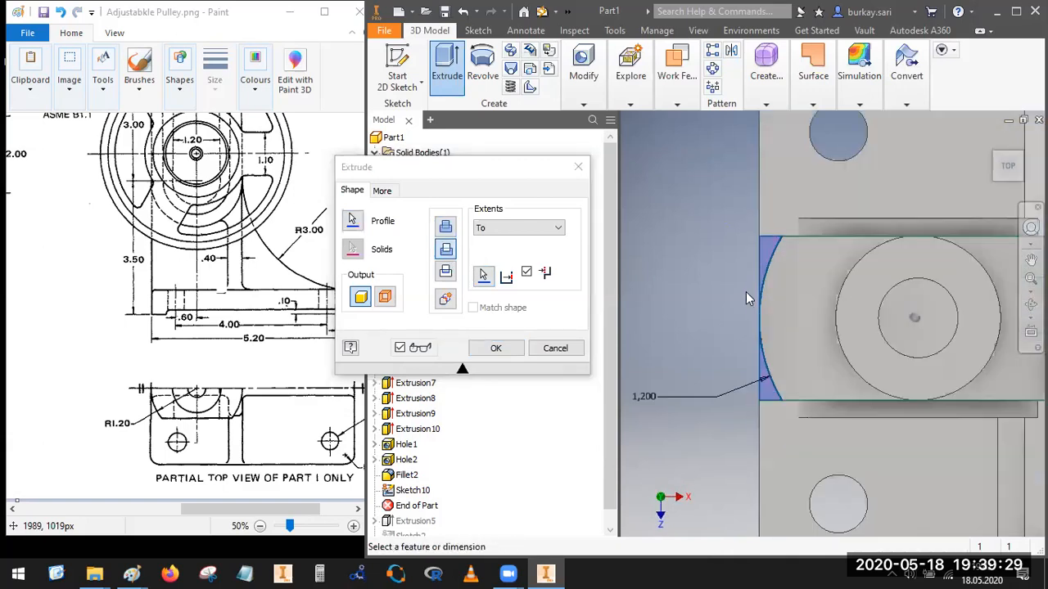
left_click(495, 348)
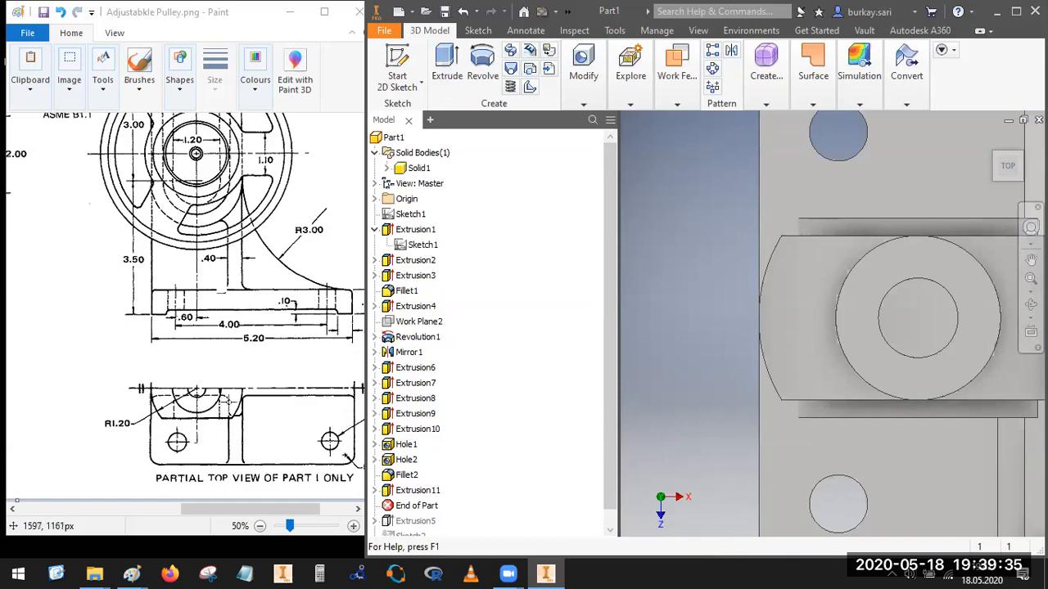
Step: Make the end-arc sketch used by the upright's corner cut visible again
scroll(782, 278, "down", 4)
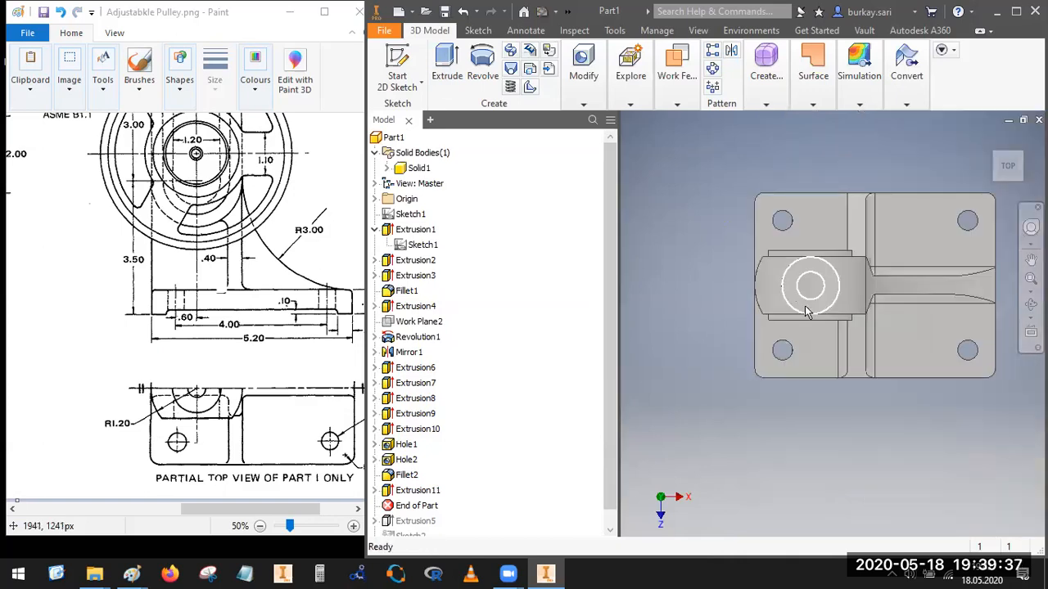
left_click(1009, 193)
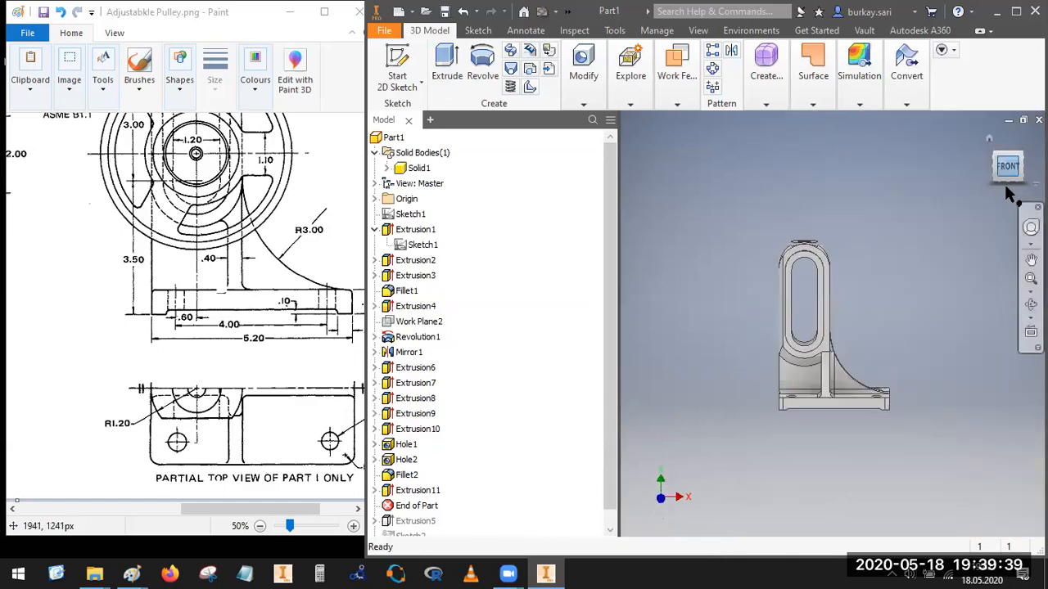
scroll(804, 386, "up", 4)
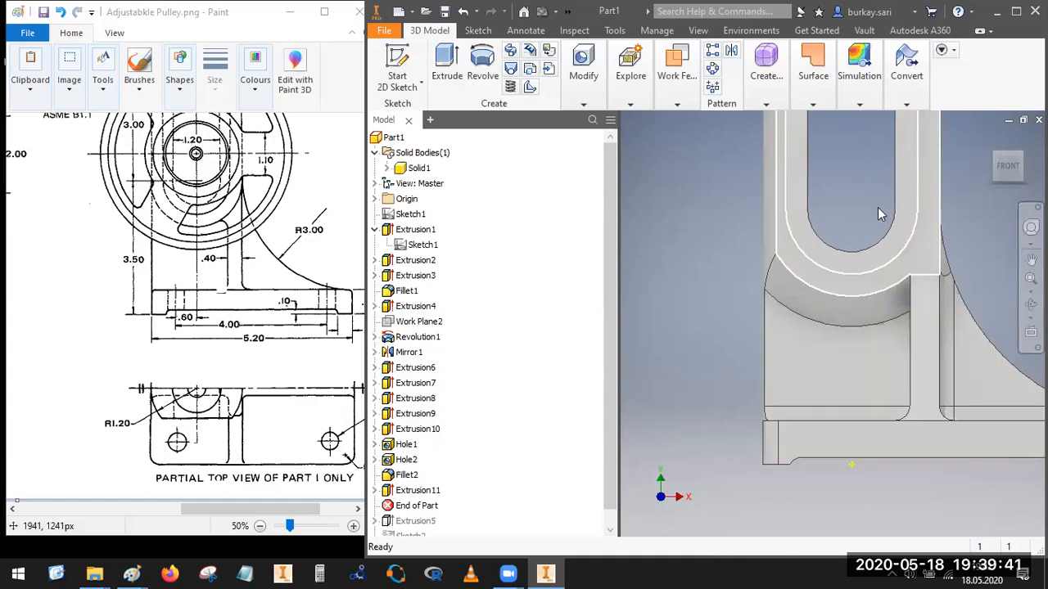
scroll(944, 291, "down", 2)
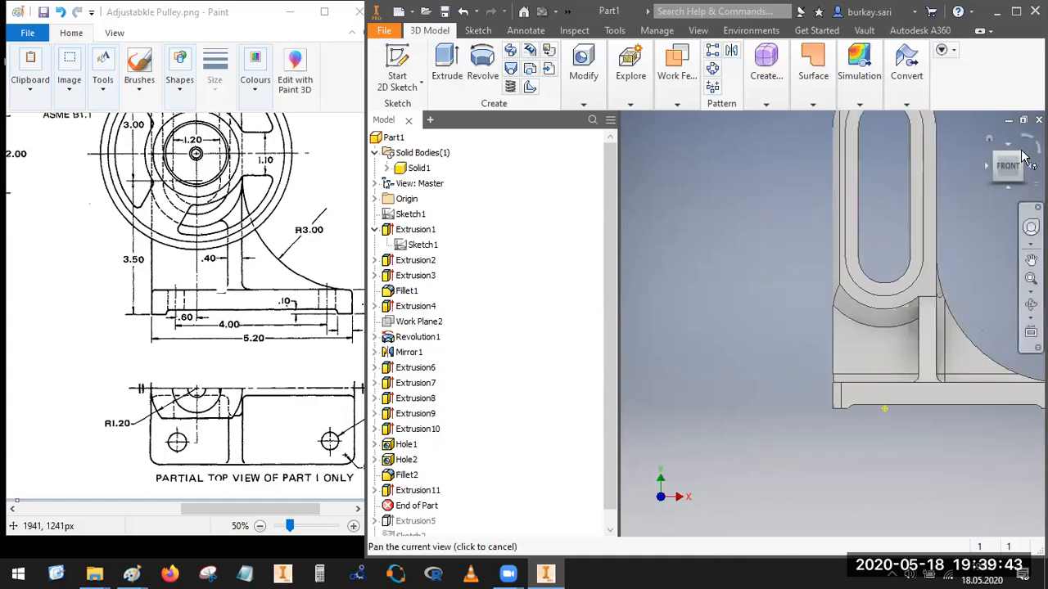
left_click(1023, 155)
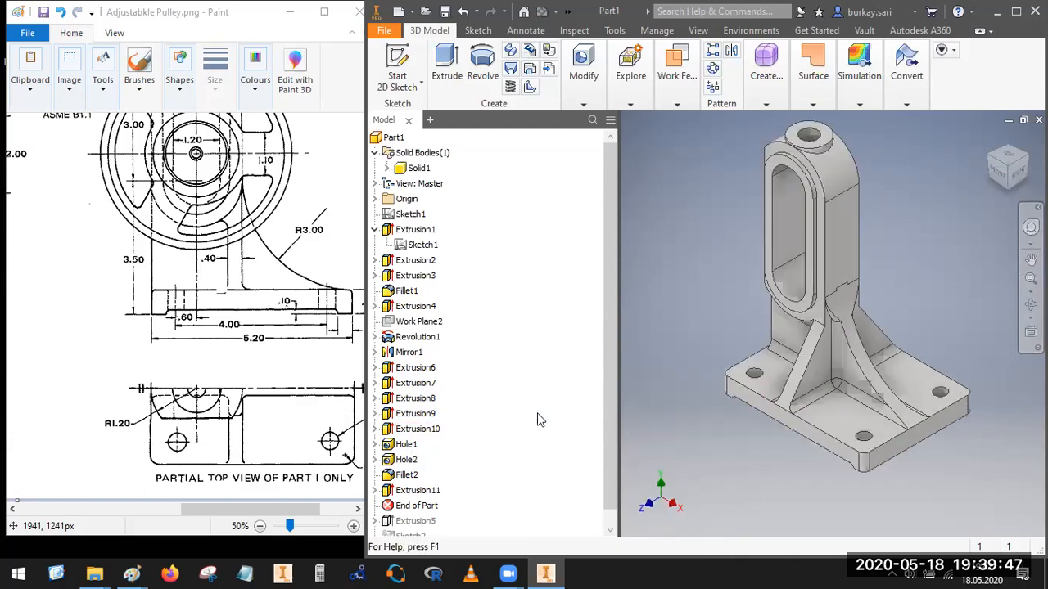
left_click_drag(606, 440, 613, 493)
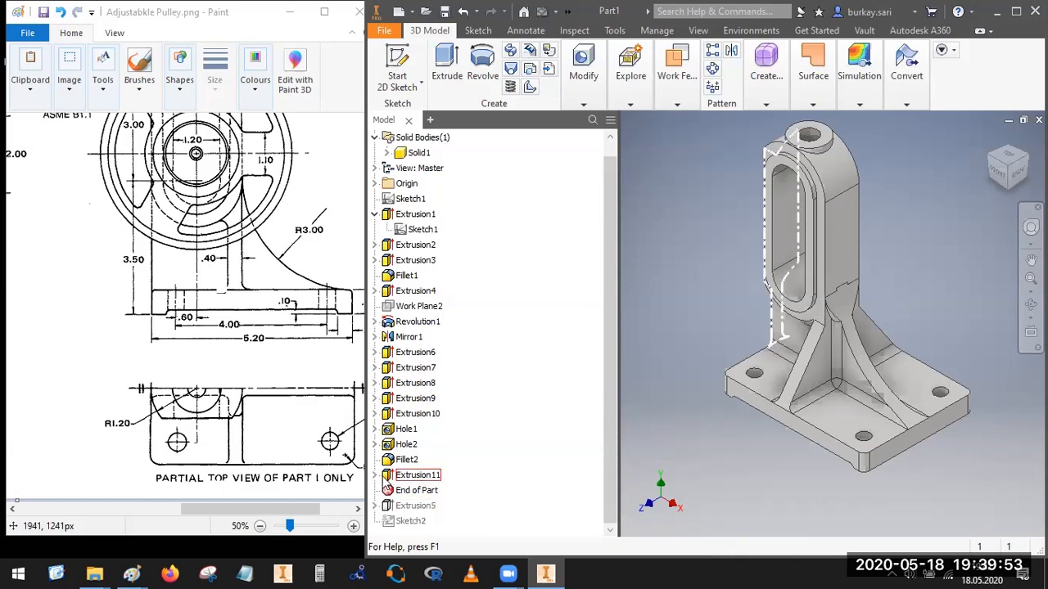
left_click(375, 476)
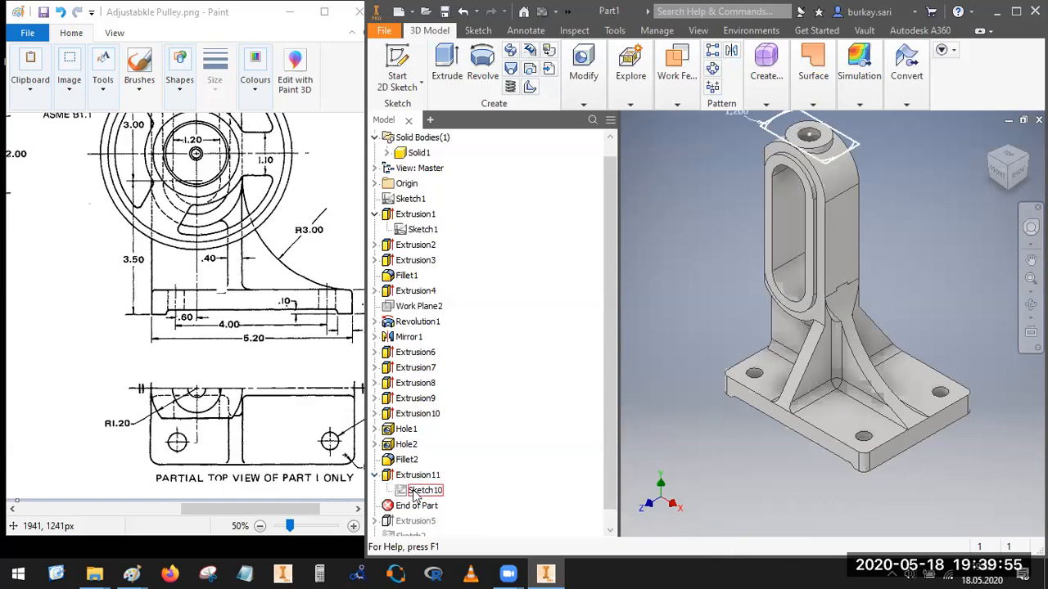
right_click(415, 495)
left_click(444, 463)
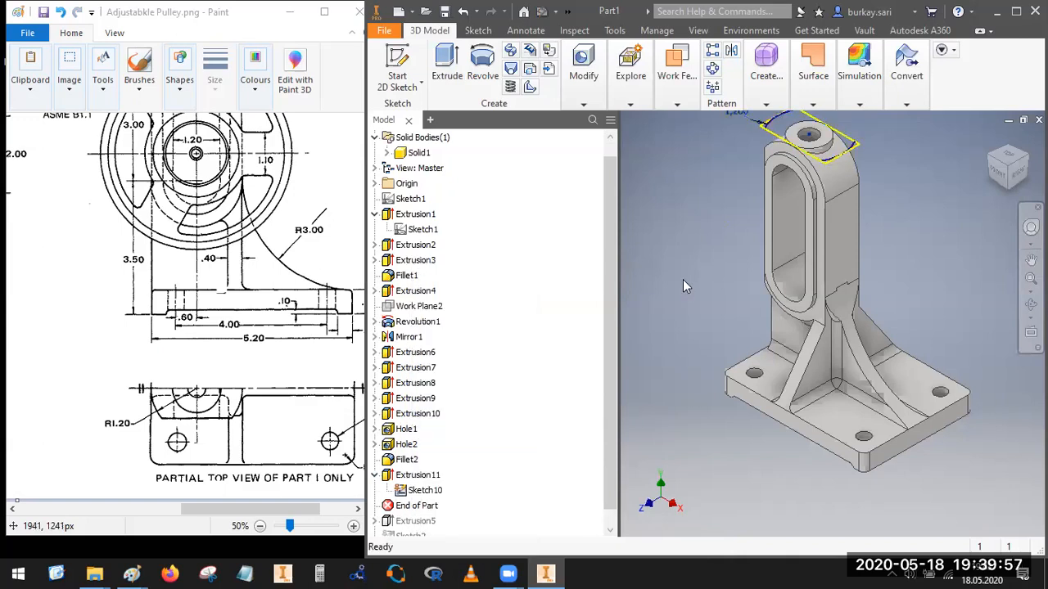
Step: Edit the end-arc sketch, split the rib-side edge line where it meets the arc, and finish the sketch
left_click(419, 491)
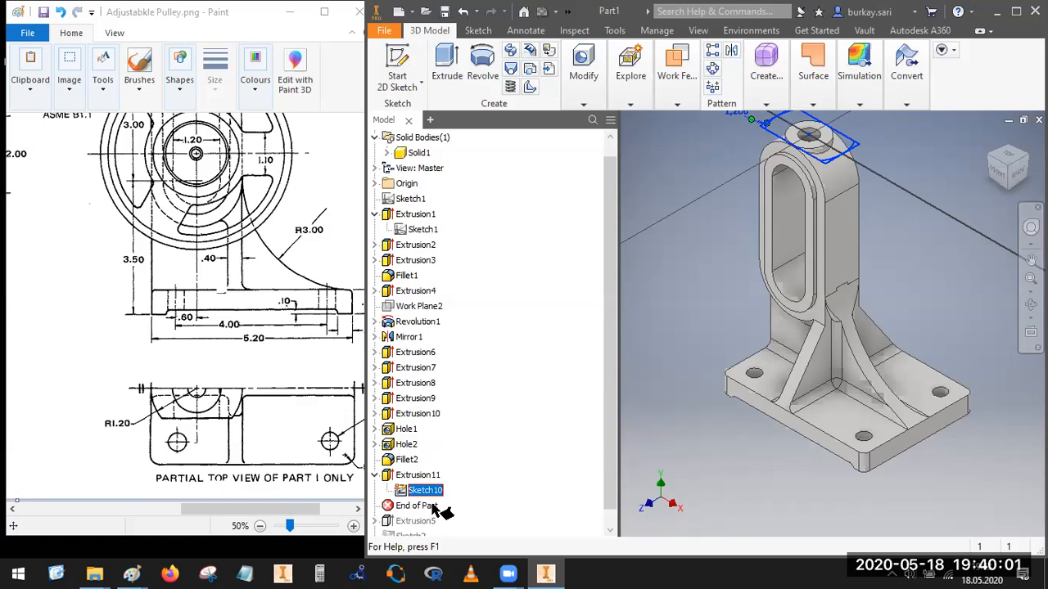
double_click(429, 493)
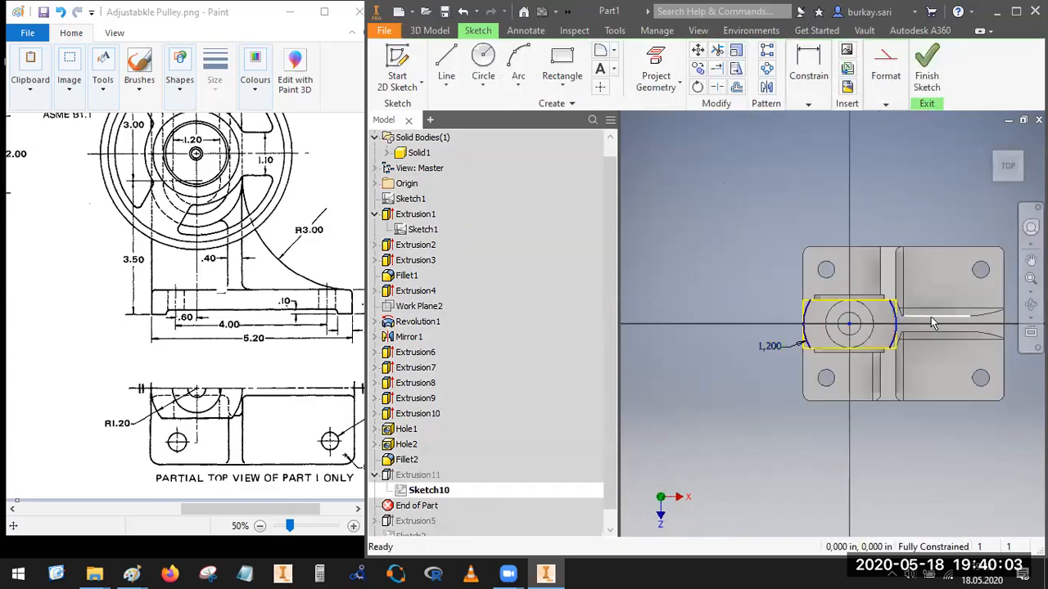
scroll(931, 317, "up", 3)
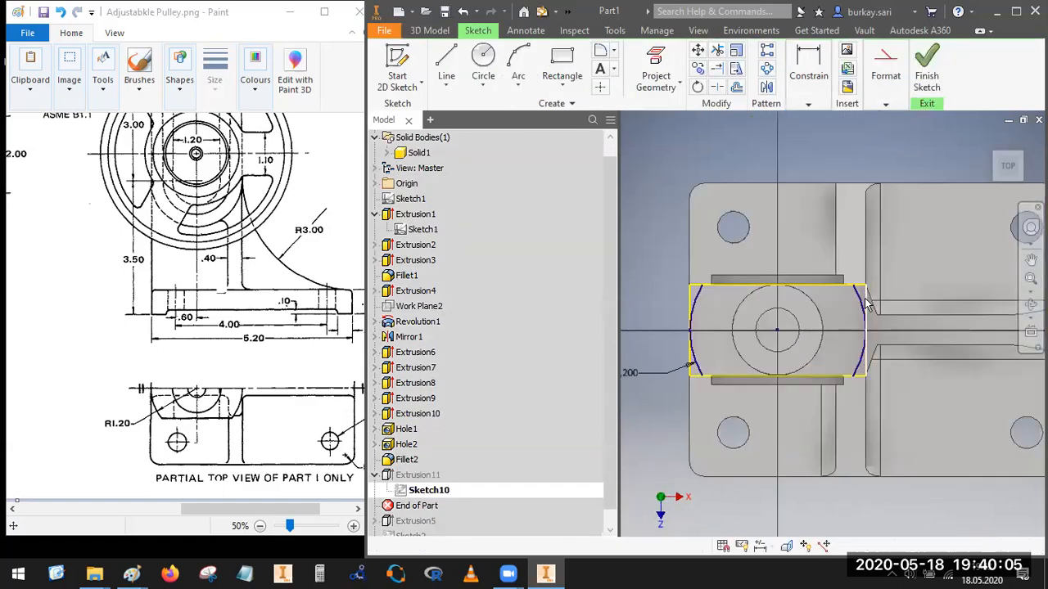
left_click(717, 90)
left_click(864, 316)
left_click(927, 66)
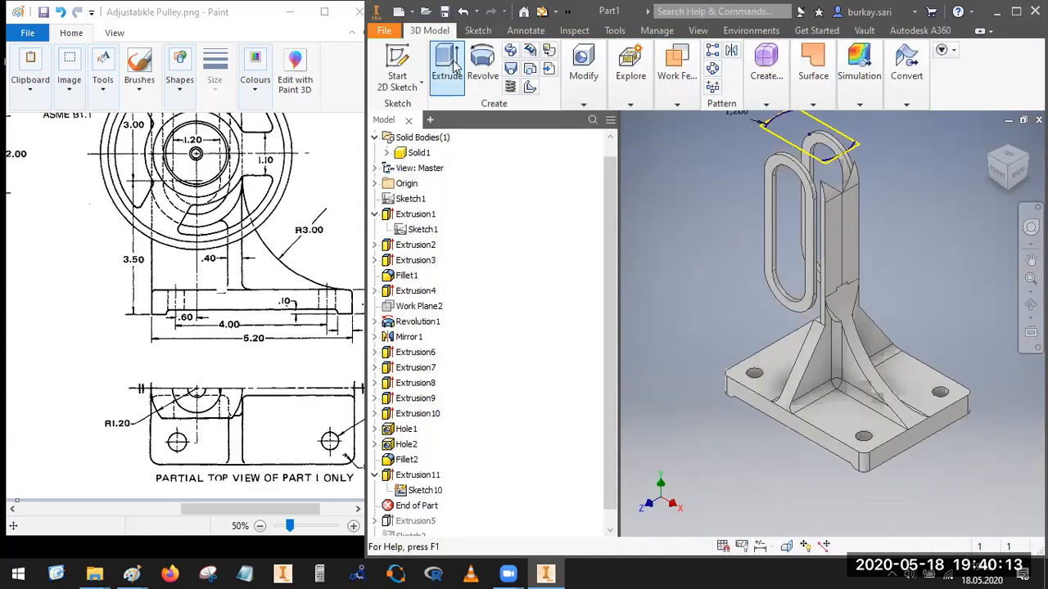
Step: Undo the last change and finish the end-arc sketch again
left_click(447, 65)
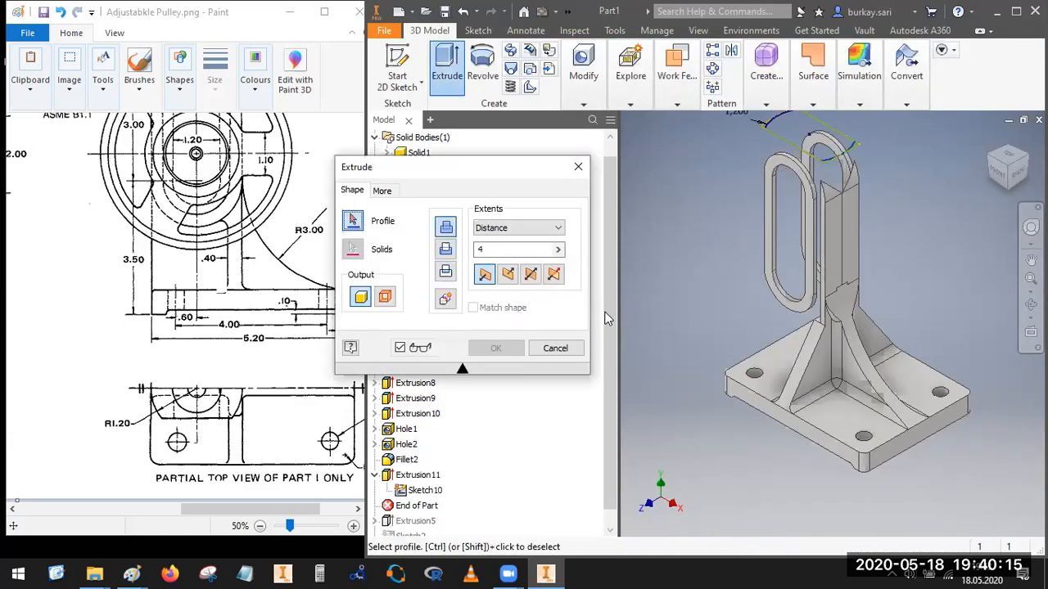
left_click(568, 352)
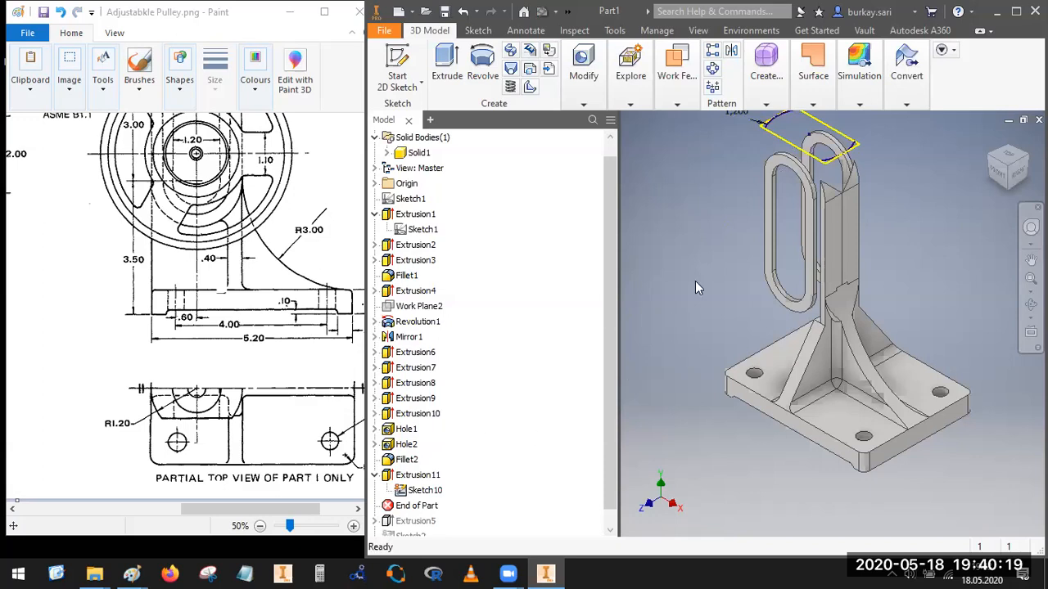
key("ctrl+z")
left_click(925, 70)
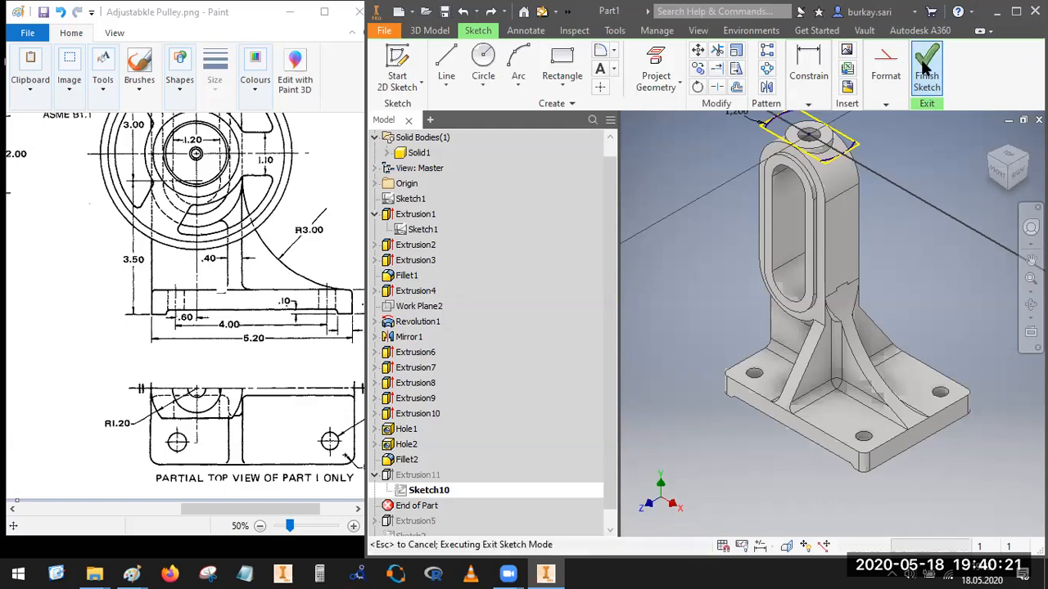
Step: Edit the upright's corner cut, removing the middle region from its profile and adding the far rib-side corner region
double_click(410, 478)
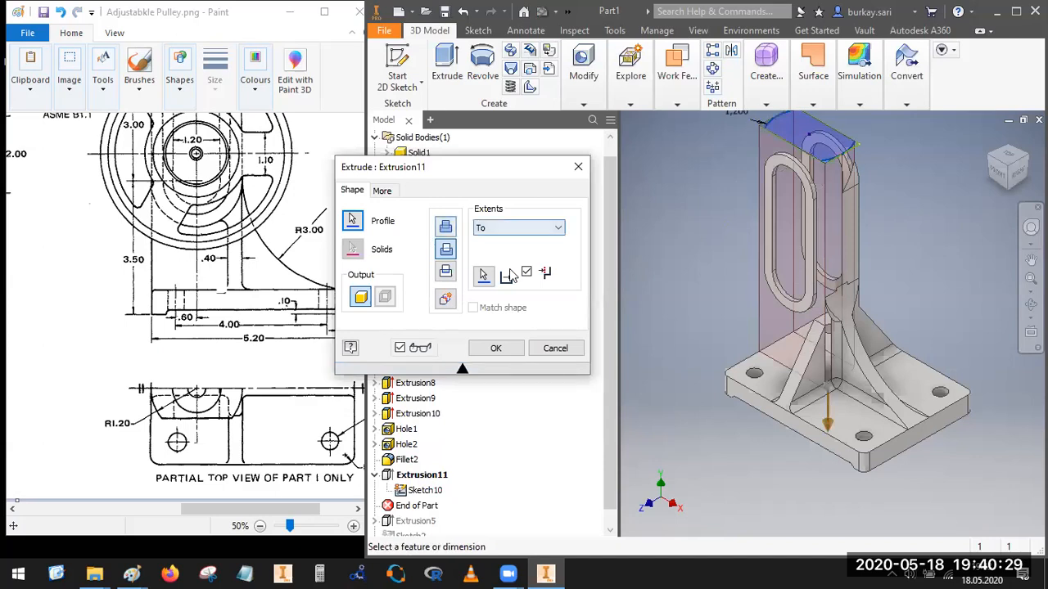
left_click(792, 137, "ctrl")
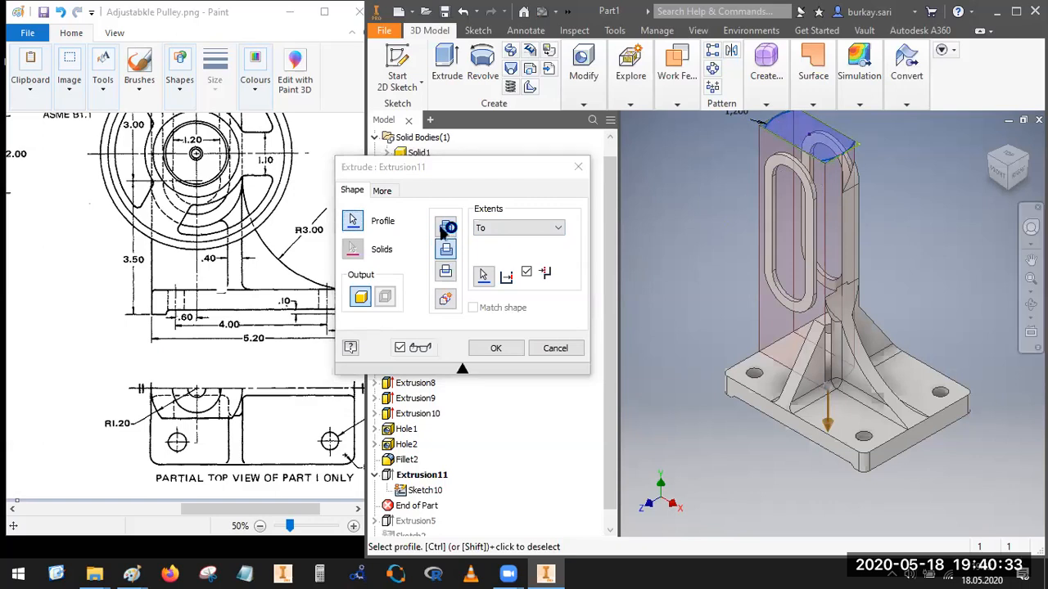
left_click(353, 224)
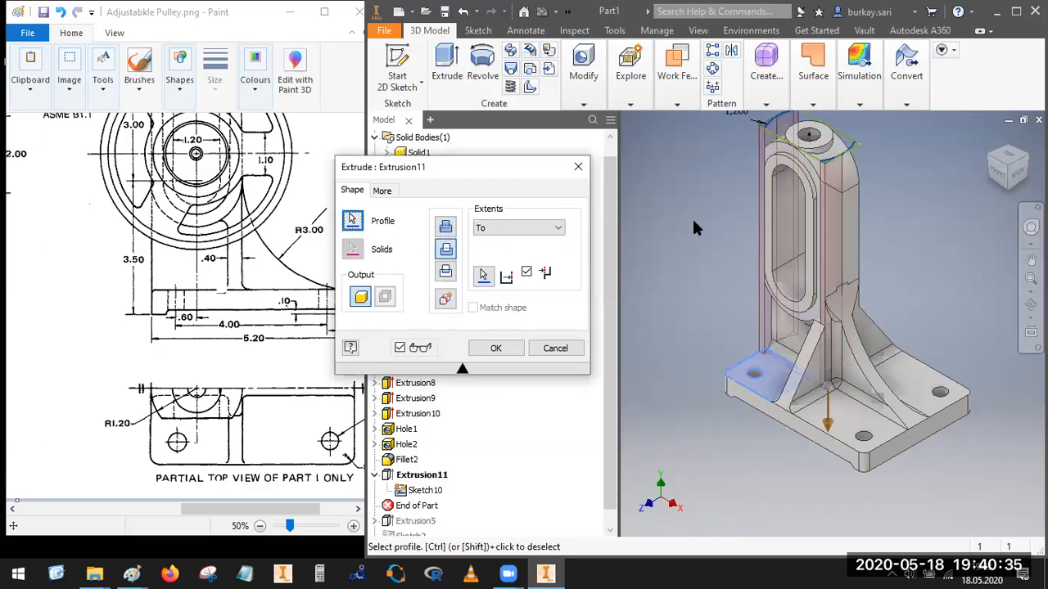
scroll(778, 121, "down", 5)
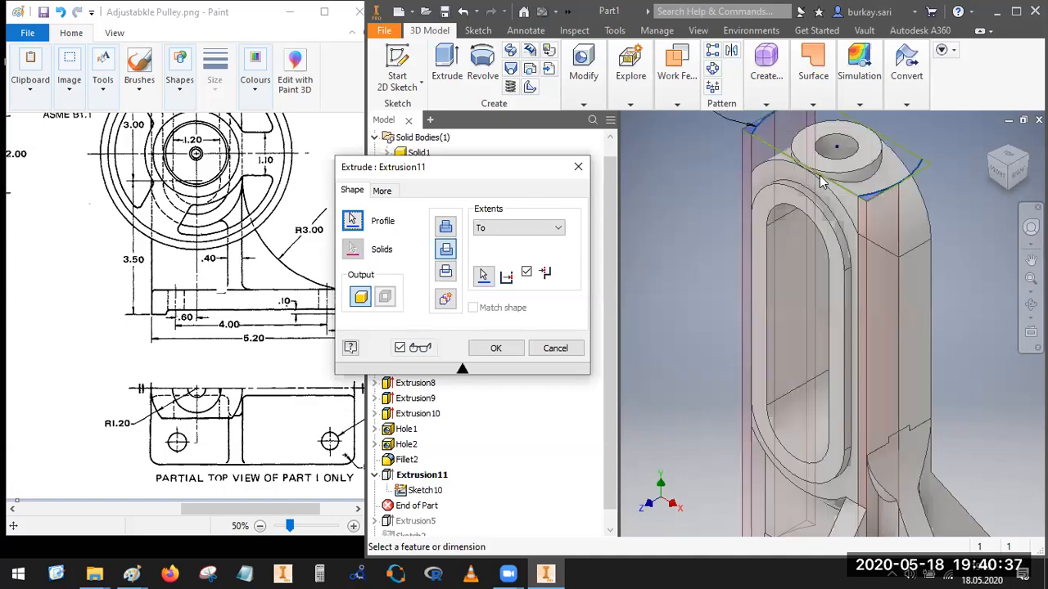
scroll(829, 216, "up", 4)
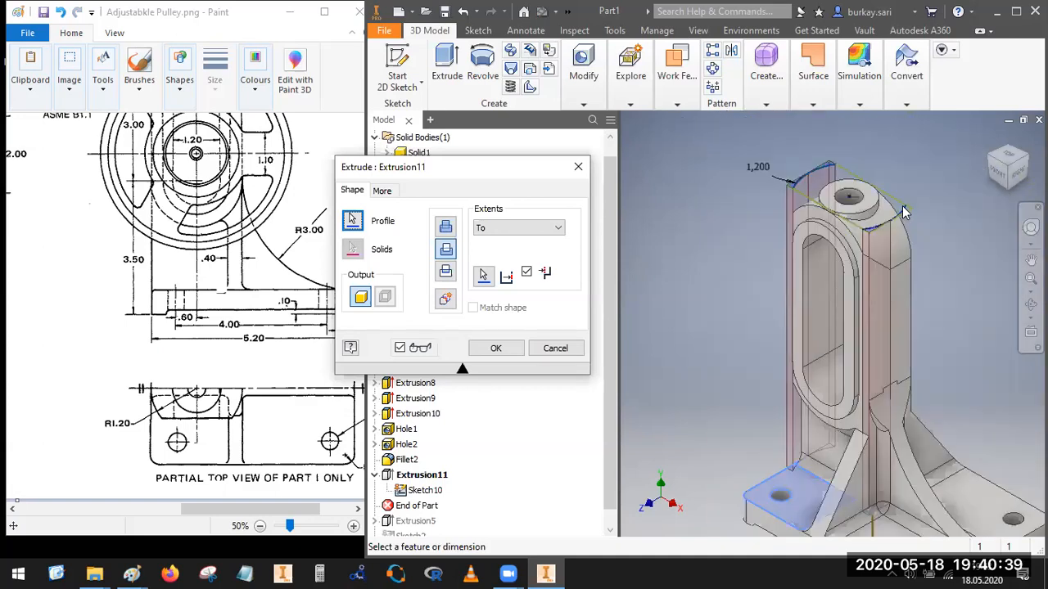
scroll(906, 217, "down", 3)
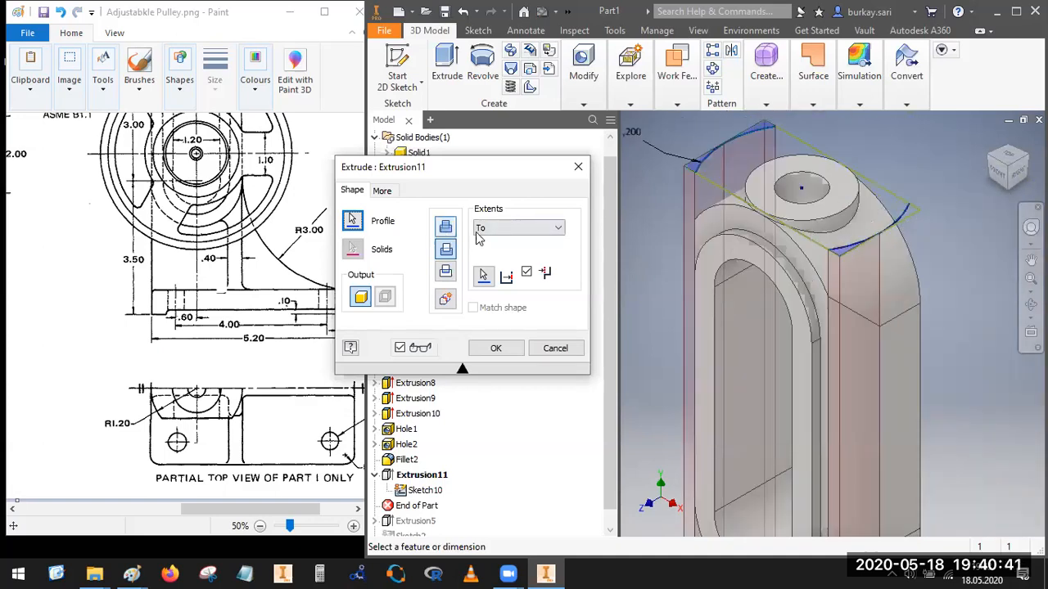
left_click(354, 221)
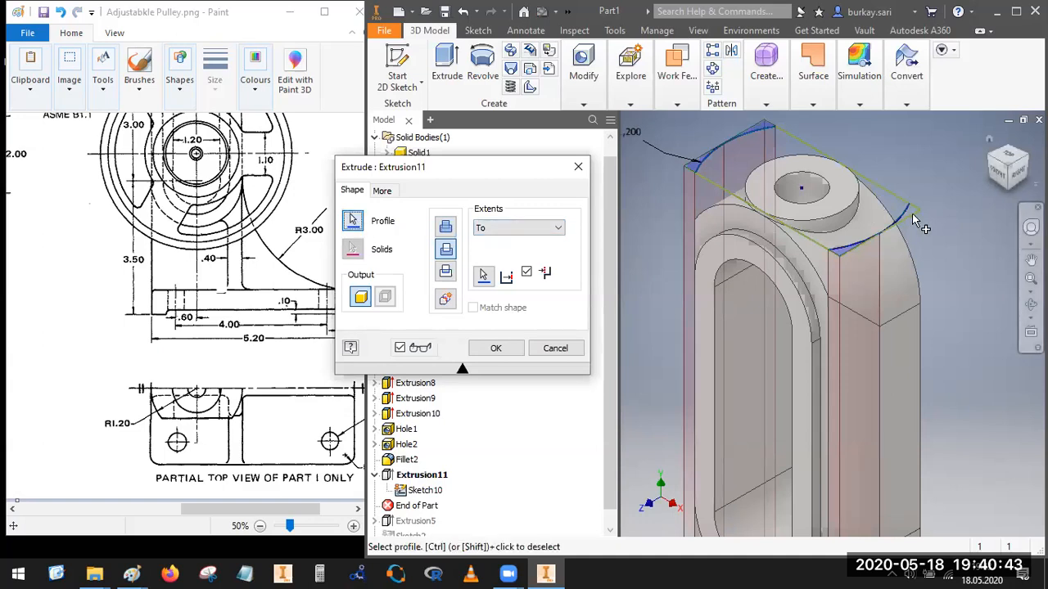
left_click(915, 220)
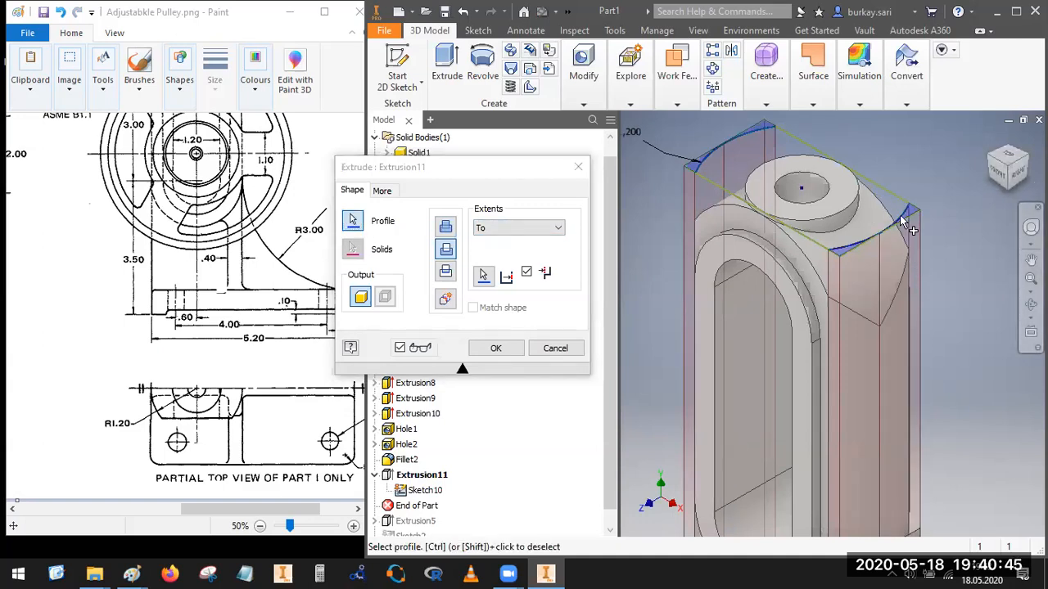
Step: Remove both rib-side corner regions from the upright's corner cut profile and accept the edited feature
scroll(904, 216, "up", 3)
scroll(904, 353, "down", 3)
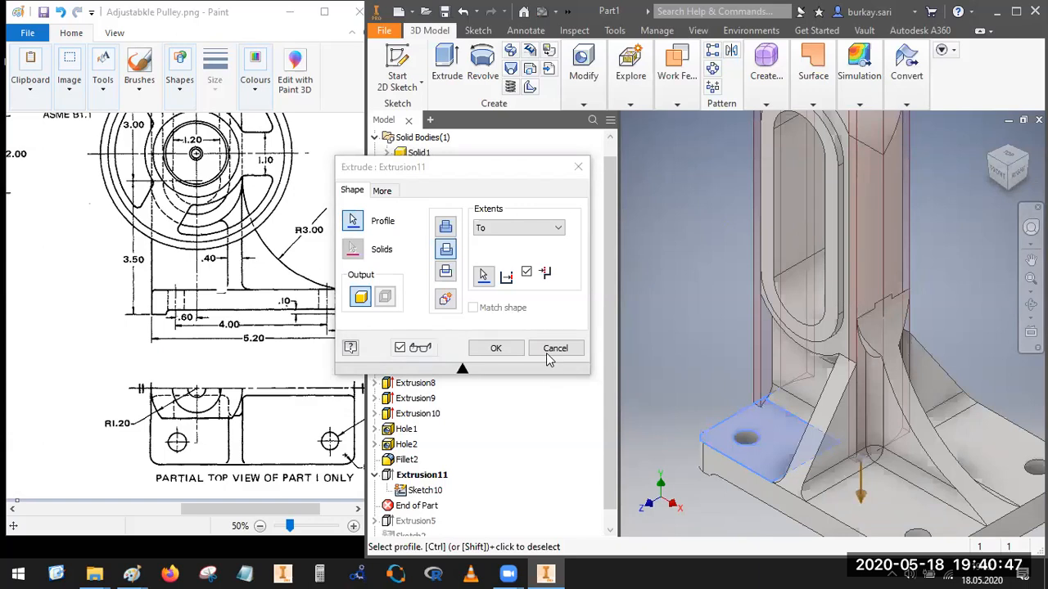
scroll(851, 299, "up", 3)
scroll(858, 303, "down", 4)
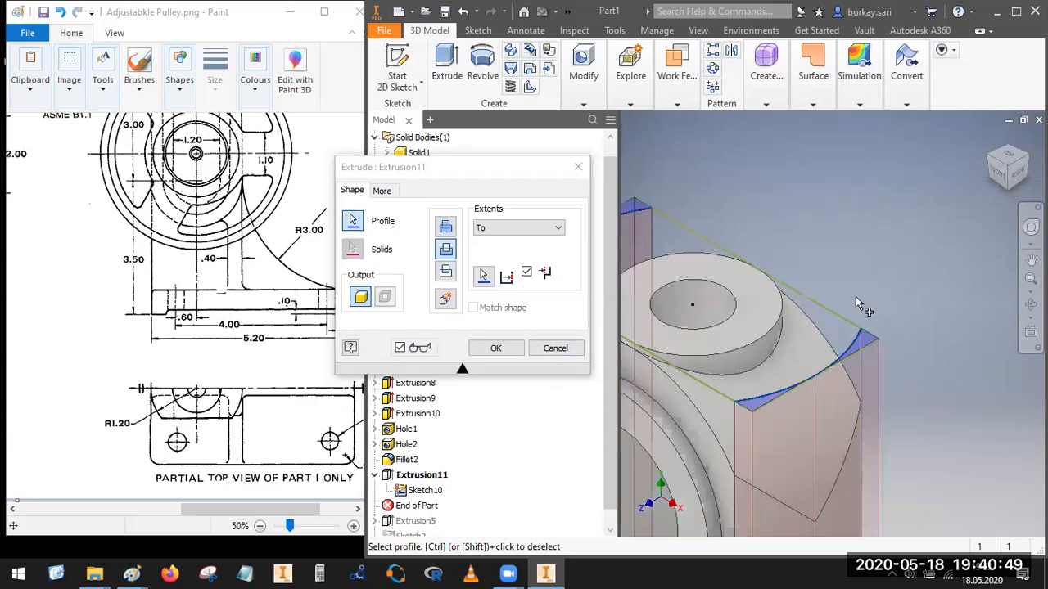
left_click(862, 347, "ctrl")
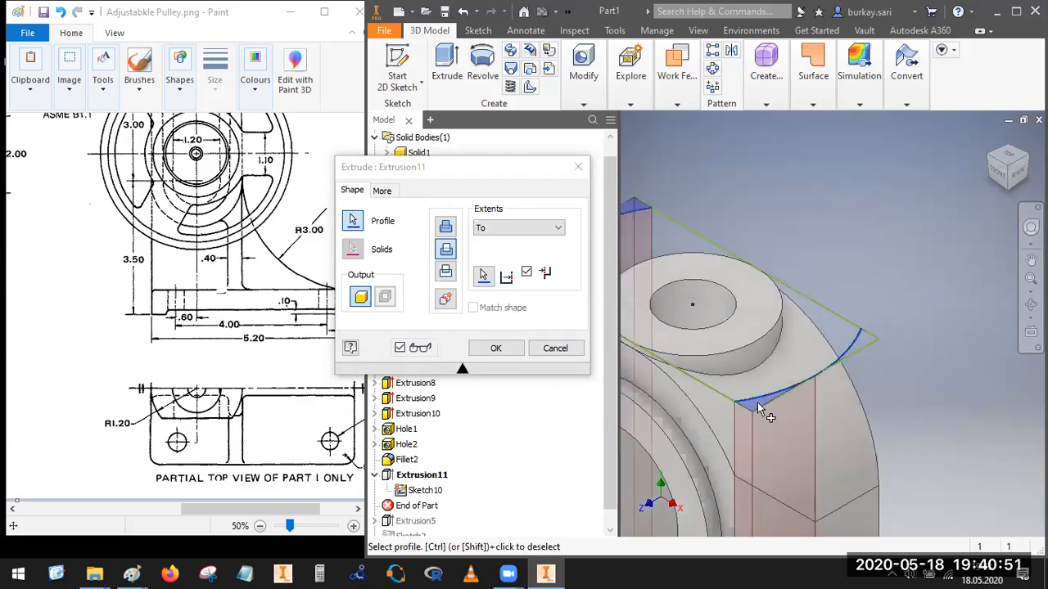
left_click(495, 348)
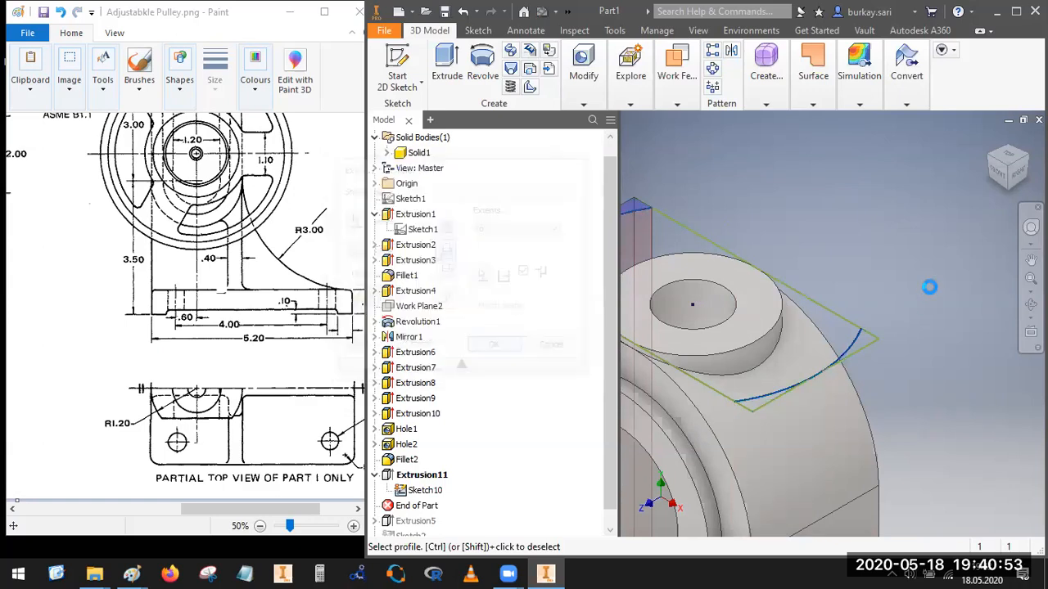
scroll(917, 255, "up", 3)
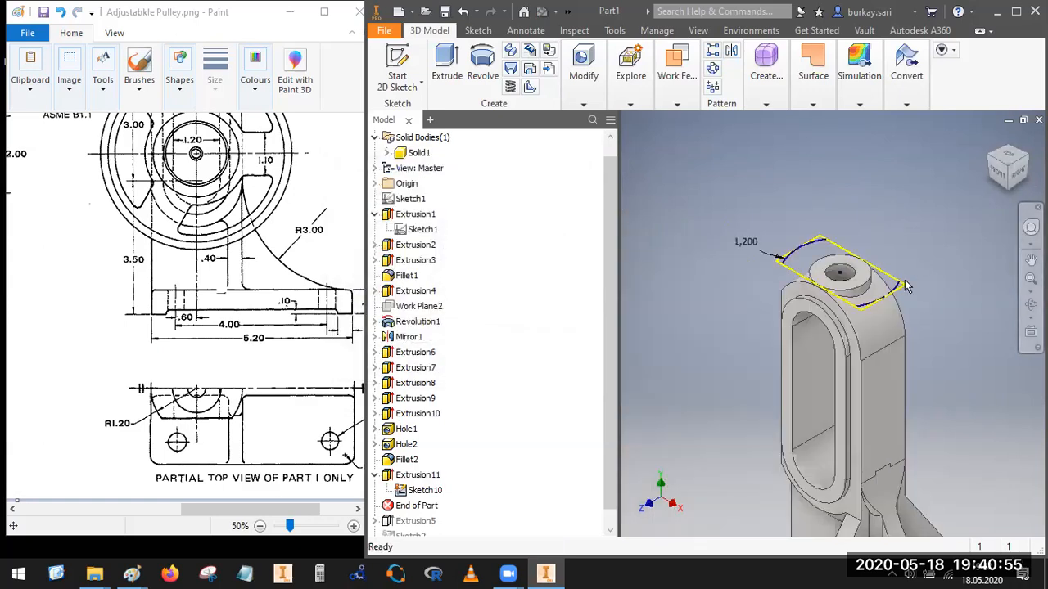
scroll(917, 314, "up", 2)
scroll(916, 319, "down", 5)
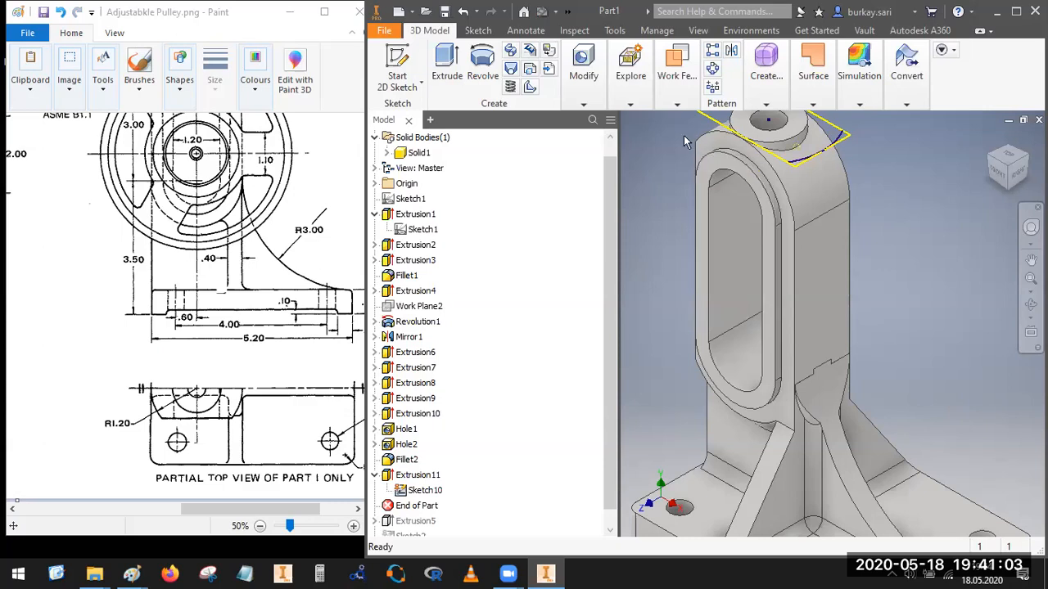
Step: Extrude the two rib-side corner regions of the end-arc sketch downward as a separate cut with the To Next extent
left_click(446, 61)
scroll(783, 158, "down", 4)
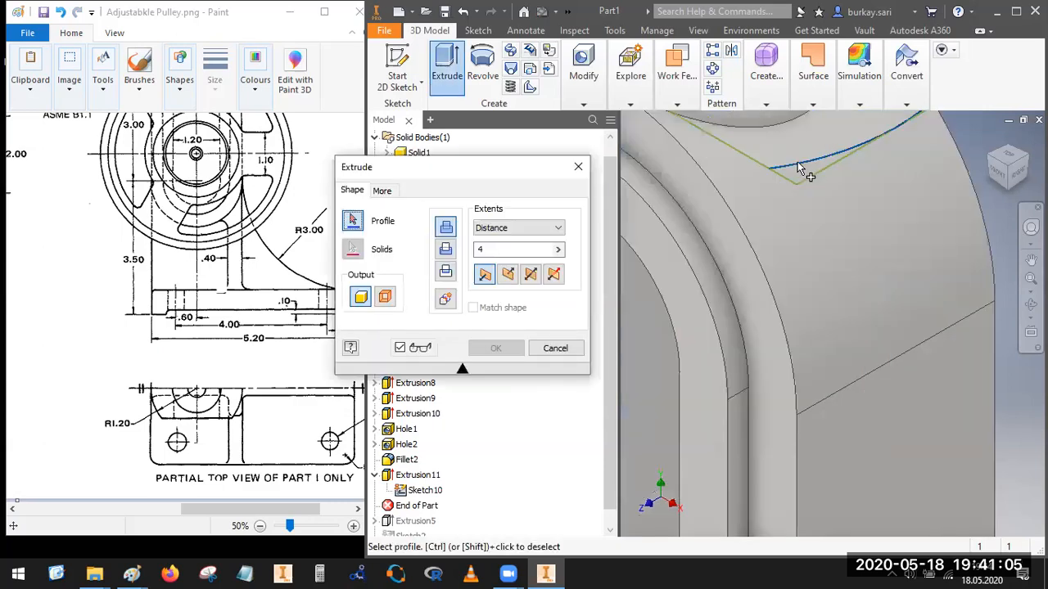
left_click(794, 246)
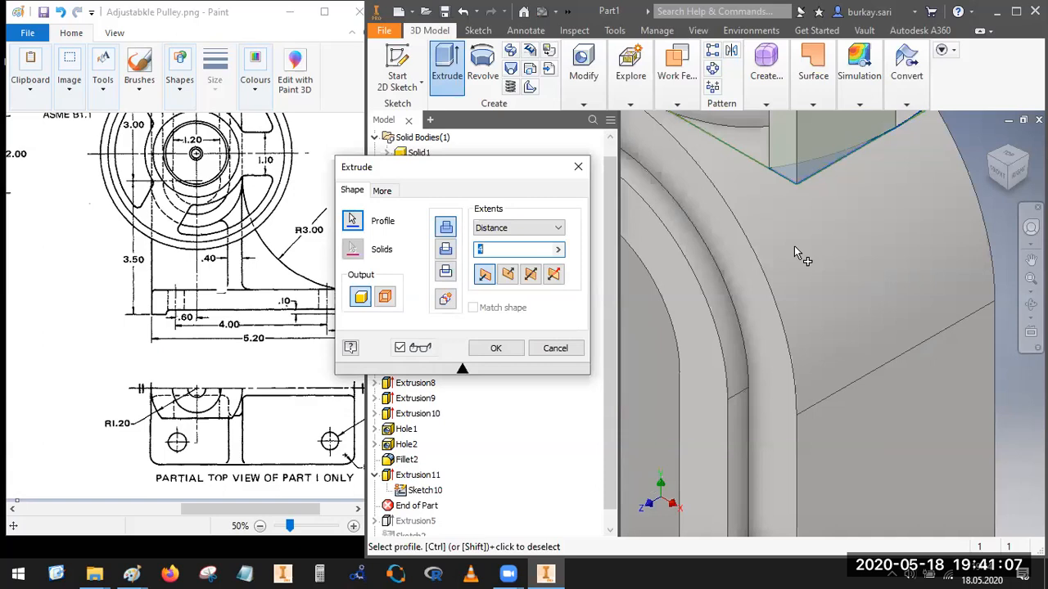
scroll(856, 181, "up", 3)
scroll(859, 201, "down", 3)
scroll(882, 233, "up", 5)
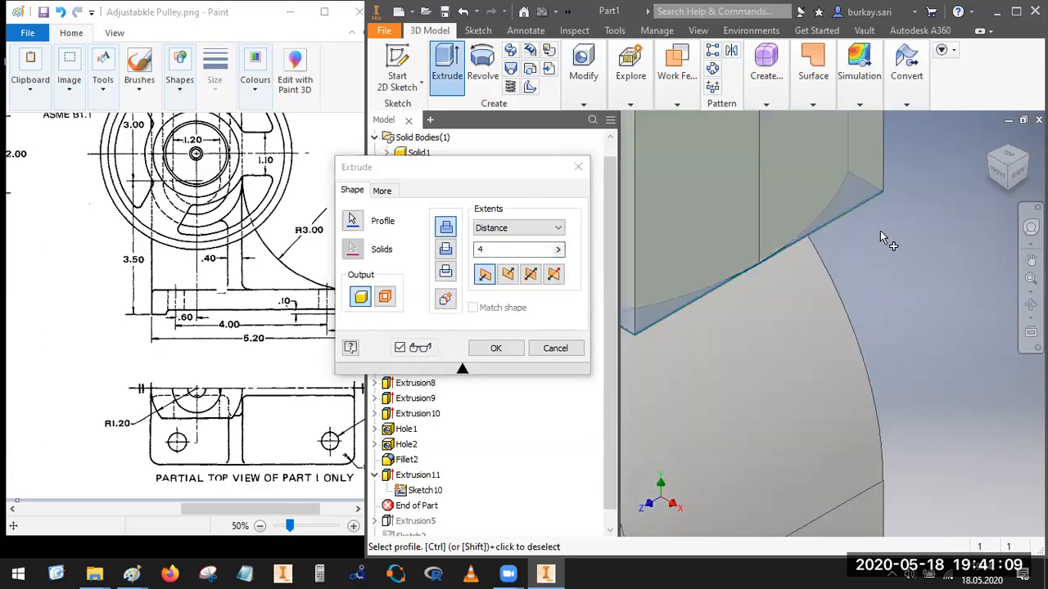
left_click(446, 250)
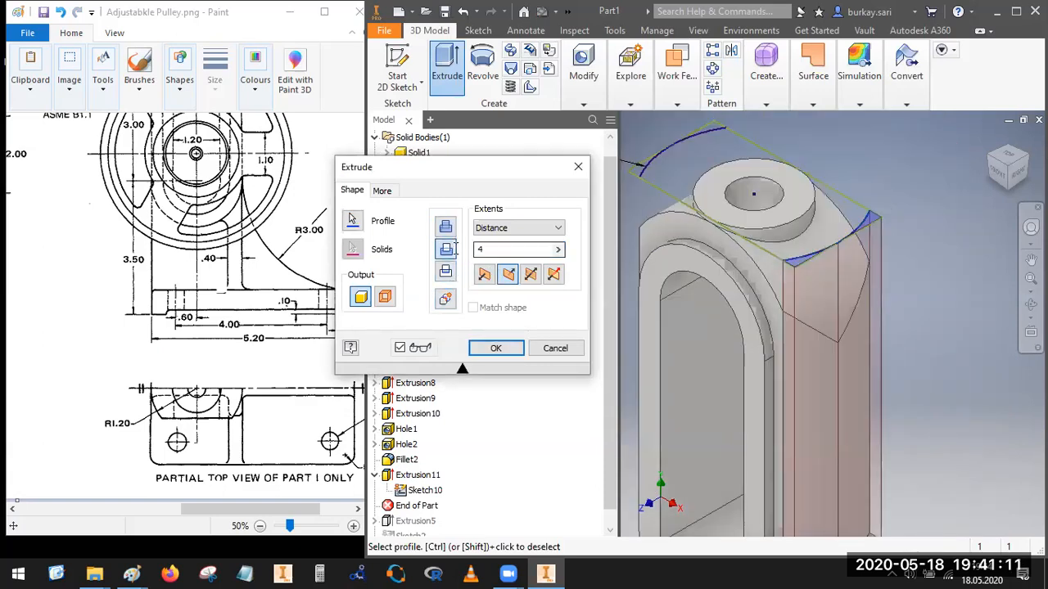
left_click(516, 227)
left_click(495, 256)
scroll(890, 237, "down", 5)
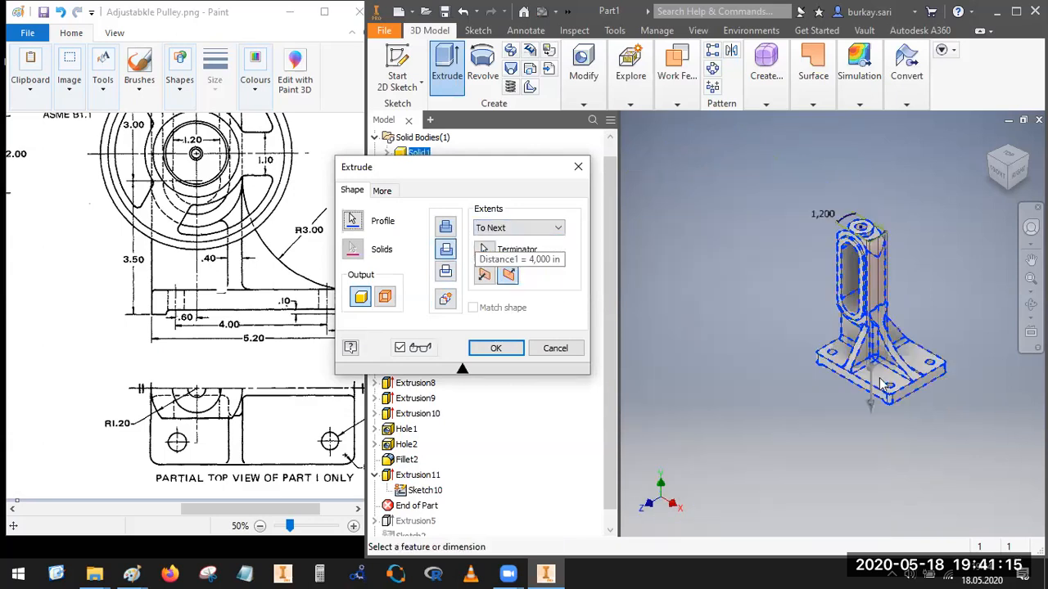
scroll(884, 341, "up", 5)
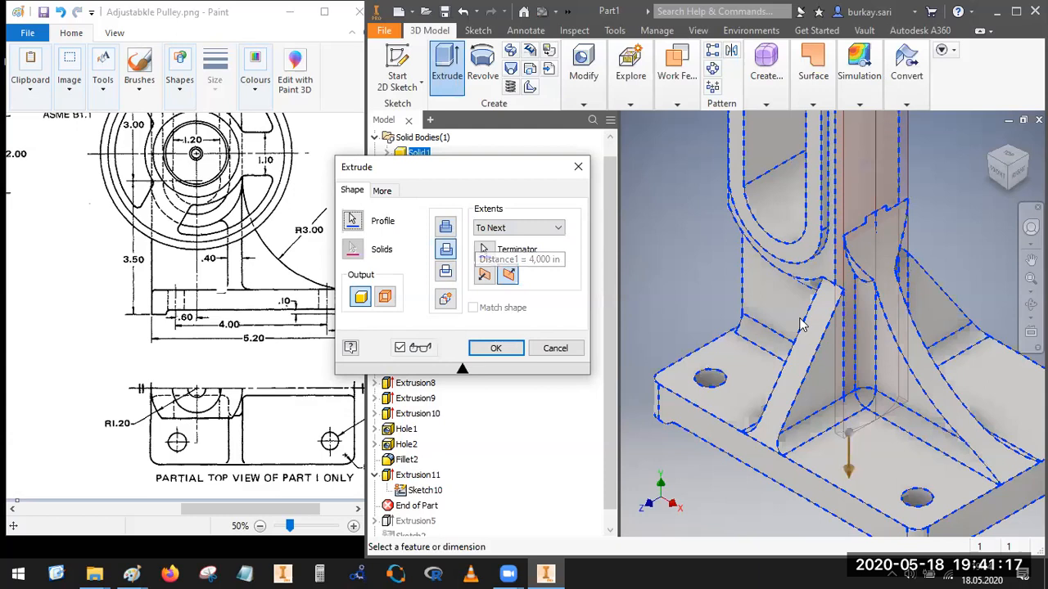
left_click(495, 348)
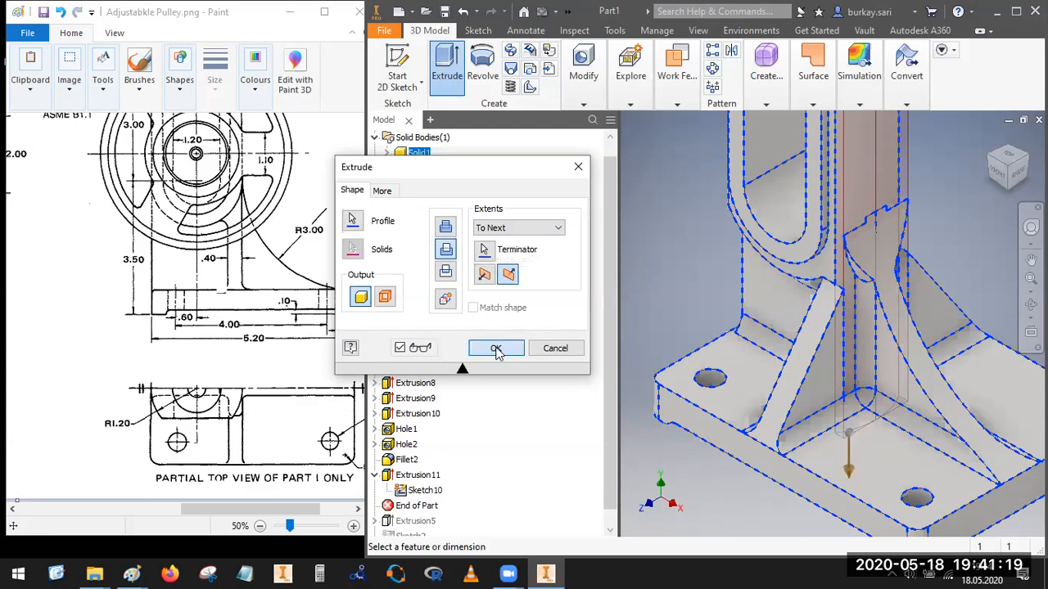
Step: Examine the rib-side corner cut from the top, front and isometric views, especially where the curved rib meets the upright
left_click(1013, 158)
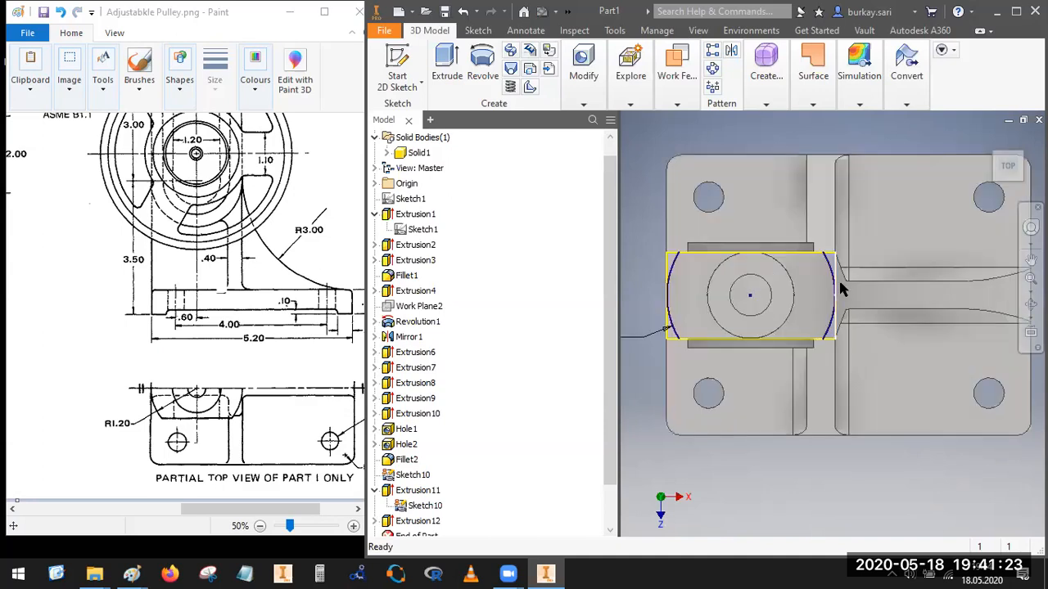
scroll(838, 278, "up", 3)
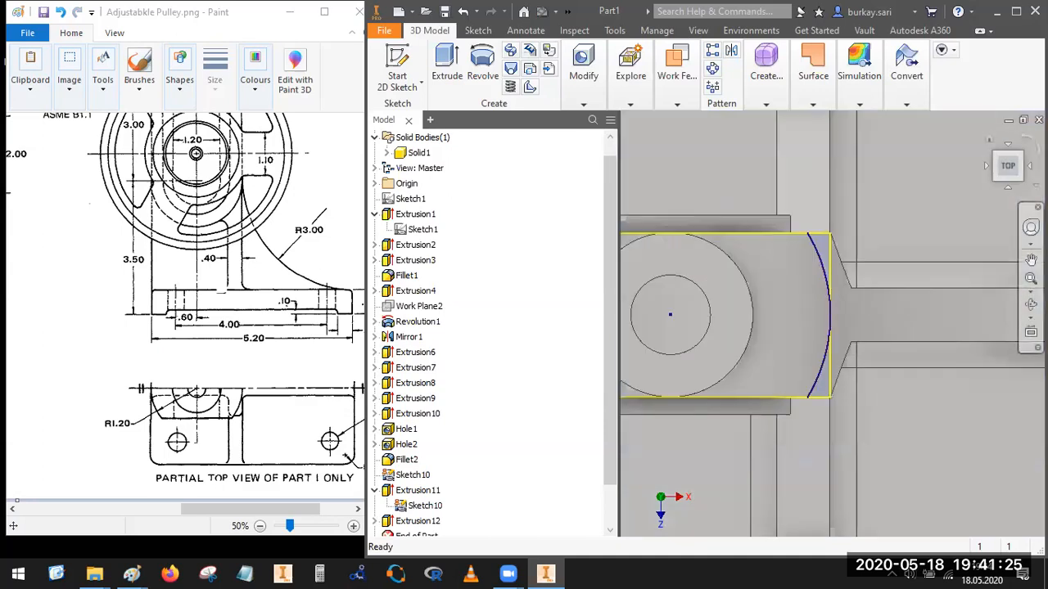
left_click(1018, 179)
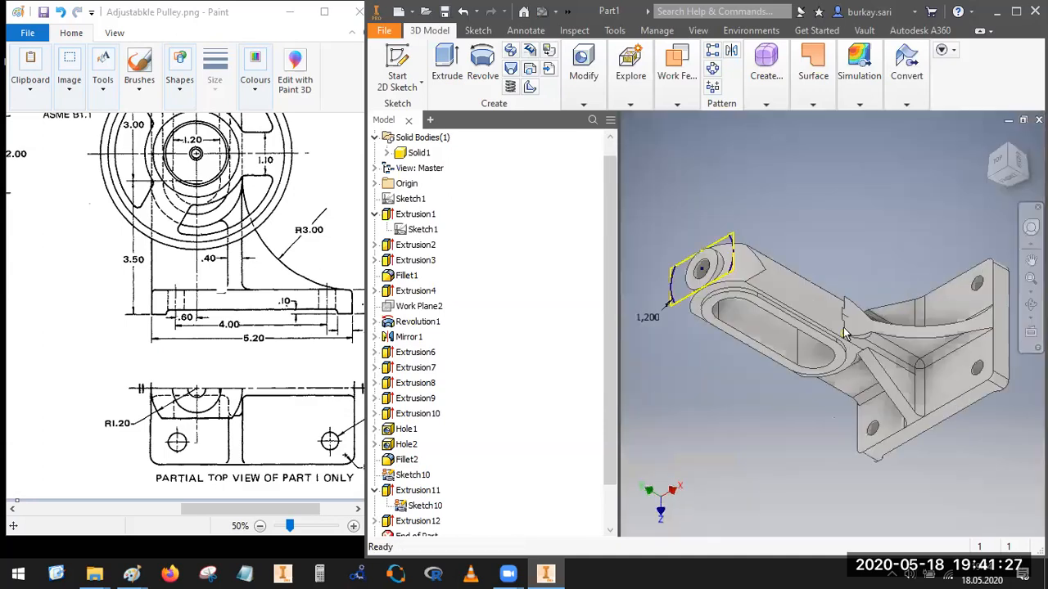
scroll(845, 334, "up", 3)
left_click(1008, 179)
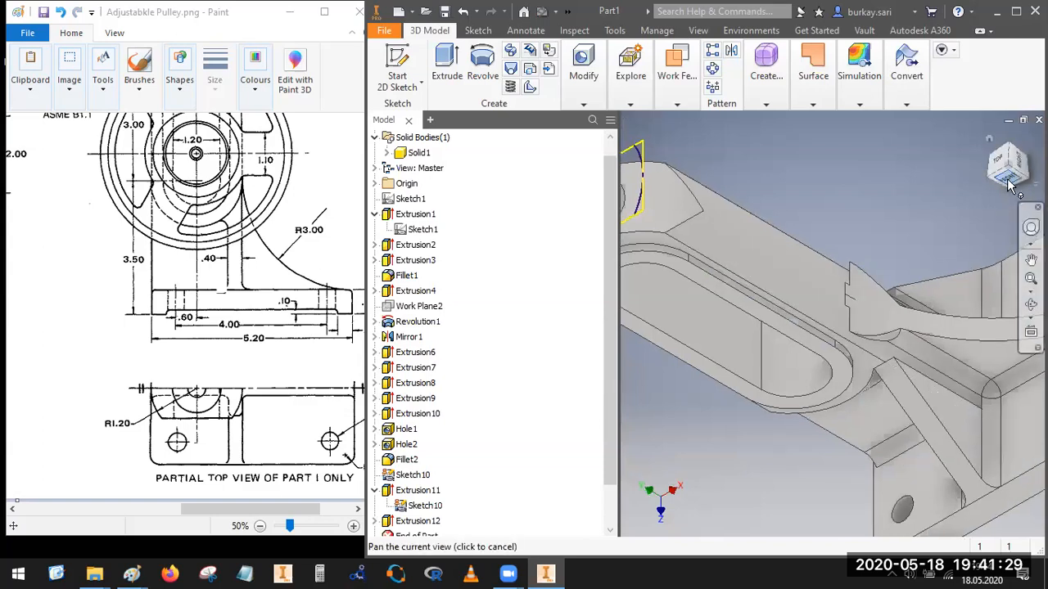
scroll(839, 359, "up", 3)
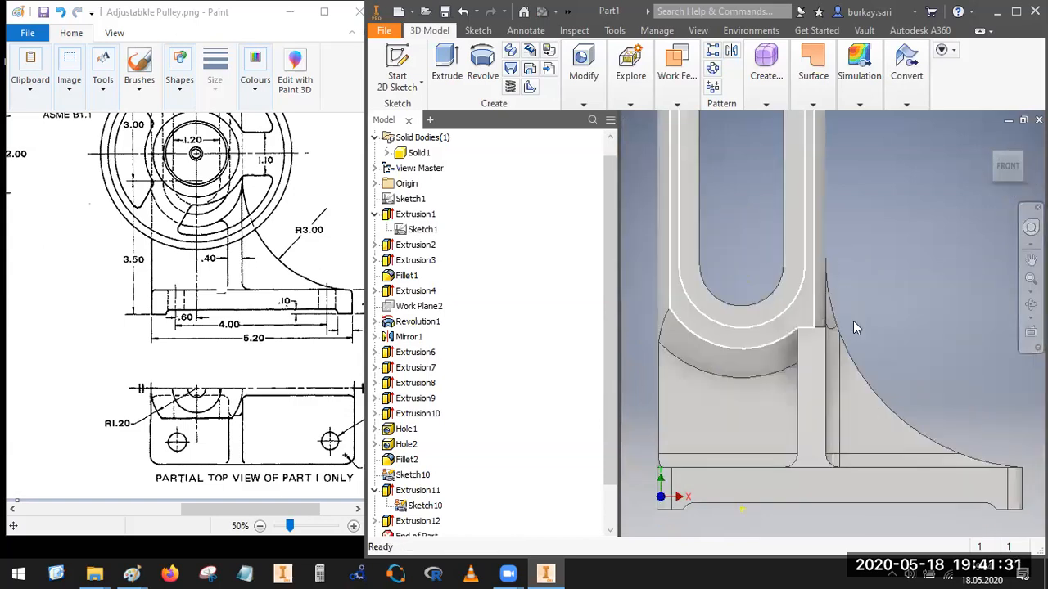
left_click(1019, 154)
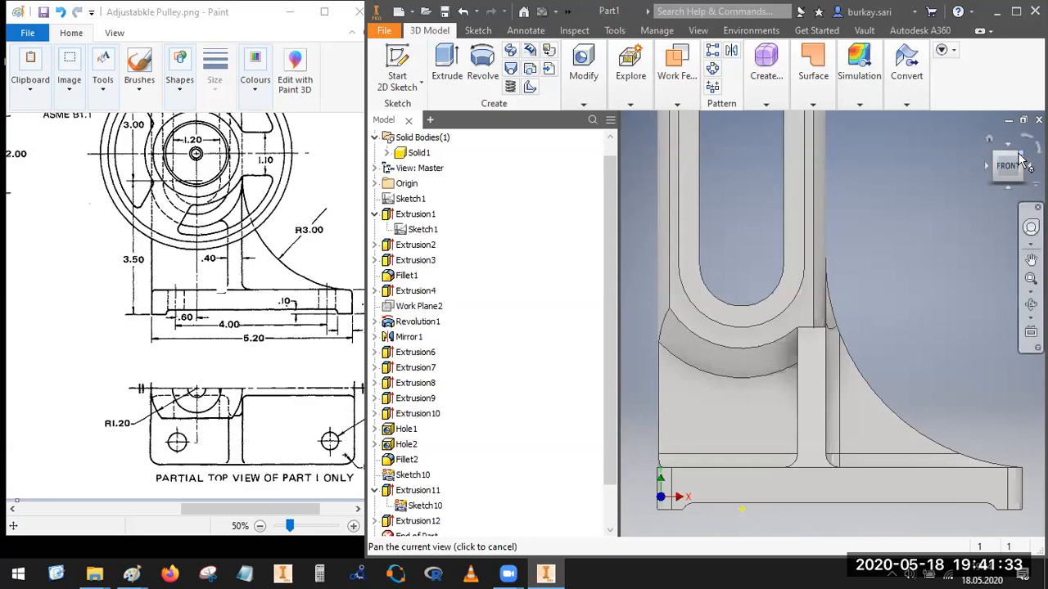
scroll(827, 363, "up", 3)
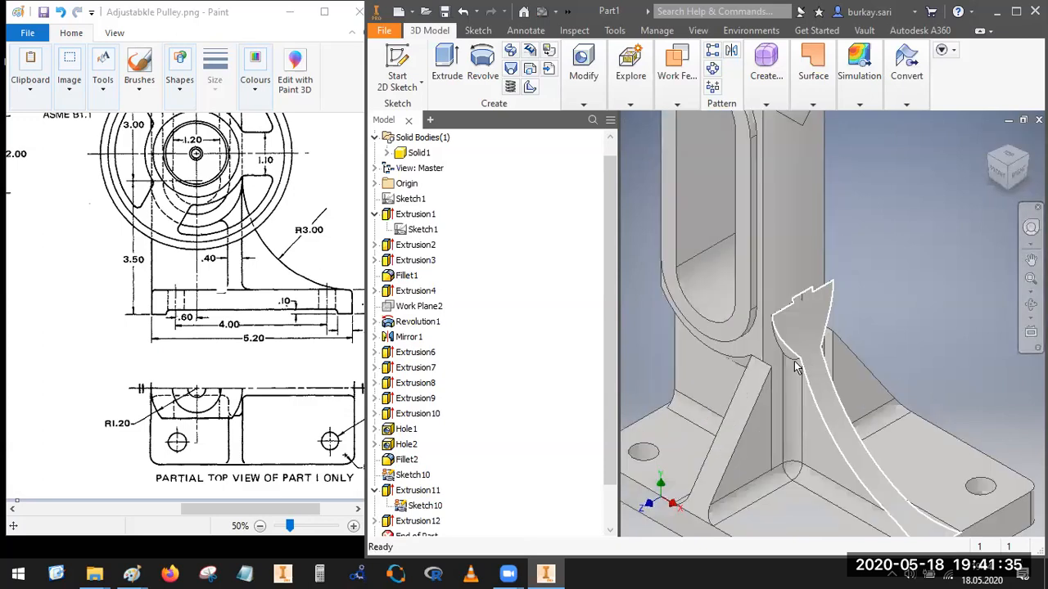
scroll(773, 370, "up", 2)
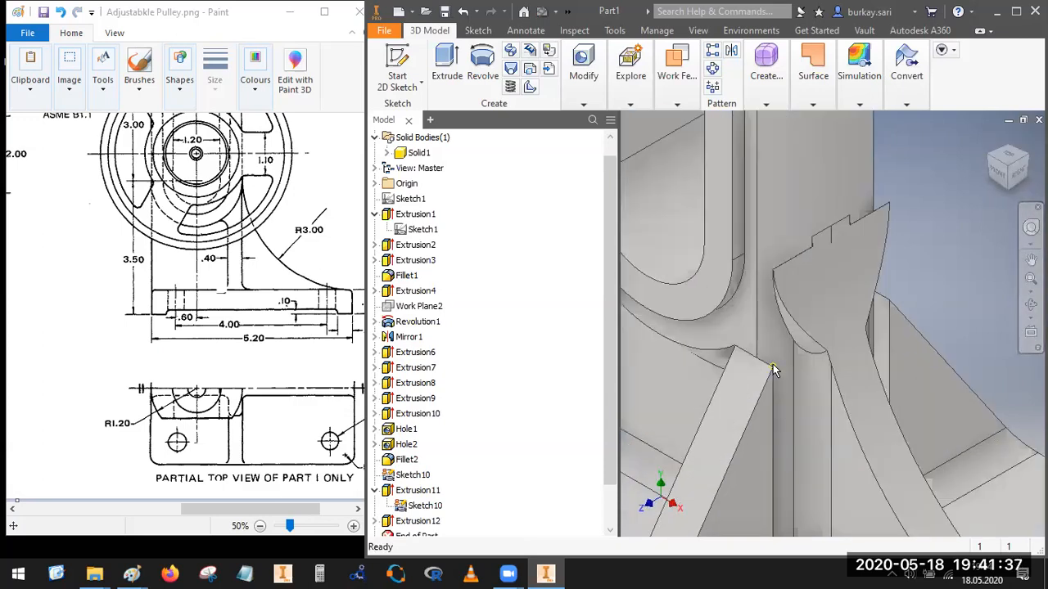
scroll(874, 296, "down", 4)
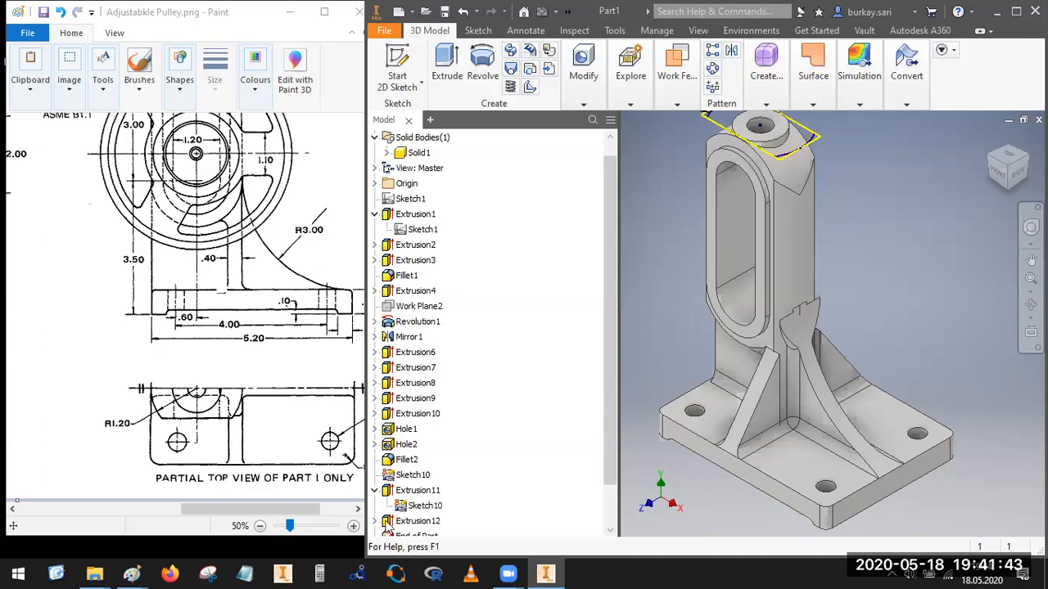
Step: Edit the rib-side corner cut to use the To extent, ending at the step vertex on the curved rib's upper edge
double_click(409, 521)
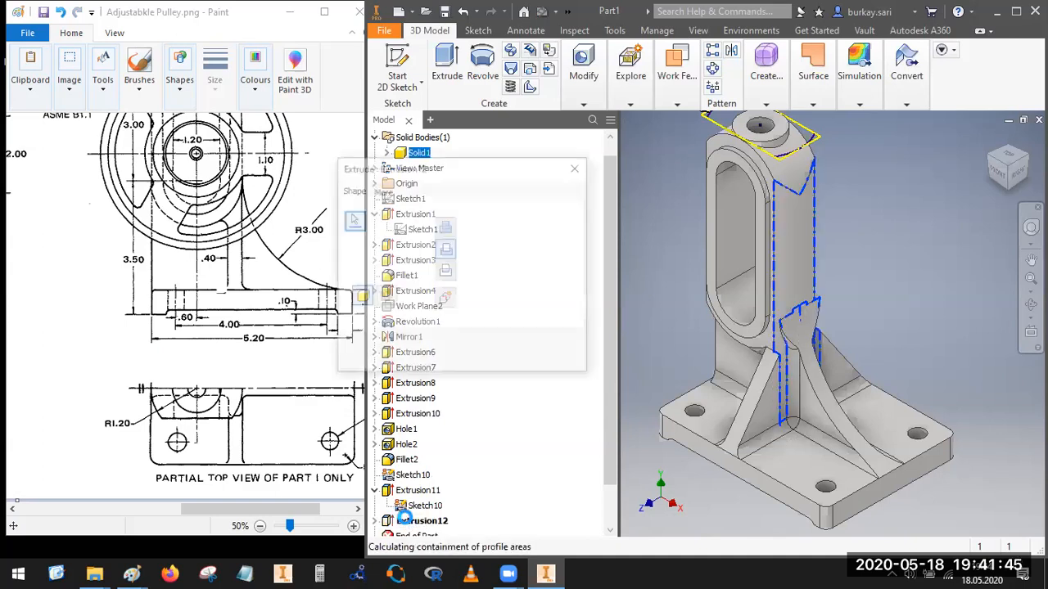
left_click(555, 227)
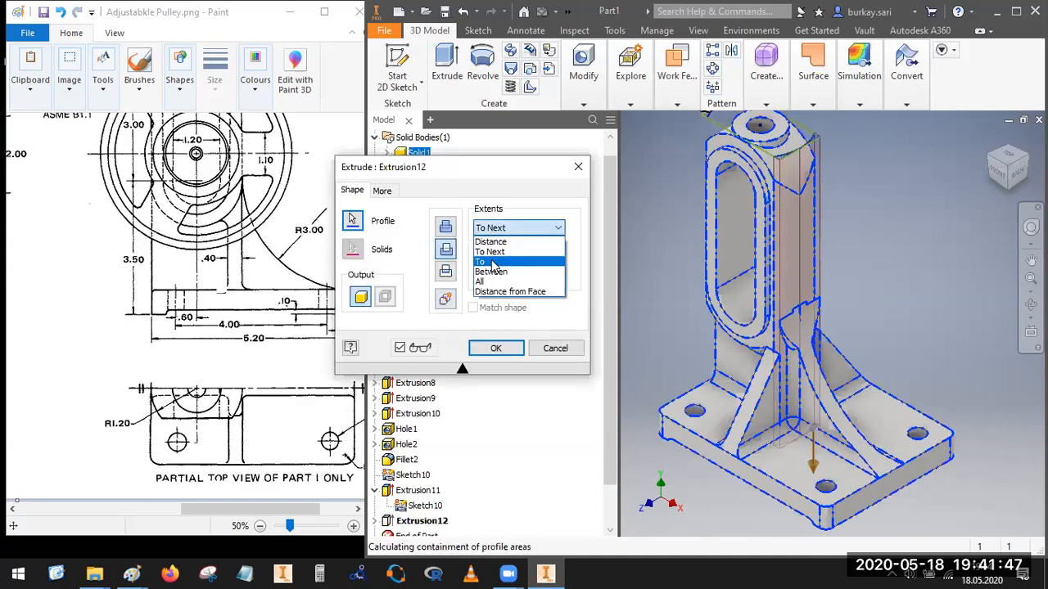
scroll(774, 319, "up", 5)
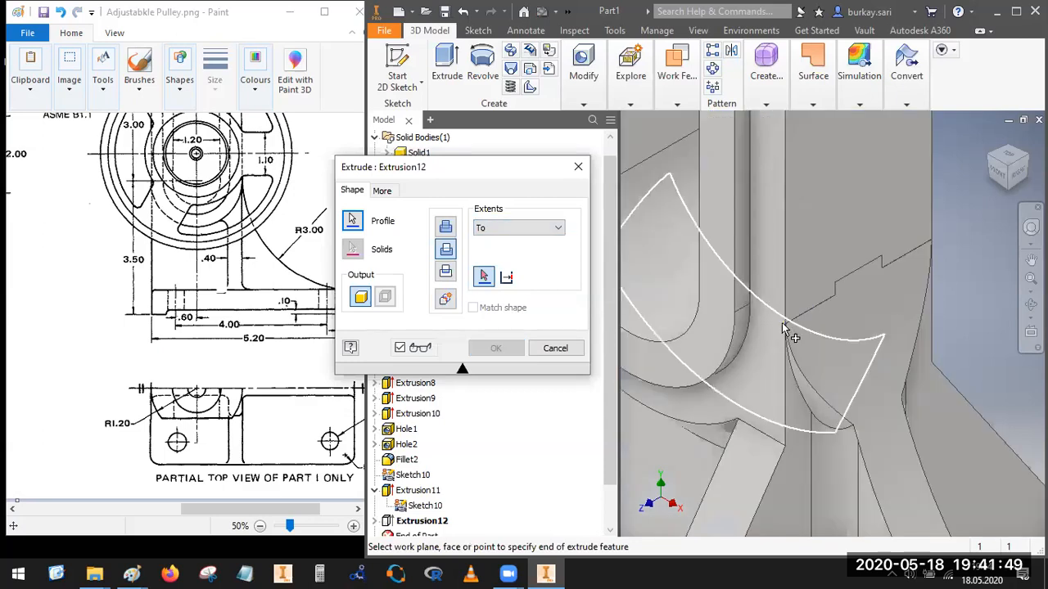
left_click(785, 325)
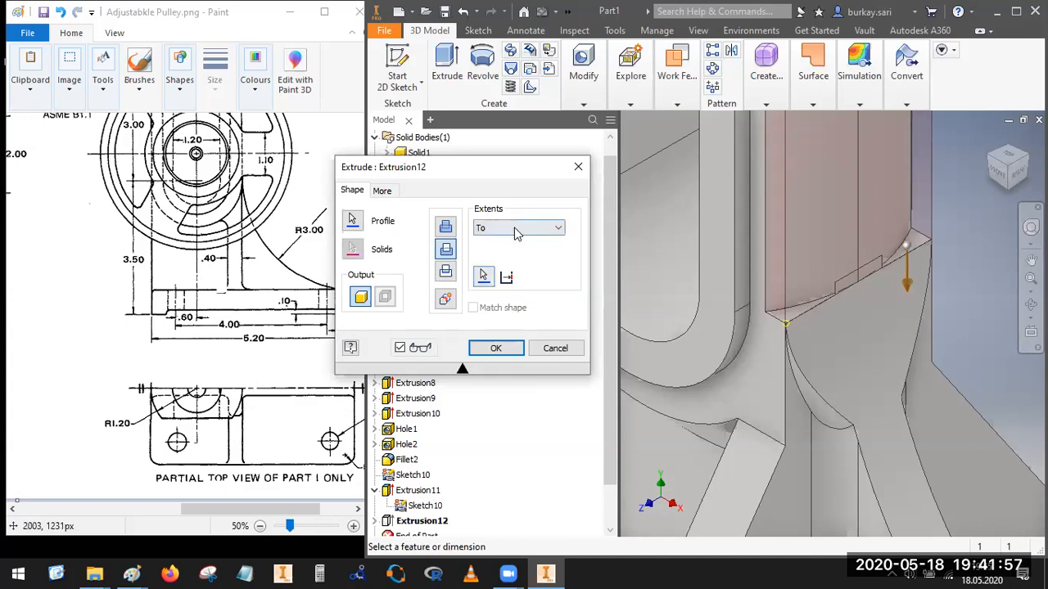
left_click(483, 277)
left_click(784, 449)
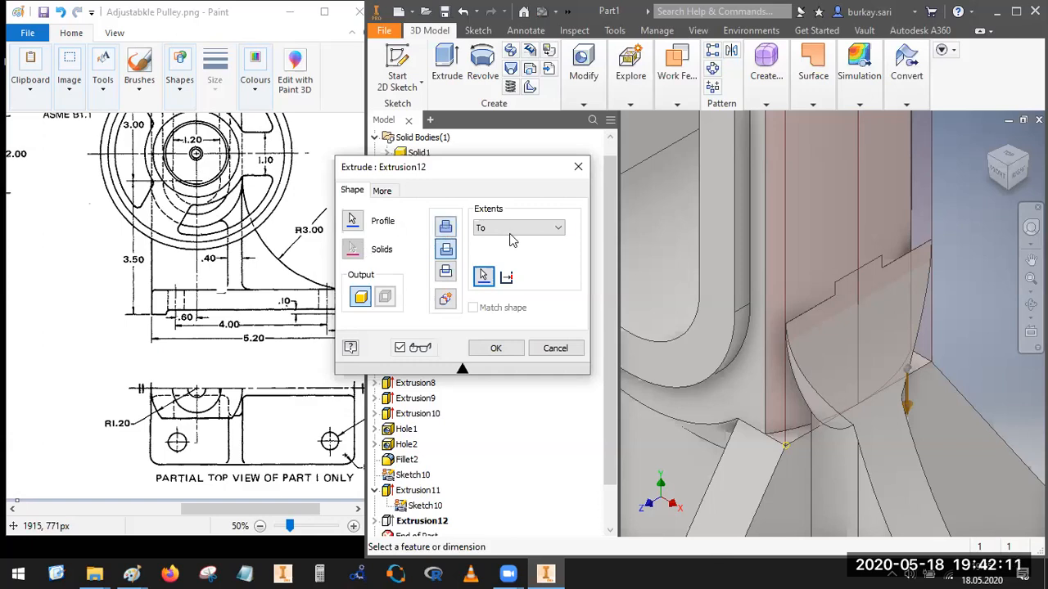
left_click(487, 275)
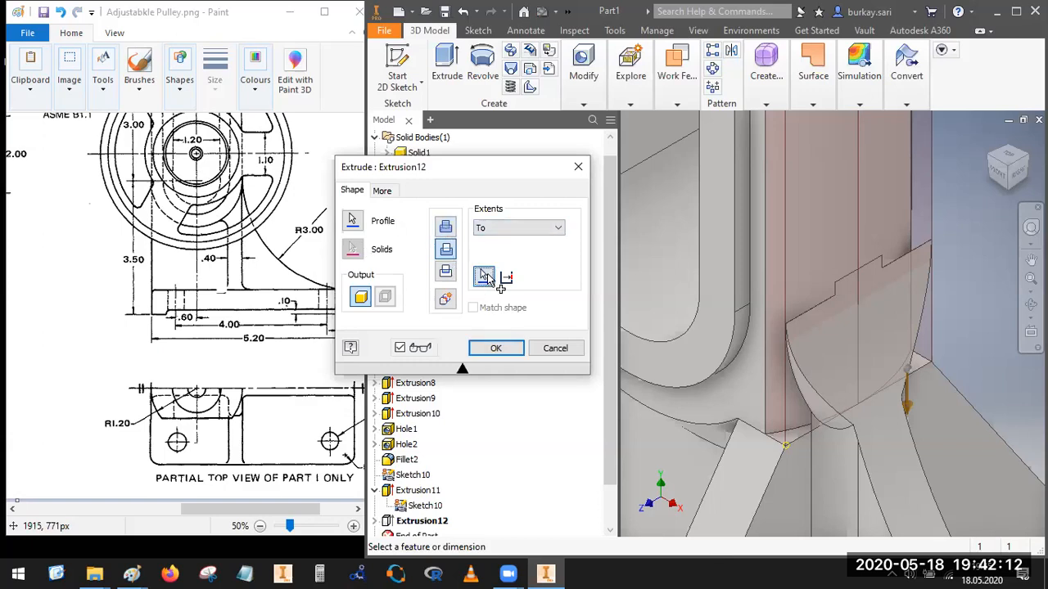
left_click(835, 282)
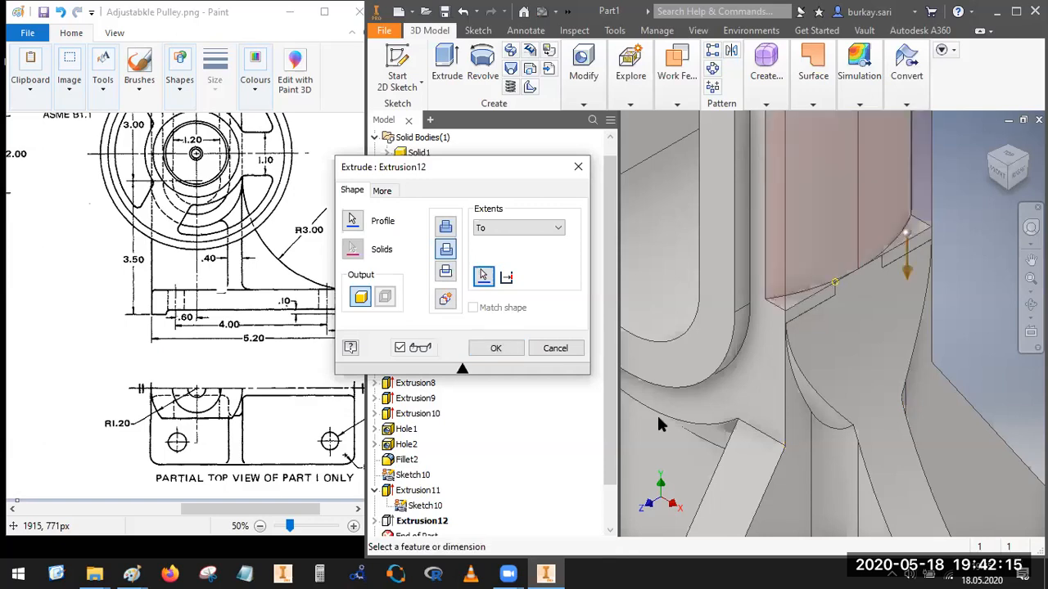
left_click(495, 348)
Step: Roll the model history back to just before the rib-side corner cut
left_click(1000, 172)
scroll(820, 338, "down", 5)
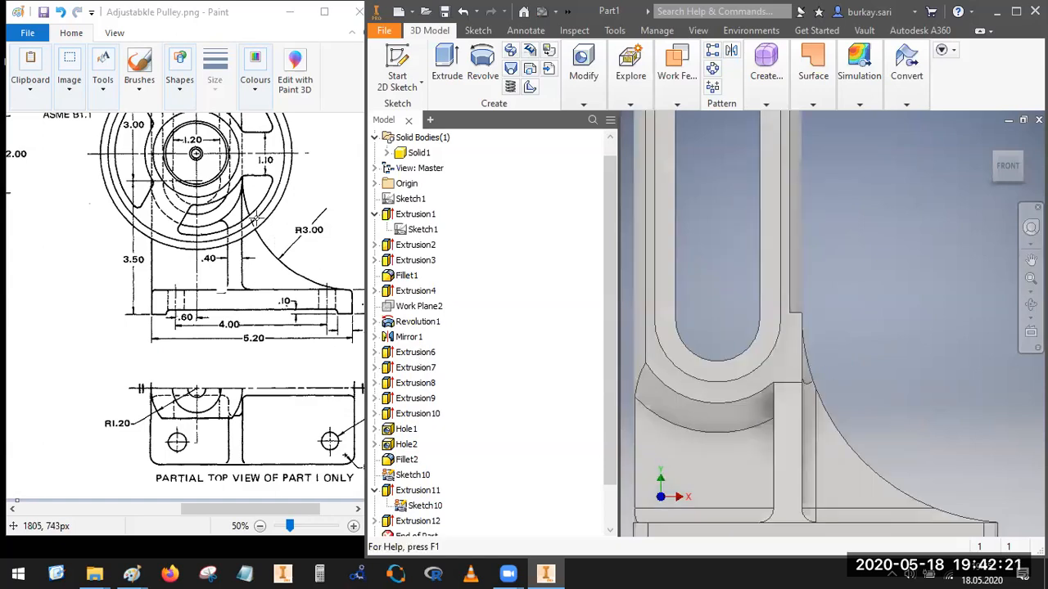
left_click(1023, 156)
scroll(832, 341, "up", 5)
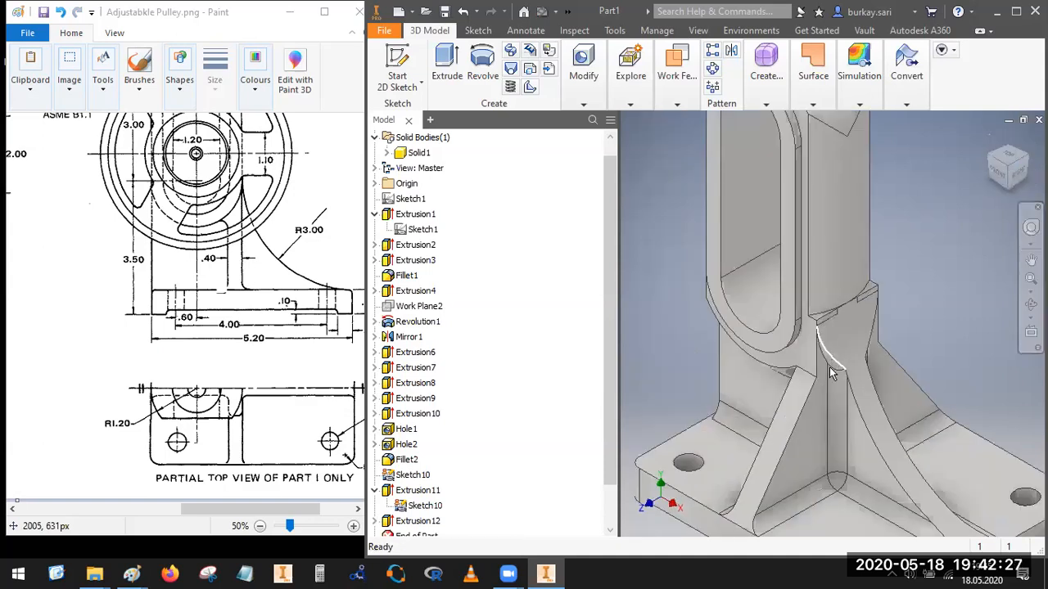
left_click(400, 524)
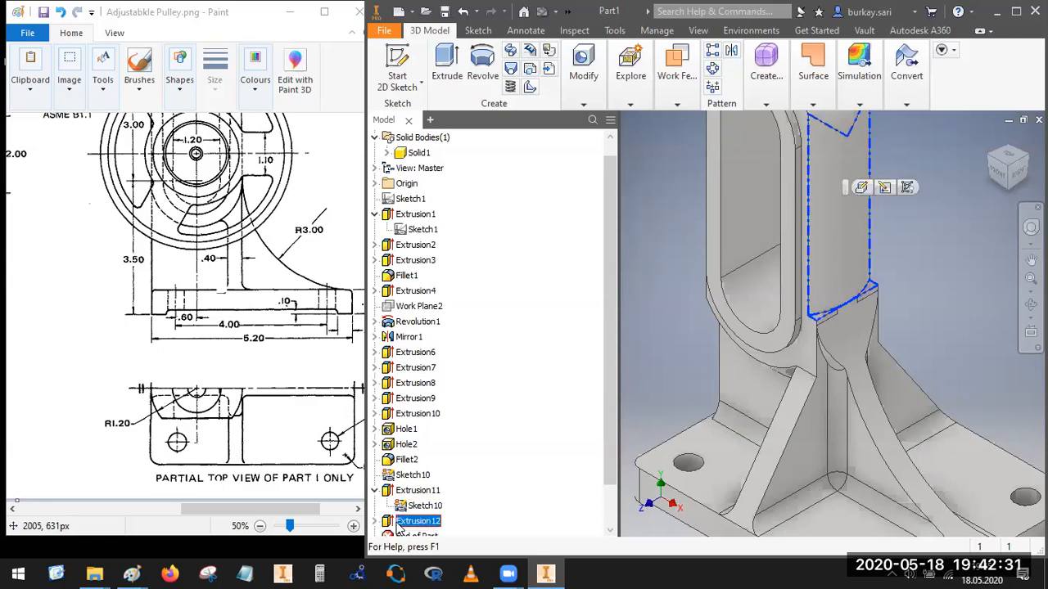
left_click_drag(401, 533, 401, 520)
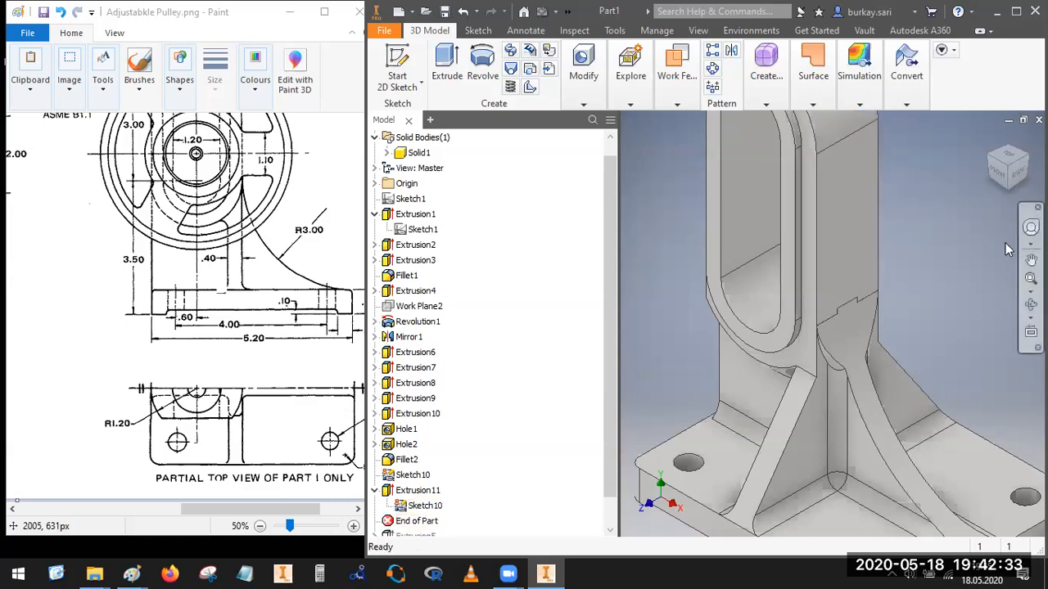
left_click(1004, 176)
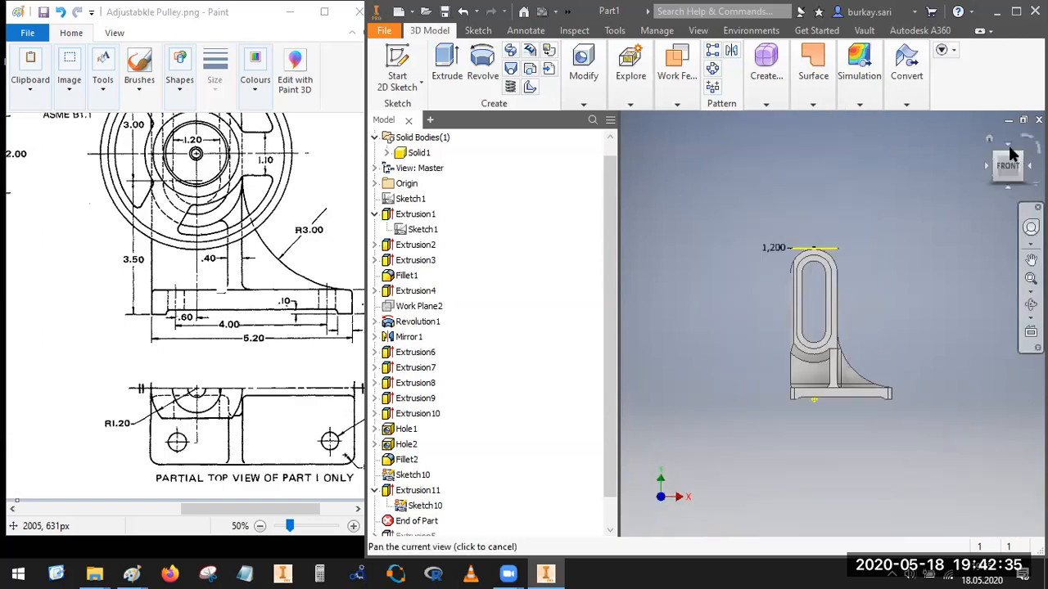
left_click(1009, 148)
scroll(892, 287, "down", 5)
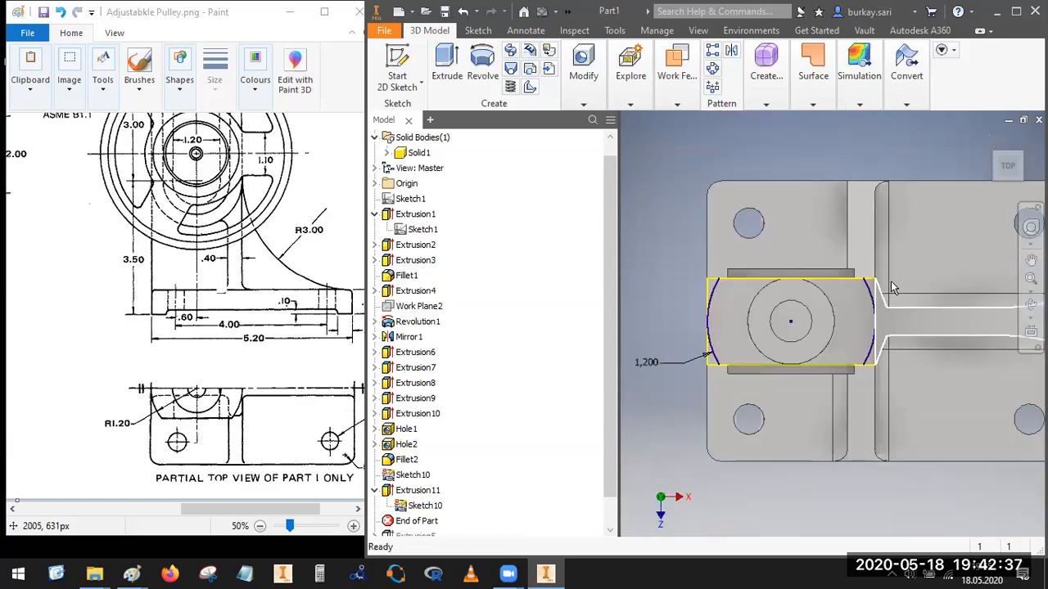
Step: Hide the shared end-arc sketch that carries the 1.2 in radius dimension
scroll(895, 311, "down", 3)
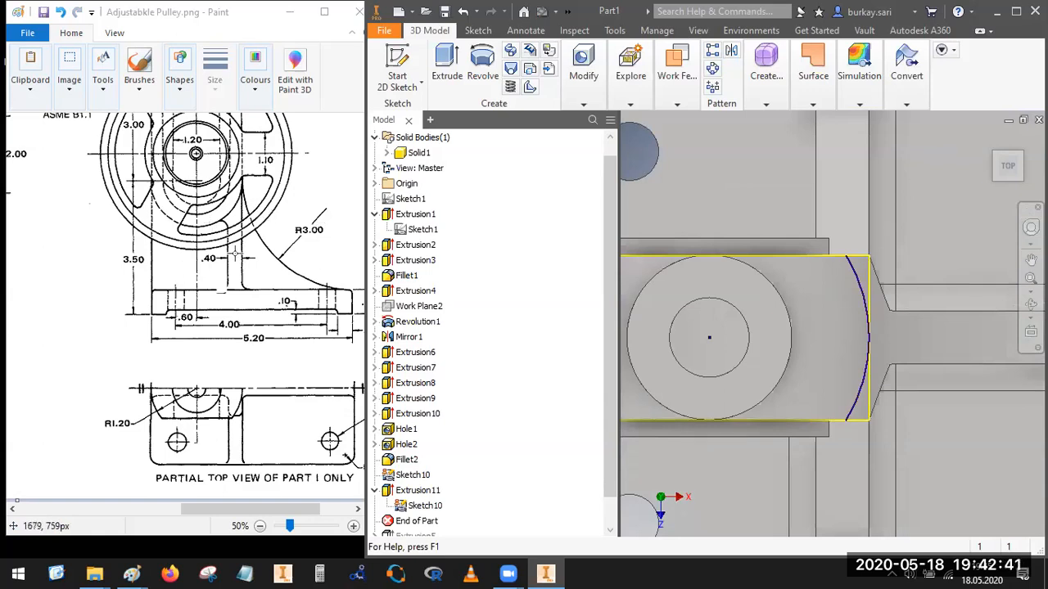
left_click(318, 214)
scroll(810, 270, "up", 5)
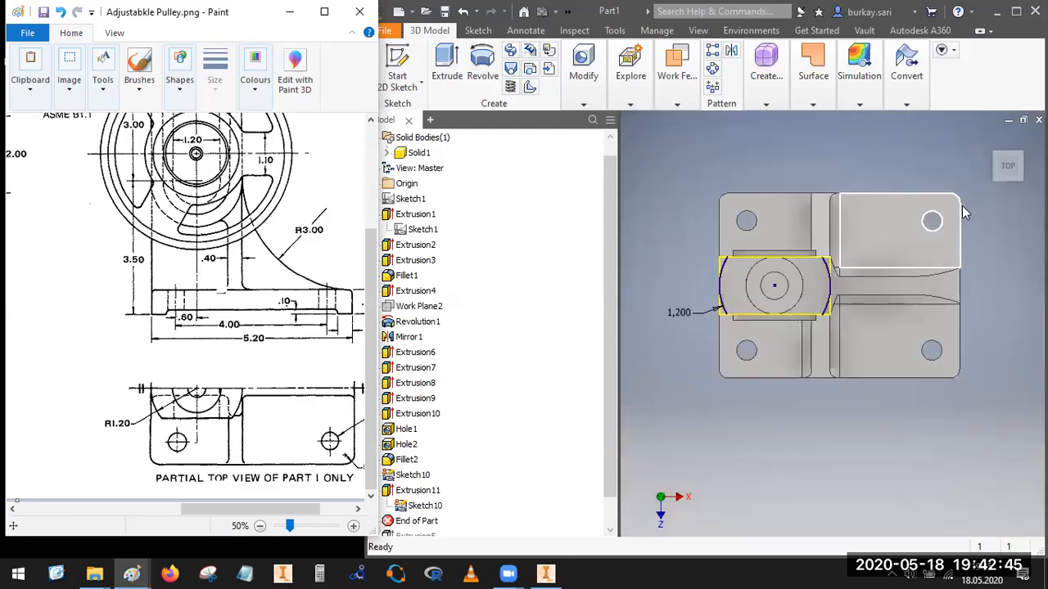
left_click(1011, 187)
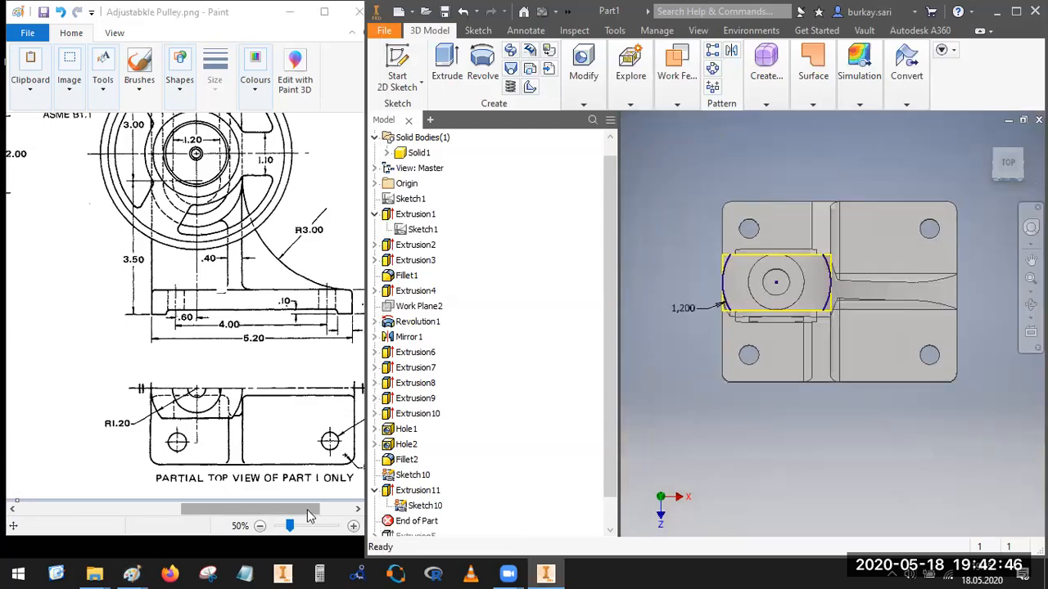
right_click(419, 486)
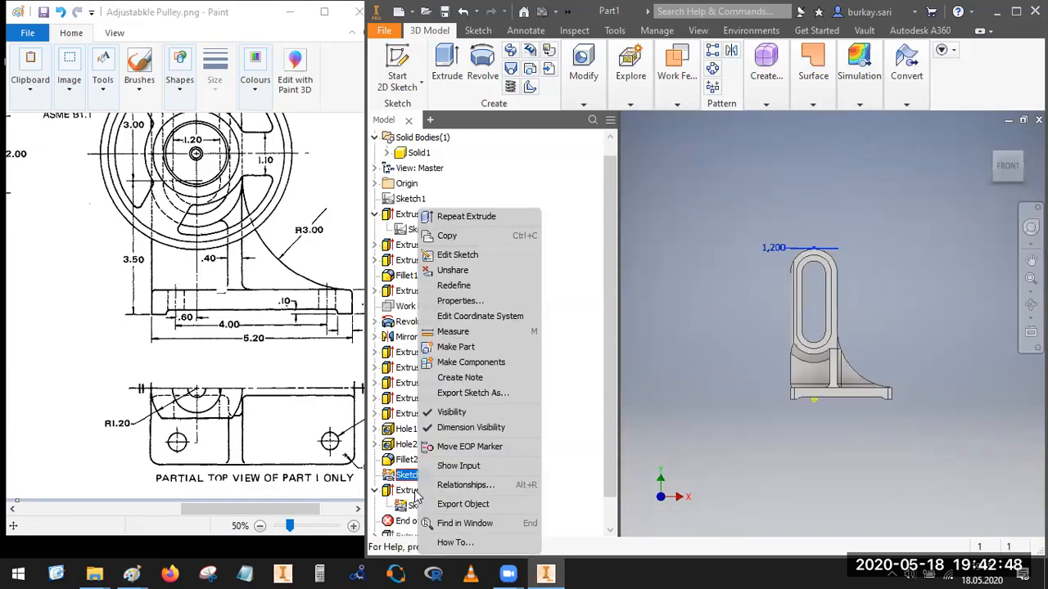
left_click(459, 412)
Step: Edit the 0.2 in base fillet and add top edges at the base plate's rib end and opposite short end
left_click(240, 357)
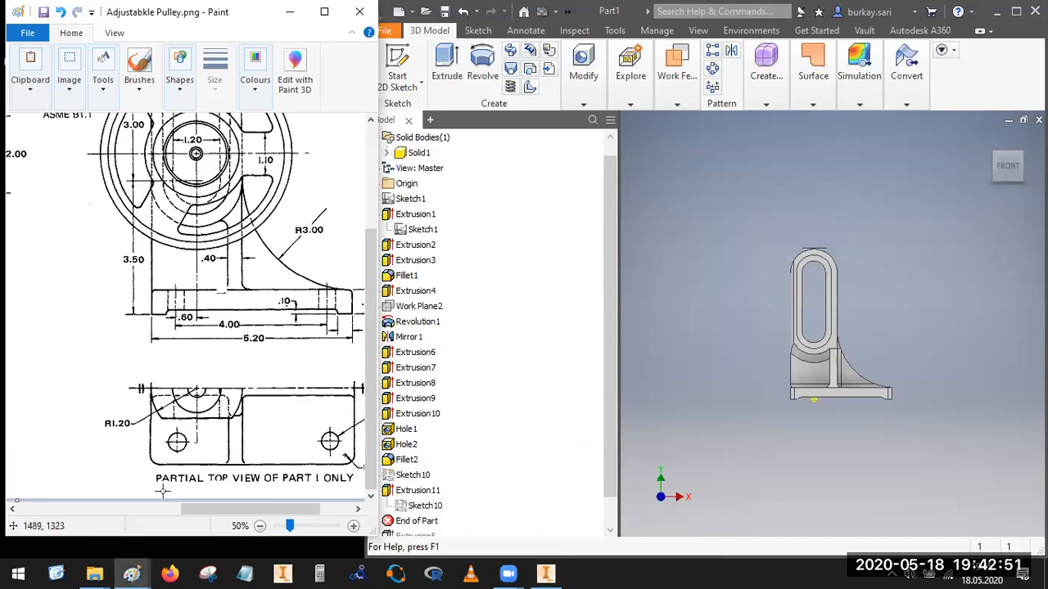
mouse_move(218, 509)
left_mouse_down()
mouse_move(56, 511)
mouse_move(276, 523)
mouse_move(243, 527)
left_mouse_up()
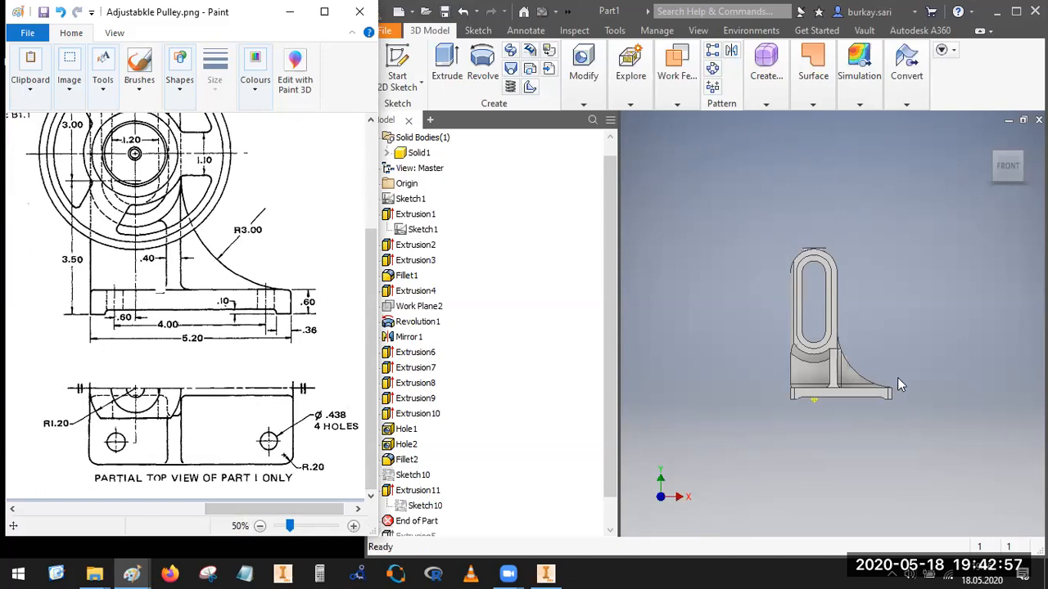
scroll(897, 377, "down", 5)
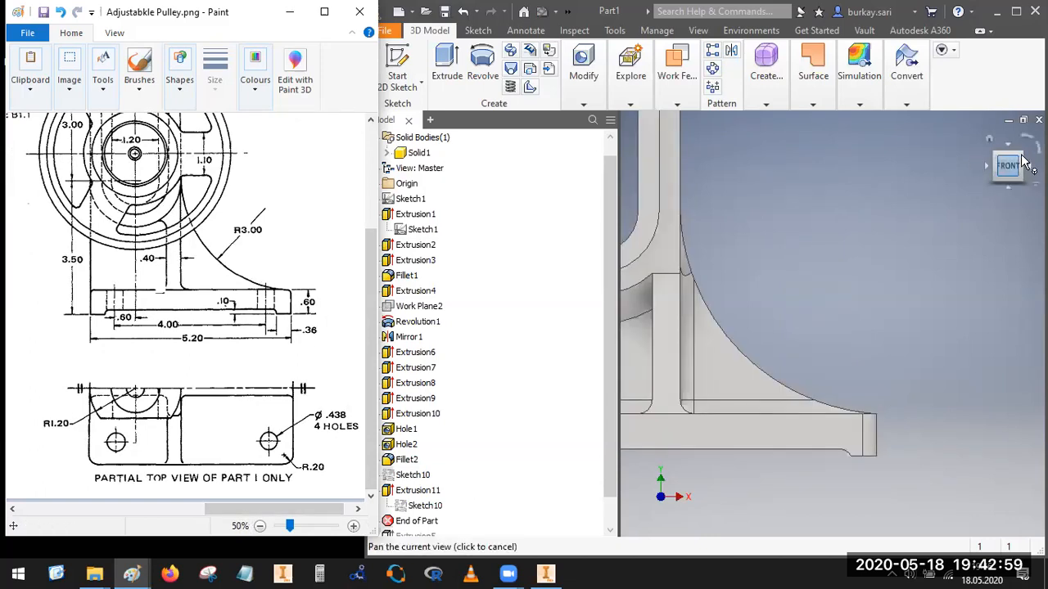
left_click(989, 140)
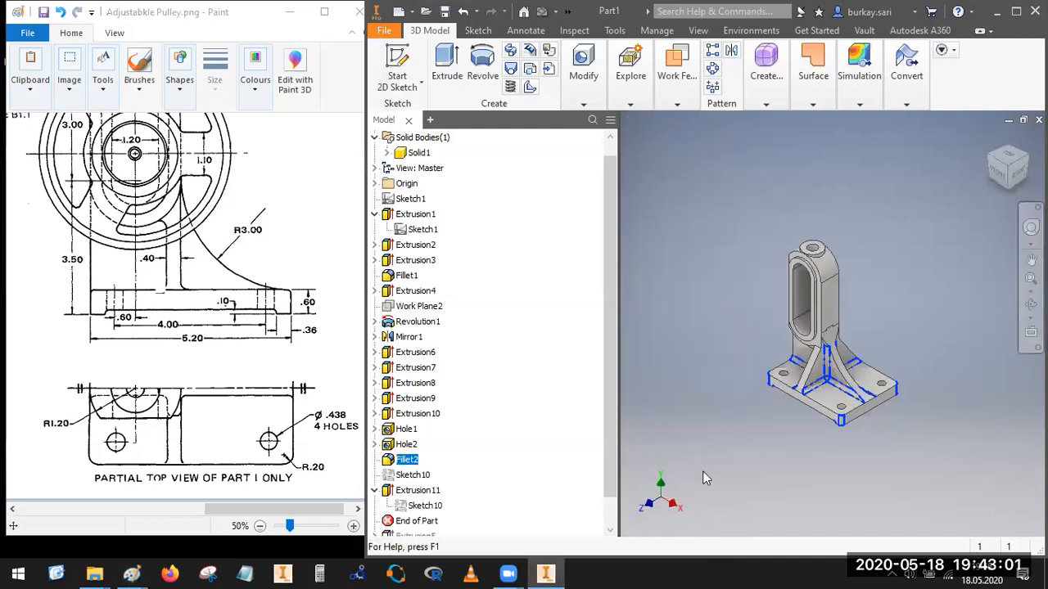
scroll(853, 411, "down", 3)
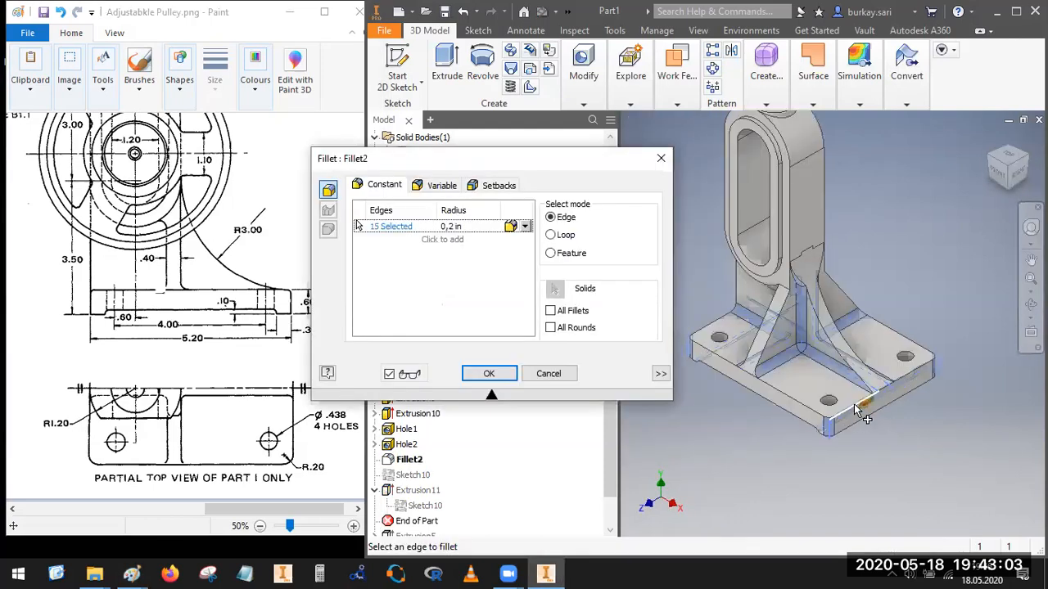
left_click(918, 375)
left_click(718, 339)
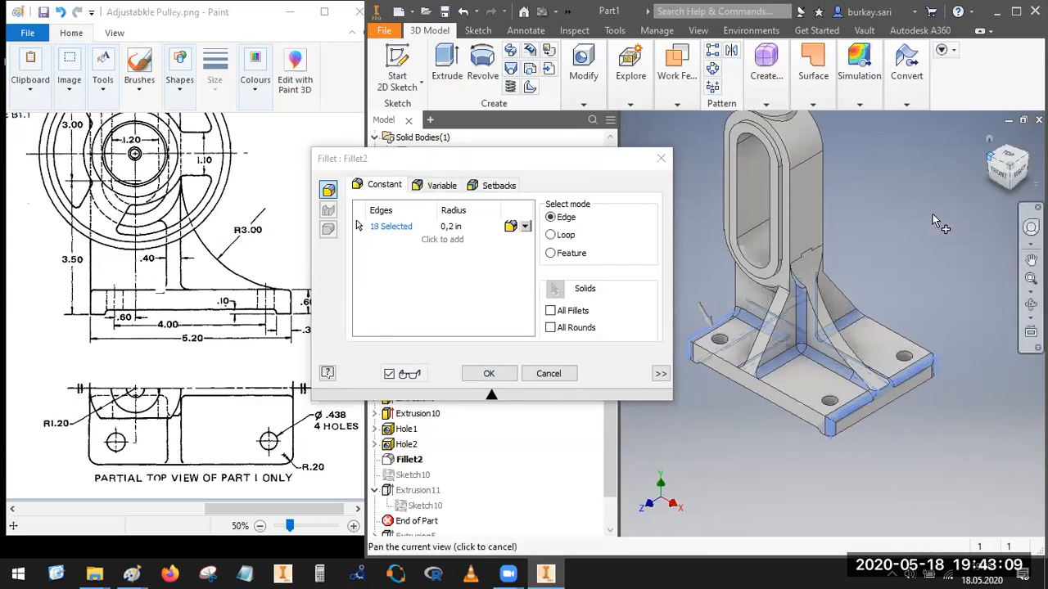
Step: Add the remaining short-end and long-side top edges of the base plate to the 0.2 in fillet and apply it
left_click(990, 157)
left_click(773, 394)
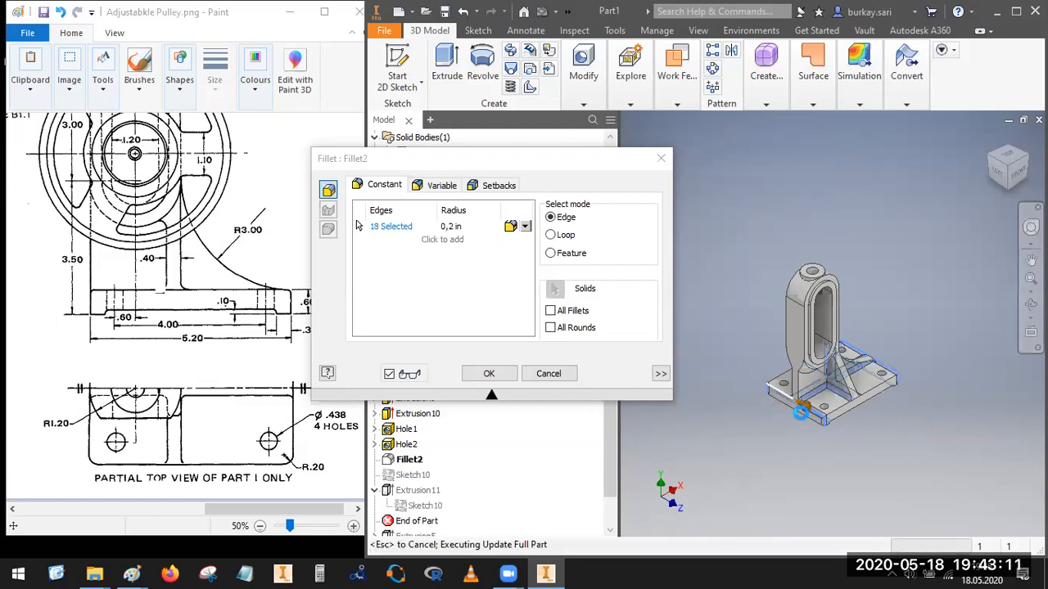
left_click(850, 400)
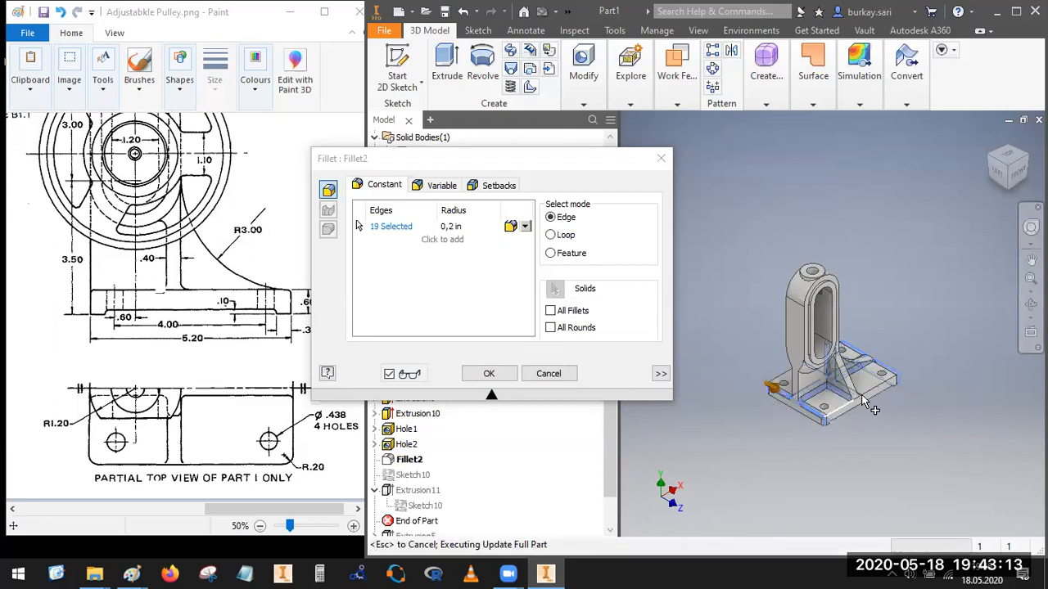
left_click(871, 395)
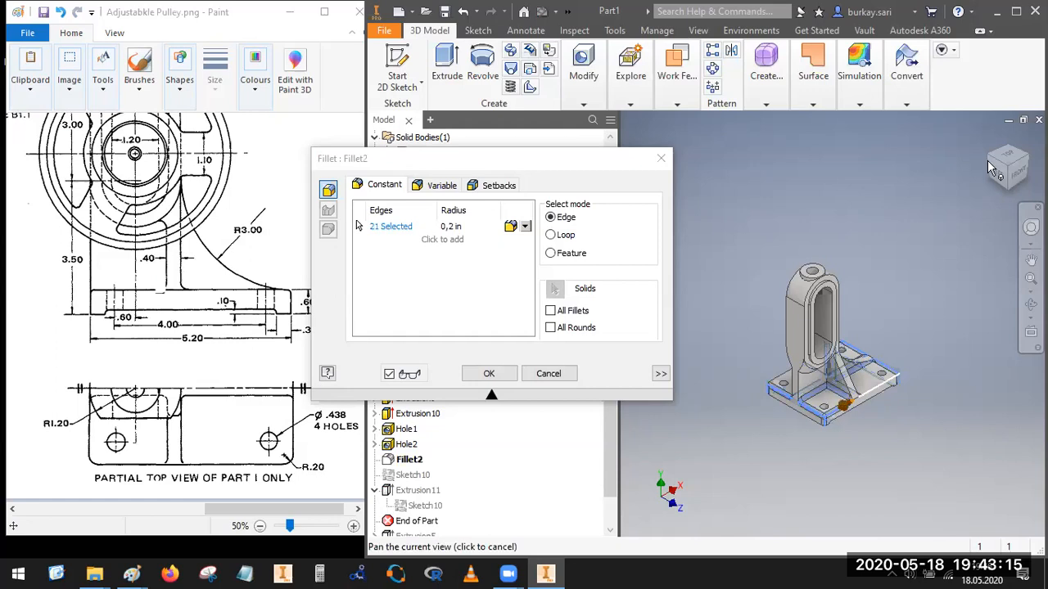
left_click(997, 168)
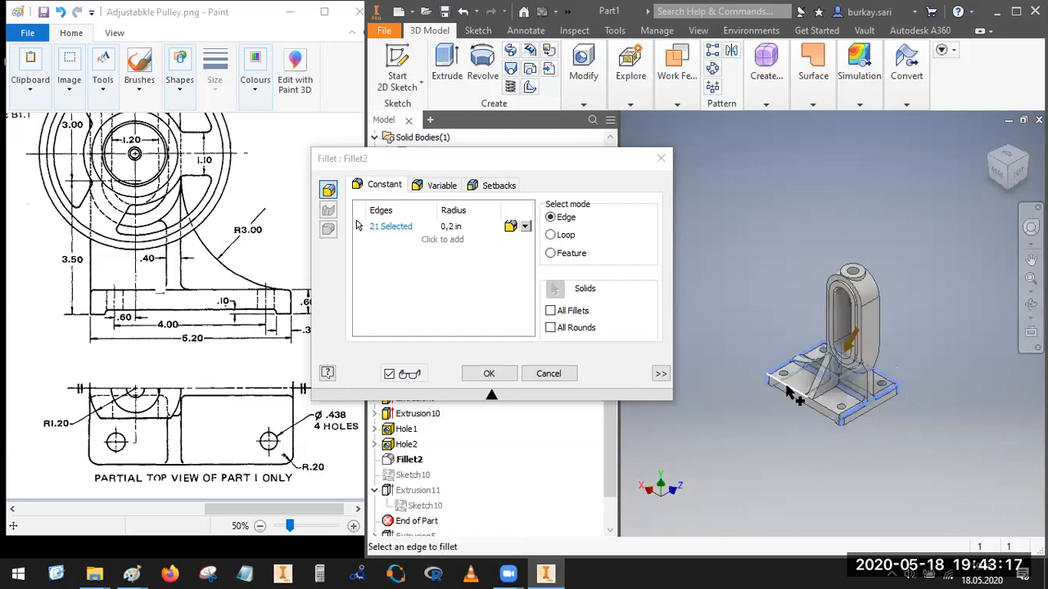
left_click(831, 404)
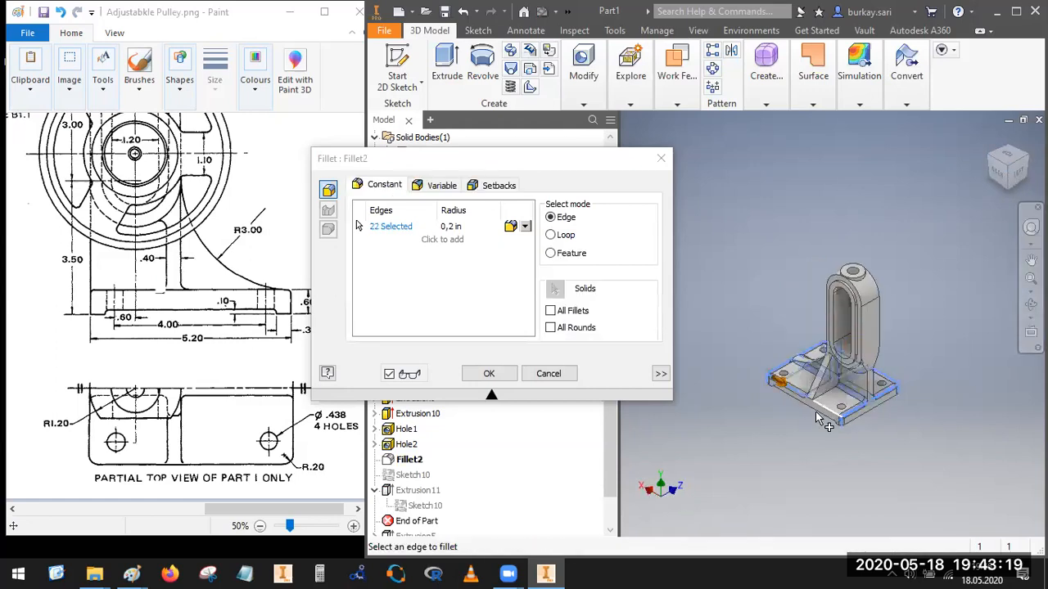
left_click(486, 376)
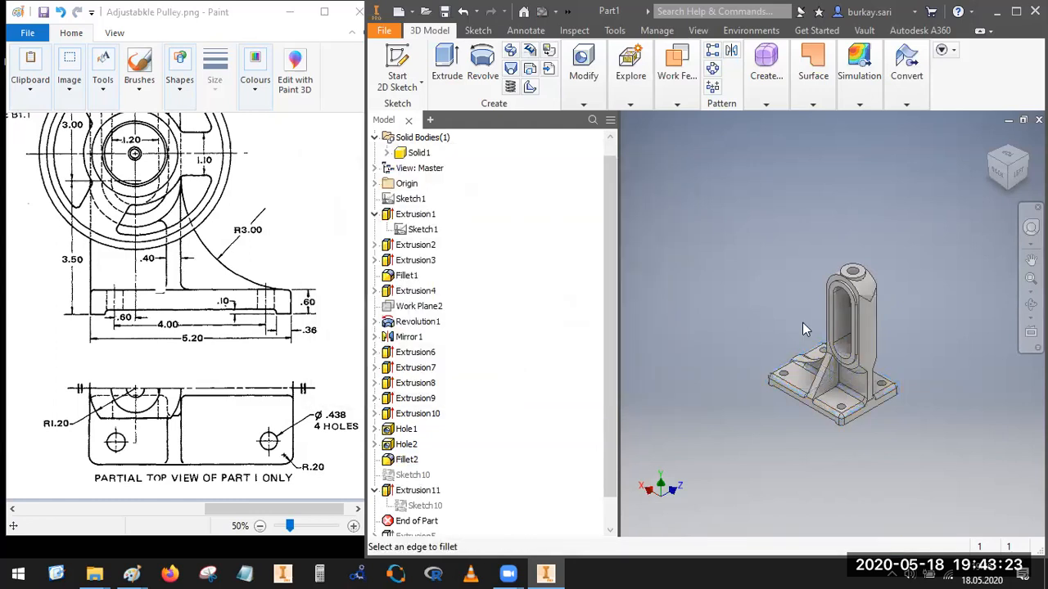
Step: Examine the filleted base and the rounded upright from the side, front and top, comparing them with the reference drawing
left_click(1017, 175)
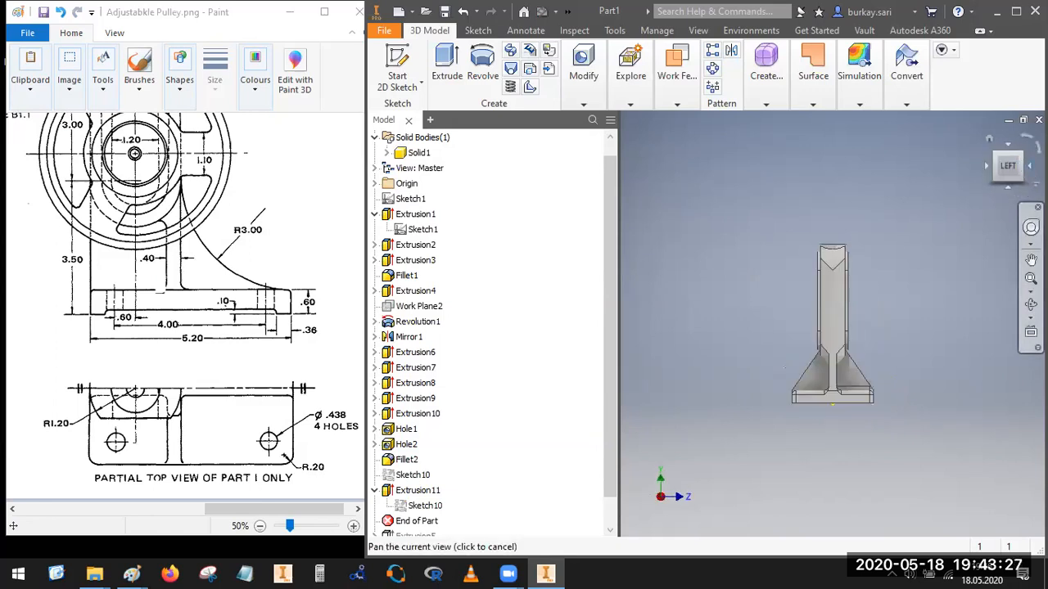
left_click(1029, 167)
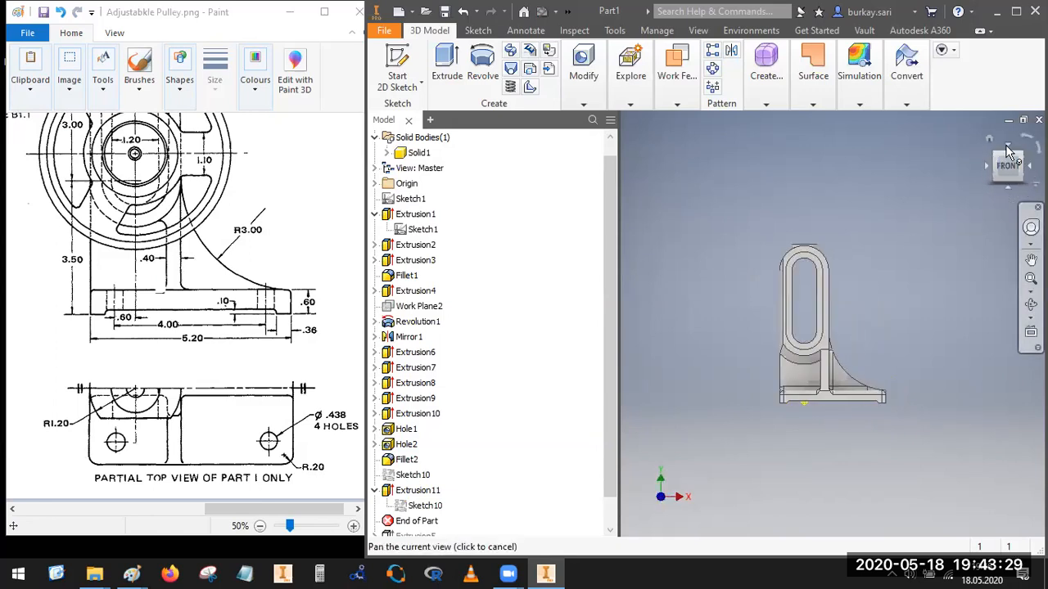
left_click(1009, 149)
scroll(803, 338, "up", 5)
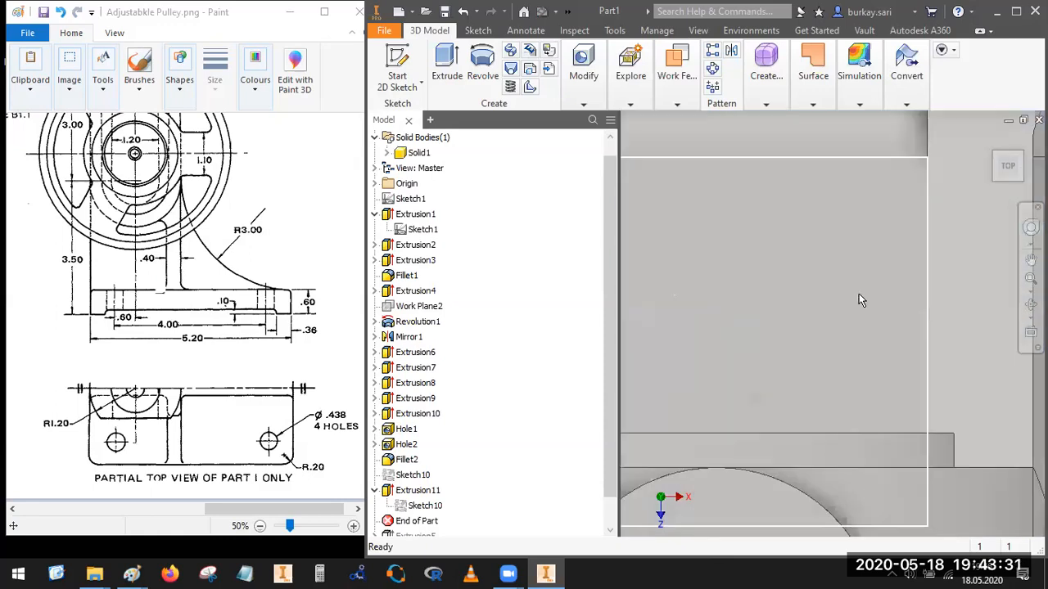
middle_click_drag(803, 367, 966, 236)
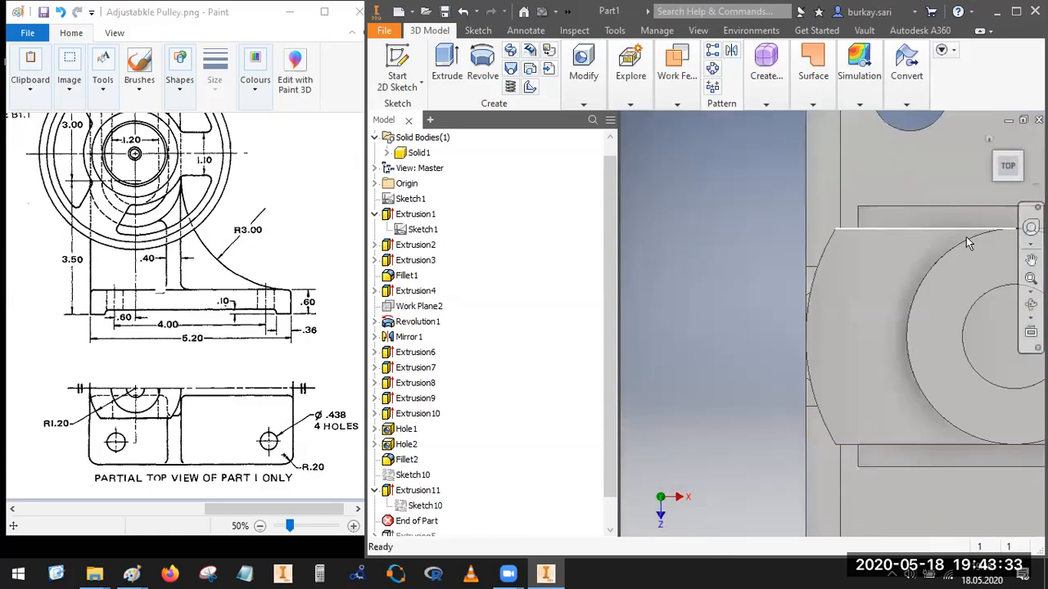
scroll(842, 303, "down", 5)
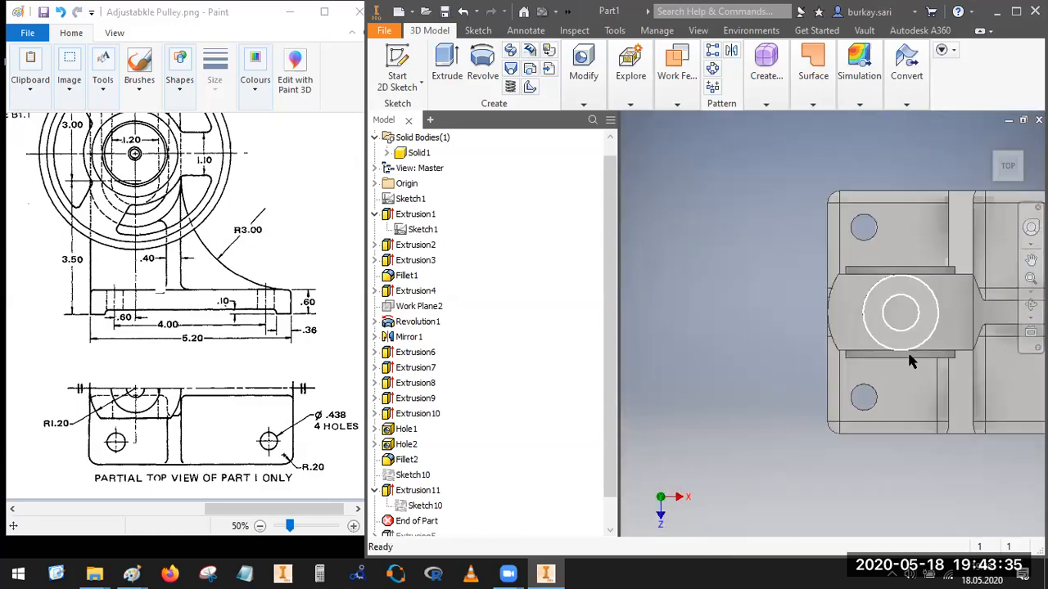
middle_click_drag(794, 367, 756, 356)
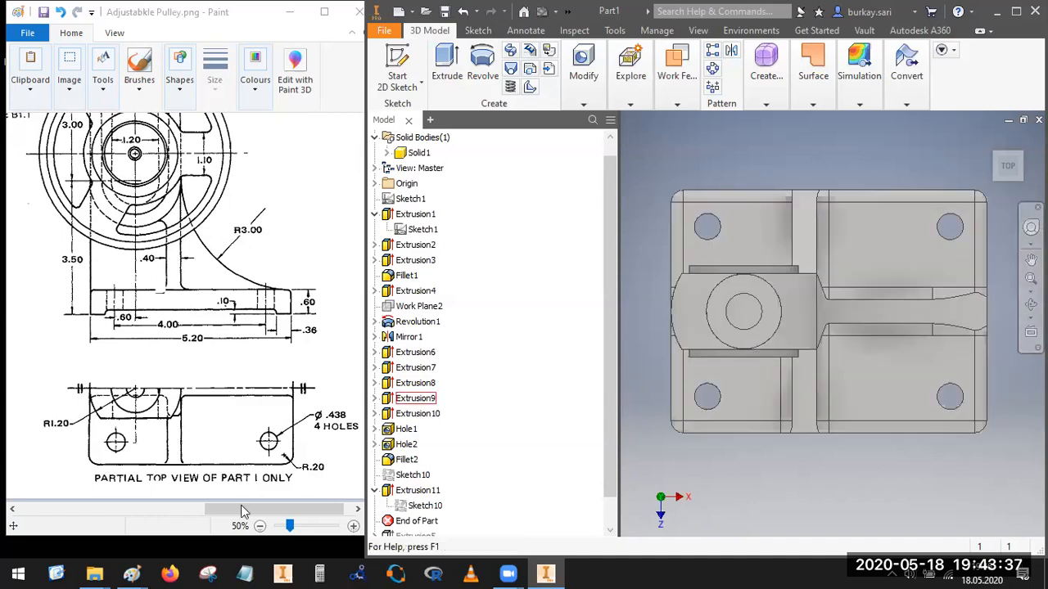
left_click_drag(237, 509, 141, 512)
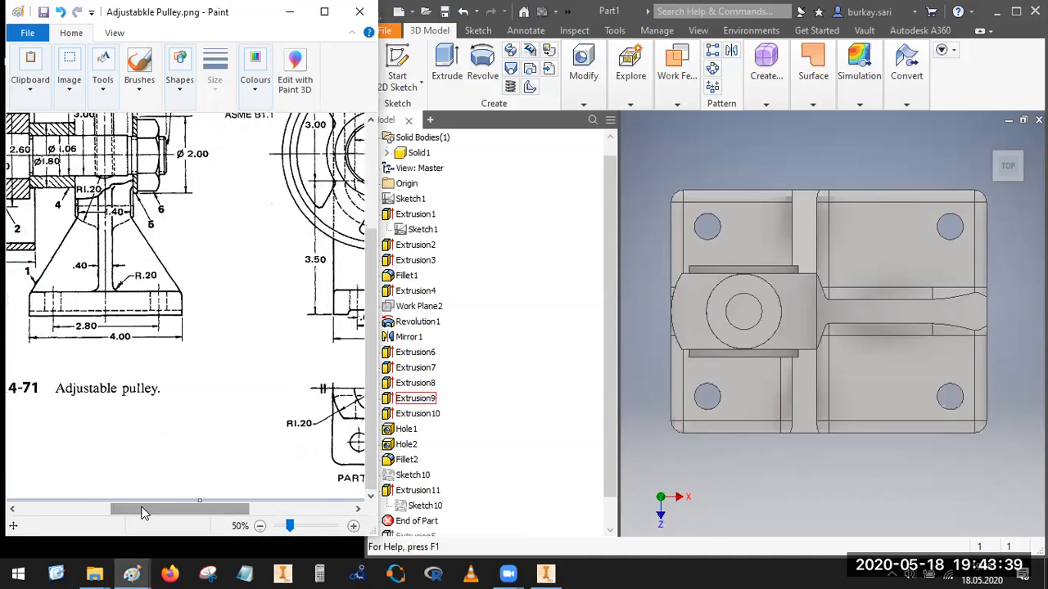